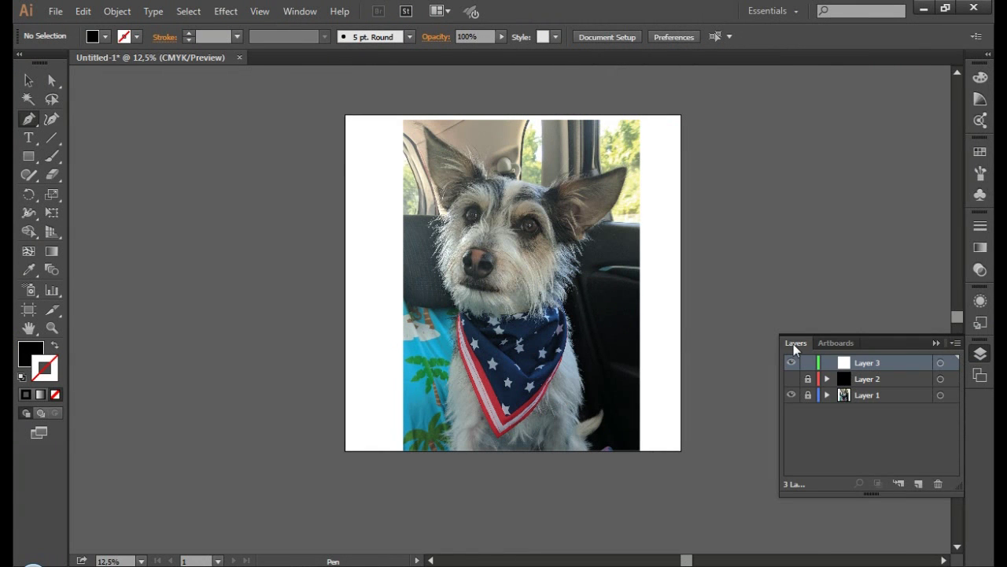
# Step: Zoom from 12.5% to 100% on the white chest fur beside the bandana's tip
pyautogui.hotkey('ctrl', '+')
pyautogui.hotkey('ctrl', '+')
pyautogui.hotkey('ctrl', '+')
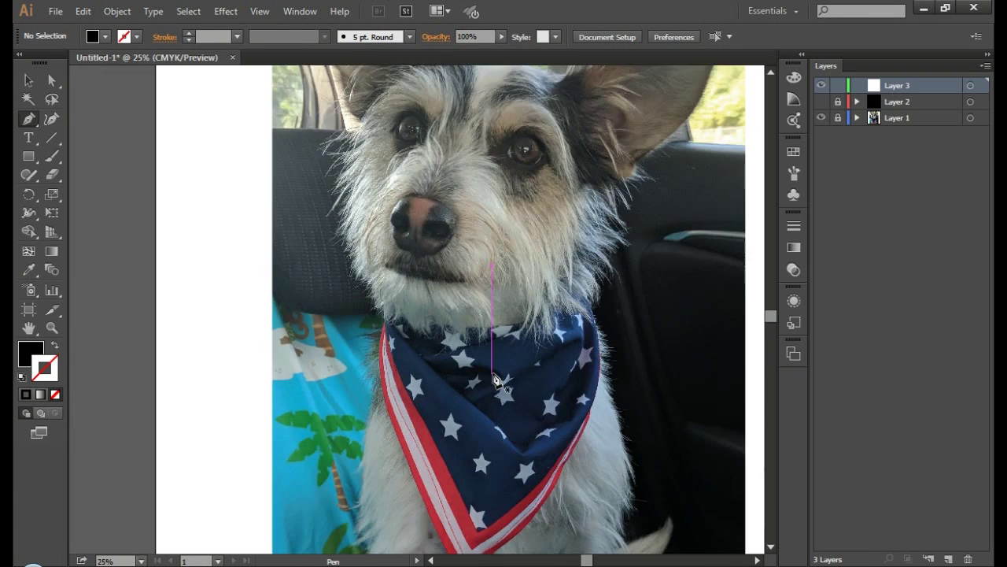
pyautogui.scroll(-3, 443, 385)
pyautogui.hotkey('ctrl', '+')
pyautogui.hotkey('ctrl', '+')
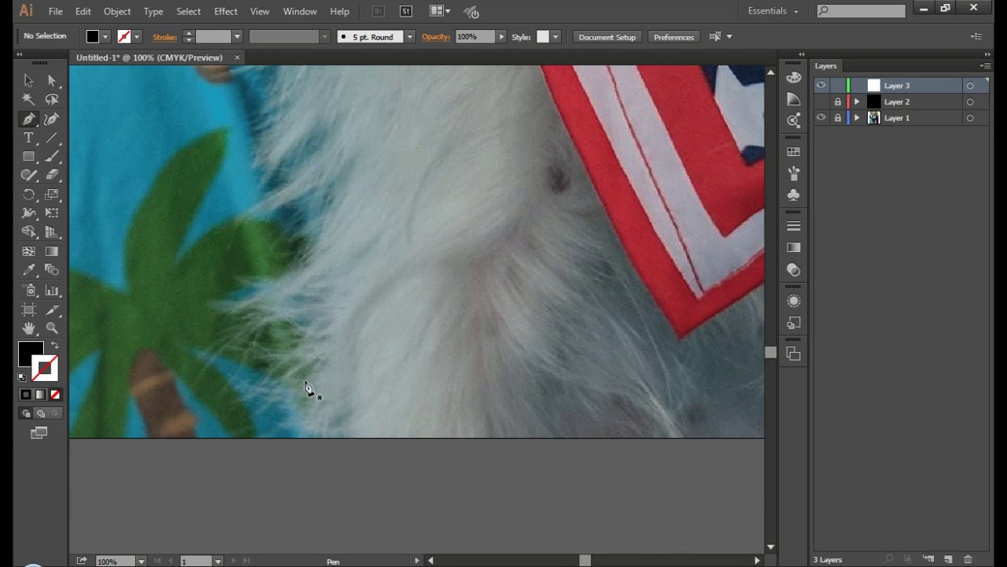
# Step: Start a Pen path at the bottom of the fur, styled as an unfilled yellow stroke
pyautogui.click(279, 450)
pyautogui.moveTo(272, 430); pyautogui.dragTo(281, 421)
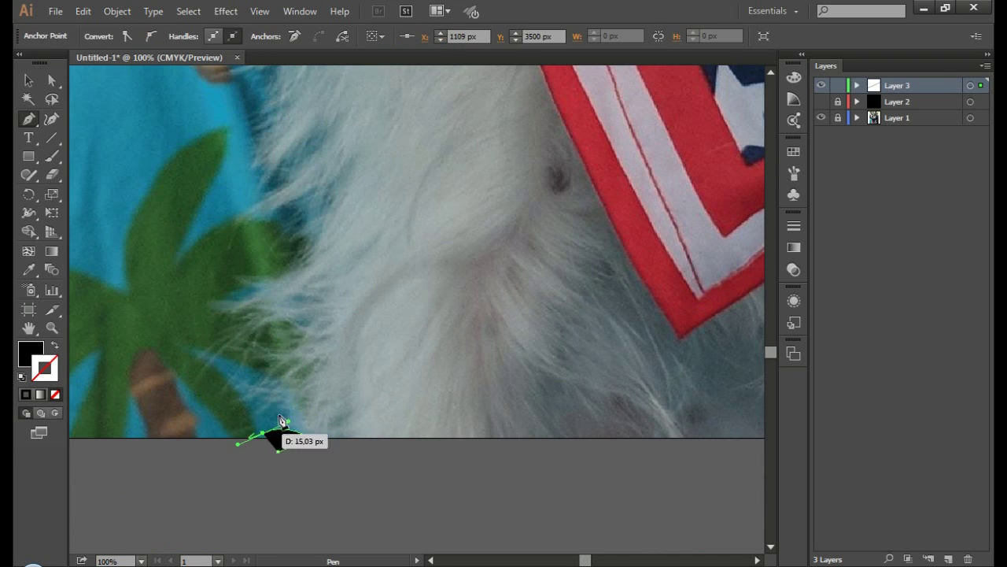
pyautogui.click(55, 345)
pyautogui.click(793, 151)
pyautogui.click(657, 184)
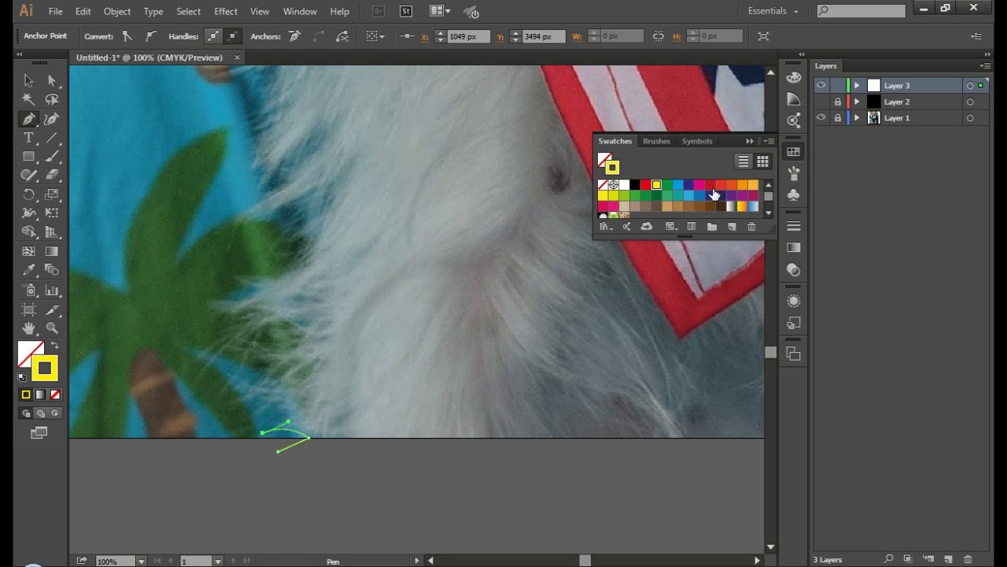
# Step: Trace curved yellow fur strands up the lower left edge of the chest fur
pyautogui.click(749, 148)
pyautogui.moveTo(247, 427); pyautogui.dragTo(227, 455)
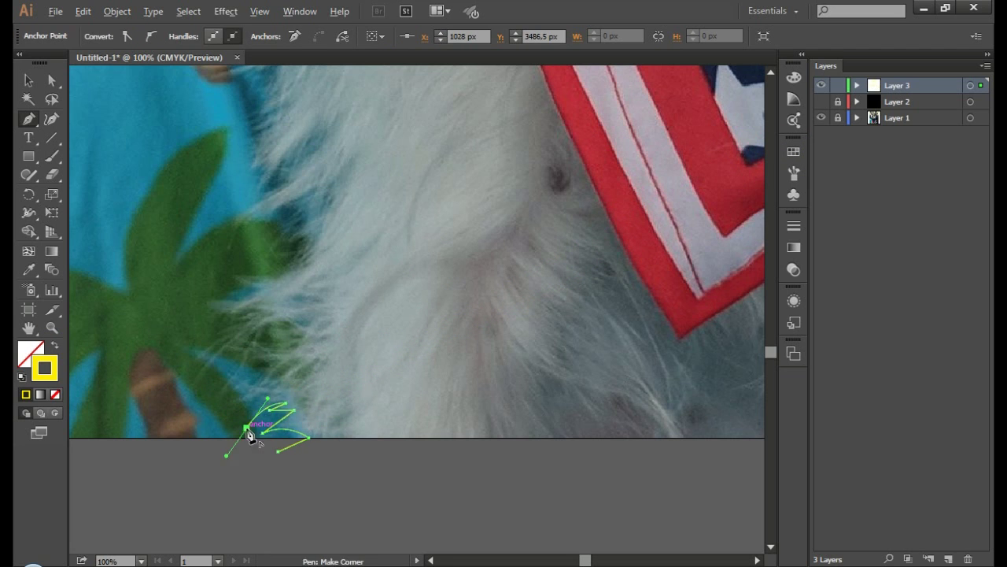
pyautogui.moveTo(308, 386); pyautogui.dragTo(299, 394)
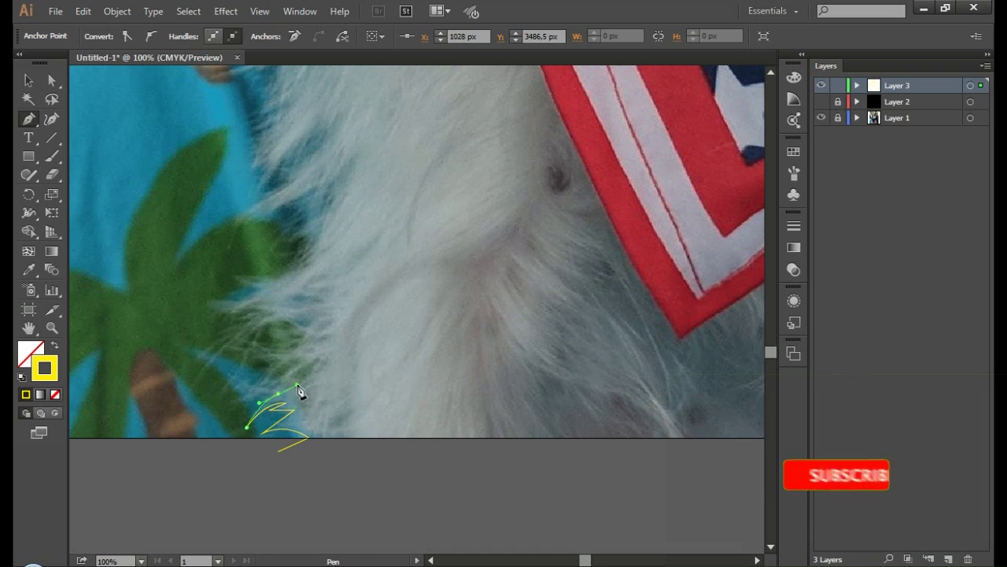
pyautogui.moveTo(220, 368); pyautogui.dragTo(209, 340)
pyautogui.moveTo(311, 390); pyautogui.dragTo(298, 362)
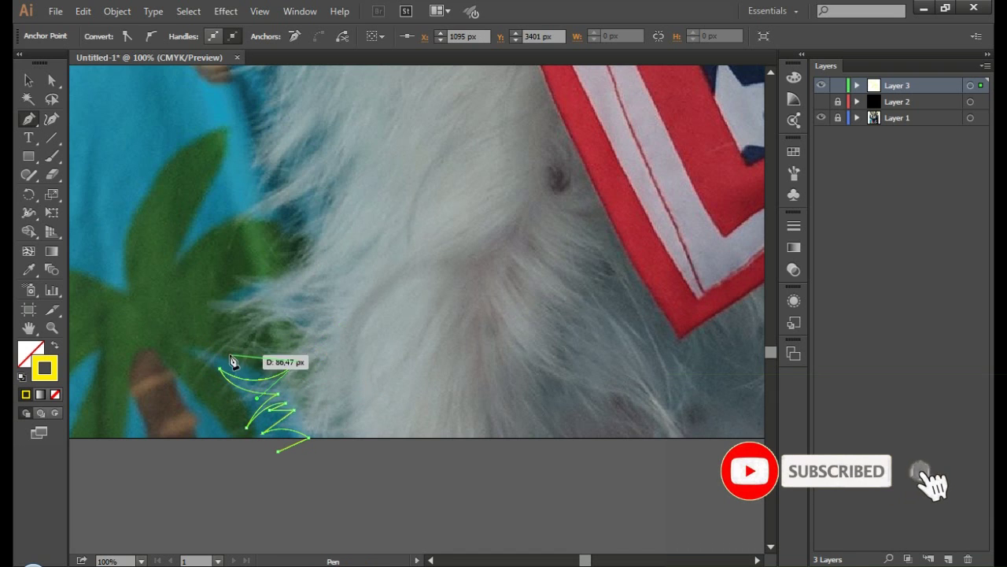
pyautogui.moveTo(236, 358); pyautogui.dragTo(205, 326)
pyautogui.moveTo(304, 341); pyautogui.dragTo(334, 296)
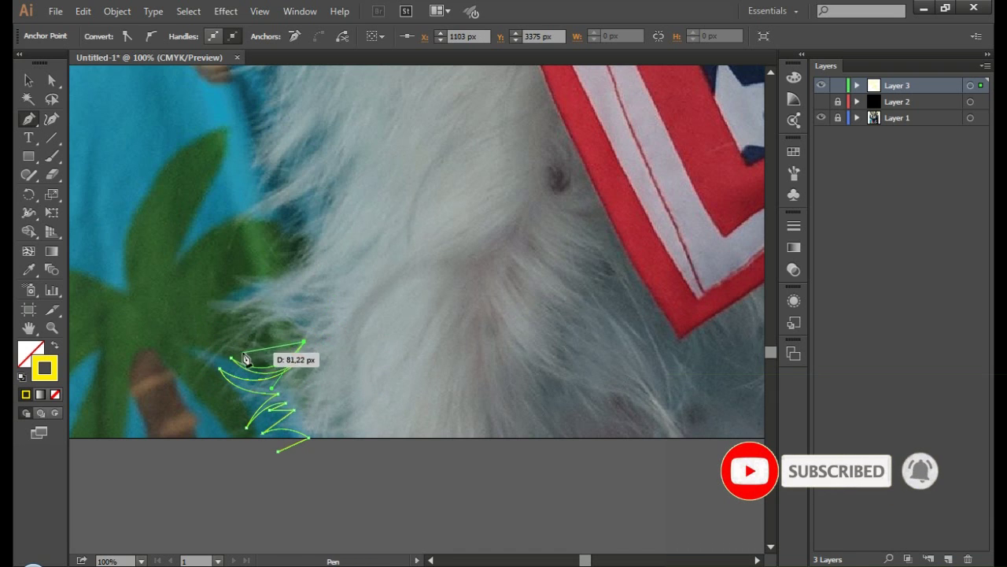
pyautogui.moveTo(311, 342); pyautogui.dragTo(299, 333)
pyautogui.moveTo(199, 382)
pyautogui.mouseDown()
pyautogui.moveTo(271, 335)
pyautogui.moveTo(309, 288)
pyautogui.moveTo(218, 270)
pyautogui.mouseUp()
pyautogui.moveTo(309, 234); pyautogui.dragTo(333, 198)
# Step: Add leaf-shaped, pointed strands higher up the chest fur toward the top
pyautogui.moveTo(273, 263); pyautogui.dragTo(281, 265)
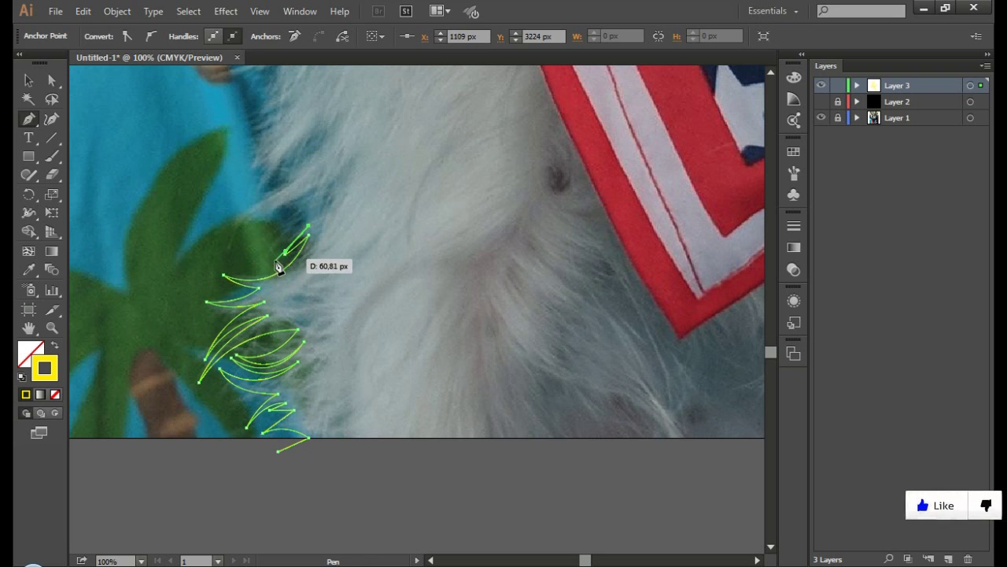
pyautogui.click(274, 262)
pyautogui.moveTo(314, 203); pyautogui.dragTo(262, 265)
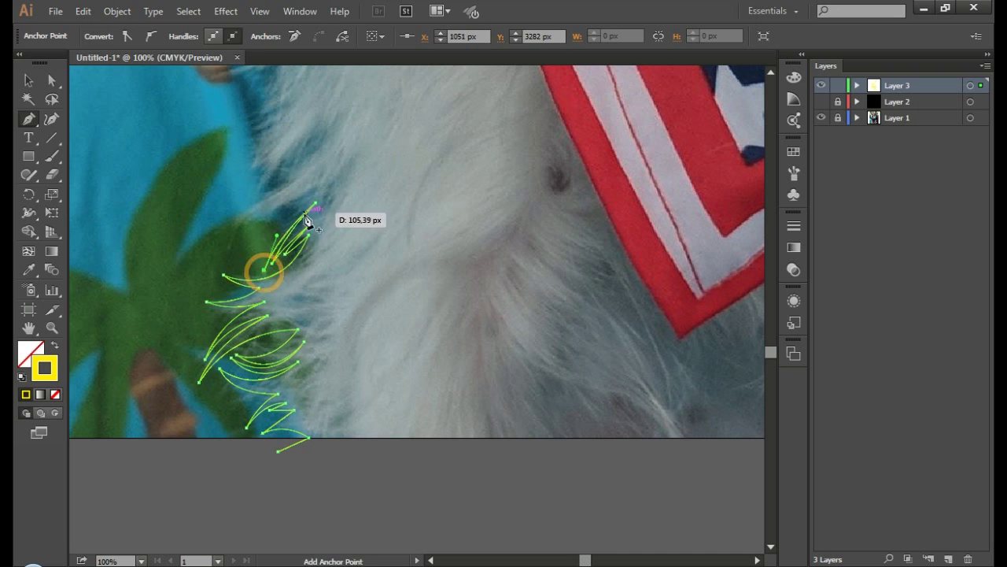
pyautogui.moveTo(315, 213); pyautogui.dragTo(323, 201)
pyautogui.moveTo(263, 219); pyautogui.dragTo(241, 227)
pyautogui.moveTo(228, 270); pyautogui.dragTo(225, 281)
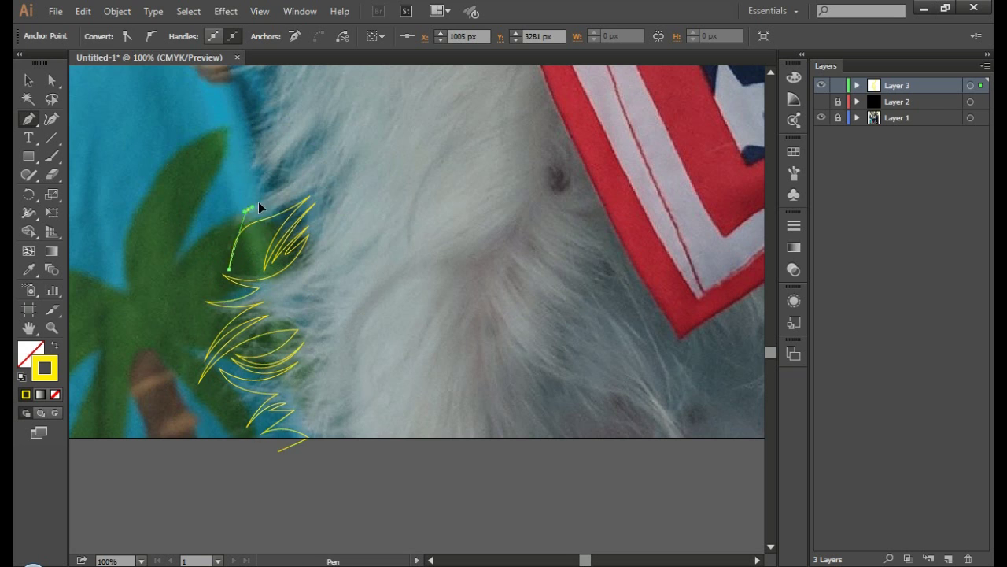
pyautogui.moveTo(250, 199); pyautogui.dragTo(265, 189)
pyautogui.moveTo(288, 100); pyautogui.dragTo(275, 105)
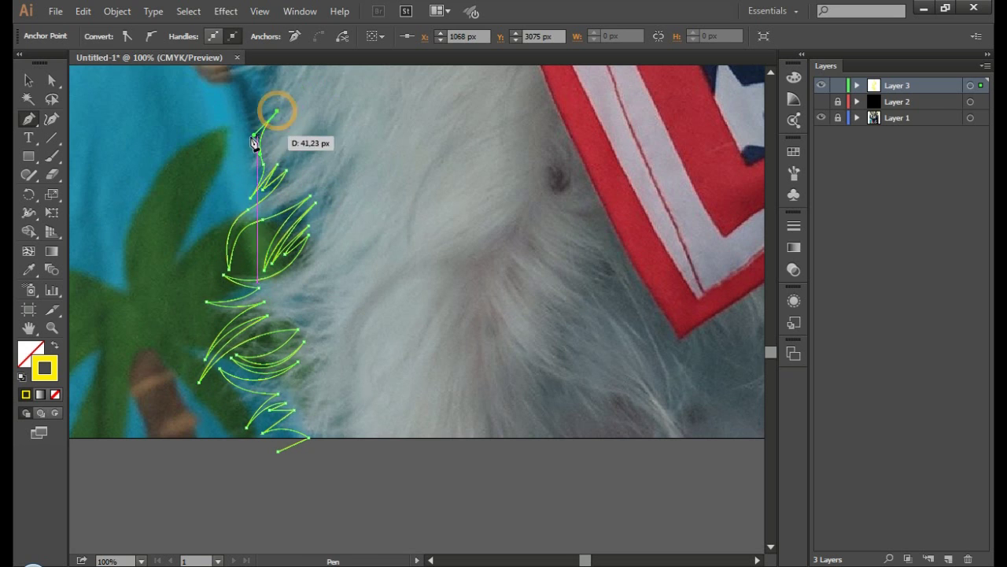
pyautogui.moveTo(239, 134); pyautogui.dragTo(251, 135)
pyautogui.scroll(4, 244, 134)
# Step: Extend the fur outline upward with sharp-cornered strand tips
pyautogui.scroll(1, 255, 284)
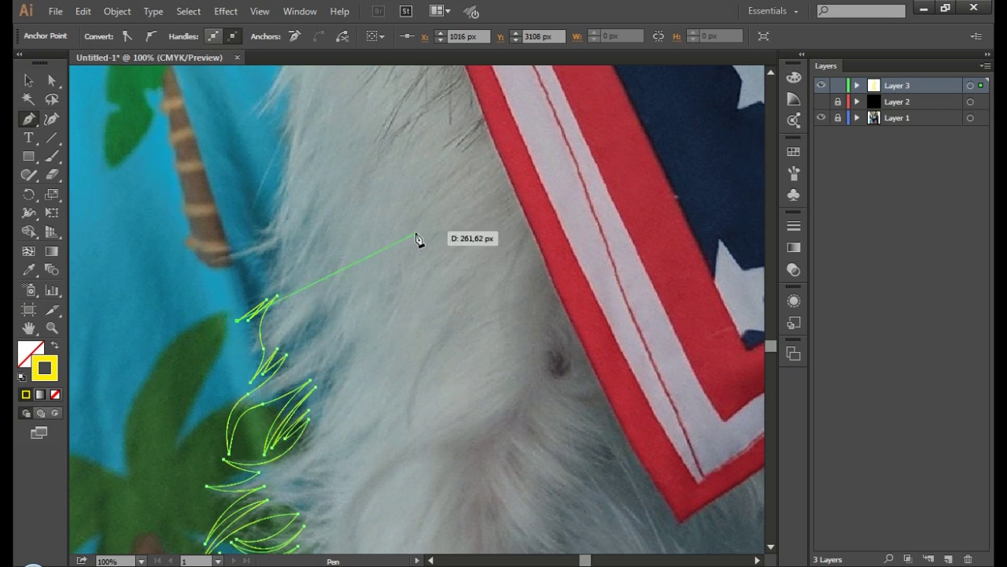
pyautogui.click(276, 295)
pyautogui.moveTo(274, 240); pyautogui.dragTo(207, 262)
pyautogui.click(208, 257)
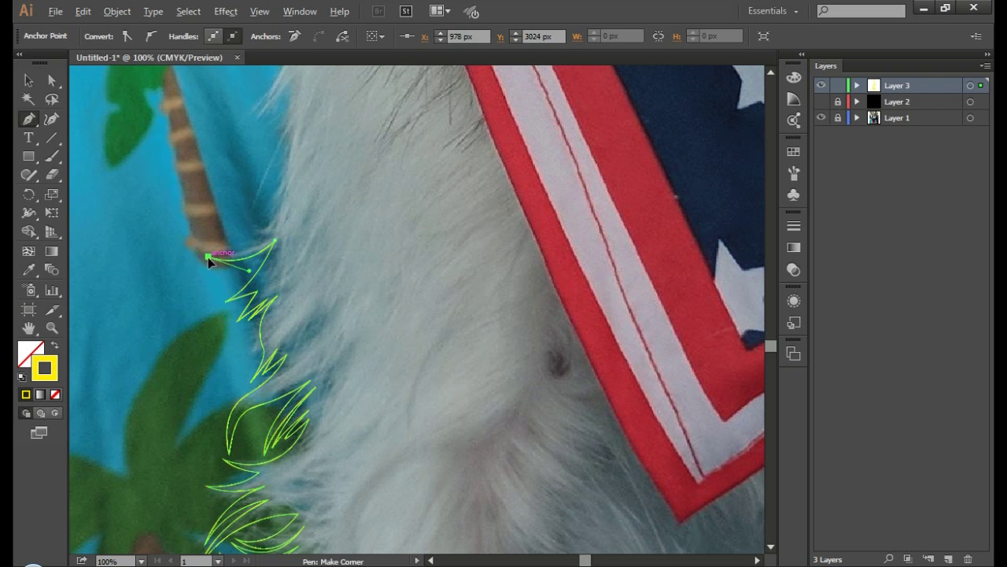
pyautogui.click(255, 233)
pyautogui.moveTo(282, 199); pyautogui.dragTo(292, 157)
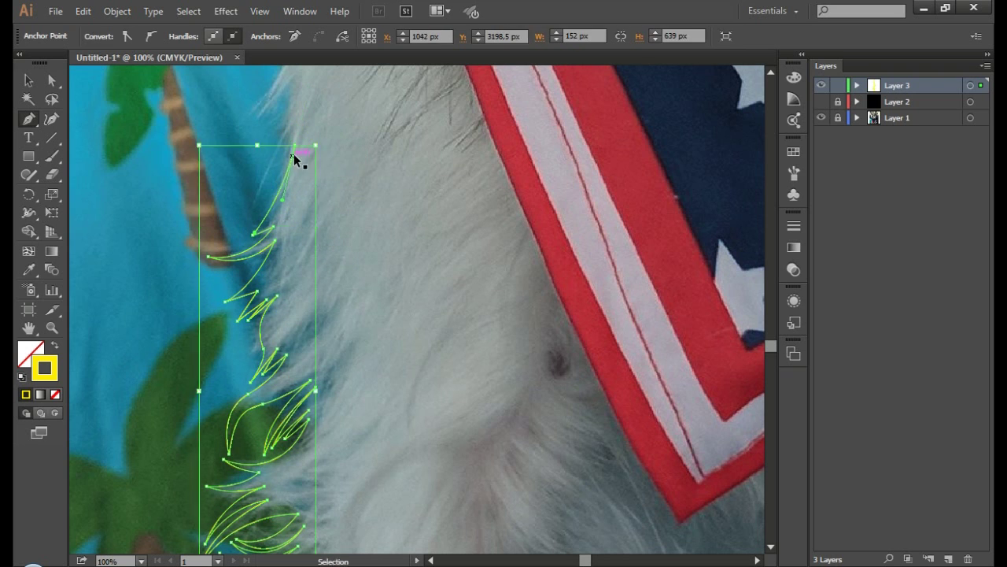
pyautogui.click(306, 91)
pyautogui.moveTo(274, 191)
pyautogui.mouseDown()
pyautogui.moveTo(261, 193)
pyautogui.moveTo(295, 118)
pyautogui.moveTo(236, 139)
pyautogui.mouseUp()
# Step: Continue zigzag strands up the fur edge beside the bandana's red border
pyautogui.scroll(2, 355, 227)
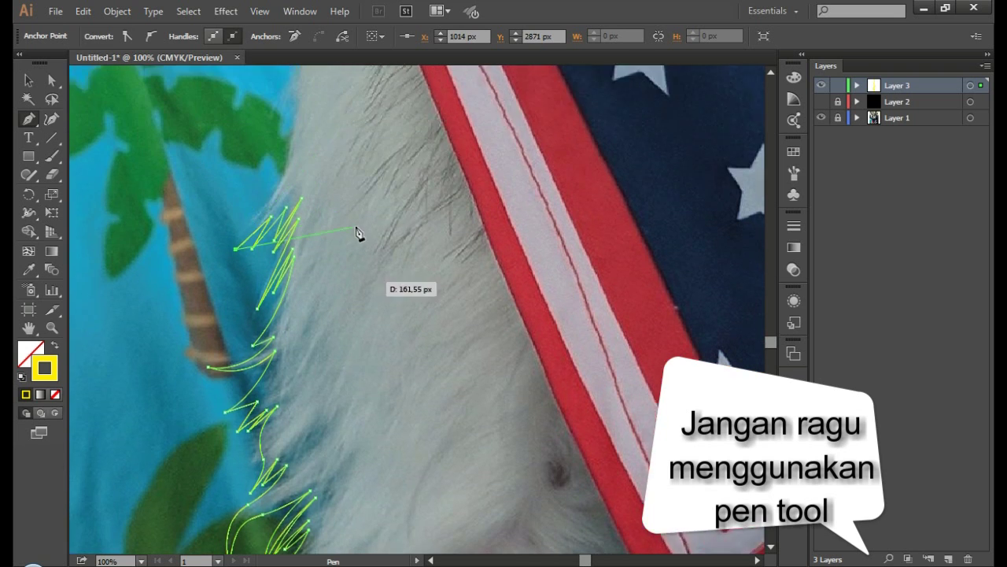
pyautogui.scroll(3, 349, 236)
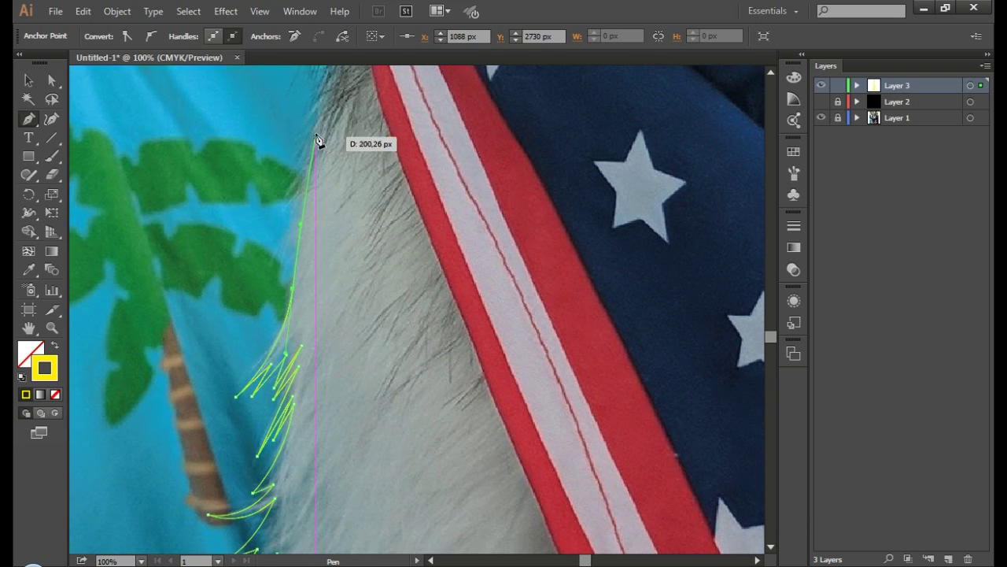
pyautogui.scroll(1, 321, 142)
pyautogui.moveTo(322, 144); pyautogui.dragTo(340, 88)
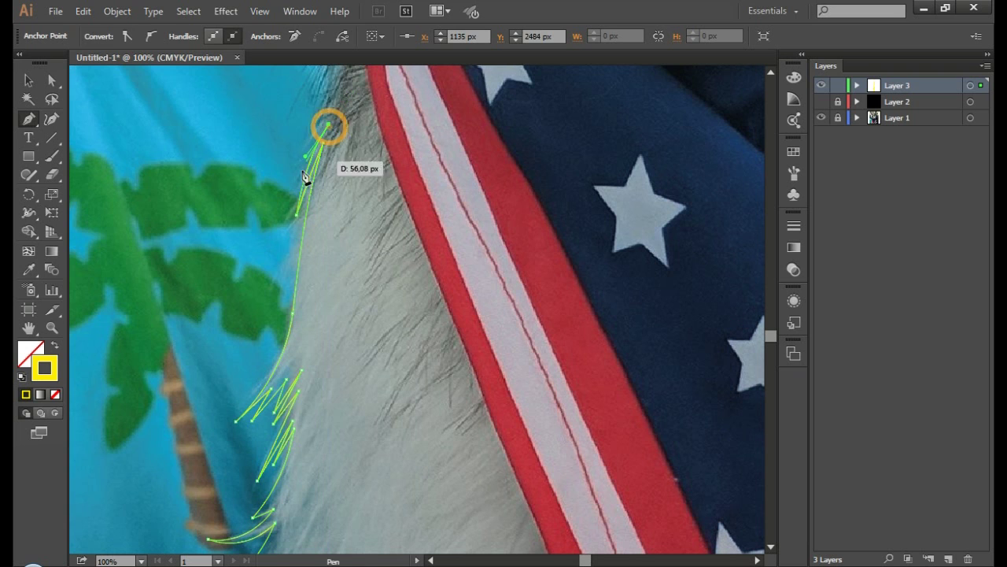
pyautogui.moveTo(305, 178); pyautogui.dragTo(299, 180)
pyautogui.scroll(4, 299, 180)
pyautogui.moveTo(358, 83); pyautogui.dragTo(364, 105)
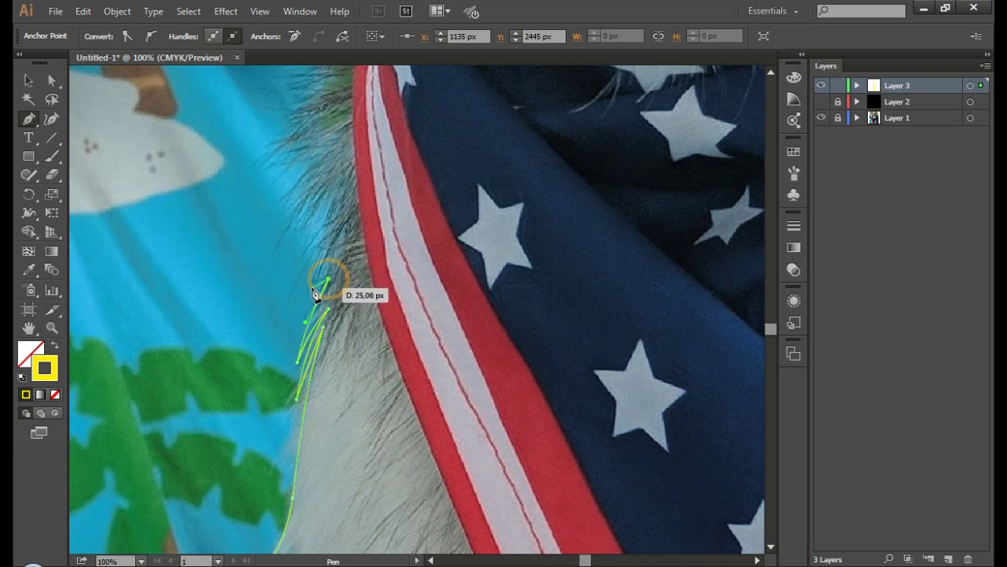
pyautogui.moveTo(349, 234); pyautogui.dragTo(321, 263)
pyautogui.moveTo(290, 317); pyautogui.dragTo(285, 335)
pyautogui.moveTo(336, 181); pyautogui.dragTo(336, 181)
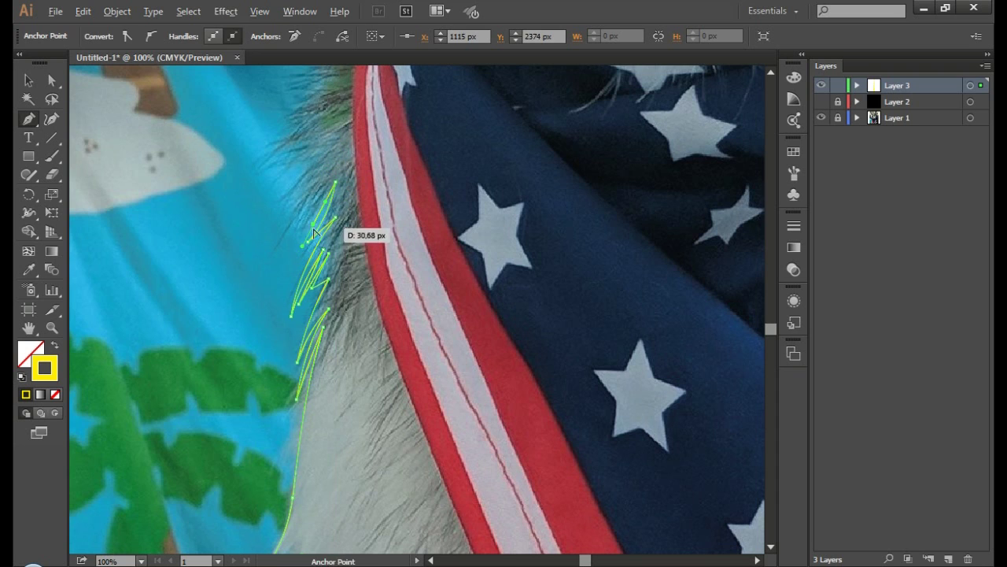
pyautogui.moveTo(313, 233); pyautogui.dragTo(290, 263)
# Step: Add leftward-curving tufts near the top of the chest fur edge, starting a new strand
pyautogui.click(286, 263)
pyautogui.moveTo(321, 169)
pyautogui.mouseDown()
pyautogui.moveTo(346, 157)
pyautogui.moveTo(262, 230)
pyautogui.moveTo(266, 260)
pyautogui.mouseUp()
pyautogui.click(307, 152)
pyautogui.moveTo(290, 138); pyautogui.dragTo(265, 147)
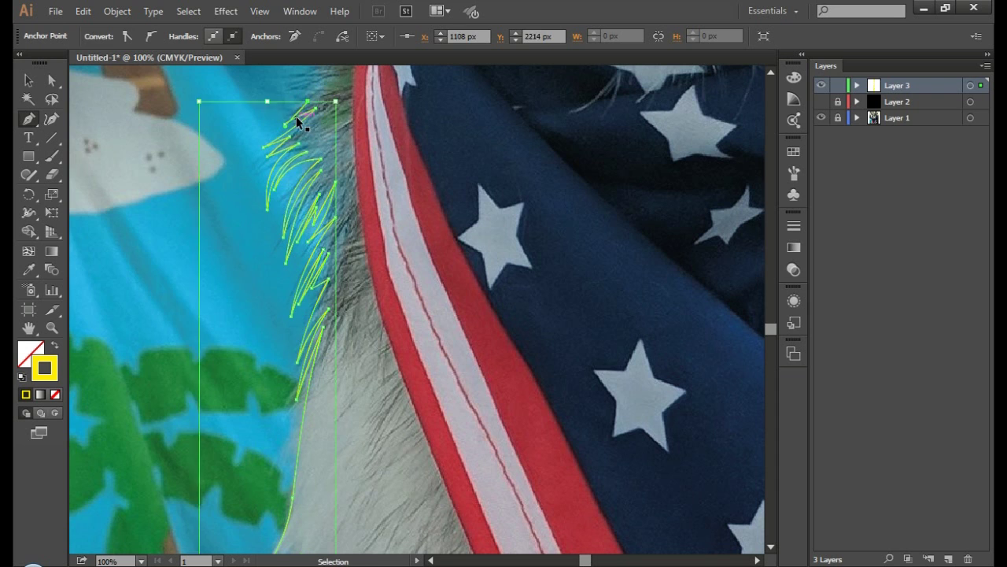
pyautogui.moveTo(309, 101)
pyautogui.mouseDown()
pyautogui.moveTo(351, 47)
pyautogui.moveTo(340, 232)
pyautogui.mouseUp()
pyautogui.click(329, 254)
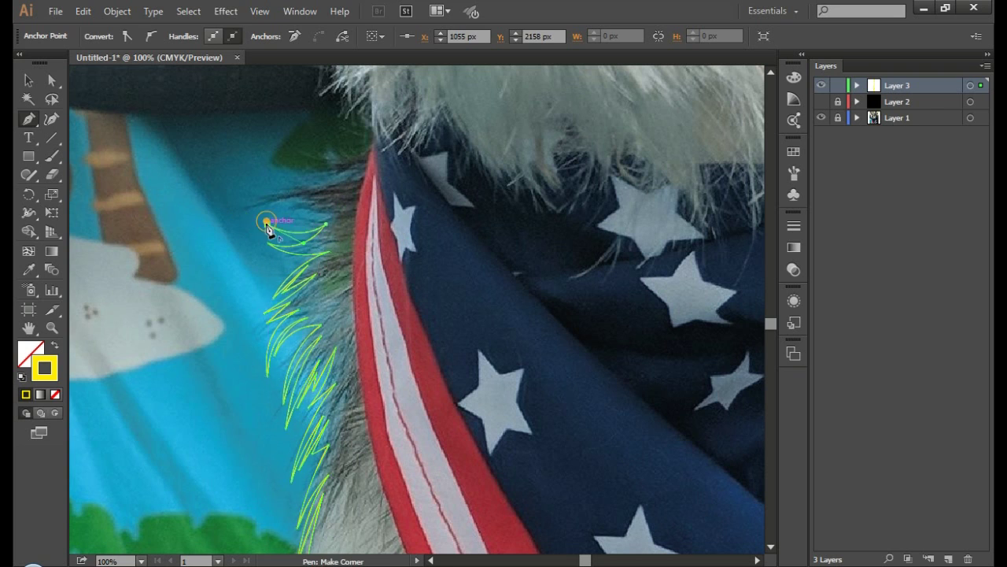
pyautogui.click(247, 220)
pyautogui.moveTo(311, 187); pyautogui.dragTo(339, 186)
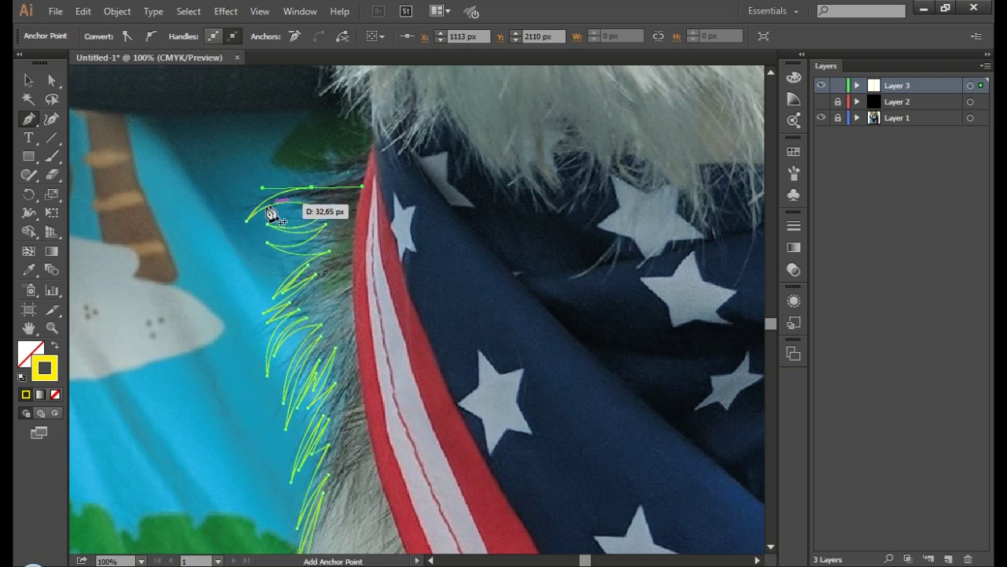
pyautogui.moveTo(240, 221); pyautogui.dragTo(211, 268)
pyautogui.moveTo(311, 186)
pyautogui.mouseDown()
pyautogui.moveTo(309, 177)
pyautogui.moveTo(364, 154)
pyautogui.mouseUp()
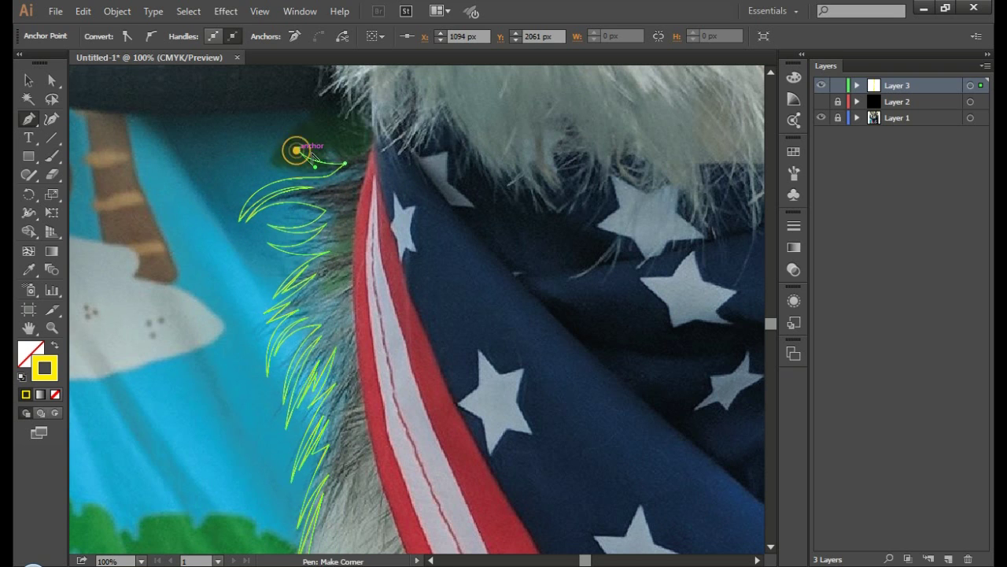
# Step: Trace zigzag strands under the chin and up toward the muzzle fur
pyautogui.scroll(5, 383, 131)
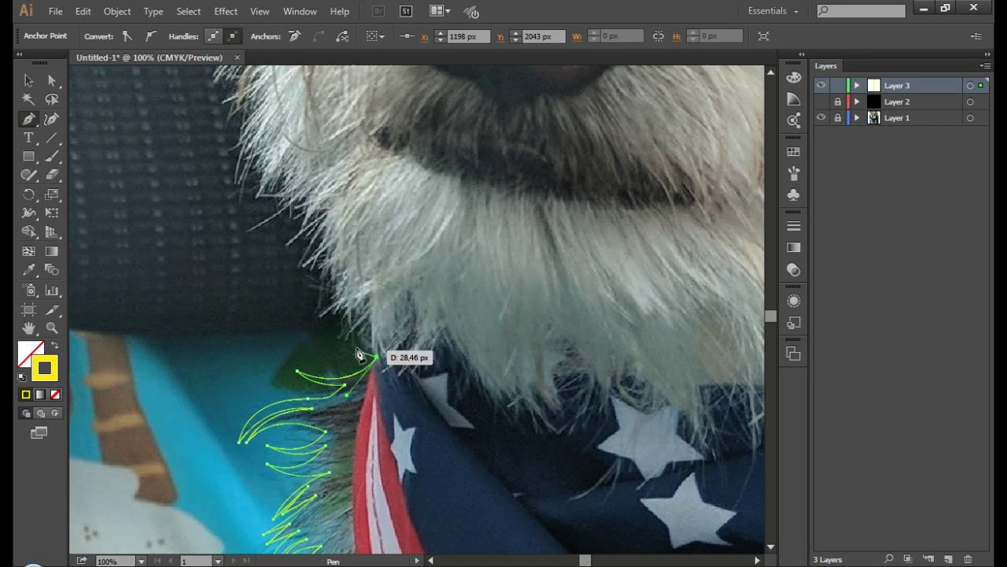
pyautogui.moveTo(404, 96); pyautogui.dragTo(354, 347)
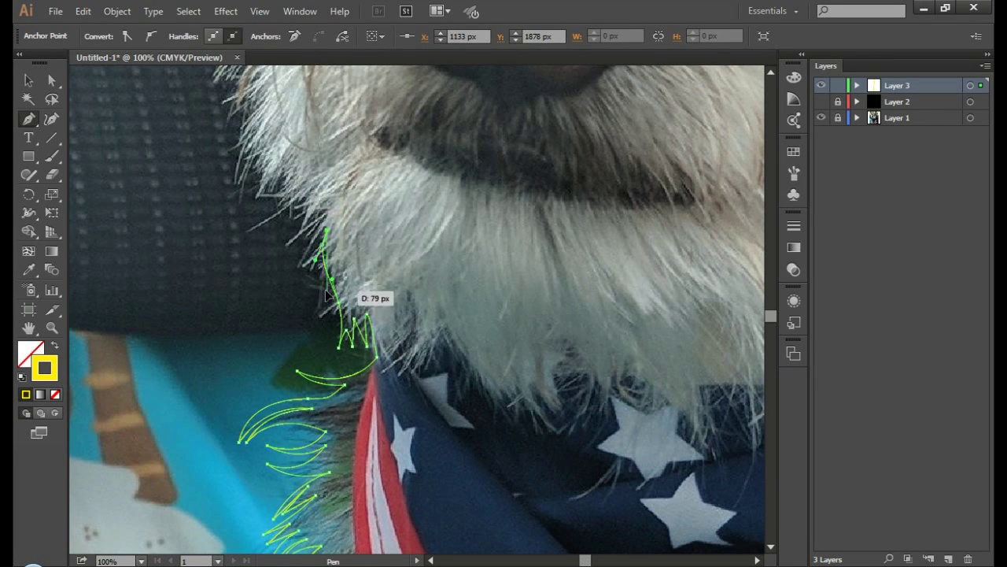
pyautogui.moveTo(326, 295); pyautogui.dragTo(331, 292)
pyautogui.moveTo(319, 213)
pyautogui.mouseDown()
pyautogui.moveTo(277, 256)
pyautogui.moveTo(290, 211)
pyautogui.moveTo(272, 228)
pyautogui.mouseUp()
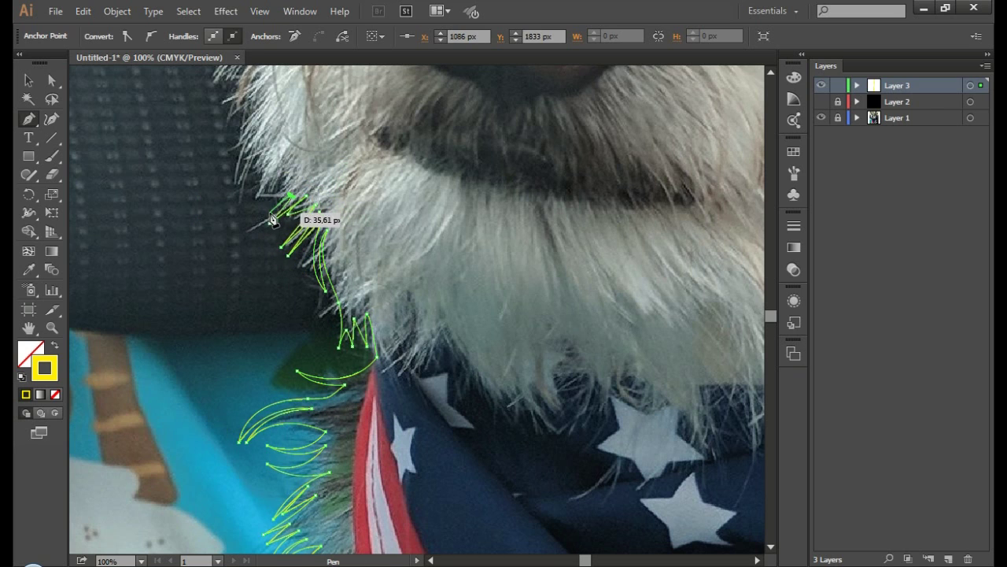
pyautogui.moveTo(264, 104); pyautogui.dragTo(280, 86)
pyautogui.scroll(1, 268, 118)
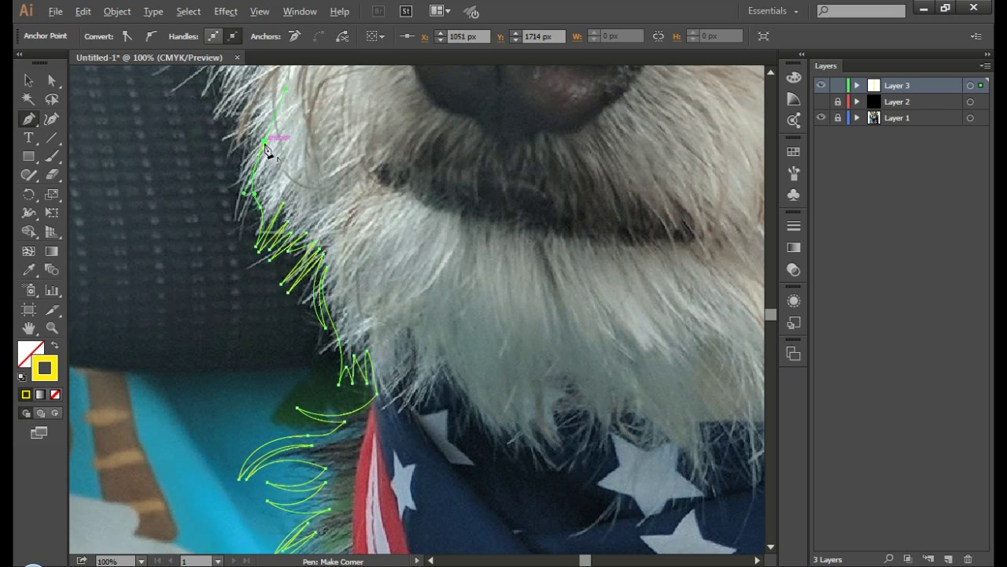
pyautogui.moveTo(254, 246); pyautogui.dragTo(255, 230)
pyautogui.scroll(4, 280, 94)
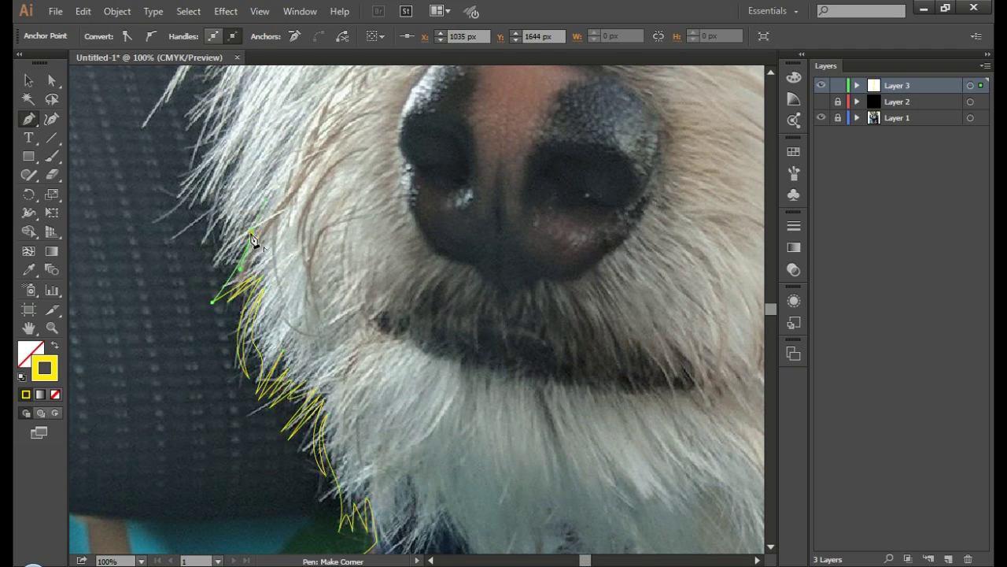
# Step: Draw long, pointed strands up the fur by the nose and along the cheek
pyautogui.moveTo(198, 267); pyautogui.dragTo(247, 156)
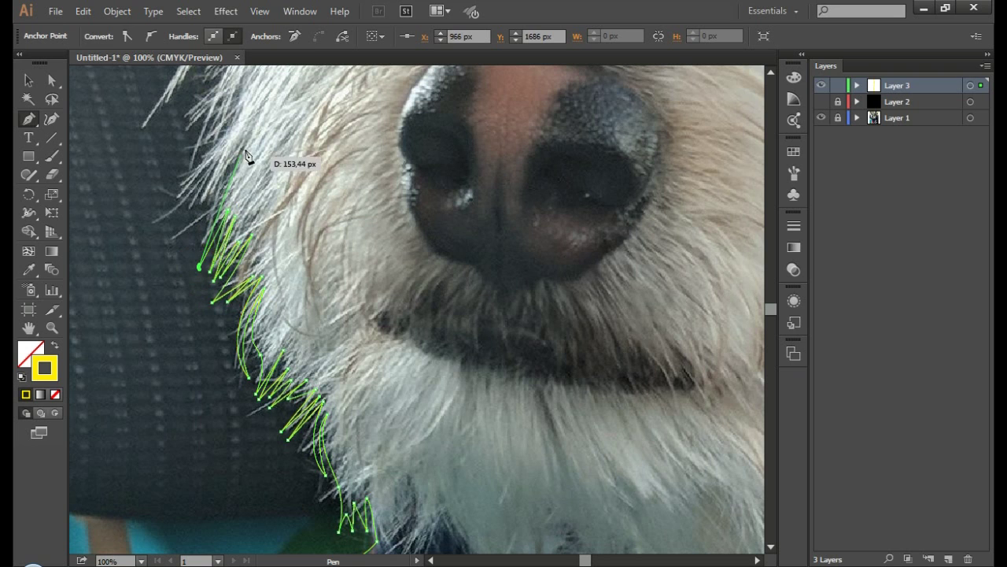
pyautogui.moveTo(205, 223)
pyautogui.mouseDown()
pyautogui.moveTo(252, 102)
pyautogui.moveTo(254, 289)
pyautogui.moveTo(258, 223)
pyautogui.mouseUp()
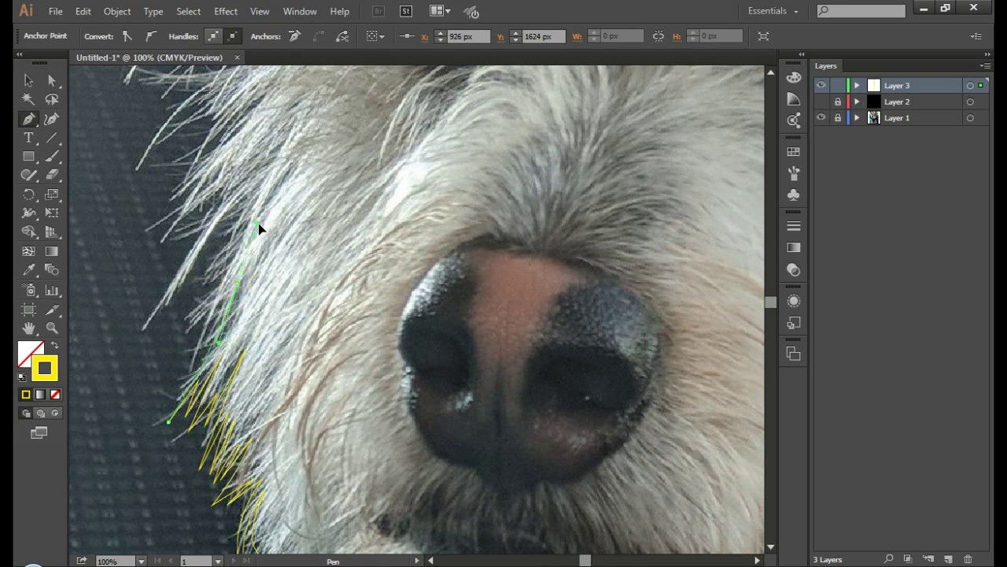
pyautogui.click(236, 281)
pyautogui.moveTo(198, 377); pyautogui.dragTo(153, 378)
pyautogui.click(179, 354)
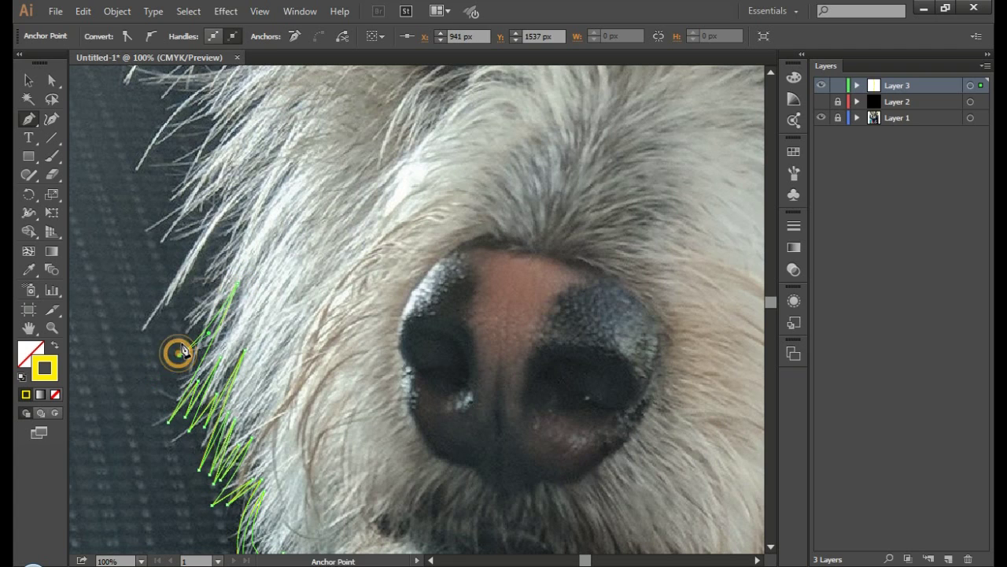
pyautogui.moveTo(186, 314)
pyautogui.mouseDown()
pyautogui.moveTo(224, 255)
pyautogui.moveTo(249, 189)
pyautogui.mouseUp()
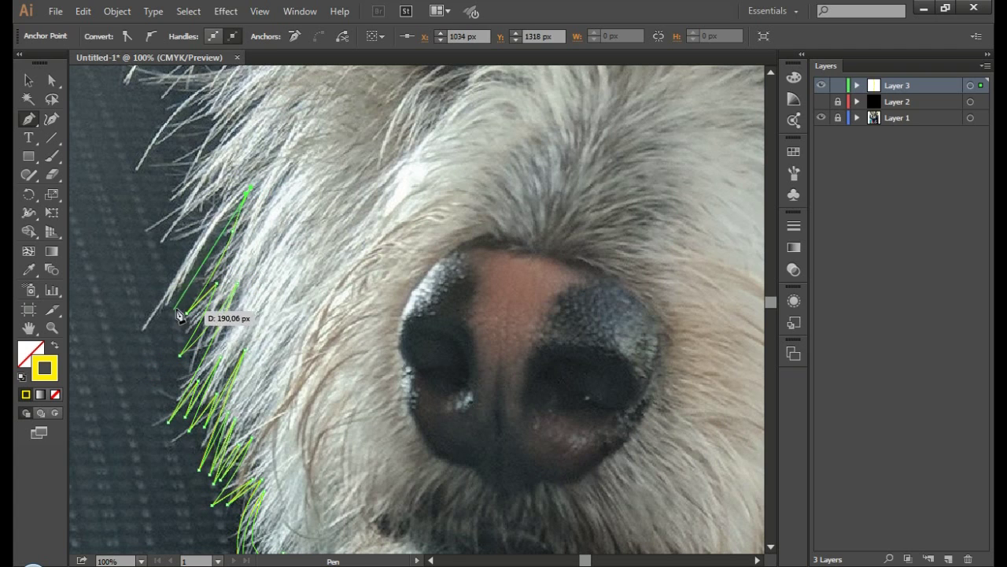
pyautogui.moveTo(168, 340)
pyautogui.mouseDown()
pyautogui.moveTo(197, 253)
pyautogui.moveTo(196, 211)
pyautogui.mouseUp()
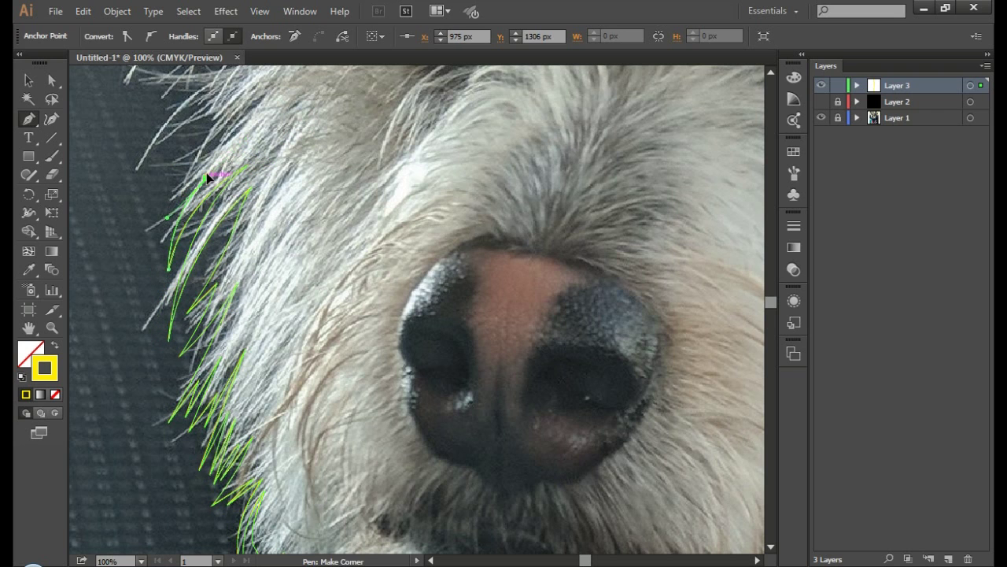
pyautogui.moveTo(162, 288); pyautogui.dragTo(164, 200)
pyautogui.scroll(3, 344, 134)
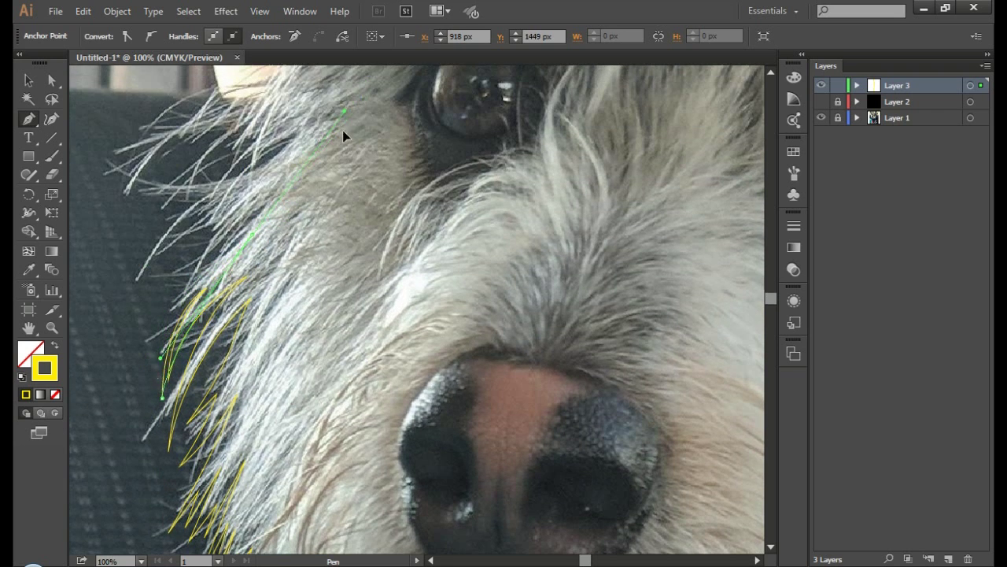
pyautogui.moveTo(251, 235); pyautogui.dragTo(373, 150)
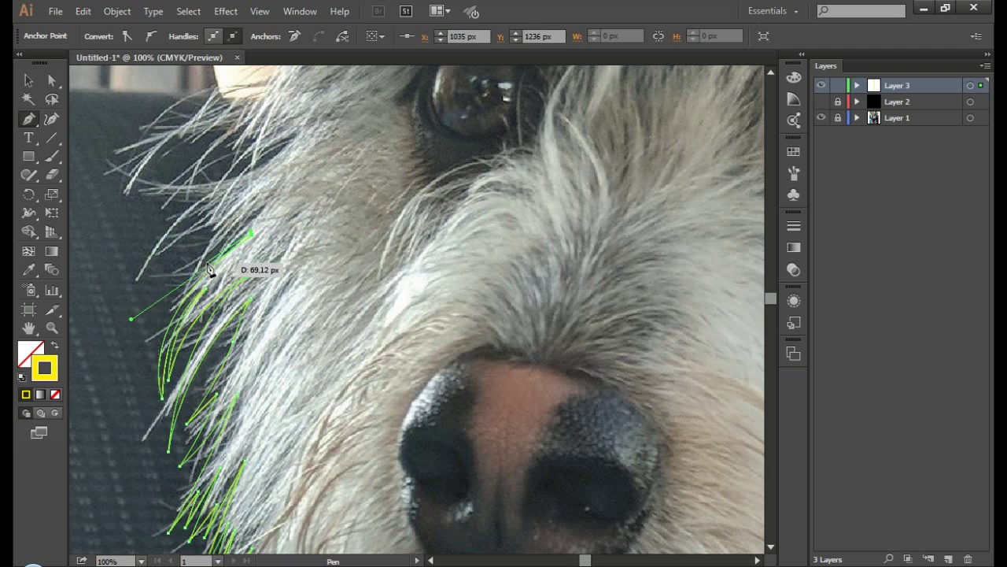
pyautogui.moveTo(213, 268)
pyautogui.mouseDown()
pyautogui.moveTo(225, 272)
pyautogui.moveTo(182, 275)
pyautogui.moveTo(209, 201)
pyautogui.mouseUp()
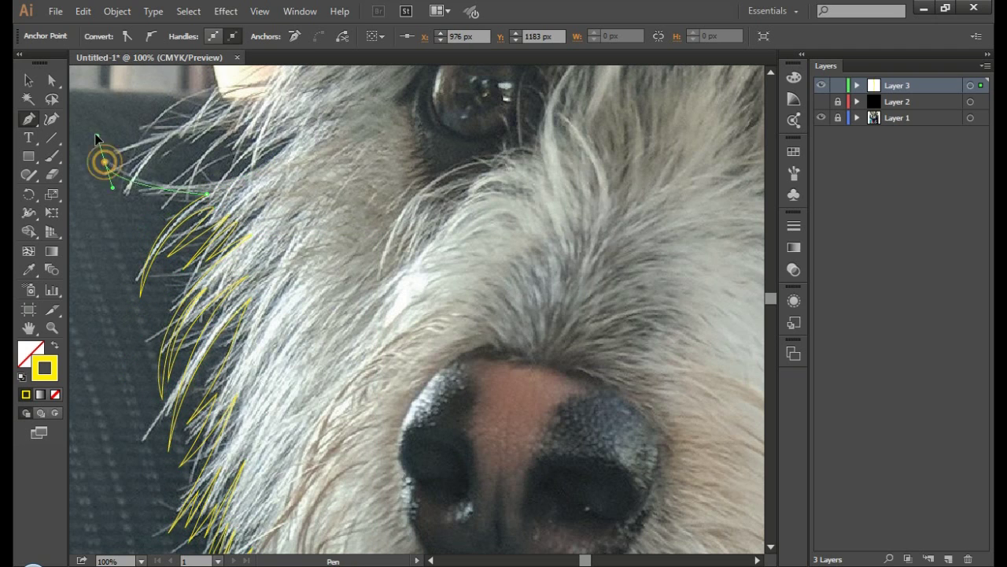
pyautogui.moveTo(104, 162); pyautogui.dragTo(280, 158)
pyautogui.scroll(5, 369, 255)
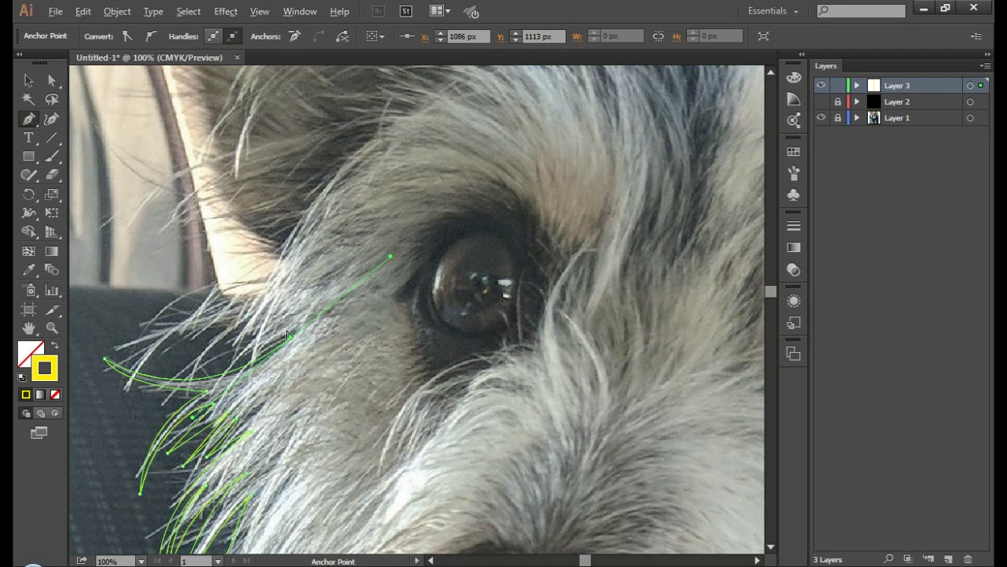
# Step: Add strands beside the eye and extend the path up the ear's left edge
pyautogui.moveTo(216, 346); pyautogui.dragTo(279, 330)
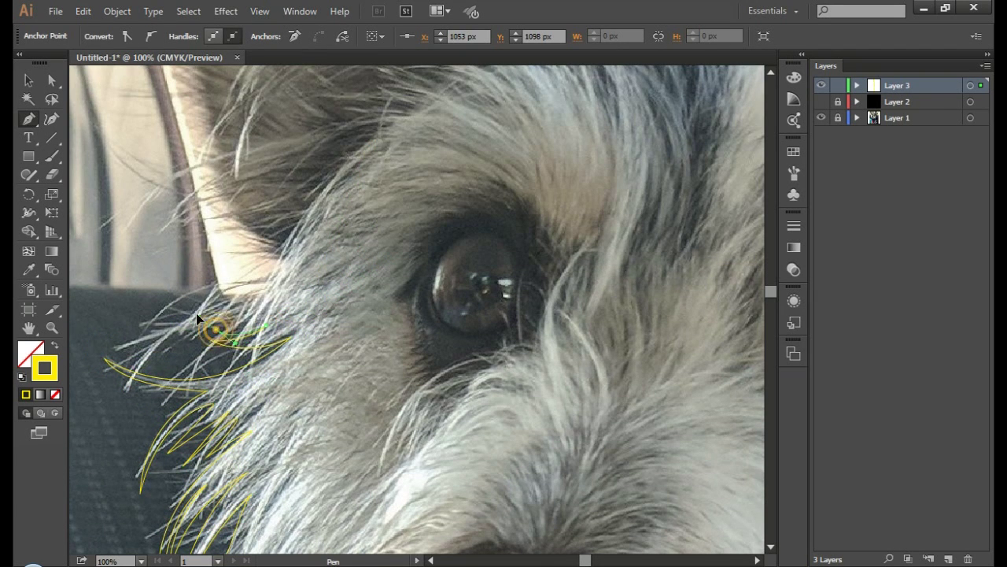
pyautogui.moveTo(197, 317); pyautogui.dragTo(202, 319)
pyautogui.click(126, 355)
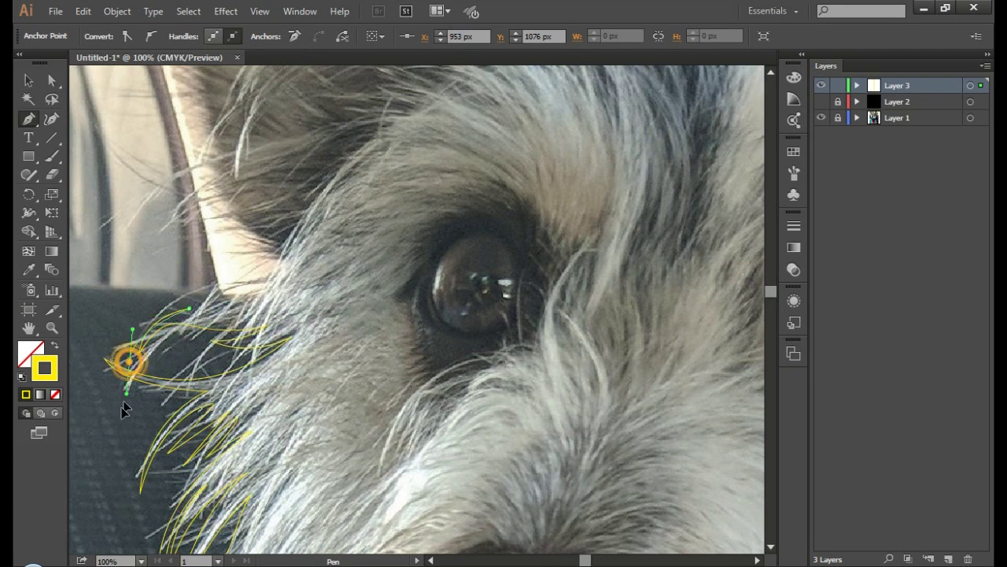
pyautogui.moveTo(182, 285); pyautogui.dragTo(246, 289)
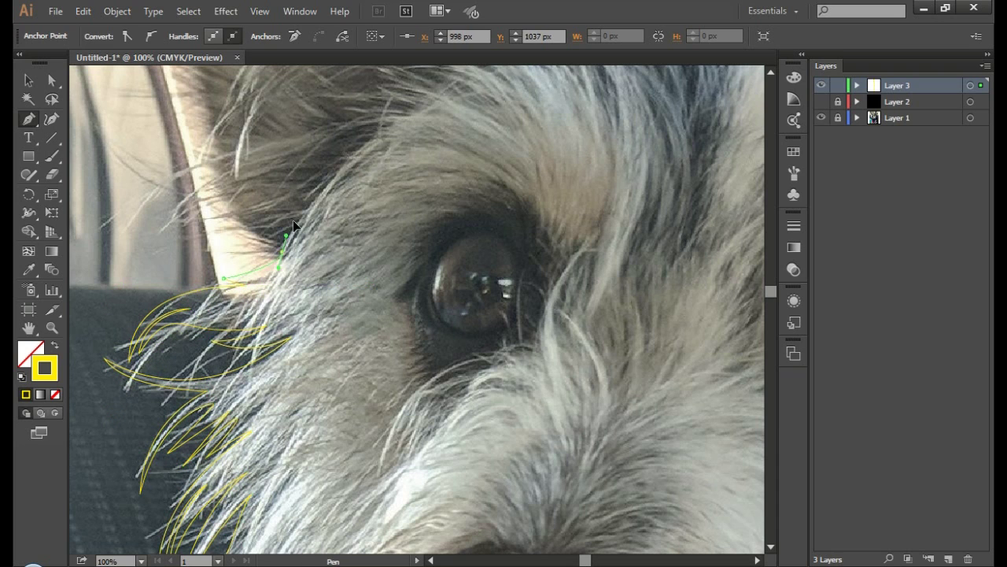
pyautogui.moveTo(283, 241)
pyautogui.mouseDown()
pyautogui.moveTo(209, 233)
pyautogui.moveTo(325, 209)
pyautogui.mouseUp()
pyautogui.scroll(3, 175, 200)
pyautogui.scroll(2, 197, 169)
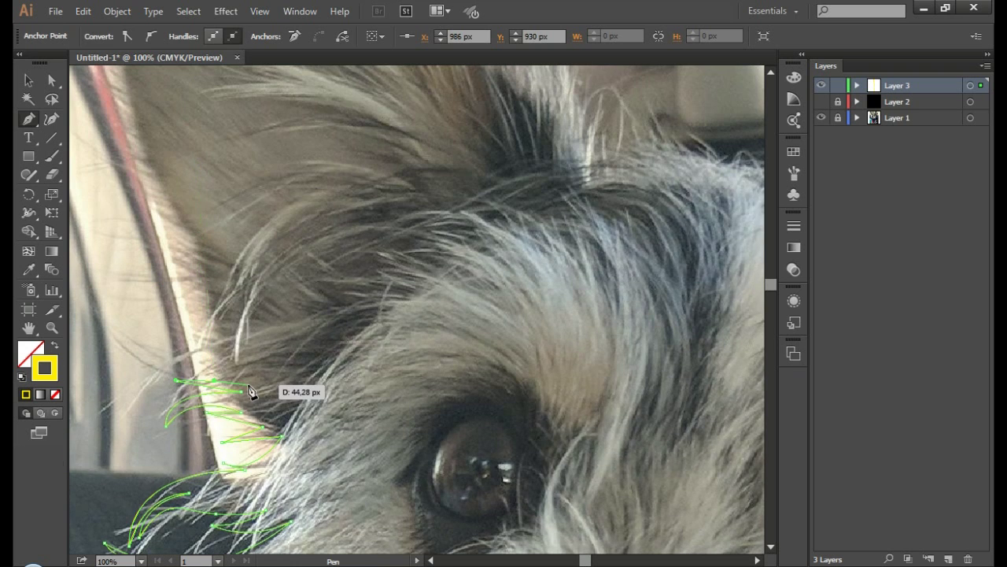
pyautogui.moveTo(167, 219); pyautogui.dragTo(126, 177)
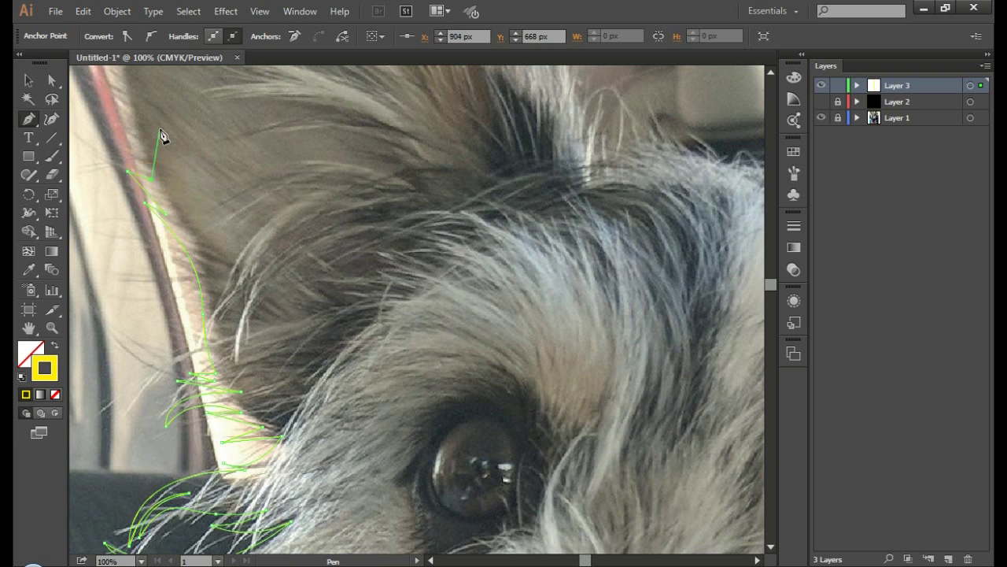
pyautogui.hotkey('ctrl', '-')
pyautogui.scroll(3, 119, 281)
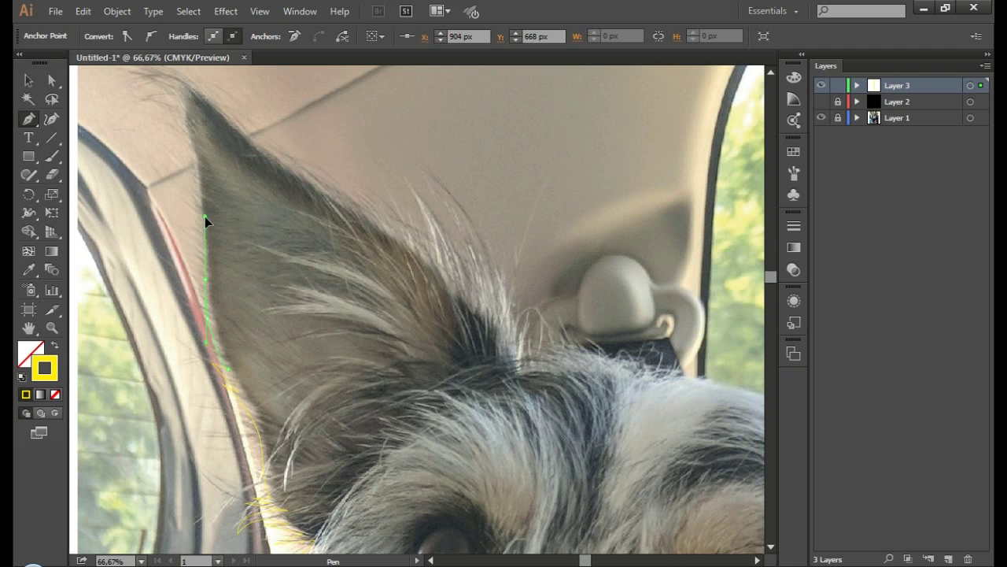
# Step: Outline the left ear's edge and sharp tip, fringed with zigzag fur tufts
pyautogui.moveTo(205, 217); pyautogui.dragTo(192, 145)
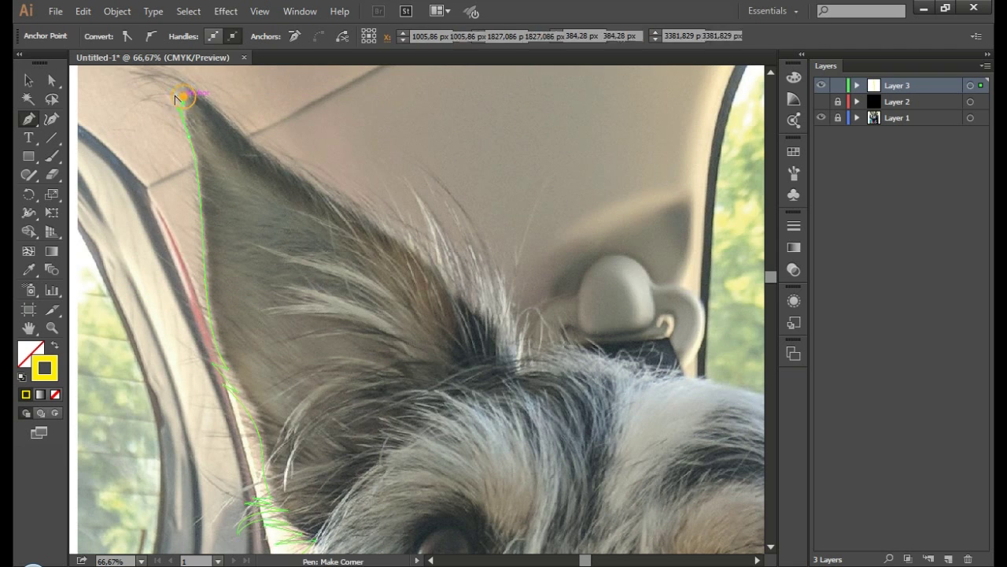
pyautogui.scroll(2, 100, 155)
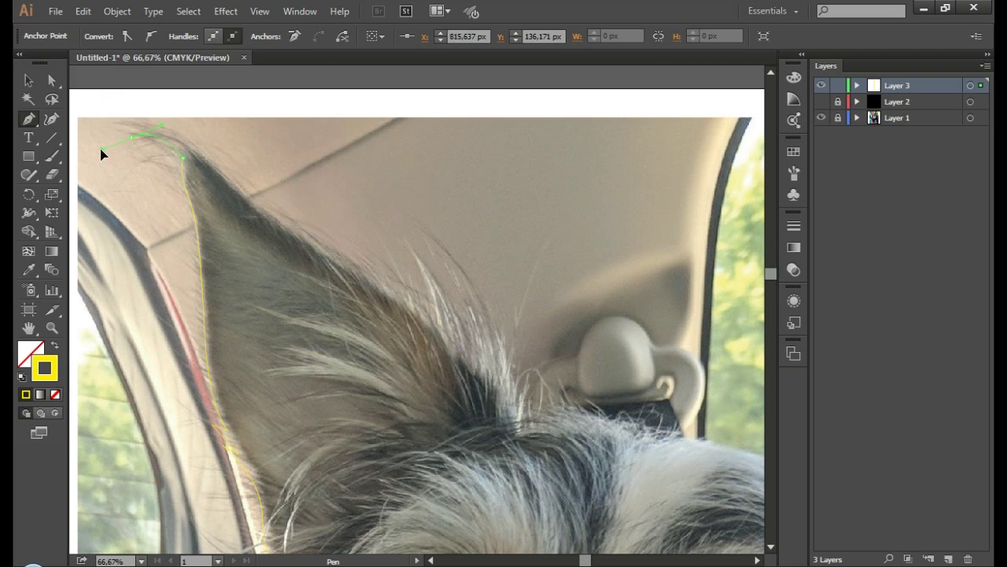
pyautogui.click(183, 145)
pyautogui.moveTo(114, 152); pyautogui.dragTo(105, 203)
pyautogui.moveTo(223, 168)
pyautogui.mouseDown()
pyautogui.moveTo(326, 260)
pyautogui.moveTo(375, 287)
pyautogui.moveTo(382, 252)
pyautogui.mouseUp()
pyautogui.click(378, 234)
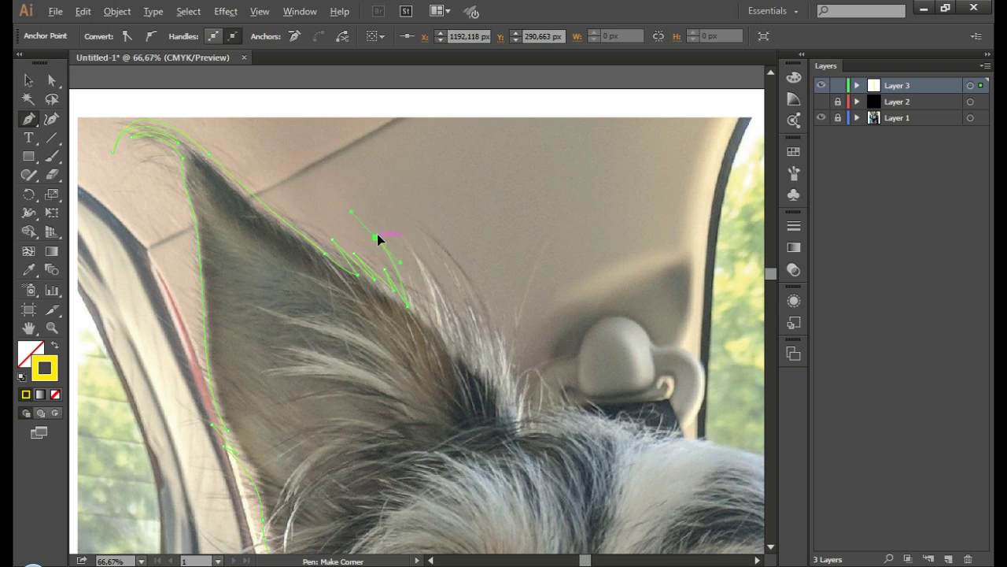
pyautogui.moveTo(407, 305); pyautogui.dragTo(431, 321)
pyautogui.click(431, 319)
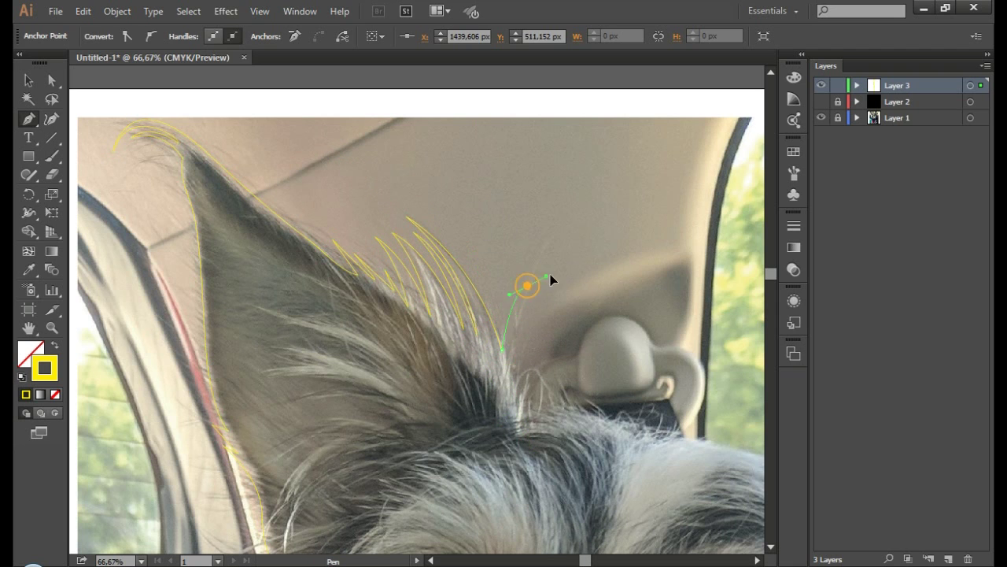
pyautogui.moveTo(516, 386); pyautogui.dragTo(510, 333)
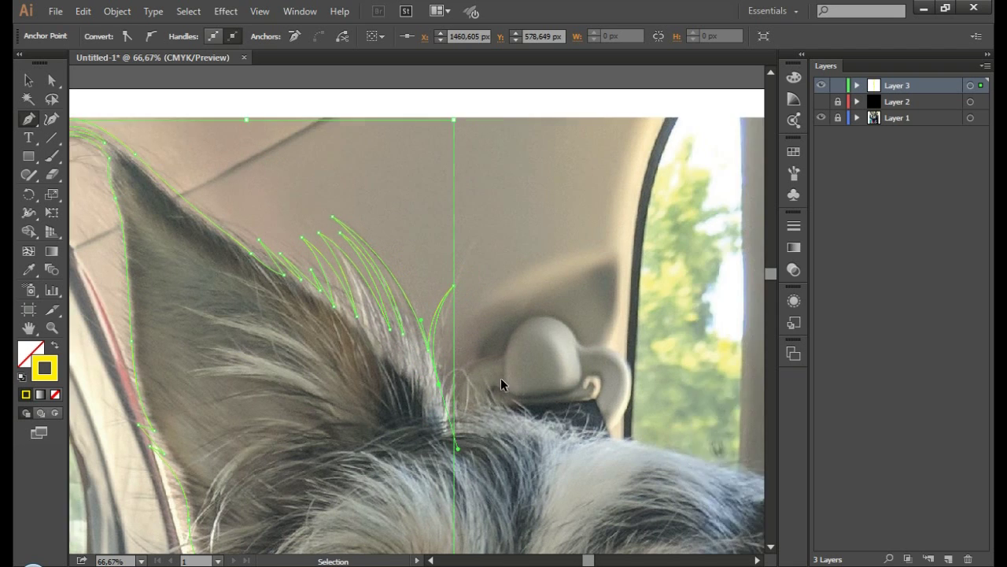
pyautogui.moveTo(526, 433); pyautogui.dragTo(364, 374)
pyautogui.moveTo(364, 374); pyautogui.dragTo(407, 249)
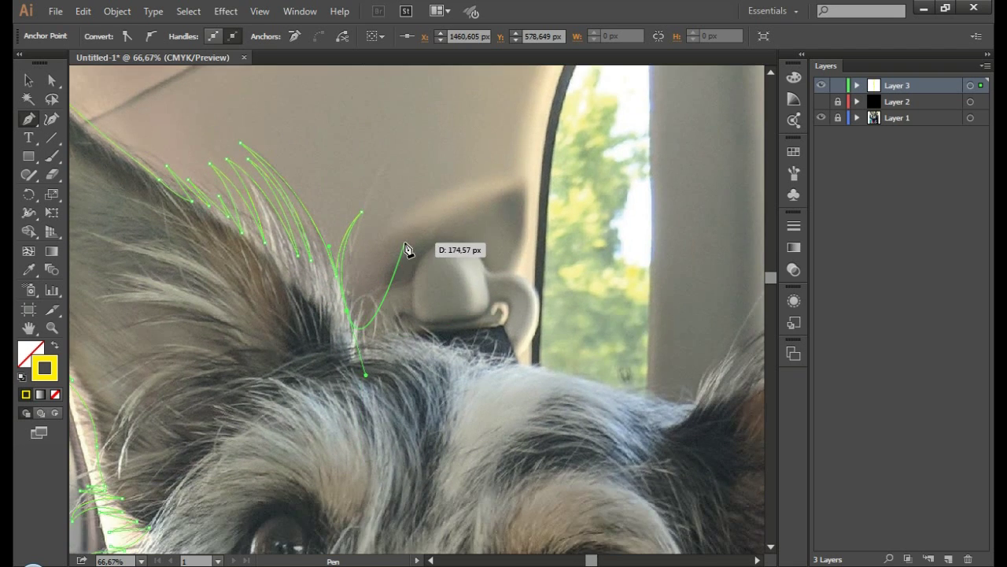
# Step: Draw a new line across the top of the head toward the right ear
pyautogui.moveTo(365, 283); pyautogui.dragTo(358, 314)
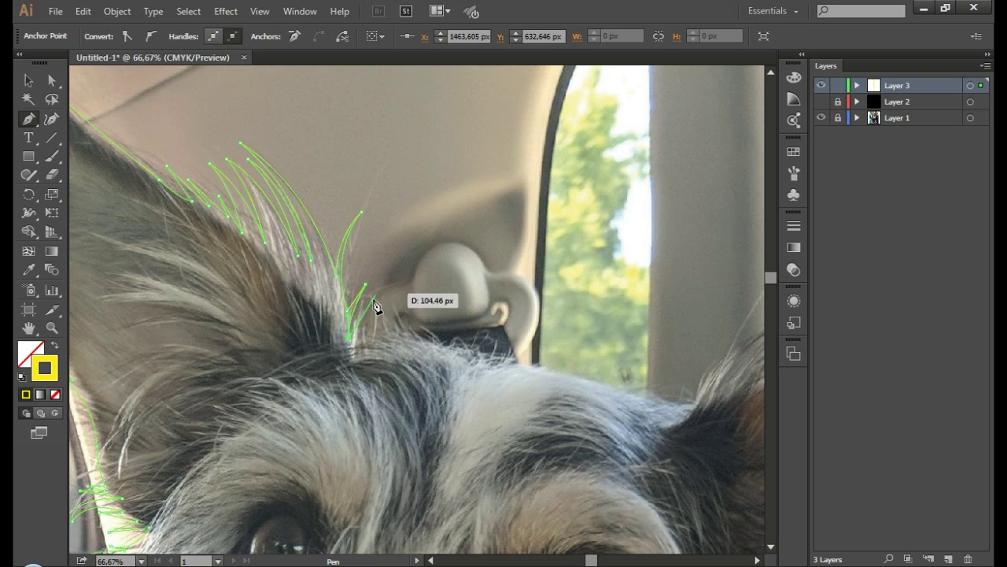
pyautogui.click(364, 336)
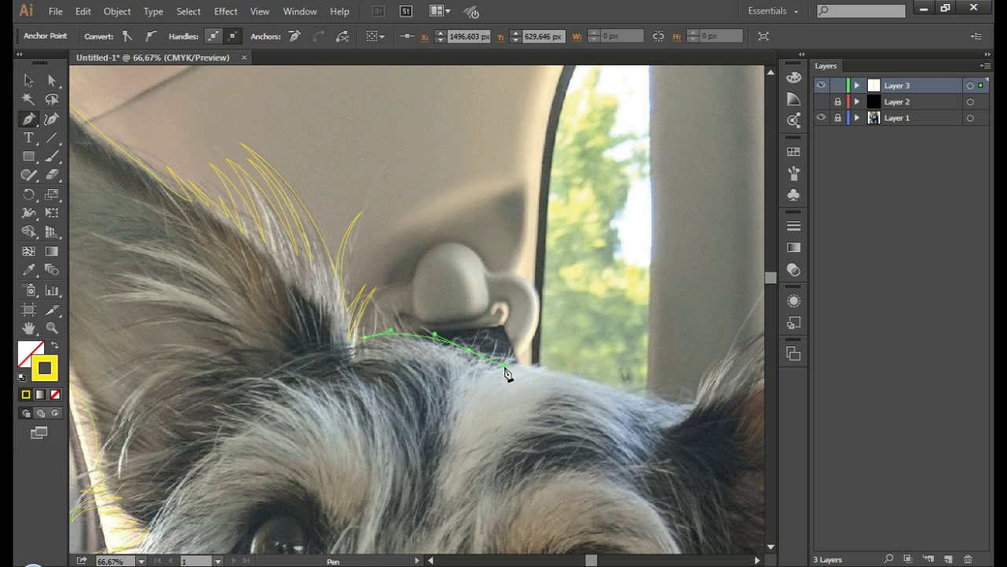
pyautogui.moveTo(543, 363); pyautogui.dragTo(545, 370)
pyautogui.moveTo(668, 403); pyautogui.dragTo(497, 350)
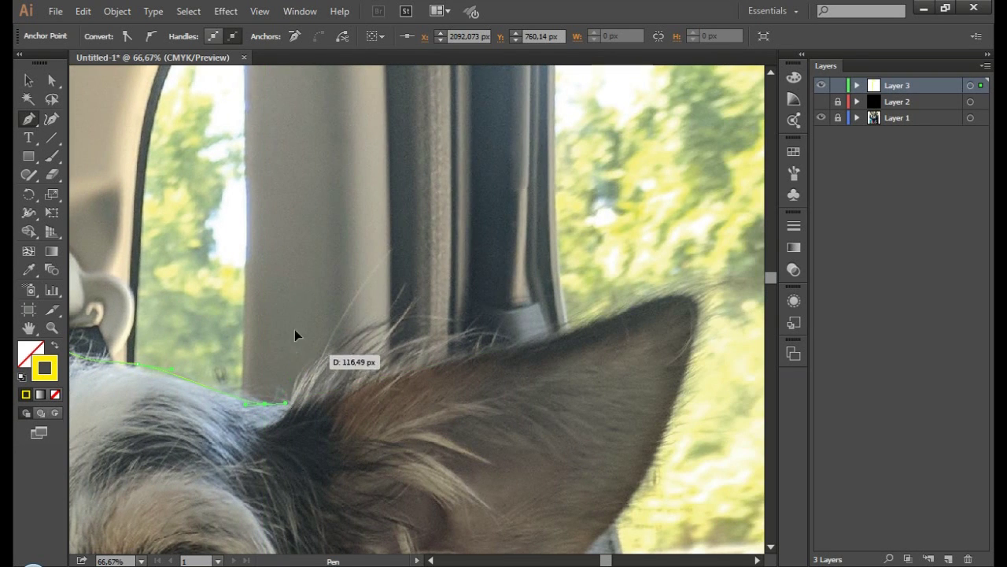
# Step: Draw pointed fur tufts and wisps rising from the right ear's base
pyautogui.moveTo(296, 352); pyautogui.dragTo(300, 373)
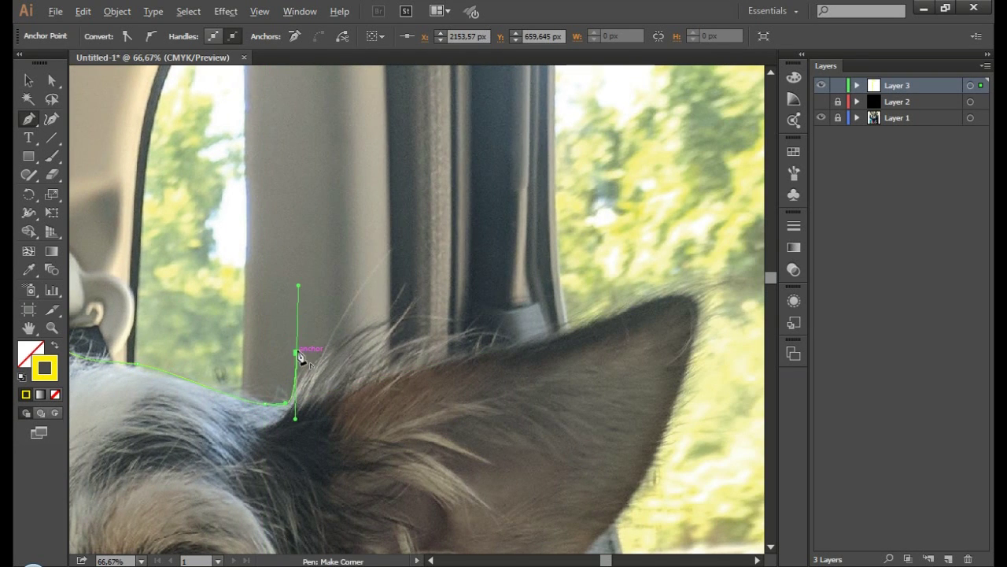
pyautogui.moveTo(451, 317); pyautogui.dragTo(397, 340)
pyautogui.click(451, 318)
pyautogui.click(339, 354)
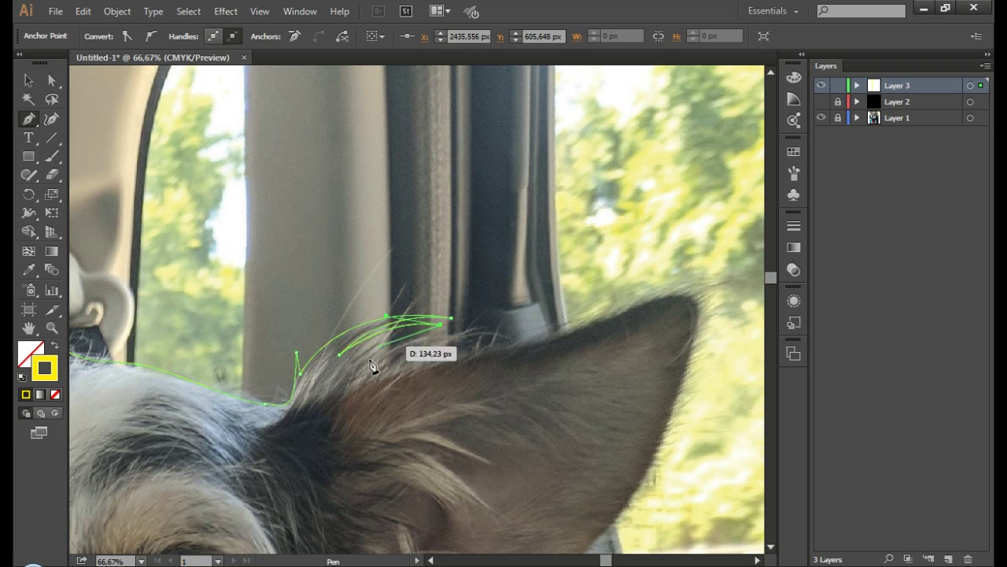
pyautogui.moveTo(346, 363)
pyautogui.mouseDown()
pyautogui.moveTo(453, 342)
pyautogui.moveTo(599, 349)
pyautogui.moveTo(393, 388)
pyautogui.mouseUp()
pyautogui.click(409, 363)
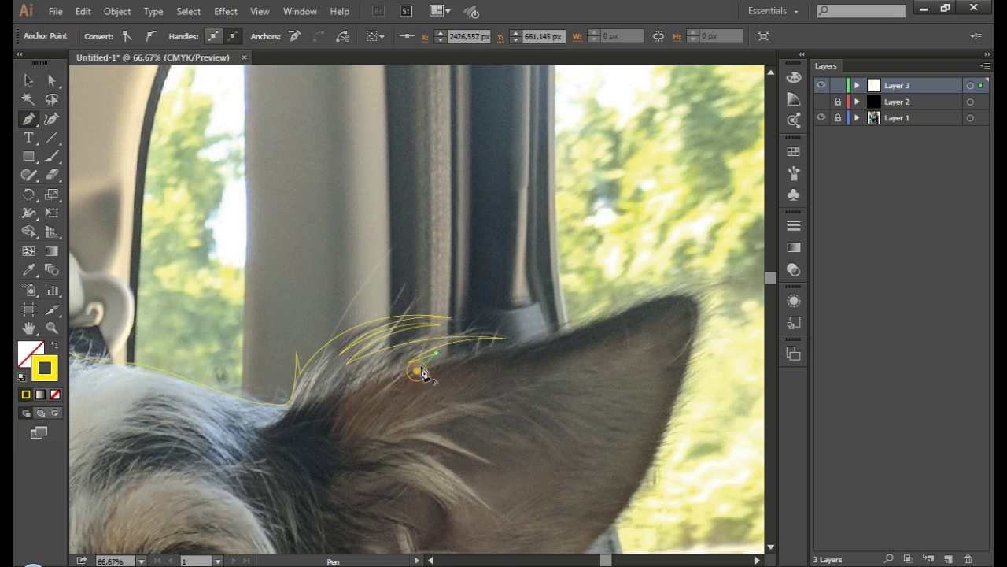
# Step: Outline the right ear's rounded top and its outer edge down to the base
pyautogui.click(543, 341)
pyautogui.moveTo(750, 303)
pyautogui.mouseDown()
pyautogui.moveTo(684, 283)
pyautogui.moveTo(738, 321)
pyautogui.mouseUp()
pyautogui.moveTo(668, 448); pyautogui.dragTo(645, 484)
pyautogui.click(617, 521)
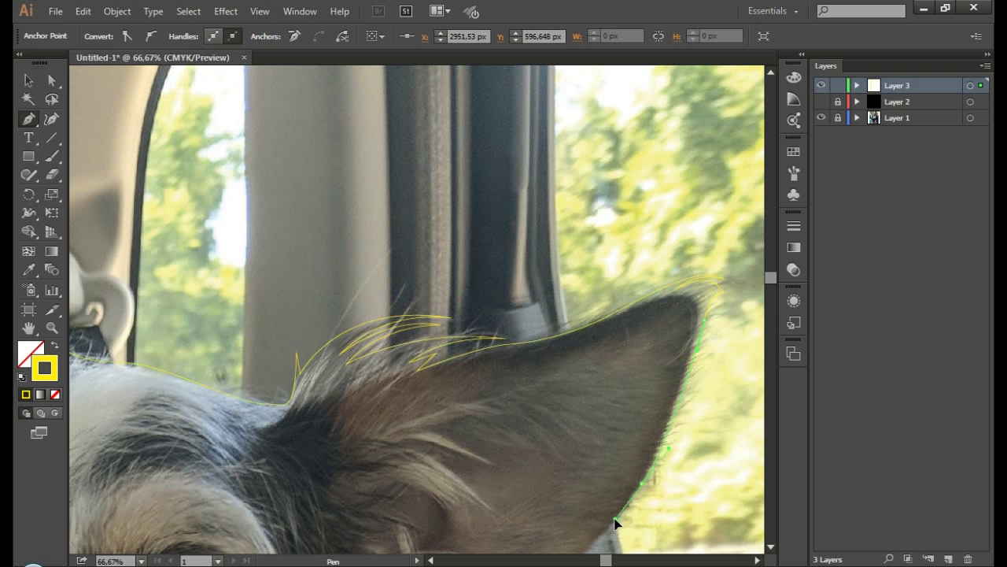
pyautogui.click(620, 516)
# Step: Draw pointed fur strands along the ear's lower edge
pyautogui.scroll(-5, 596, 404)
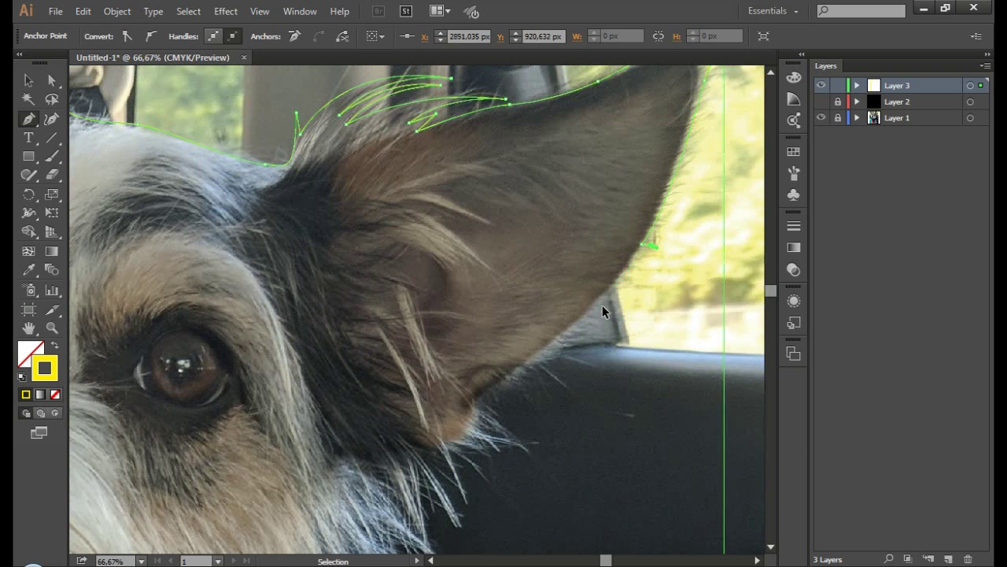
pyautogui.moveTo(472, 394)
pyautogui.mouseDown()
pyautogui.moveTo(436, 388)
pyautogui.moveTo(529, 458)
pyautogui.mouseUp()
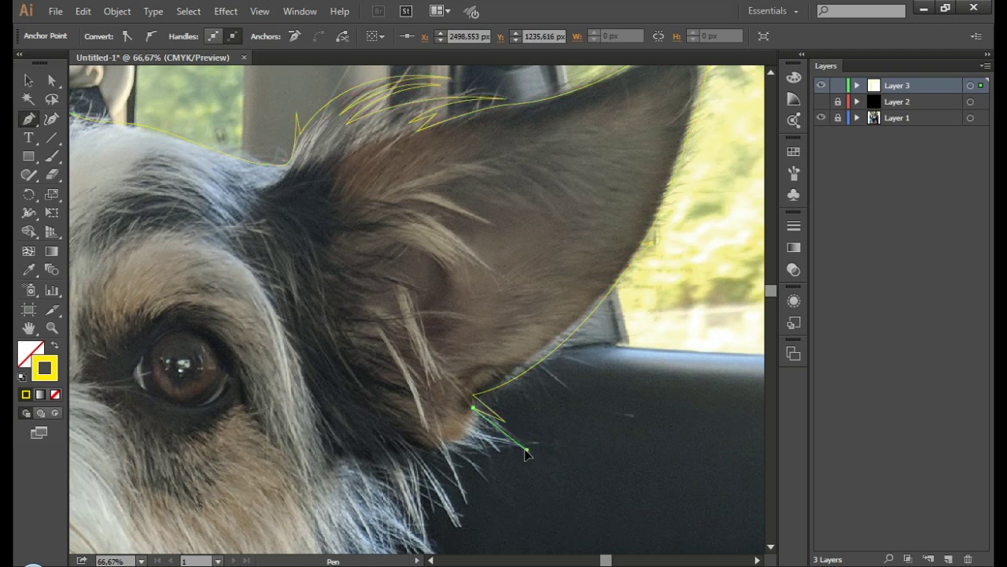
pyautogui.moveTo(476, 434); pyautogui.dragTo(496, 468)
pyautogui.moveTo(495, 494); pyautogui.dragTo(506, 518)
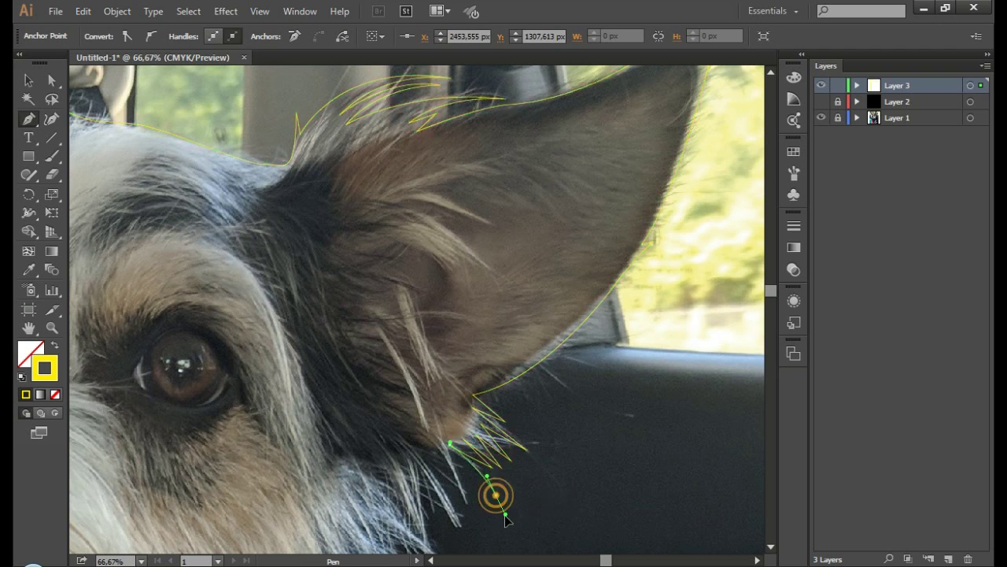
pyautogui.moveTo(447, 443); pyautogui.dragTo(495, 495)
pyautogui.click(465, 513)
pyautogui.moveTo(412, 441); pyautogui.dragTo(465, 318)
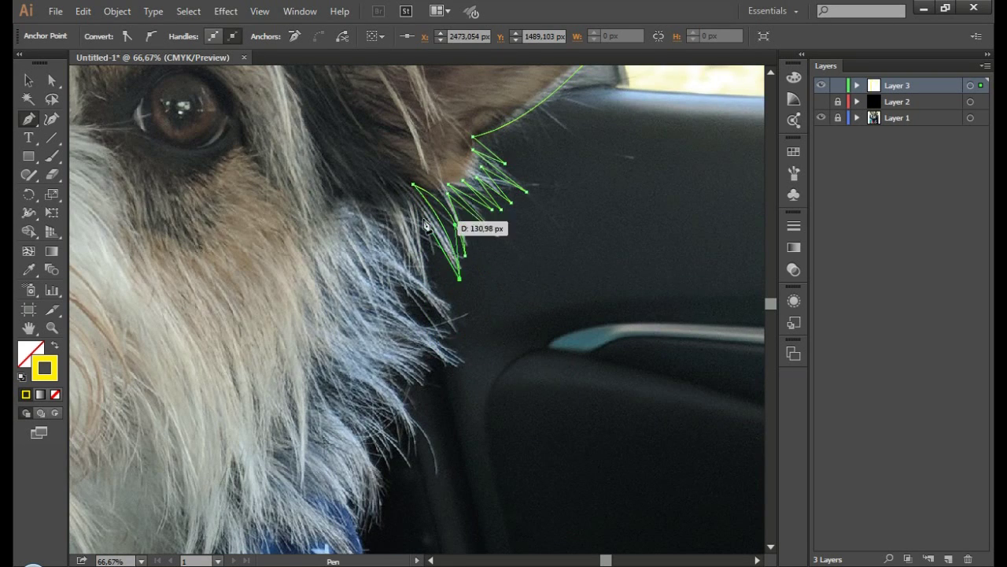
# Step: Add curved cheek strands extending down toward the neck and bandana
pyautogui.moveTo(469, 327); pyautogui.dragTo(445, 323)
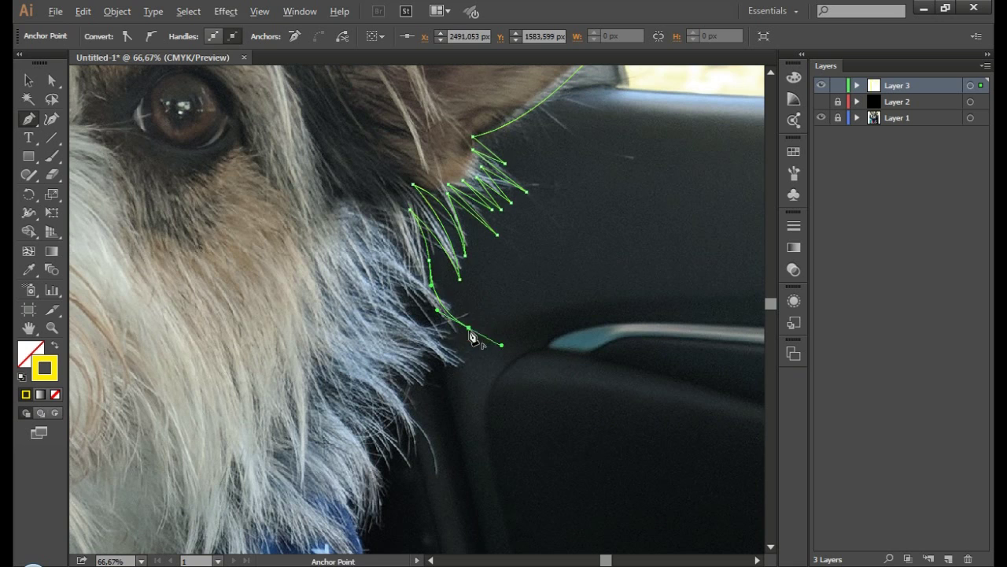
pyautogui.moveTo(407, 279); pyautogui.dragTo(389, 236)
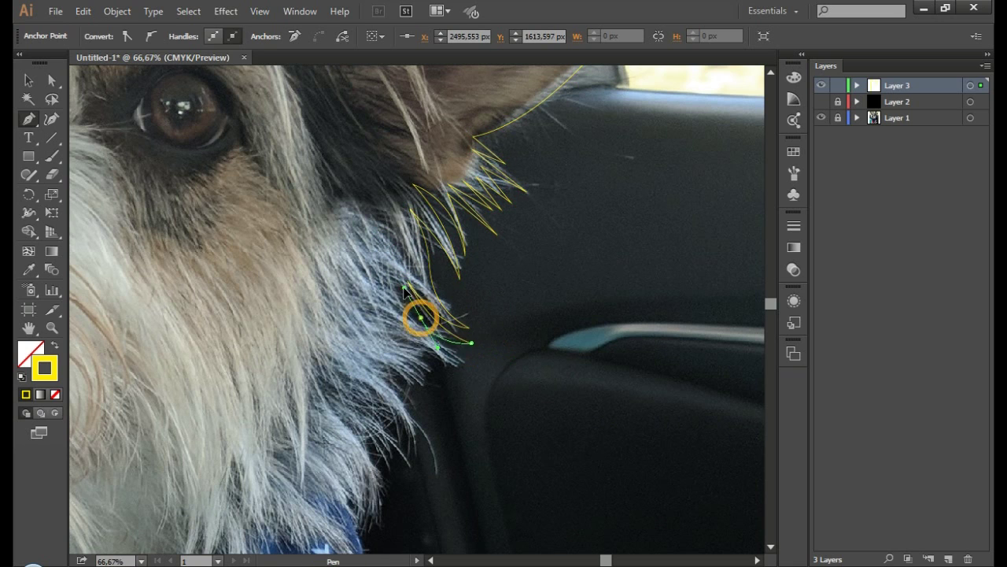
pyautogui.moveTo(480, 362); pyautogui.dragTo(512, 371)
pyautogui.moveTo(427, 346); pyautogui.dragTo(396, 324)
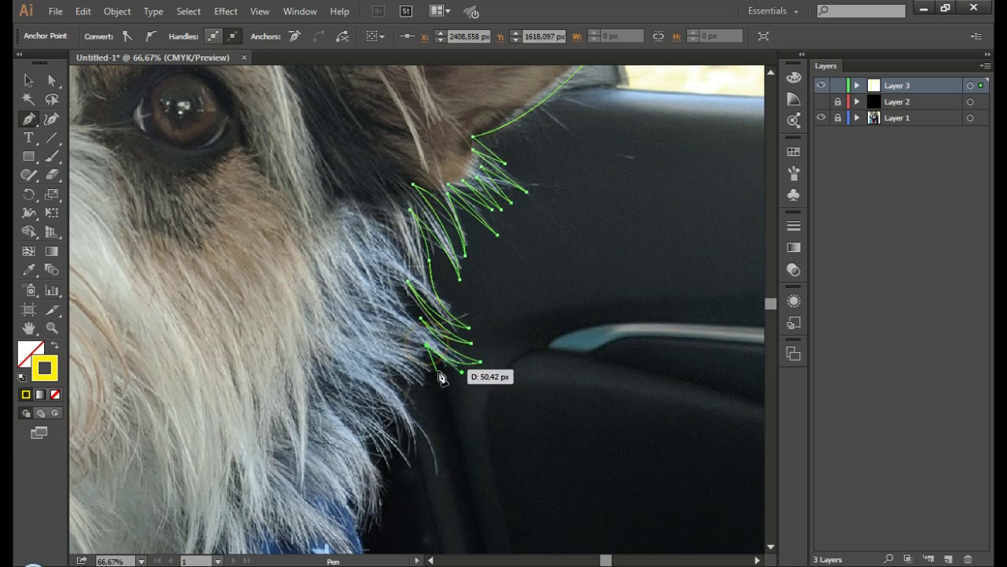
pyautogui.moveTo(442, 389); pyautogui.dragTo(419, 368)
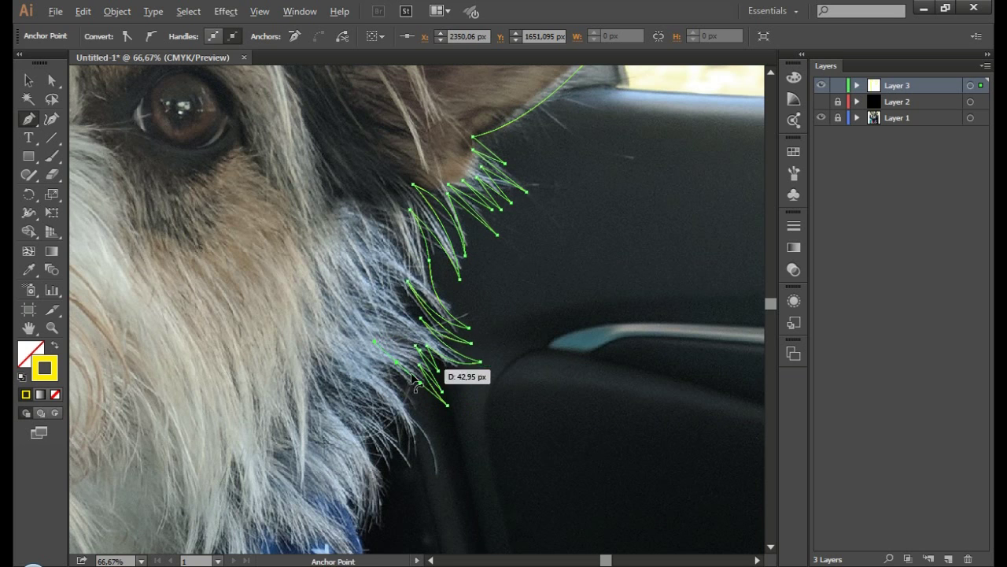
pyautogui.moveTo(425, 408)
pyautogui.mouseDown()
pyautogui.moveTo(387, 364)
pyautogui.moveTo(401, 371)
pyautogui.mouseUp()
# Step: Draw curved pointed fur strands down the neck fur toward the bandana's top edge
pyautogui.scroll(-5, 401, 371)
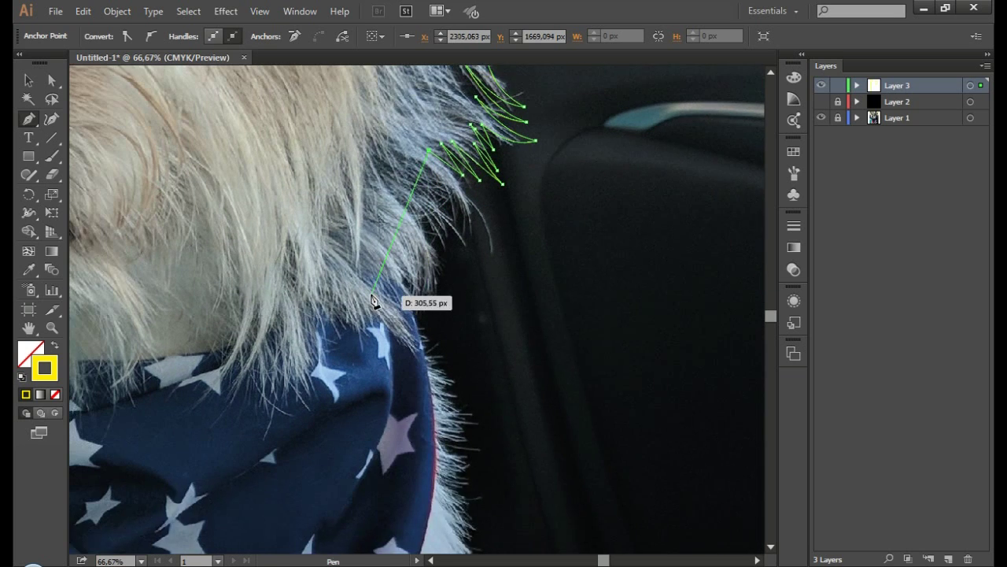
pyautogui.moveTo(490, 290); pyautogui.dragTo(471, 347)
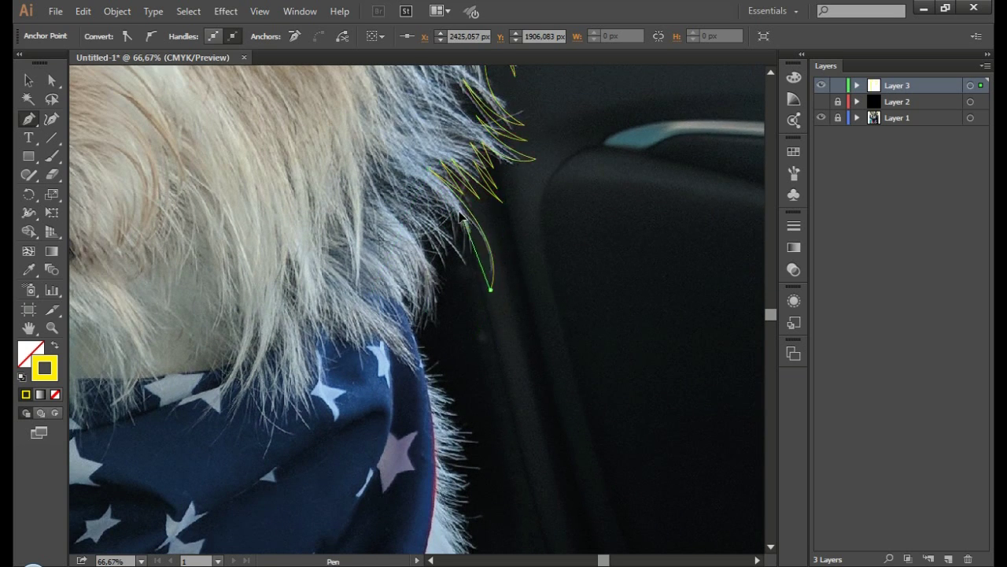
pyautogui.moveTo(472, 276)
pyautogui.mouseDown()
pyautogui.moveTo(464, 310)
pyautogui.moveTo(436, 347)
pyautogui.mouseUp()
pyautogui.click(427, 214)
pyautogui.moveTo(448, 274); pyautogui.dragTo(410, 399)
pyautogui.click(403, 221)
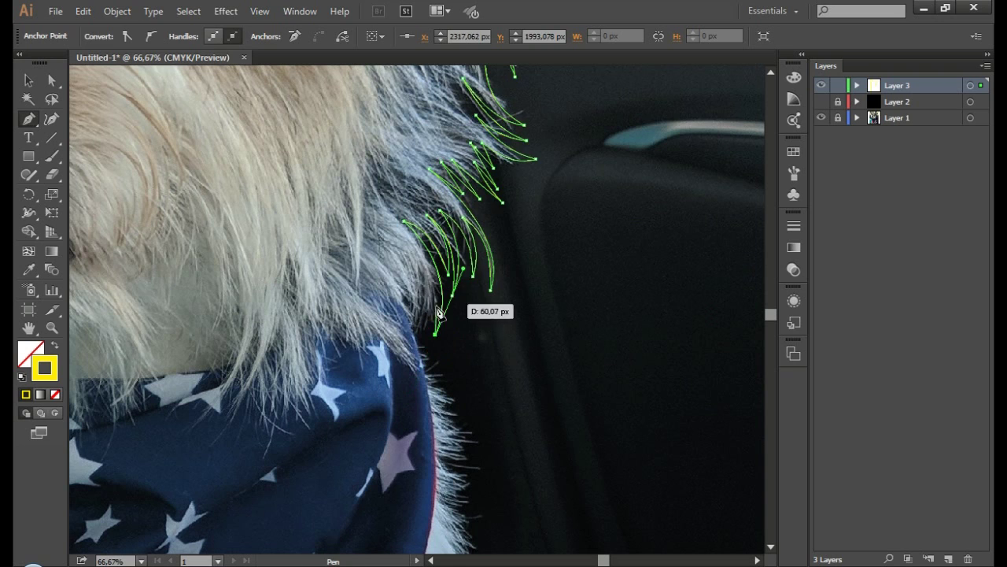
pyautogui.click(429, 362)
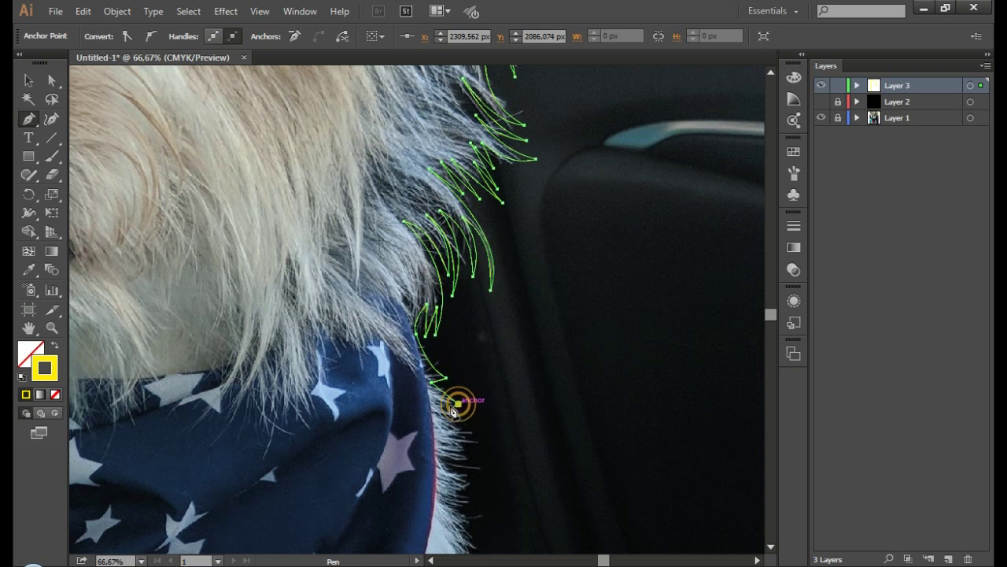
pyautogui.moveTo(443, 411)
pyautogui.mouseDown()
pyautogui.moveTo(461, 419)
pyautogui.moveTo(483, 465)
pyautogui.mouseUp()
# Step: Add spiky strands with sharp corner tips along the bandana's right edge onto the white chest fur
pyautogui.scroll(-5, 483, 465)
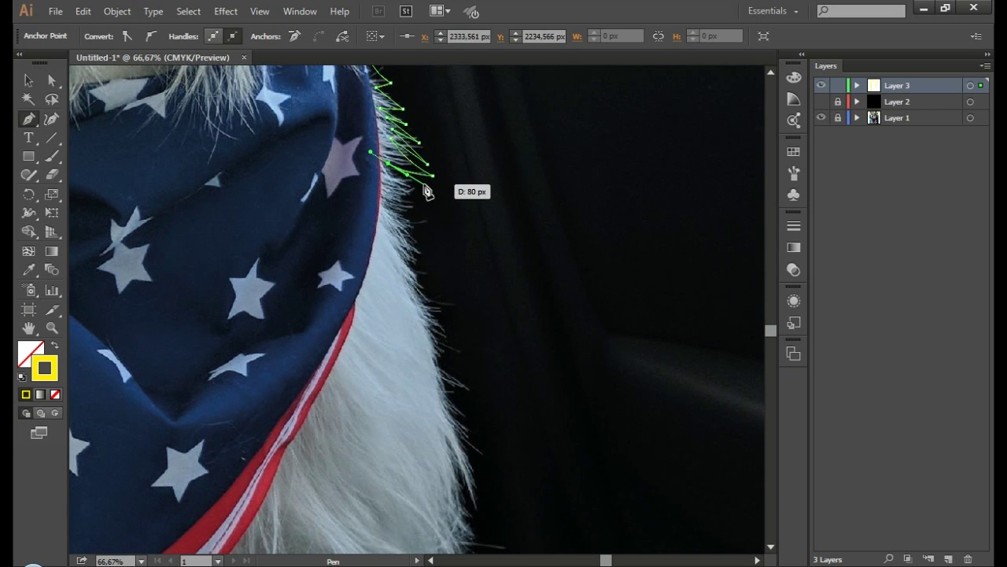
pyautogui.moveTo(425, 191)
pyautogui.mouseDown()
pyautogui.moveTo(393, 177)
pyautogui.moveTo(399, 196)
pyautogui.moveTo(453, 232)
pyautogui.mouseUp()
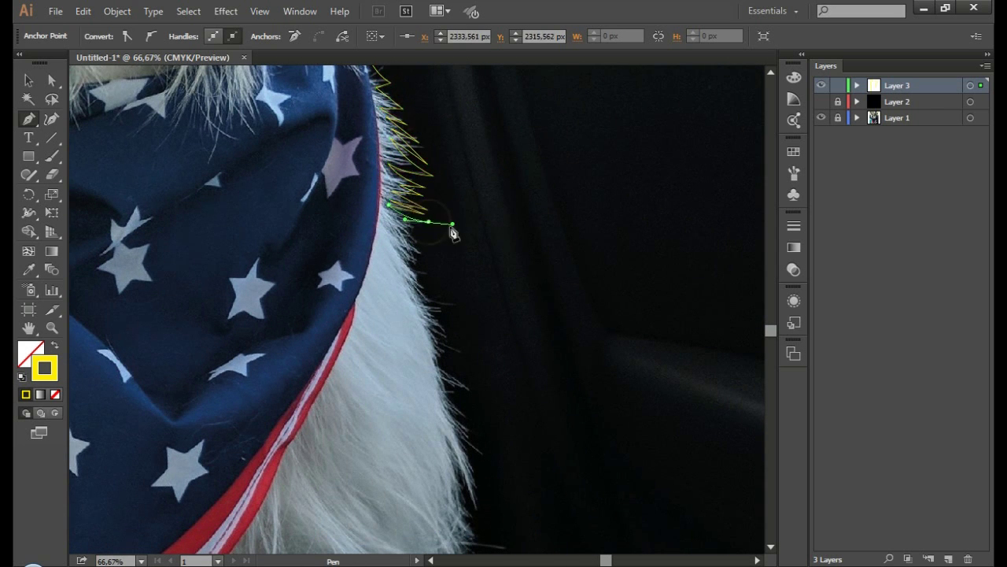
pyautogui.moveTo(441, 272); pyautogui.dragTo(431, 271)
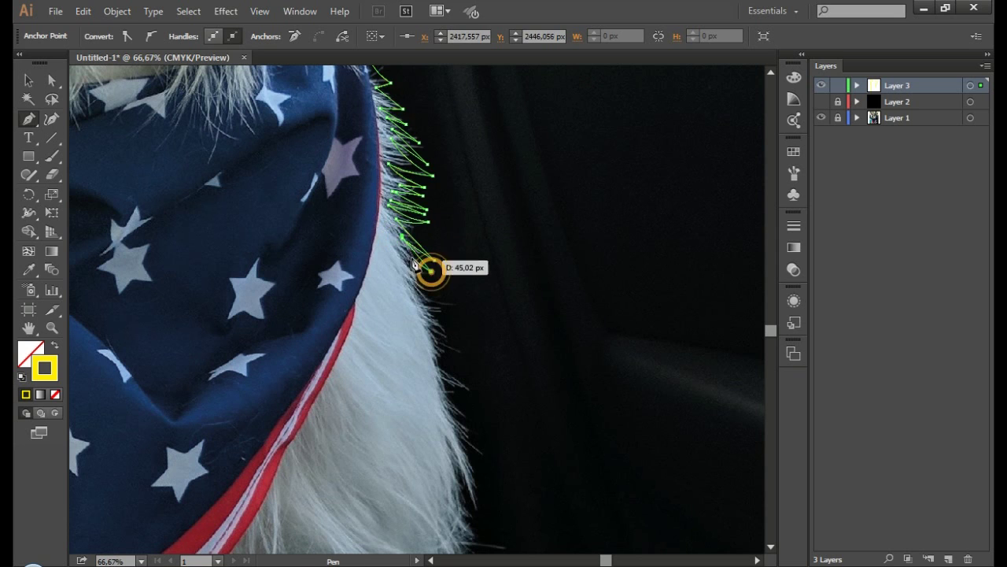
pyautogui.moveTo(449, 306); pyautogui.dragTo(497, 324)
pyautogui.click(451, 306)
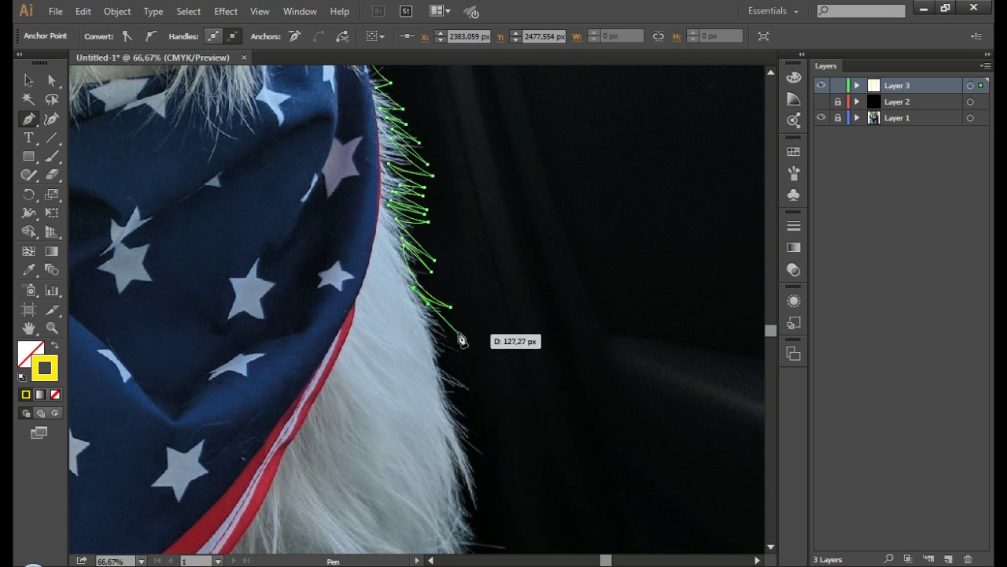
pyautogui.moveTo(450, 346); pyautogui.dragTo(470, 400)
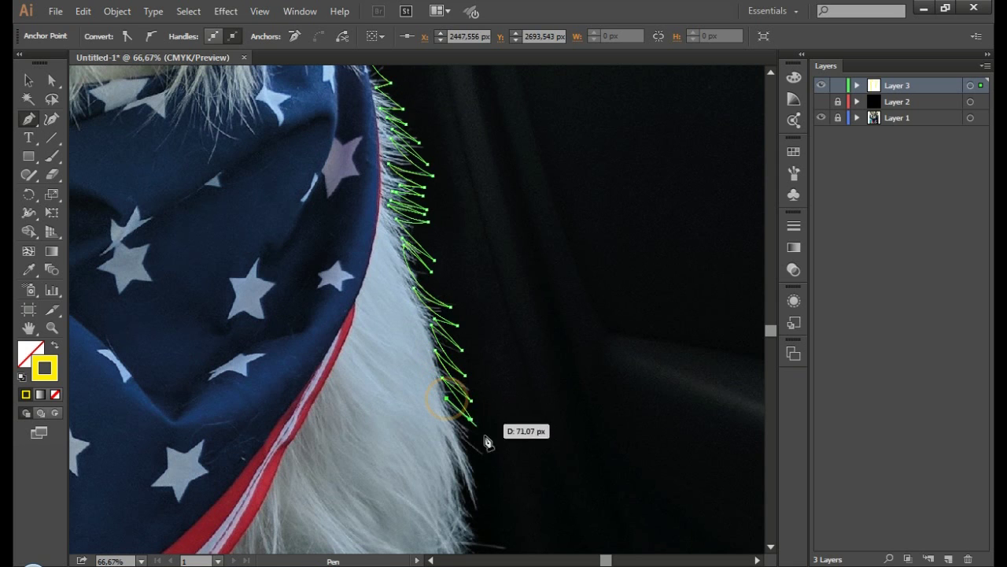
pyautogui.moveTo(484, 450)
pyautogui.mouseDown()
pyautogui.moveTo(510, 475)
pyautogui.moveTo(438, 456)
pyautogui.mouseUp()
pyautogui.click(478, 521)
# Step: Extend the curved fur strands further down below the last point
pyautogui.scroll(-3, 418, 427)
pyautogui.scroll(-5, 419, 427)
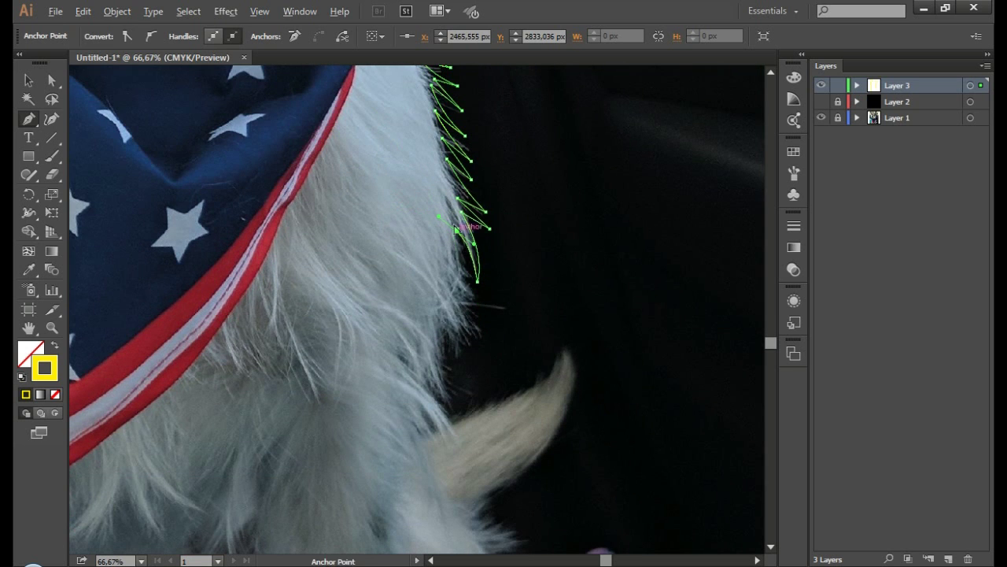
pyautogui.moveTo(488, 301)
pyautogui.mouseDown()
pyautogui.moveTo(512, 329)
pyautogui.moveTo(477, 318)
pyautogui.moveTo(520, 353)
pyautogui.mouseUp()
pyautogui.moveTo(479, 325)
pyautogui.mouseDown()
pyautogui.moveTo(490, 355)
pyautogui.moveTo(454, 338)
pyautogui.moveTo(465, 413)
pyautogui.moveTo(456, 401)
pyautogui.moveTo(527, 378)
pyautogui.mouseUp()
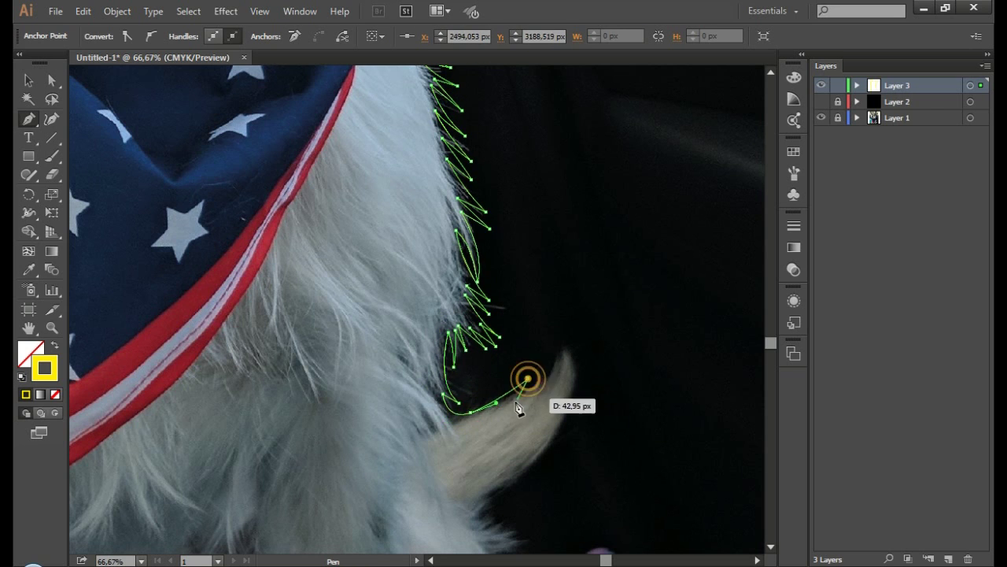
# Step: Outline the tail up to its curved tip and back down its underside
pyautogui.click(555, 378)
pyautogui.click(562, 343)
pyautogui.click(572, 309)
pyautogui.moveTo(568, 404); pyautogui.dragTo(555, 456)
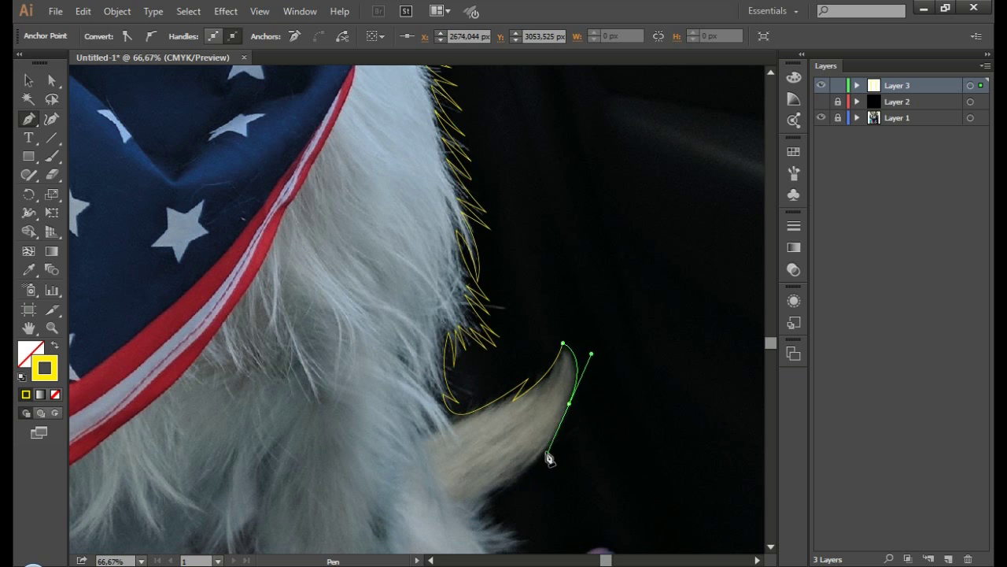
pyautogui.click(545, 453)
pyautogui.click(520, 477)
pyautogui.click(485, 495)
pyautogui.click(450, 513)
# Step: Add a zigzag of jagged fur strand points below the tail, ending with a curved strand
pyautogui.scroll(-3, 437, 494)
pyautogui.scroll(-1, 417, 394)
pyautogui.moveTo(395, 293); pyautogui.dragTo(392, 313)
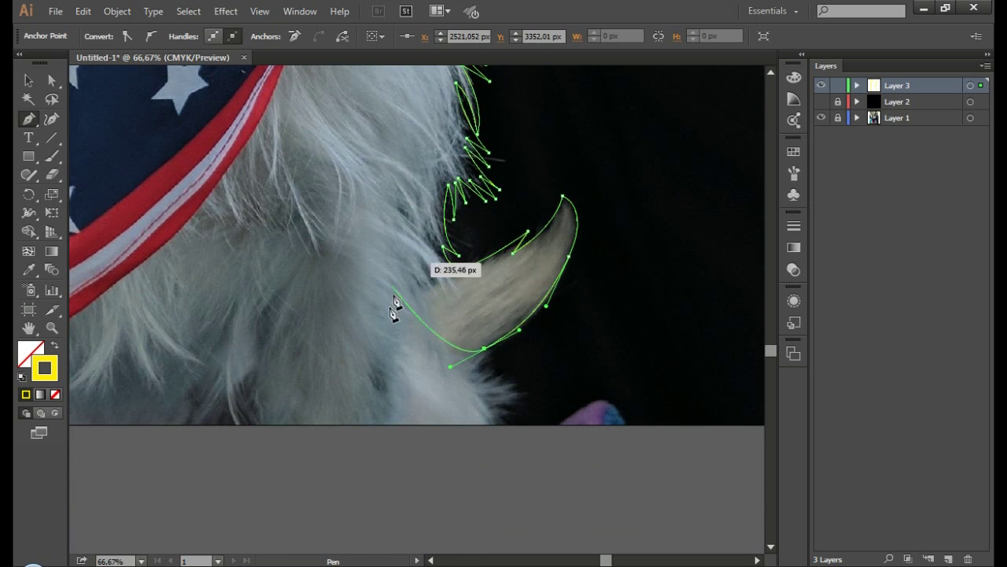
pyautogui.click(505, 351)
pyautogui.click(475, 367)
pyautogui.click(479, 383)
pyautogui.click(512, 383)
pyautogui.moveTo(500, 405); pyautogui.dragTo(526, 419)
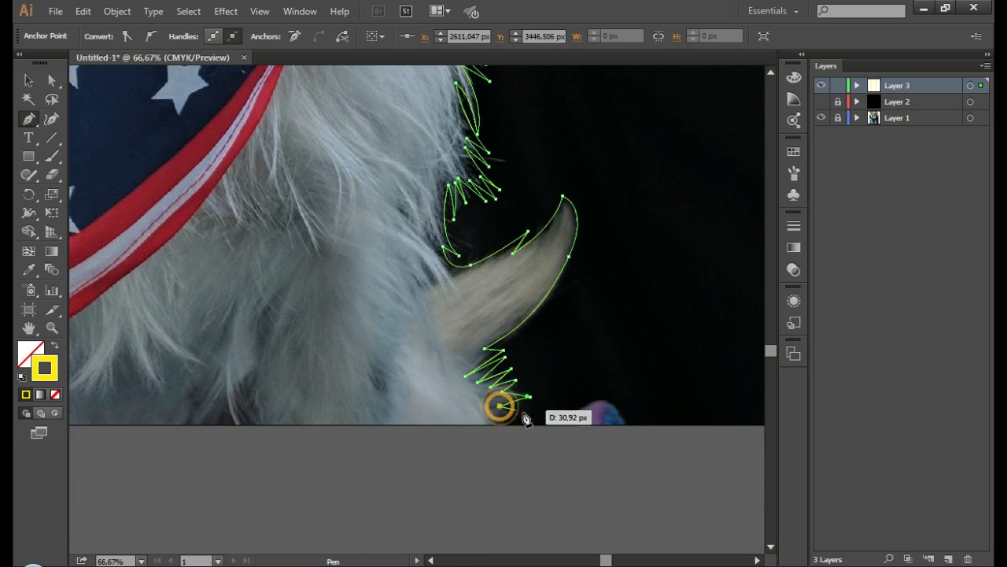
pyautogui.scroll(-1, 525, 443)
pyautogui.hscroll(-4, 331, 511)
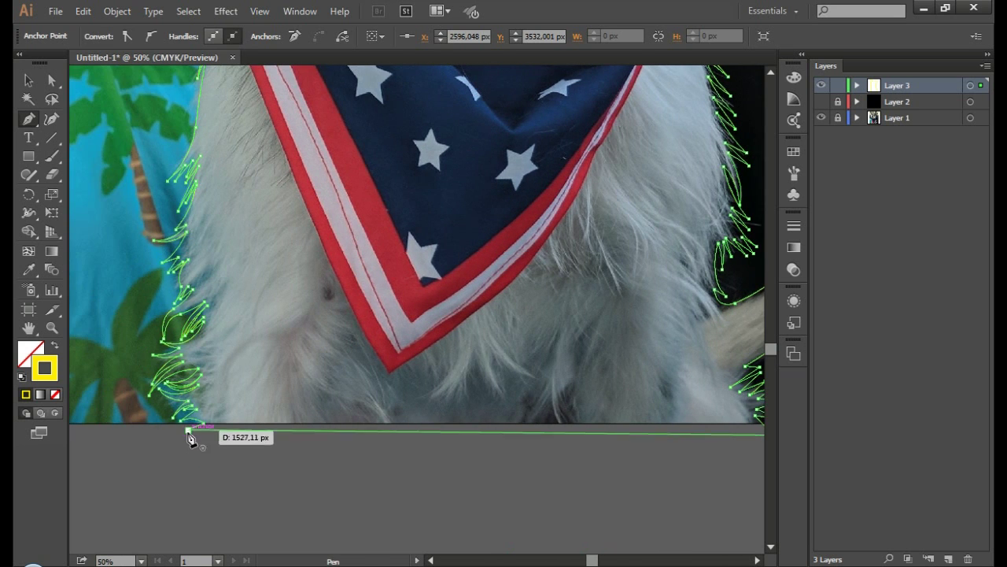
# Step: Start a tuft of curved zigzag fur strands at the bottom of the chest
pyautogui.scroll(-1, 387, 474)
pyautogui.scroll(2, 425, 394)
pyautogui.scroll(1, 454, 346)
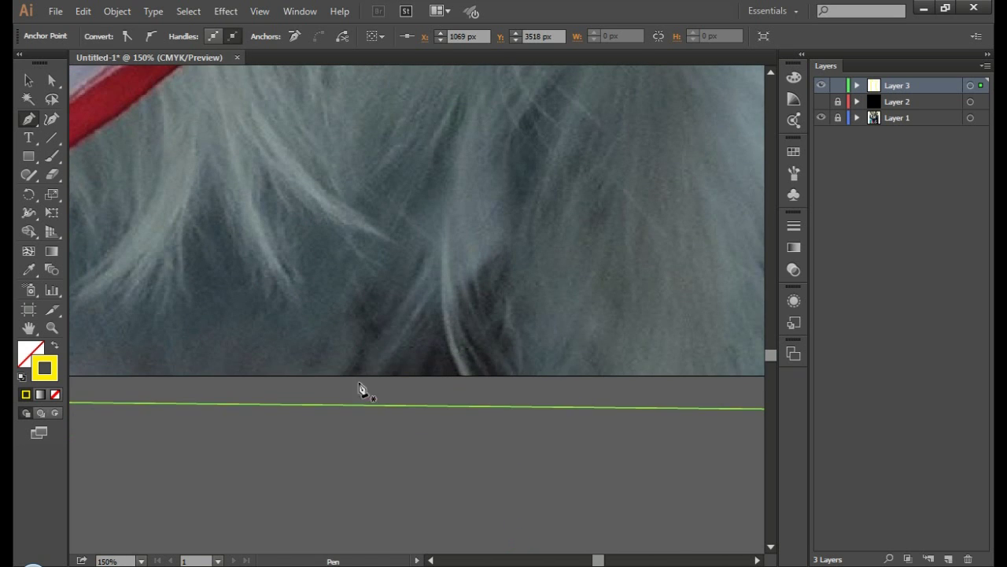
pyautogui.moveTo(394, 224); pyautogui.dragTo(403, 159)
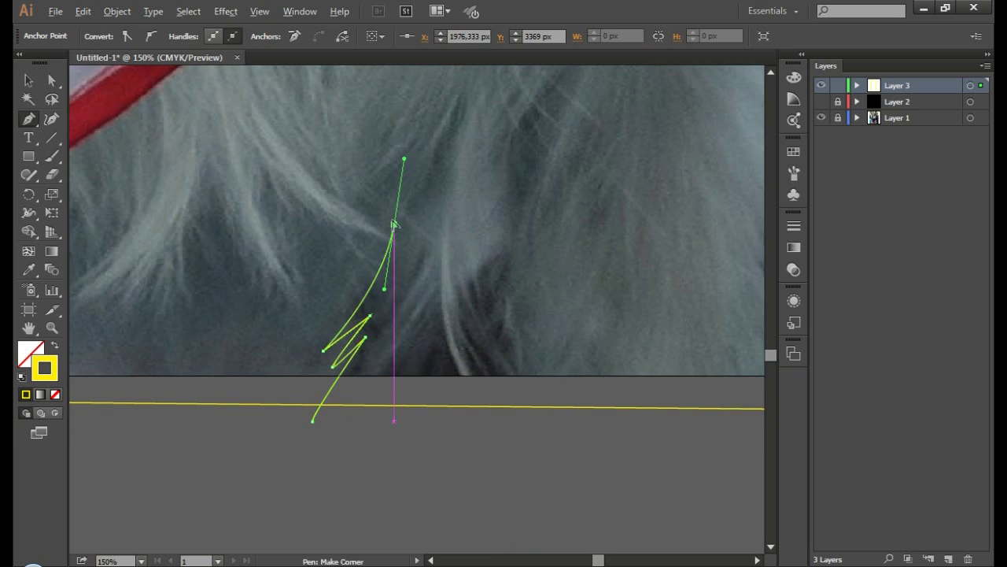
pyautogui.click(368, 304)
pyautogui.click(423, 249)
pyautogui.moveTo(383, 344); pyautogui.dragTo(368, 370)
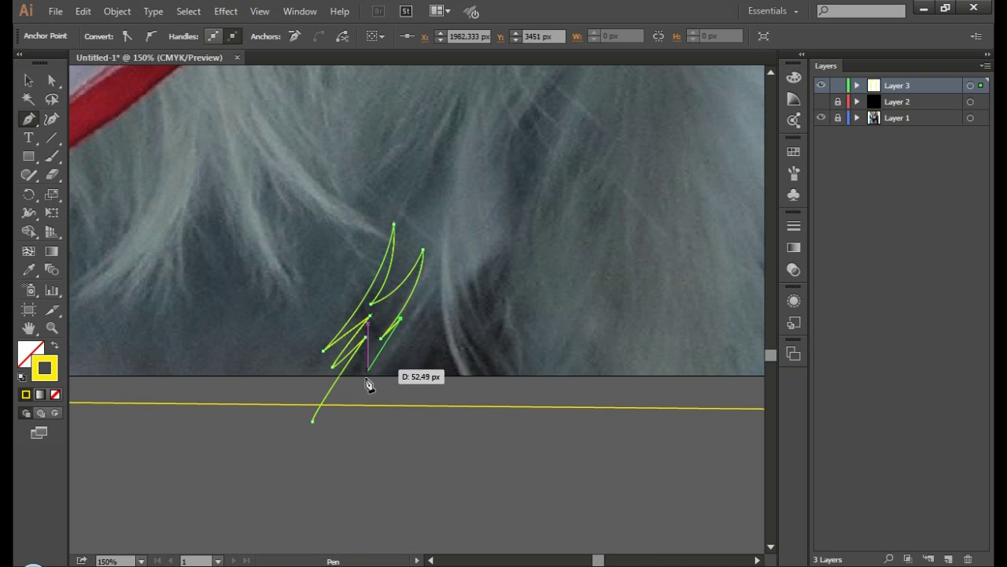
# Step: Continue the tuft's zigzag strands to the bottom-right corner, close the shape, and deselect it
pyautogui.click(361, 384)
pyautogui.click(439, 281)
pyautogui.click(401, 368)
pyautogui.click(443, 290)
pyautogui.click(443, 317)
pyautogui.moveTo(466, 400); pyautogui.dragTo(492, 434)
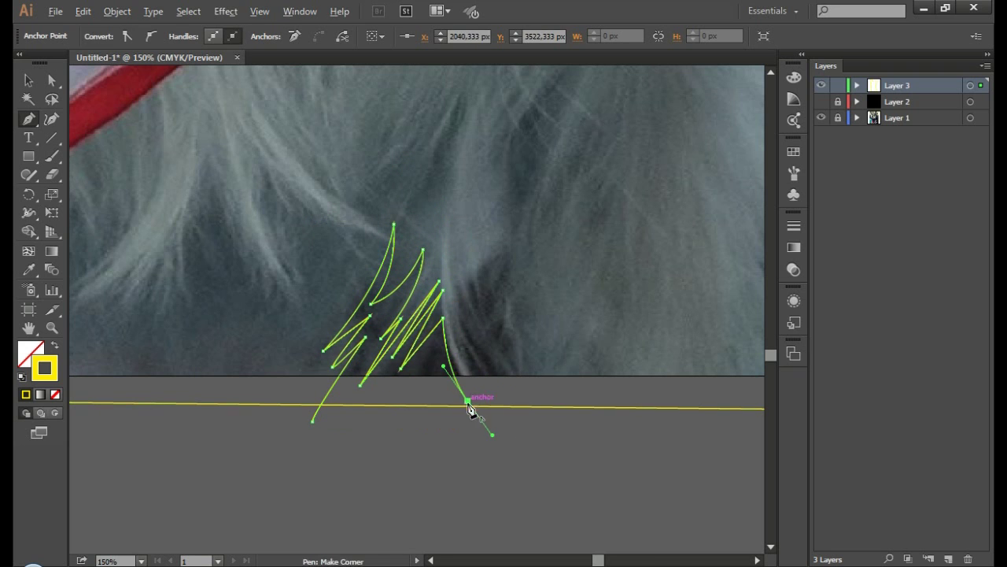
pyautogui.click(467, 400)
pyautogui.click(490, 395)
pyautogui.click(501, 236)
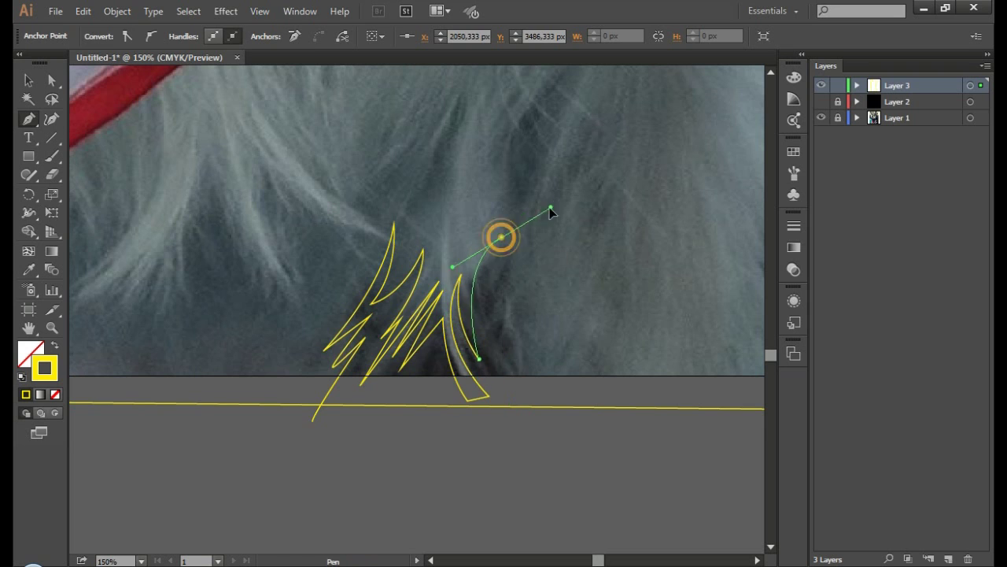
pyautogui.moveTo(514, 345); pyautogui.dragTo(547, 400)
pyautogui.click(555, 429)
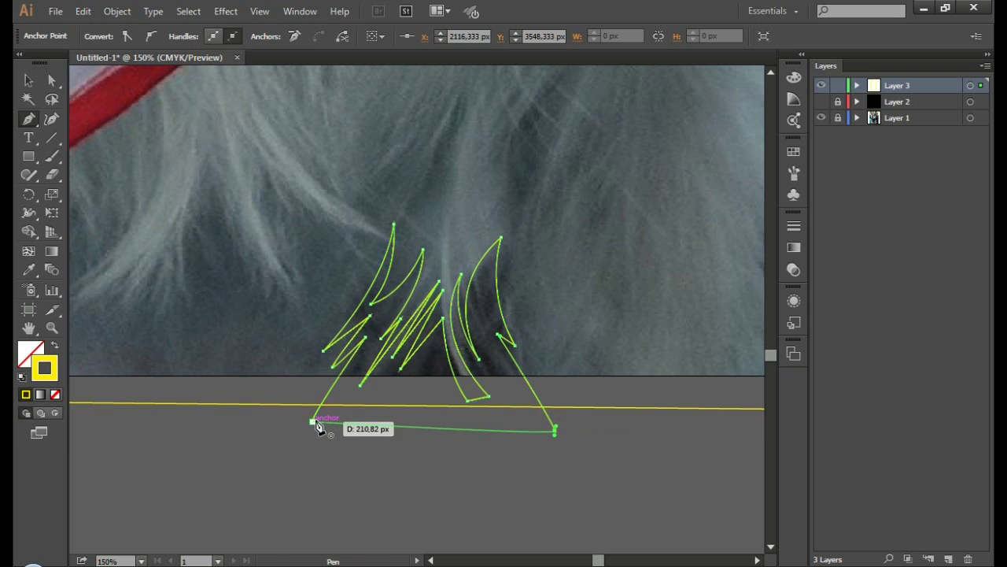
pyautogui.click(314, 420)
pyautogui.hotkey('ctrl', 'shift', 'a')
# Step: Draw an inner zigzag strand inside the tuft with a tall curve up into the chest fur, then zoom out
pyautogui.click(324, 417)
pyautogui.click(376, 328)
pyautogui.click(348, 397)
pyautogui.click(377, 393)
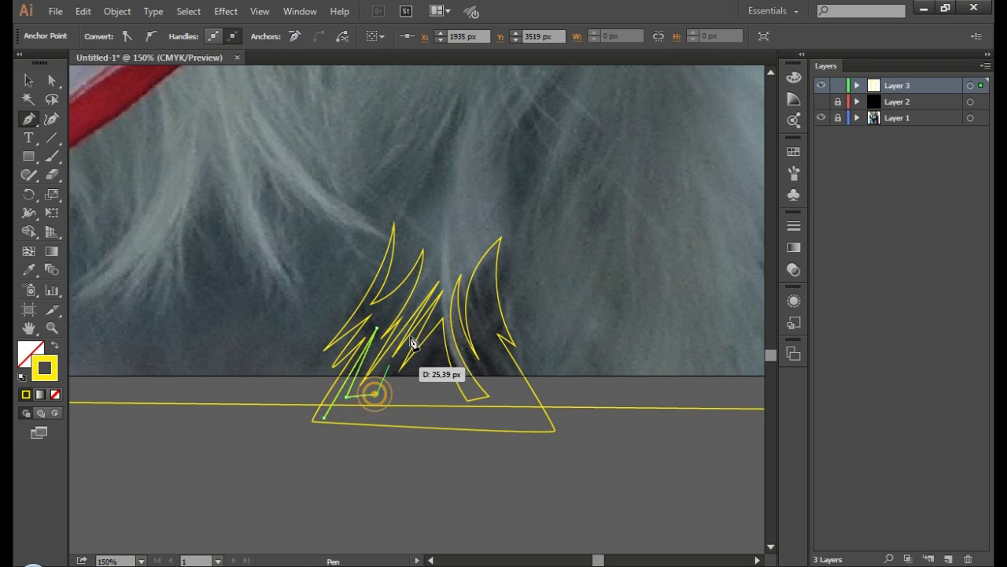
pyautogui.click(398, 348)
pyautogui.click(445, 301)
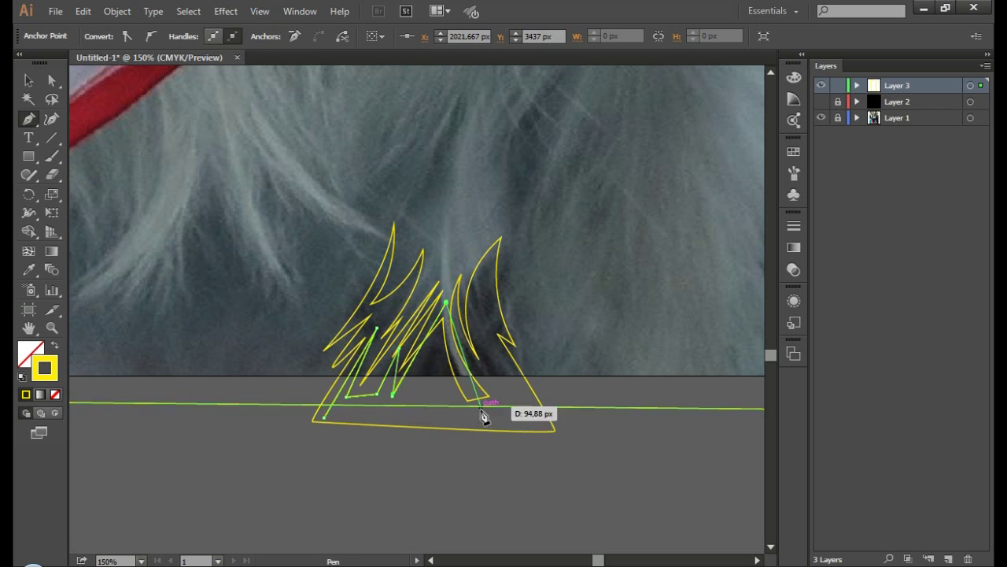
pyautogui.moveTo(481, 410); pyautogui.dragTo(521, 465)
pyautogui.moveTo(447, 265); pyautogui.dragTo(452, 155)
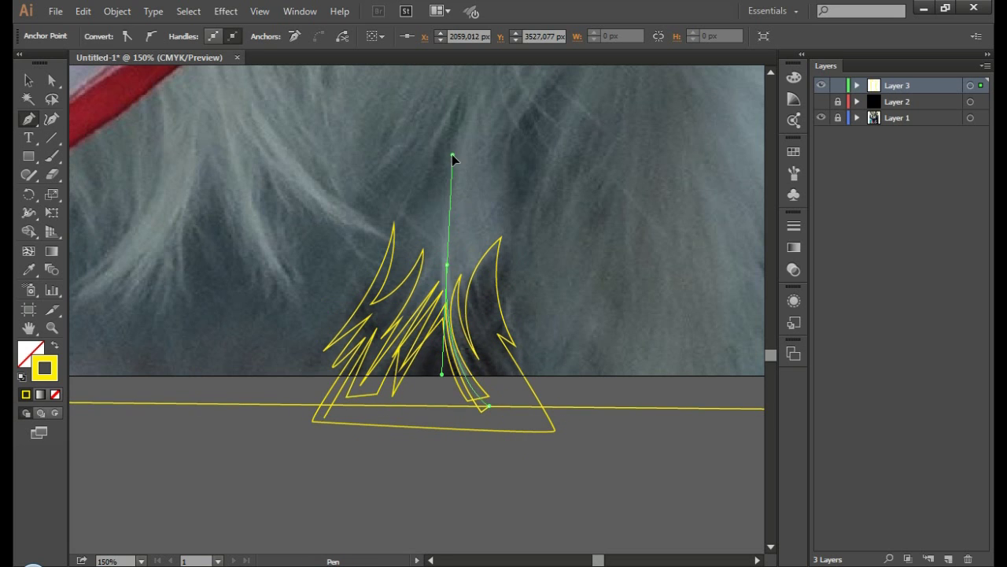
pyautogui.moveTo(484, 378); pyautogui.dragTo(615, 405)
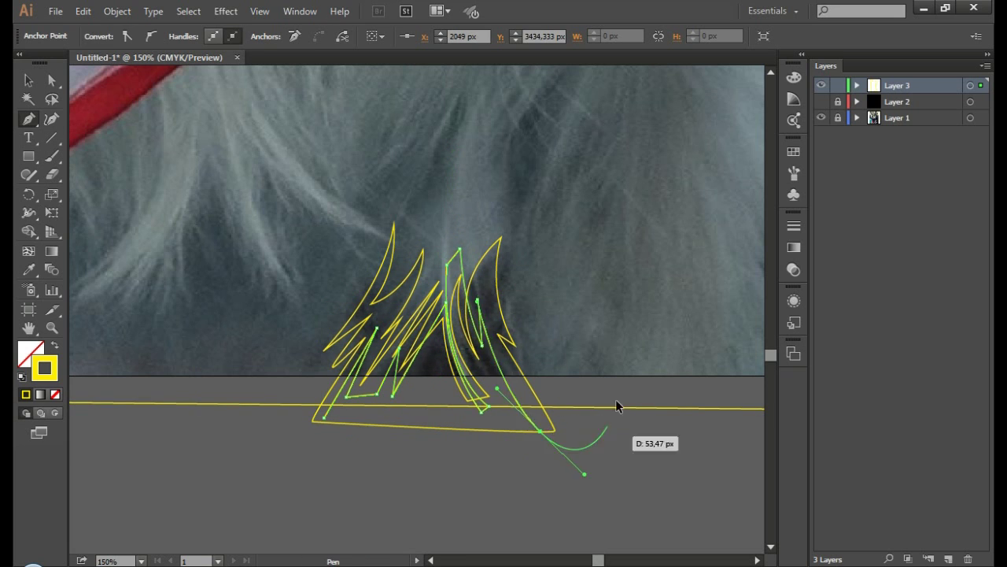
pyautogui.hotkey('ctrl', '-')
pyautogui.hotkey('ctrl', '-')
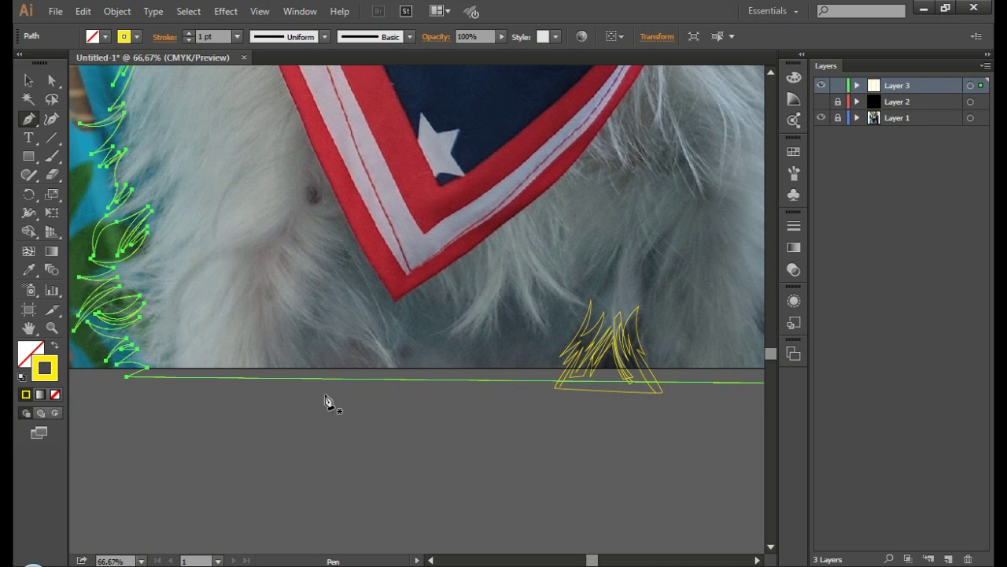
# Step: Draw the first curved fur strands with sharp tips just left of the bandana's tip
pyautogui.click(281, 407)
pyautogui.moveTo(257, 276); pyautogui.dragTo(270, 206)
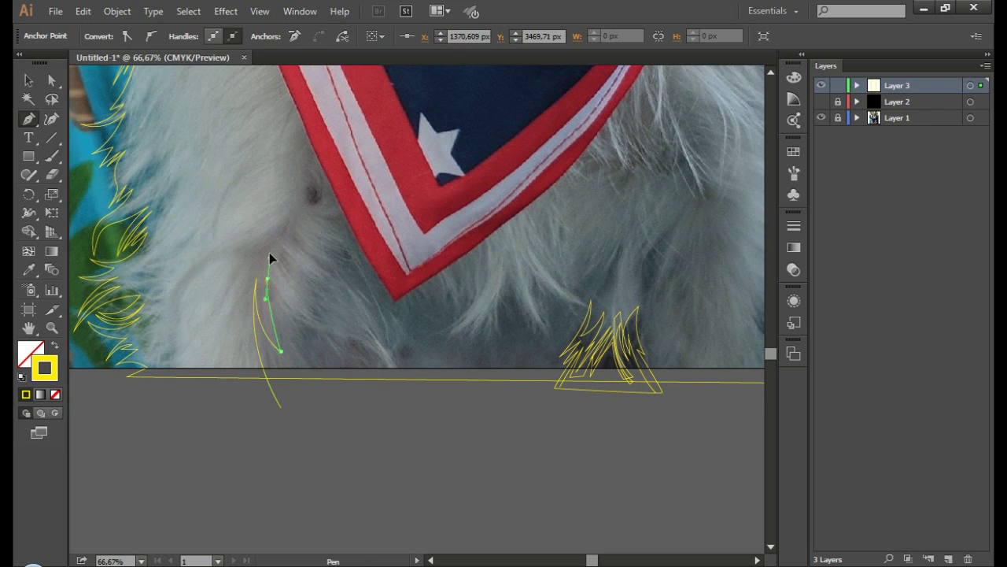
pyautogui.click(267, 279)
pyautogui.moveTo(293, 351); pyautogui.dragTo(330, 396)
pyautogui.moveTo(285, 330)
pyautogui.mouseDown()
pyautogui.moveTo(307, 352)
pyautogui.moveTo(385, 347)
pyautogui.mouseUp()
pyautogui.click(277, 282)
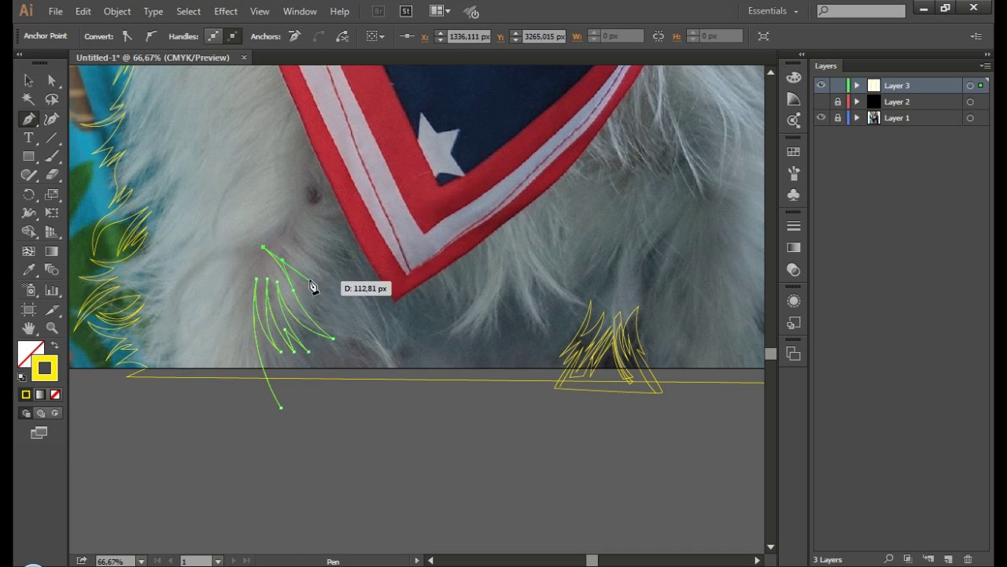
# Step: Add one more strand, finish the path, deselect, and return the zoom to 66.67%
pyautogui.moveTo(302, 228)
pyautogui.mouseDown()
pyautogui.moveTo(333, 225)
pyautogui.moveTo(292, 206)
pyautogui.mouseUp()
pyautogui.keyDown('ctrl'); pyautogui.click(323, 220); pyautogui.keyUp('ctrl')
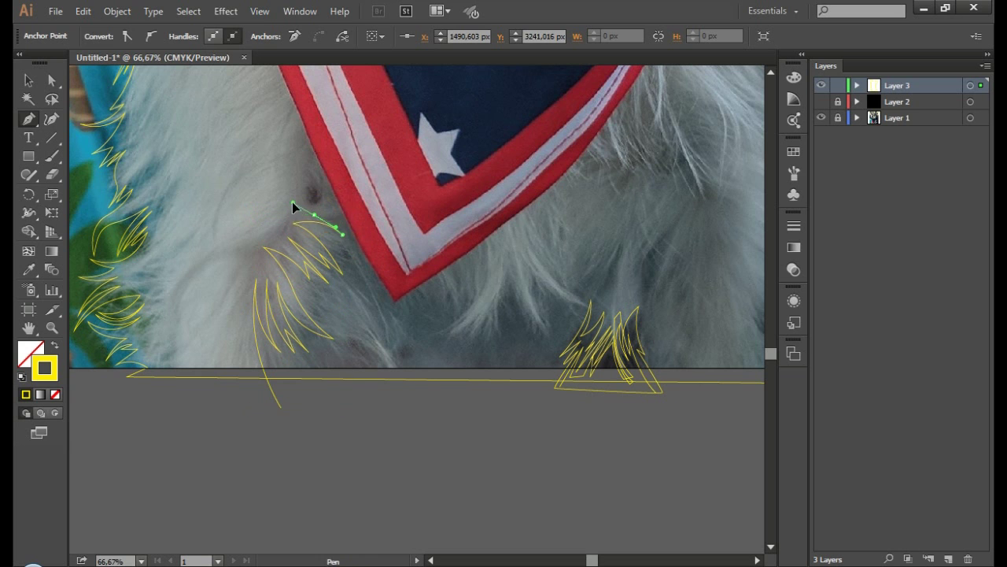
pyautogui.keyDown('ctrl'); pyautogui.click(353, 165); pyautogui.keyUp('ctrl')
pyautogui.hotkey('ctrl', 'z')
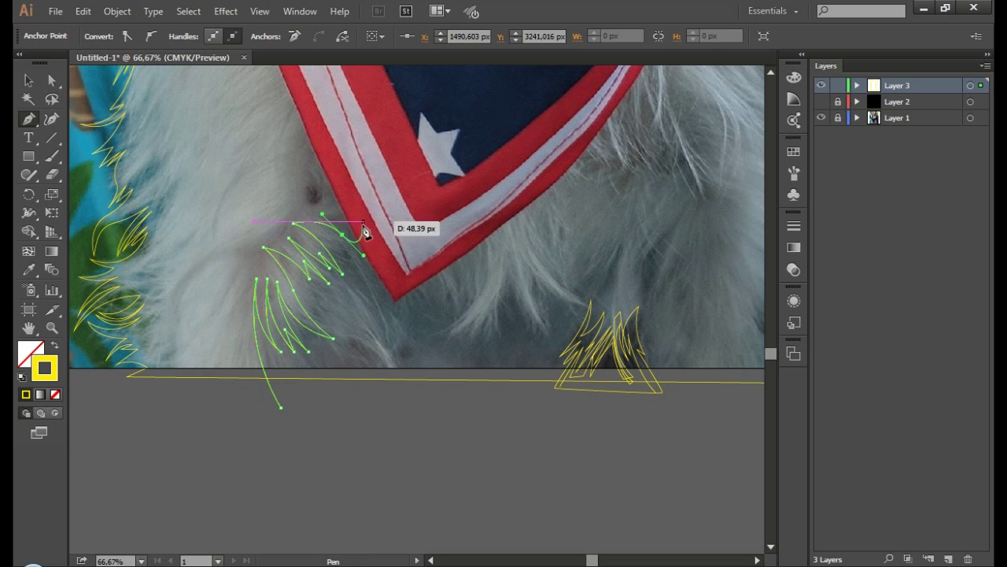
pyautogui.keyDown('ctrl'); pyautogui.click(400, 337); pyautogui.keyUp('ctrl')
pyautogui.hotkey('ctrl', '-')
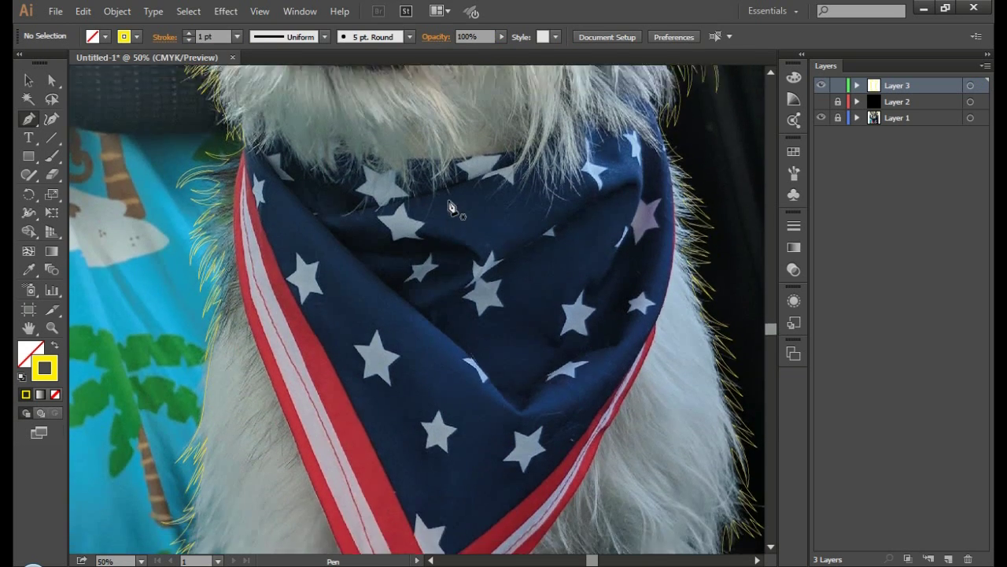
pyautogui.hotkey('ctrl', '+')
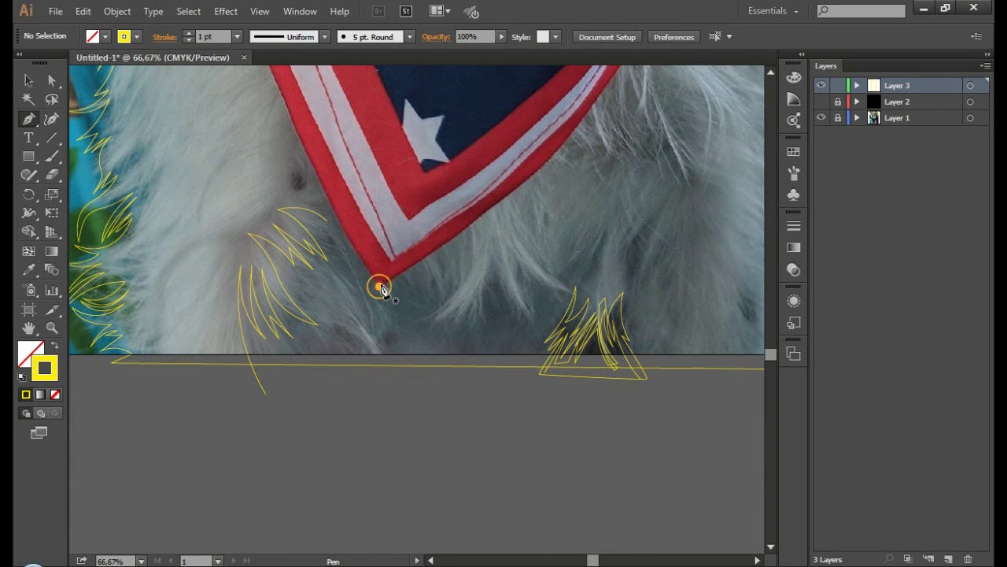
# Step: Trace the bandana's right red border with curved anchors up into the neck fur
pyautogui.moveTo(556, 157)
pyautogui.mouseDown()
pyautogui.moveTo(442, 315)
pyautogui.moveTo(416, 291)
pyautogui.moveTo(391, 352)
pyautogui.mouseUp()
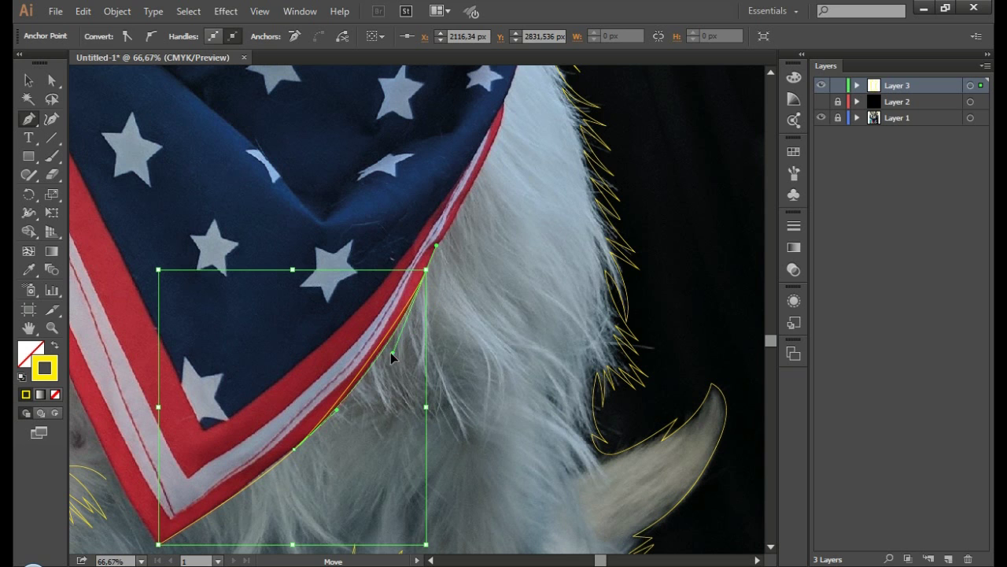
pyautogui.moveTo(562, 89); pyautogui.dragTo(538, 286)
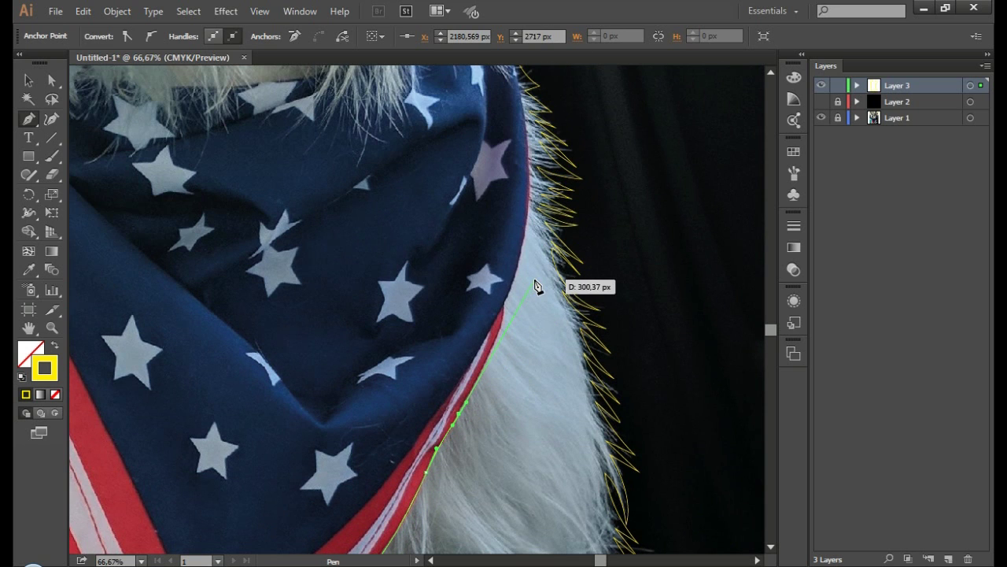
pyautogui.click(506, 315)
pyautogui.scroll(3, 511, 229)
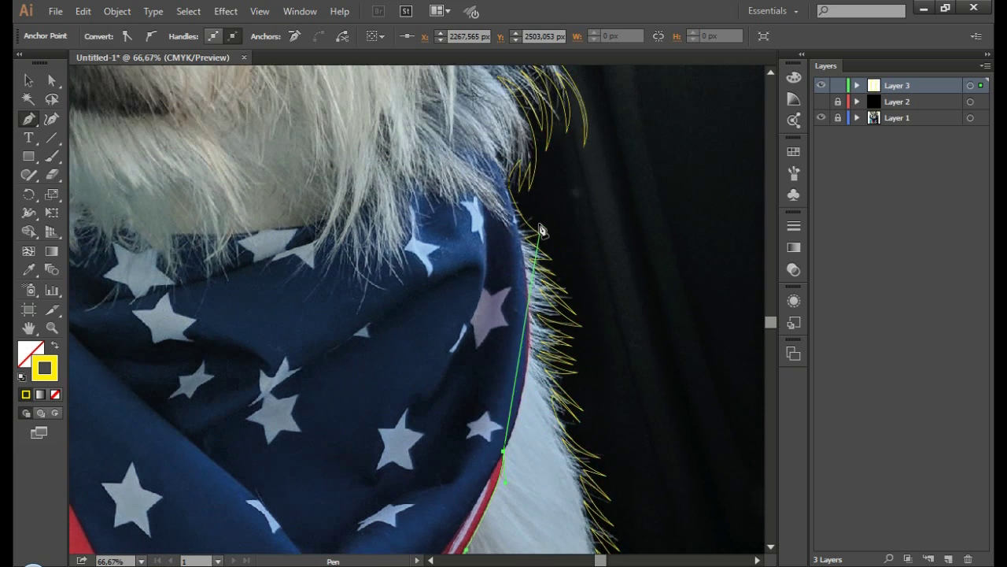
pyautogui.moveTo(481, 141); pyautogui.dragTo(549, 247)
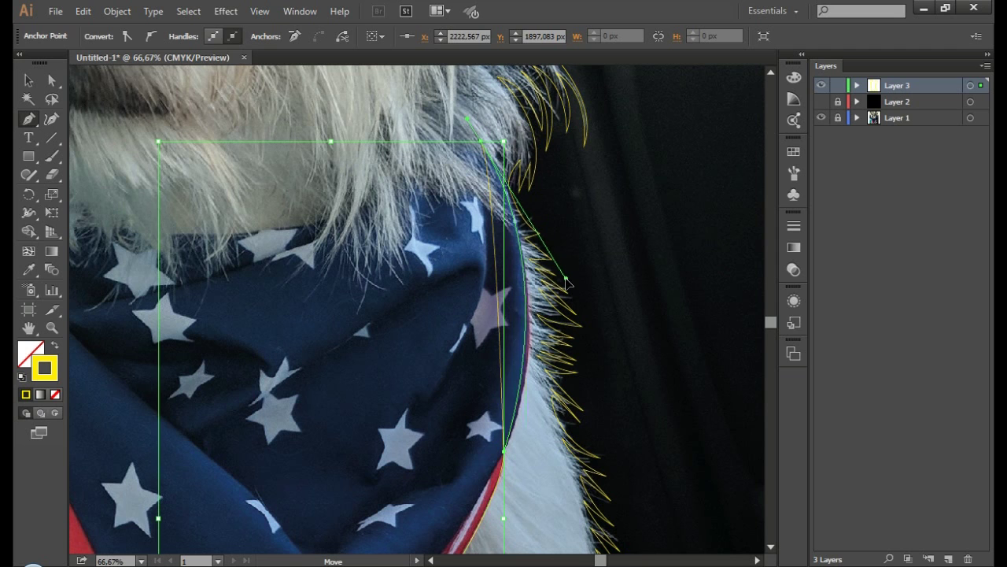
pyautogui.moveTo(568, 283); pyautogui.dragTo(580, 310)
pyautogui.moveTo(481, 141); pyautogui.dragTo(459, 152)
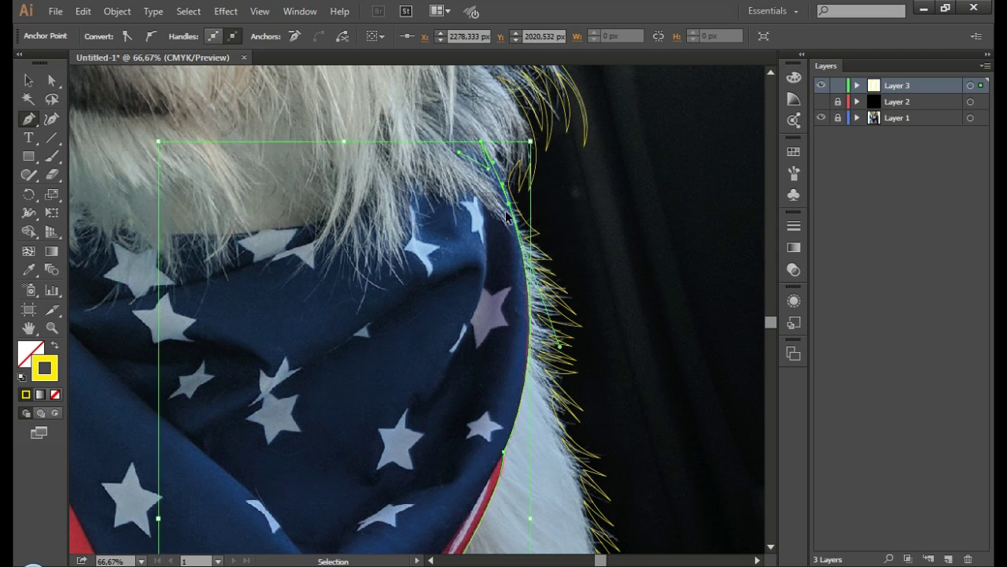
# Step: Draw closed fur strand shapes hanging over the bandana's top edge under the chin
pyautogui.moveTo(508, 217); pyautogui.dragTo(490, 206)
pyautogui.moveTo(452, 145); pyautogui.dragTo(459, 158)
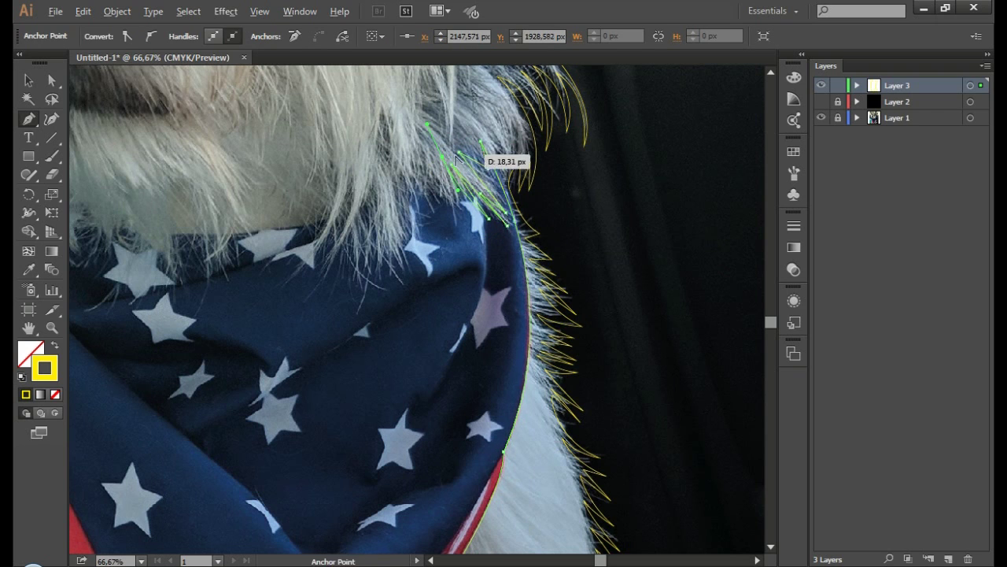
pyautogui.click(435, 201)
pyautogui.moveTo(409, 246); pyautogui.dragTo(410, 254)
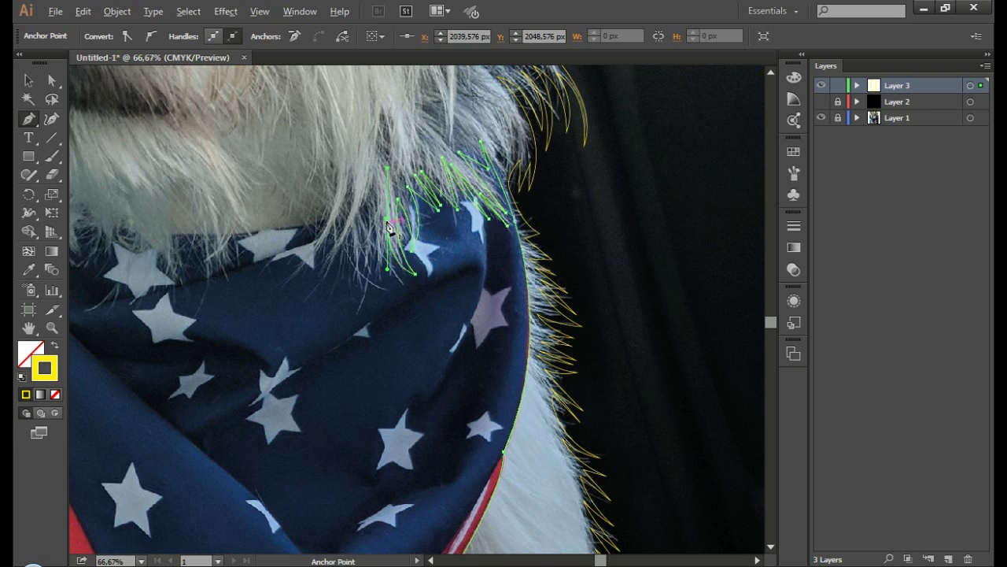
pyautogui.click(361, 222)
pyautogui.moveTo(311, 293); pyautogui.dragTo(274, 307)
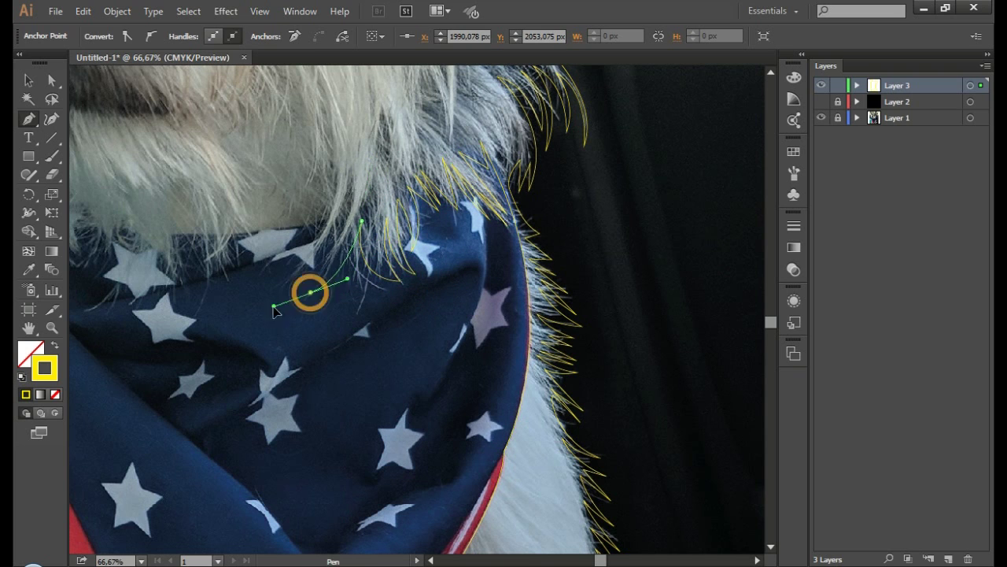
pyautogui.click(361, 222)
# Step: Add another curved fur strand over the collar, extending the path toward the upper left
pyautogui.click(344, 207)
pyautogui.moveTo(298, 270); pyautogui.dragTo(267, 284)
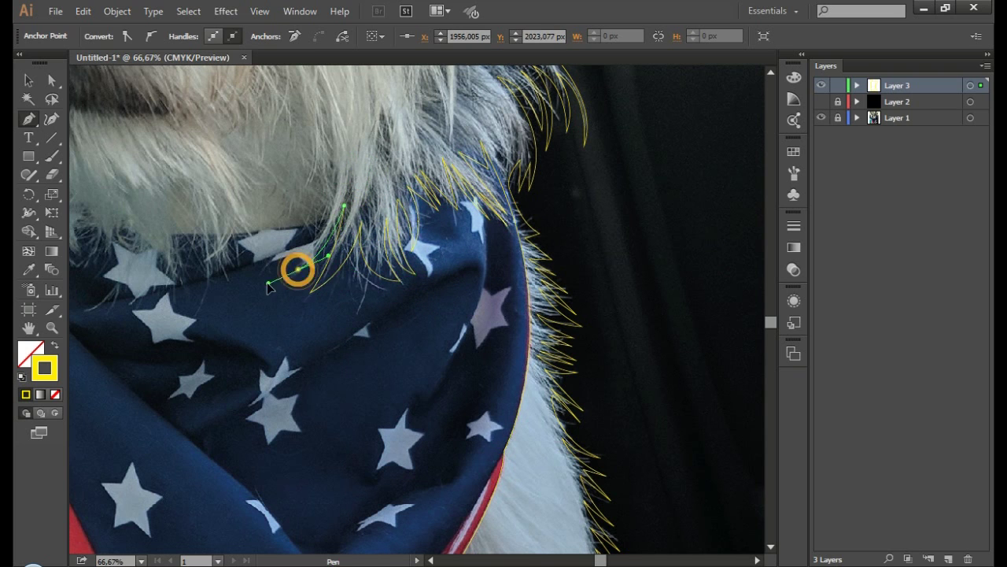
pyautogui.click(344, 209)
pyautogui.hscroll(-5, 326, 213)
pyautogui.hscroll(-2, 445, 245)
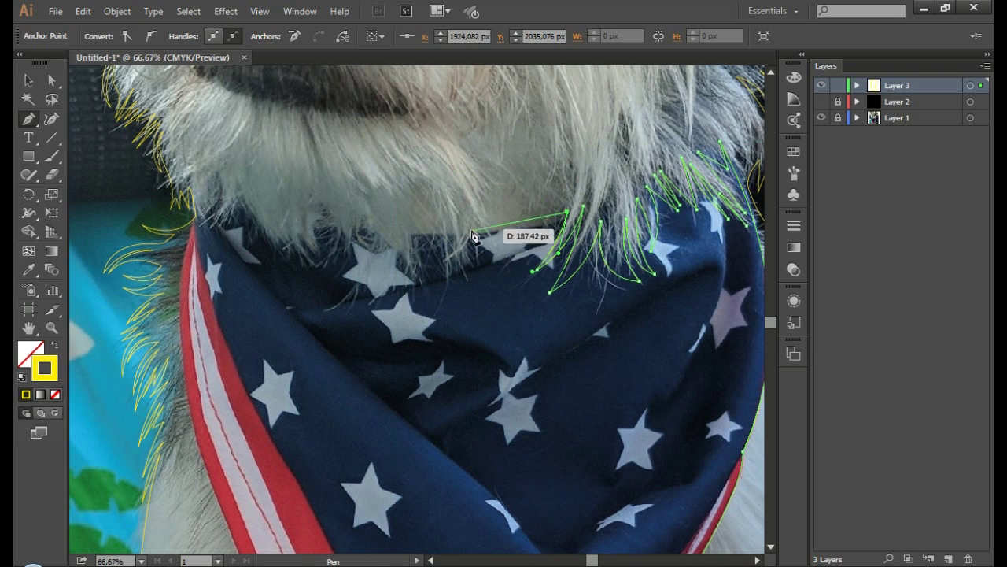
pyautogui.click(480, 276)
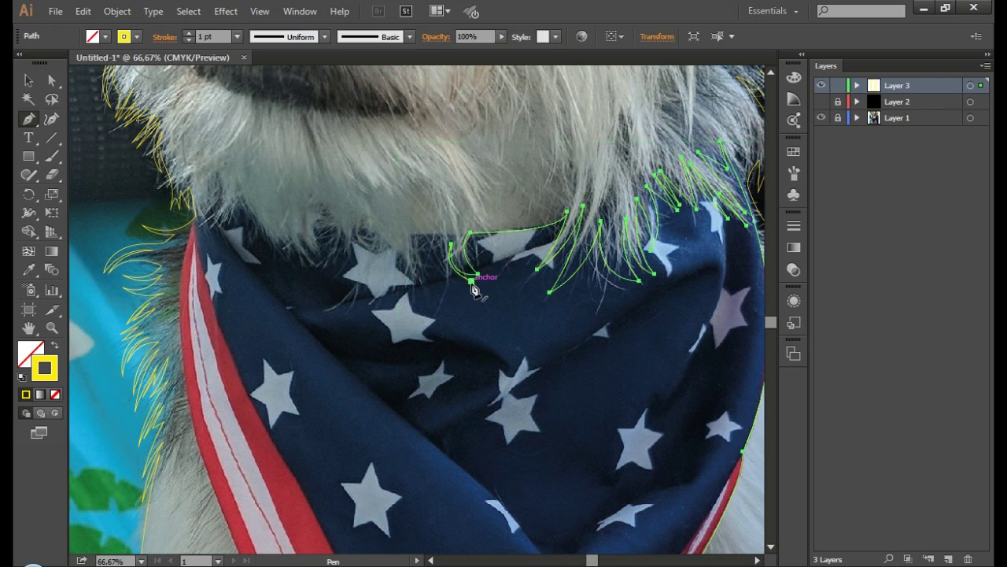
pyautogui.moveTo(442, 234); pyautogui.dragTo(451, 201)
pyautogui.moveTo(430, 245)
pyautogui.mouseDown()
pyautogui.moveTo(378, 221)
pyautogui.moveTo(350, 252)
pyautogui.moveTo(372, 266)
pyautogui.moveTo(331, 290)
pyautogui.moveTo(338, 228)
pyautogui.mouseUp()
pyautogui.moveTo(318, 270); pyautogui.dragTo(337, 283)
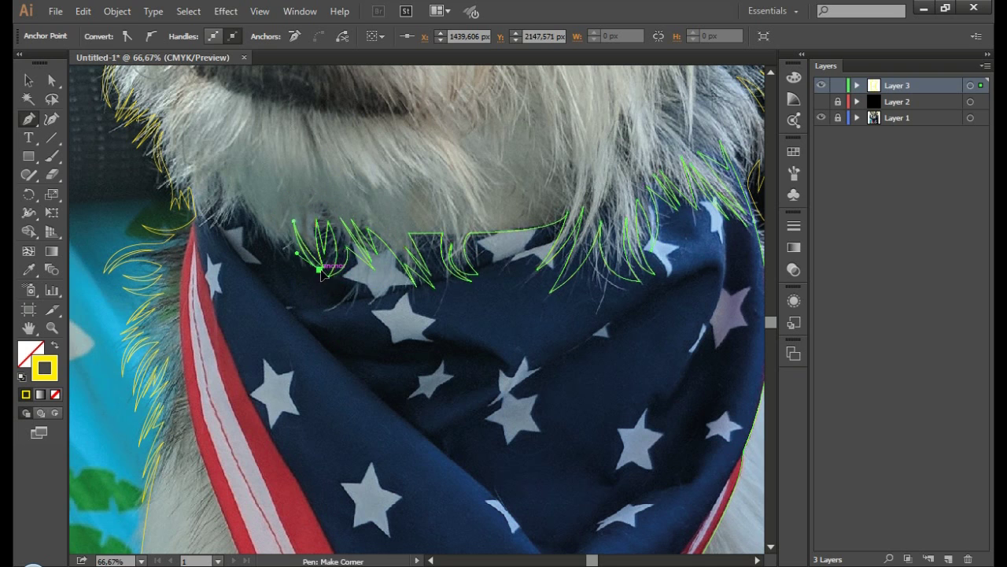
# Step: Run a curved path down the bandana's left red border, end it at the lower tip, and deselect
pyautogui.hscroll(-5, 362, 196)
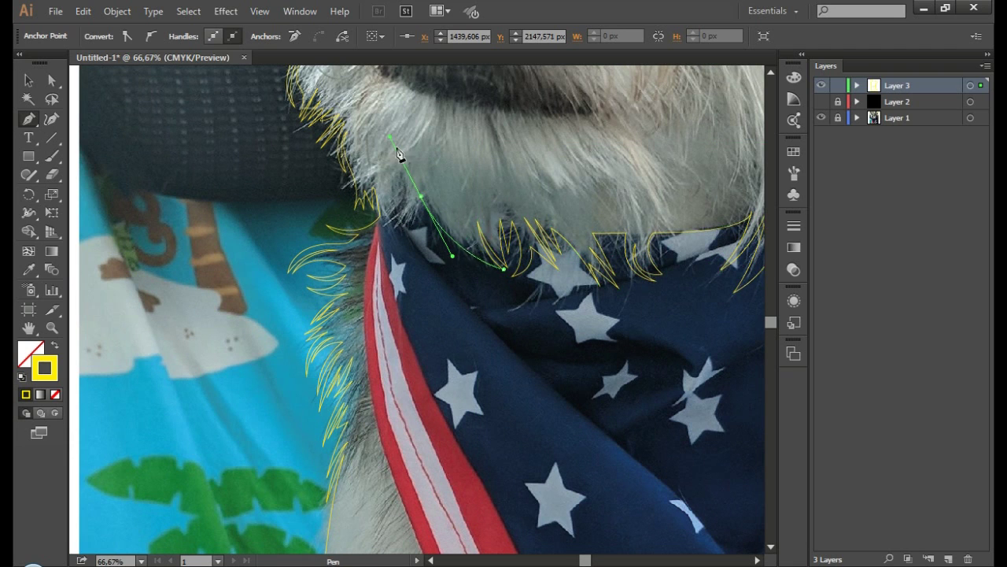
pyautogui.moveTo(421, 196)
pyautogui.mouseDown()
pyautogui.moveTo(400, 249)
pyautogui.moveTo(410, 204)
pyautogui.mouseUp()
pyautogui.moveTo(361, 327); pyautogui.dragTo(362, 395)
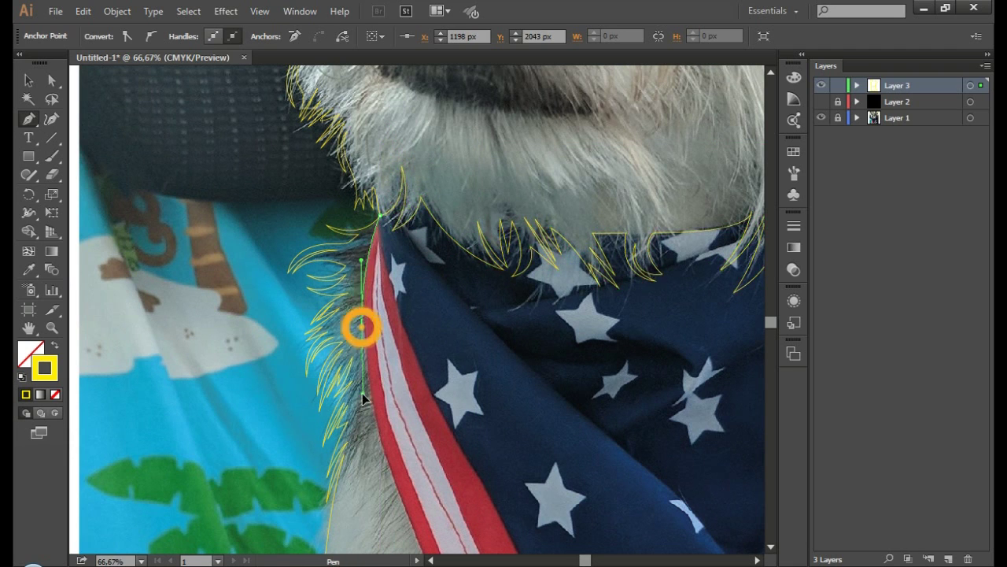
pyautogui.scroll(-5, 393, 394)
pyautogui.scroll(-4, 440, 362)
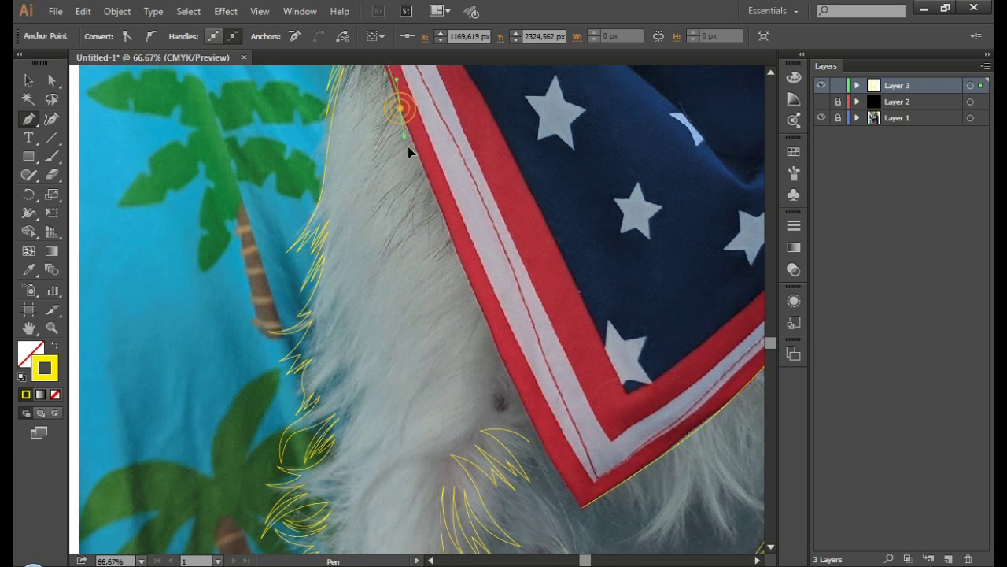
pyautogui.scroll(2, 425, 181)
pyautogui.scroll(-3, 405, 265)
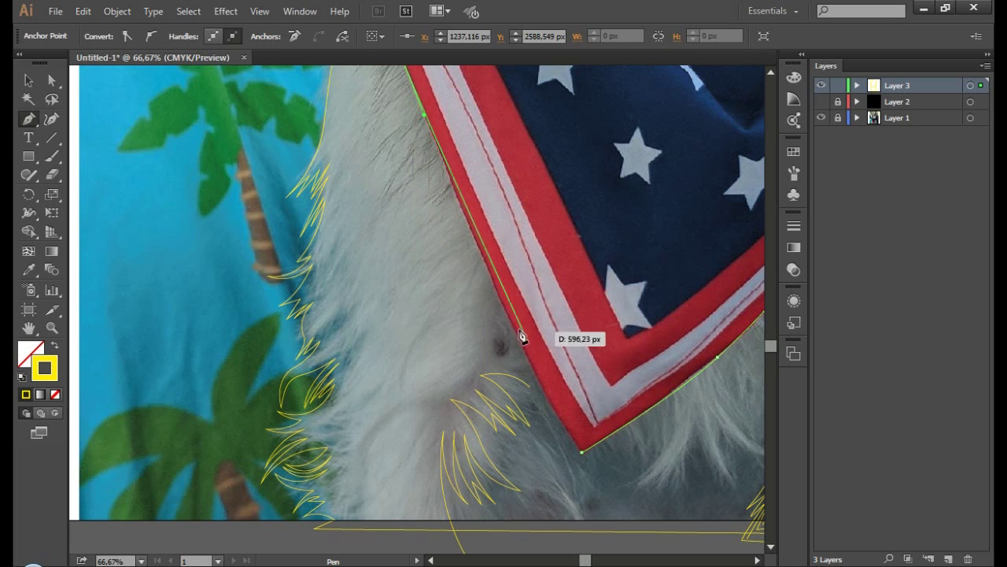
pyautogui.click(581, 450)
pyautogui.keyDown('ctrl'); pyautogui.click(555, 459); pyautogui.keyUp('ctrl')
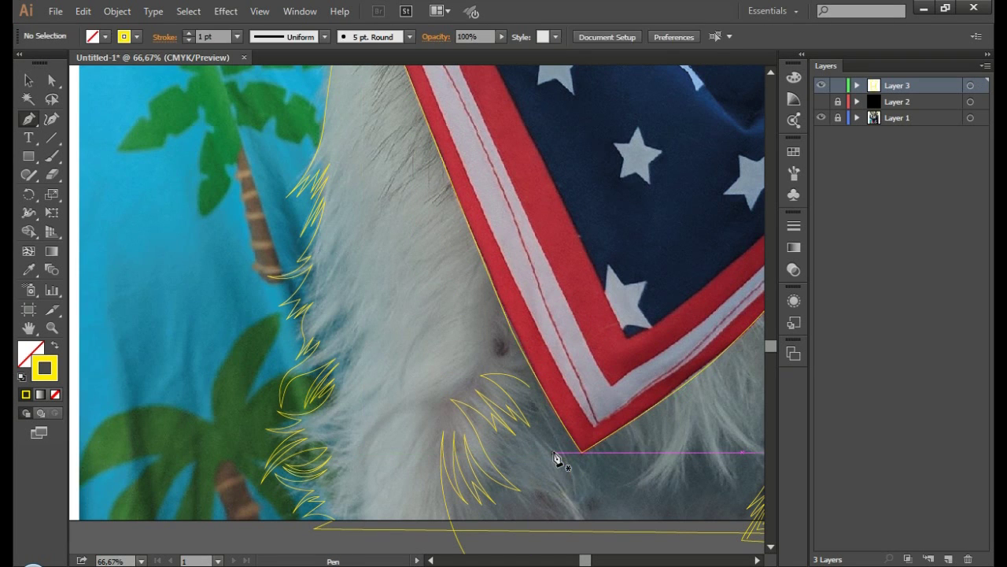
pyautogui.keyDown('ctrl'); pyautogui.click(533, 385); pyautogui.keyUp('ctrl')
pyautogui.keyDown('ctrl'); pyautogui.click(540, 371); pyautogui.keyUp('ctrl')
pyautogui.scroll(-2, 551, 355)
# Step: Trace a short fur strand just below the bandana tip
pyautogui.hscroll(3, 559, 323)
pyautogui.scroll(-1, 561, 315)
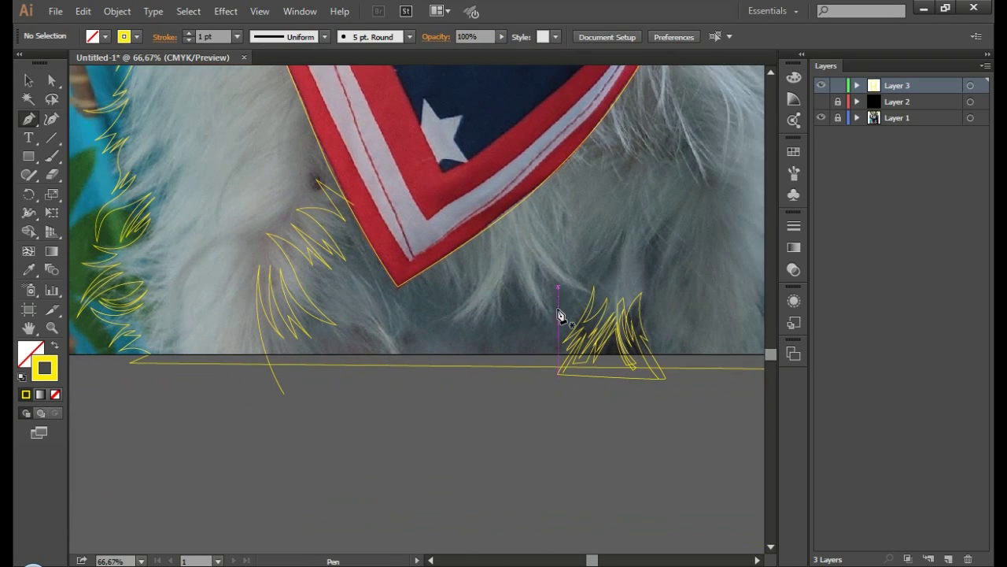
pyautogui.click(330, 378)
pyautogui.click(328, 331)
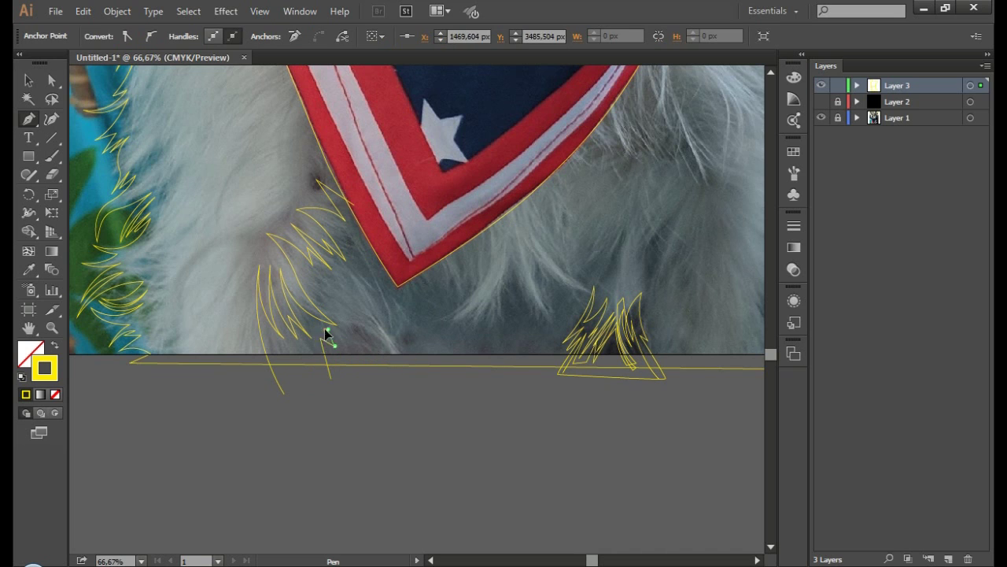
pyautogui.click(380, 355)
pyautogui.press('ctrl')
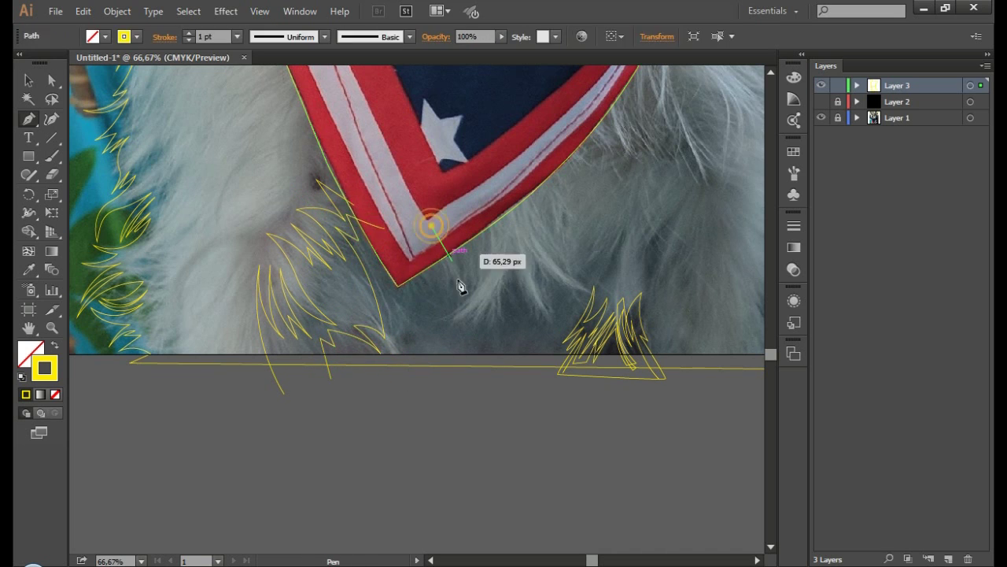
# Step: Draw a curved, spiky fur strand from beside the bandana tip down toward the lower tuft
pyautogui.keyDown('ctrl'); pyautogui.click(407, 265); pyautogui.keyUp('ctrl')
pyautogui.click(404, 258)
pyautogui.moveTo(432, 299); pyautogui.dragTo(433, 337)
pyautogui.moveTo(491, 235)
pyautogui.mouseDown()
pyautogui.moveTo(481, 285)
pyautogui.moveTo(516, 226)
pyautogui.mouseUp()
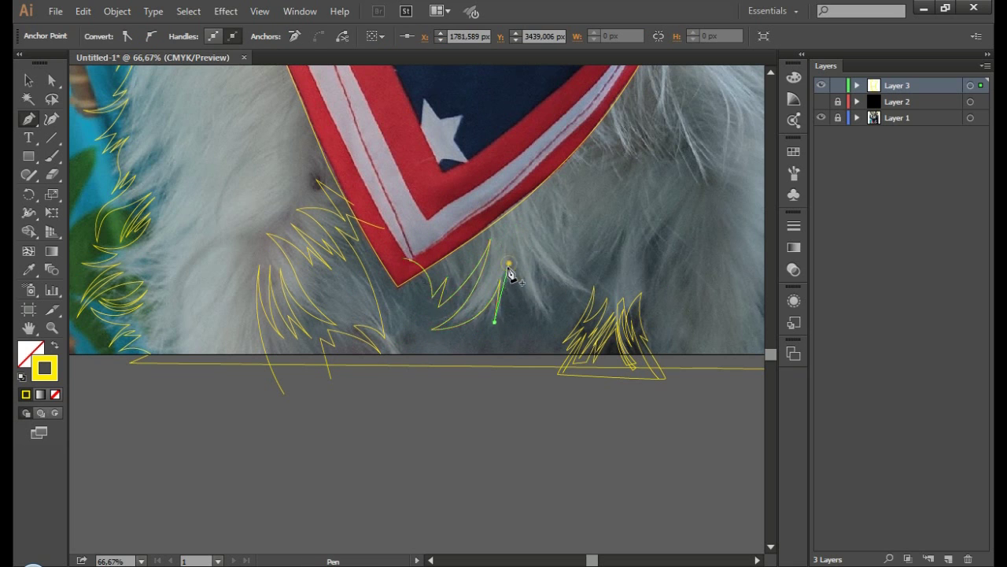
pyautogui.moveTo(546, 332); pyautogui.dragTo(568, 358)
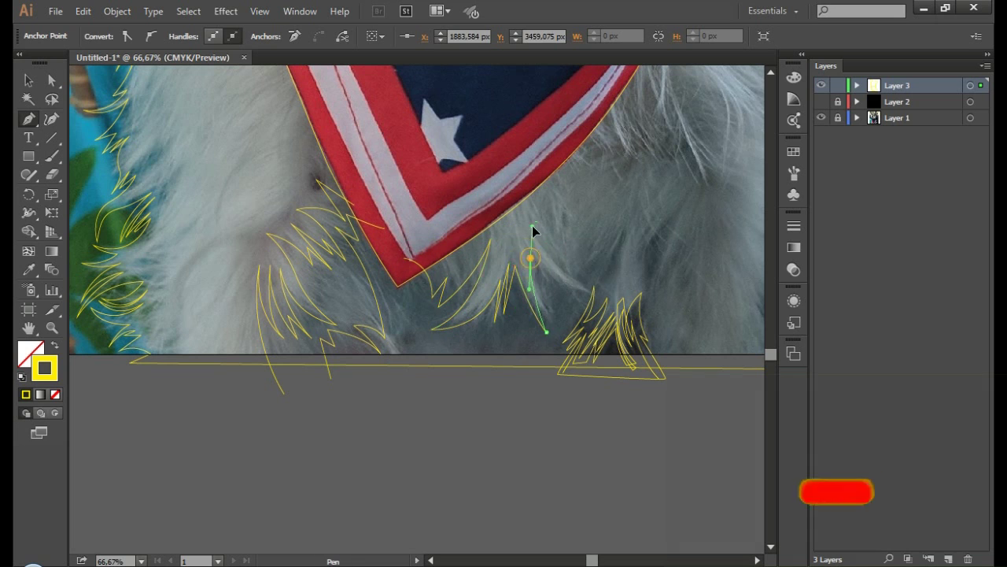
pyautogui.click(556, 279)
pyautogui.click(572, 305)
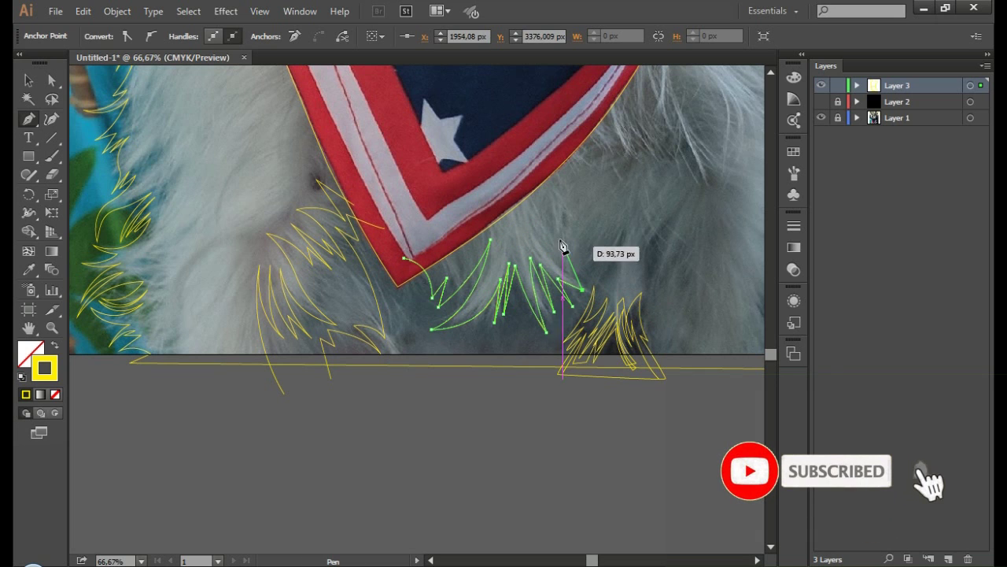
pyautogui.moveTo(614, 226); pyautogui.dragTo(654, 135)
pyautogui.click(621, 223)
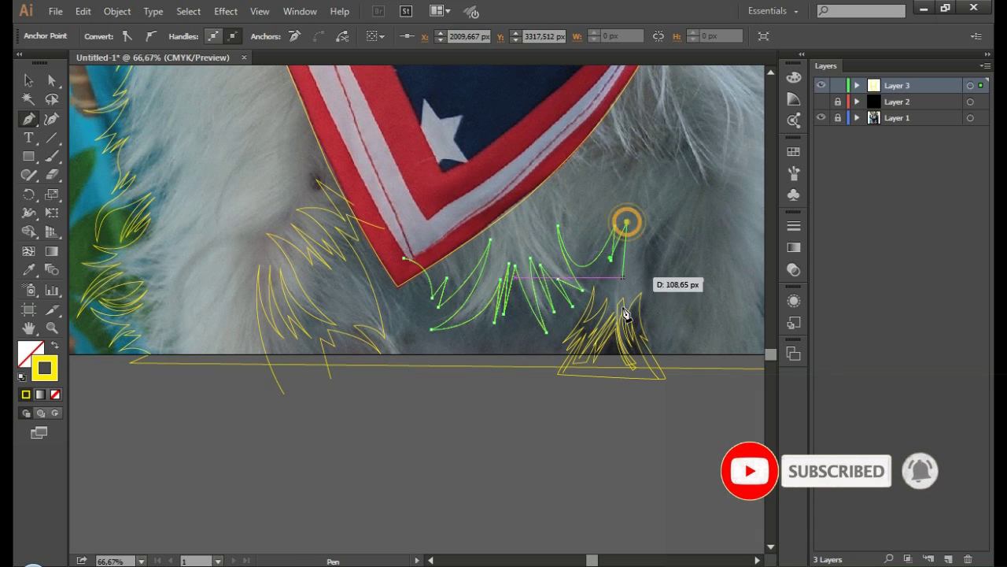
pyautogui.keyDown('ctrl'); pyautogui.click(614, 296); pyautogui.keyUp('ctrl')
# Step: Trace a long curved strand with a sharp tip, running down below the chest fur
pyautogui.hscroll(5, 520, 331)
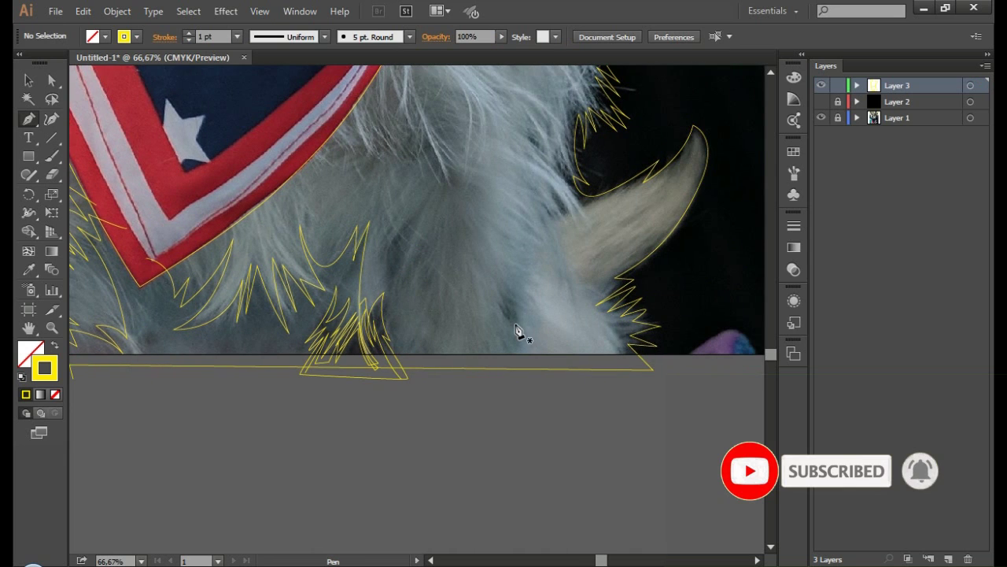
pyautogui.click(387, 293)
pyautogui.moveTo(444, 172); pyautogui.dragTo(468, 118)
pyautogui.moveTo(432, 298); pyautogui.dragTo(421, 240)
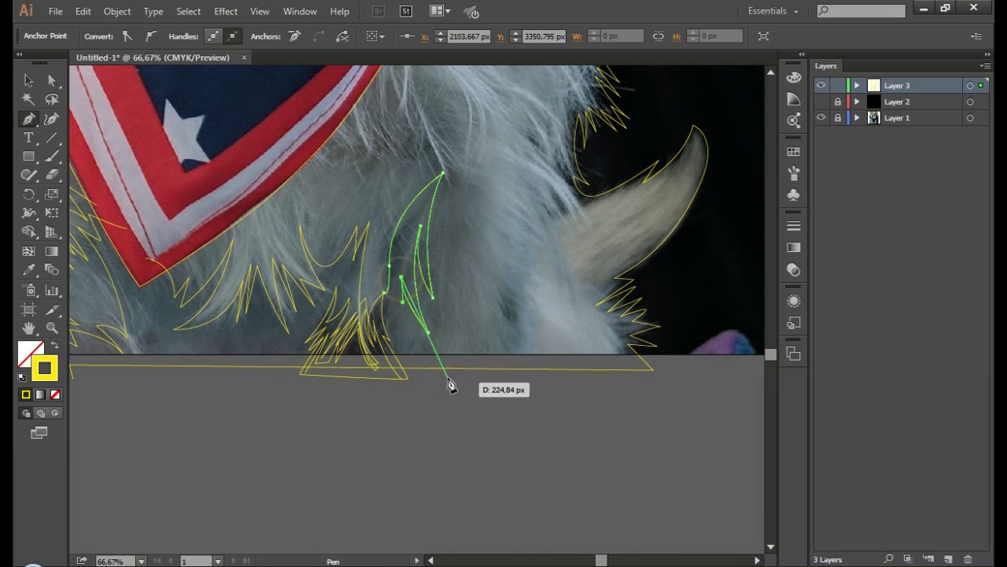
pyautogui.keyDown('ctrl'); pyautogui.click(472, 139); pyautogui.keyUp('ctrl')
pyautogui.click(443, 172)
pyautogui.moveTo(498, 206); pyautogui.dragTo(531, 203)
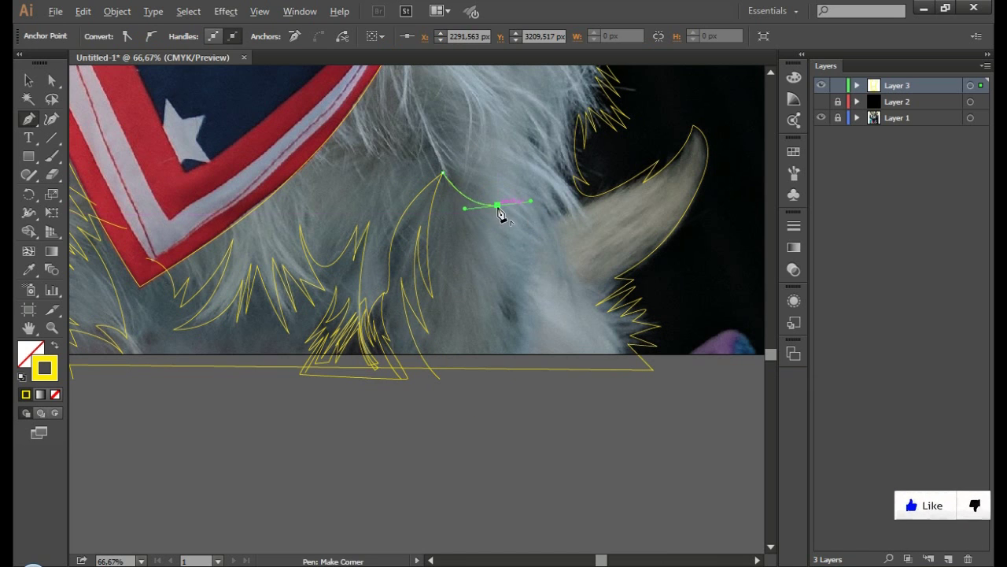
pyautogui.click(497, 207)
pyautogui.moveTo(458, 202); pyautogui.dragTo(461, 217)
pyautogui.moveTo(479, 279); pyautogui.dragTo(474, 326)
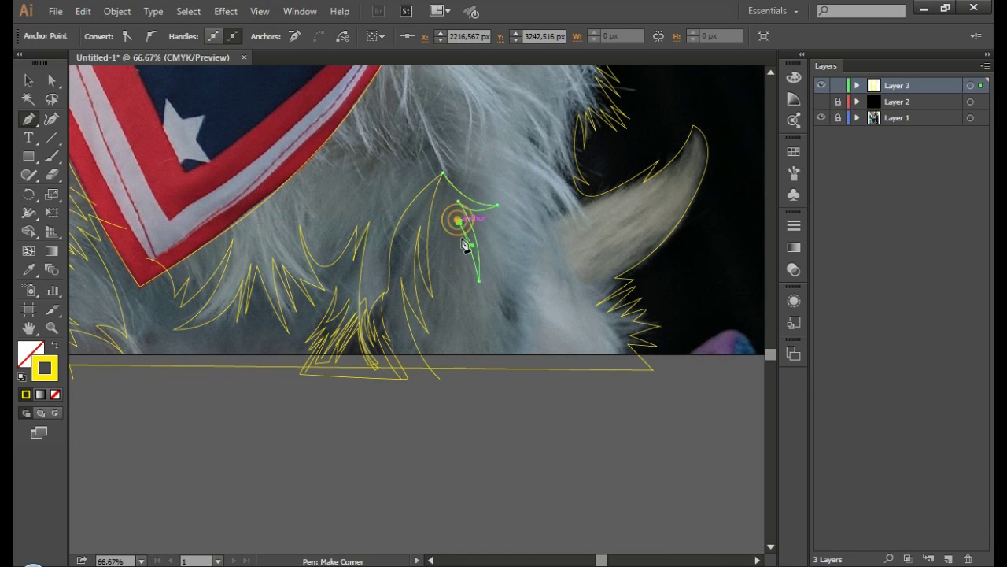
pyautogui.moveTo(468, 360); pyautogui.dragTo(488, 407)
pyautogui.keyDown('ctrl'); pyautogui.click(546, 432); pyautogui.keyUp('ctrl')
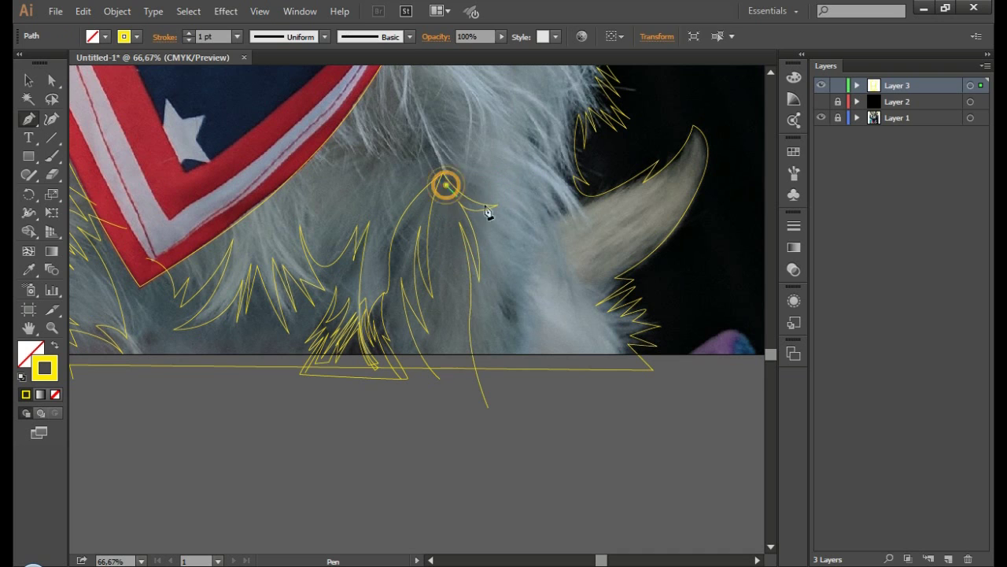
# Step: Add another curved fur strand running down the white chest fur
pyautogui.click(446, 185)
pyautogui.moveTo(492, 191); pyautogui.dragTo(515, 187)
pyautogui.moveTo(552, 252); pyautogui.dragTo(518, 214)
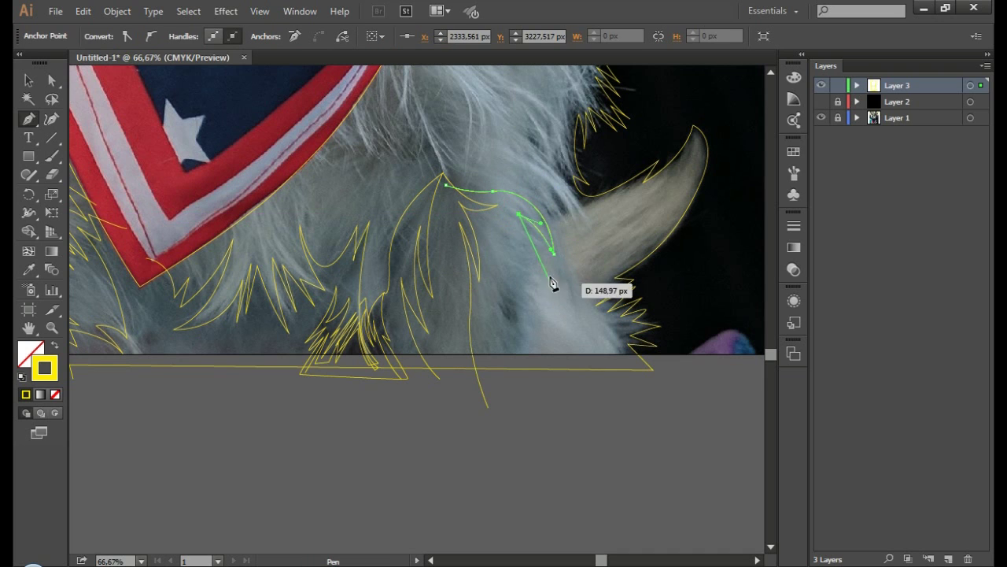
pyautogui.moveTo(564, 305); pyautogui.dragTo(562, 321)
pyautogui.moveTo(511, 236); pyautogui.dragTo(488, 236)
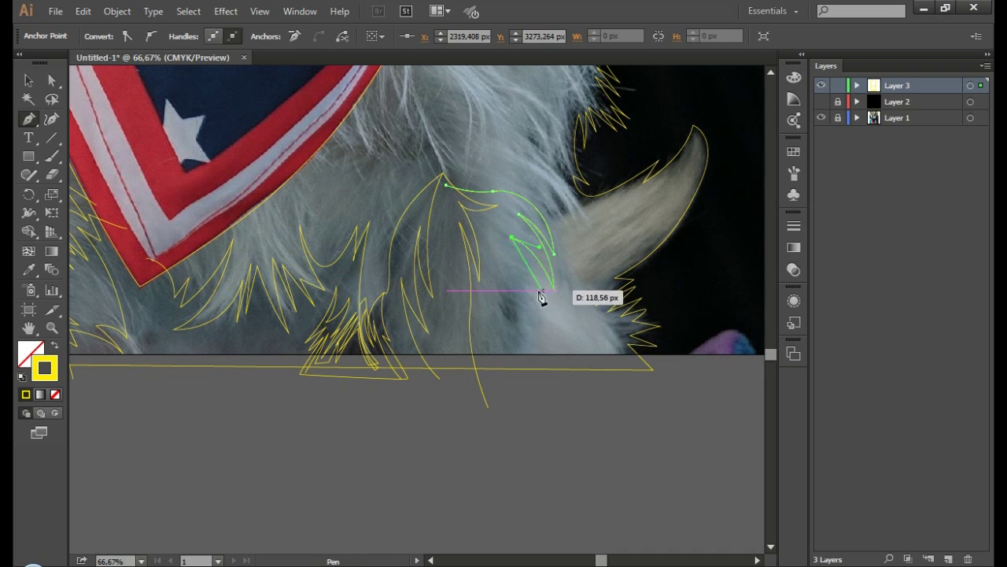
pyautogui.keyDown('ctrl'); pyautogui.click(602, 409); pyautogui.keyUp('ctrl')
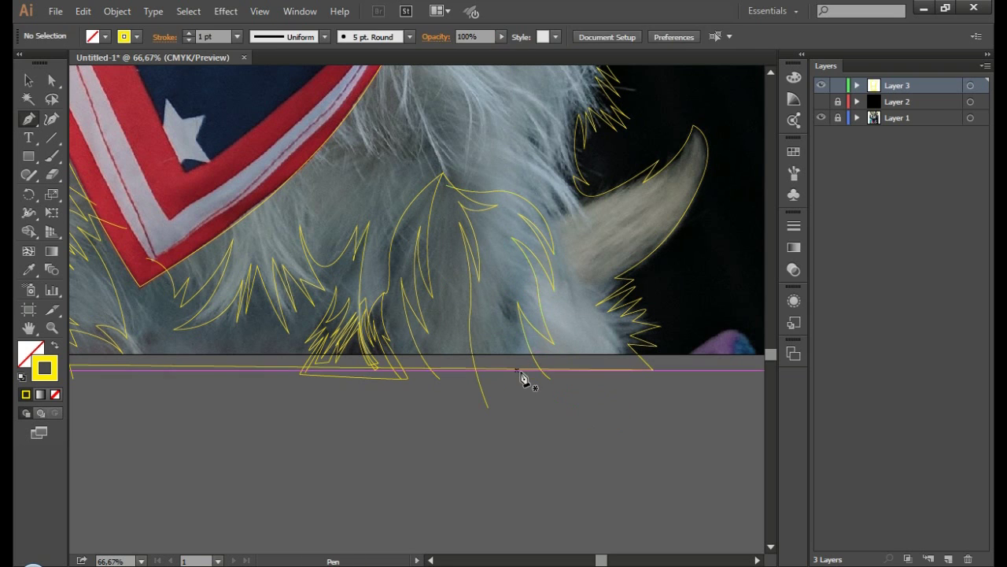
# Step: Draw a curved strand near the tail and close it back at its start
pyautogui.moveTo(491, 277); pyautogui.dragTo(508, 289)
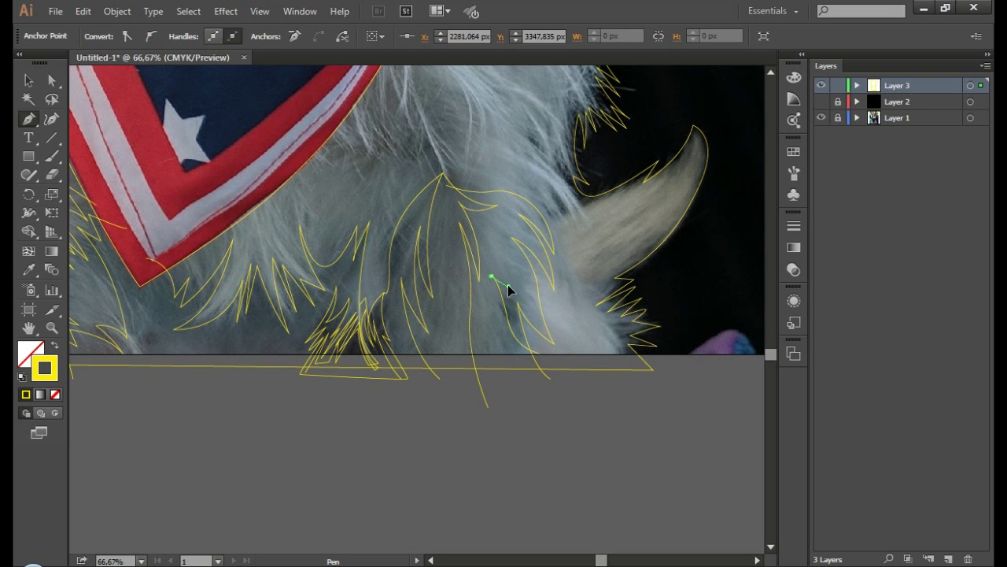
pyautogui.keyDown('ctrl'); pyautogui.click(551, 333); pyautogui.keyUp('ctrl')
pyautogui.hscroll(3, 574, 205)
pyautogui.scroll(3, 488, 255)
pyautogui.moveTo(450, 309); pyautogui.dragTo(445, 238)
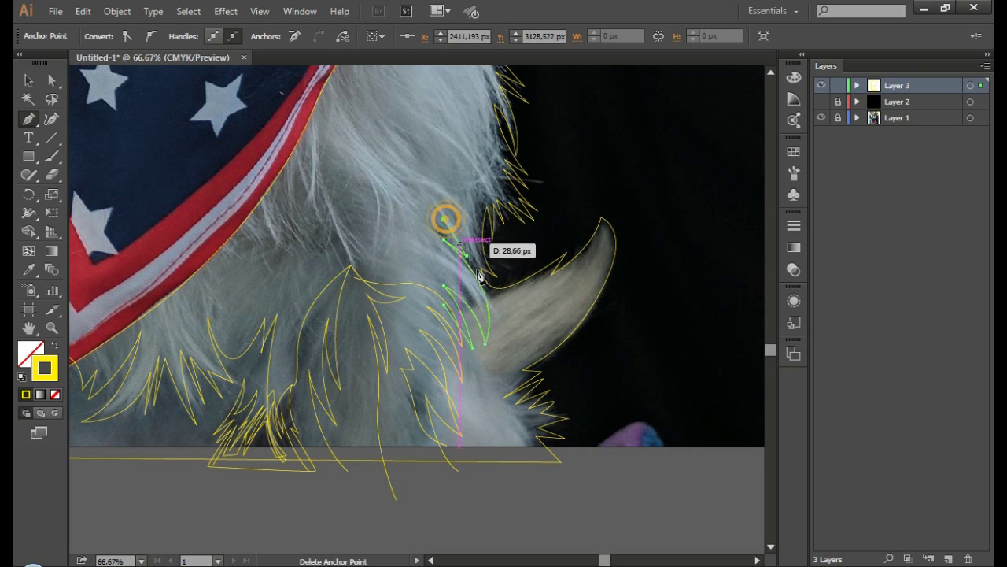
pyautogui.moveTo(479, 275); pyautogui.dragTo(551, 218)
# Step: Finish the closed strand, zoom to 50%, and trace curved strands left of the bandana
pyautogui.keyDown('ctrl'); pyautogui.click(551, 218); pyautogui.keyUp('ctrl')
pyautogui.hotkey('ctrl', '-')
pyautogui.hotkey('ctrl', '-')
pyautogui.hotkey('ctrl', '+')
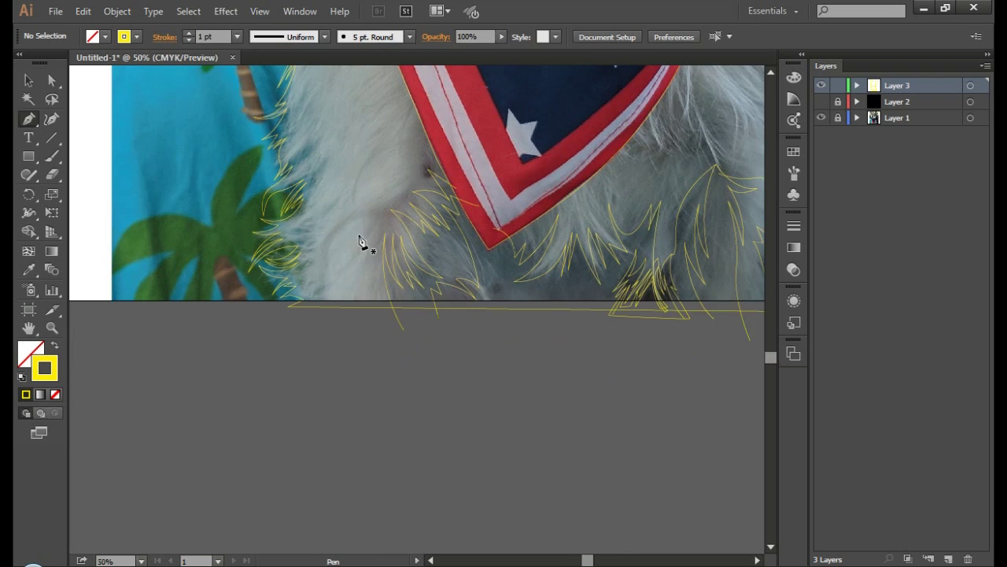
pyautogui.moveTo(400, 97); pyautogui.dragTo(371, 196)
pyautogui.moveTo(352, 238); pyautogui.dragTo(352, 277)
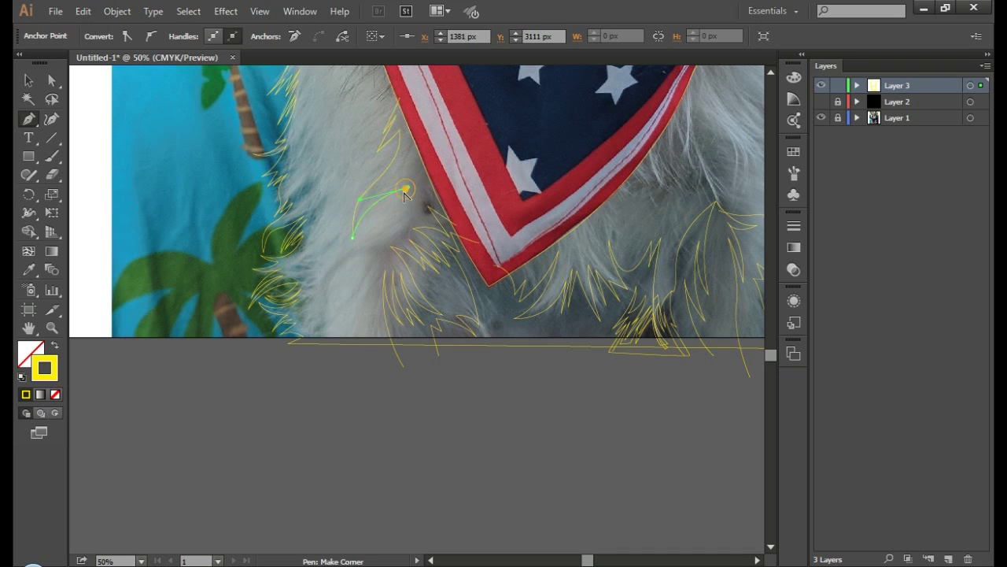
pyautogui.moveTo(404, 194); pyautogui.dragTo(365, 239)
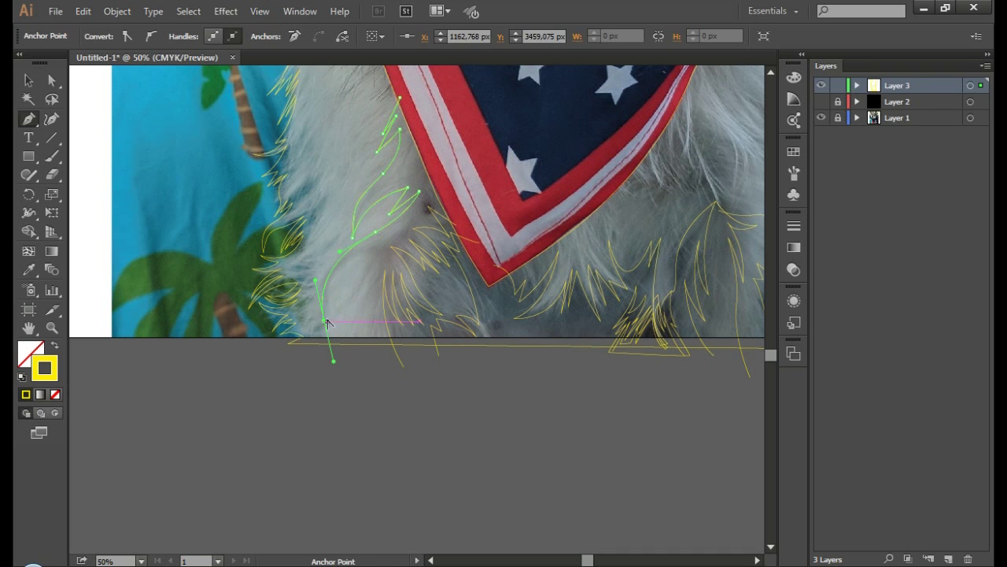
pyautogui.click(378, 254)
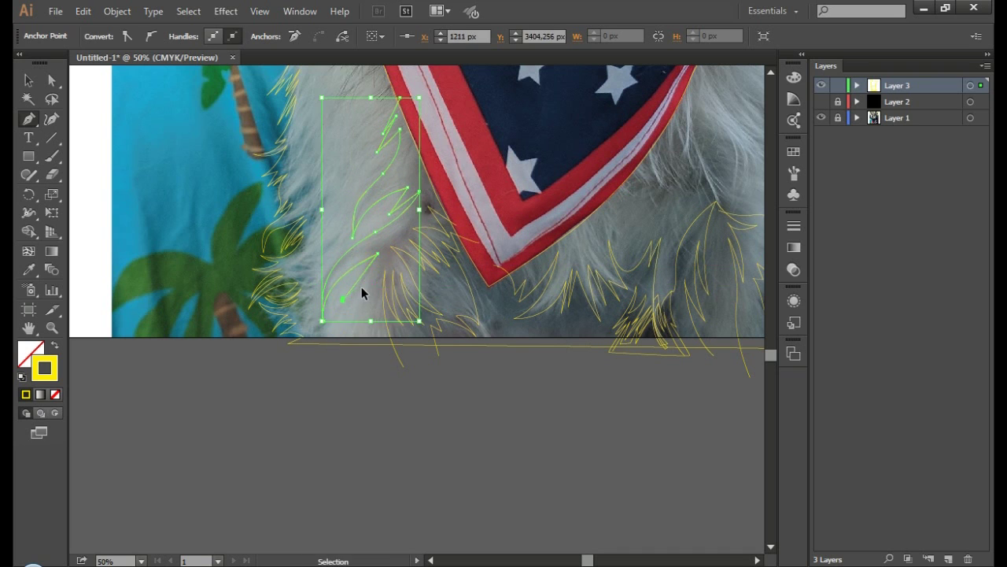
pyautogui.moveTo(337, 310)
pyautogui.mouseDown()
pyautogui.moveTo(375, 297)
pyautogui.moveTo(346, 327)
pyautogui.mouseUp()
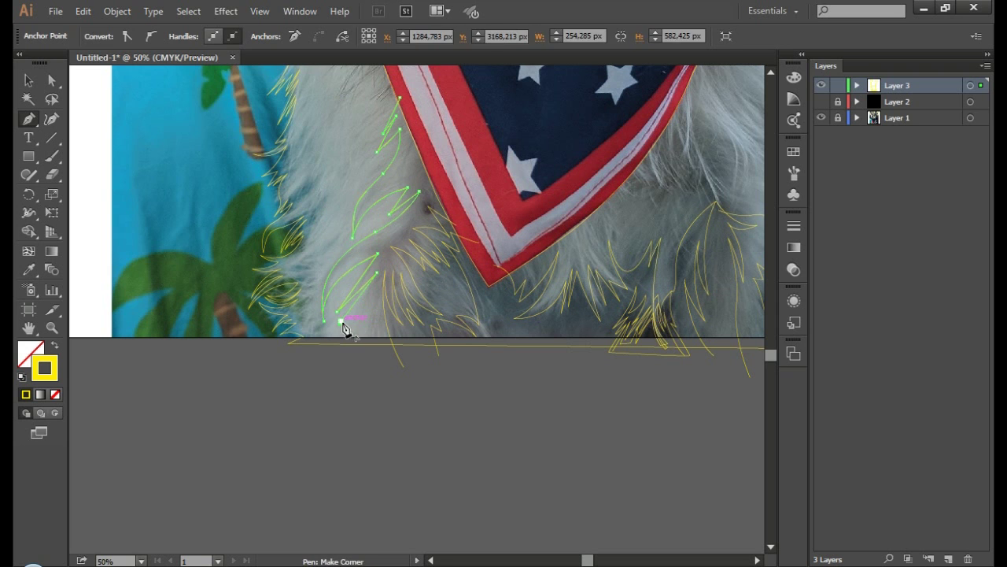
pyautogui.click(367, 288)
# Step: Trace a strand along the fur edge curving toward the bandana border
pyautogui.keyDown('ctrl'); pyautogui.click(435, 415); pyautogui.keyUp('ctrl')
pyautogui.scroll(-1, 445, 299)
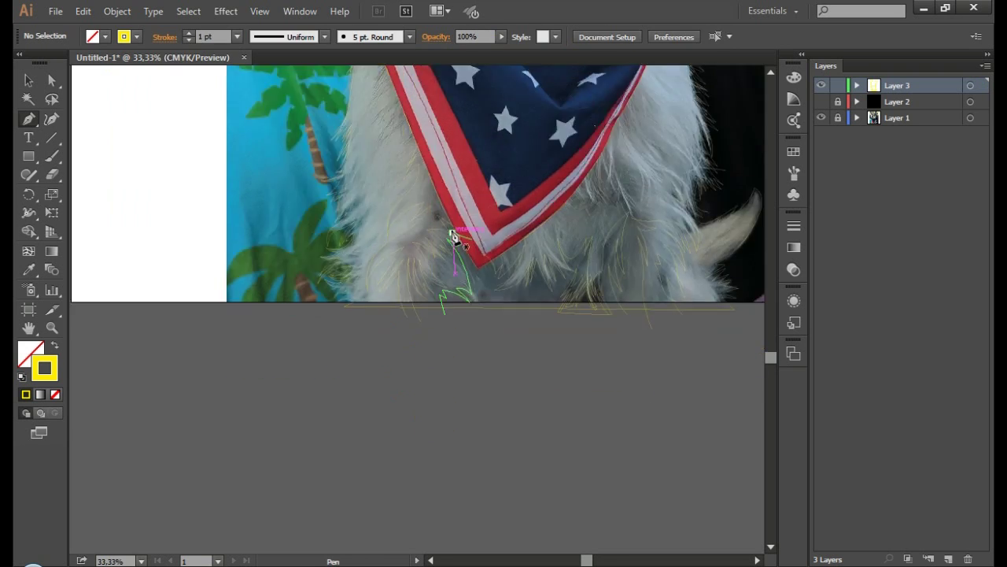
pyautogui.scroll(1, 450, 232)
pyautogui.scroll(1, 383, 236)
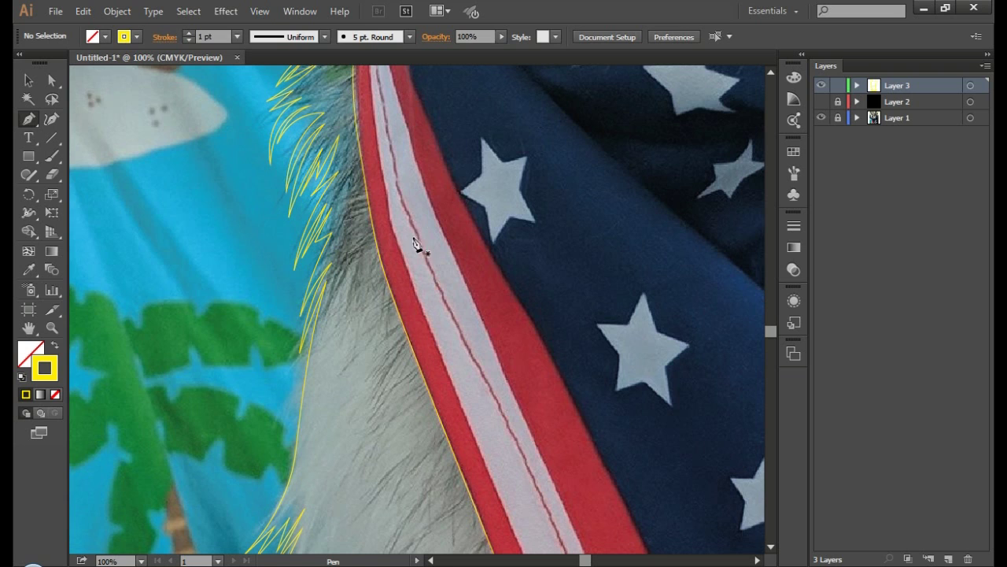
pyautogui.click(347, 261)
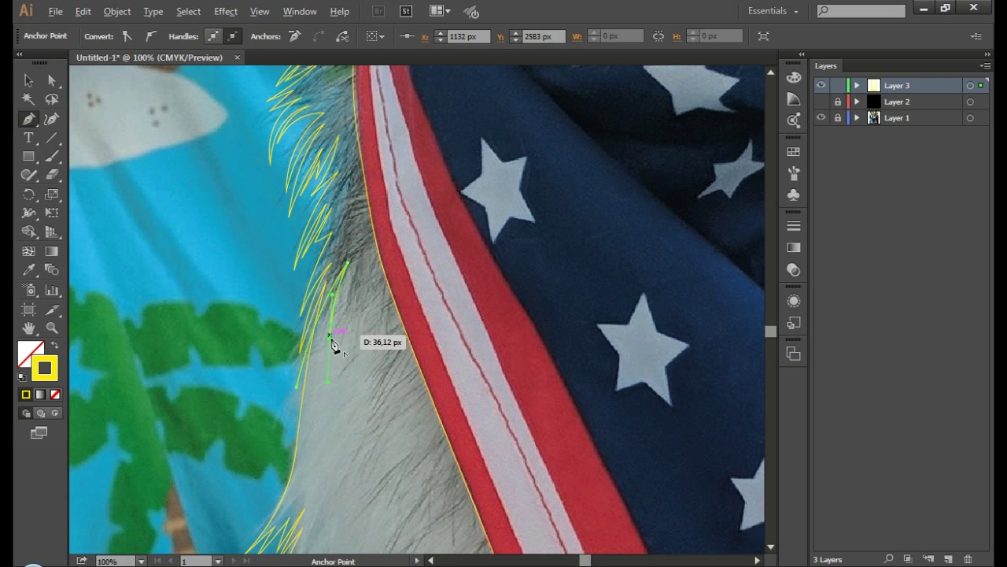
pyautogui.moveTo(369, 253); pyautogui.dragTo(402, 224)
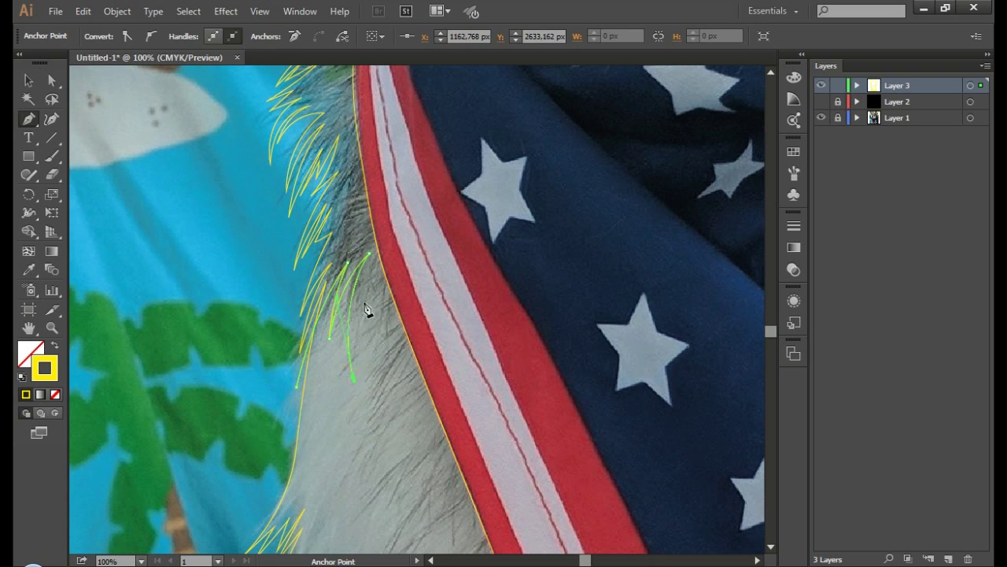
pyautogui.keyDown('ctrl'); pyautogui.click(440, 157); pyautogui.keyUp('ctrl')
# Step: Draw a multi-curve strand from the bandana edge down through the fur
pyautogui.keyDown('alt'); pyautogui.scroll(-1, 464, 277); pyautogui.keyUp('alt')
pyautogui.scroll(1, 423, 189)
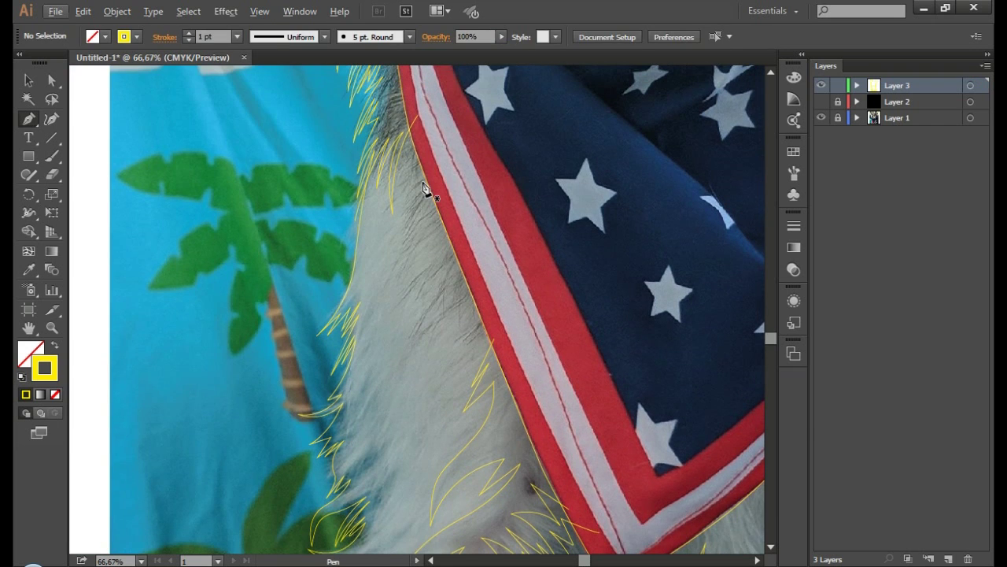
pyautogui.moveTo(422, 140); pyautogui.dragTo(418, 164)
pyautogui.moveTo(393, 221); pyautogui.dragTo(369, 273)
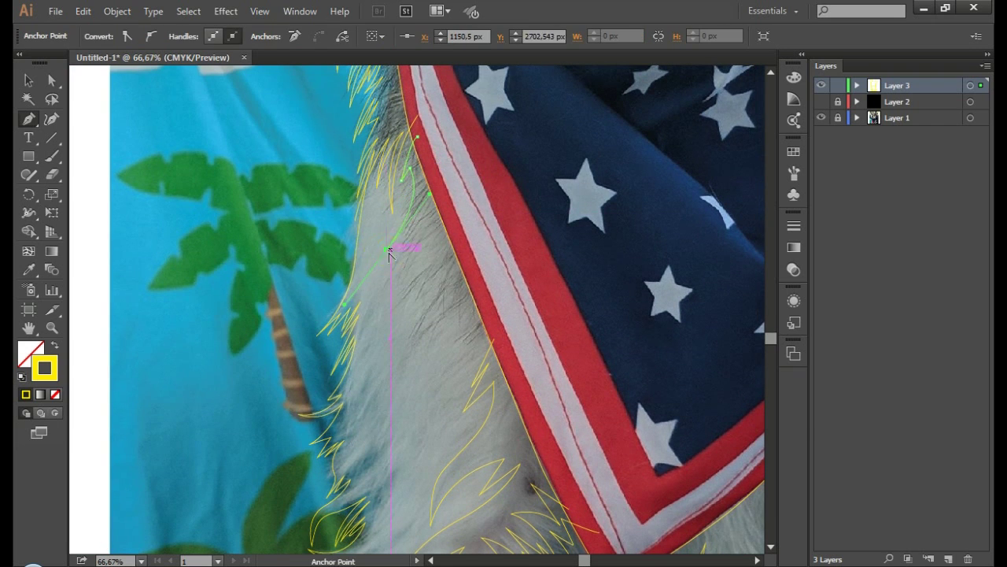
pyautogui.moveTo(393, 306); pyautogui.dragTo(393, 339)
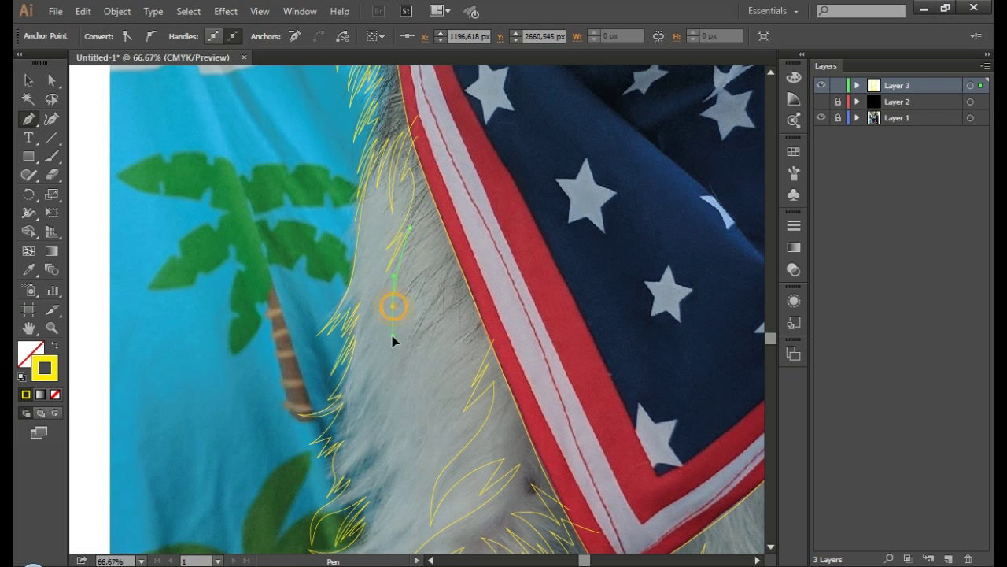
pyautogui.moveTo(435, 238); pyautogui.dragTo(441, 228)
pyautogui.moveTo(412, 280); pyautogui.dragTo(396, 301)
pyautogui.keyDown('ctrl'); pyautogui.click(462, 201); pyautogui.keyUp('ctrl')
# Step: Add strands rising from the fur's bottom edge and on the left fur
pyautogui.scroll(-5, 437, 315)
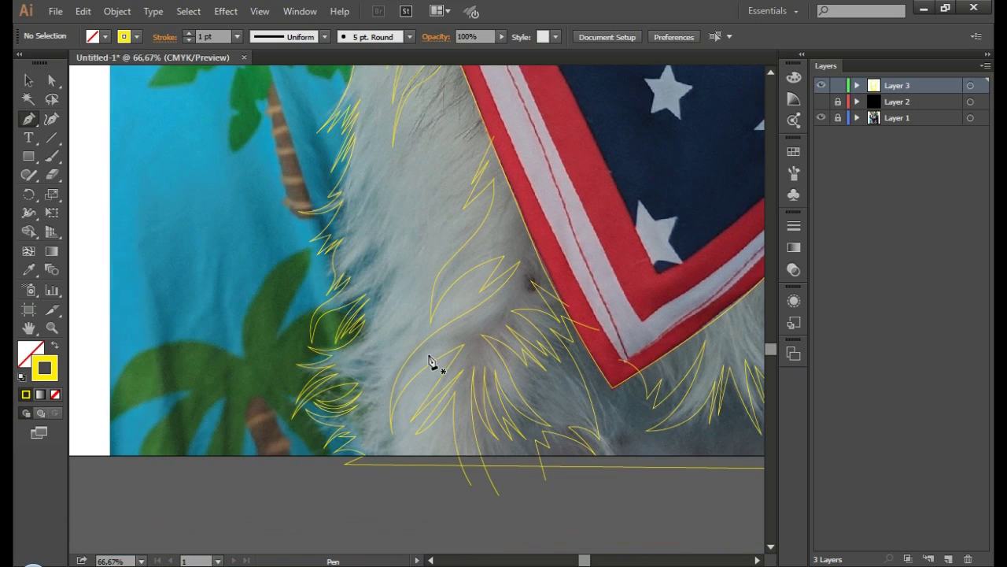
pyautogui.click(390, 447)
pyautogui.moveTo(376, 406)
pyautogui.mouseDown()
pyautogui.moveTo(394, 367)
pyautogui.moveTo(387, 317)
pyautogui.mouseUp()
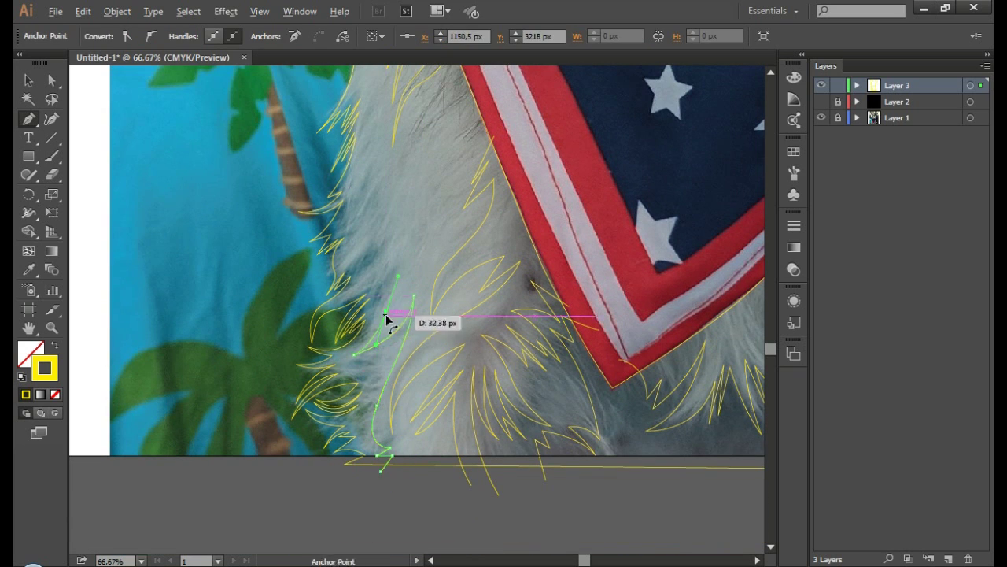
pyautogui.moveTo(409, 260)
pyautogui.mouseDown()
pyautogui.moveTo(438, 229)
pyautogui.moveTo(358, 299)
pyautogui.moveTo(391, 228)
pyautogui.mouseUp()
pyautogui.keyDown('ctrl'); pyautogui.click(367, 265); pyautogui.keyUp('ctrl')
pyautogui.click(340, 263)
pyautogui.moveTo(377, 164); pyautogui.dragTo(377, 130)
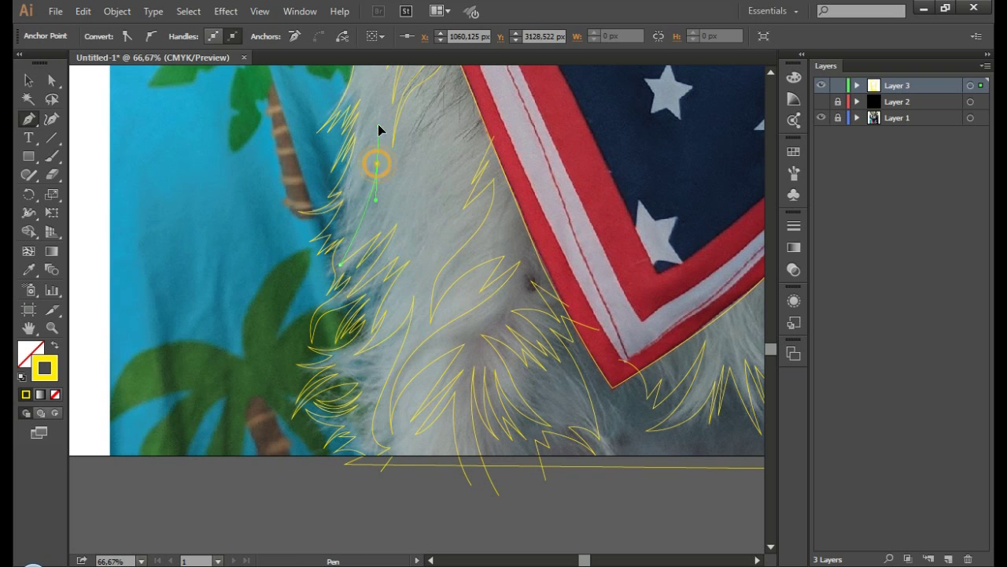
pyautogui.scroll(3, 376, 89)
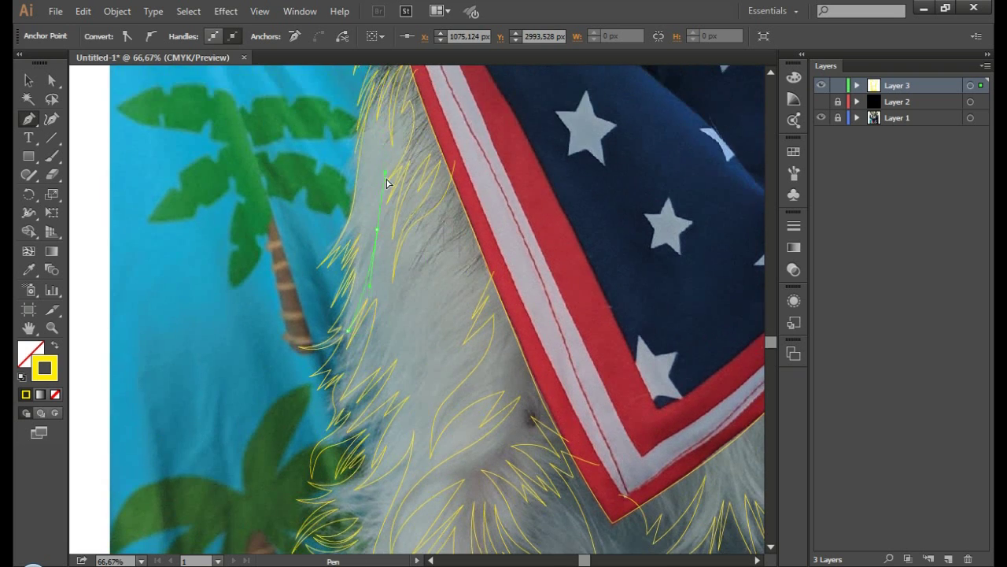
pyautogui.keyDown('ctrl'); pyautogui.click(280, 330); pyautogui.keyUp('ctrl')
# Step: Trace a pointed chest fur strand, then deselect and zoom out
pyautogui.scroll(-2, 439, 320)
pyautogui.scroll(3, 428, 292)
pyautogui.scroll(1, 425, 122)
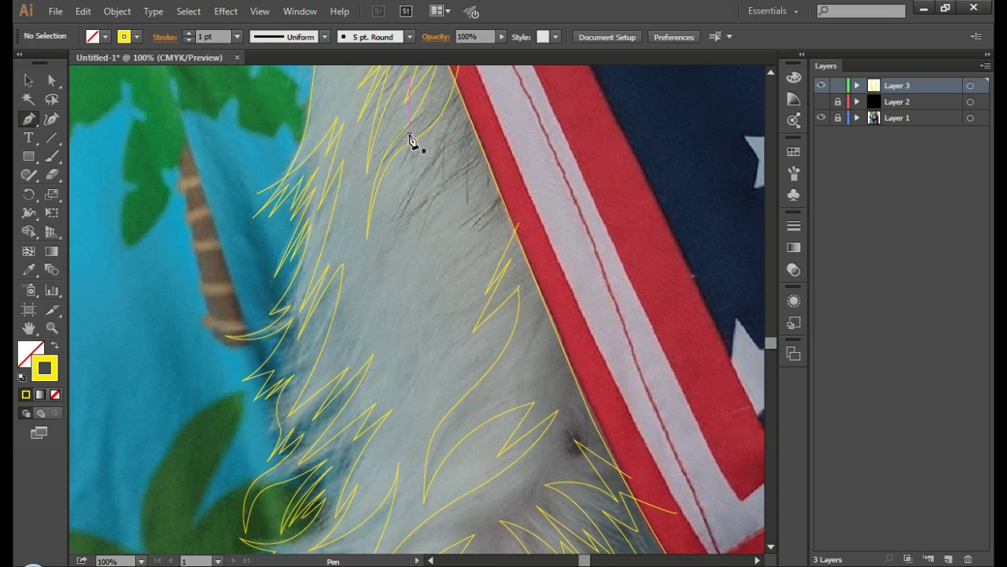
pyautogui.click(426, 187)
pyautogui.moveTo(389, 283)
pyautogui.mouseDown()
pyautogui.moveTo(385, 352)
pyautogui.moveTo(400, 290)
pyautogui.mouseUp()
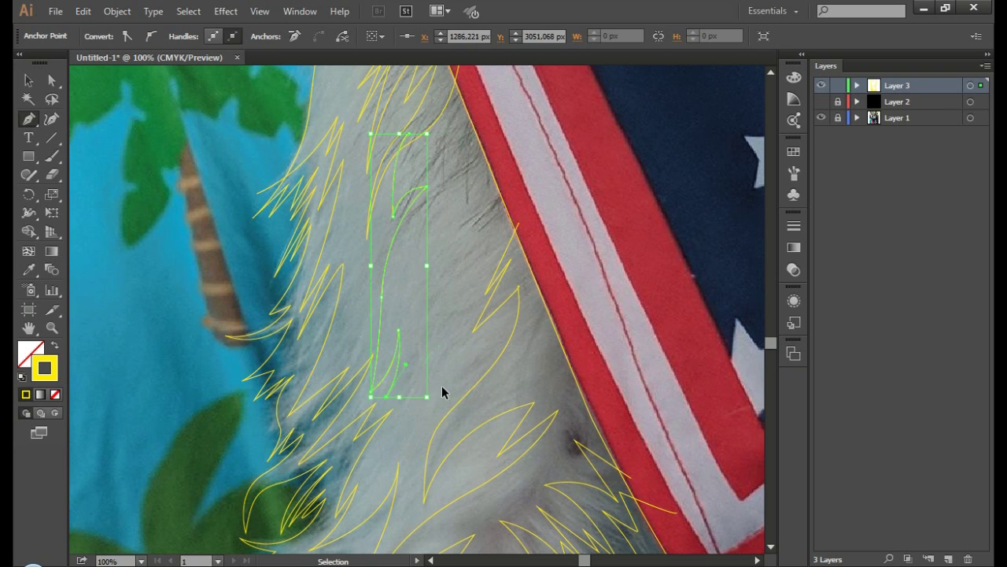
pyautogui.moveTo(463, 376); pyautogui.dragTo(443, 297)
pyautogui.moveTo(426, 383); pyautogui.dragTo(469, 324)
pyautogui.moveTo(426, 386); pyautogui.dragTo(468, 326)
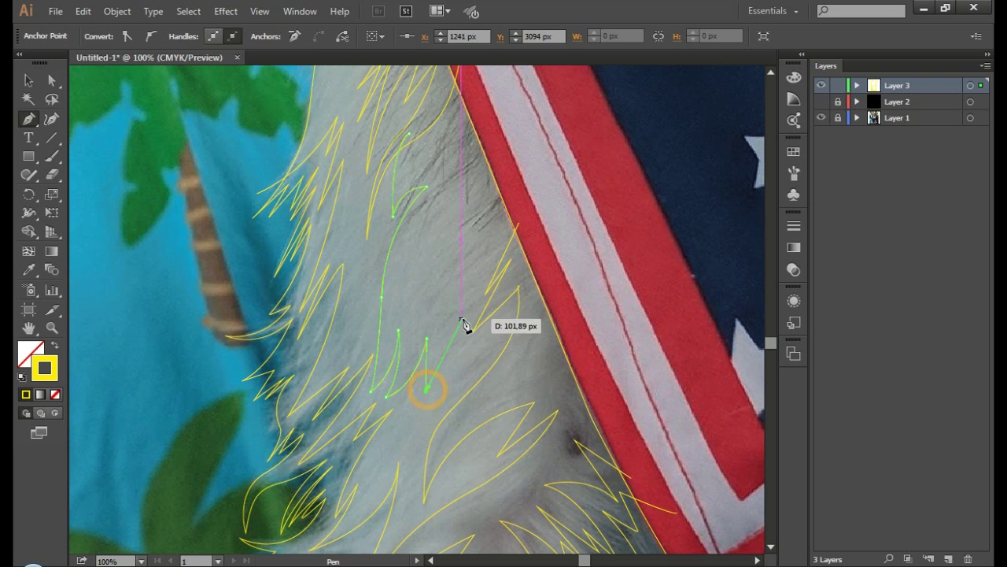
pyautogui.click(468, 301)
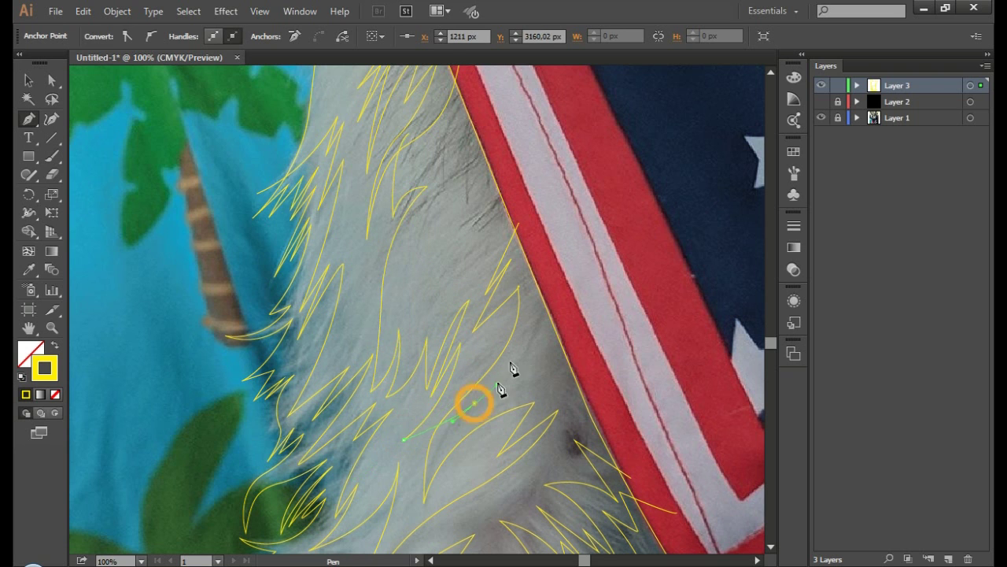
pyautogui.keyDown('ctrl'); pyautogui.click(214, 359); pyautogui.keyUp('ctrl')
pyautogui.hotkey('ctrl', '-')
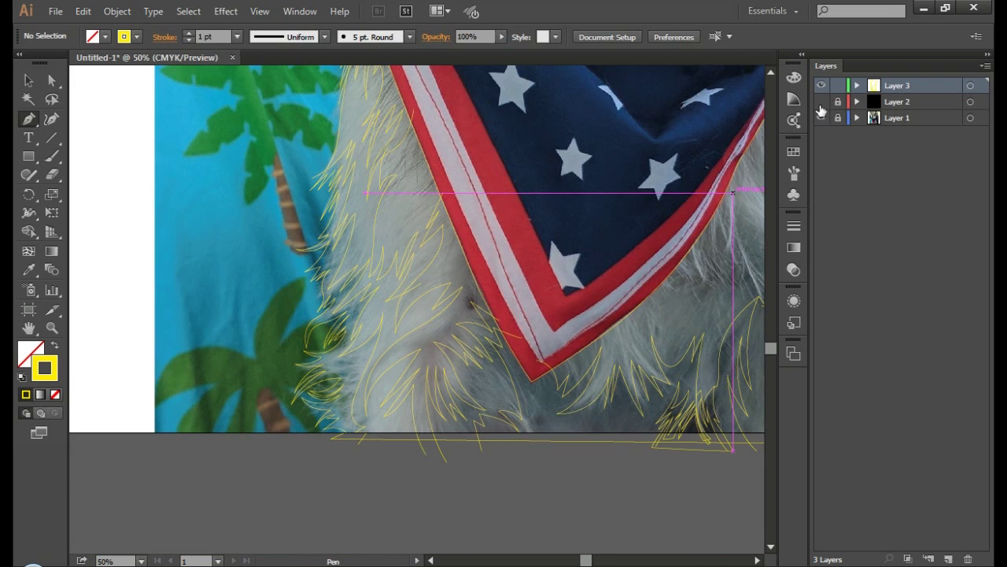
# Step: Briefly show the black background layer to check the line art, then hide it again
pyautogui.click(821, 101)
pyautogui.hotkey('ctrl', '-')
pyautogui.hotkey('ctrl', '-')
pyautogui.hotkey('ctrl', '-')
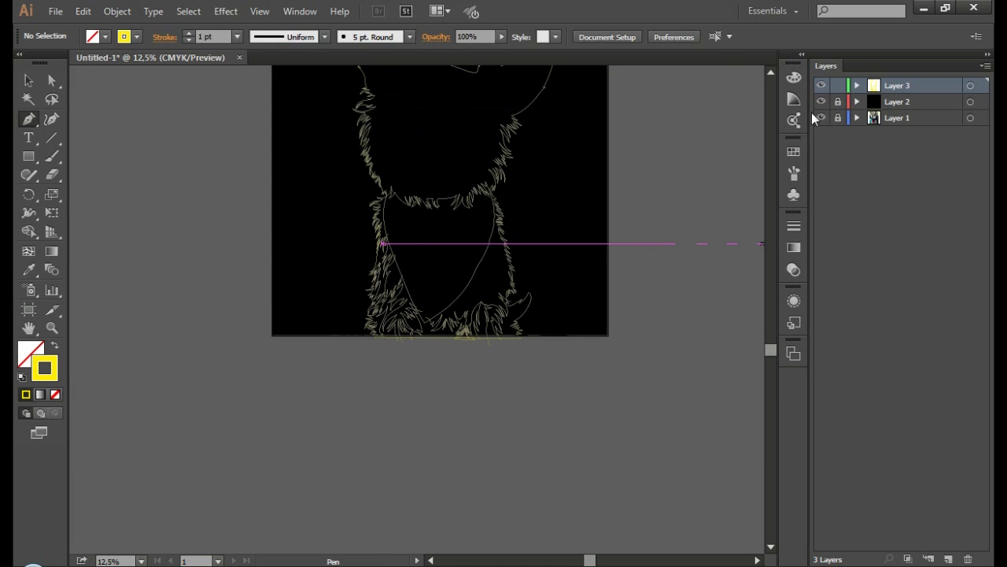
pyautogui.click(821, 103)
pyautogui.scroll(3, 583, 279)
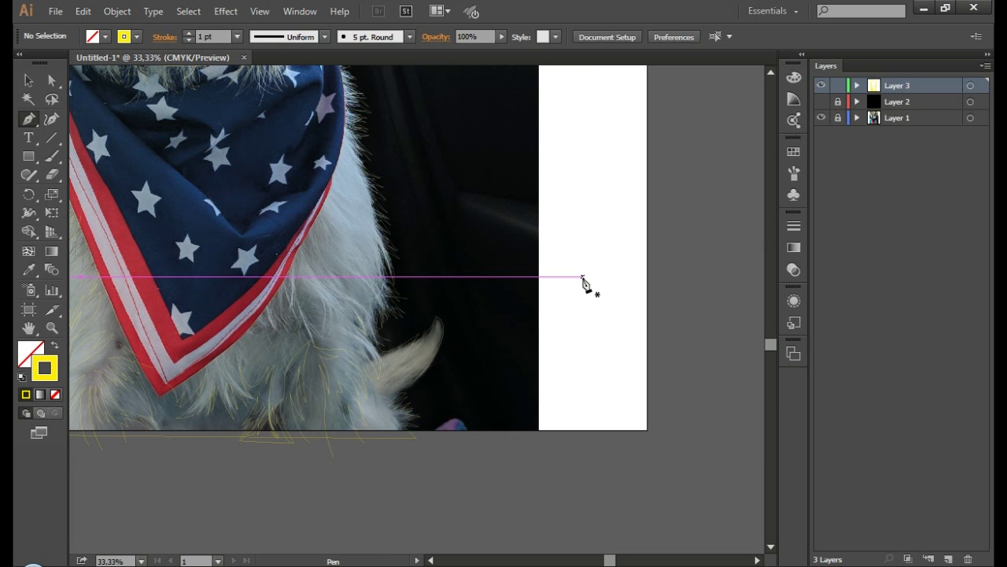
pyautogui.scroll(2, 311, 313)
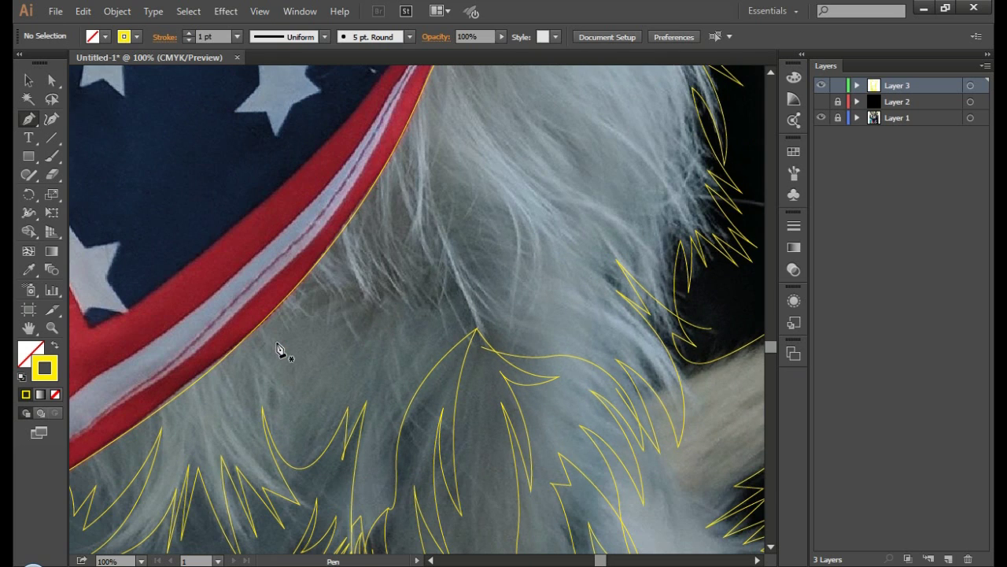
# Step: Trace a curved chest fur strand with several pointed tips
pyautogui.click(302, 482)
pyautogui.moveTo(282, 406); pyautogui.dragTo(292, 362)
pyautogui.moveTo(281, 328); pyautogui.dragTo(331, 364)
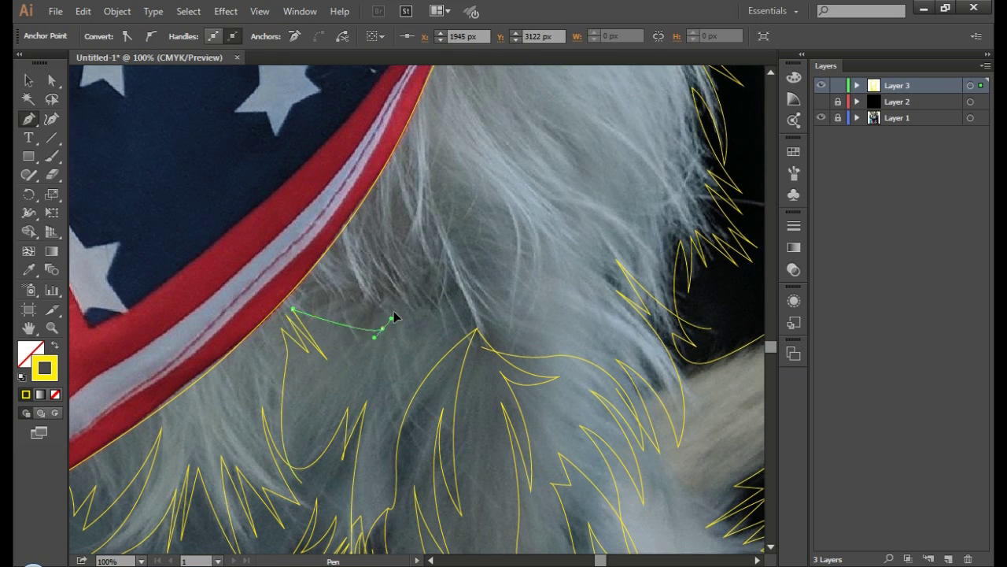
pyautogui.click(383, 329)
pyautogui.moveTo(313, 295); pyautogui.dragTo(327, 309)
pyautogui.click(402, 310)
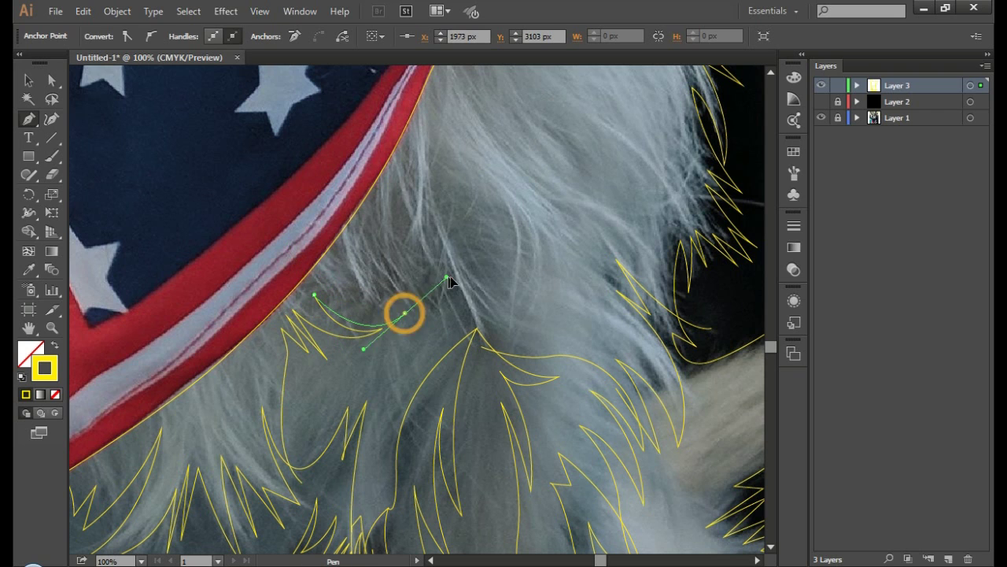
pyautogui.click(361, 270)
pyautogui.moveTo(459, 312); pyautogui.dragTo(441, 311)
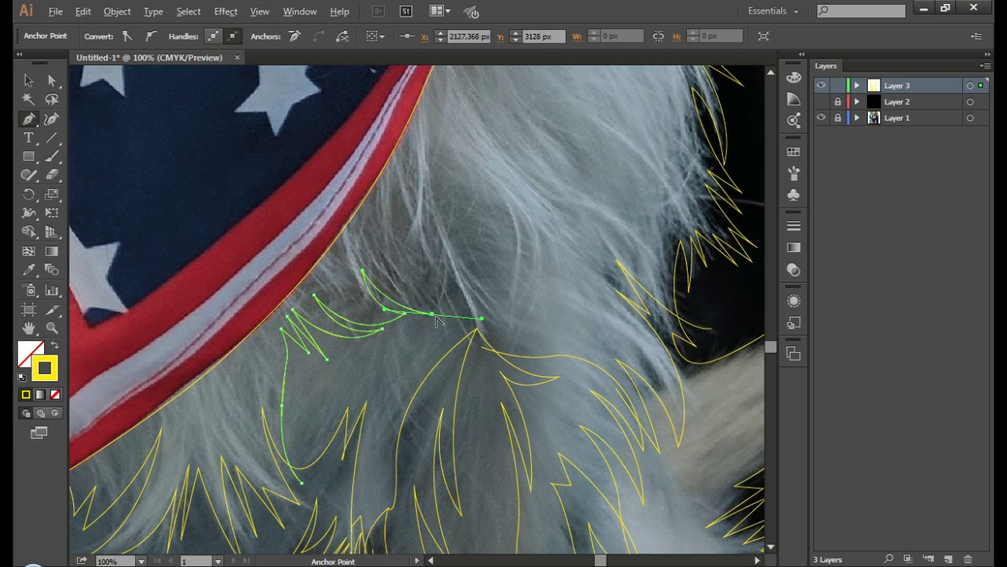
# Step: Trace a long zigzag fur strand running up under the bandana edge, then deselect it
pyautogui.moveTo(374, 212); pyautogui.dragTo(387, 218)
pyautogui.click(435, 301)
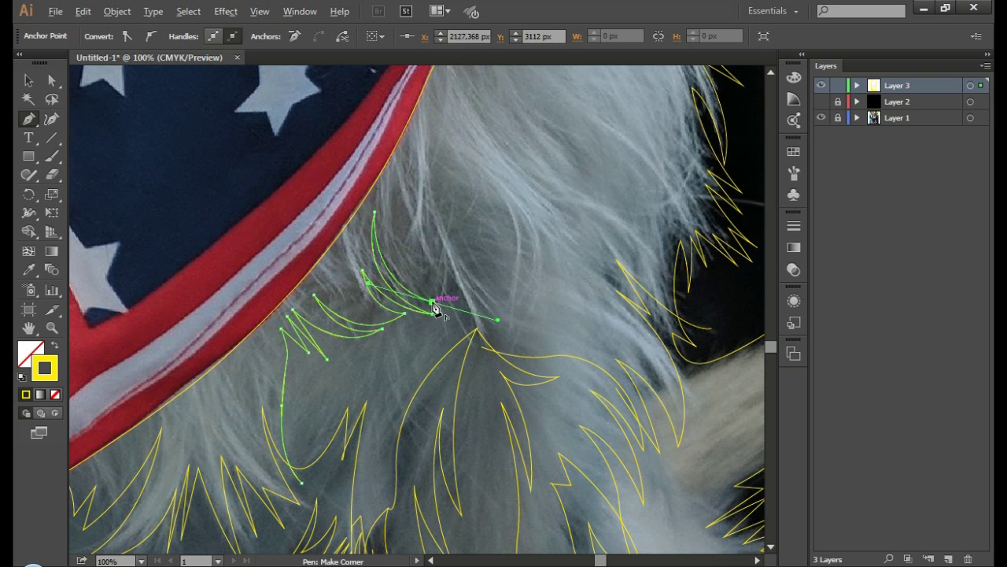
pyautogui.click(436, 303)
pyautogui.click(398, 167)
pyautogui.click(495, 324)
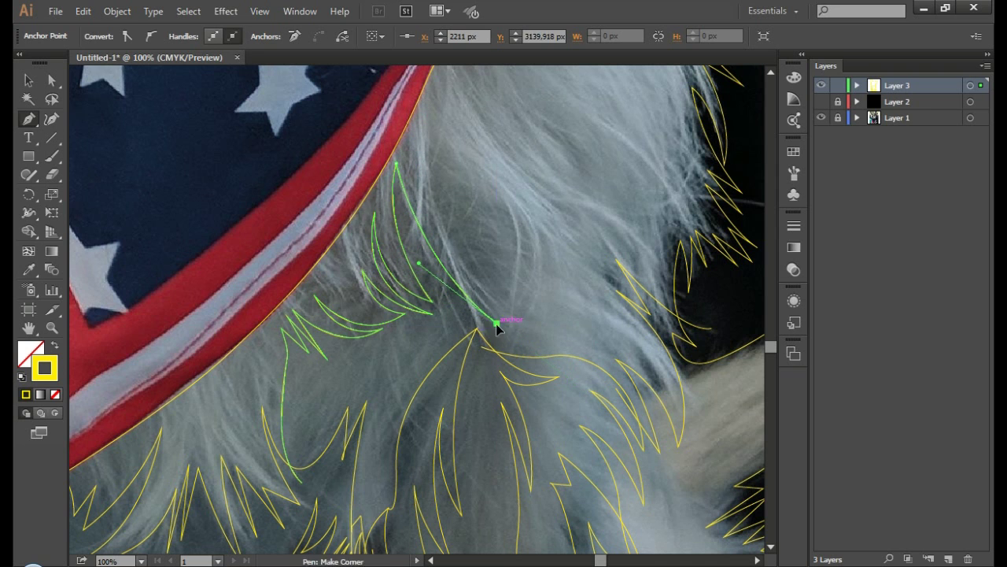
pyautogui.click(426, 239)
pyautogui.moveTo(420, 142); pyautogui.dragTo(438, 150)
pyautogui.click(512, 329)
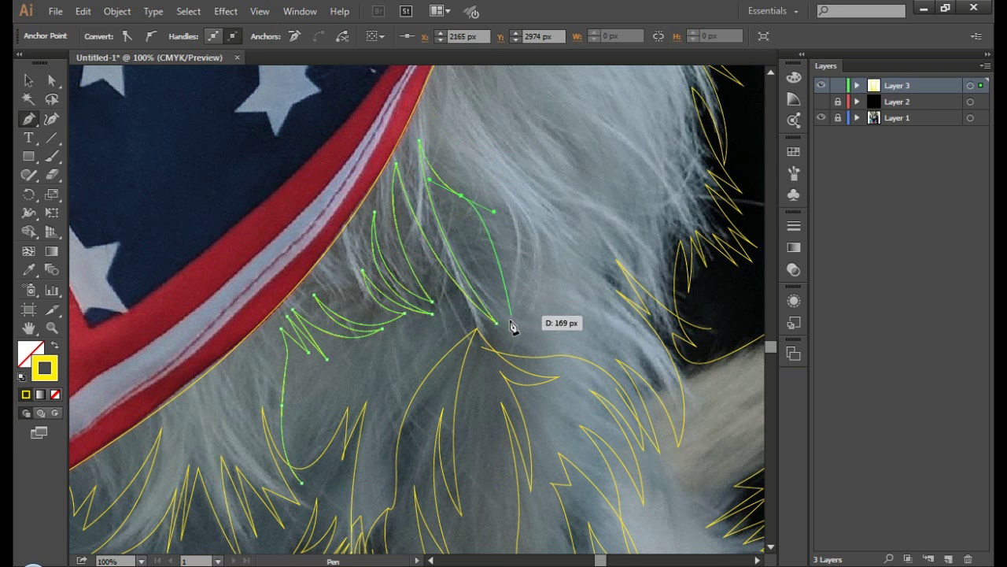
pyautogui.moveTo(513, 323); pyautogui.dragTo(438, 86)
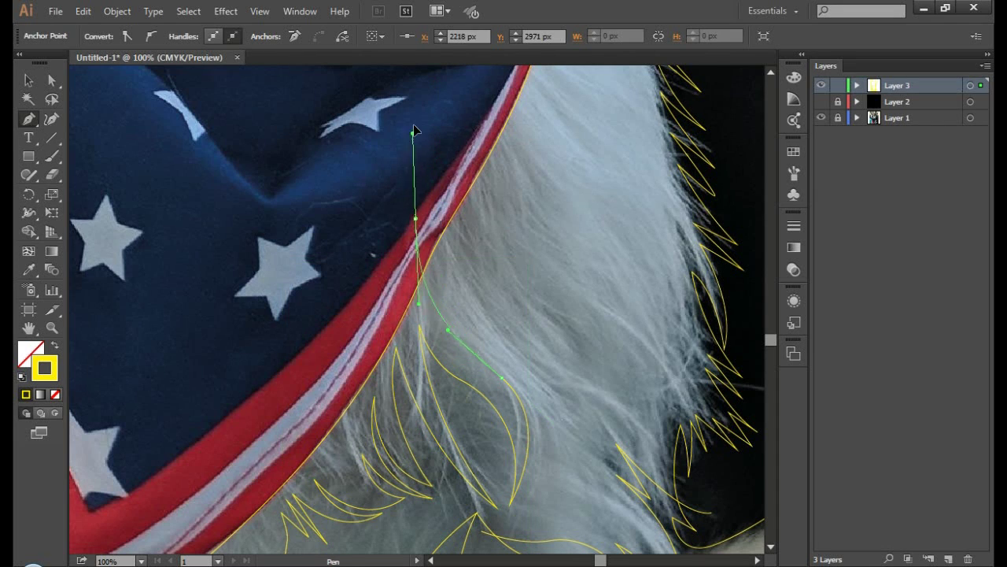
pyautogui.keyDown('ctrl'); pyautogui.click(378, 198); pyautogui.keyUp('ctrl')
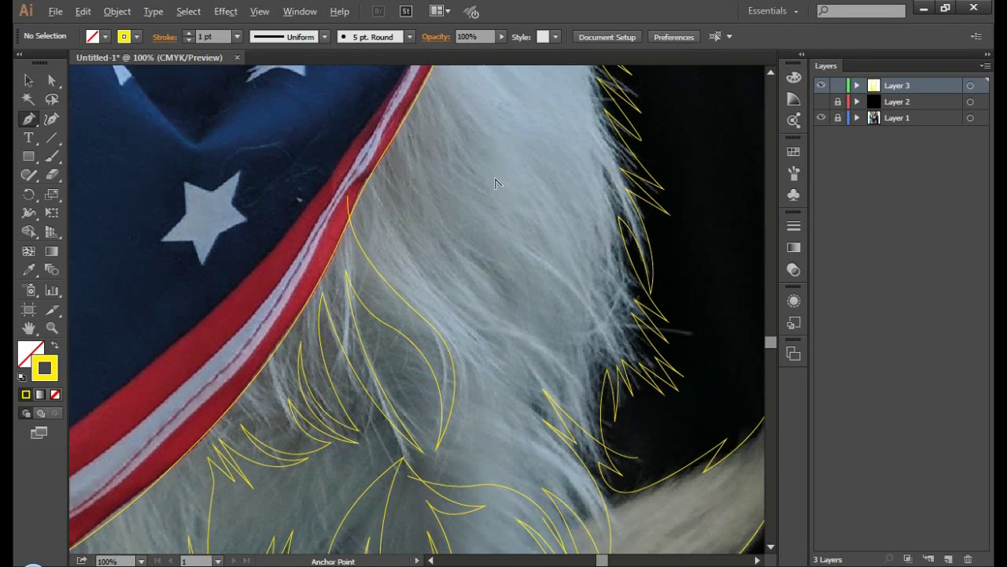
# Step: Draw a short curved fur strand beside the bandana edge
pyautogui.scroll(-5, 495, 183)
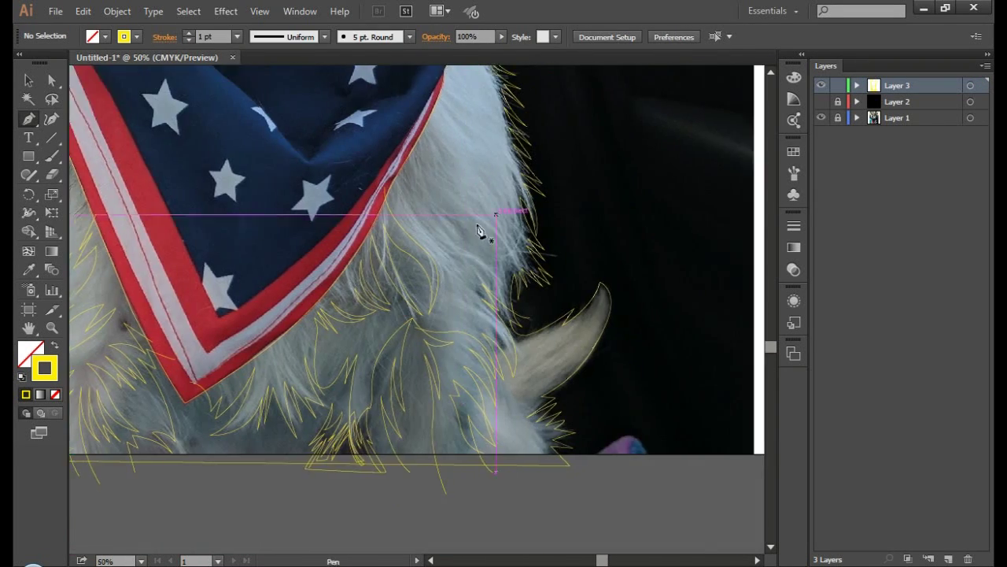
pyautogui.scroll(5, 335, 244)
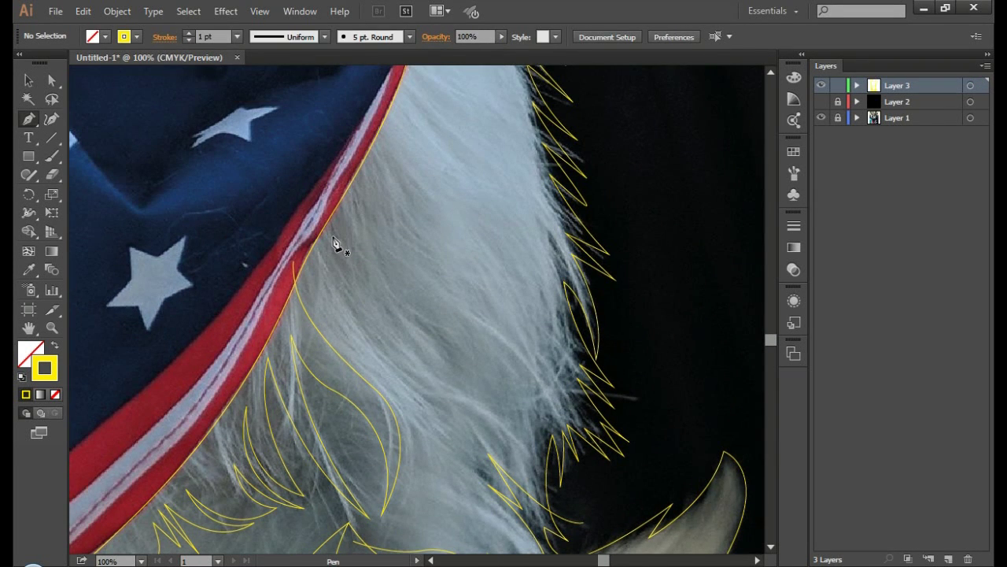
pyautogui.moveTo(336, 359); pyautogui.dragTo(321, 292)
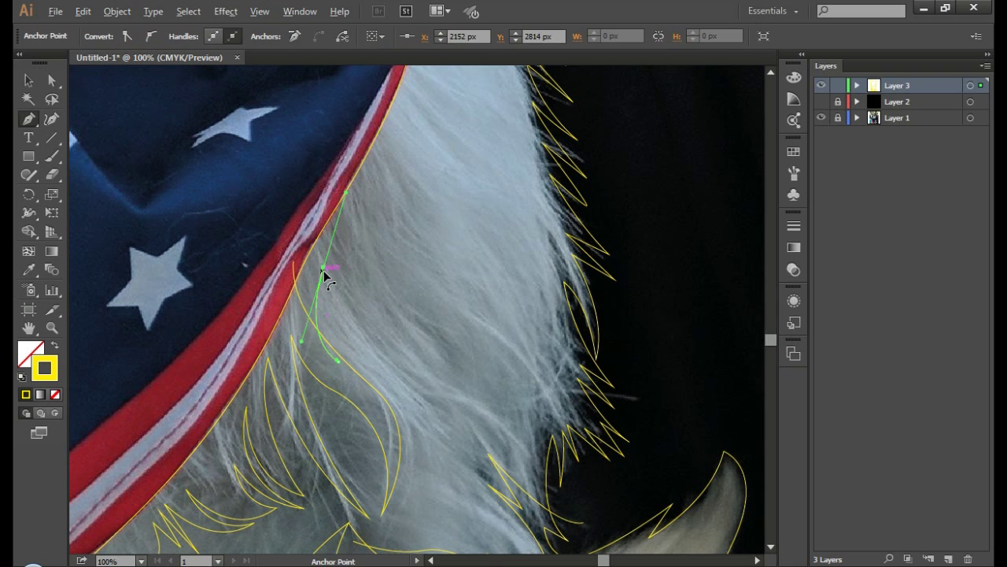
pyautogui.moveTo(331, 251); pyautogui.dragTo(343, 340)
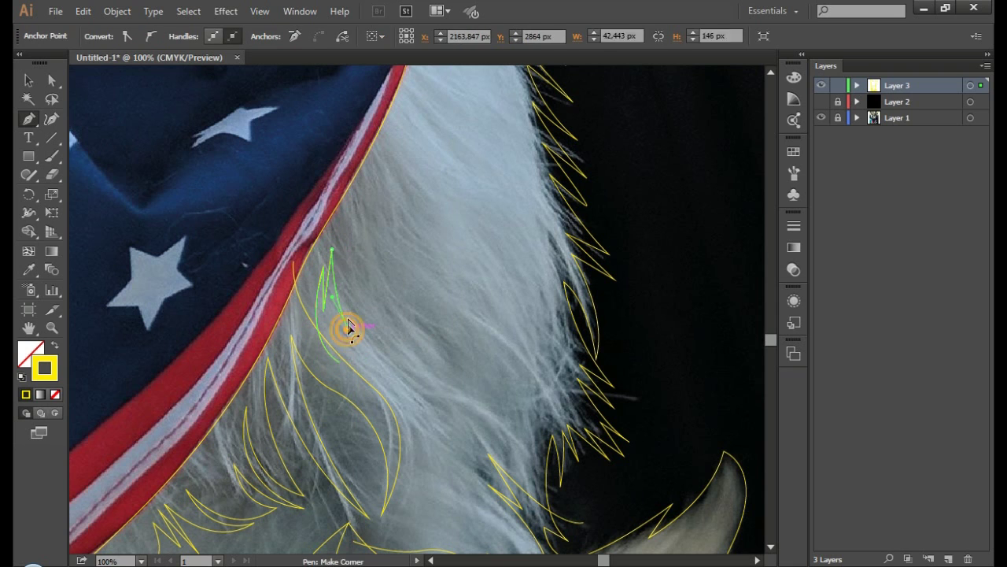
pyautogui.moveTo(350, 299); pyautogui.dragTo(357, 262)
pyautogui.click(363, 319)
# Step: Trace a long fur strand curving down to a sharp tip and back up
pyautogui.moveTo(377, 228); pyautogui.dragTo(388, 220)
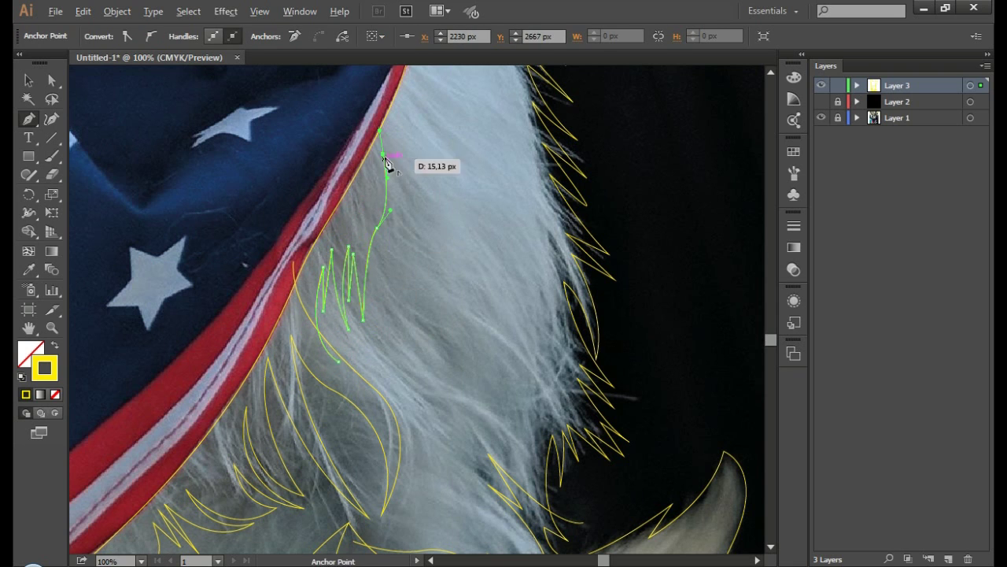
pyautogui.click(389, 96)
pyautogui.moveTo(426, 193); pyautogui.dragTo(426, 240)
pyautogui.moveTo(456, 291); pyautogui.dragTo(423, 254)
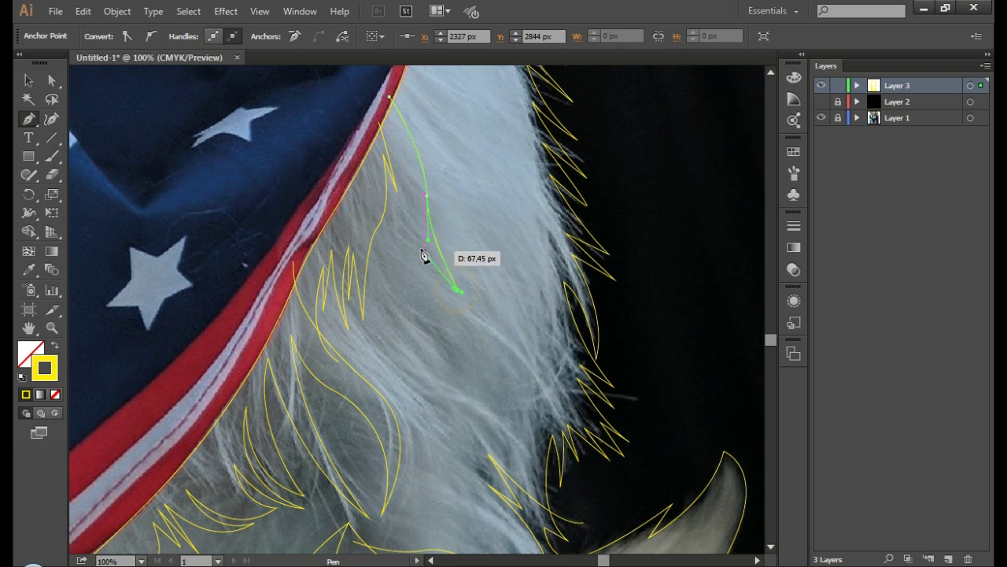
pyautogui.click(483, 314)
pyautogui.moveTo(426, 294); pyautogui.dragTo(454, 323)
# Step: Draw a zigzag strand into the chest fur, undoing one misplaced point, then deselect
pyautogui.moveTo(476, 376)
pyautogui.mouseDown()
pyautogui.moveTo(472, 391)
pyautogui.moveTo(386, 350)
pyautogui.moveTo(367, 400)
pyautogui.mouseUp()
pyautogui.click(405, 338)
pyautogui.click(445, 394)
pyautogui.click(485, 414)
pyautogui.click(524, 435)
pyautogui.hotkey('ctrl', 'z')
pyautogui.keyDown('ctrl'); pyautogui.click(499, 284); pyautogui.keyUp('ctrl')
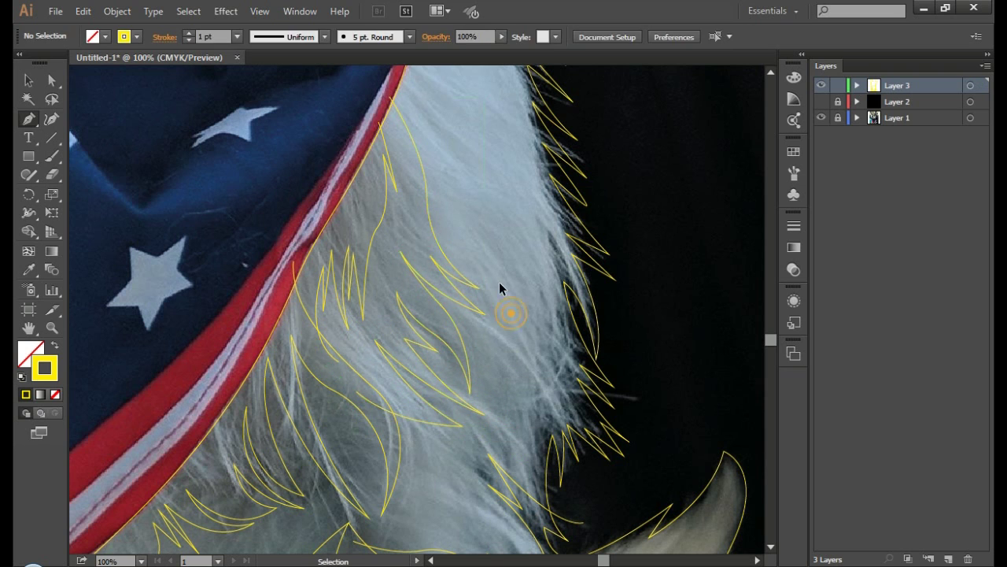
# Step: Select several of the drawn strands to check them
pyautogui.scroll(-2, 502, 281)
pyautogui.moveTo(342, 334); pyautogui.dragTo(439, 416)
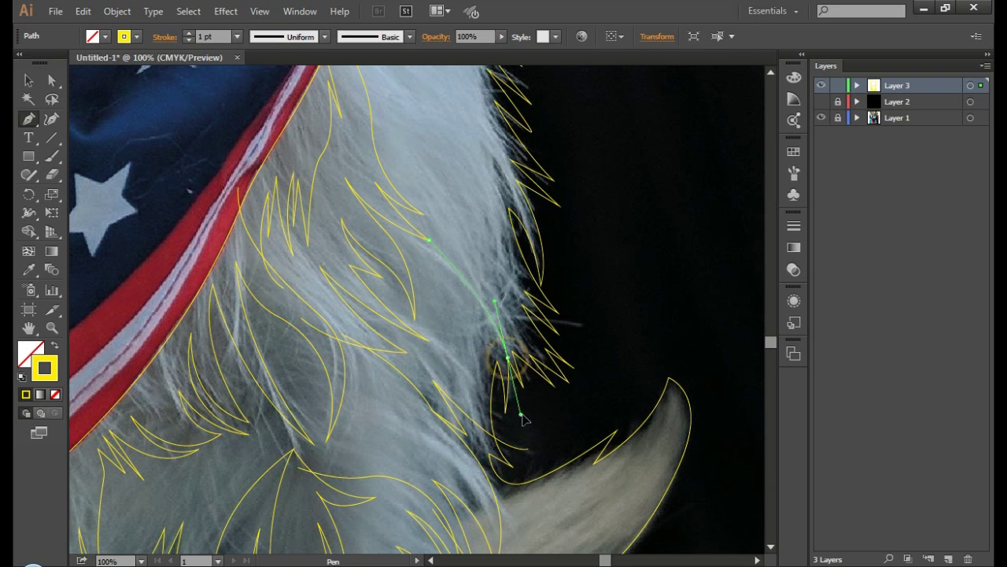
pyautogui.scroll(3, 432, 224)
pyautogui.hscroll(2, 432, 225)
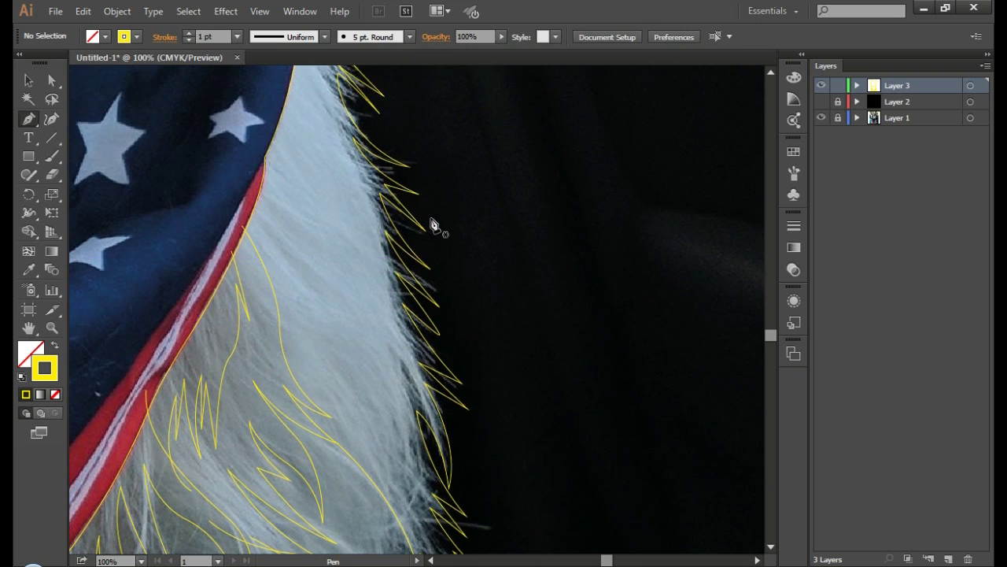
# Step: Trace another chest fur strand with a sharp corner, then deselect it
pyautogui.click(267, 321)
pyautogui.moveTo(336, 399); pyautogui.dragTo(392, 434)
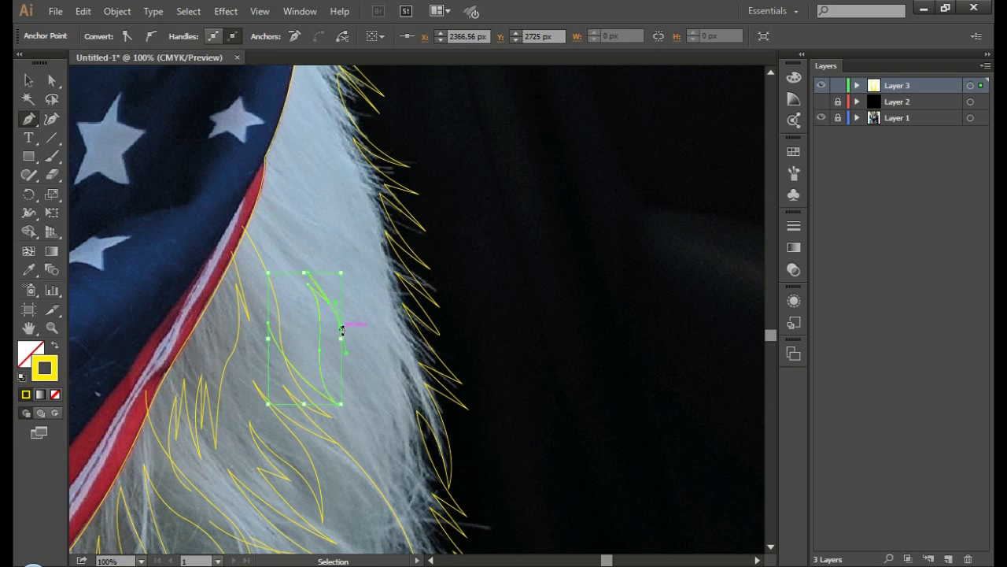
pyautogui.click(341, 333)
pyautogui.moveTo(353, 268)
pyautogui.mouseDown()
pyautogui.moveTo(352, 207)
pyautogui.moveTo(308, 126)
pyautogui.moveTo(270, 112)
pyautogui.mouseUp()
pyautogui.hotkey('ctrl', 'shift', 'a')
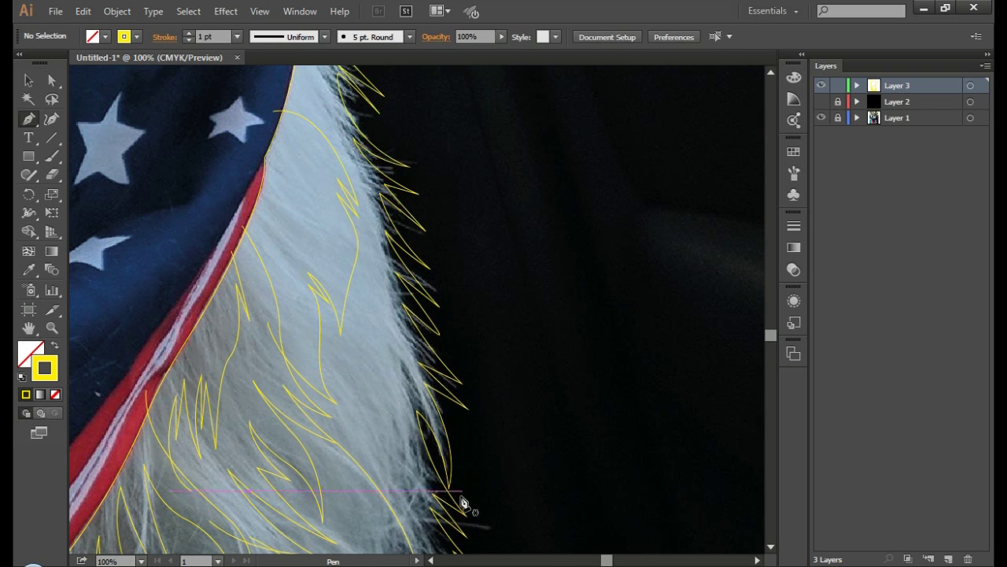
# Step: Trace a strand up along the fur's outer edge toward the bandana
pyautogui.scroll(-5, 473, 362)
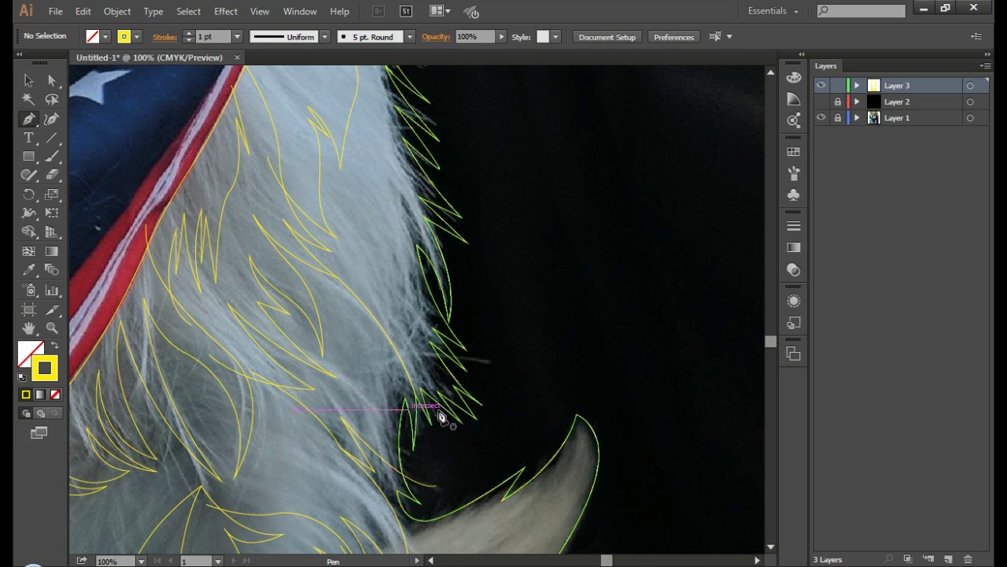
pyautogui.moveTo(382, 411); pyautogui.dragTo(385, 351)
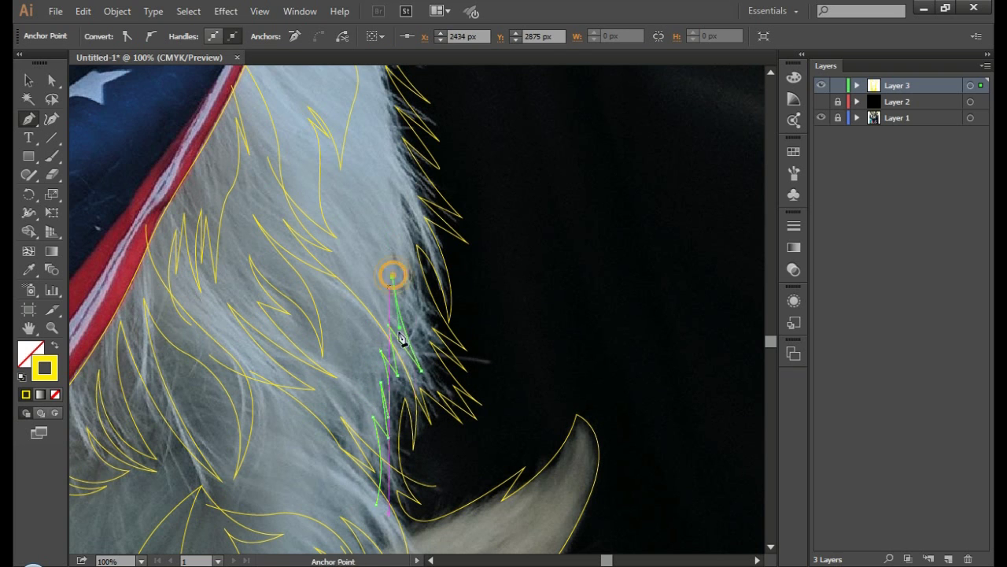
pyautogui.moveTo(416, 335); pyautogui.dragTo(406, 266)
pyautogui.moveTo(386, 160); pyautogui.dragTo(393, 169)
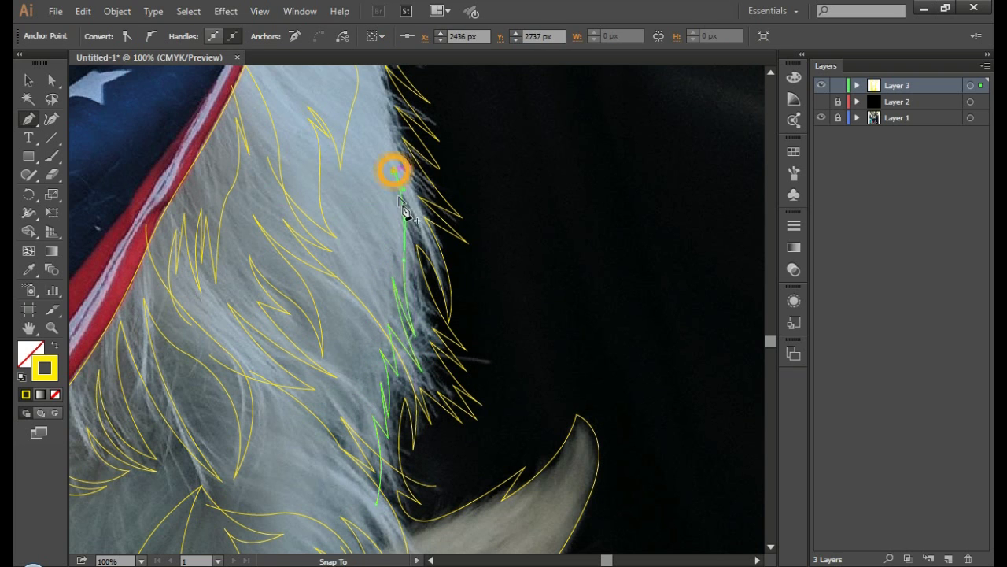
pyautogui.scroll(1, 393, 153)
pyautogui.scroll(5, 400, 155)
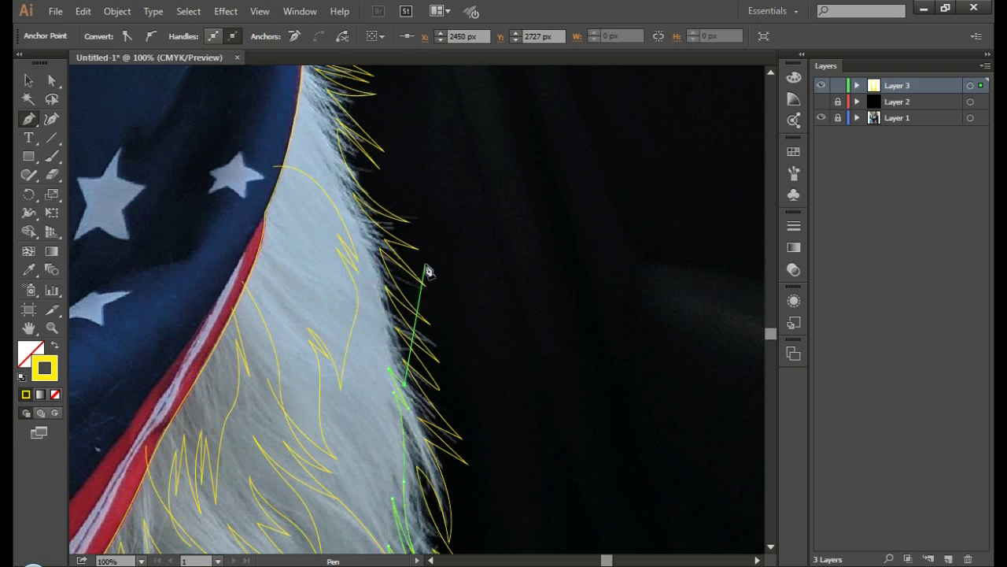
pyautogui.moveTo(428, 270); pyautogui.dragTo(417, 301)
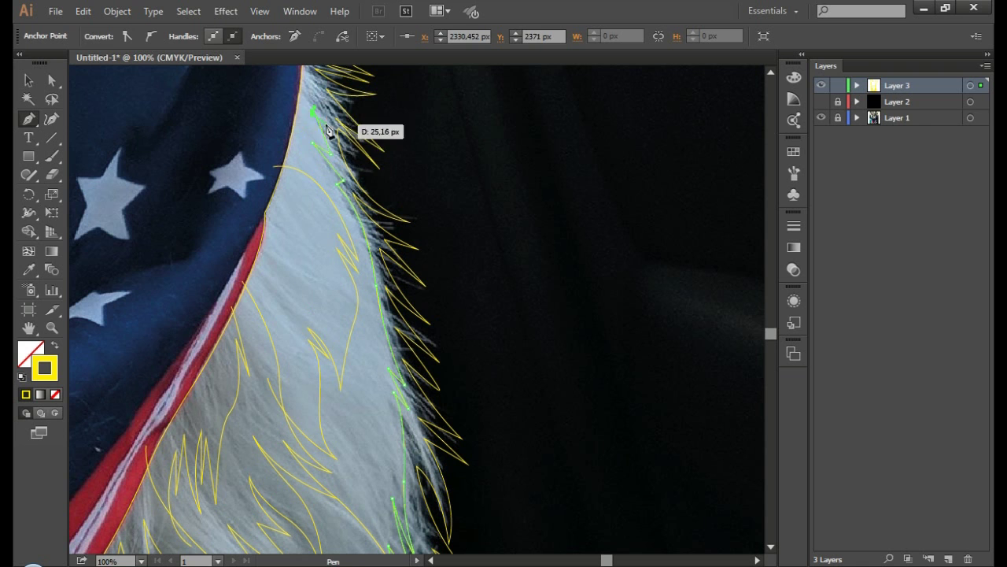
pyautogui.moveTo(333, 159); pyautogui.dragTo(337, 130)
pyautogui.scroll(4, 337, 134)
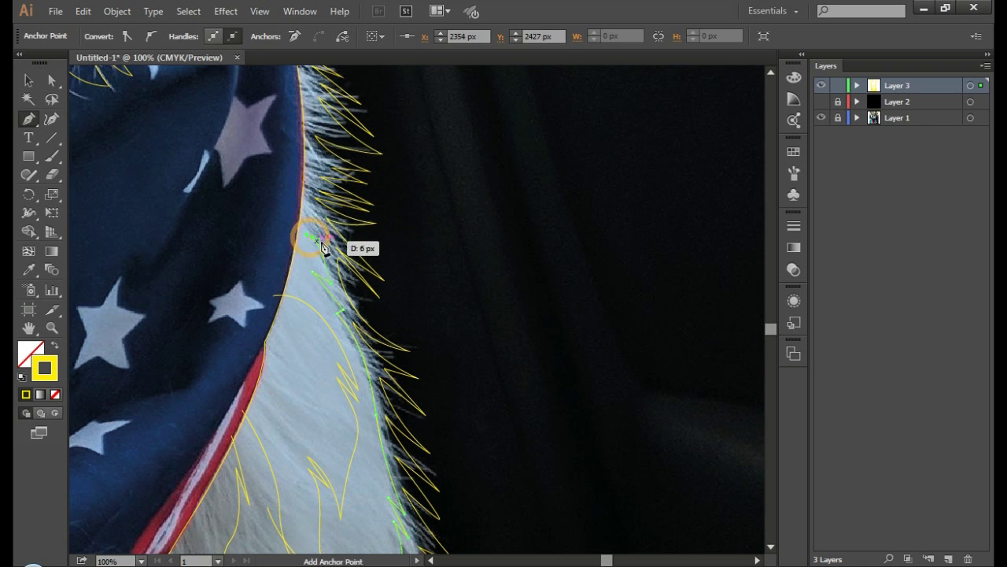
pyautogui.click(281, 192)
pyautogui.keyDown('ctrl'); pyautogui.click(507, 224); pyautogui.keyUp('ctrl')
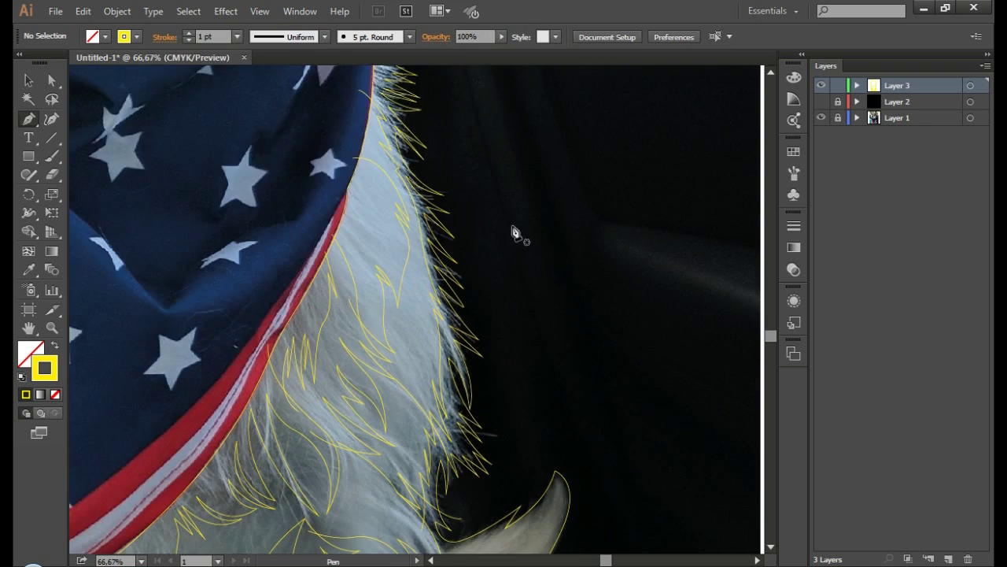
# Step: Draw a curved strand up through the fur tuft
pyautogui.scroll(-10, 511, 236)
pyautogui.moveTo(384, 305); pyautogui.dragTo(404, 316)
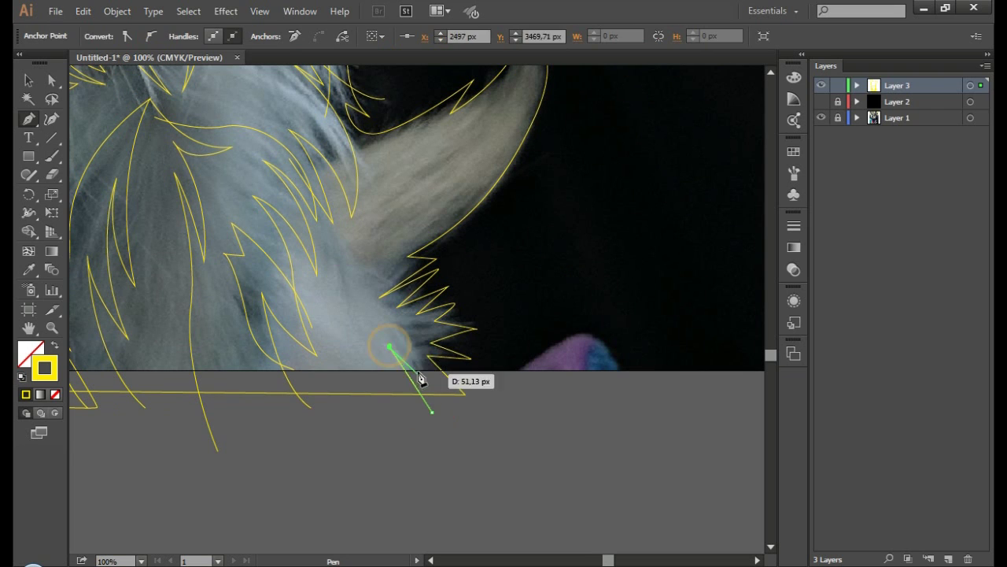
pyautogui.moveTo(335, 236); pyautogui.dragTo(333, 191)
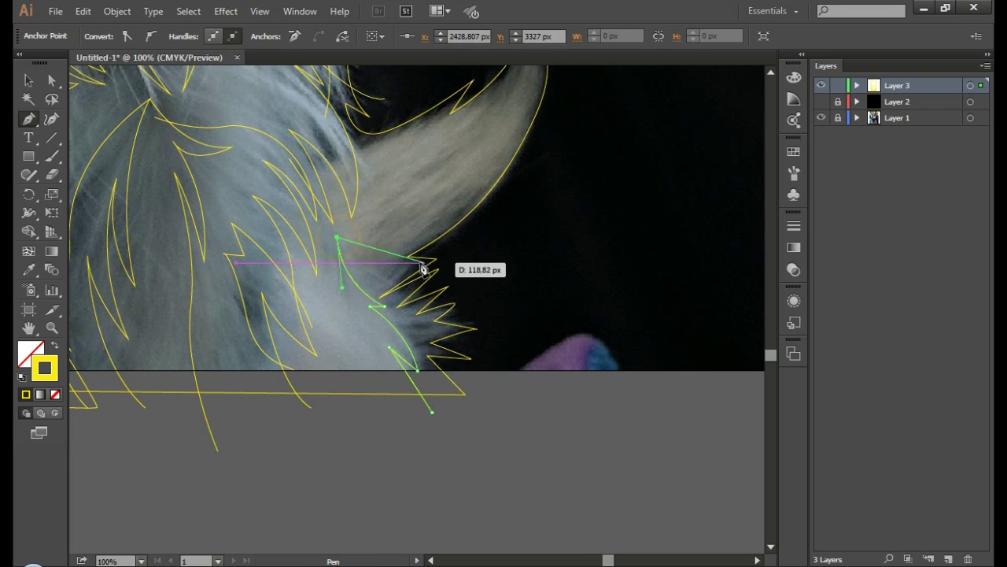
pyautogui.keyDown('ctrl'); pyautogui.click(461, 231); pyautogui.keyUp('ctrl')
# Step: Trace a curved strand toward the base of the tail, then zoom out
pyautogui.click(337, 233)
pyautogui.moveTo(442, 163); pyautogui.dragTo(486, 103)
pyautogui.moveTo(484, 150); pyautogui.dragTo(460, 174)
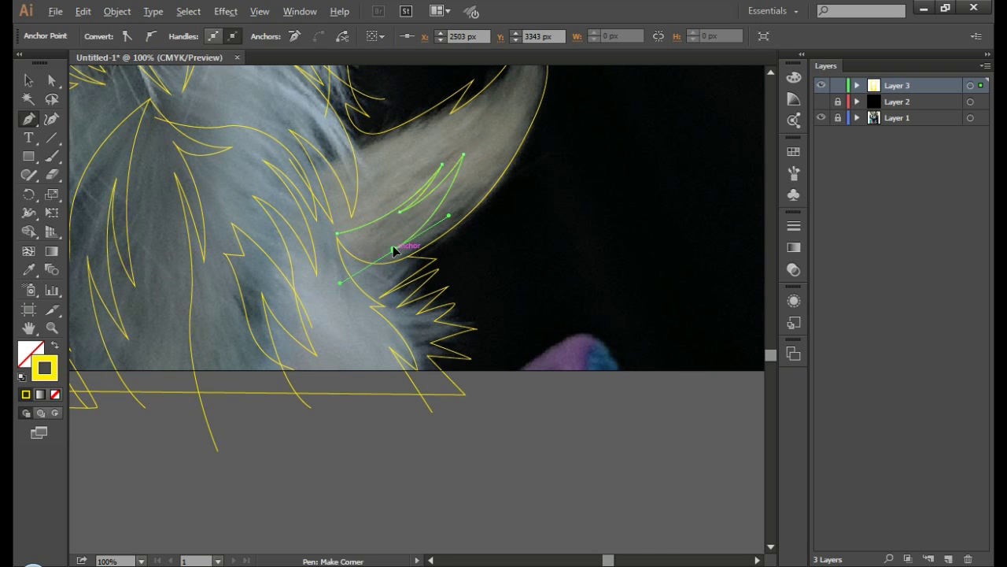
pyautogui.moveTo(394, 250)
pyautogui.mouseDown()
pyautogui.moveTo(516, 211)
pyautogui.moveTo(526, 322)
pyautogui.mouseUp()
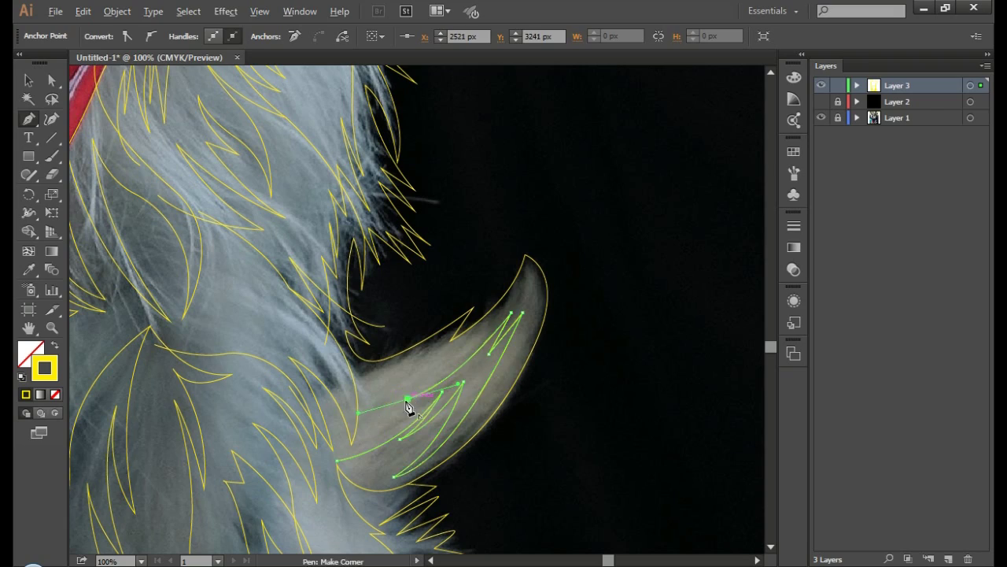
pyautogui.keyDown('ctrl'); pyautogui.click(583, 197); pyautogui.keyUp('ctrl')
pyautogui.hotkey('ctrl', '-')
pyautogui.hotkey('ctrl', '-')
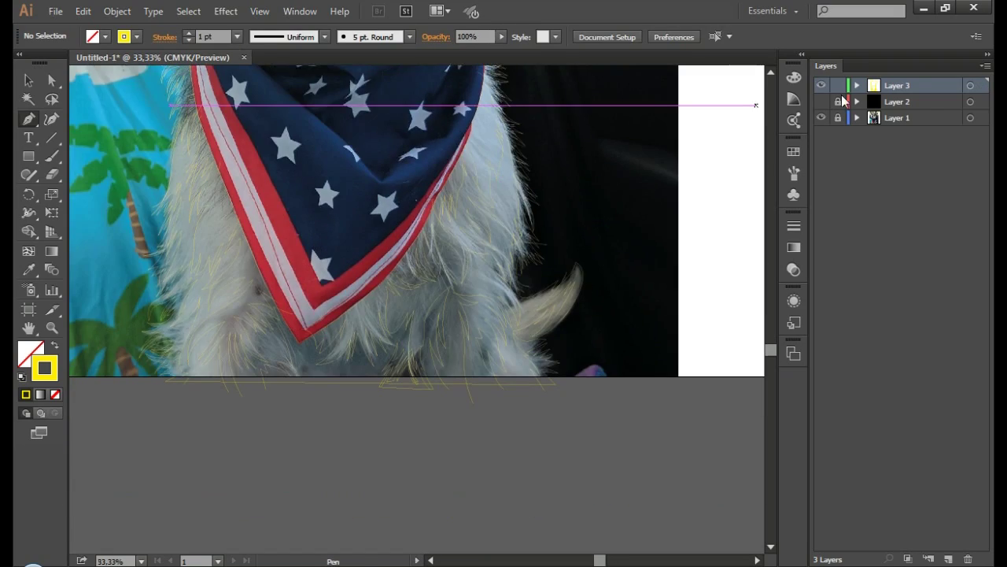
# Step: Toggle the black background layer and zoom in on the red stripe's upper end
pyautogui.click(821, 102)
pyautogui.click(821, 102)
pyautogui.hotkey('ctrl', '+')
pyautogui.hotkey('ctrl', '+')
pyautogui.hotkey('ctrl', '+')
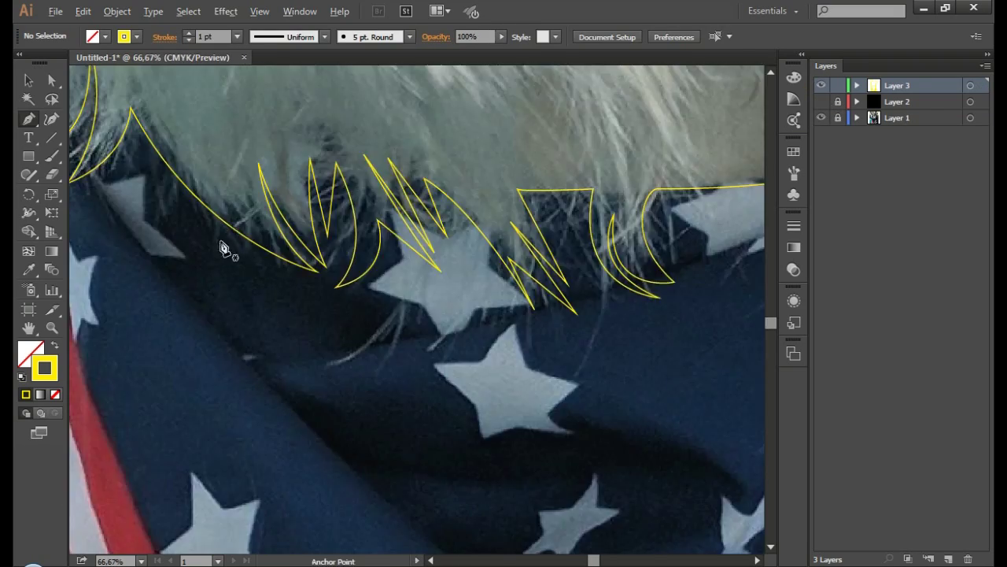
pyautogui.hotkey('ctrl', '+')
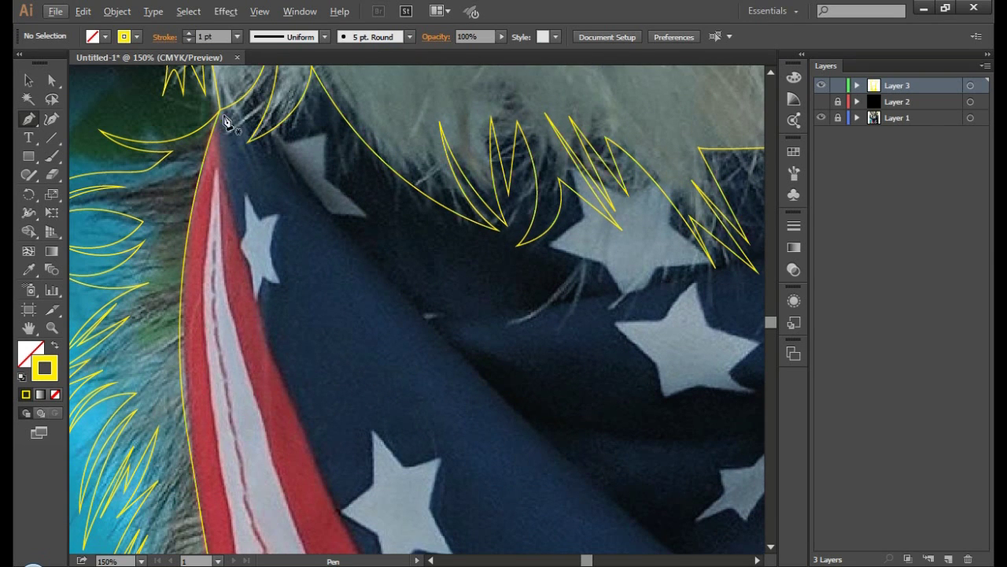
# Step: Trace a straight-segment line down the red stripe's left edge
pyautogui.click(216, 119)
pyautogui.click(244, 250)
pyautogui.click(260, 318)
pyautogui.click(282, 403)
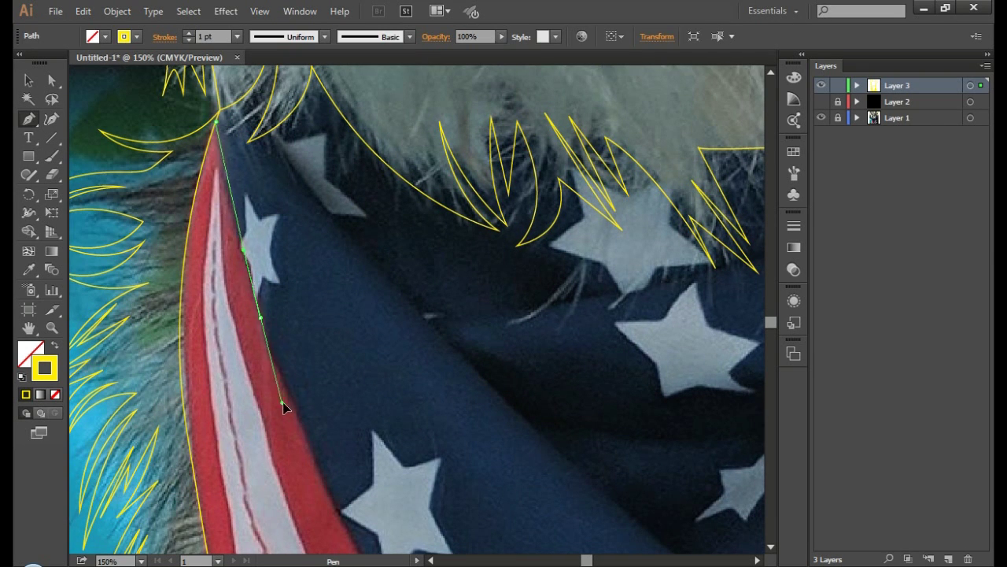
pyautogui.scroll(-5, 394, 415)
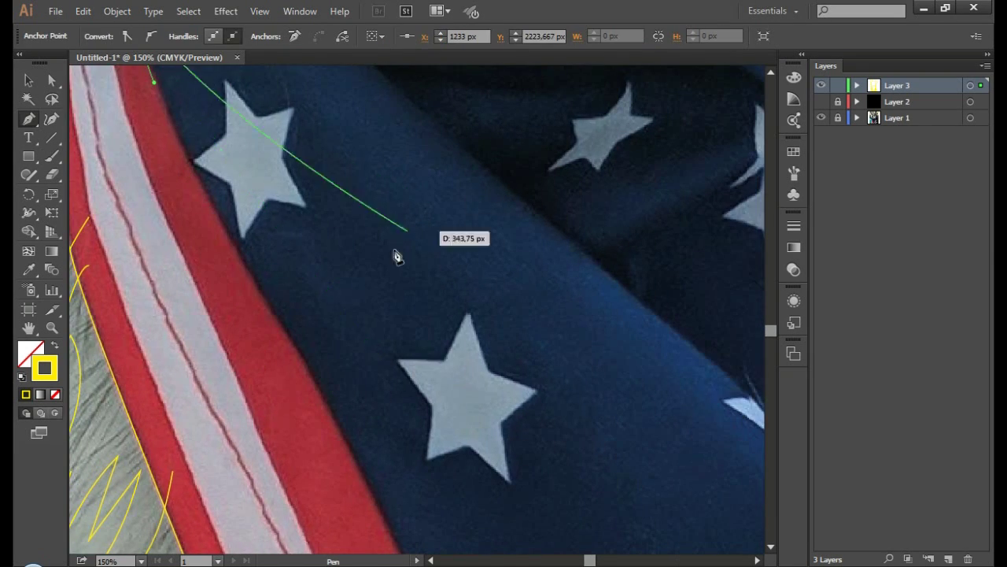
pyautogui.click(254, 277)
pyautogui.click(394, 476)
pyautogui.scroll(-3, 420, 485)
pyautogui.click(427, 512)
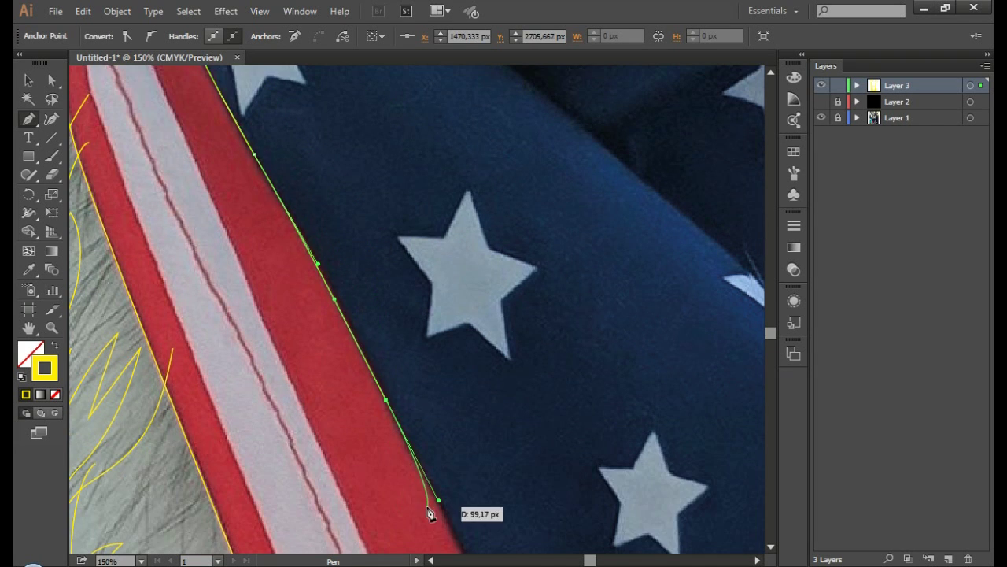
pyautogui.scroll(-5, 472, 496)
pyautogui.scroll(-5, 521, 484)
# Step: Extend the line to the bandana's V corner and curve it up the right border
pyautogui.hotkey('ctrl', '-')
pyautogui.hotkey('ctrl', '-')
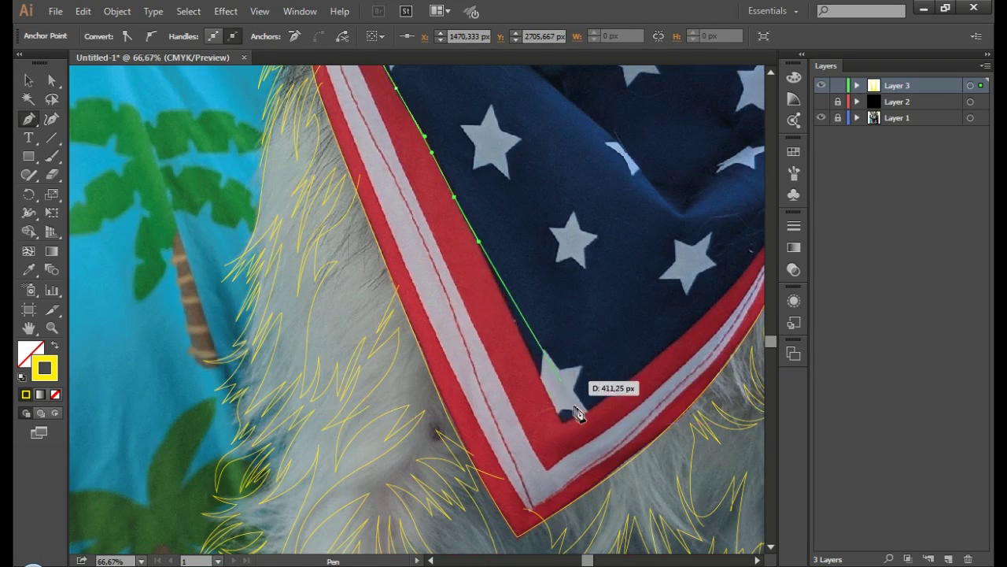
pyautogui.click(560, 424)
pyautogui.hscroll(5, 562, 421)
pyautogui.scroll(1, 569, 400)
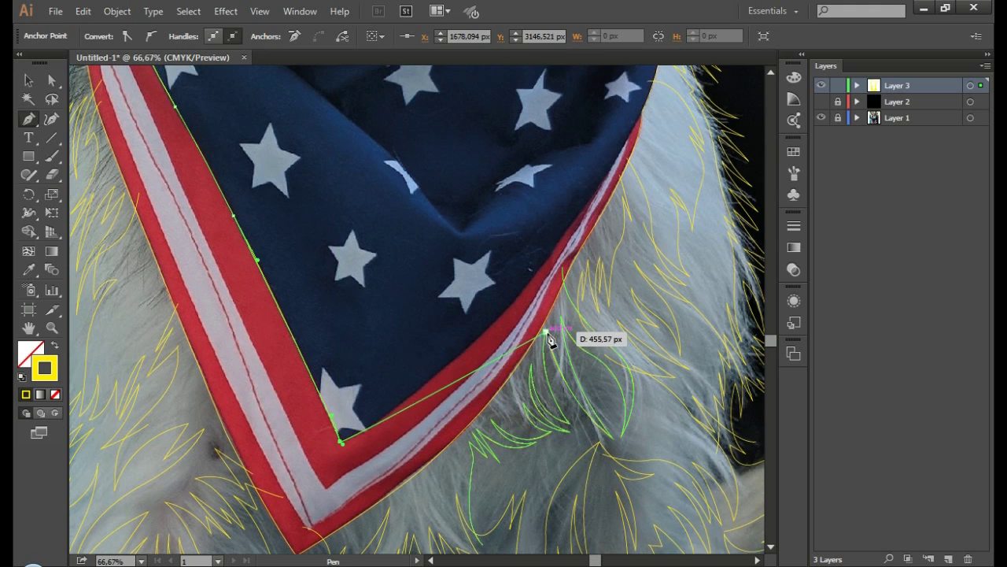
pyautogui.moveTo(511, 302); pyautogui.dragTo(567, 229)
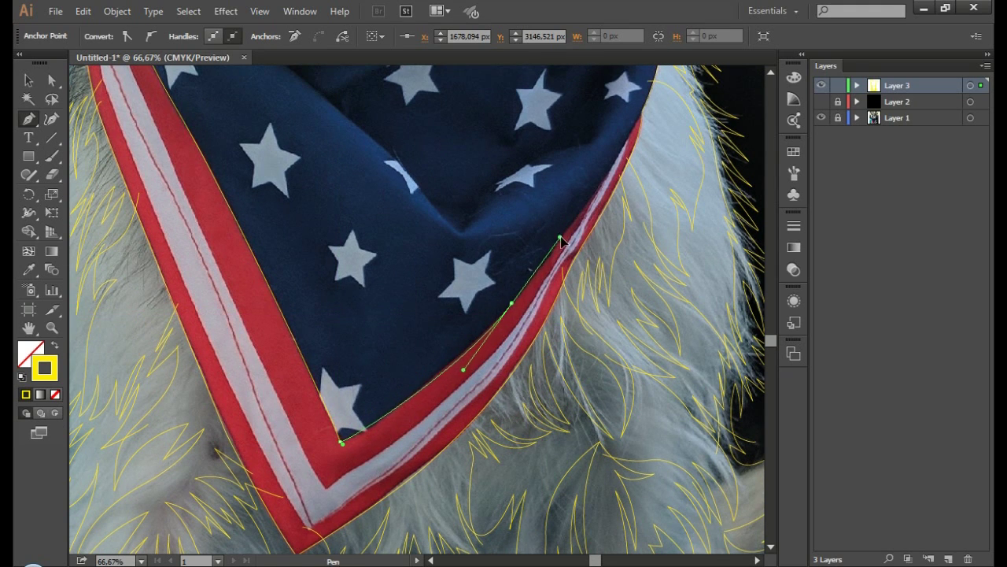
pyautogui.scroll(3, 645, 114)
pyautogui.keyDown('ctrl'); pyautogui.click(574, 288); pyautogui.keyUp('ctrl')
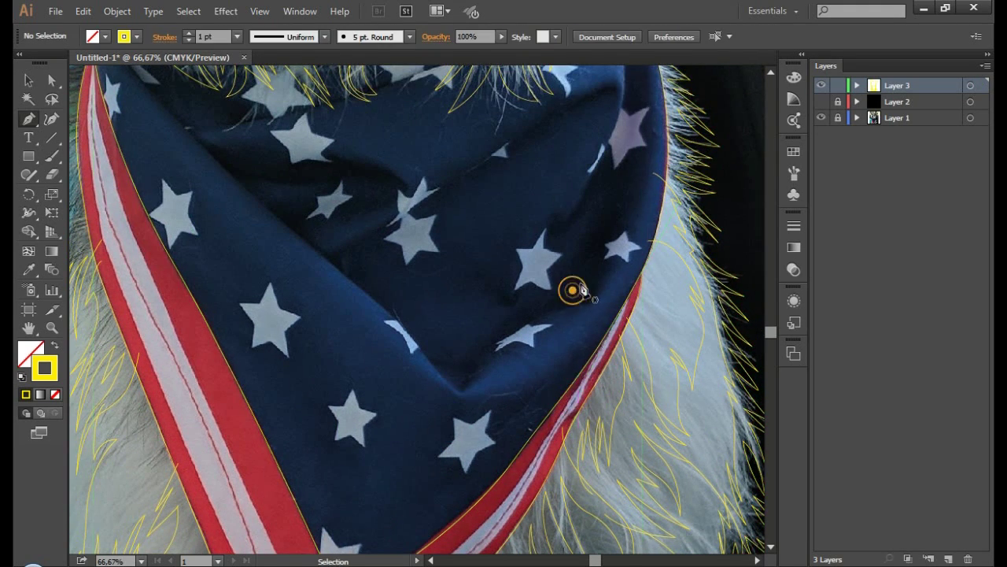
pyautogui.hscroll(-3, 268, 147)
pyautogui.scroll(2, 278, 141)
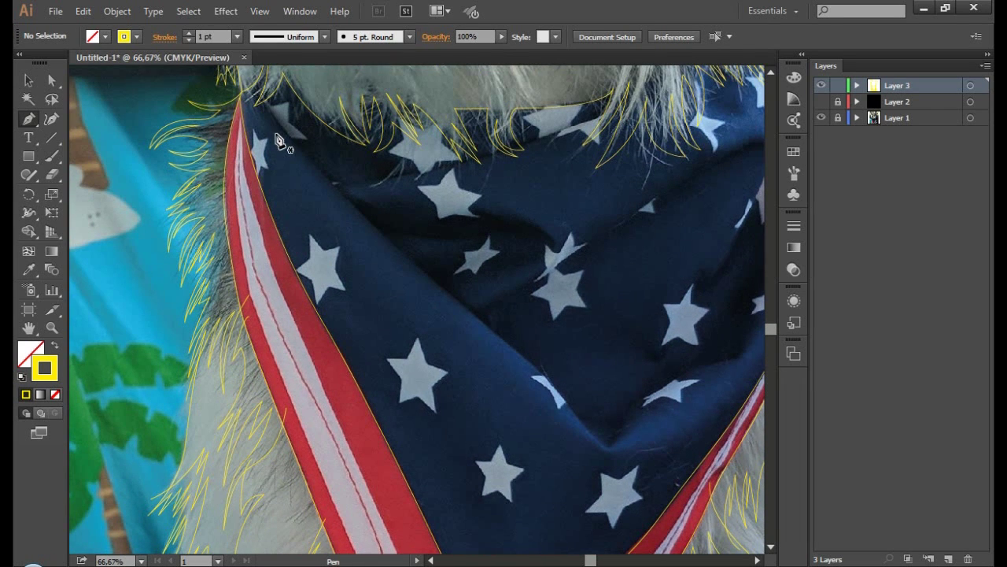
# Step: Draw a curved line down the stripe, round the V bottom, and up to the bandana's right edge
pyautogui.click(245, 107)
pyautogui.moveTo(259, 318); pyautogui.dragTo(298, 433)
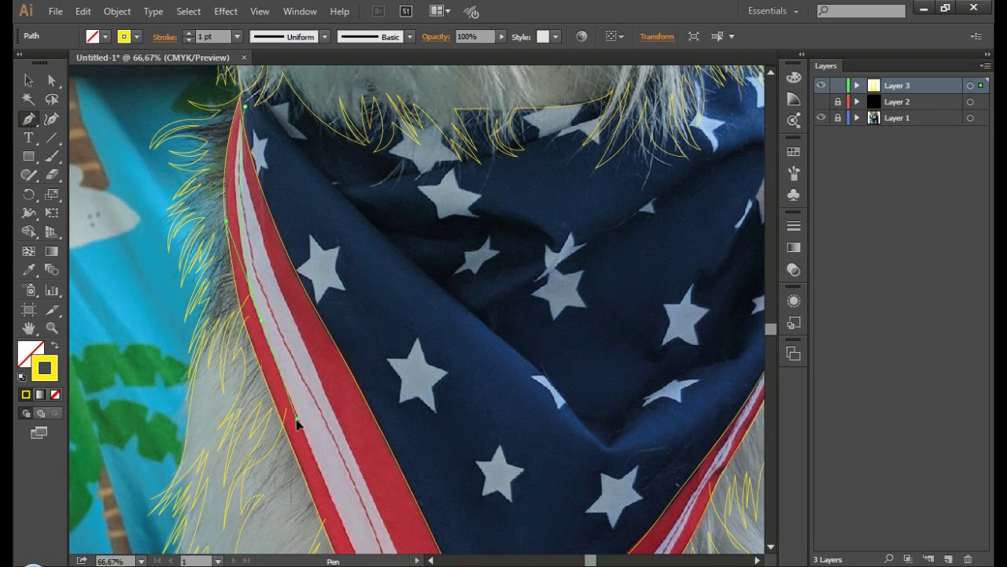
pyautogui.scroll(-6, 418, 429)
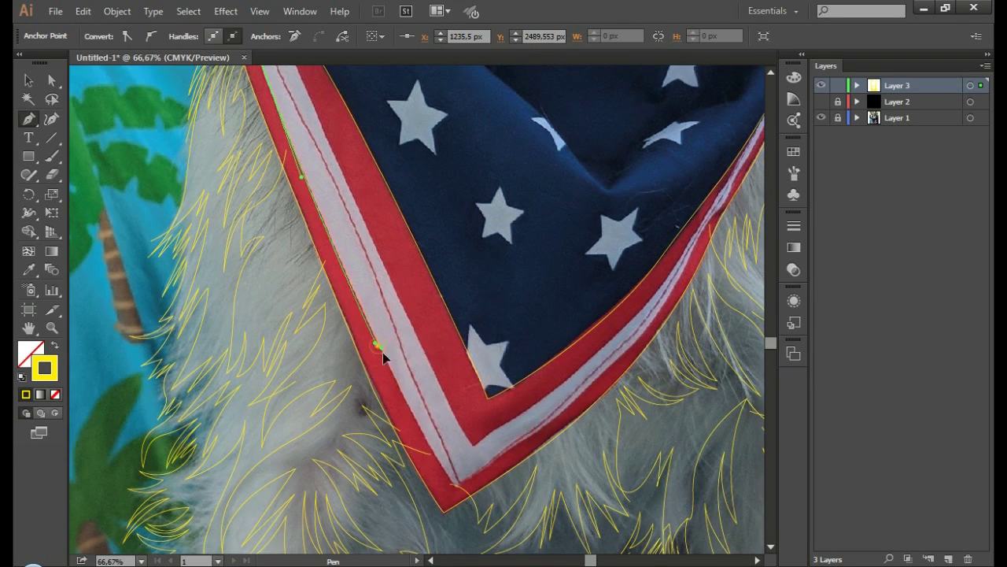
pyautogui.moveTo(382, 352); pyautogui.dragTo(395, 389)
pyautogui.moveTo(455, 494); pyautogui.dragTo(538, 432)
pyautogui.moveTo(622, 354); pyautogui.dragTo(639, 337)
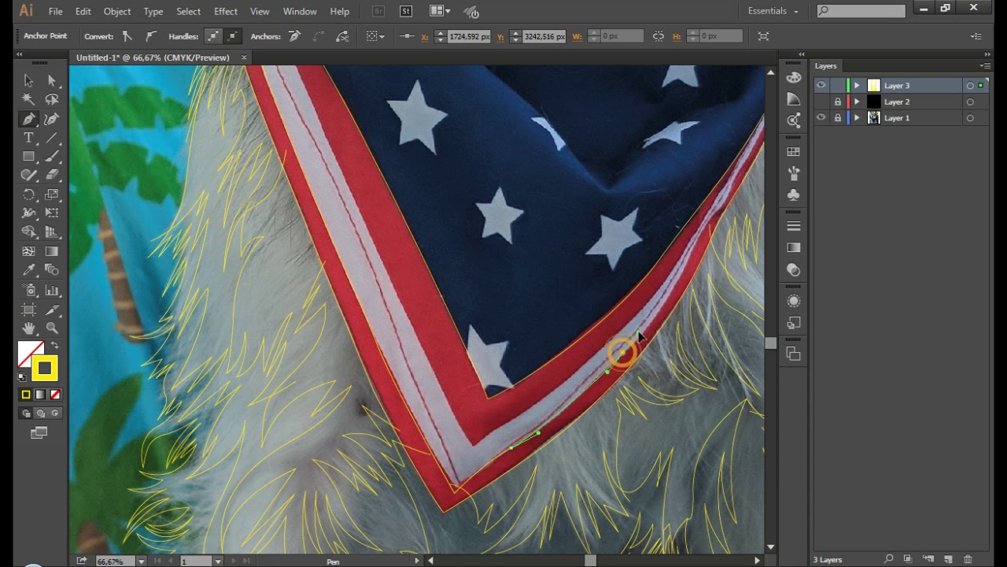
pyautogui.moveTo(726, 213); pyautogui.dragTo(600, 287)
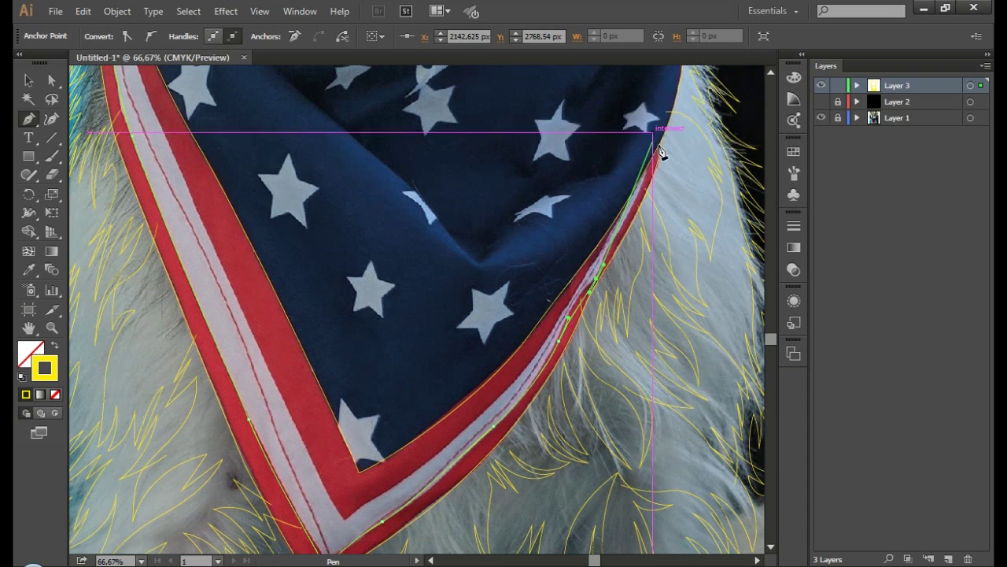
pyautogui.moveTo(642, 164); pyautogui.dragTo(644, 142)
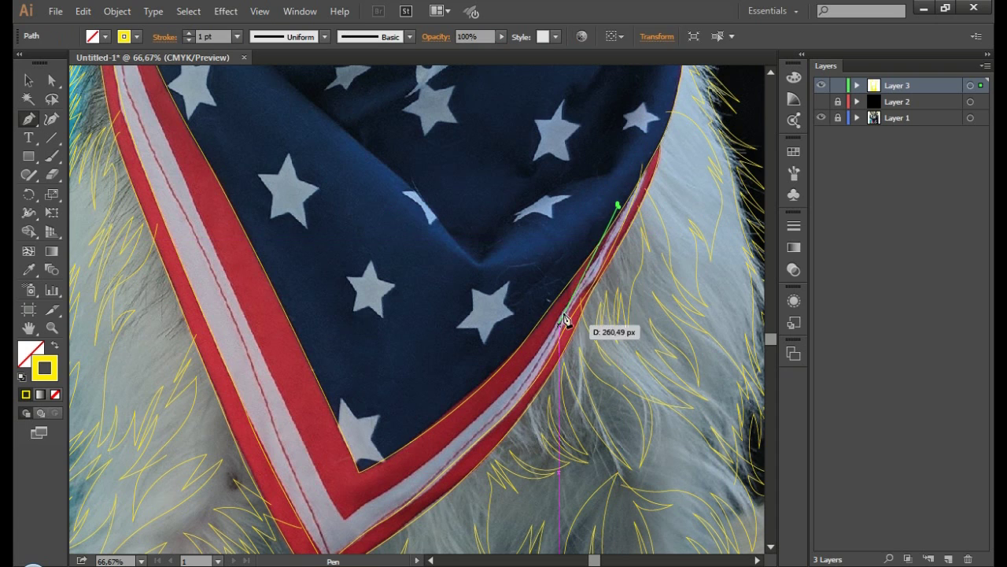
# Step: Continue the path back along the stripe and up the left side, then end it
pyautogui.moveTo(553, 334); pyautogui.dragTo(489, 417)
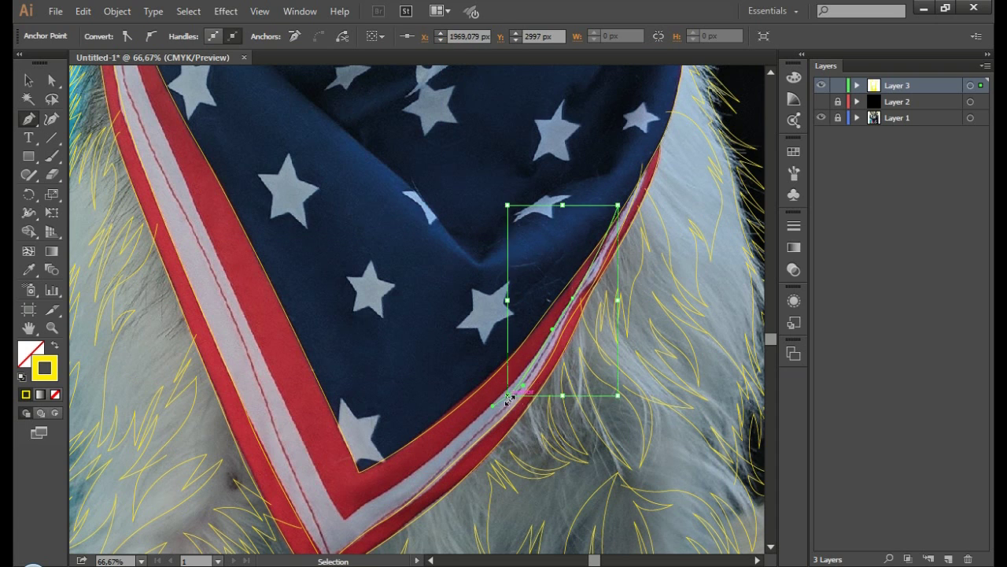
pyautogui.moveTo(403, 478); pyautogui.dragTo(388, 492)
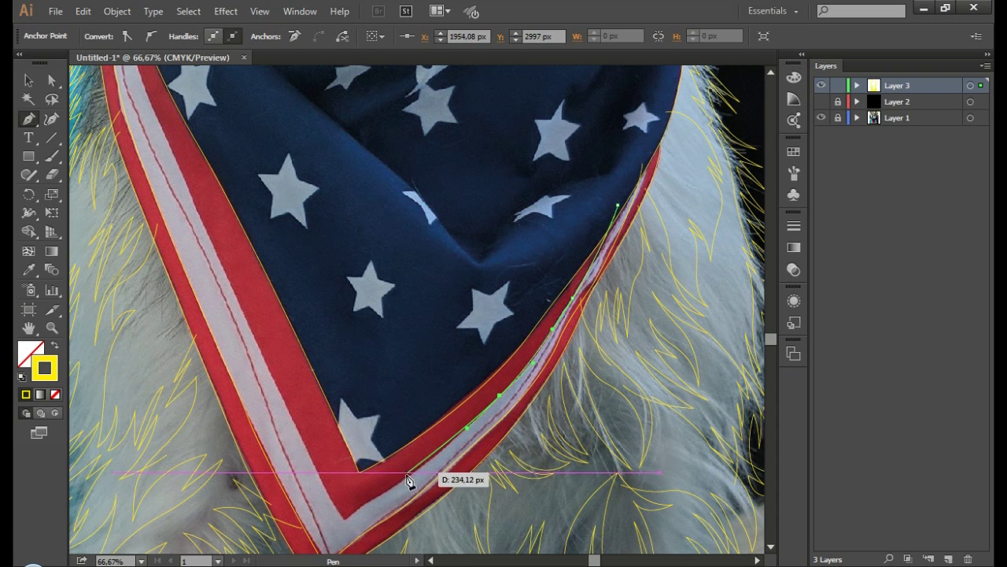
pyautogui.click(347, 520)
pyautogui.moveTo(281, 404); pyautogui.dragTo(270, 362)
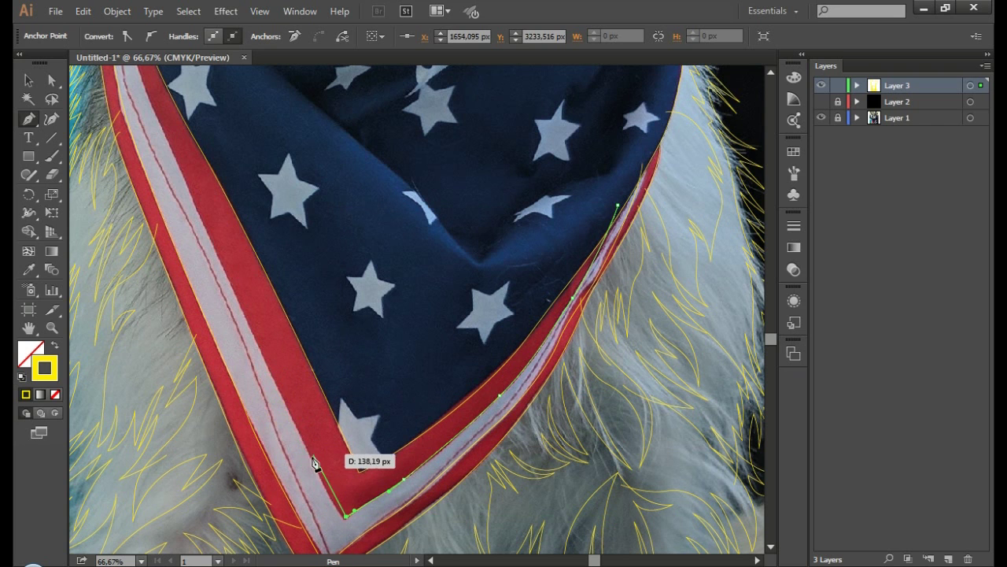
pyautogui.click(198, 213)
pyautogui.scroll(5, 191, 281)
pyautogui.hscroll(-2, 192, 281)
pyautogui.scroll(2, 191, 281)
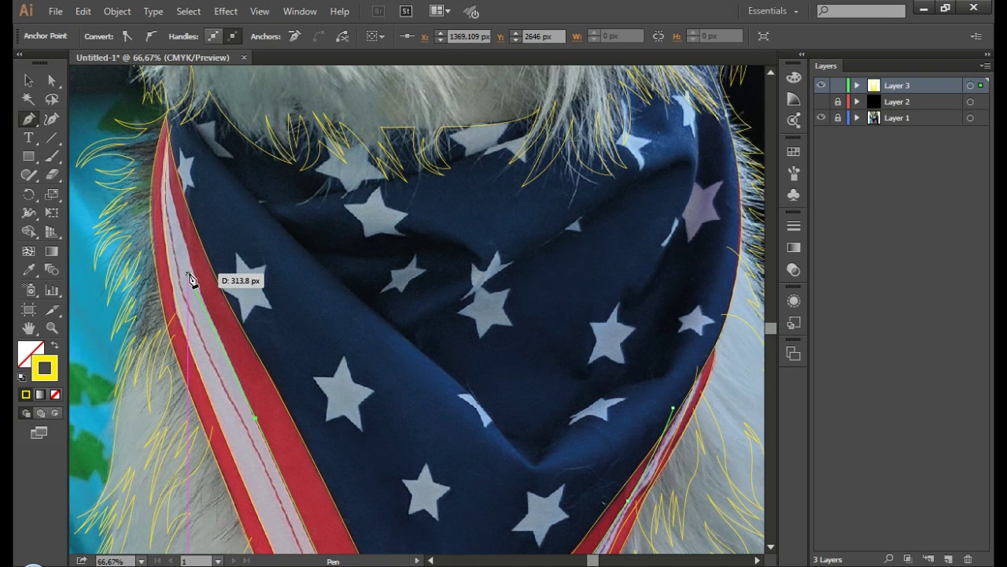
pyautogui.moveTo(172, 134); pyautogui.dragTo(186, 103)
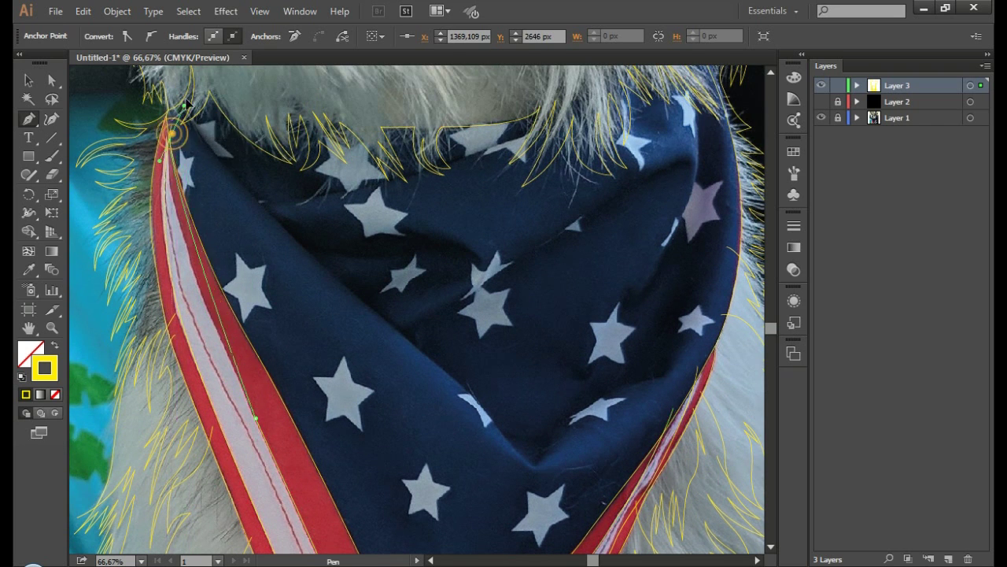
pyautogui.keyDown('ctrl'); pyautogui.click(191, 236); pyautogui.keyUp('ctrl')
# Step: Select the fur strands along the neckline, then deselect them
pyautogui.keyDown('ctrl'); pyautogui.click(150, 212); pyautogui.keyUp('ctrl')
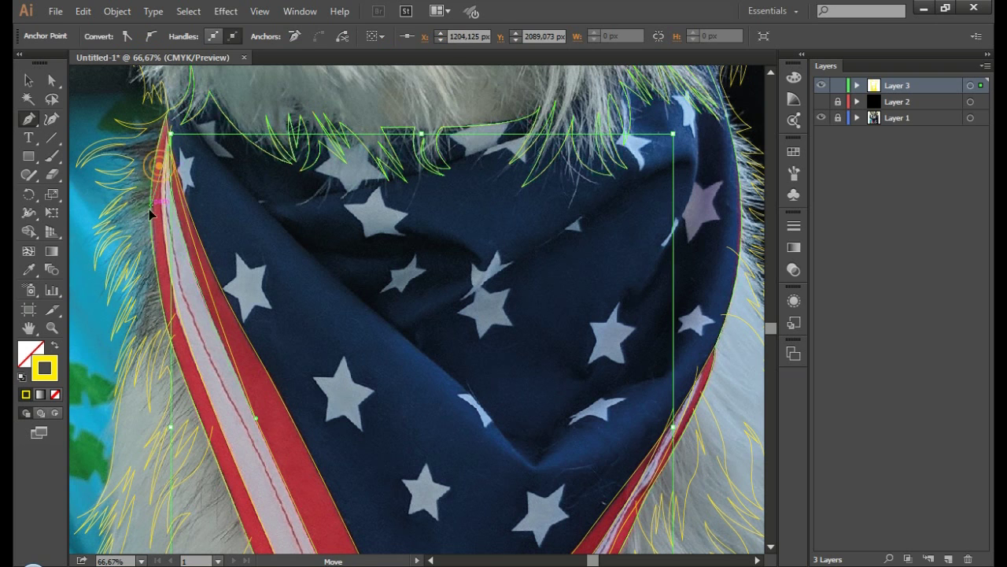
pyautogui.keyDown('ctrl'); pyautogui.click(320, 270); pyautogui.keyUp('ctrl')
pyautogui.scroll(-3, 233, 199)
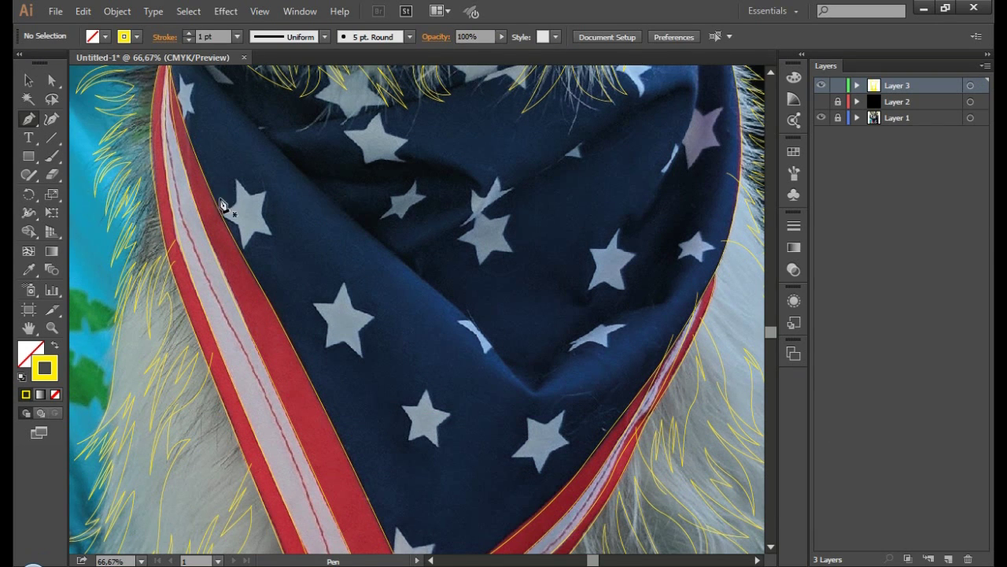
pyautogui.scroll(-5, 223, 204)
pyautogui.scroll(-1, 354, 433)
pyautogui.keyDown('alt'); pyautogui.scroll(1, 394, 472); pyautogui.keyUp('alt')
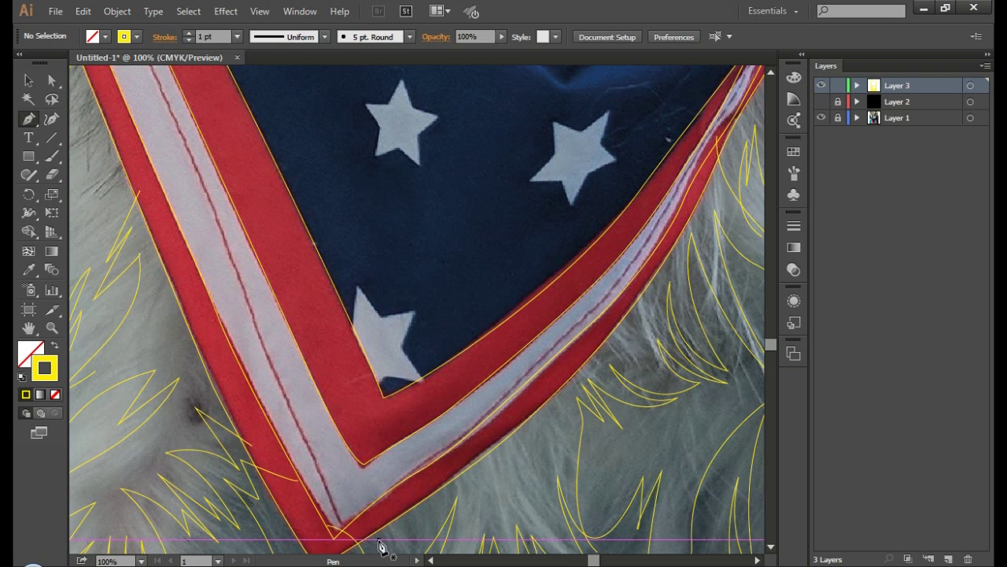
# Step: Trace the white stripe's left border upward from the V tip, deselect, and zoom in on the stars
pyautogui.moveTo(367, 525); pyautogui.dragTo(337, 511)
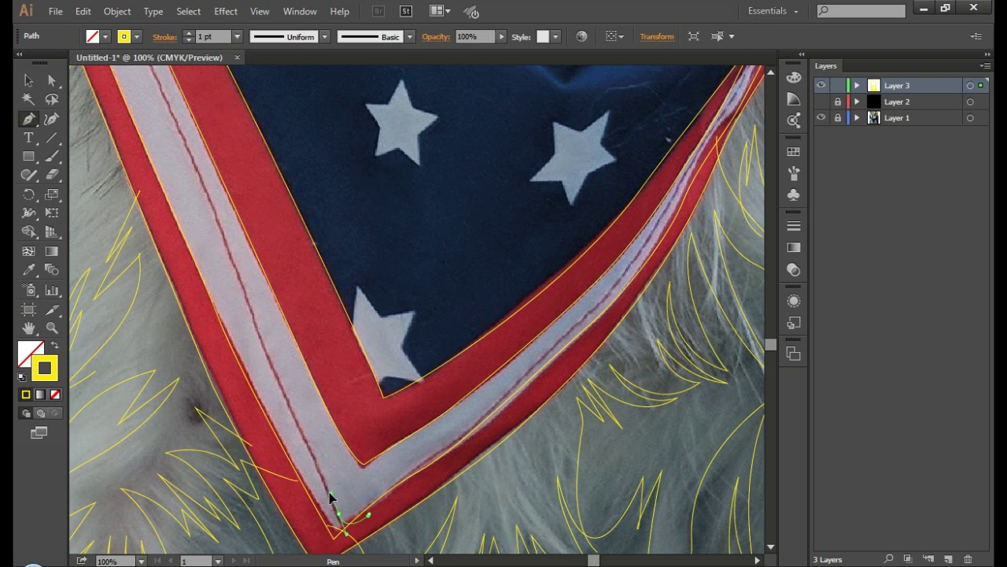
pyautogui.scroll(5, 204, 213)
pyautogui.hscroll(-3, 236, 252)
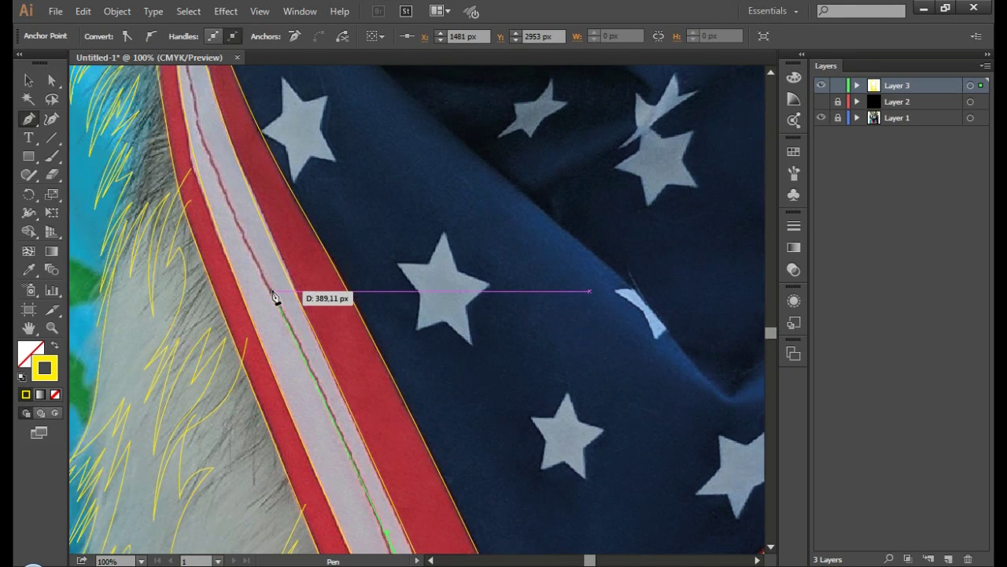
pyautogui.moveTo(247, 233); pyautogui.dragTo(225, 195)
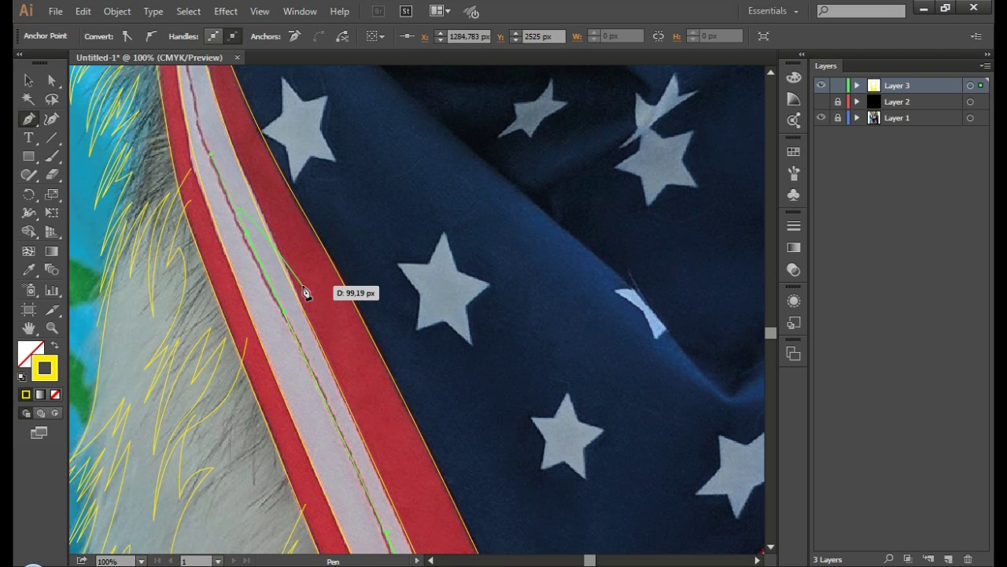
pyautogui.hotkey('ctrl', '-')
pyautogui.hotkey('ctrl', '-')
pyautogui.keyDown('ctrl'); pyautogui.click(529, 314); pyautogui.keyUp('ctrl')
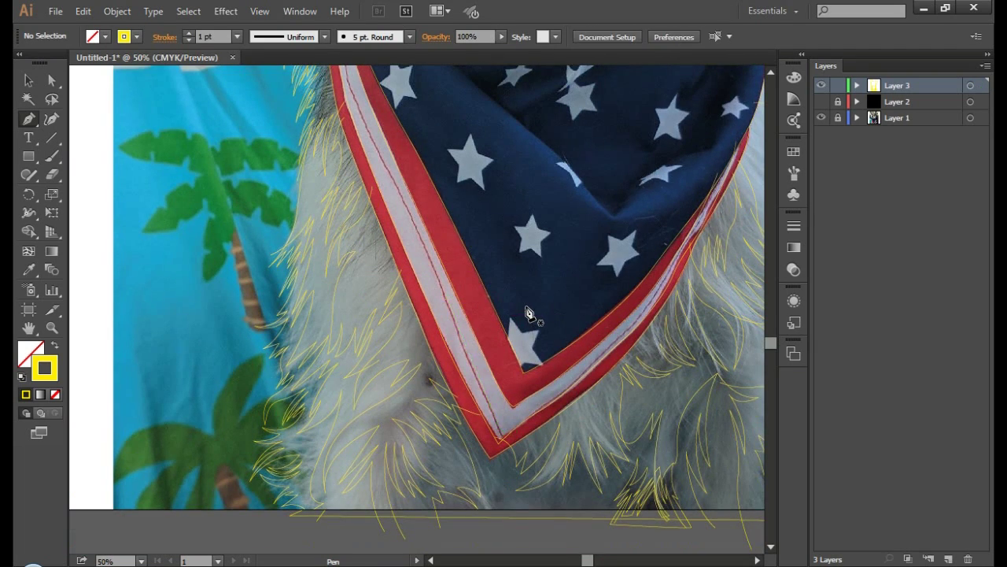
pyautogui.hotkey('ctrl', '+')
pyautogui.hotkey('ctrl', '+')
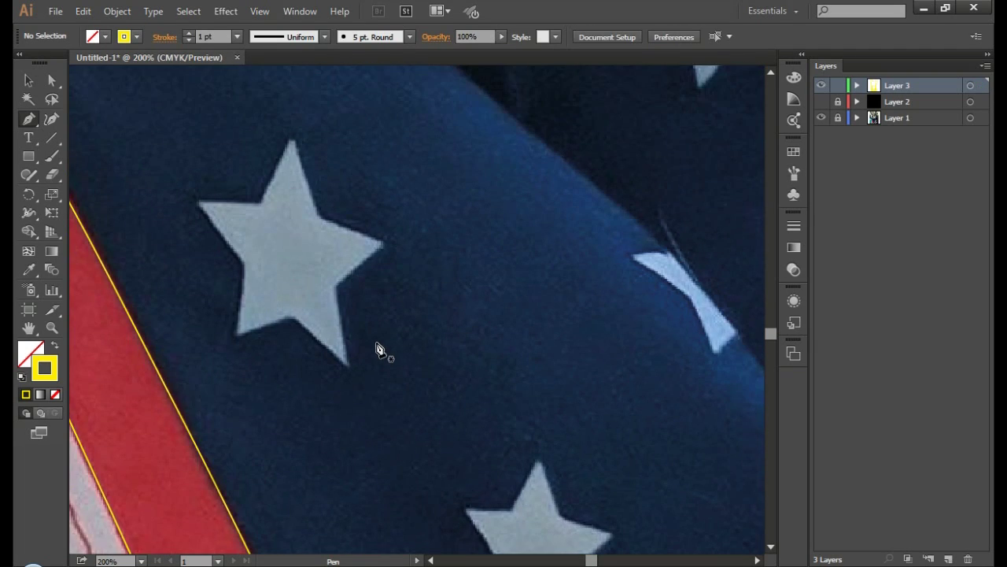
# Step: Trace the first bandana star with a closed yellow path, curving its lower-left tip
pyautogui.moveTo(288, 319)
pyautogui.mouseDown()
pyautogui.moveTo(330, 352)
pyautogui.moveTo(346, 293)
pyautogui.mouseUp()
pyautogui.click(290, 316)
pyautogui.click(292, 141)
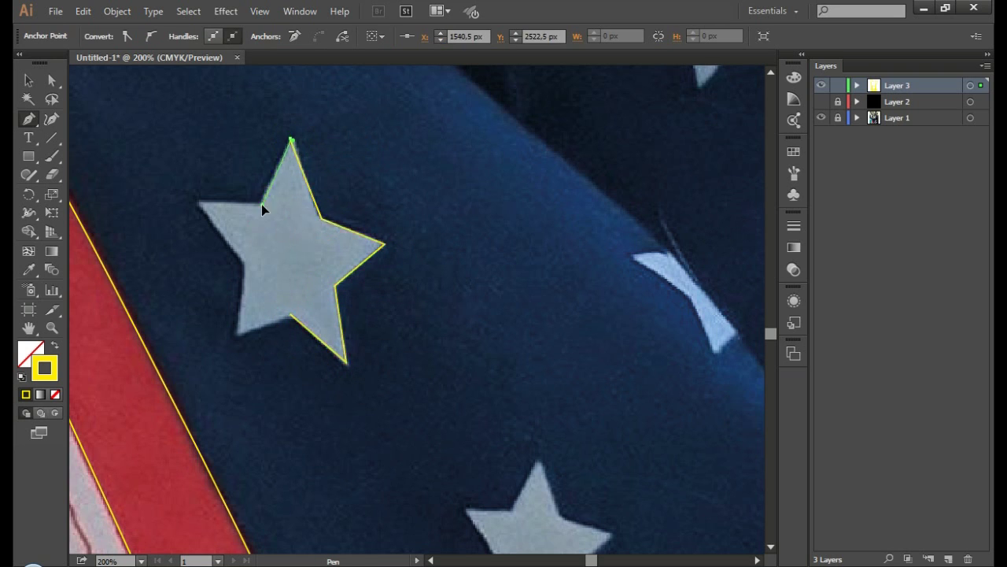
pyautogui.click(243, 265)
pyautogui.moveTo(235, 337); pyautogui.dragTo(232, 375)
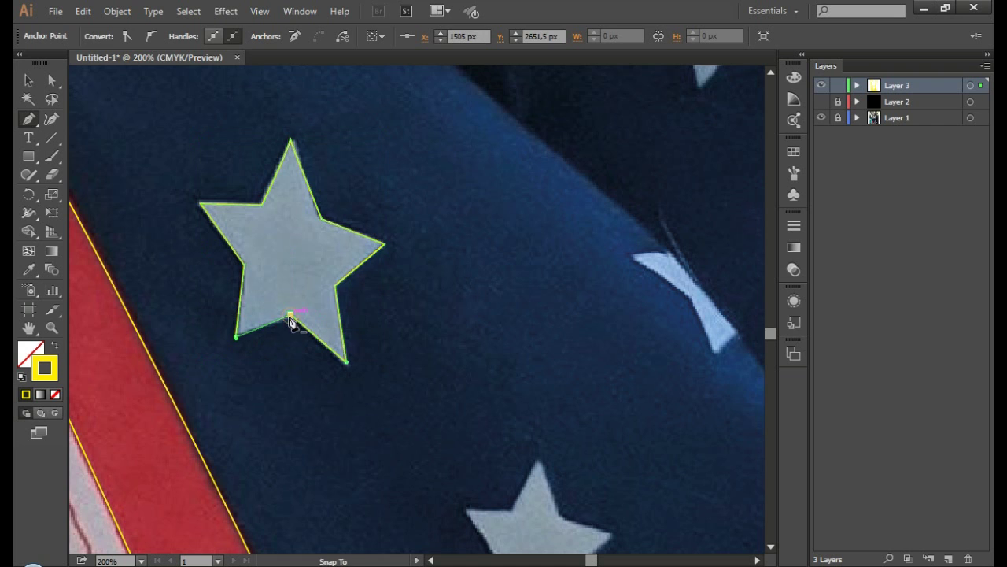
pyautogui.click(290, 315)
# Step: Outline the second star through its tips and notches, closing at the lower notch
pyautogui.scroll(-5, 576, 275)
pyautogui.hscroll(3, 576, 275)
pyautogui.click(364, 297)
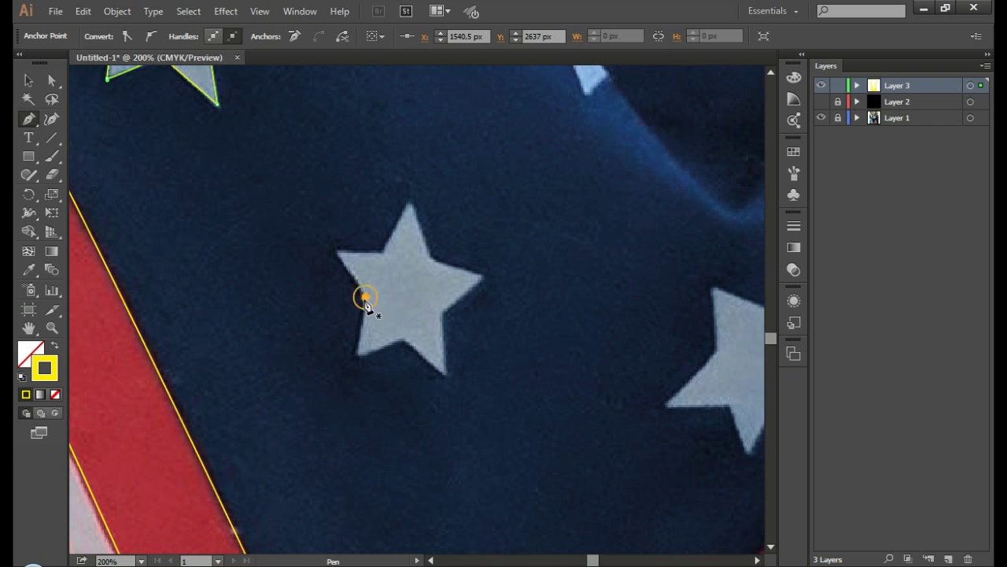
pyautogui.click(336, 253)
pyautogui.click(384, 253)
pyautogui.click(408, 202)
pyautogui.click(432, 257)
pyautogui.click(482, 276)
pyautogui.click(443, 314)
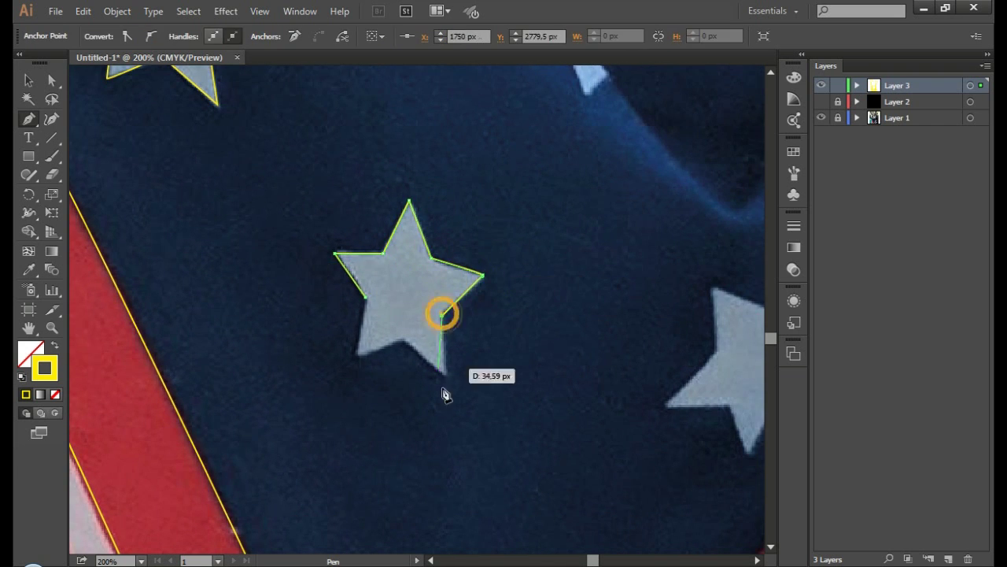
pyautogui.click(370, 300)
# Step: Trace a third star further along the blue field with a closed outline
pyautogui.hscroll(5, 551, 330)
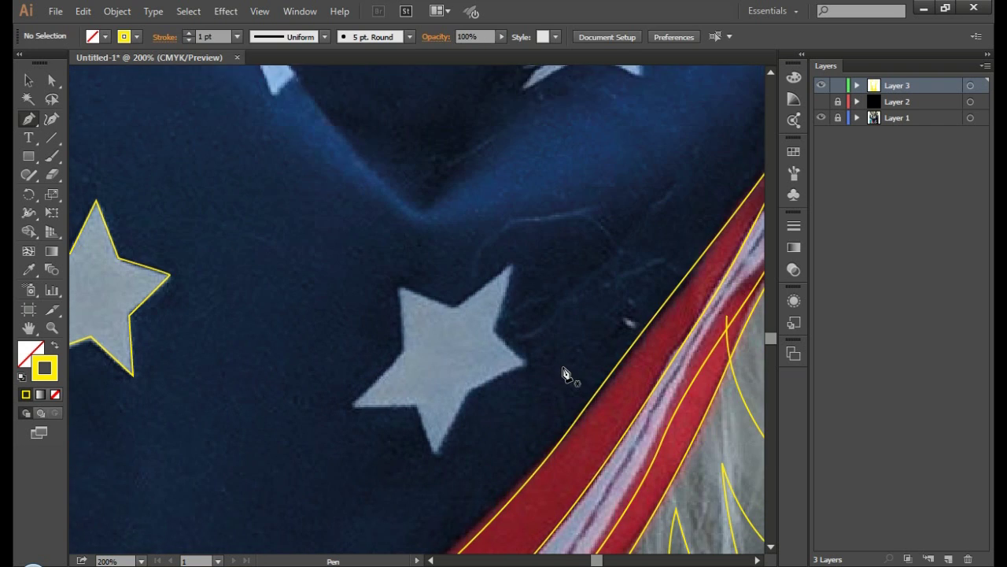
pyautogui.scroll(-2, 567, 375)
pyautogui.click(399, 244)
pyautogui.click(451, 271)
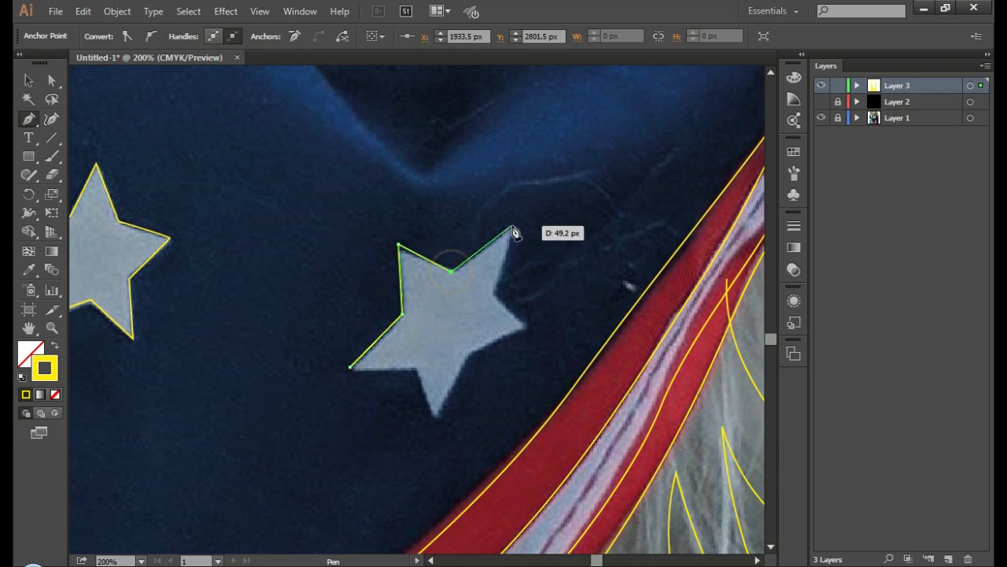
pyautogui.click(510, 228)
pyautogui.click(493, 297)
pyautogui.click(524, 327)
pyautogui.click(466, 353)
pyautogui.click(437, 415)
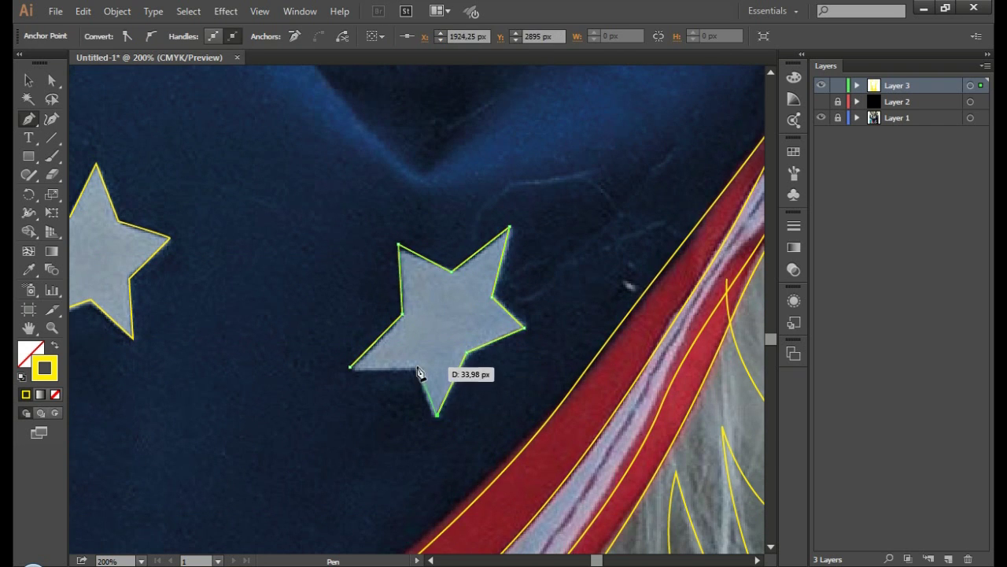
pyautogui.click(351, 366)
# Step: Outline the partly covered star tucked into the stripe corner by the V point
pyautogui.scroll(-2, 354, 276)
pyautogui.scroll(-3, 353, 276)
pyautogui.scroll(2, 229, 445)
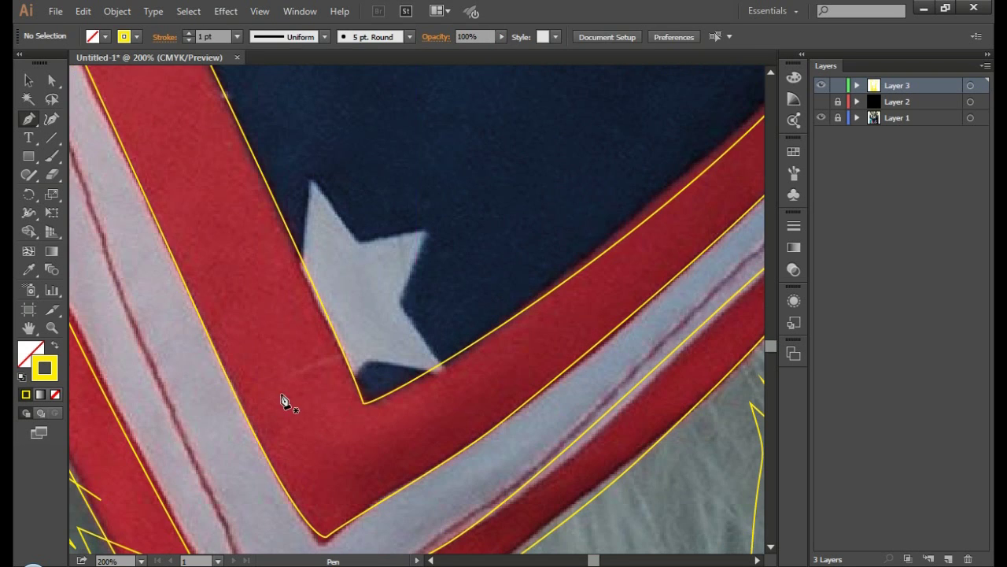
pyautogui.click(368, 356)
pyautogui.click(447, 367)
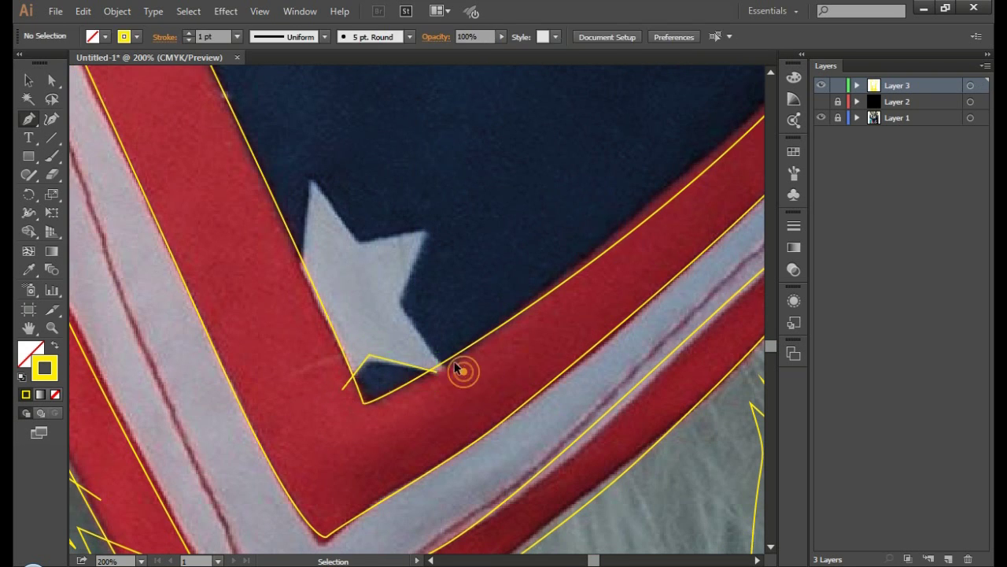
pyautogui.click(400, 301)
pyautogui.click(425, 228)
pyautogui.click(299, 275)
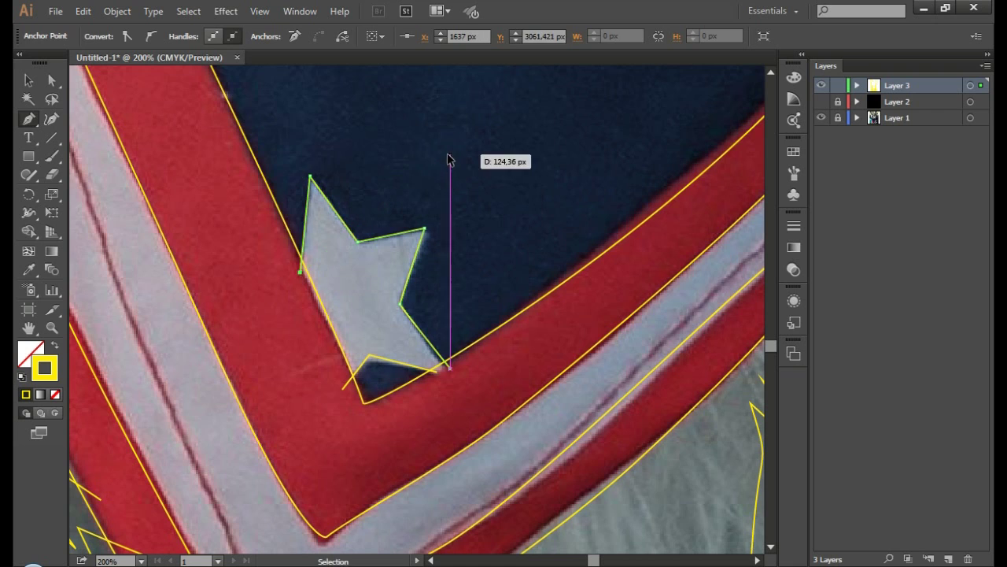
pyautogui.keyDown('ctrl'); pyautogui.click(499, 142); pyautogui.keyUp('ctrl')
pyautogui.scroll(-2, 528, 128)
pyautogui.scroll(2, 175, 163)
# Step: Trace the star beside the stripe with a closed yellow outline
pyautogui.scroll(2, 175, 162)
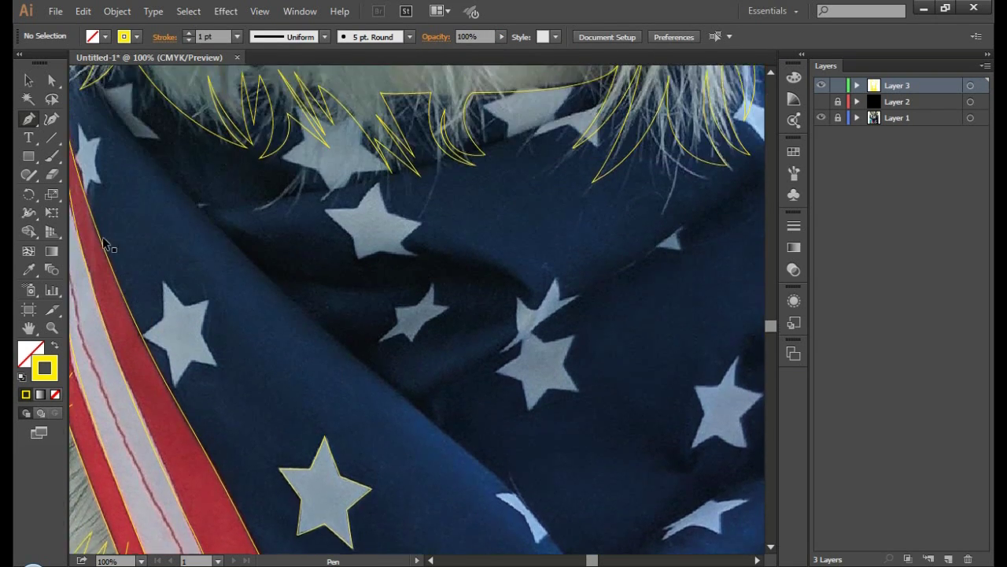
pyautogui.scroll(2, 279, 242)
pyautogui.click(277, 238)
pyautogui.click(290, 315)
pyautogui.click(326, 261)
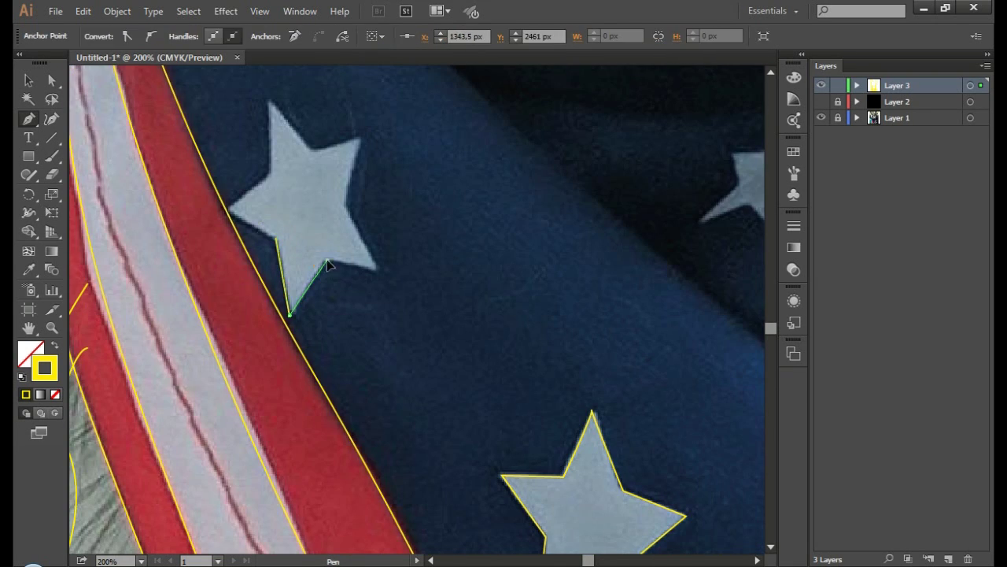
pyautogui.click(359, 141)
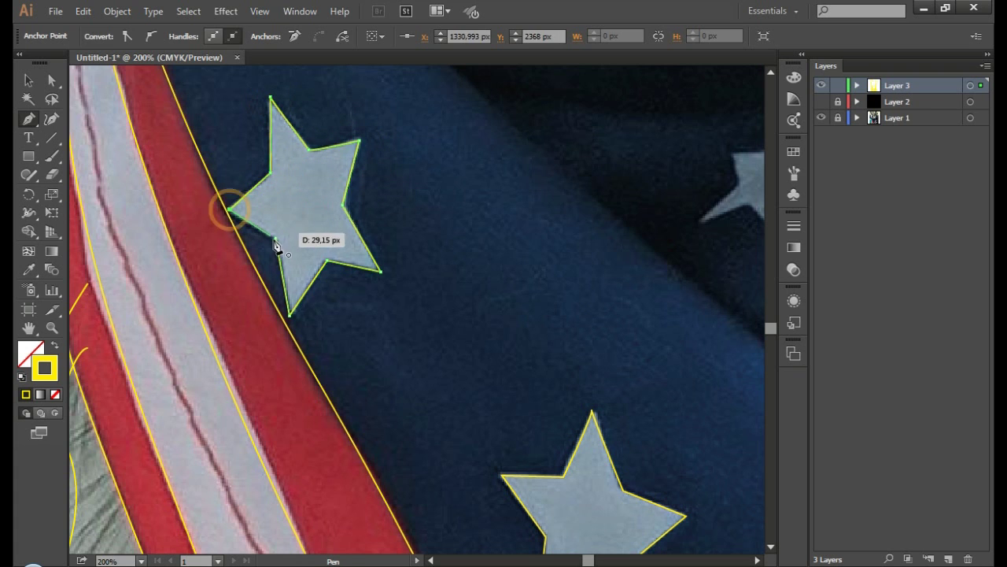
pyautogui.click(227, 209)
pyautogui.keyDown('ctrl'); pyautogui.click(450, 223); pyautogui.keyUp('ctrl')
# Step: Outline the star along the left stripe with a six-point closed path
pyautogui.scroll(-2, 449, 223)
pyautogui.scroll(2, 226, 264)
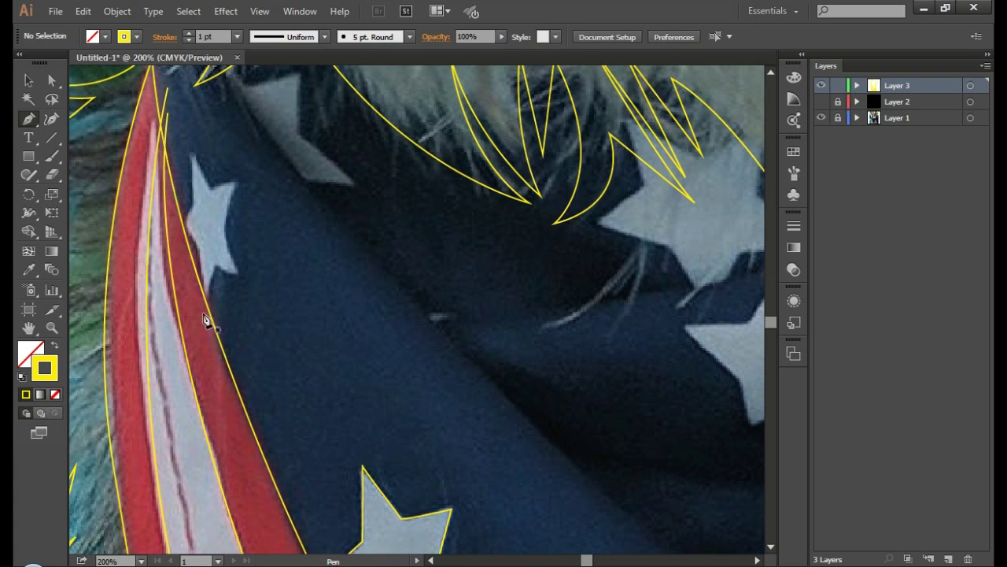
pyautogui.click(203, 315)
pyautogui.click(245, 275)
pyautogui.click(224, 228)
pyautogui.click(234, 181)
pyautogui.click(193, 146)
pyautogui.click(191, 201)
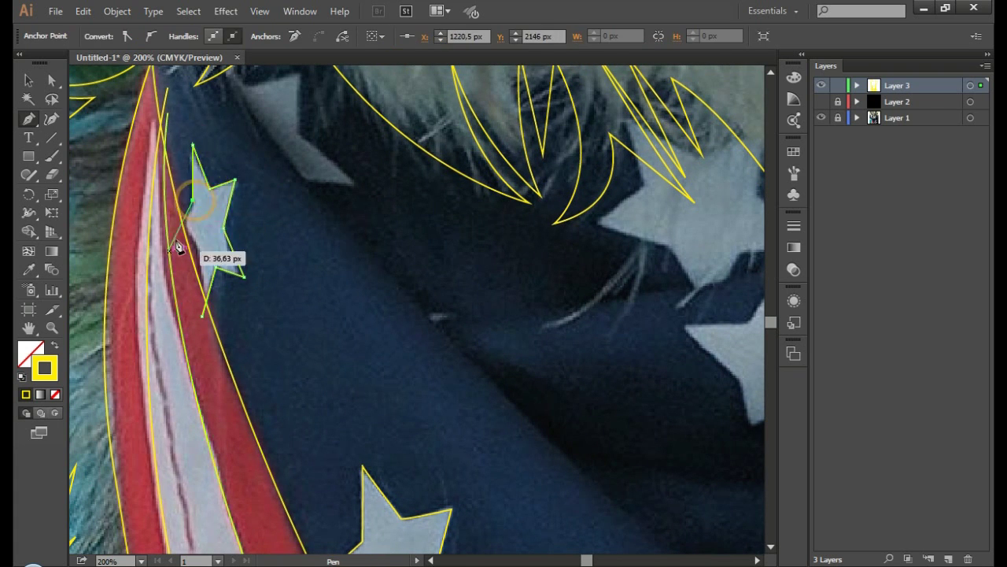
pyautogui.click(203, 303)
pyautogui.keyDown('ctrl'); pyautogui.click(295, 310); pyautogui.keyUp('ctrl')
# Step: Trace the visible corners of the star partly hidden by the chin fur
pyautogui.scroll(3, 218, 226)
pyautogui.hscroll(2, 218, 225)
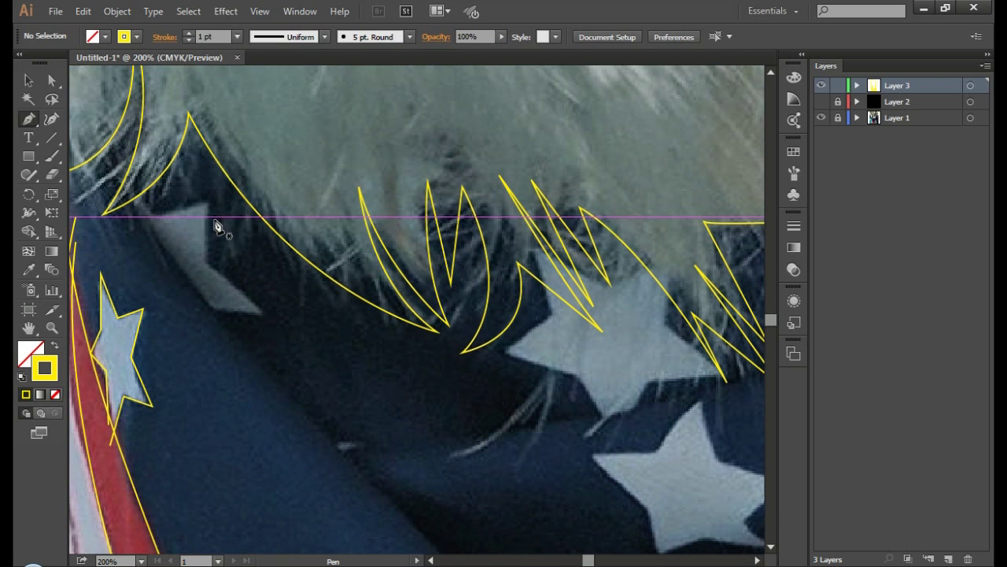
pyautogui.click(132, 193)
pyautogui.click(211, 310)
pyautogui.click(266, 310)
pyautogui.click(203, 264)
pyautogui.click(209, 198)
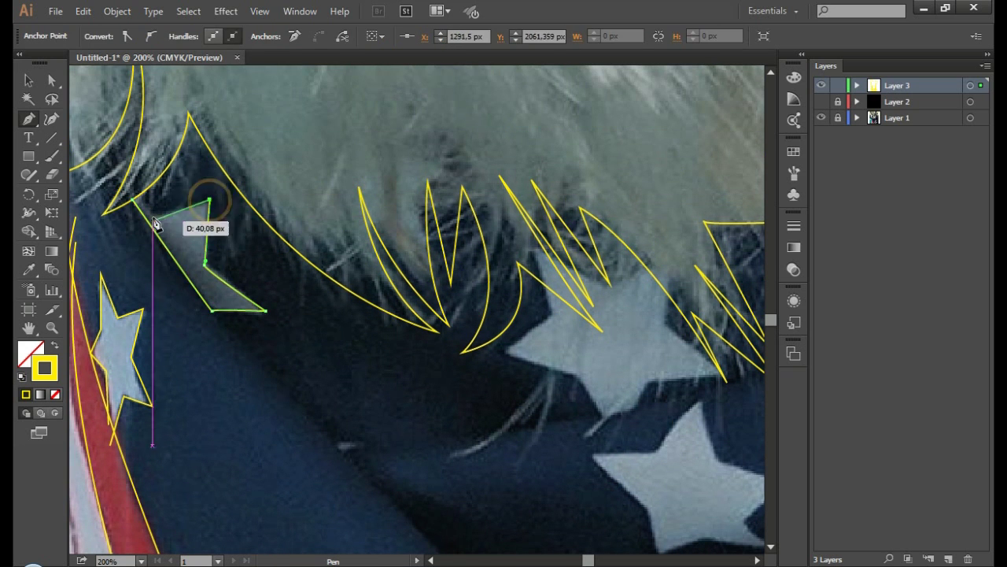
pyautogui.click(132, 193)
pyautogui.keyDown('ctrl'); pyautogui.click(284, 330); pyautogui.keyUp('ctrl')
# Step: Outline the star tucked under the fur with a closed path
pyautogui.hscroll(3, 284, 331)
pyautogui.scroll(-2, 277, 195)
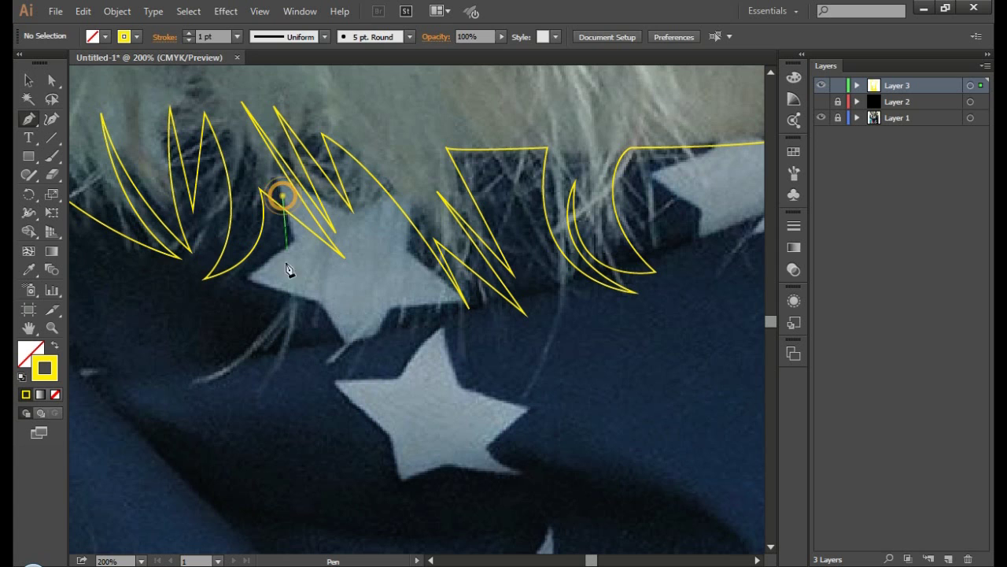
pyautogui.click(292, 240)
pyautogui.click(340, 343)
pyautogui.click(388, 311)
pyautogui.click(458, 301)
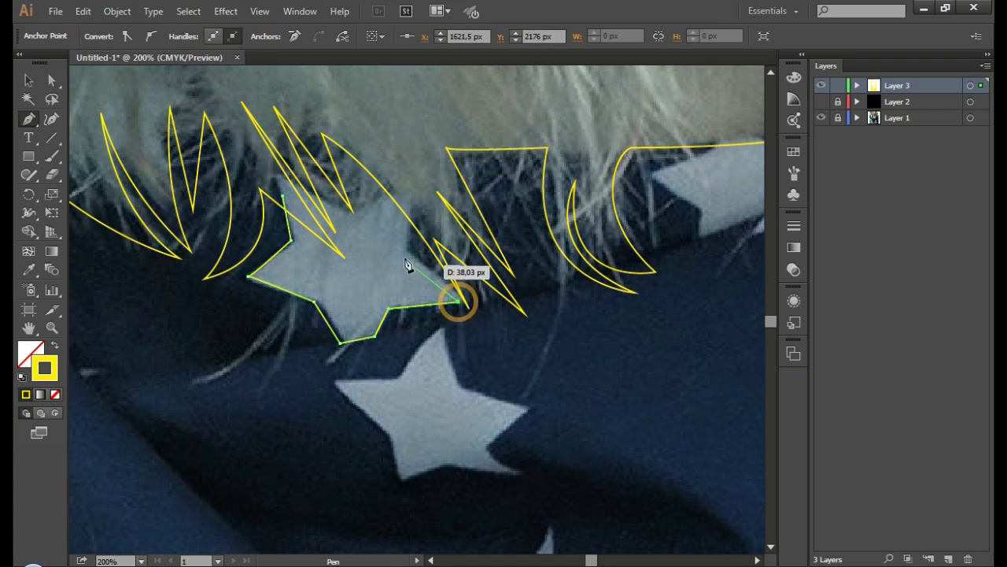
pyautogui.click(407, 240)
pyautogui.click(407, 201)
pyautogui.click(392, 185)
pyautogui.keyDown('ctrl'); pyautogui.click(303, 169); pyautogui.keyUp('ctrl')
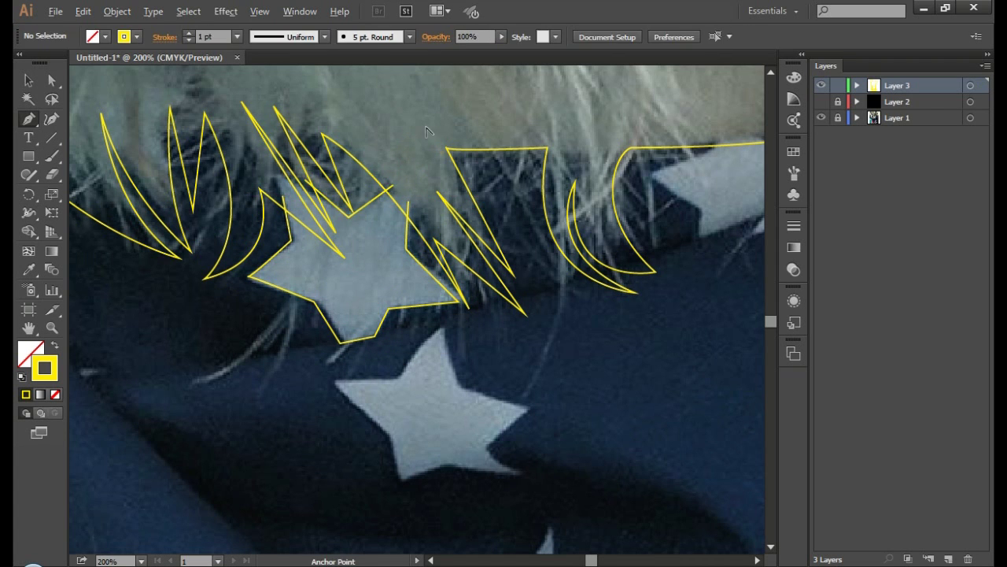
# Step: Trace the star below the fur fringe and finish its outline
pyautogui.scroll(-5, 375, 177)
pyautogui.scroll(4, 375, 177)
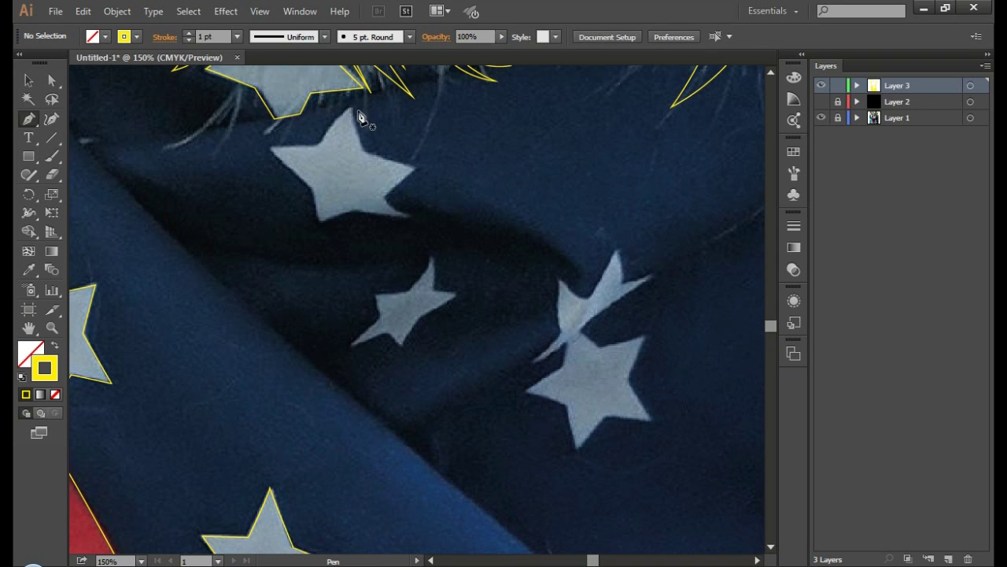
pyautogui.click(353, 106)
pyautogui.click(415, 168)
pyautogui.click(384, 199)
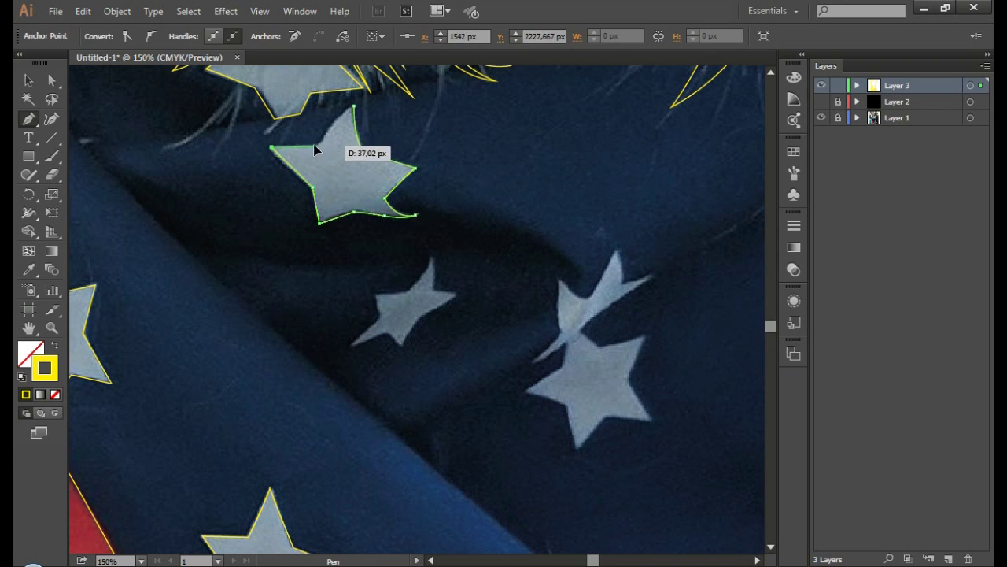
pyautogui.keyDown('ctrl'); pyautogui.click(427, 142); pyautogui.keyUp('ctrl')
pyautogui.scroll(-2, 477, 225)
# Step: Outline the star partly hidden by fur at the bandana's edge
pyautogui.scroll(1, 477, 225)
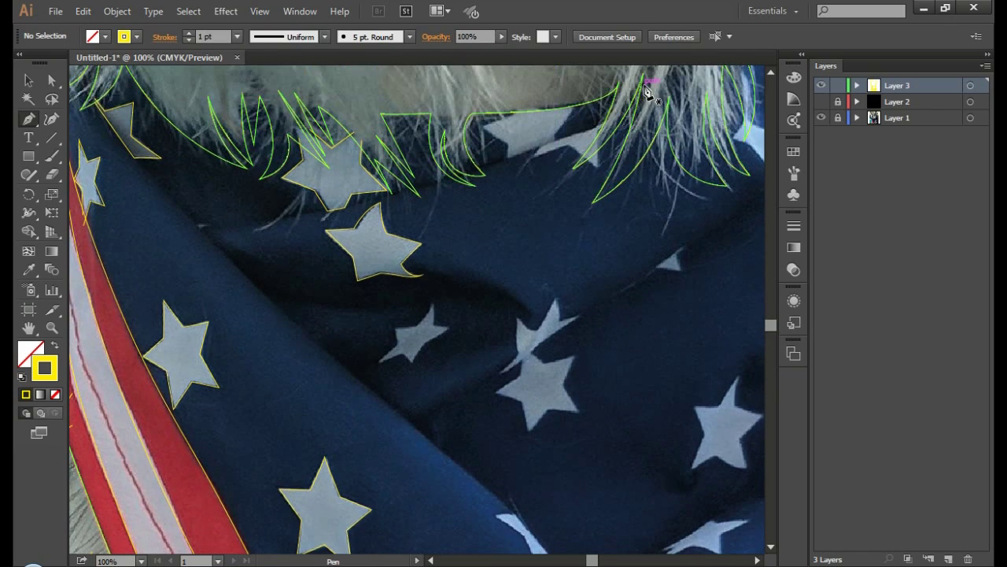
pyautogui.scroll(1, 599, 131)
pyautogui.scroll(5, 450, 81)
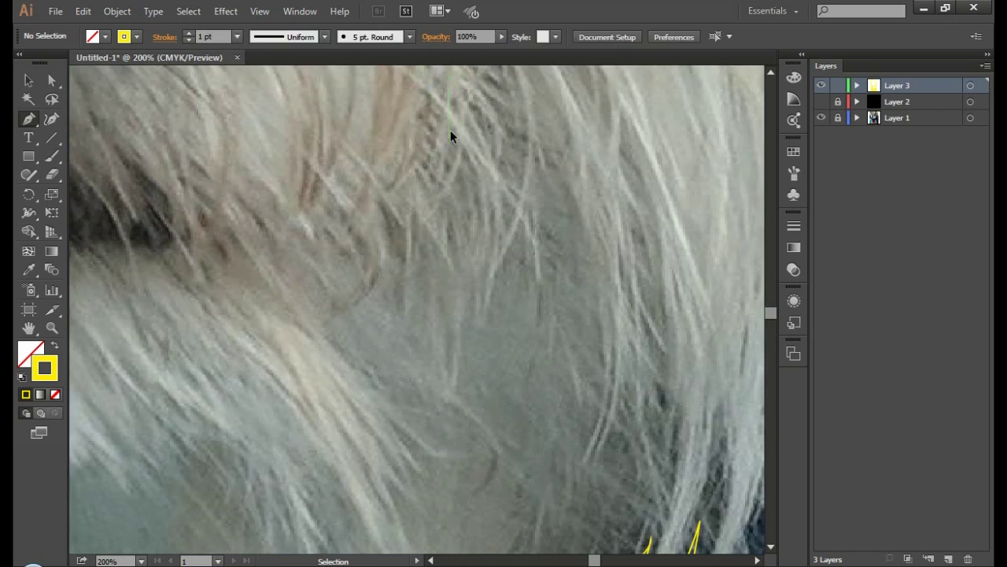
pyautogui.scroll(-2, 450, 130)
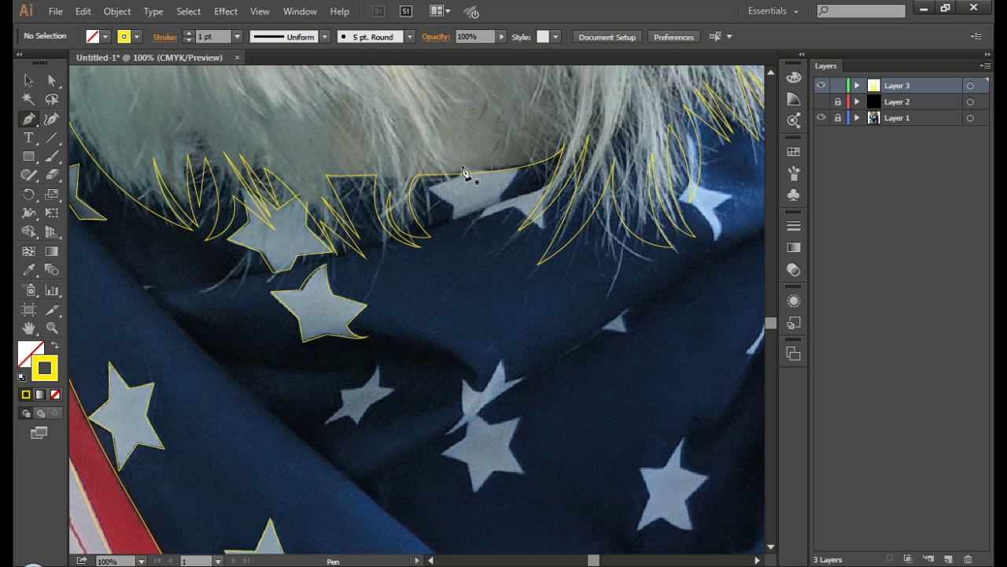
pyautogui.moveTo(463, 170); pyautogui.dragTo(457, 210)
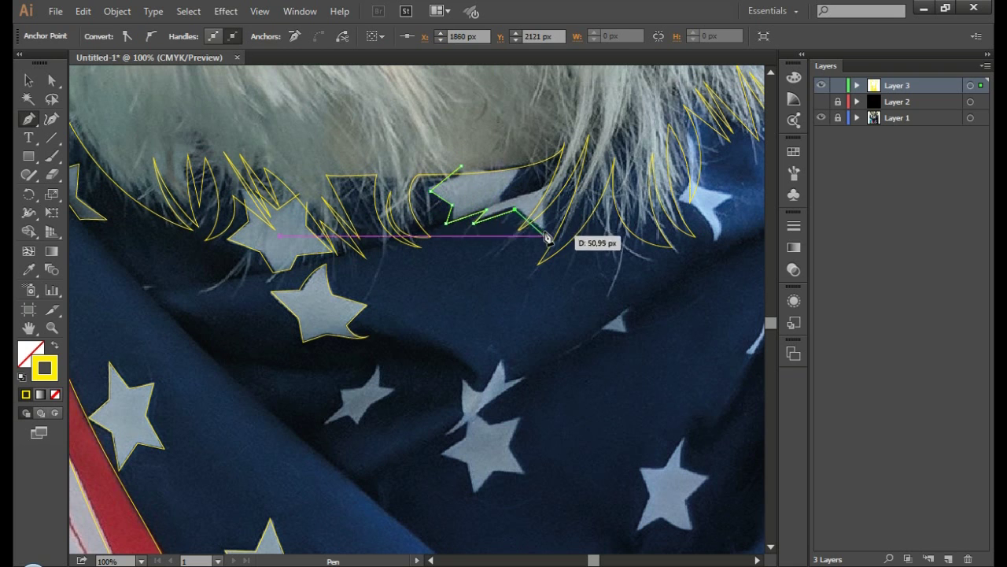
pyautogui.moveTo(547, 238); pyautogui.dragTo(517, 197)
pyautogui.keyDown('ctrl'); pyautogui.click(509, 286); pyautogui.keyUp('ctrl')
pyautogui.scroll(-3, 512, 277)
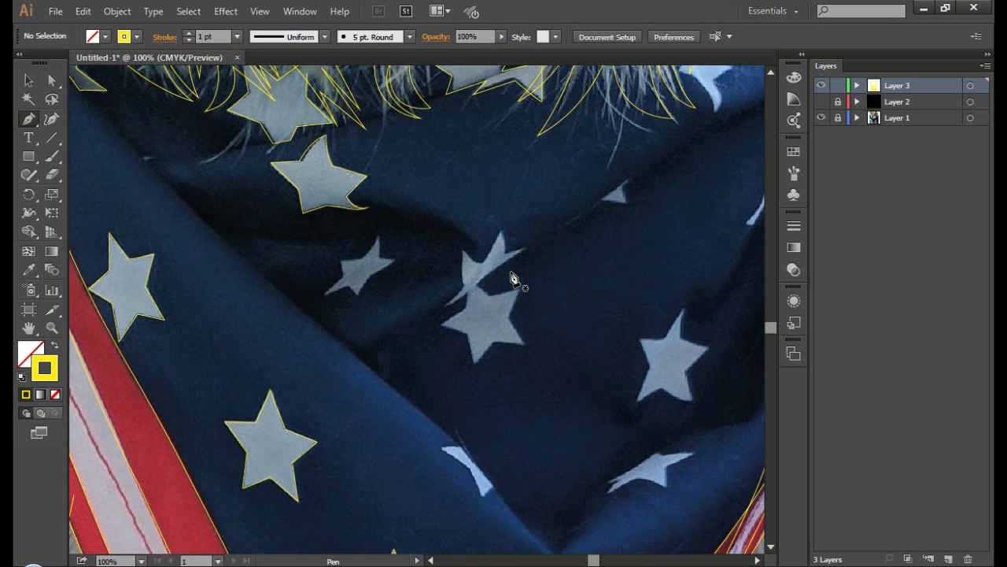
# Step: Trace the small star's outline, curving along its lower edge
pyautogui.click(397, 260)
pyautogui.click(379, 233)
pyautogui.click(361, 260)
pyautogui.click(338, 259)
pyautogui.click(344, 277)
pyautogui.moveTo(325, 295); pyautogui.dragTo(354, 300)
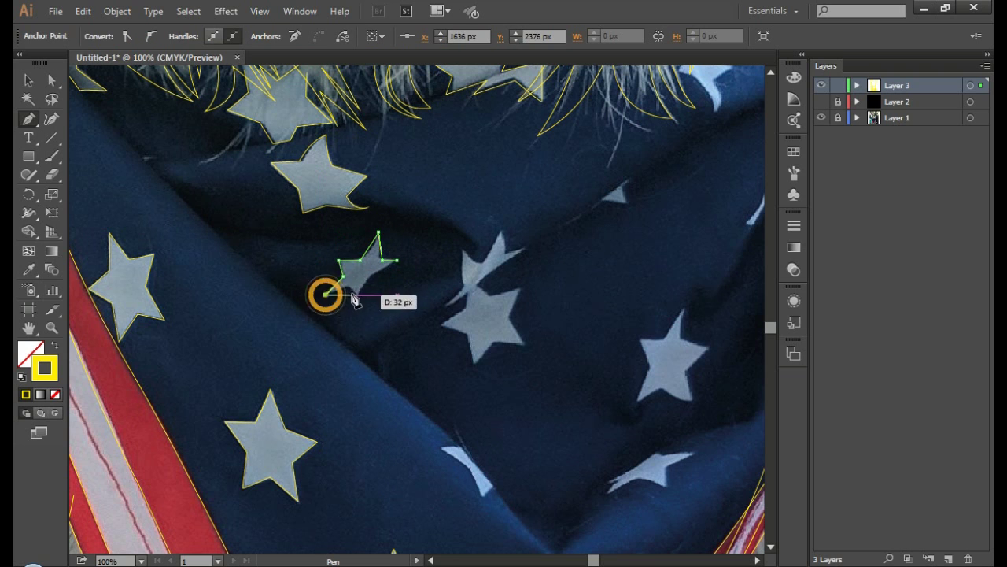
# Step: Outline the centre star and its overlapping neighbour as a closed path
pyautogui.click(440, 325)
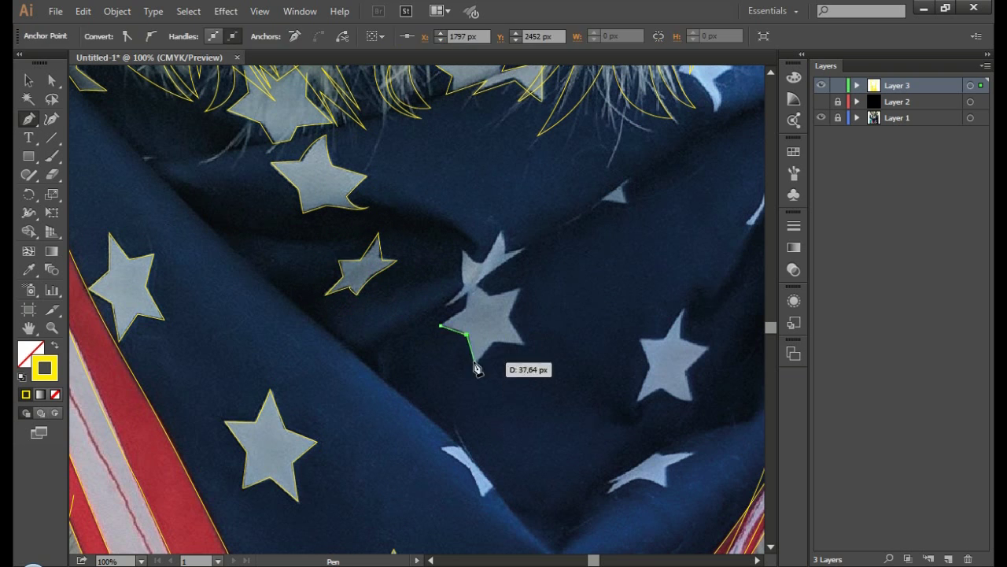
pyautogui.click(473, 361)
pyautogui.click(525, 343)
pyautogui.click(520, 288)
pyautogui.click(490, 294)
pyautogui.click(475, 286)
pyautogui.click(525, 253)
pyautogui.keyDown('ctrl'); pyautogui.click(497, 244); pyautogui.keyUp('ctrl')
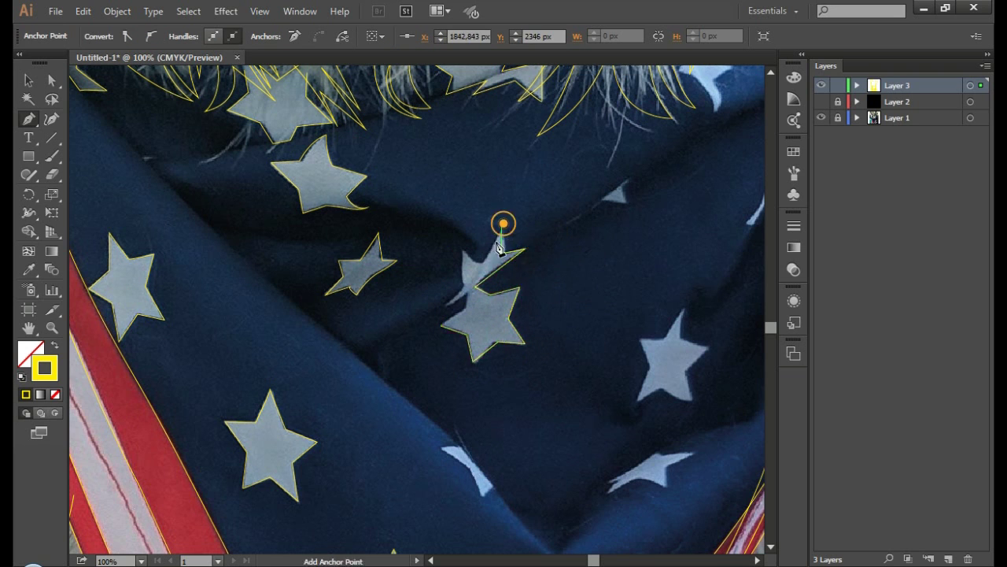
pyautogui.click(463, 284)
pyautogui.click(444, 305)
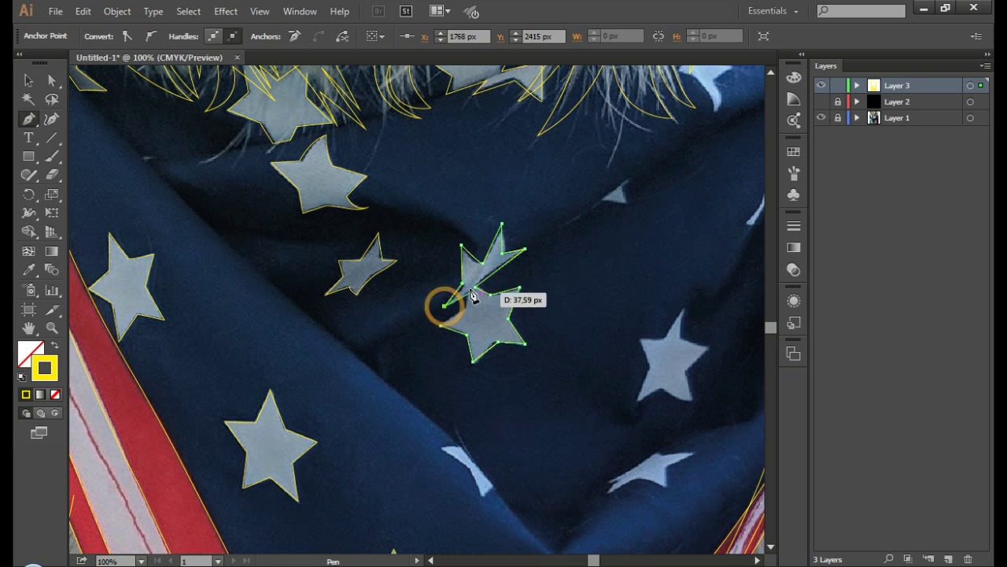
pyautogui.click(440, 325)
pyautogui.keyDown('ctrl'); pyautogui.click(583, 308); pyautogui.keyUp('ctrl')
# Step: Outline the small white star sliver with a closed four-corner path
pyautogui.scroll(-3, 406, 352)
pyautogui.hscroll(3, 406, 351)
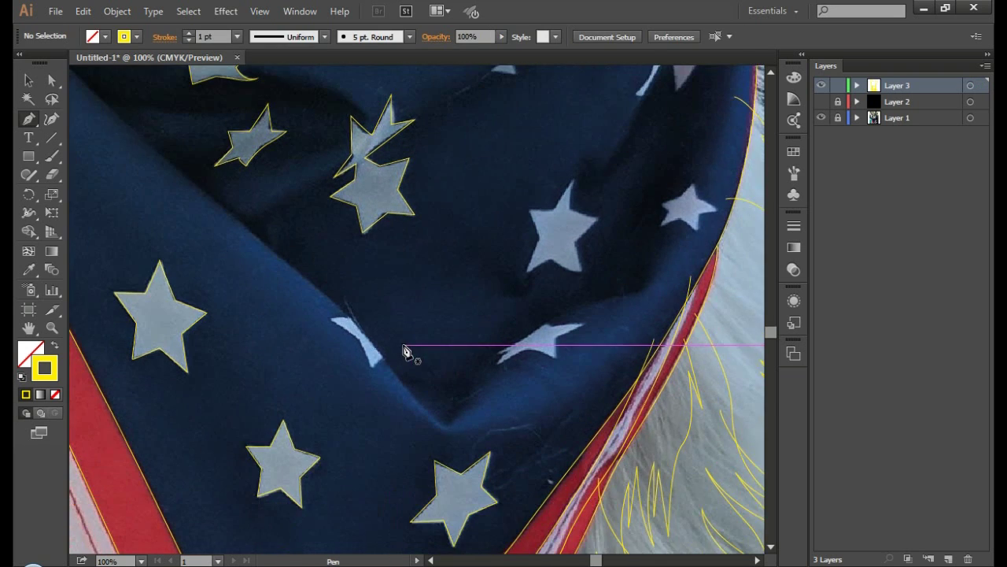
pyautogui.click(358, 343)
pyautogui.click(369, 364)
pyautogui.click(350, 317)
pyautogui.click(331, 319)
pyautogui.click(358, 342)
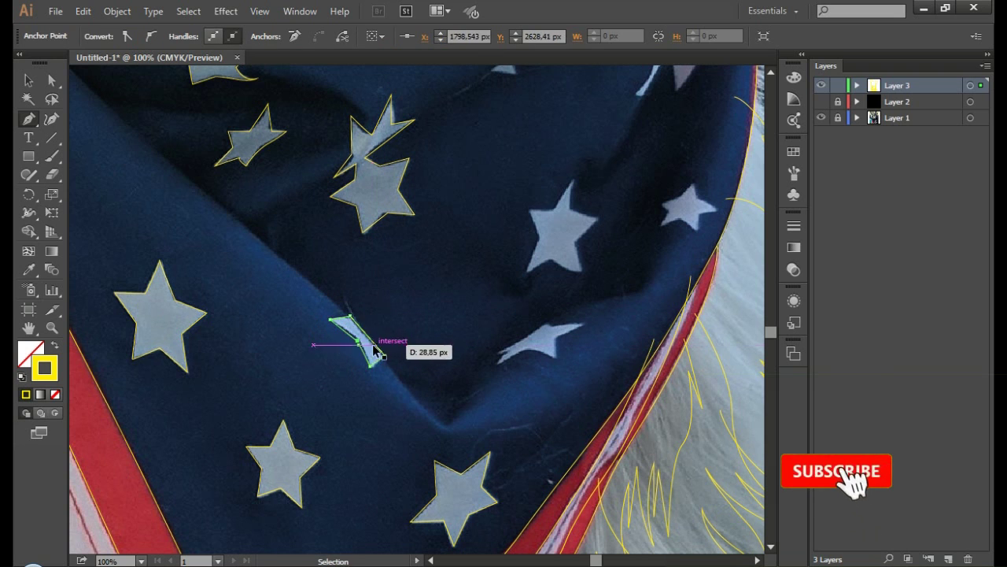
# Step: Trace a closed outline around the star on the right
pyautogui.keyDown('ctrl'); pyautogui.click(444, 328); pyautogui.keyUp('ctrl')
pyautogui.click(536, 238)
pyautogui.click(525, 274)
pyautogui.click(551, 260)
pyautogui.moveTo(582, 273); pyautogui.dragTo(596, 274)
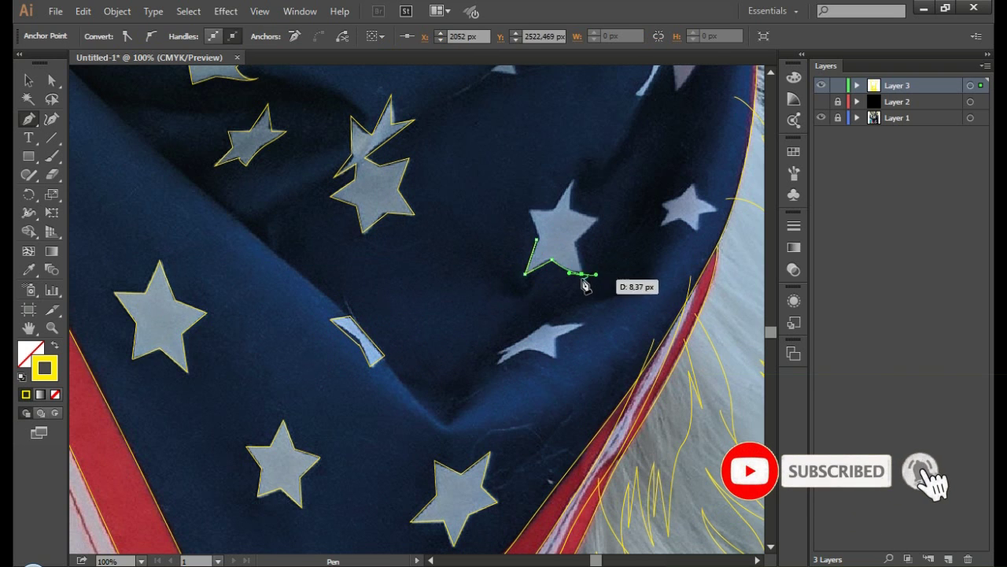
pyautogui.click(578, 240)
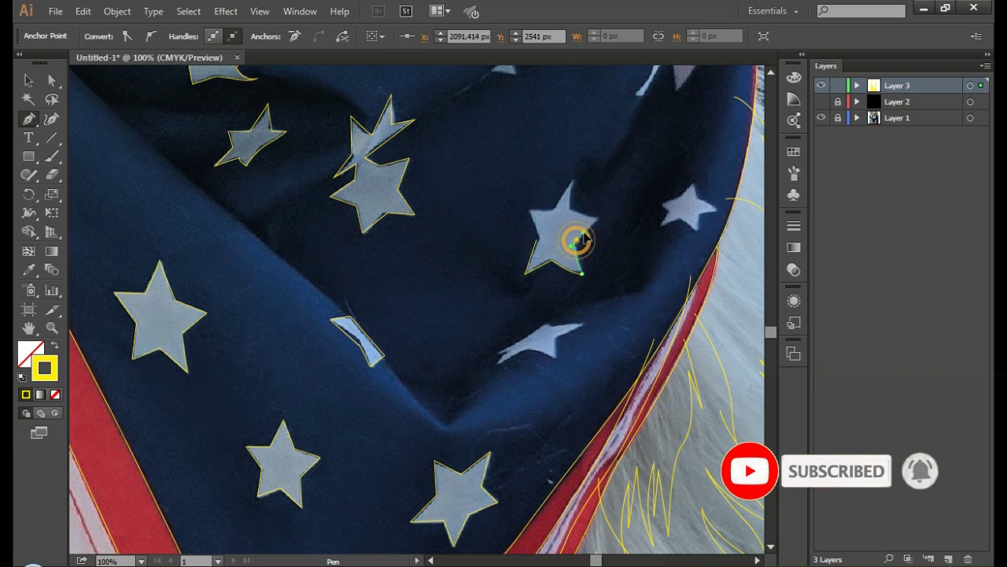
pyautogui.click(536, 239)
# Step: Outline the lower star sliver and close it at its start
pyautogui.keyDown('ctrl'); pyautogui.click(512, 371); pyautogui.keyUp('ctrl')
pyautogui.click(498, 365)
pyautogui.click(548, 318)
pyautogui.click(561, 304)
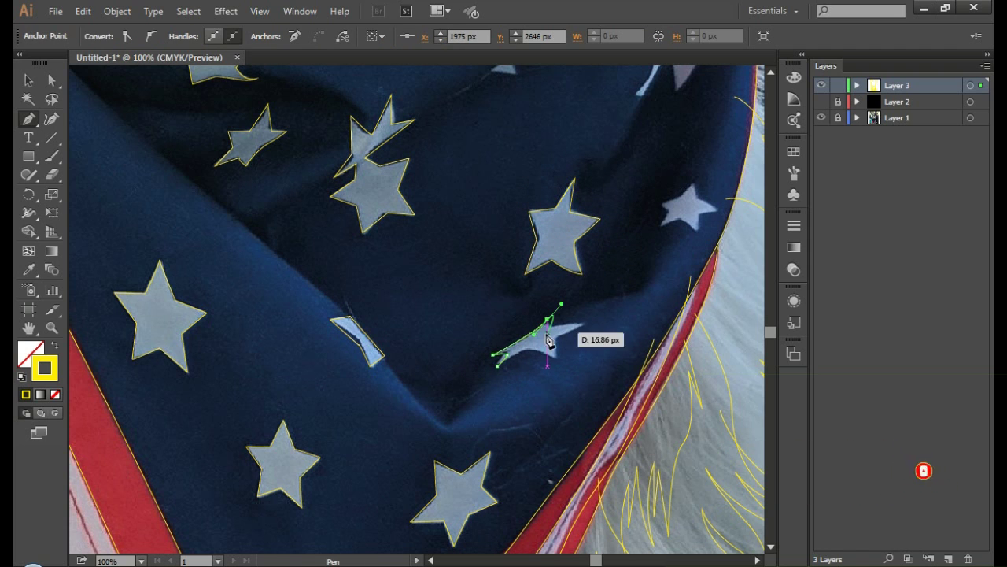
pyautogui.click(583, 324)
pyautogui.click(558, 358)
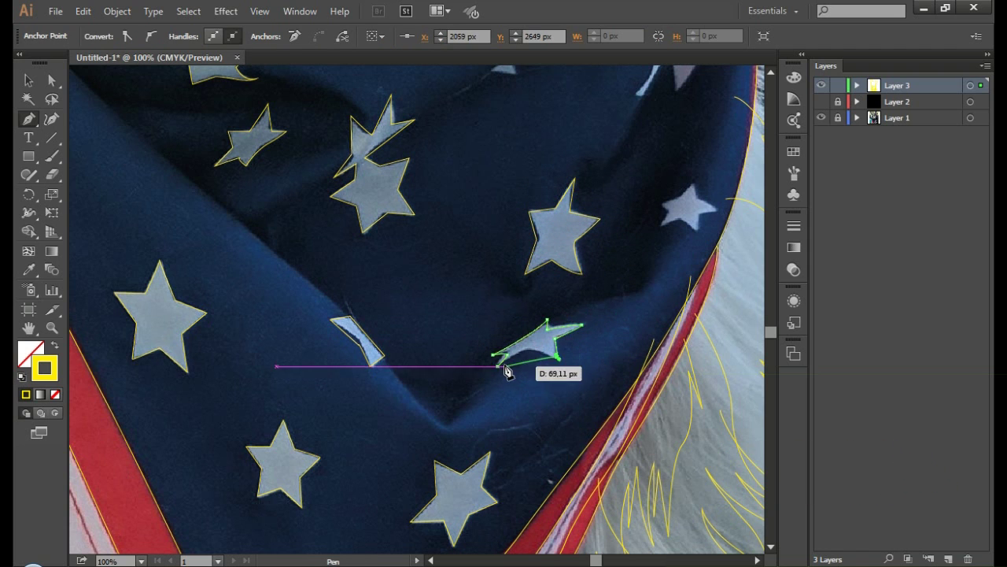
pyautogui.keyDown('ctrl'); pyautogui.click(464, 399); pyautogui.keyUp('ctrl')
# Step: Outline the small star near the fur edge
pyautogui.scroll(3, 558, 387)
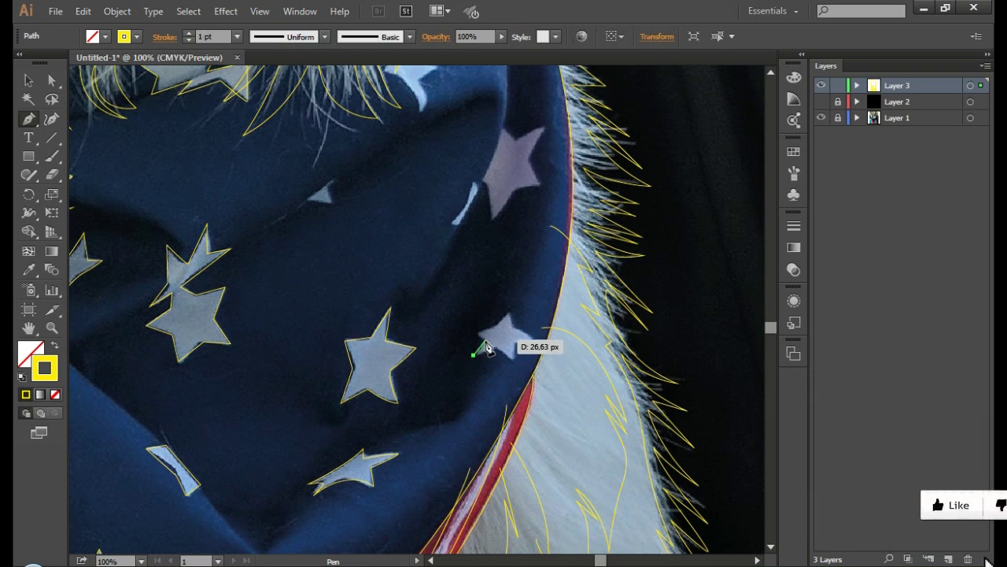
pyautogui.click(474, 335)
pyautogui.click(511, 309)
pyautogui.click(533, 340)
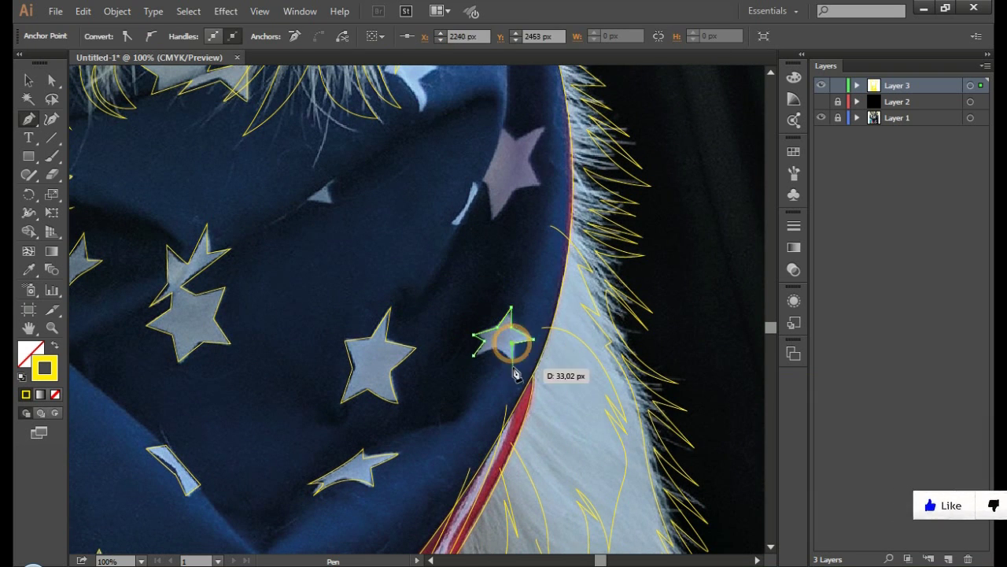
pyautogui.click(474, 354)
pyautogui.keyDown('ctrl'); pyautogui.click(503, 270); pyautogui.keyUp('ctrl')
# Step: Outline the upper star and the sliver just left of it
pyautogui.click(487, 185)
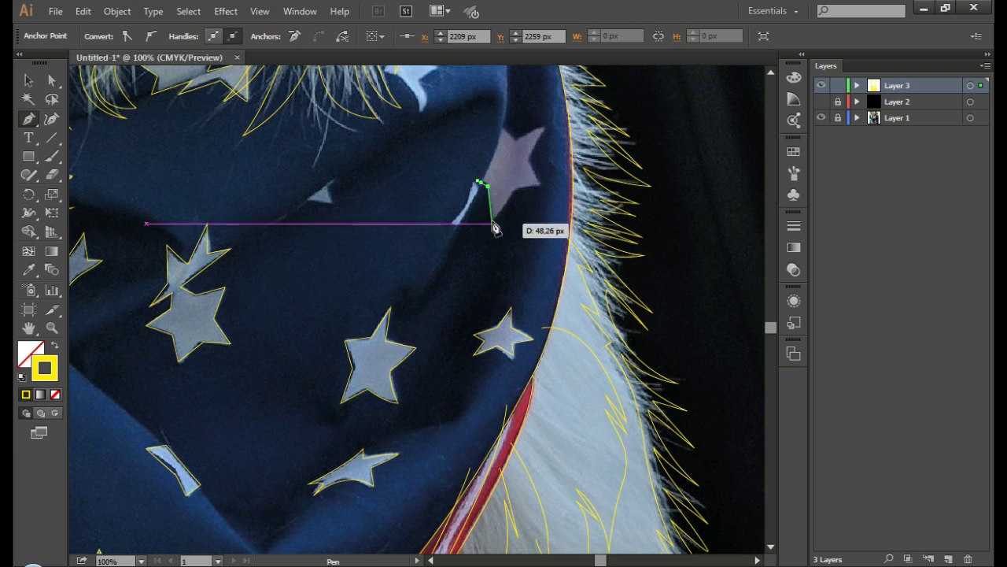
pyautogui.click(492, 223)
pyautogui.click(513, 191)
pyautogui.click(506, 130)
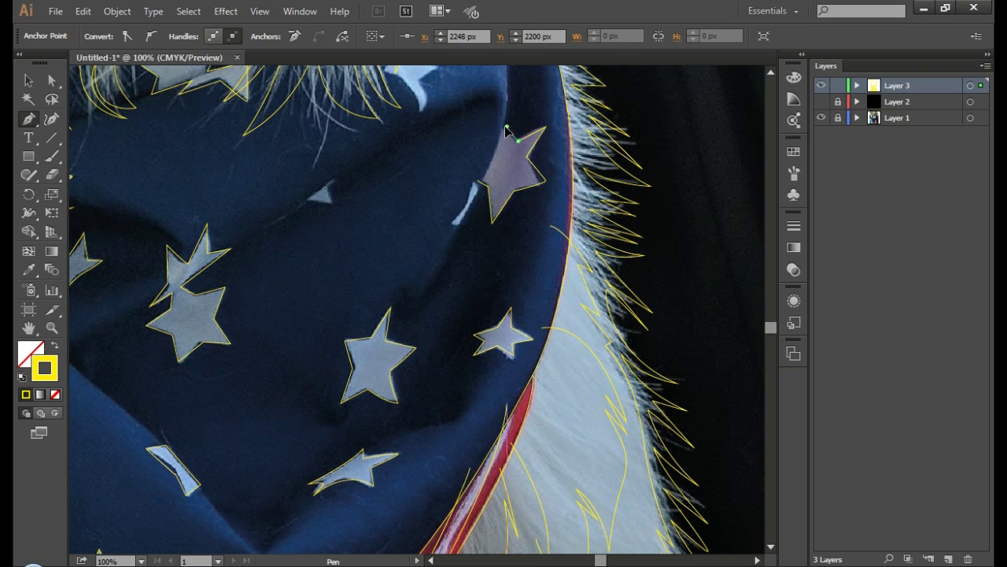
pyautogui.click(477, 181)
pyautogui.keyDown('ctrl'); pyautogui.click(483, 254); pyautogui.keyUp('ctrl')
pyautogui.click(470, 175)
pyautogui.click(453, 223)
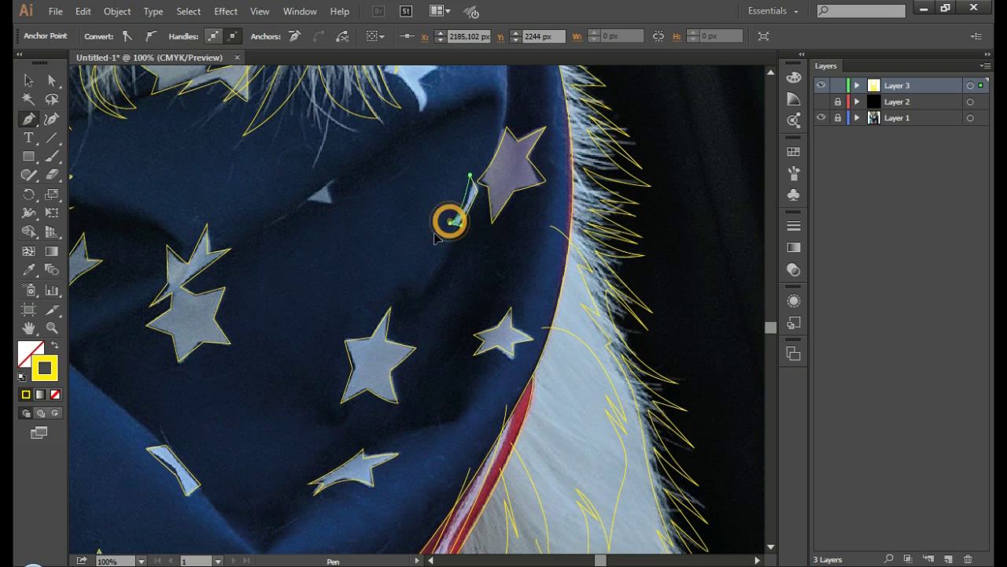
pyautogui.click(470, 176)
# Step: Trace a closed outline around the small triangular star fragment
pyautogui.keyDown('ctrl'); pyautogui.click(341, 244); pyautogui.keyUp('ctrl')
pyautogui.click(300, 202)
pyautogui.click(331, 206)
pyautogui.click(341, 175)
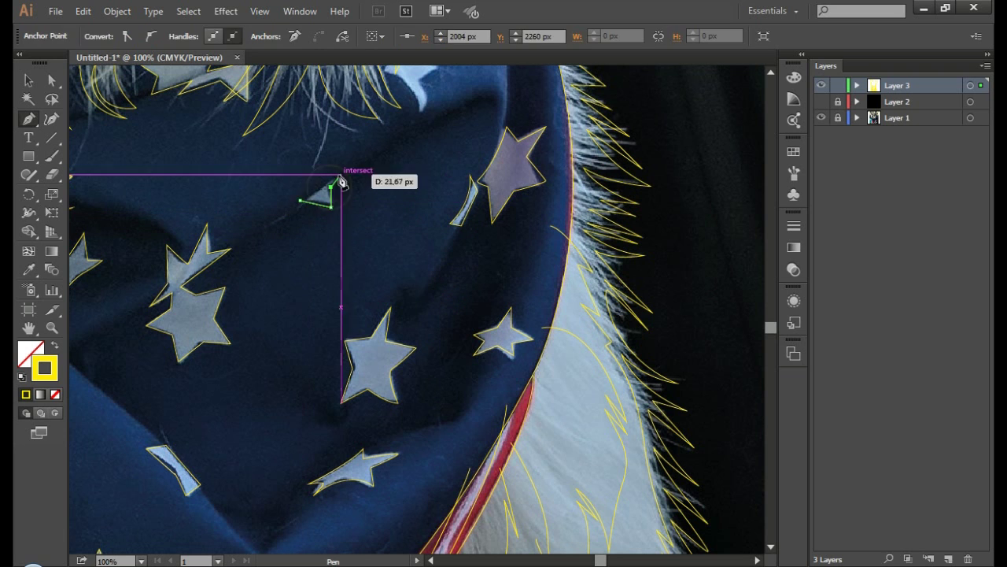
pyautogui.click(300, 202)
pyautogui.keyDown('ctrl'); pyautogui.click(320, 254); pyautogui.keyUp('ctrl')
# Step: Outline the star point under the fur and the last star beside the fur edge
pyautogui.scroll(5, 373, 262)
pyautogui.click(424, 234)
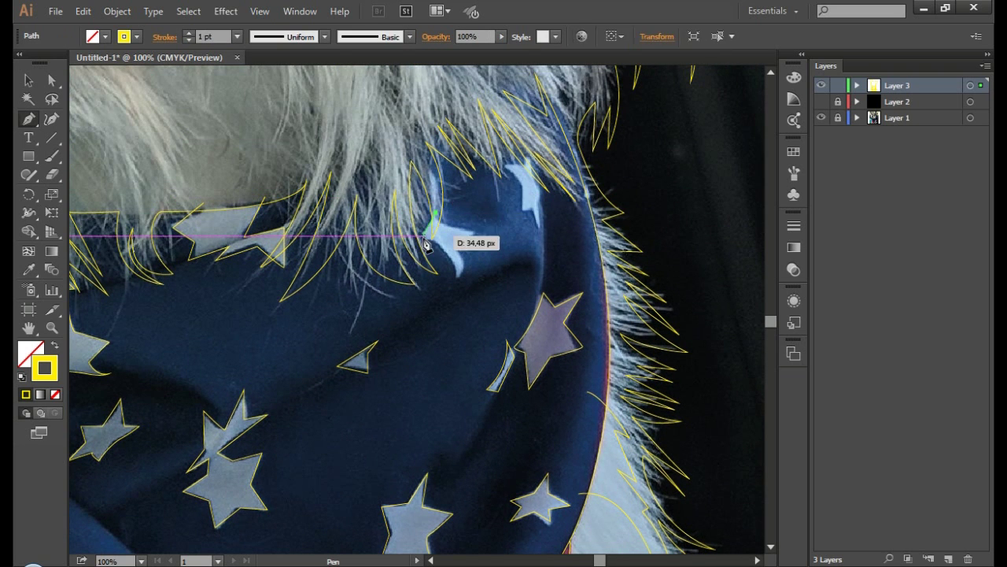
pyautogui.moveTo(453, 280); pyautogui.dragTo(458, 314)
pyautogui.click(455, 248)
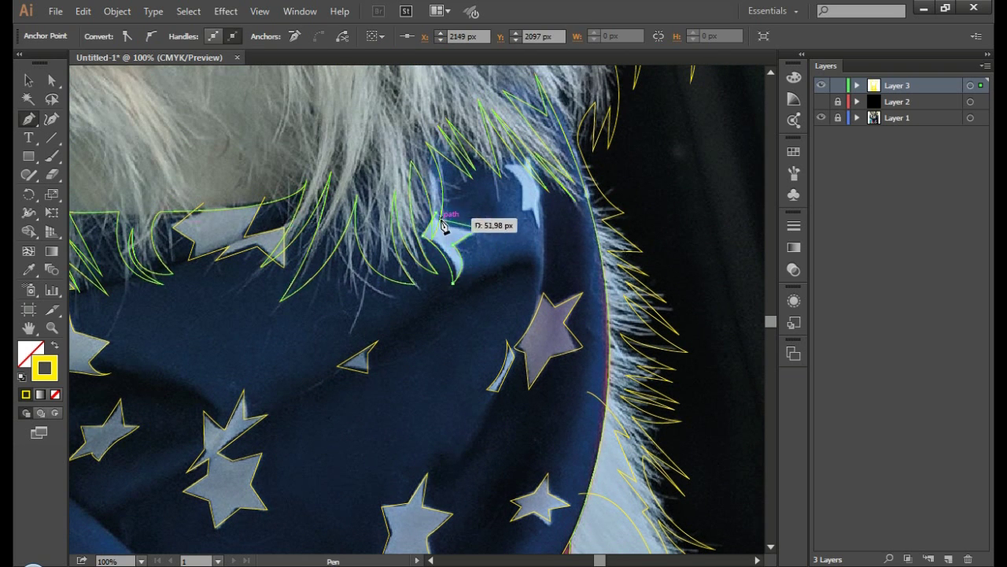
pyautogui.keyDown('ctrl'); pyautogui.click(506, 225); pyautogui.keyUp('ctrl')
pyautogui.click(520, 188)
pyautogui.click(521, 213)
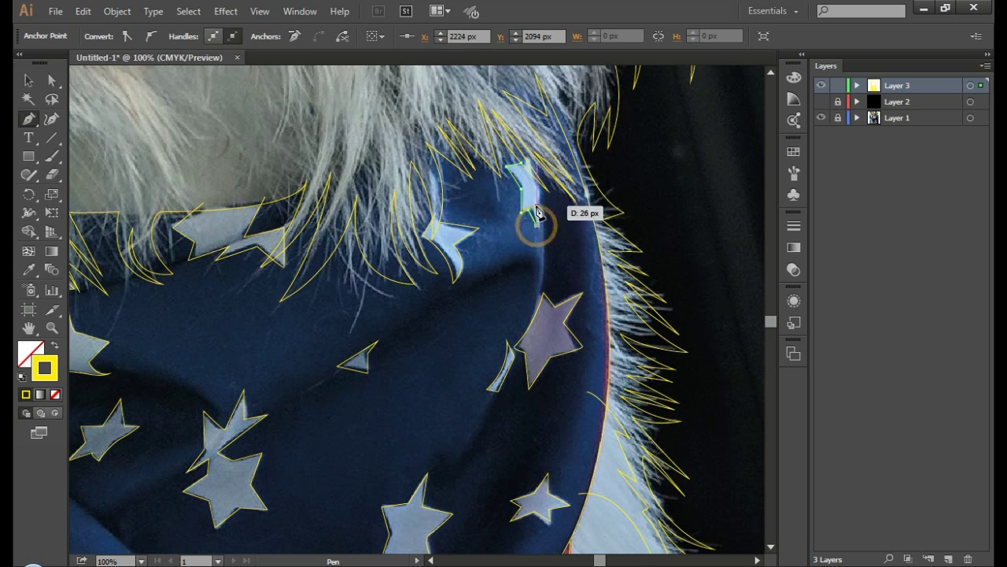
pyautogui.click(510, 167)
pyautogui.keyDown('ctrl'); pyautogui.click(710, 209); pyautogui.keyUp('ctrl')
pyautogui.scroll(-2, 606, 110)
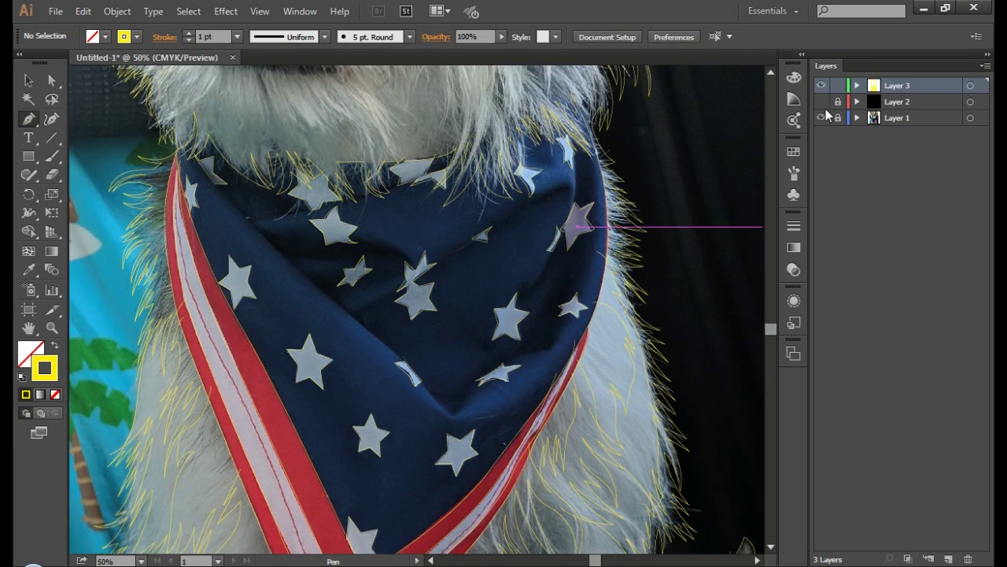
# Step: Check the traced lines without the photo, then draw two curved folds from the bandana's left edge
pyautogui.click(821, 101)
pyautogui.click(821, 101)
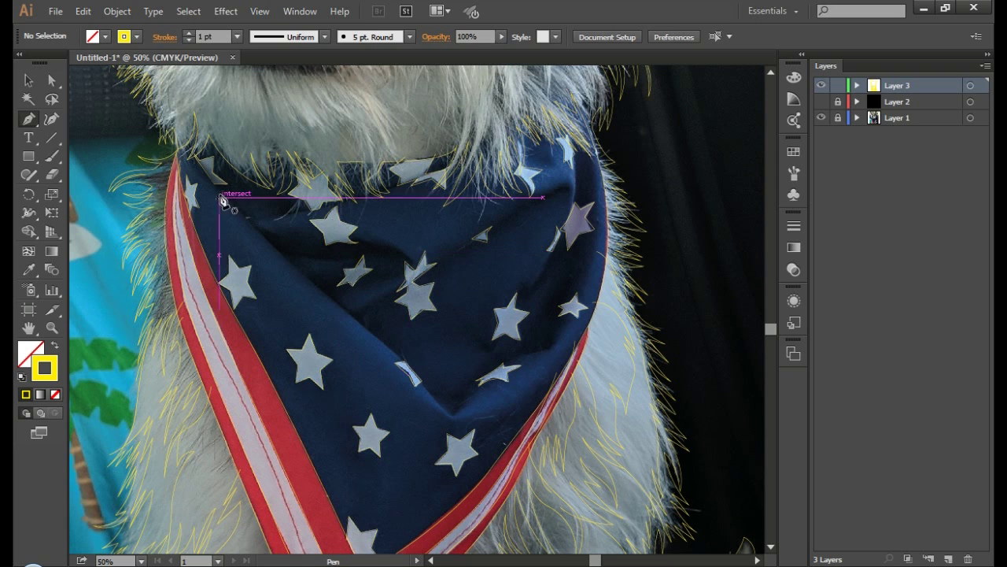
pyautogui.click(193, 233)
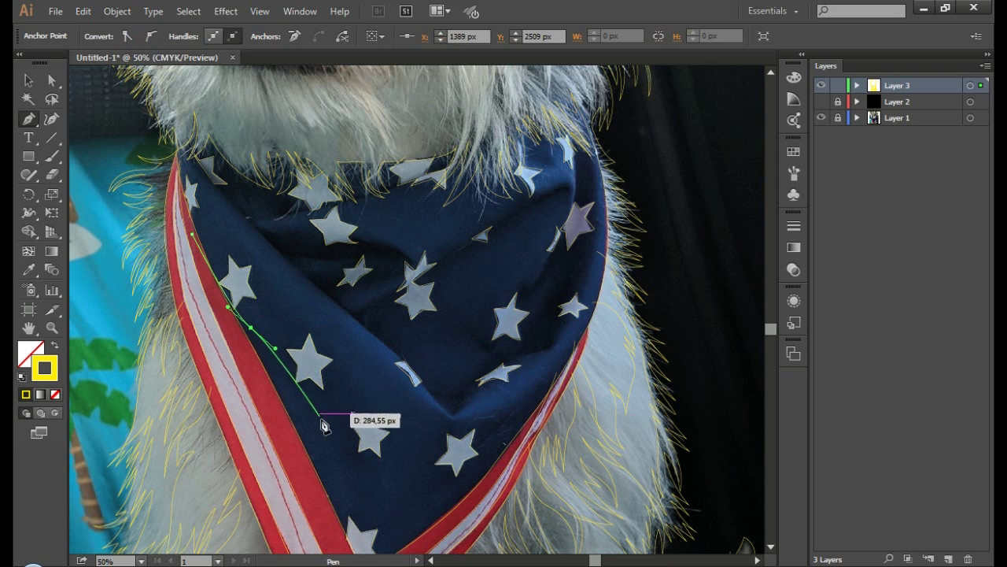
pyautogui.moveTo(407, 483); pyautogui.dragTo(453, 431)
pyautogui.click(407, 482)
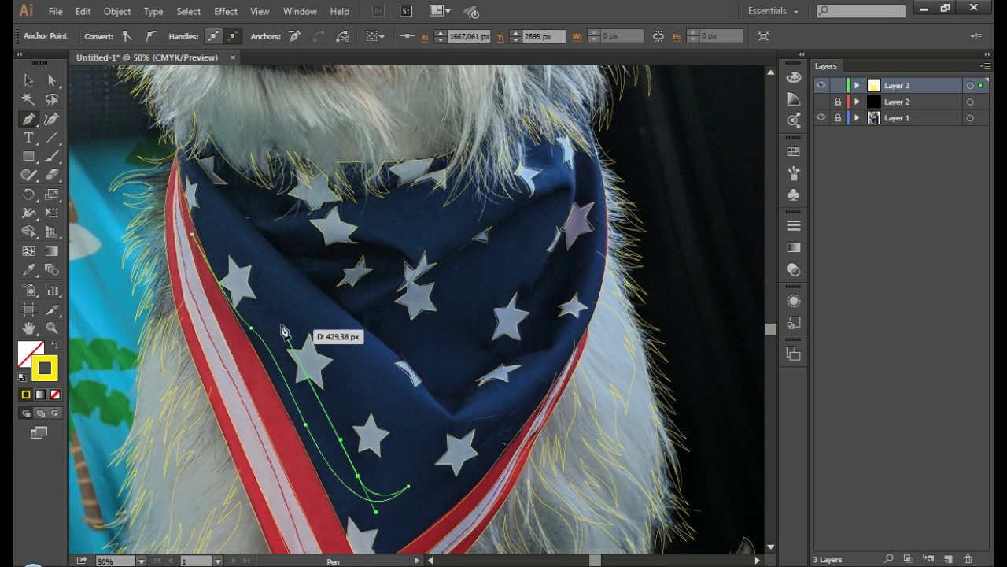
pyautogui.moveTo(233, 244); pyautogui.dragTo(329, 338)
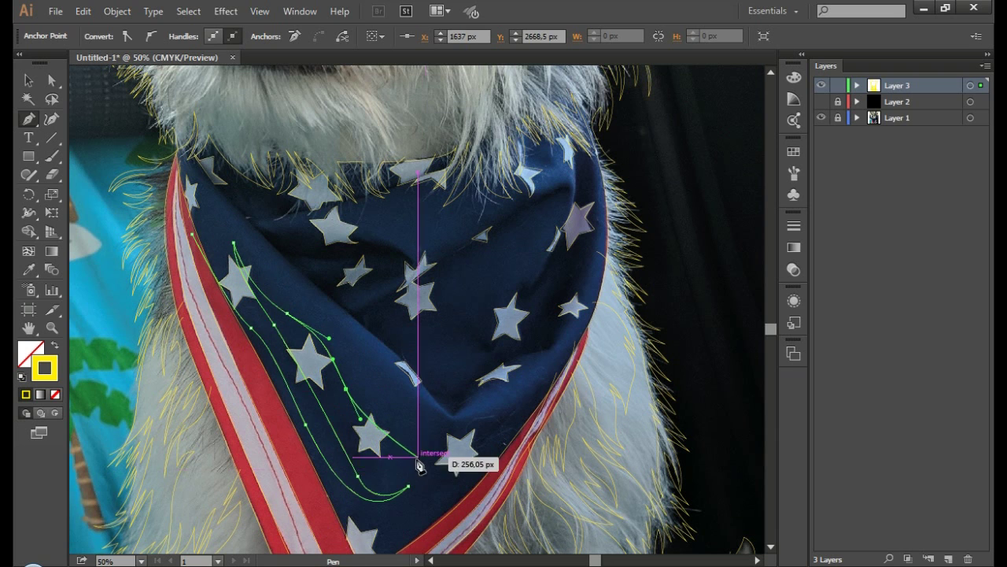
pyautogui.keyDown('ctrl'); pyautogui.click(467, 288); pyautogui.keyUp('ctrl')
pyautogui.click(405, 460)
pyautogui.moveTo(487, 424); pyautogui.dragTo(508, 419)
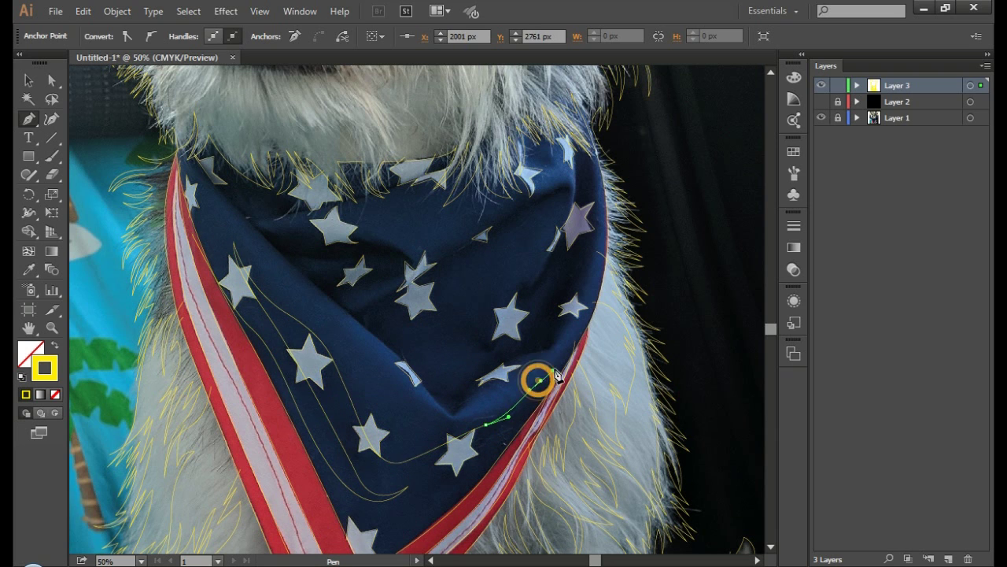
pyautogui.keyDown('ctrl'); pyautogui.click(551, 299); pyautogui.keyUp('ctrl')
# Step: Draw a curved line from the bandana's top-left corner down to its point and up the right edge
pyautogui.moveTo(187, 142); pyautogui.dragTo(254, 232)
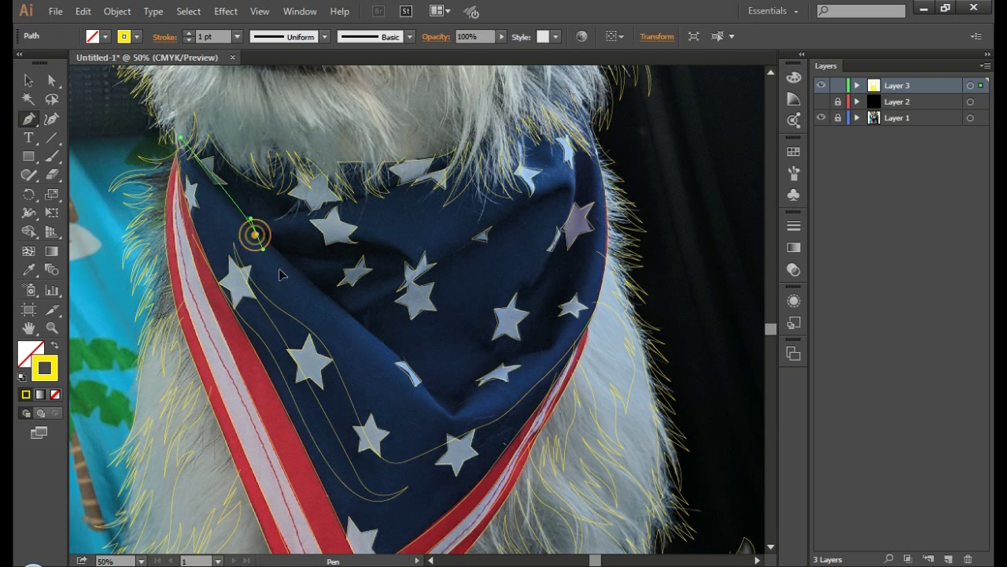
pyautogui.moveTo(405, 361); pyautogui.dragTo(455, 415)
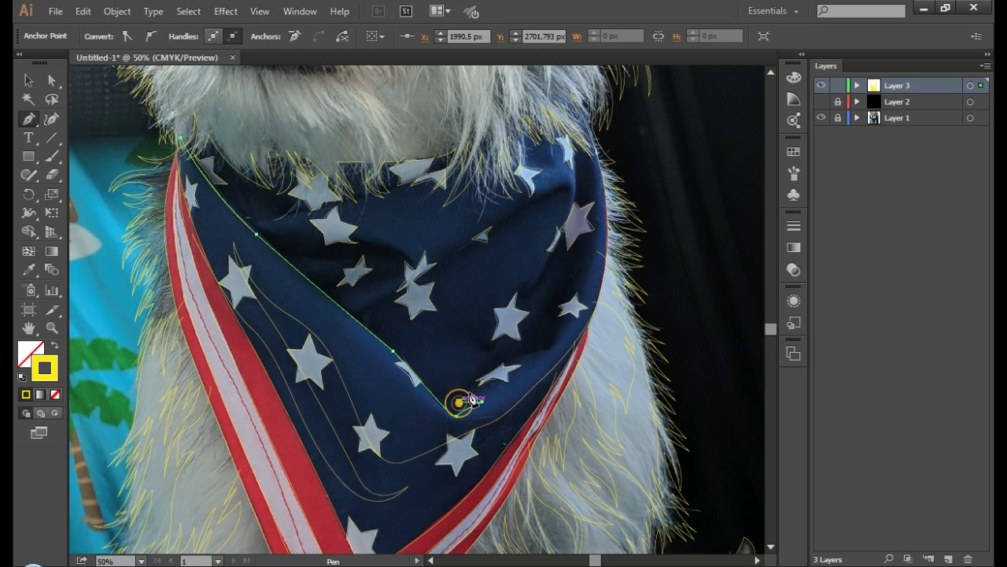
pyautogui.moveTo(551, 348)
pyautogui.mouseDown()
pyautogui.moveTo(596, 262)
pyautogui.moveTo(578, 130)
pyautogui.mouseUp()
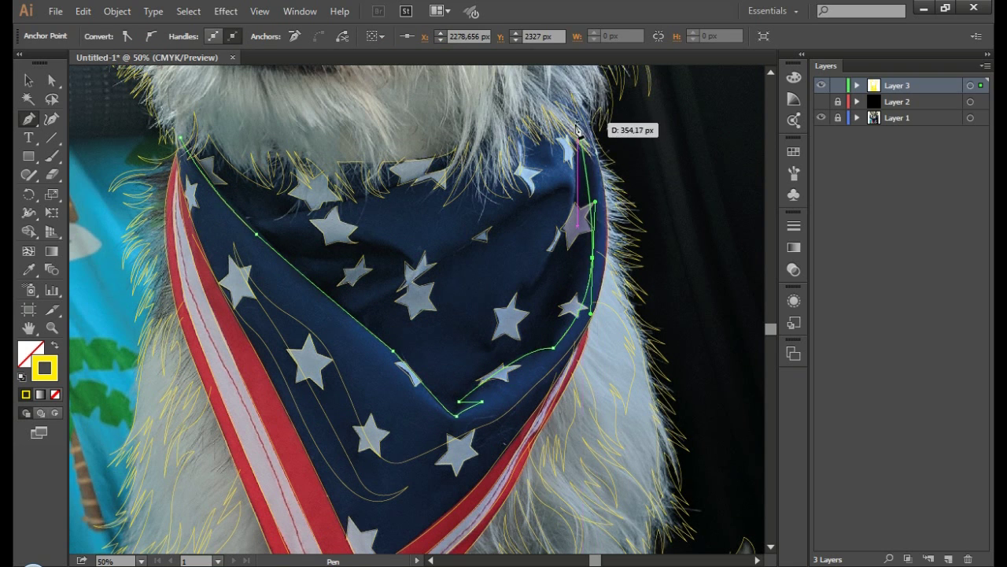
pyautogui.keyDown('ctrl'); pyautogui.click(697, 207); pyautogui.keyUp('ctrl')
# Step: Draw a long curving fold from the upper right star down and through the bandana's centre
pyautogui.click(563, 126)
pyautogui.moveTo(573, 196); pyautogui.dragTo(567, 229)
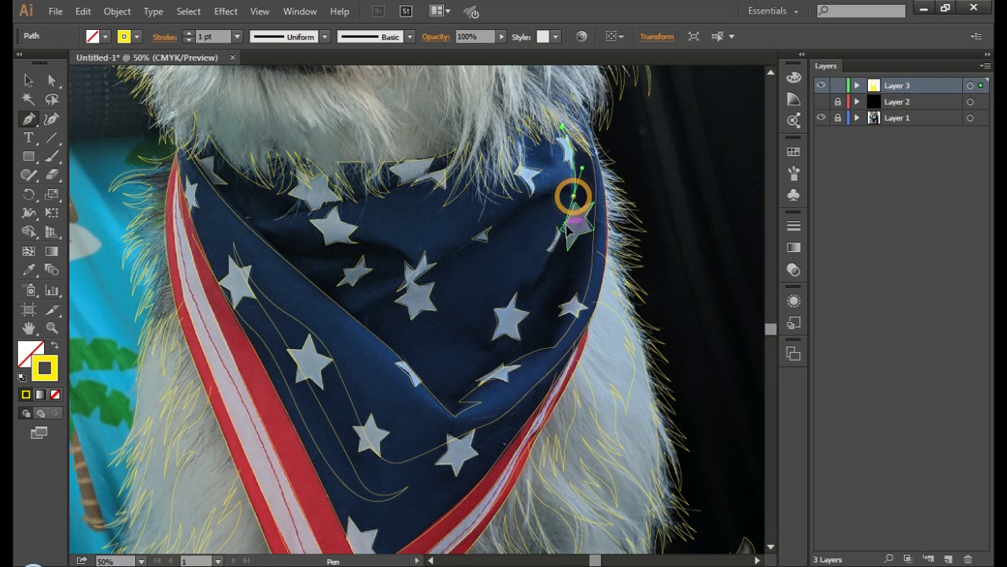
pyautogui.moveTo(457, 338)
pyautogui.mouseDown()
pyautogui.moveTo(613, 192)
pyautogui.moveTo(567, 279)
pyautogui.mouseUp()
pyautogui.moveTo(447, 381); pyautogui.dragTo(395, 340)
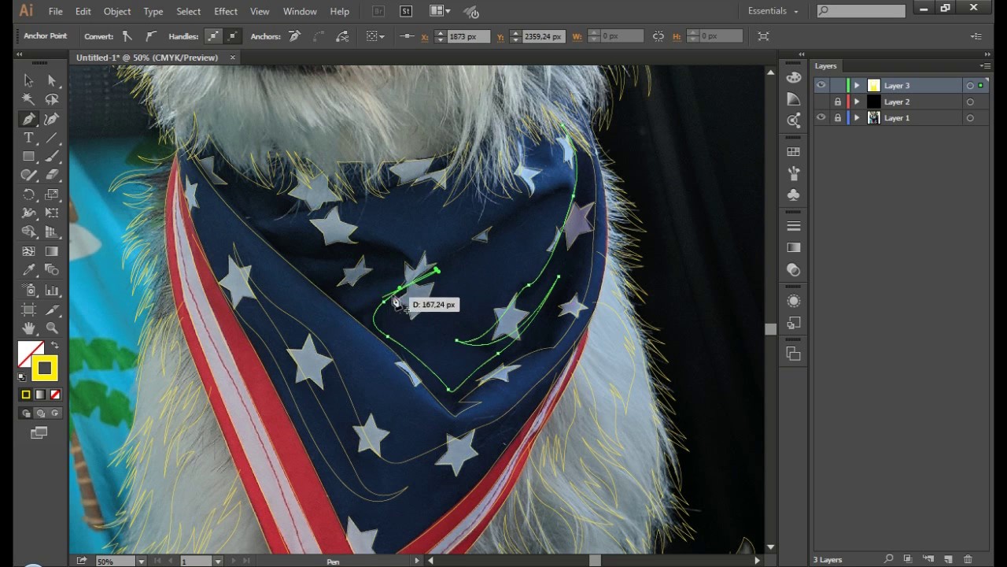
pyautogui.moveTo(400, 288)
pyautogui.mouseDown()
pyautogui.moveTo(364, 316)
pyautogui.moveTo(387, 275)
pyautogui.mouseUp()
pyautogui.moveTo(347, 301)
pyautogui.mouseDown()
pyautogui.moveTo(322, 228)
pyautogui.moveTo(268, 222)
pyautogui.moveTo(243, 206)
pyautogui.mouseUp()
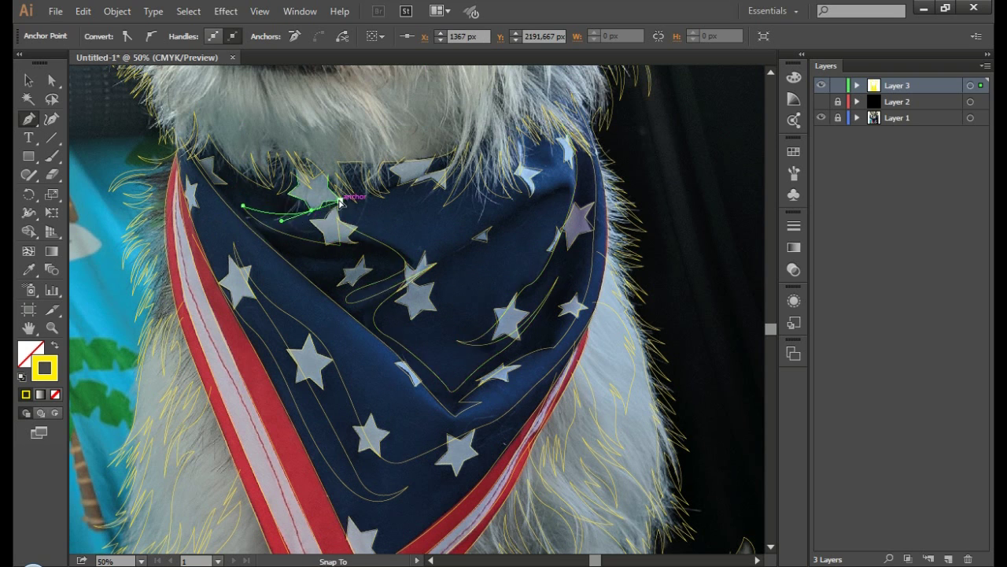
pyautogui.moveTo(310, 209); pyautogui.dragTo(256, 180)
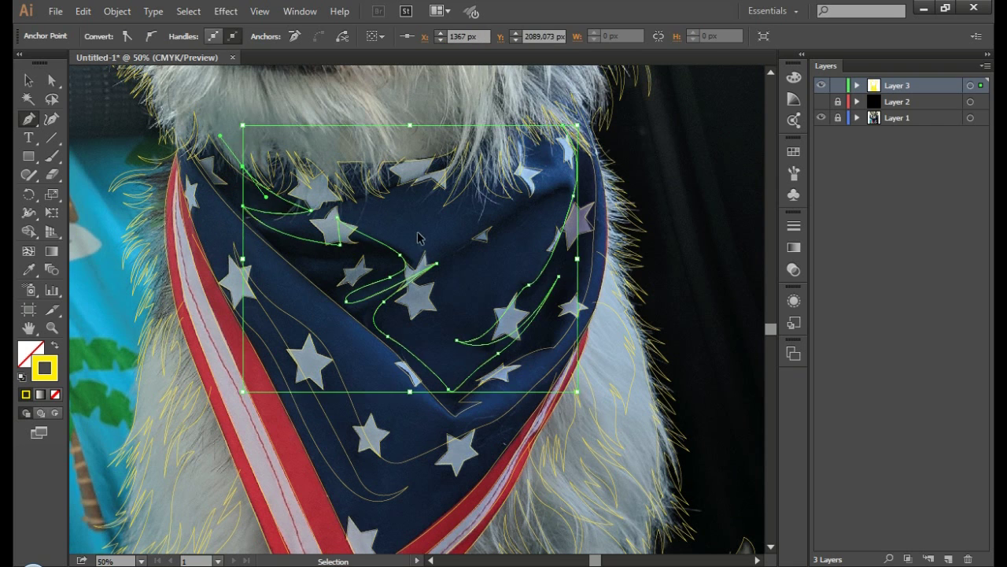
pyautogui.press('Delete')
pyautogui.click(337, 205)
# Step: Add a short fold line near the neckline
pyautogui.moveTo(455, 154)
pyautogui.mouseDown()
pyautogui.moveTo(481, 124)
pyautogui.moveTo(481, 104)
pyautogui.mouseUp()
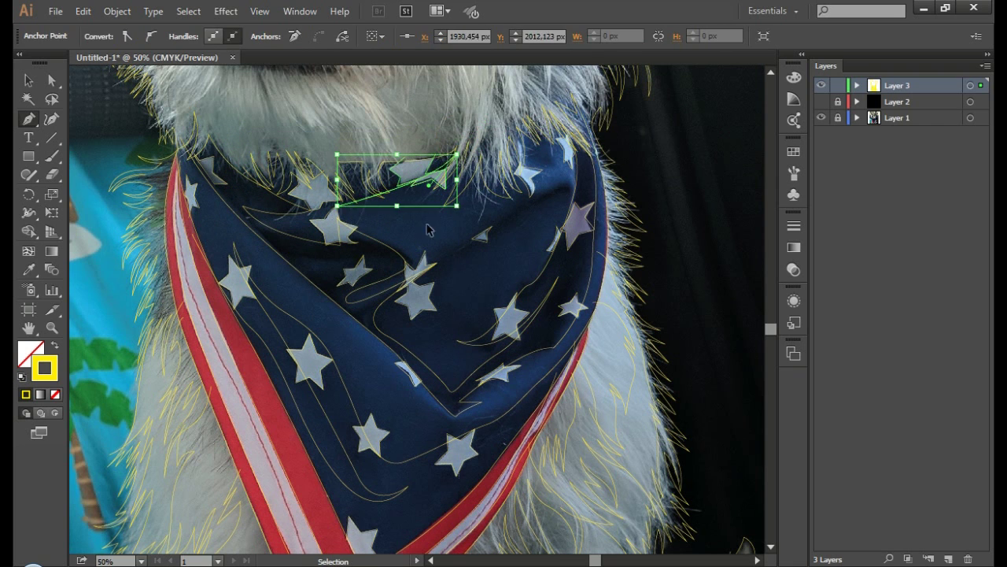
pyautogui.press('Delete')
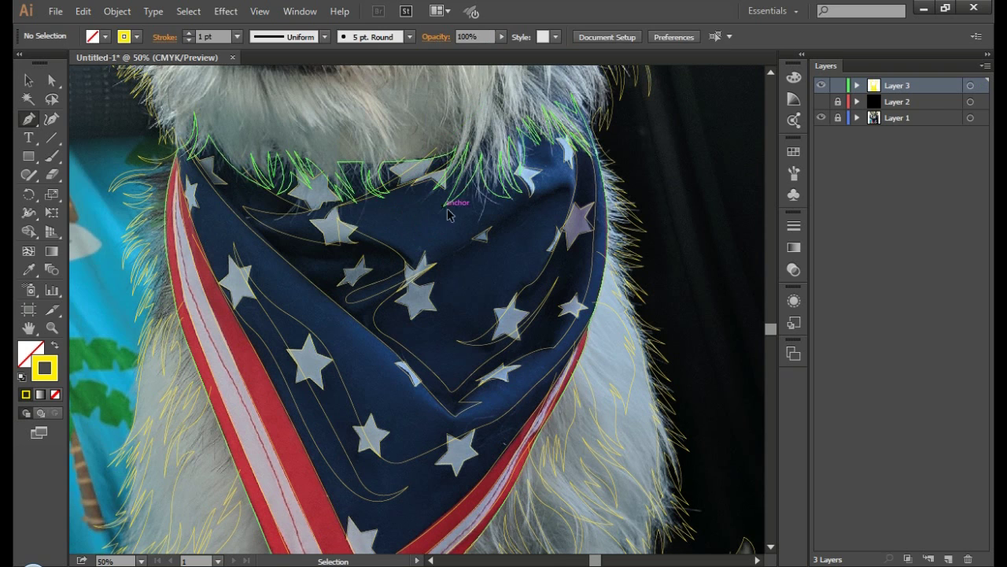
pyautogui.hscroll(3, 461, 207)
# Step: Draw three short curved fold lines on the right, lower and middle bandana
pyautogui.click(371, 258)
pyautogui.moveTo(483, 183); pyautogui.dragTo(493, 183)
pyautogui.moveTo(480, 227); pyautogui.dragTo(454, 233)
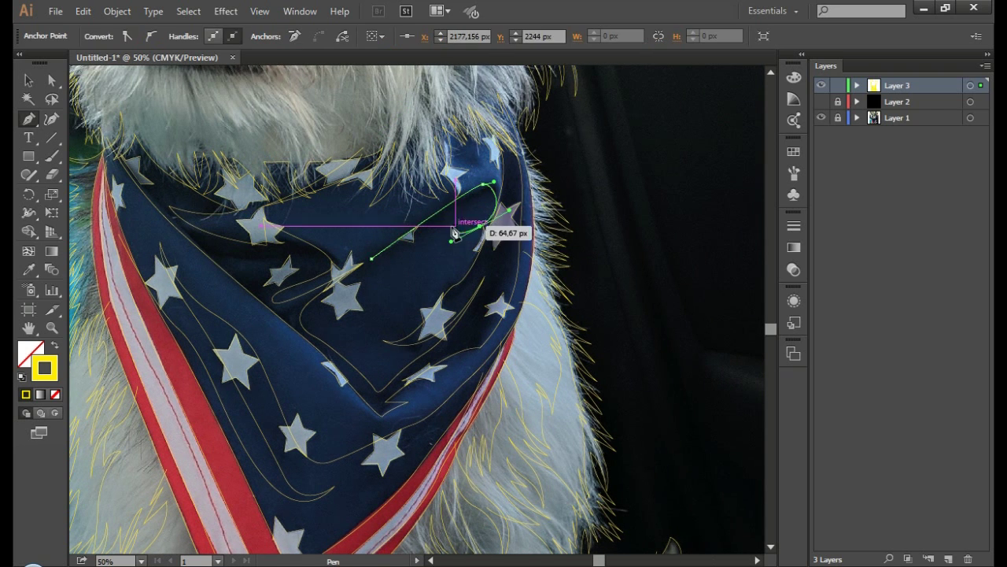
pyautogui.click(371, 258)
pyautogui.click(320, 329)
pyautogui.moveTo(351, 352); pyautogui.dragTo(386, 386)
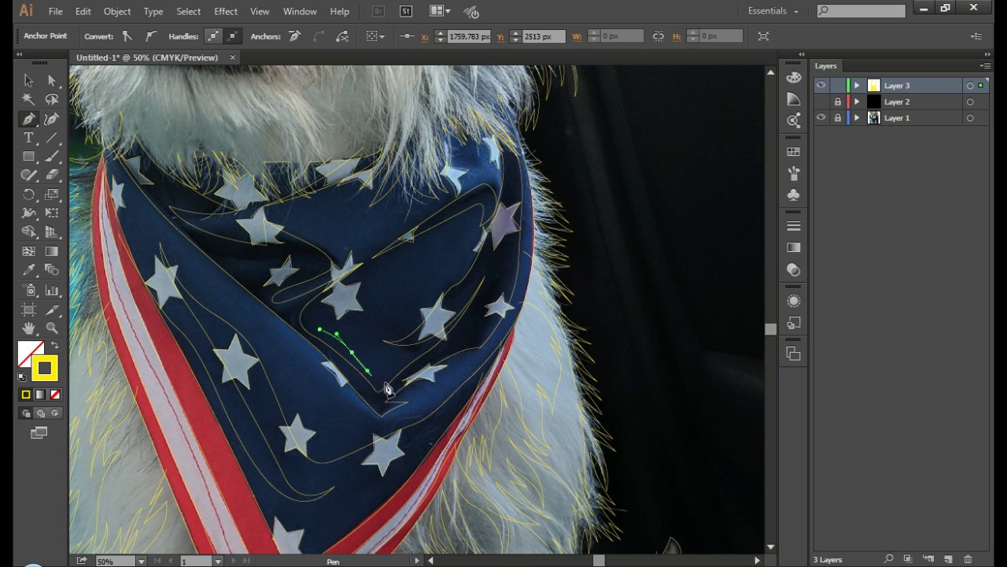
pyautogui.click(320, 329)
pyautogui.moveTo(447, 278); pyautogui.dragTo(465, 267)
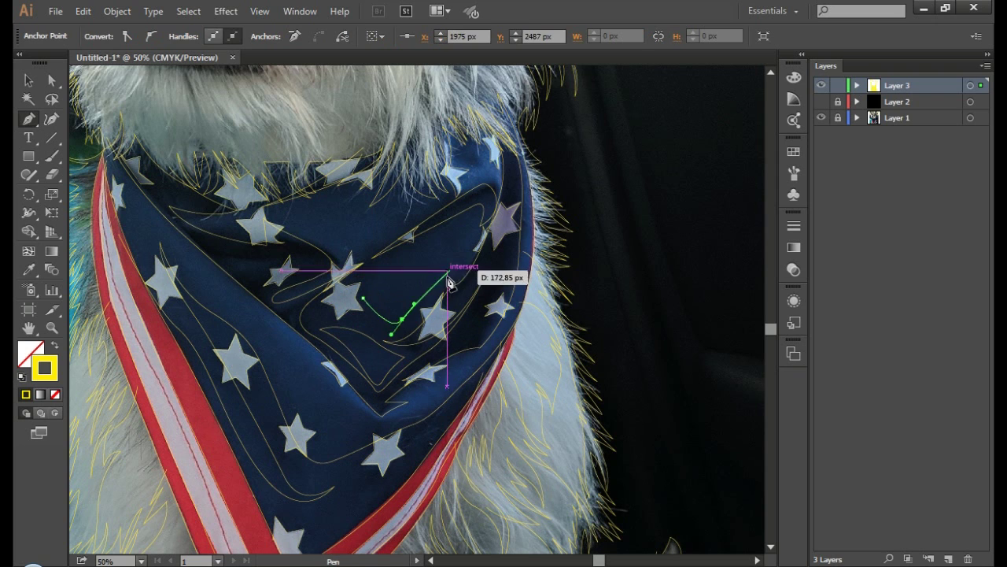
pyautogui.moveTo(470, 226); pyautogui.dragTo(480, 230)
pyautogui.click(364, 300)
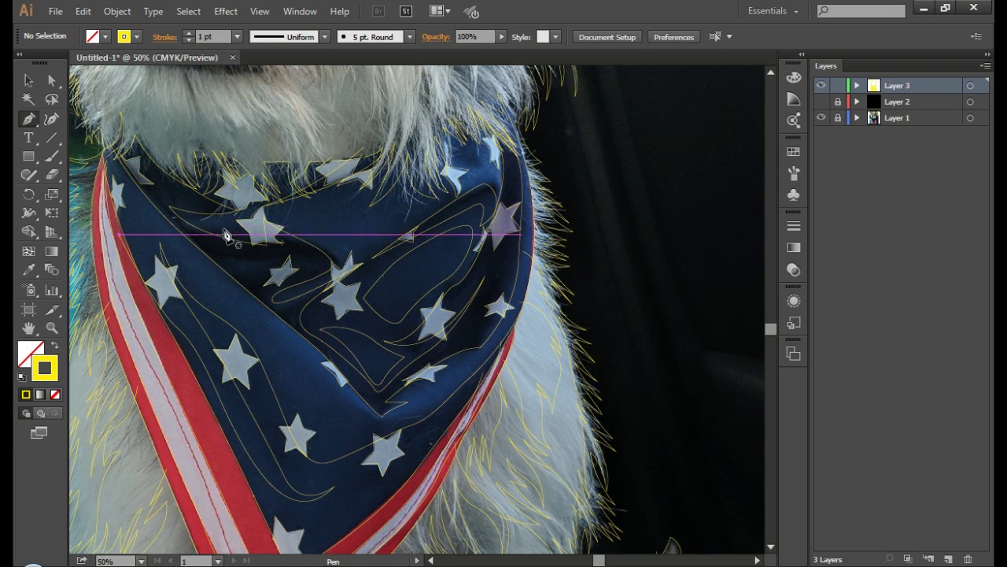
# Step: Draw a long curved fold across the upper bandana toward the neckline
pyautogui.moveTo(291, 226); pyautogui.dragTo(262, 226)
pyautogui.click(331, 246)
pyautogui.moveTo(361, 246); pyautogui.dragTo(378, 233)
pyautogui.moveTo(438, 156); pyautogui.dragTo(344, 191)
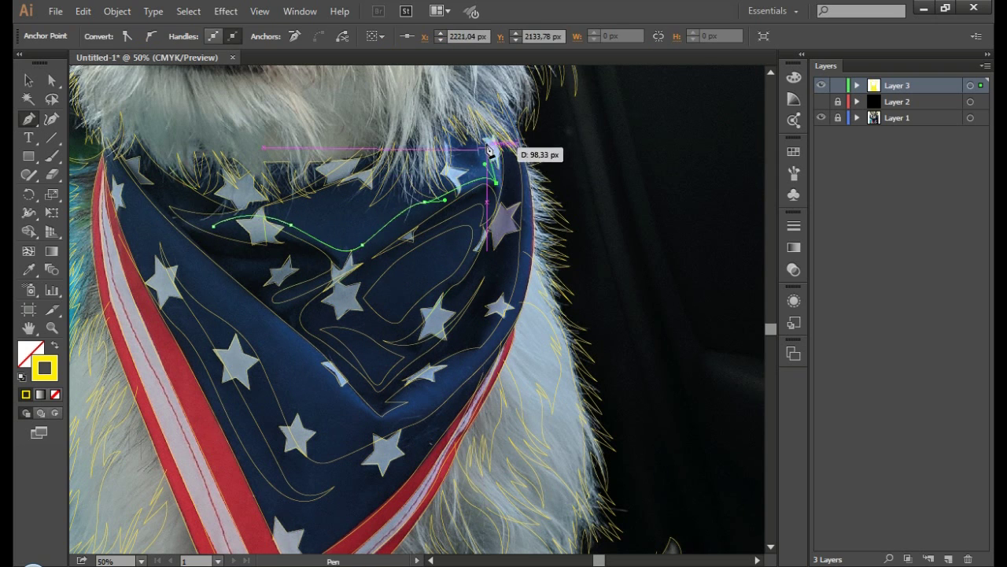
pyautogui.moveTo(226, 224); pyautogui.dragTo(216, 224)
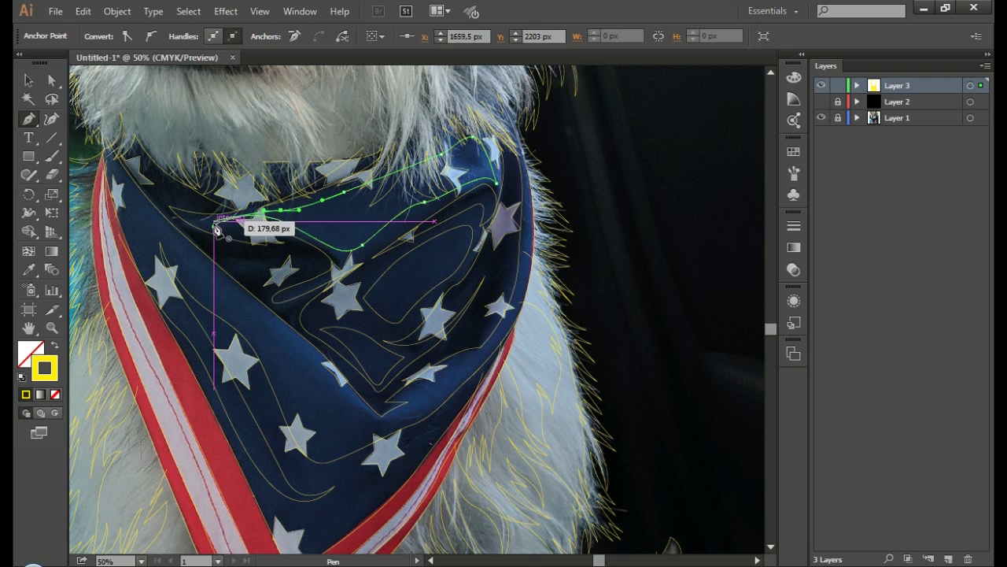
pyautogui.click(244, 311)
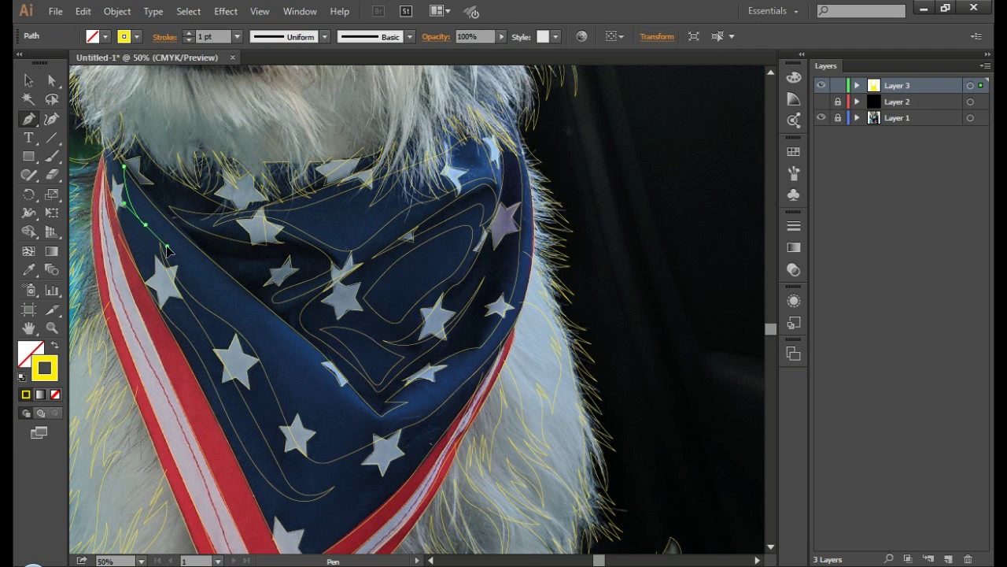
# Step: Trace the bandana's edge down the left stripe, across the bottom and up the right side
pyautogui.click(123, 166)
pyautogui.moveTo(202, 281); pyautogui.dragTo(260, 340)
pyautogui.moveTo(332, 431); pyautogui.dragTo(337, 436)
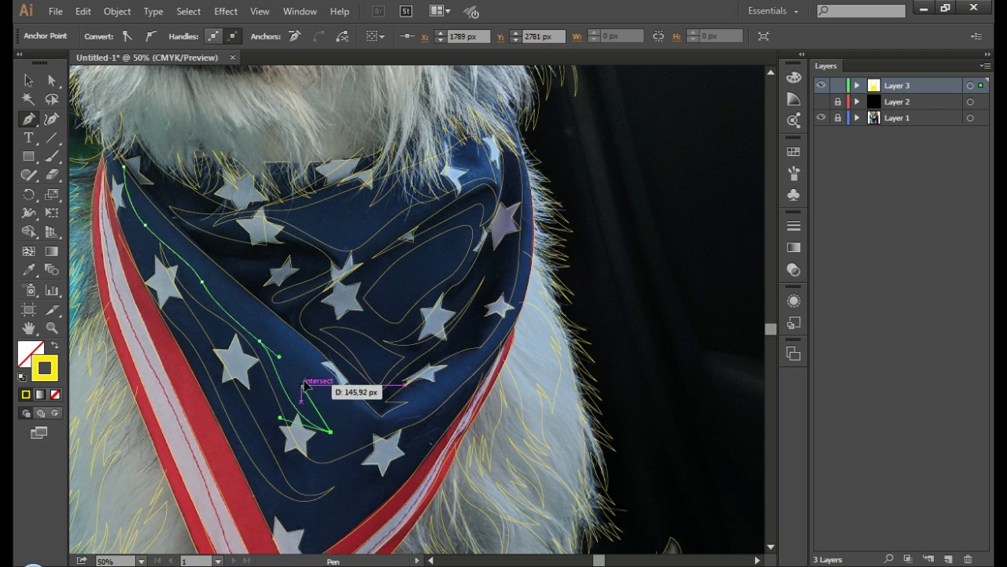
pyautogui.moveTo(304, 384); pyautogui.dragTo(308, 350)
pyautogui.moveTo(446, 392); pyautogui.dragTo(463, 369)
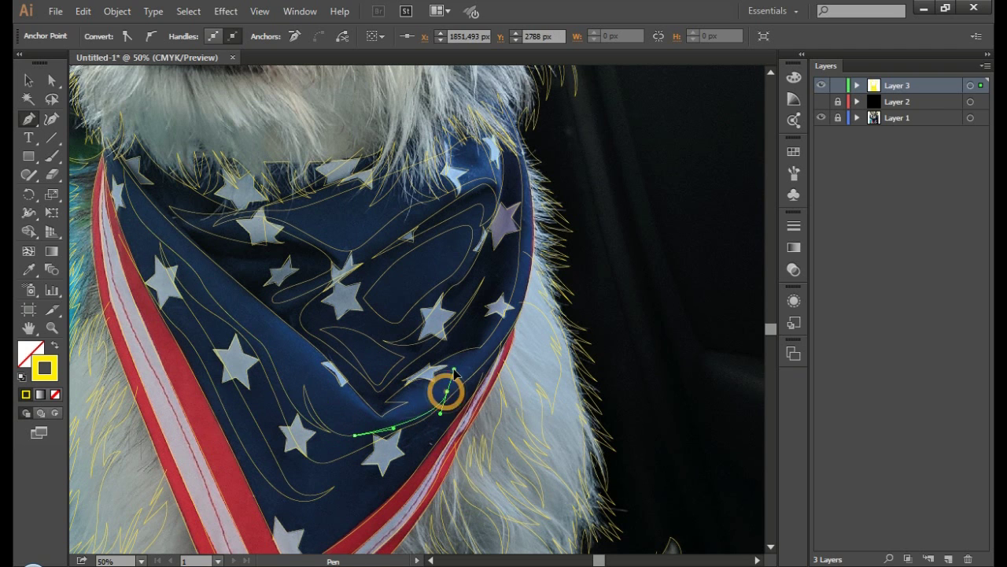
pyautogui.moveTo(524, 327); pyautogui.dragTo(520, 323)
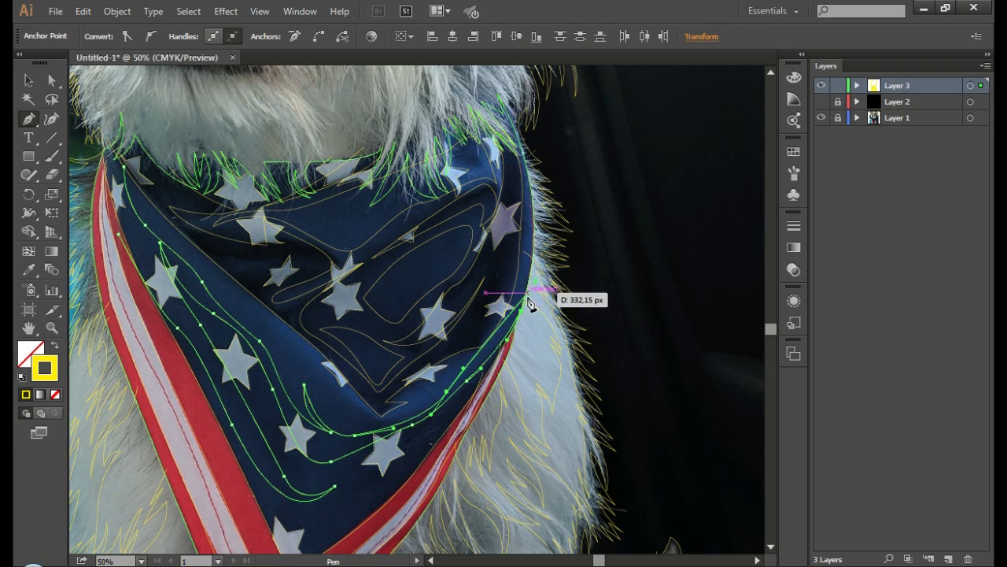
pyautogui.moveTo(515, 270); pyautogui.dragTo(513, 207)
pyautogui.keyDown('ctrl'); pyautogui.click(636, 250); pyautogui.keyUp('ctrl')
# Step: Draw a curved line along the bottom stripe, then view the whole drawing
pyautogui.scroll(-2, 439, 441)
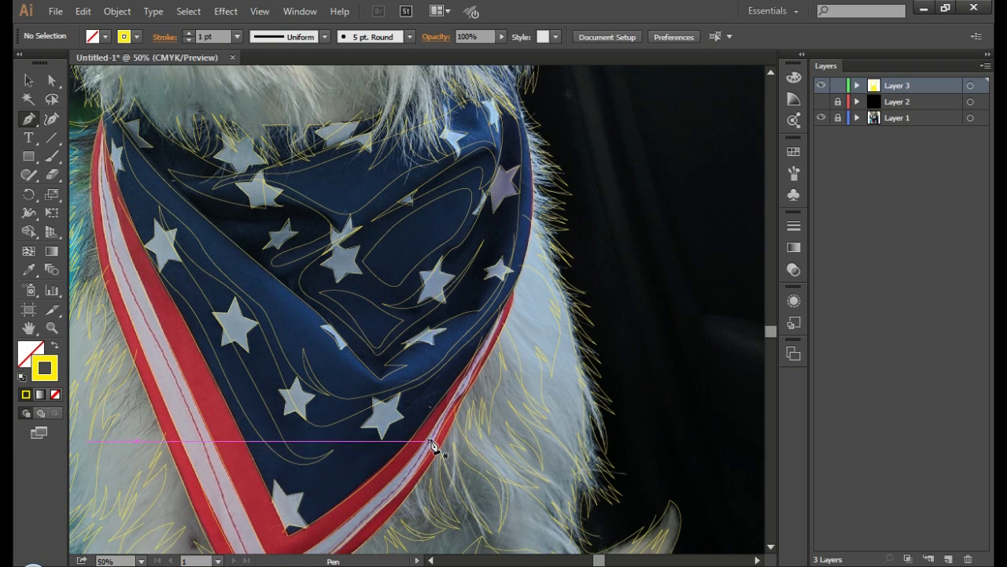
pyautogui.click(240, 411)
pyautogui.moveTo(335, 435); pyautogui.dragTo(393, 396)
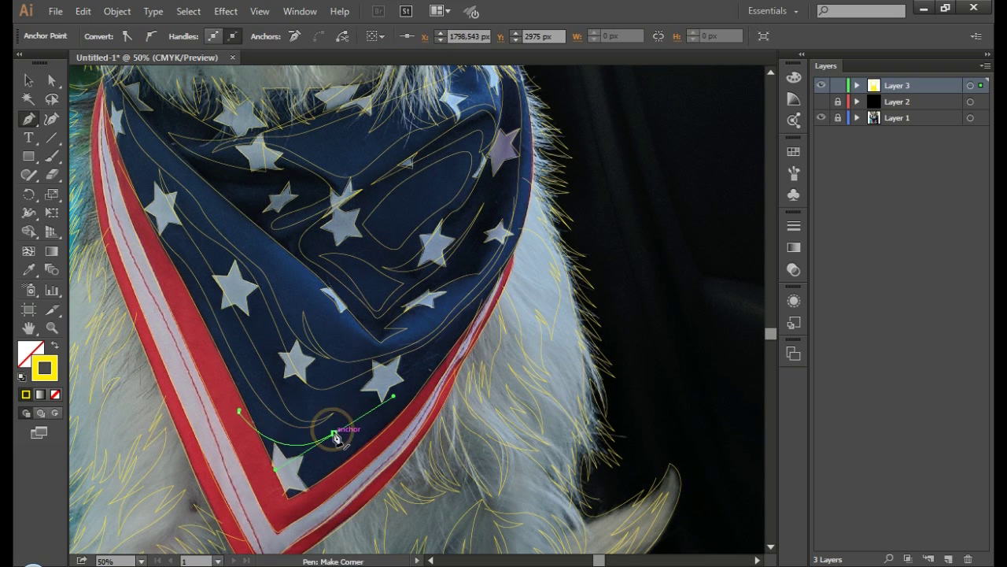
pyautogui.keyDown('ctrl'); pyautogui.click(715, 236); pyautogui.keyUp('ctrl')
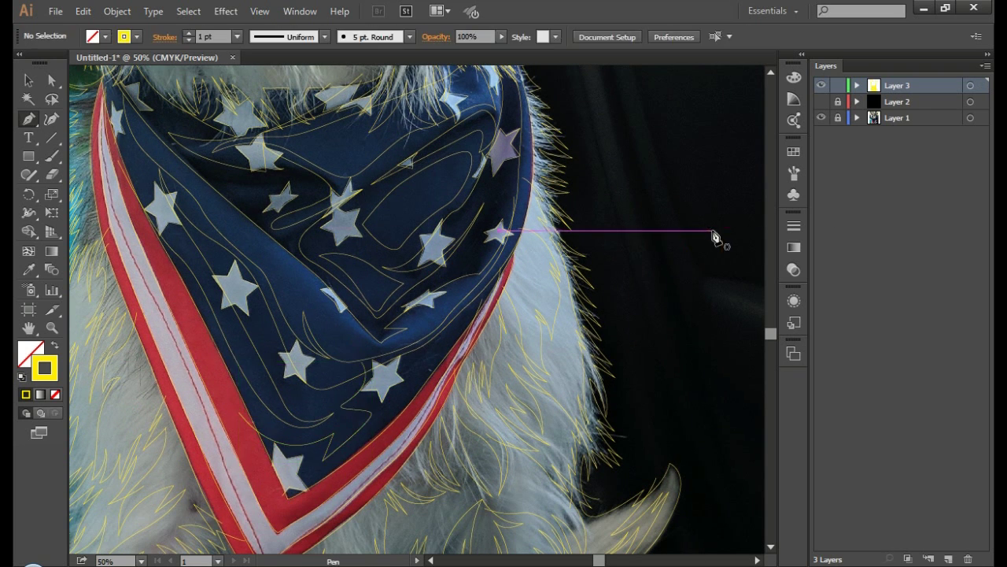
pyautogui.hotkey('ctrl', 'y')
# Step: Hide the black backing layer to reveal the photo and begin the curved outline under the nose
pyautogui.keyDown('alt'); pyautogui.scroll(-3, 655, 315); pyautogui.keyUp('alt')
pyautogui.scroll(1, 655, 315)
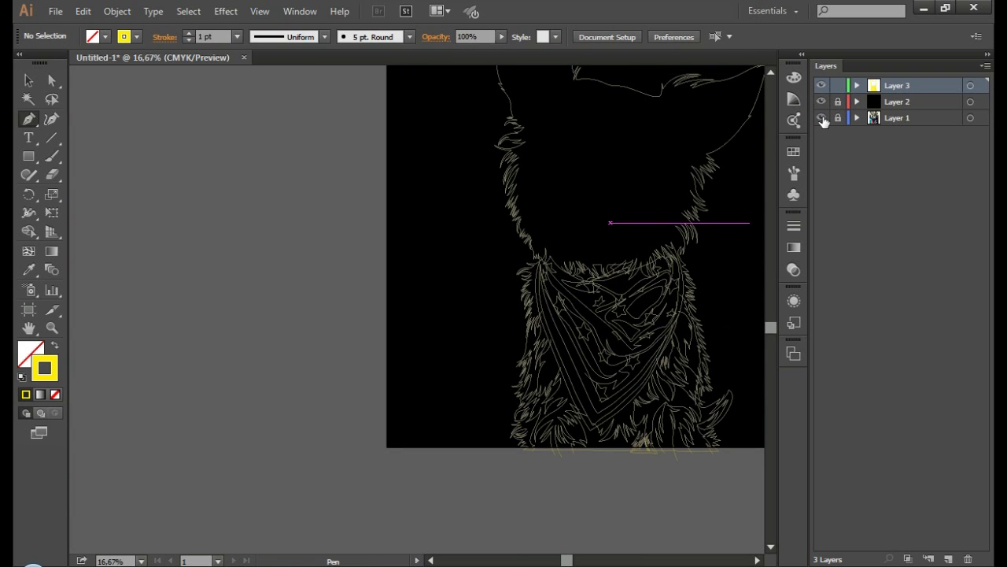
pyautogui.click(822, 102)
pyautogui.keyDown('alt'); pyautogui.scroll(5, 565, 187); pyautogui.keyUp('alt')
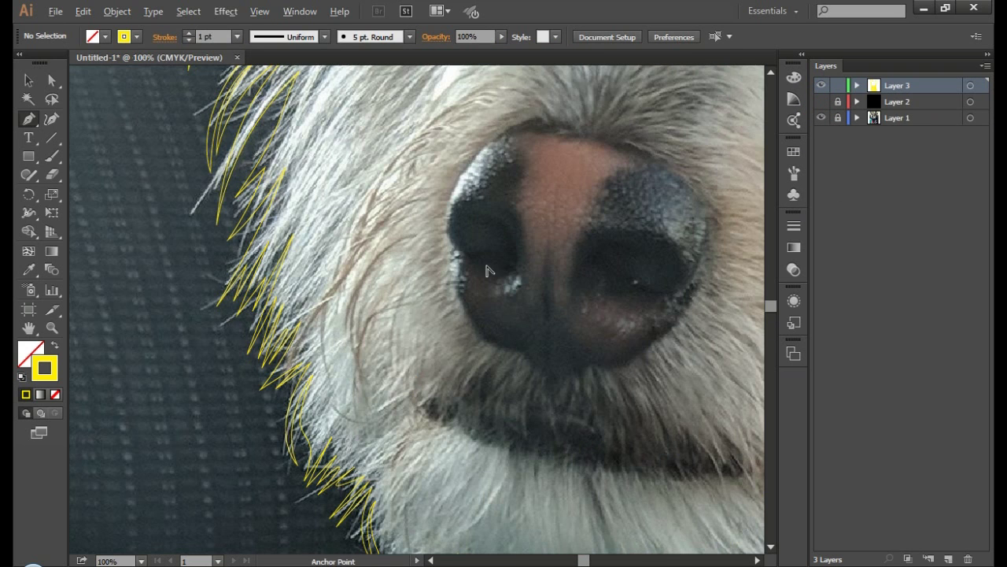
pyautogui.moveTo(551, 391); pyautogui.dragTo(663, 351)
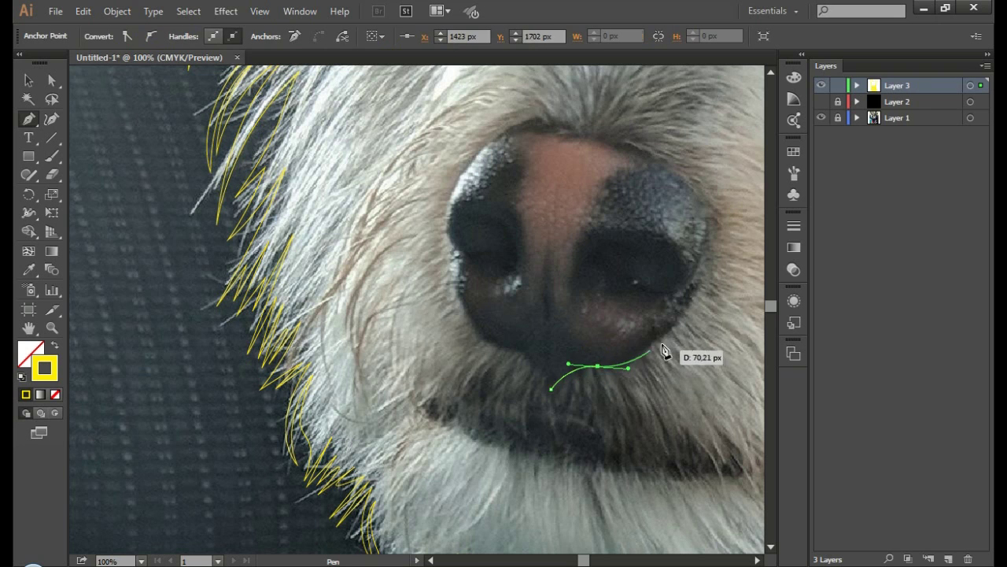
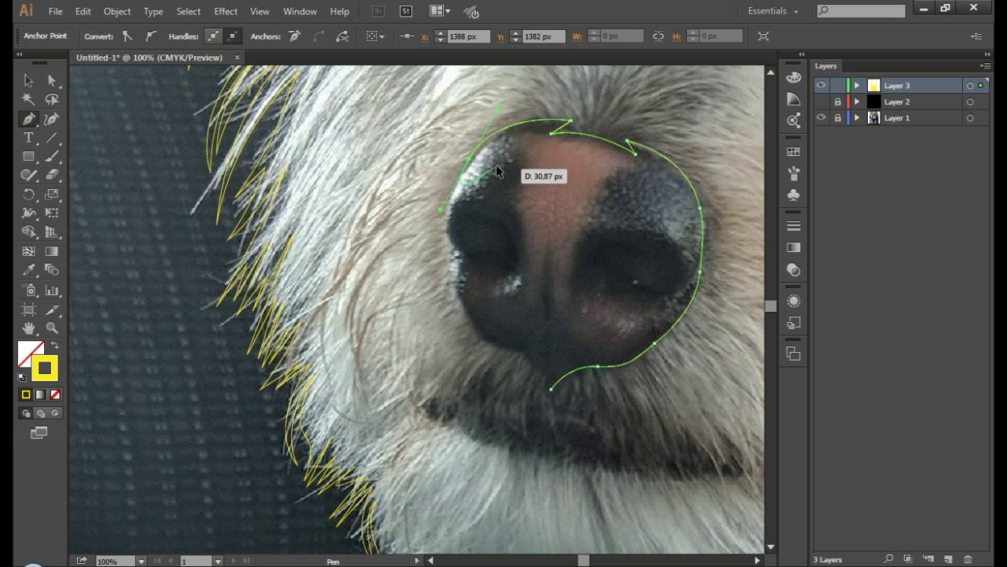
# Step: Close the nose outline and trace the closed V-shaped shape along the nose bottom
pyautogui.moveTo(444, 240); pyautogui.dragTo(452, 319)
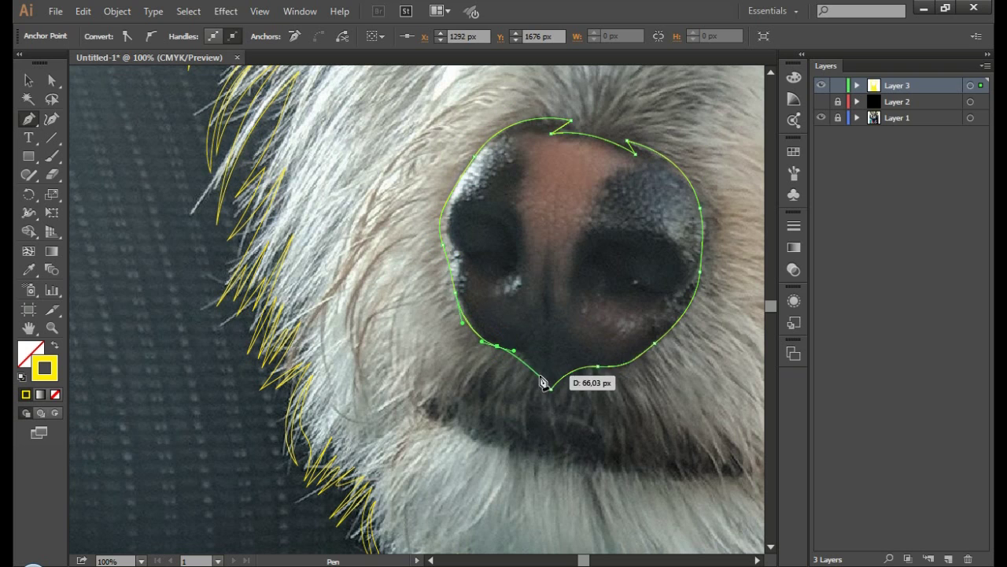
pyautogui.click(465, 308)
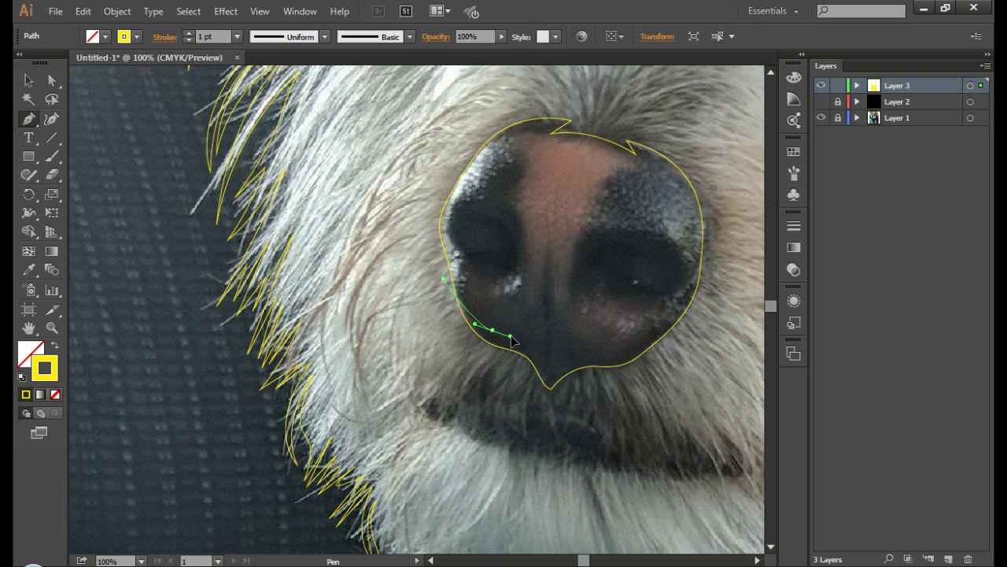
pyautogui.click(548, 265)
pyautogui.moveTo(555, 354); pyautogui.dragTo(599, 366)
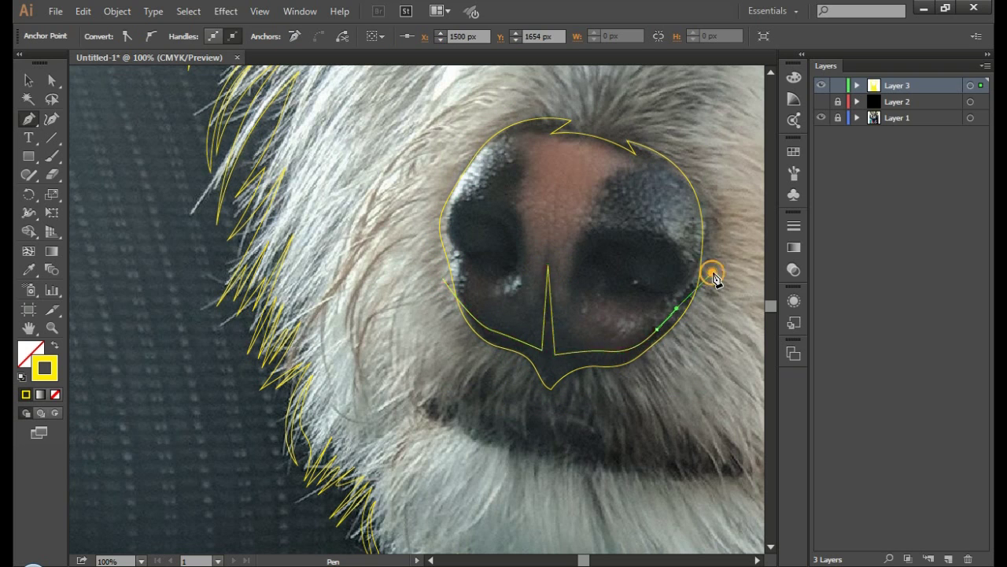
pyautogui.click(712, 274)
# Step: Trace closed curved outlines around the right and left nostrils
pyautogui.moveTo(579, 264); pyautogui.dragTo(680, 260)
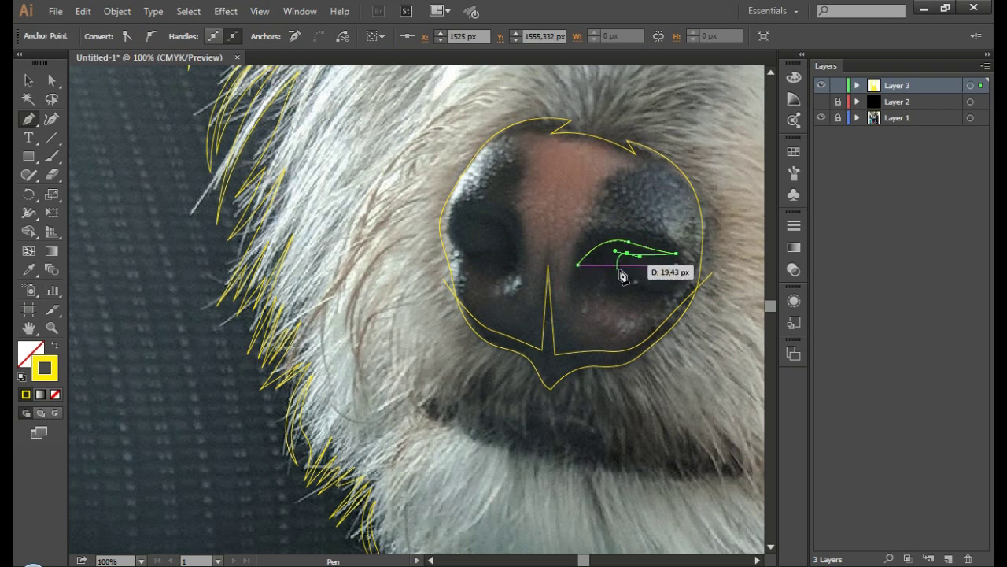
pyautogui.click(577, 264)
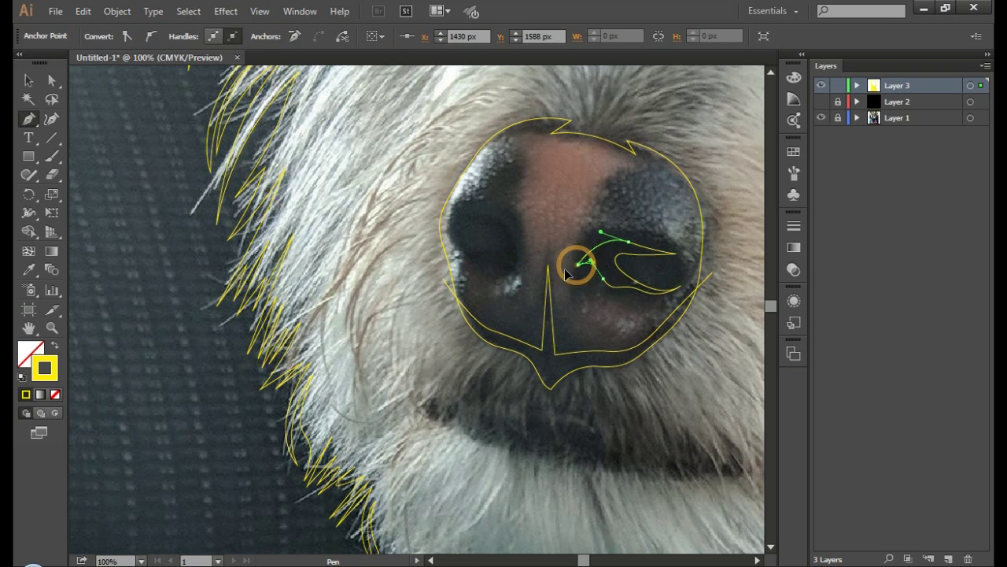
pyautogui.moveTo(461, 213); pyautogui.dragTo(512, 229)
pyautogui.moveTo(512, 285); pyautogui.dragTo(518, 291)
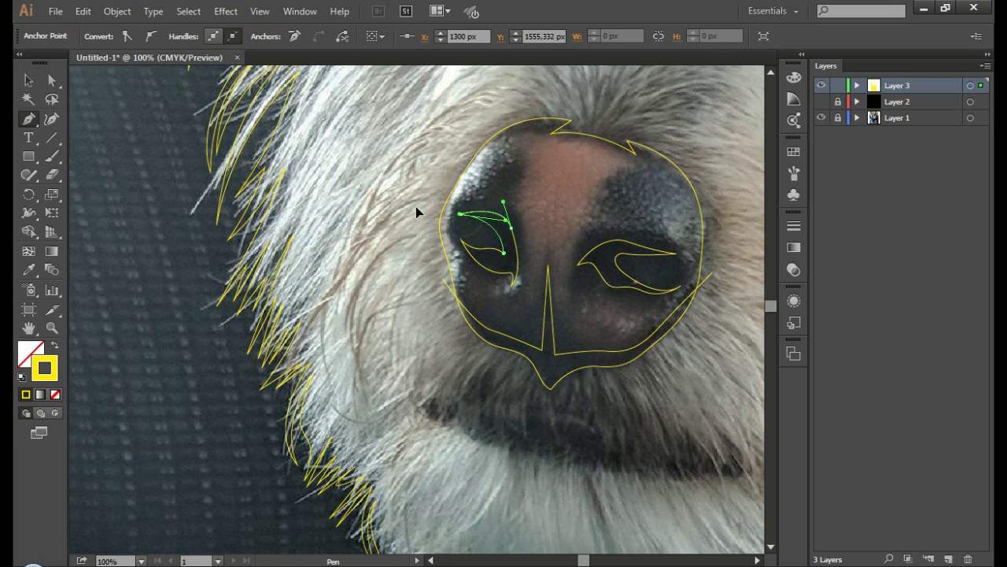
pyautogui.click(460, 214)
# Step: Draw the central ridge shape down the middle of the nose and back up
pyautogui.moveTo(508, 143); pyautogui.dragTo(515, 190)
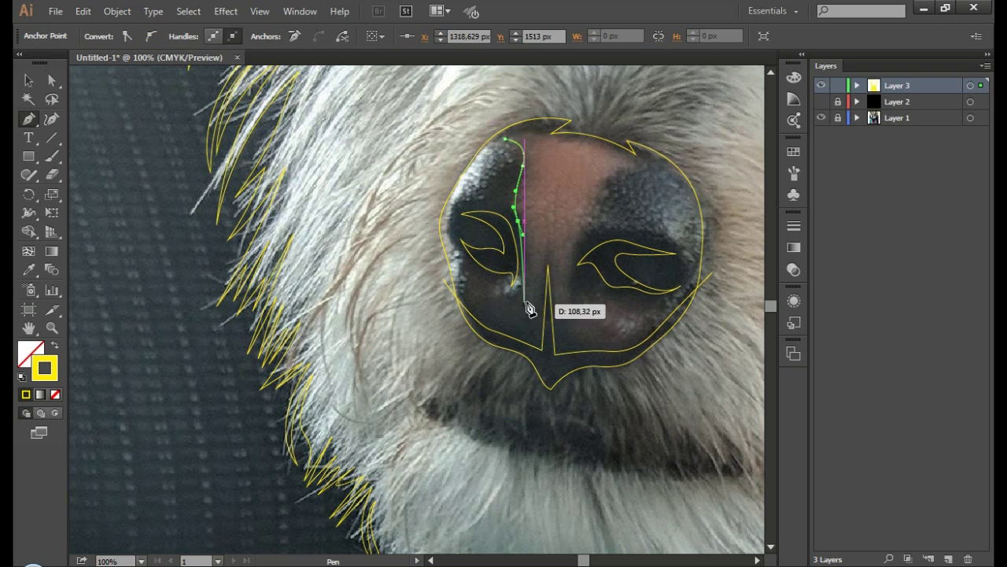
pyautogui.moveTo(526, 301); pyautogui.dragTo(551, 265)
pyautogui.moveTo(566, 310); pyautogui.dragTo(614, 197)
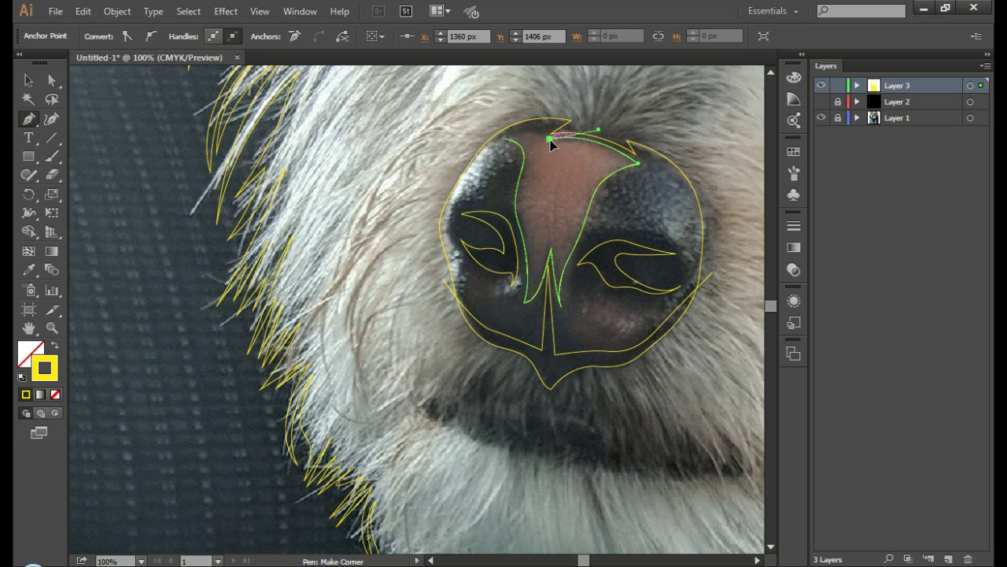
pyautogui.keyDown('ctrl'); pyautogui.click(475, 154); pyautogui.keyUp('ctrl')
# Step: Trace curved contour paths along the left nostril's outer and lower edges
pyautogui.moveTo(645, 214); pyautogui.dragTo(565, 321)
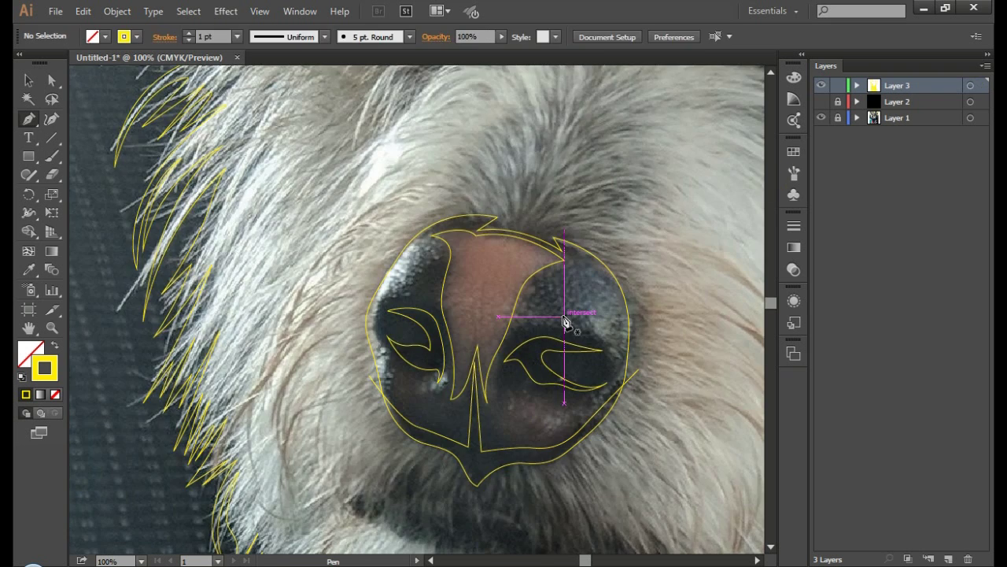
pyautogui.moveTo(386, 360); pyautogui.dragTo(376, 336)
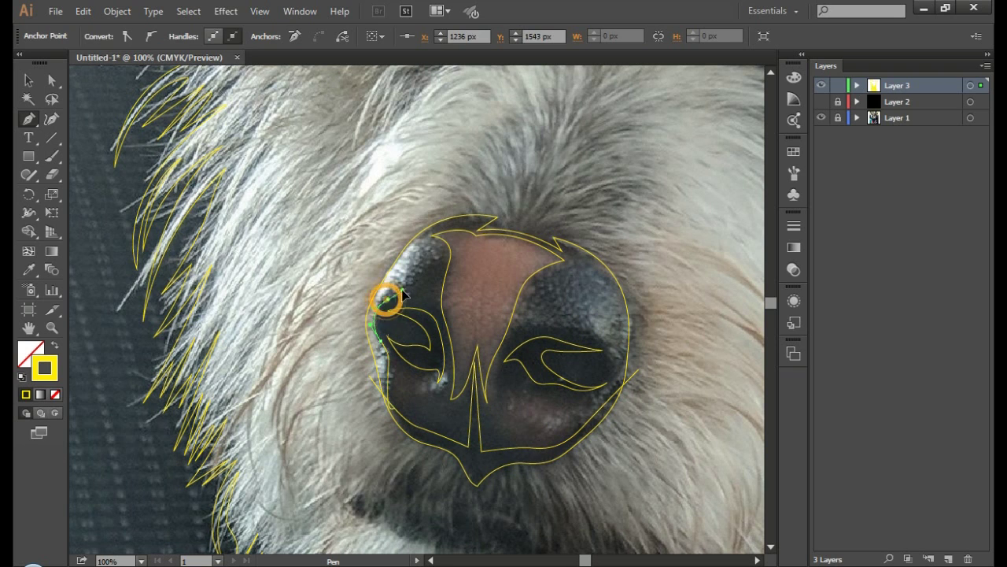
pyautogui.moveTo(405, 281); pyautogui.dragTo(384, 303)
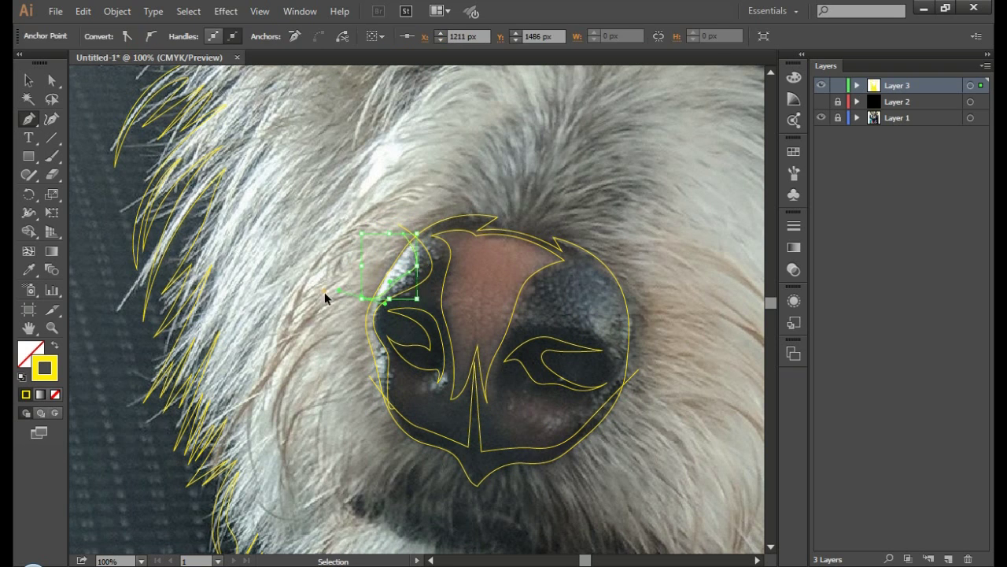
pyautogui.moveTo(371, 370); pyautogui.dragTo(383, 394)
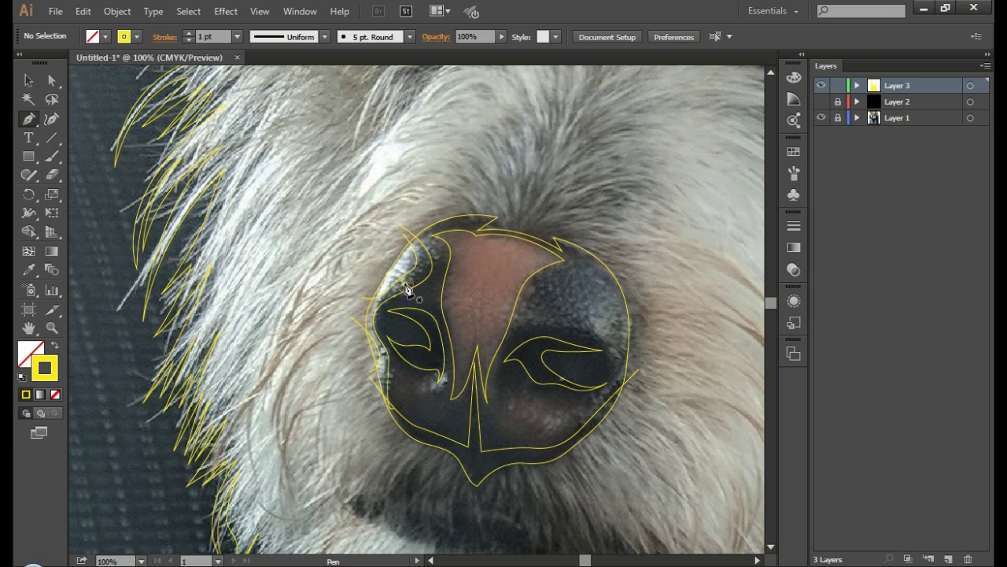
pyautogui.click(381, 351)
pyautogui.moveTo(438, 370)
pyautogui.mouseDown()
pyautogui.moveTo(453, 362)
pyautogui.moveTo(400, 374)
pyautogui.mouseUp()
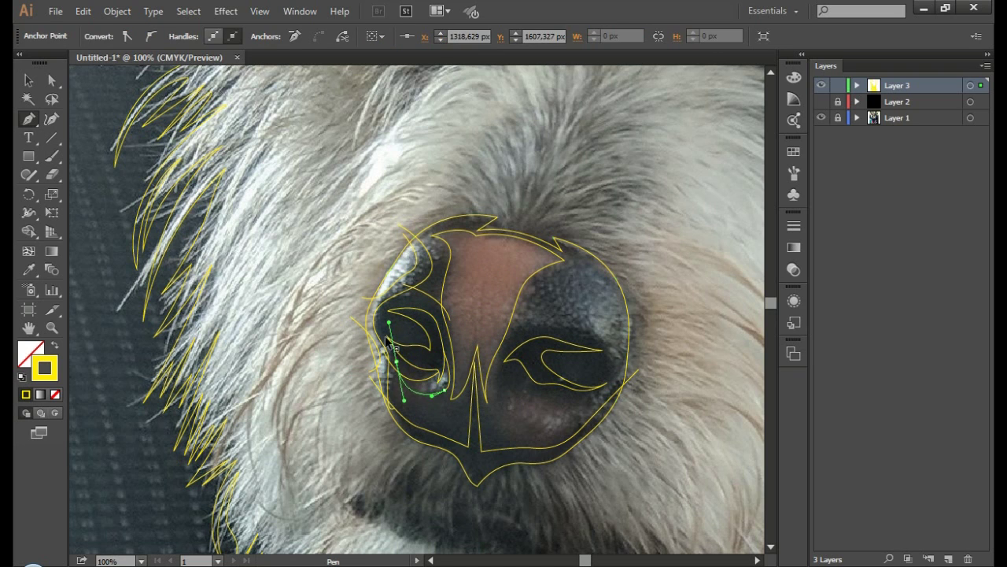
pyautogui.keyDown('ctrl'); pyautogui.click(691, 160); pyautogui.keyUp('ctrl')
# Step: Draw a curve across the nose pad along the right nostril's inner edge
pyautogui.hscroll(2, 549, 356)
pyautogui.moveTo(420, 403); pyautogui.dragTo(449, 337)
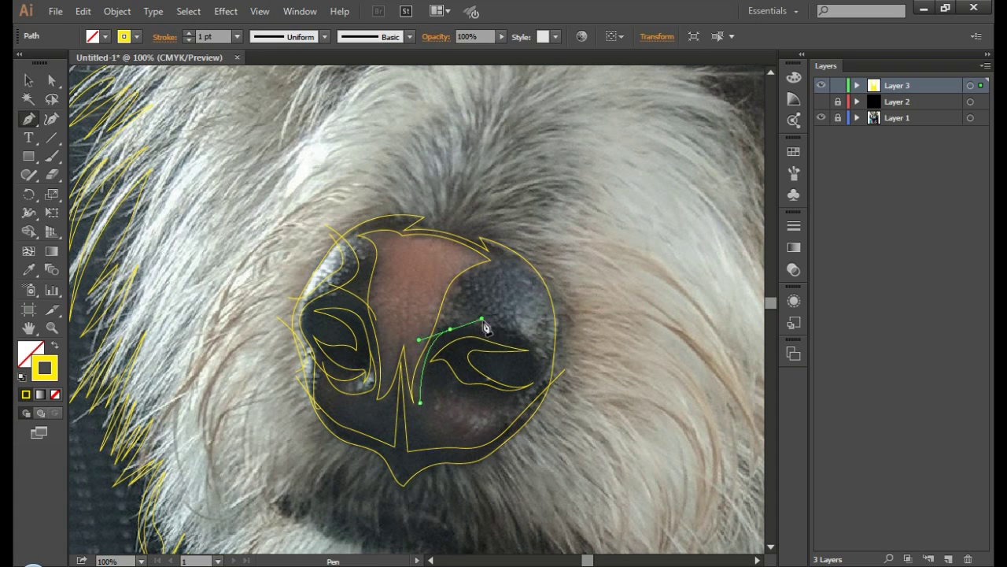
pyautogui.moveTo(535, 360); pyautogui.dragTo(580, 353)
pyautogui.moveTo(443, 381); pyautogui.dragTo(429, 347)
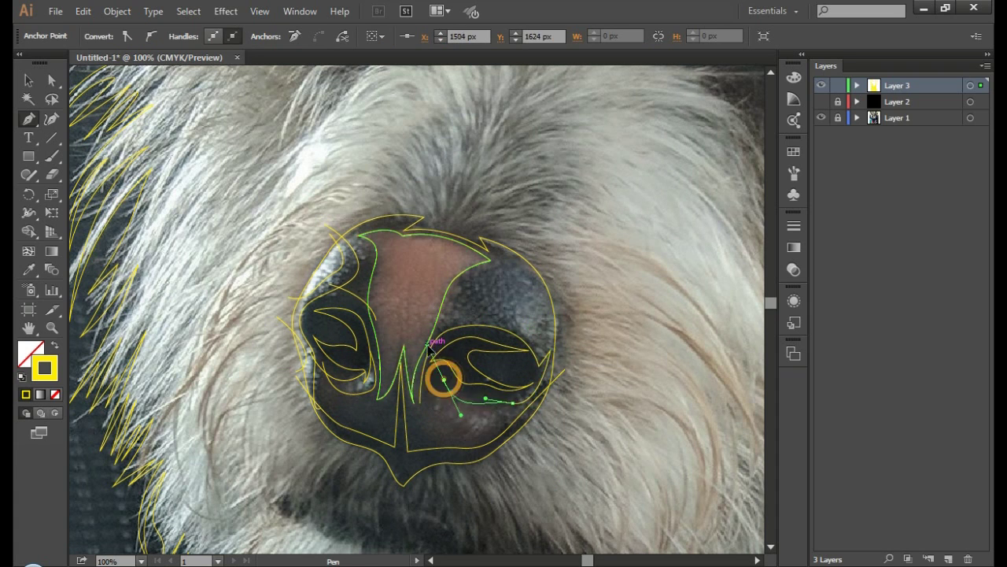
pyautogui.moveTo(438, 405); pyautogui.dragTo(428, 410)
pyautogui.keyDown('ctrl'); pyautogui.click(450, 423); pyautogui.keyUp('ctrl')
# Step: Add a curved contour line along the lower nose below the right nostril
pyautogui.click(437, 405)
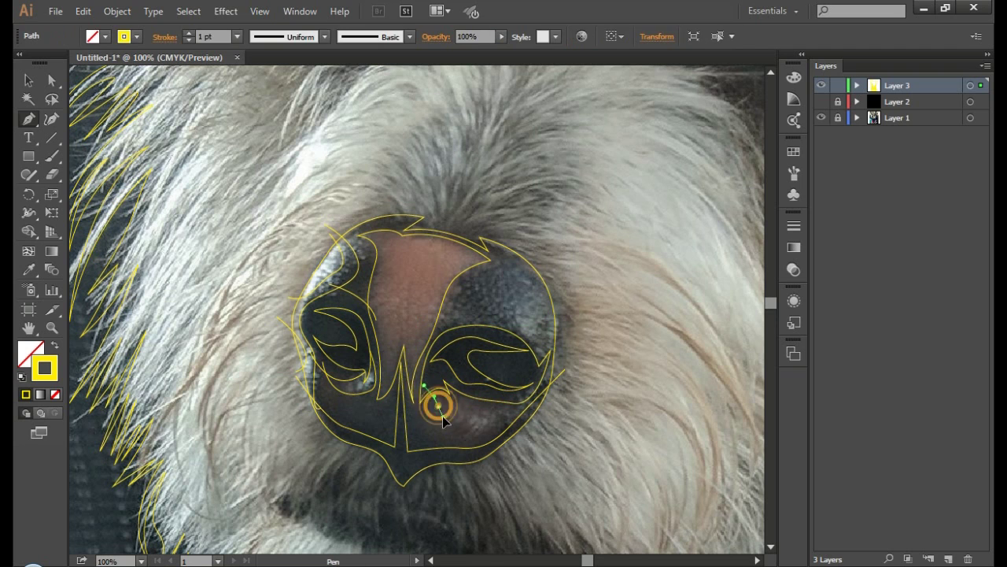
pyautogui.moveTo(494, 422)
pyautogui.mouseDown()
pyautogui.moveTo(528, 405)
pyautogui.moveTo(471, 415)
pyautogui.moveTo(499, 411)
pyautogui.mouseUp()
pyautogui.keyDown('ctrl'); pyautogui.click(633, 397); pyautogui.keyUp('ctrl')
pyautogui.keyDown('ctrl'); pyautogui.click(675, 281); pyautogui.keyUp('ctrl')
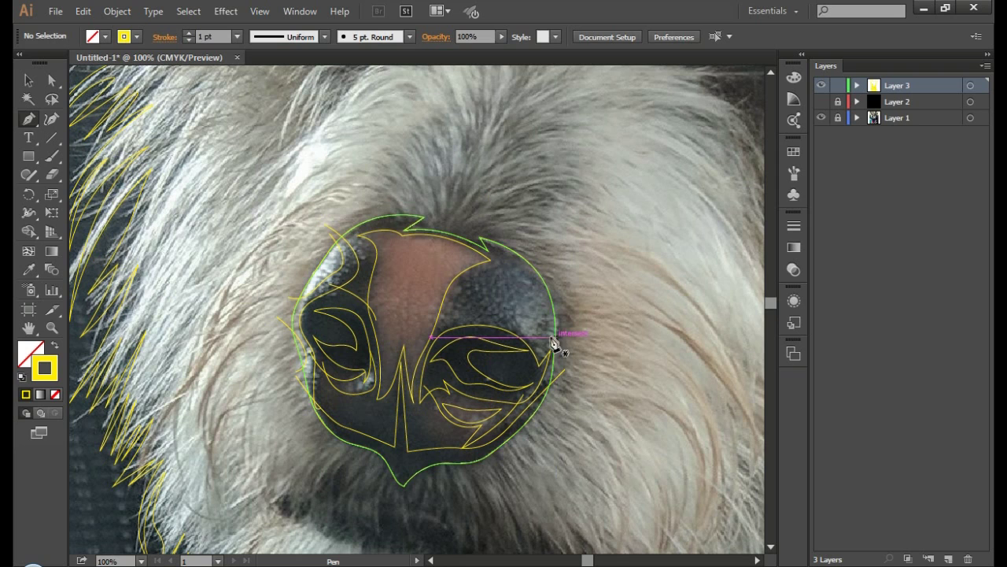
# Step: Trace the right nostril's side line and a closed shape across the upper nose pad
pyautogui.moveTo(504, 252); pyautogui.dragTo(522, 286)
pyautogui.moveTo(516, 324); pyautogui.dragTo(541, 351)
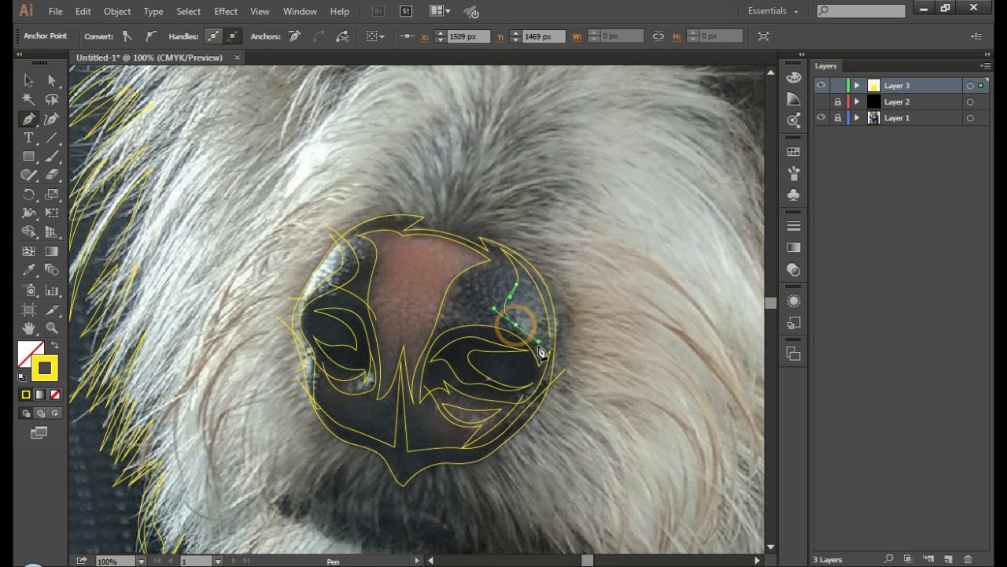
pyautogui.keyDown('ctrl'); pyautogui.click(584, 213); pyautogui.keyUp('ctrl')
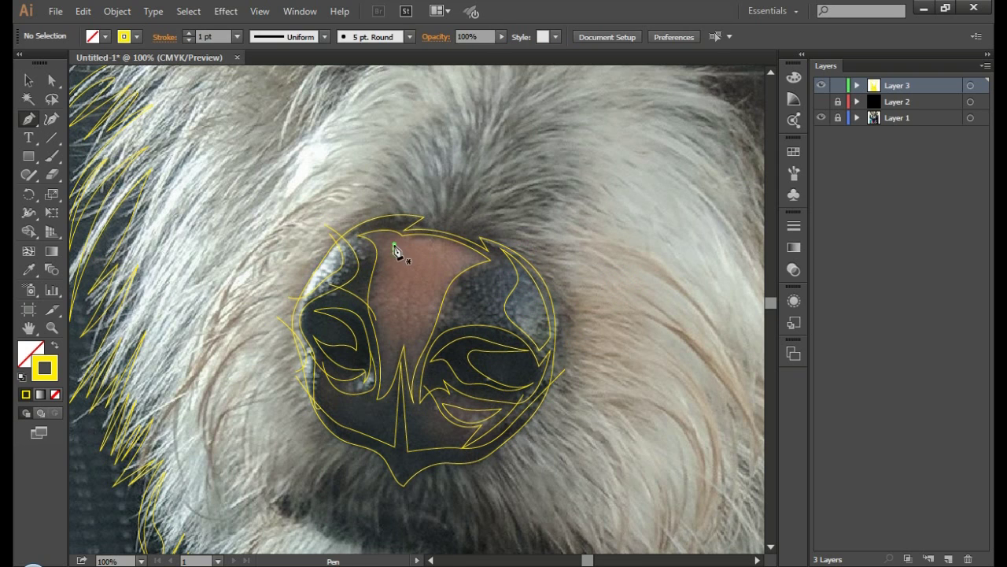
pyautogui.moveTo(394, 319)
pyautogui.mouseDown()
pyautogui.moveTo(412, 346)
pyautogui.moveTo(421, 324)
pyautogui.mouseUp()
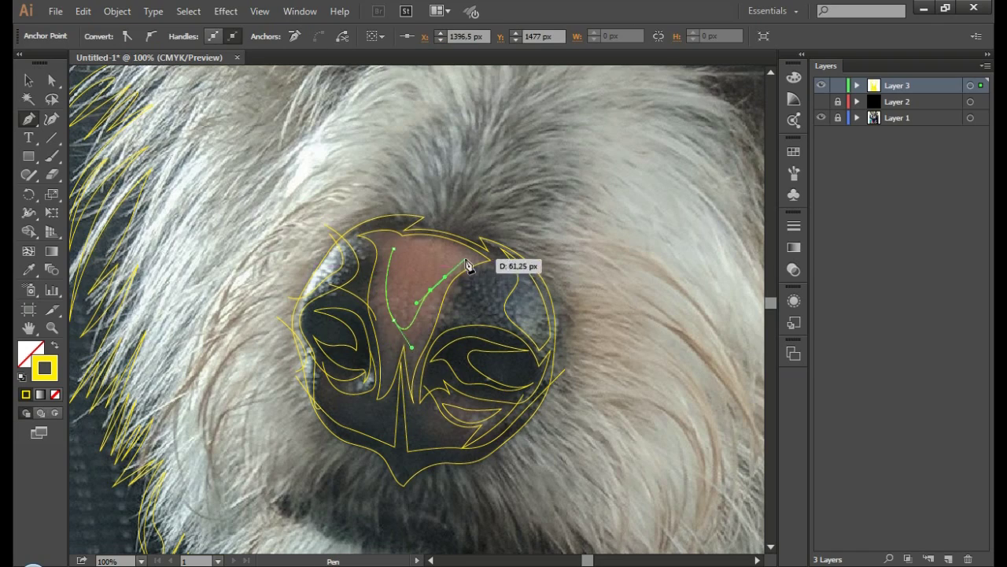
pyautogui.click(394, 248)
pyautogui.keyDown('ctrl'); pyautogui.click(472, 172); pyautogui.keyUp('ctrl')
# Step: Zoom out to check the whole dog, toggle the black layer, and zoom back to the muzzle
pyautogui.hotkey('ctrl', '-')
pyautogui.hotkey('ctrl', '-')
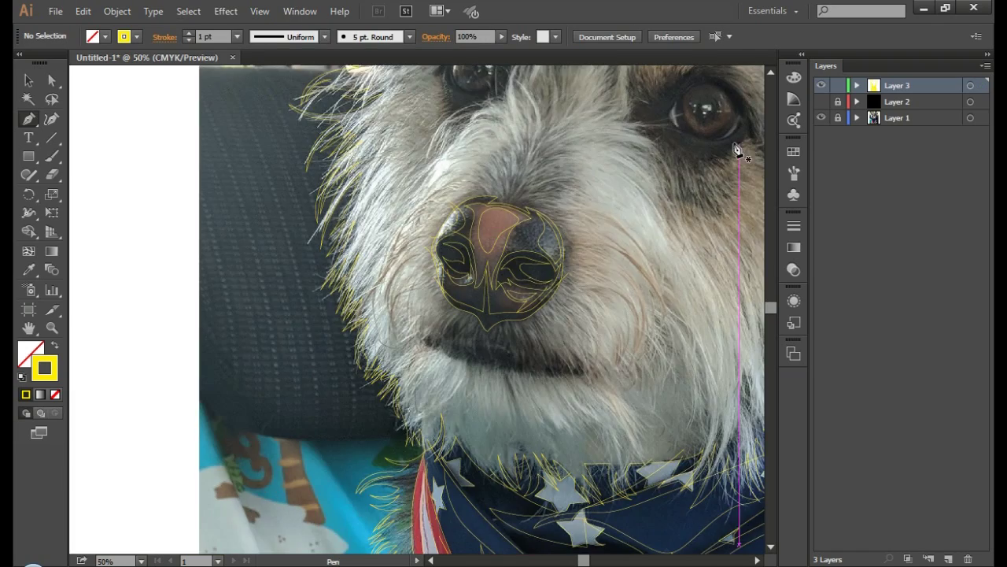
pyautogui.click(821, 101)
pyautogui.click(821, 101)
pyautogui.hotkey('ctrl', '+')
pyautogui.hotkey('ctrl', '+')
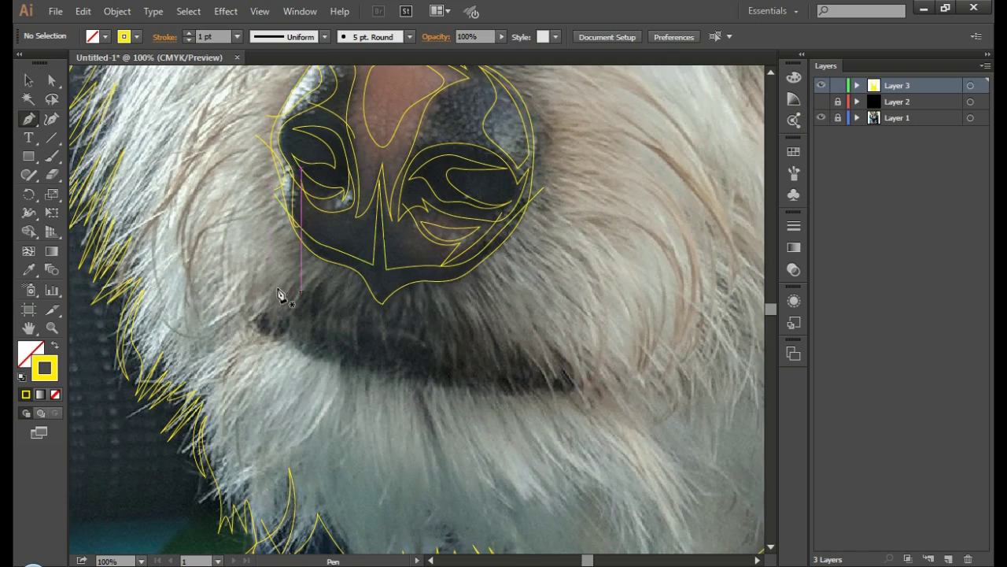
# Step: Draw a short fur stroke just below the nose
pyautogui.moveTo(258, 324)
pyautogui.mouseDown()
pyautogui.moveTo(331, 279)
pyautogui.moveTo(322, 333)
pyautogui.moveTo(348, 286)
pyautogui.moveTo(346, 298)
pyautogui.moveTo(364, 308)
pyautogui.moveTo(349, 296)
pyautogui.mouseUp()
pyautogui.click(344, 340)
pyautogui.keyDown('ctrl'); pyautogui.click(417, 345); pyautogui.keyUp('ctrl')
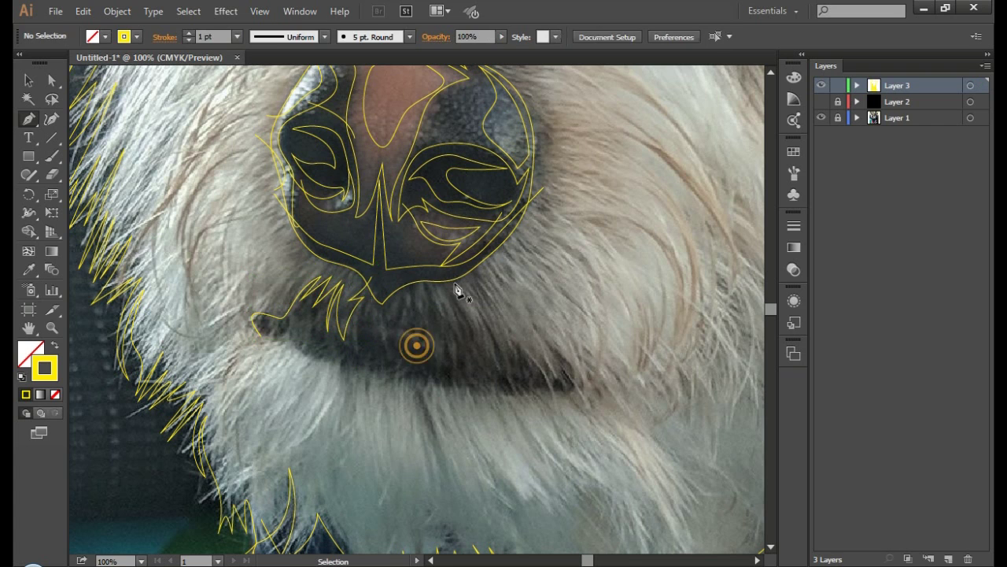
# Step: Trace a closed zigzag outline of fur strands along the lip
pyautogui.click(409, 277)
pyautogui.click(421, 334)
pyautogui.click(426, 315)
pyautogui.moveTo(439, 367); pyautogui.dragTo(444, 336)
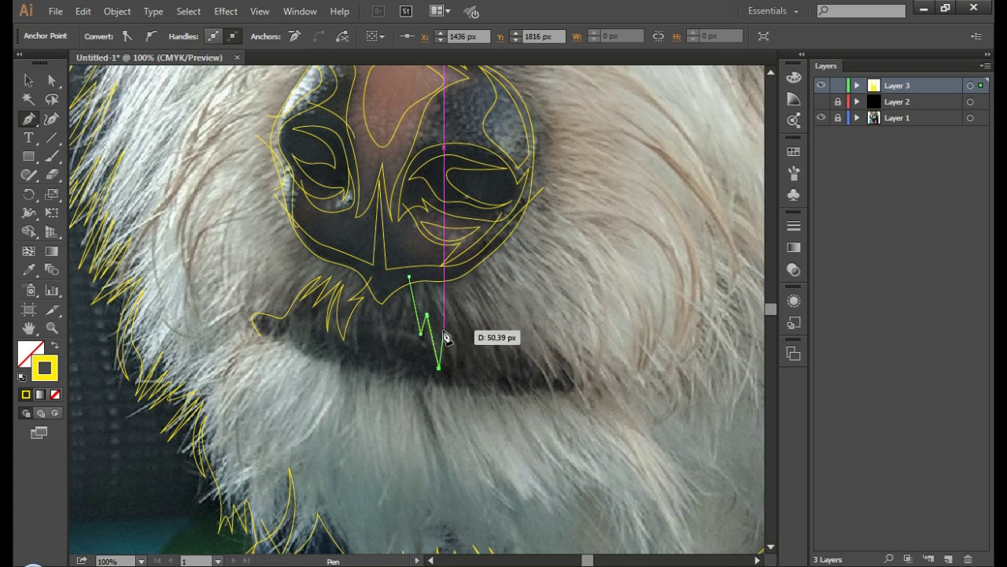
pyautogui.moveTo(451, 300)
pyautogui.mouseDown()
pyautogui.moveTo(464, 344)
pyautogui.moveTo(534, 384)
pyautogui.mouseUp()
pyautogui.click(451, 300)
pyautogui.click(491, 333)
pyautogui.click(507, 340)
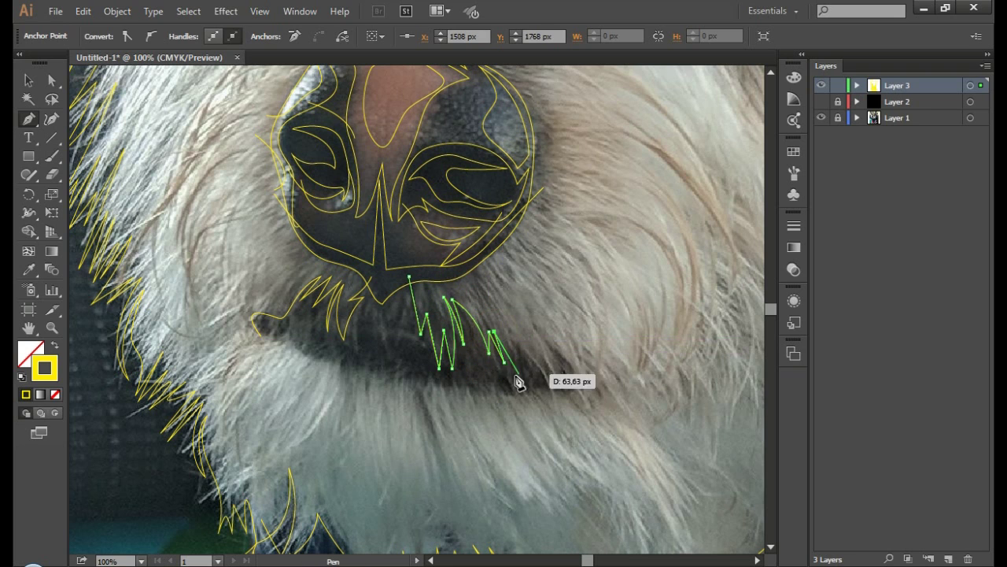
pyautogui.moveTo(520, 346); pyautogui.dragTo(551, 386)
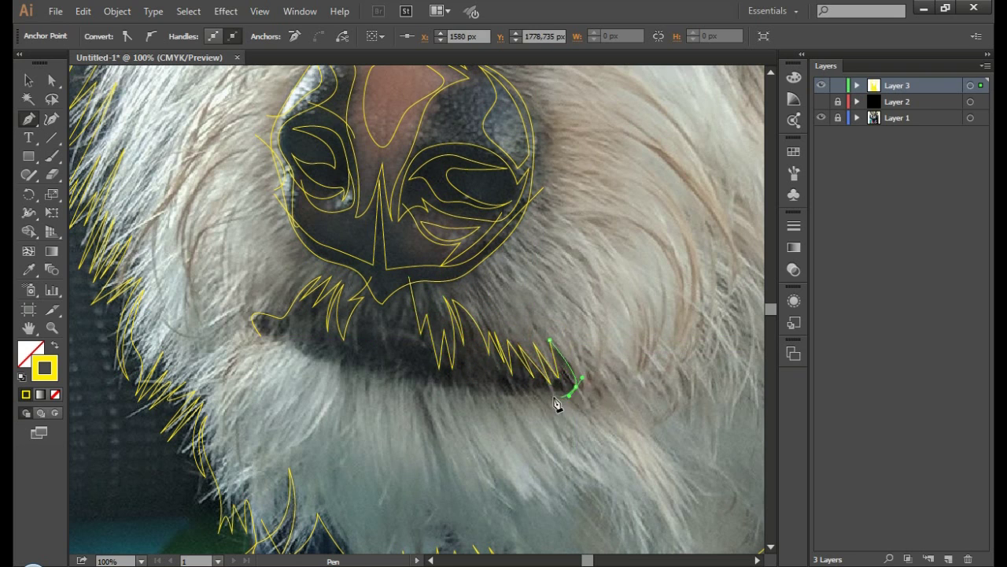
pyautogui.moveTo(253, 319); pyautogui.dragTo(270, 342)
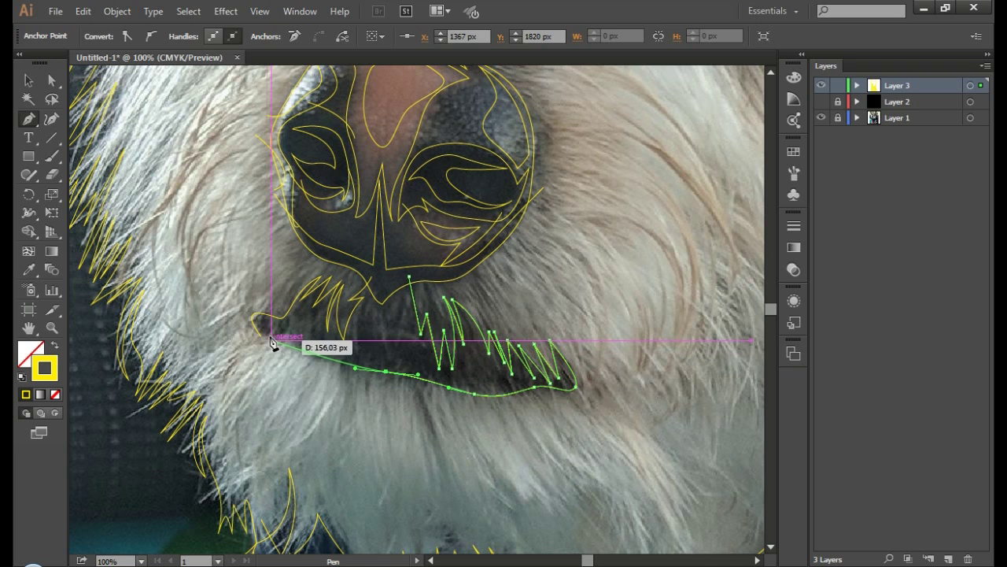
# Step: Draw a zigzag path of fur strand tips directly below the nose
pyautogui.keyDown('ctrl'); pyautogui.click(330, 420); pyautogui.keyUp('ctrl')
pyautogui.moveTo(343, 318); pyautogui.dragTo(362, 364)
pyautogui.click(363, 357)
pyautogui.click(372, 310)
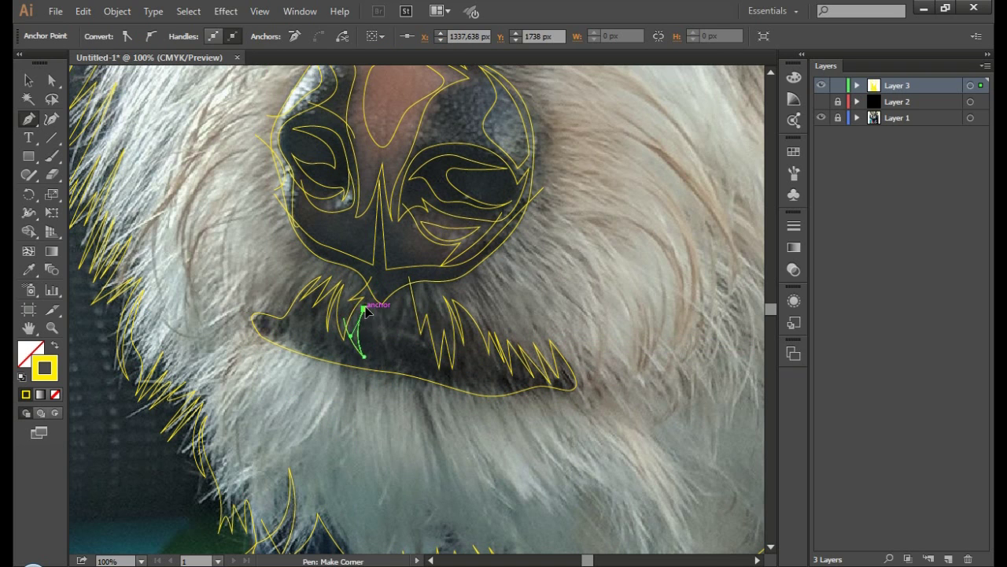
pyautogui.click(386, 356)
pyautogui.click(399, 302)
pyautogui.click(398, 284)
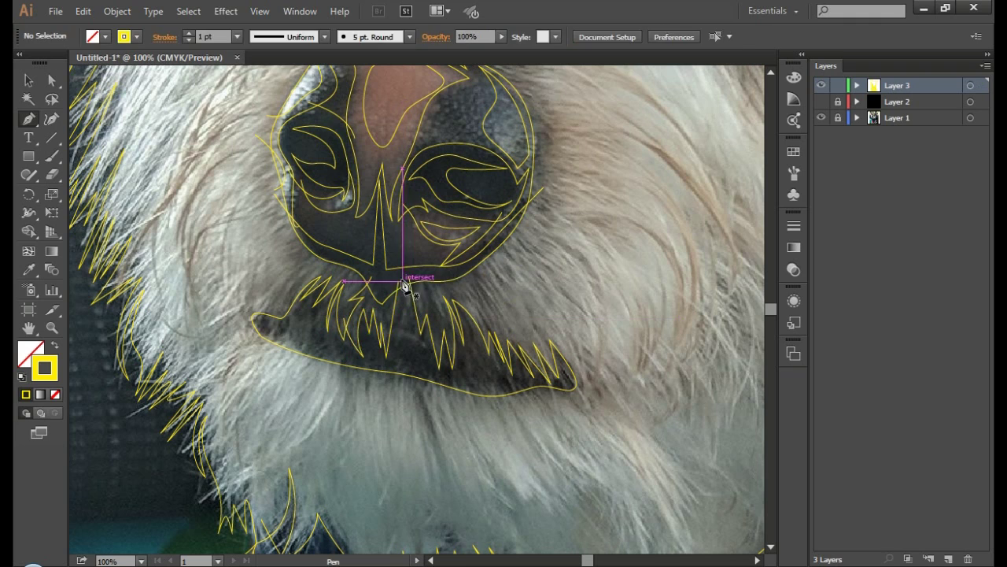
pyautogui.click(408, 306)
pyautogui.click(398, 347)
pyautogui.click(413, 332)
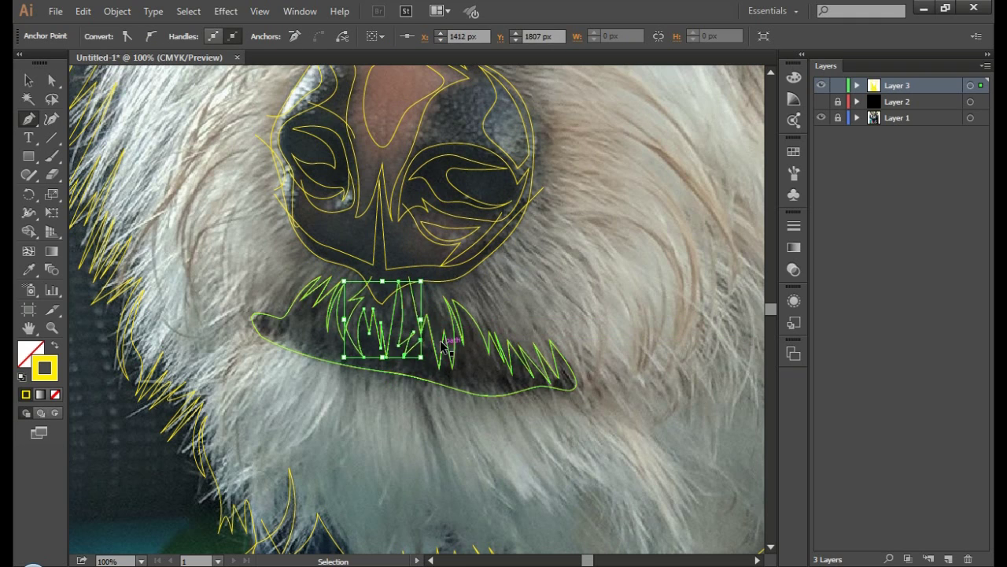
pyautogui.click(414, 355)
# Step: Finish the chin fur path and trace a curved fur strand right of the chin
pyautogui.keyDown('ctrl'); pyautogui.click(571, 285); pyautogui.keyUp('ctrl')
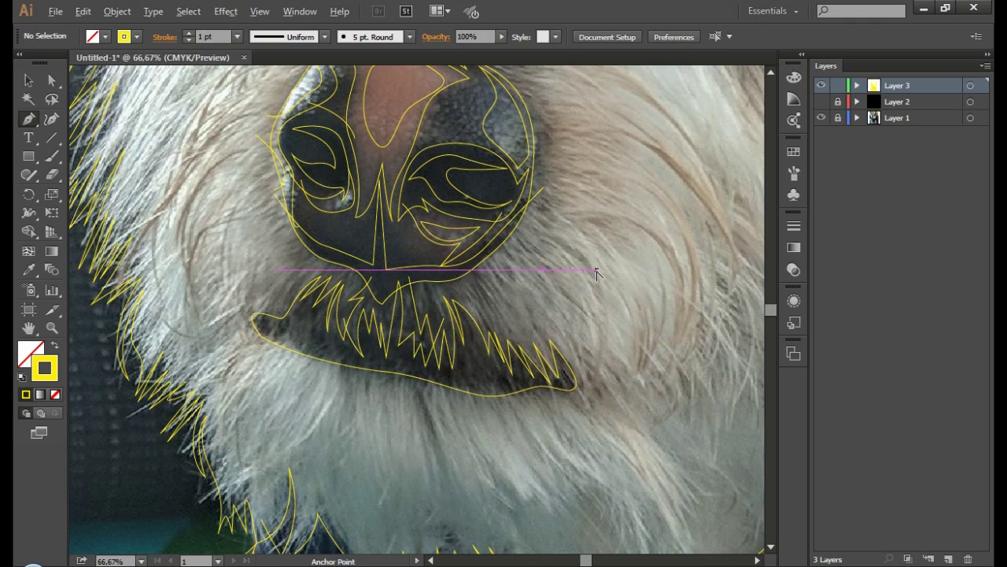
pyautogui.scroll(1, 528, 346)
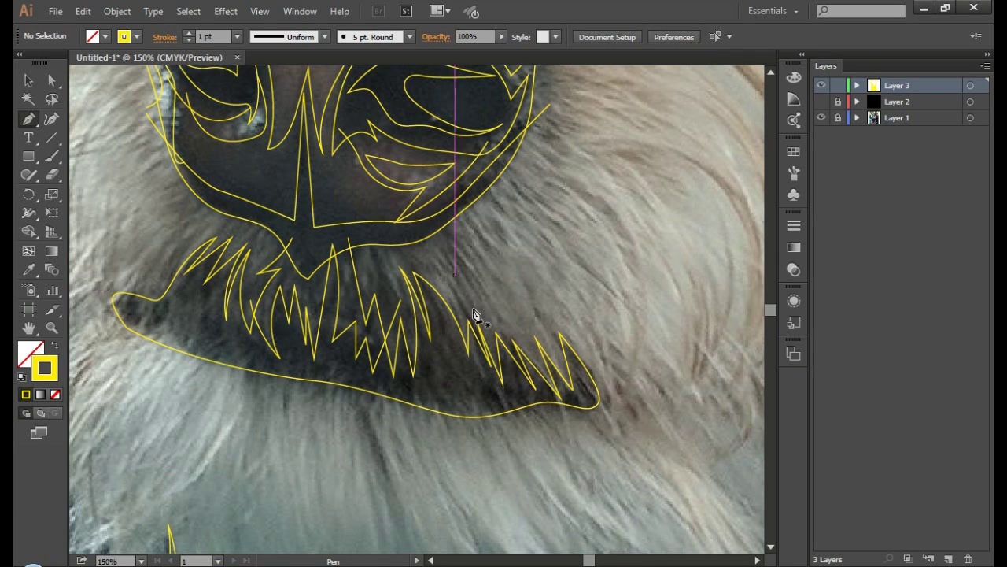
pyautogui.click(458, 268)
pyautogui.moveTo(500, 321); pyautogui.dragTo(510, 353)
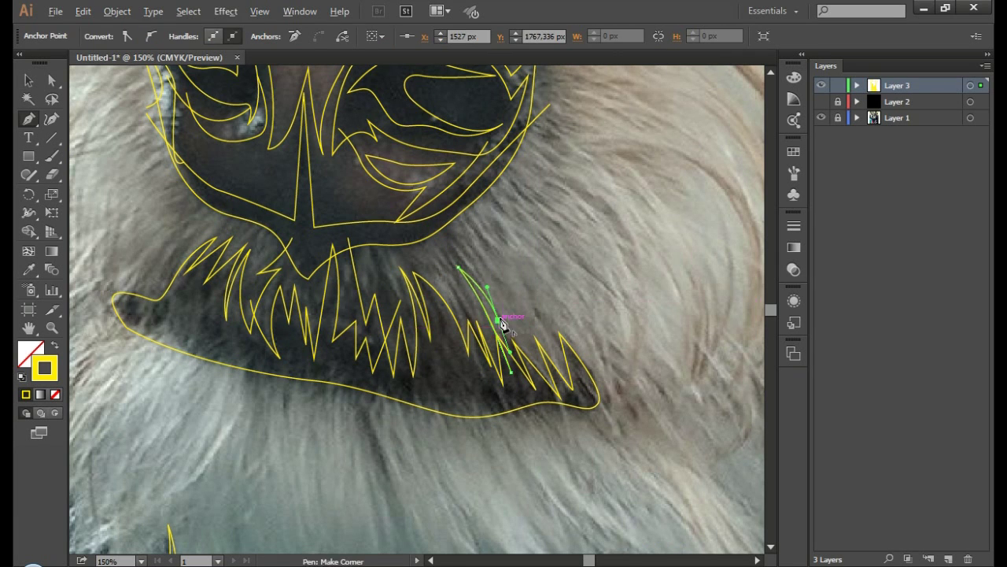
pyautogui.click(502, 322)
pyautogui.moveTo(468, 248); pyautogui.dragTo(486, 240)
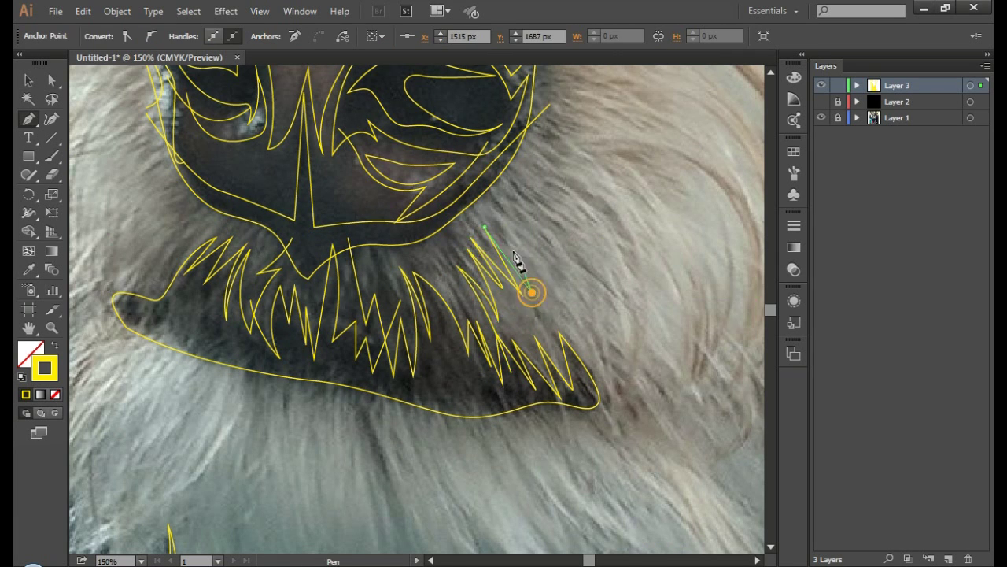
pyautogui.moveTo(550, 299); pyautogui.dragTo(560, 316)
pyautogui.moveTo(542, 231); pyautogui.dragTo(573, 250)
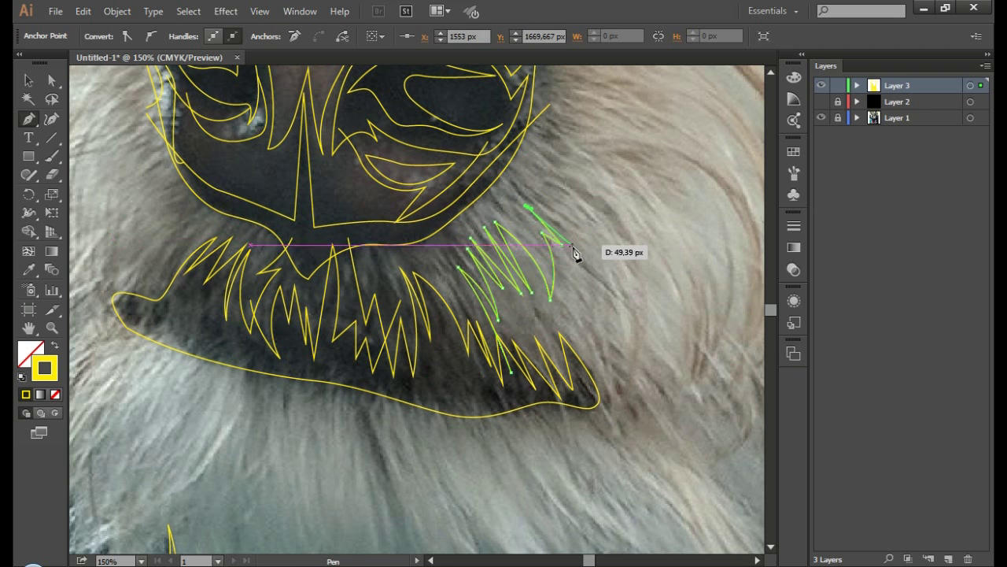
# Step: Trace a closed upward-curving fur strand beside the nose
pyautogui.keyDown('ctrl'); pyautogui.click(547, 157); pyautogui.keyUp('ctrl')
pyautogui.moveTo(549, 195); pyautogui.dragTo(576, 249)
pyautogui.moveTo(563, 197); pyautogui.dragTo(600, 74)
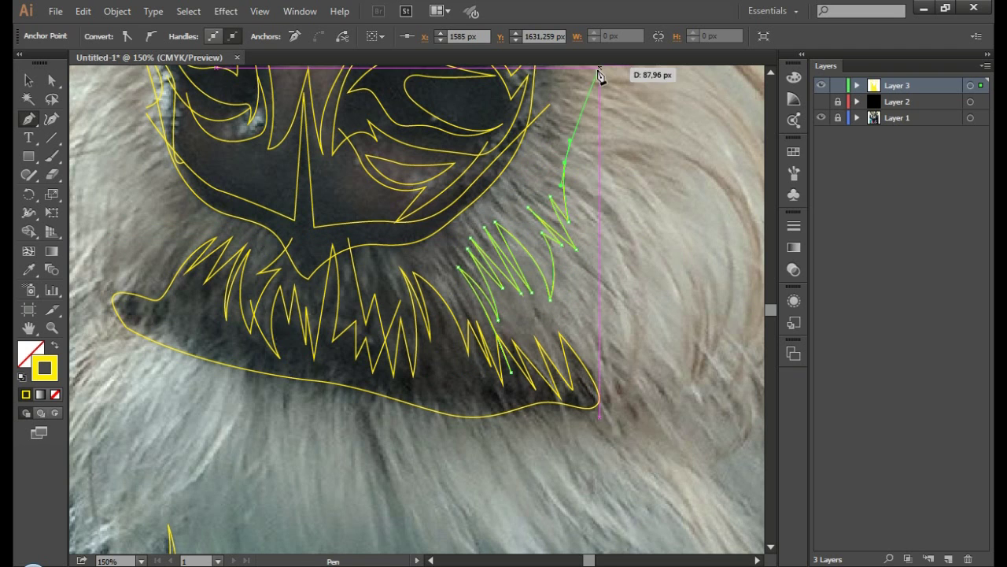
pyautogui.click(557, 266)
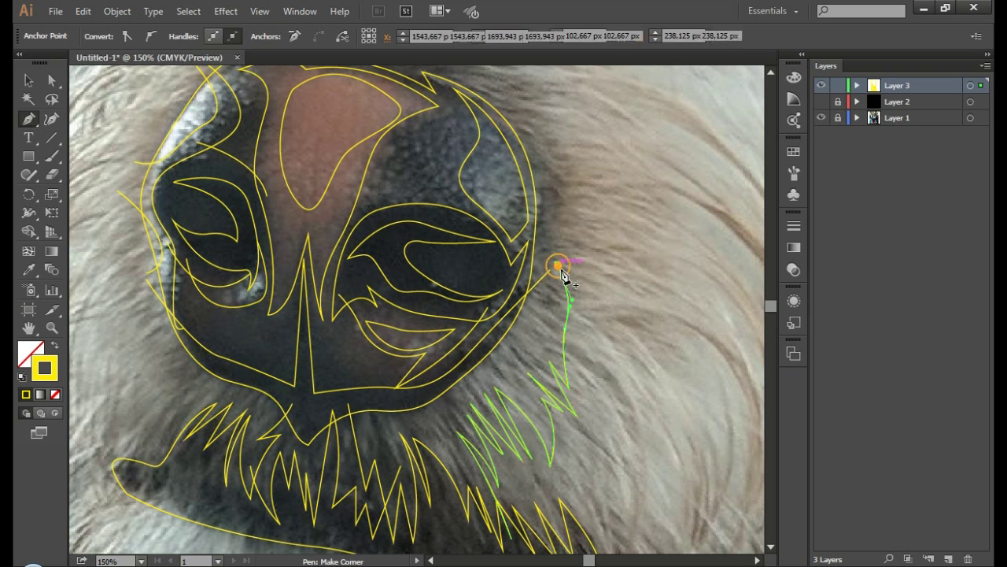
pyautogui.keyDown('ctrl'); pyautogui.click(508, 124); pyautogui.keyUp('ctrl')
# Step: Draw a zigzag fur path left of the nose extending down toward the chin
pyautogui.hscroll(-1, 450, 263)
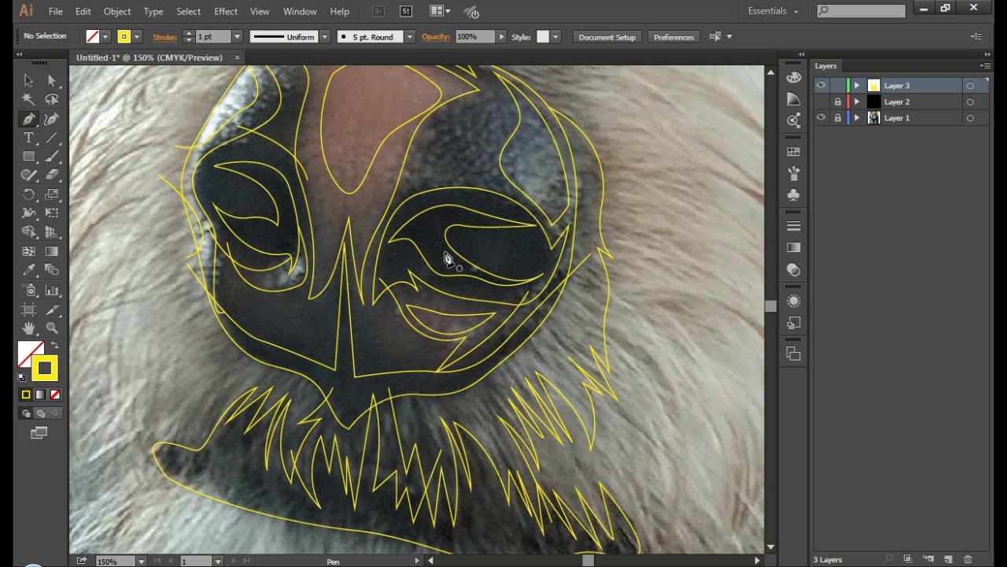
pyautogui.hscroll(-2, 189, 376)
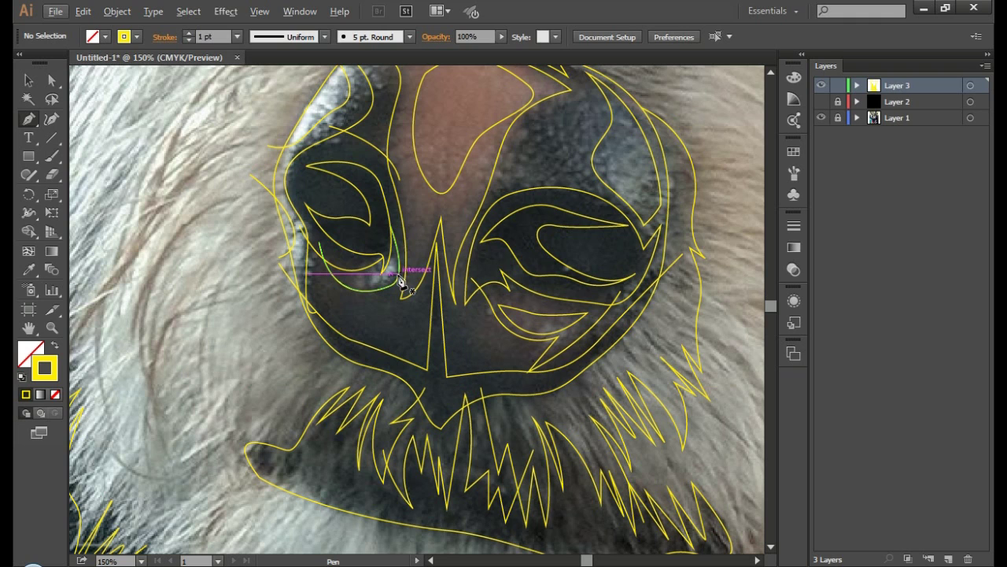
pyautogui.click(300, 293)
pyautogui.click(282, 312)
pyautogui.click(285, 339)
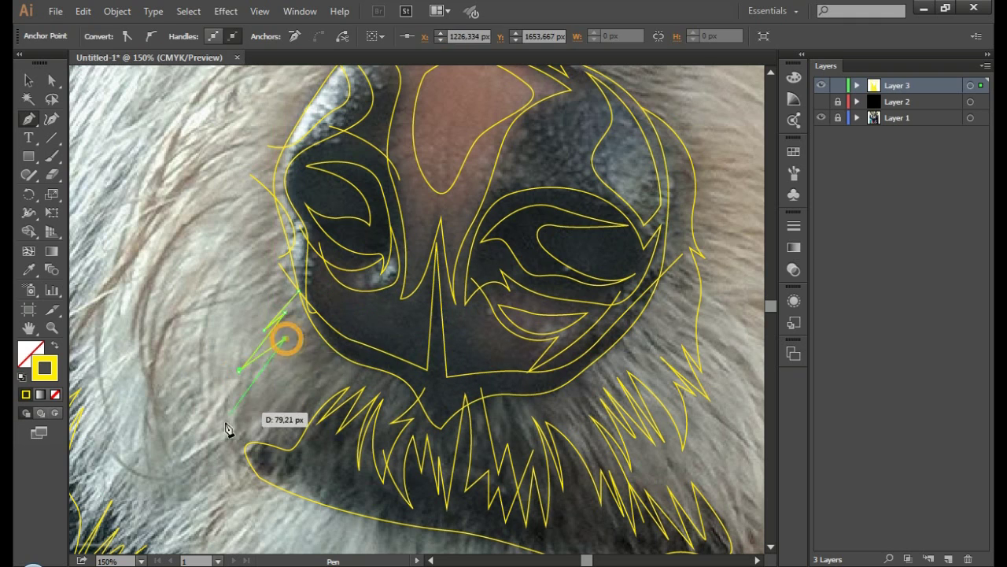
pyautogui.click(239, 370)
pyautogui.click(239, 404)
pyautogui.click(307, 356)
pyautogui.click(285, 389)
pyautogui.click(279, 428)
pyautogui.click(272, 467)
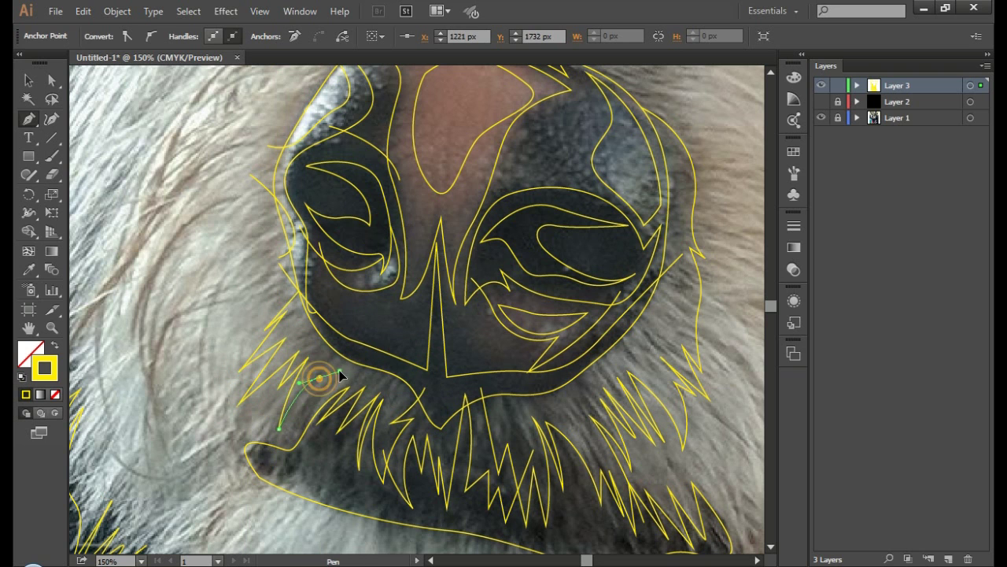
pyautogui.keyDown('ctrl'); pyautogui.click(206, 413); pyautogui.keyUp('ctrl')
# Step: Trace curved hair strands rising from the fur above the nose
pyautogui.scroll(-1, 378, 346)
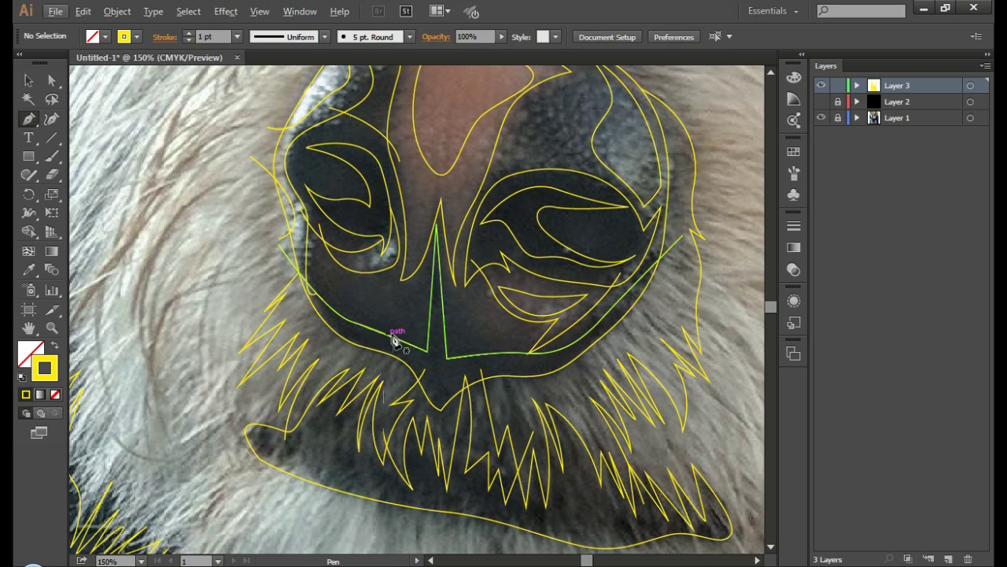
pyautogui.scroll(3, 401, 331)
pyautogui.scroll(7, 411, 317)
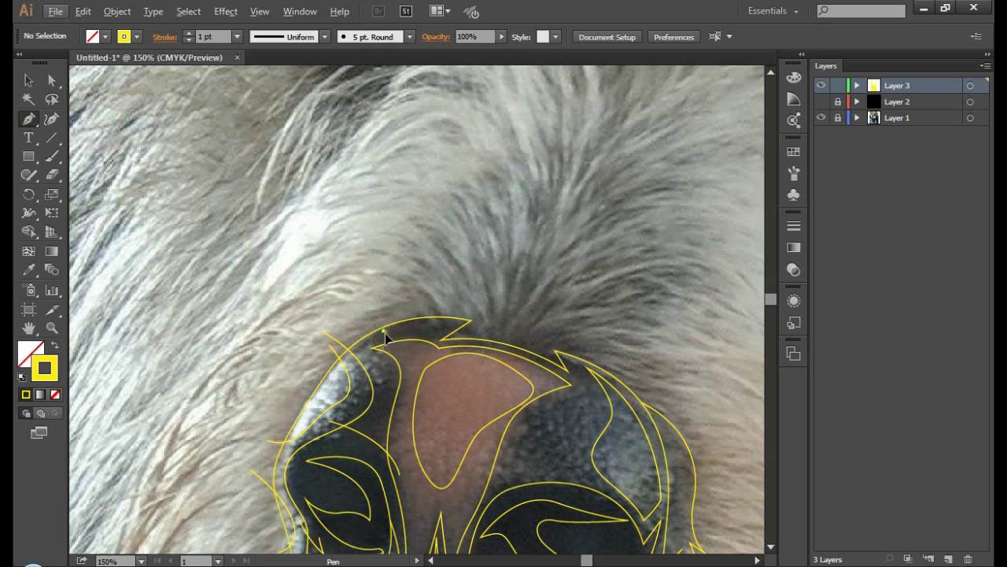
pyautogui.click(383, 330)
pyautogui.moveTo(480, 319); pyautogui.dragTo(413, 262)
pyautogui.moveTo(490, 307); pyautogui.dragTo(520, 372)
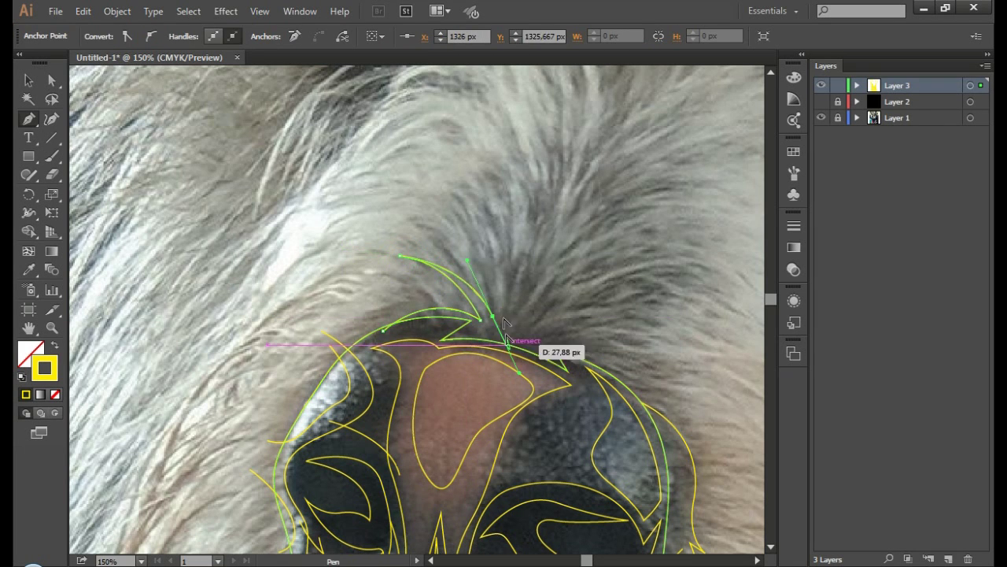
pyautogui.moveTo(445, 228); pyautogui.dragTo(496, 274)
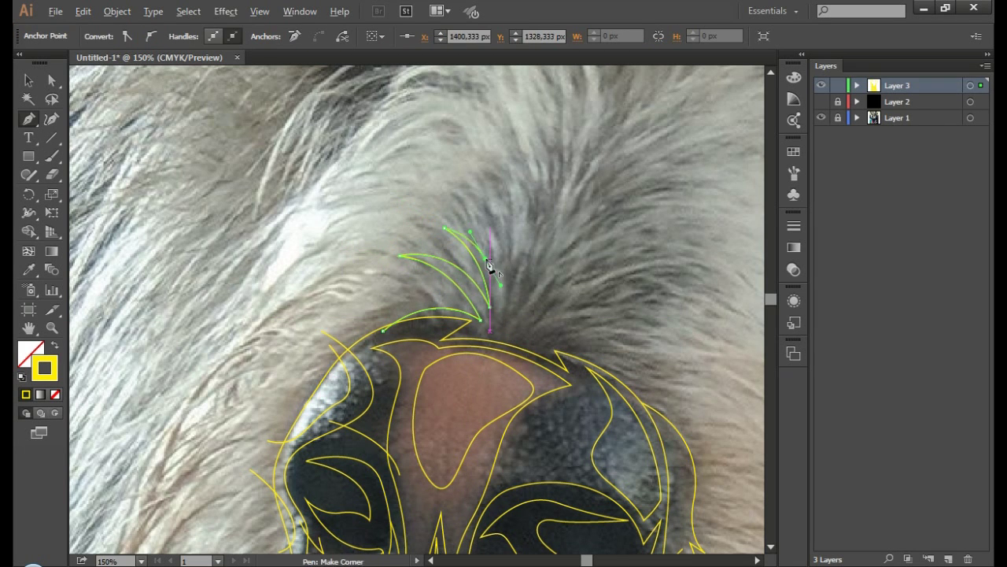
pyautogui.moveTo(459, 129); pyautogui.dragTo(512, 216)
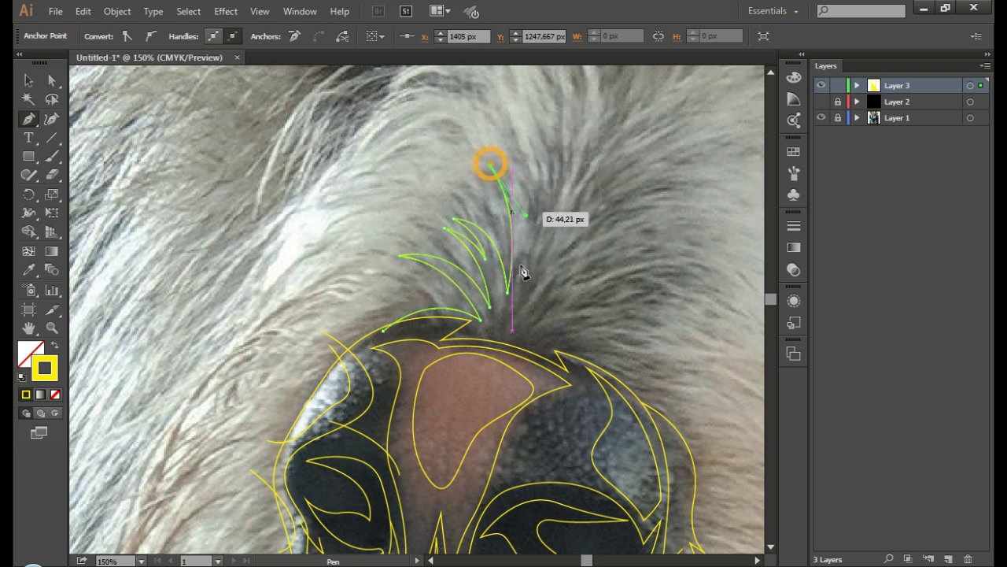
pyautogui.moveTo(517, 321)
pyautogui.mouseDown()
pyautogui.moveTo(527, 265)
pyautogui.moveTo(518, 338)
pyautogui.mouseUp()
pyautogui.click(541, 128)
# Step: Add more hair strands with sharp tips pulled out to the right above the nose
pyautogui.moveTo(625, 189); pyautogui.dragTo(626, 177)
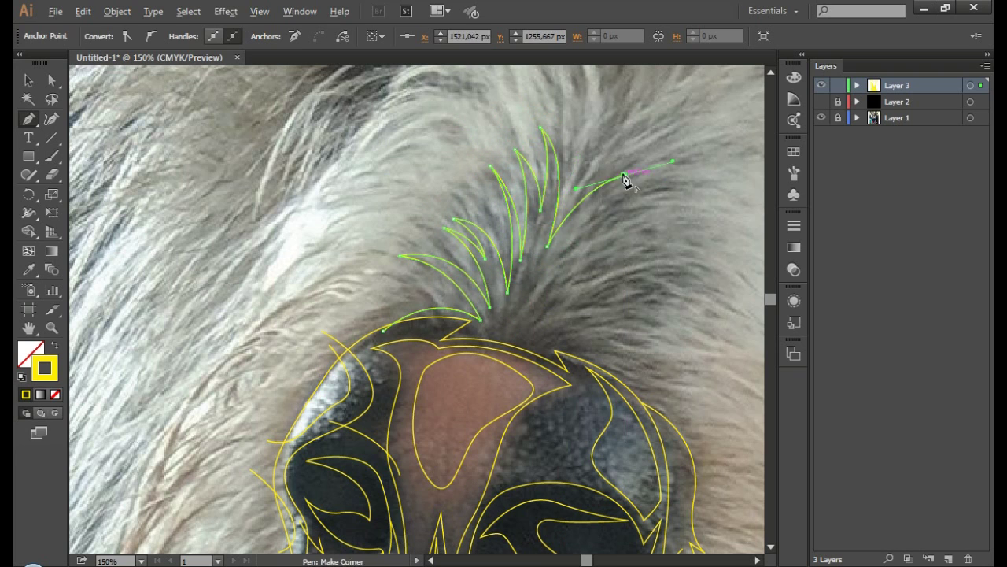
pyautogui.click(513, 348)
pyautogui.moveTo(673, 230); pyautogui.dragTo(659, 226)
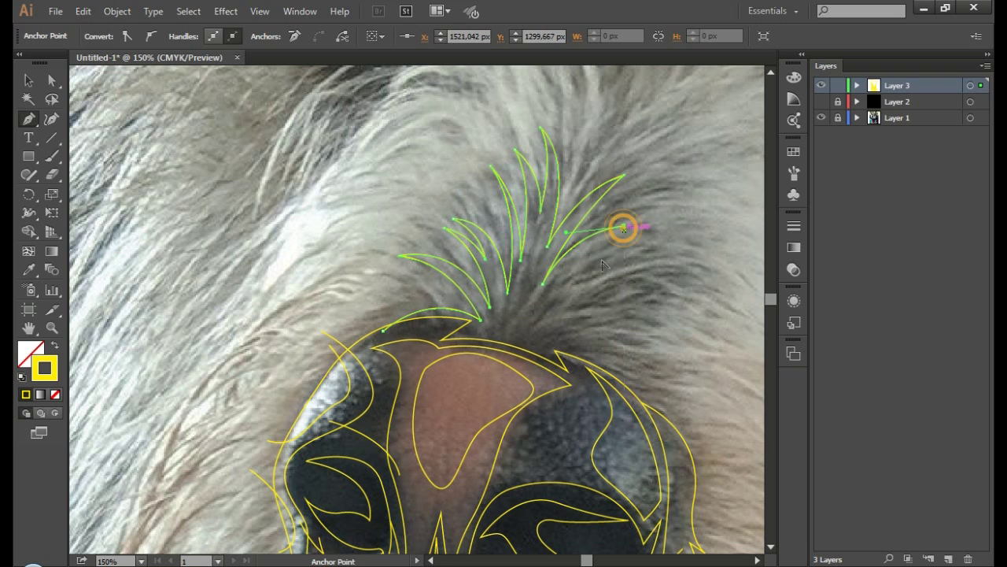
pyautogui.click(539, 313)
pyautogui.moveTo(621, 277); pyautogui.dragTo(679, 279)
pyautogui.click(621, 277)
pyautogui.moveTo(557, 327); pyautogui.dragTo(525, 364)
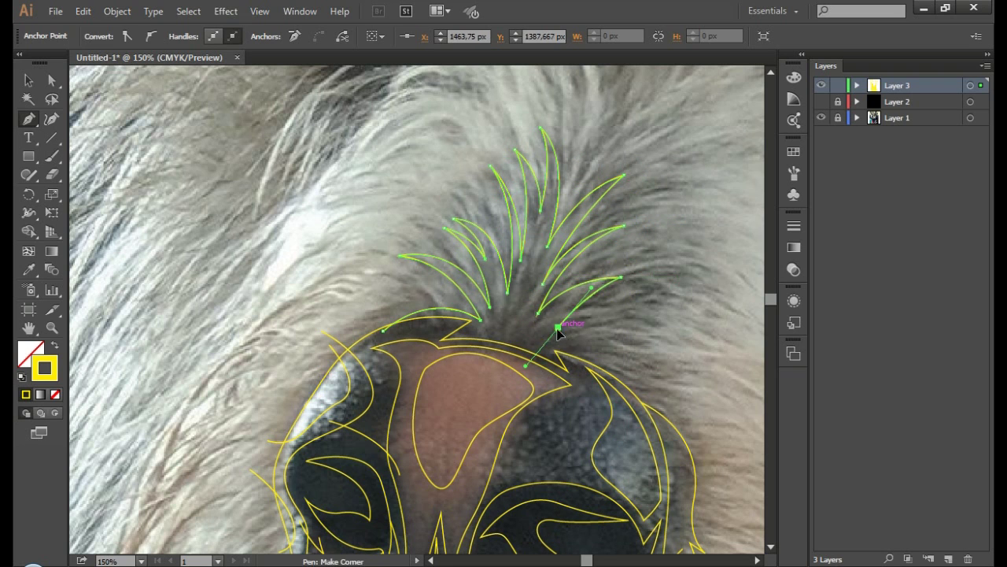
pyautogui.click(637, 340)
# Step: Deselect, re-zoom on the fur, and trace another closed hair strand above the nose
pyautogui.hotkey('ctrl', 'shift', 'a')
pyautogui.hotkey('ctrl', '0')
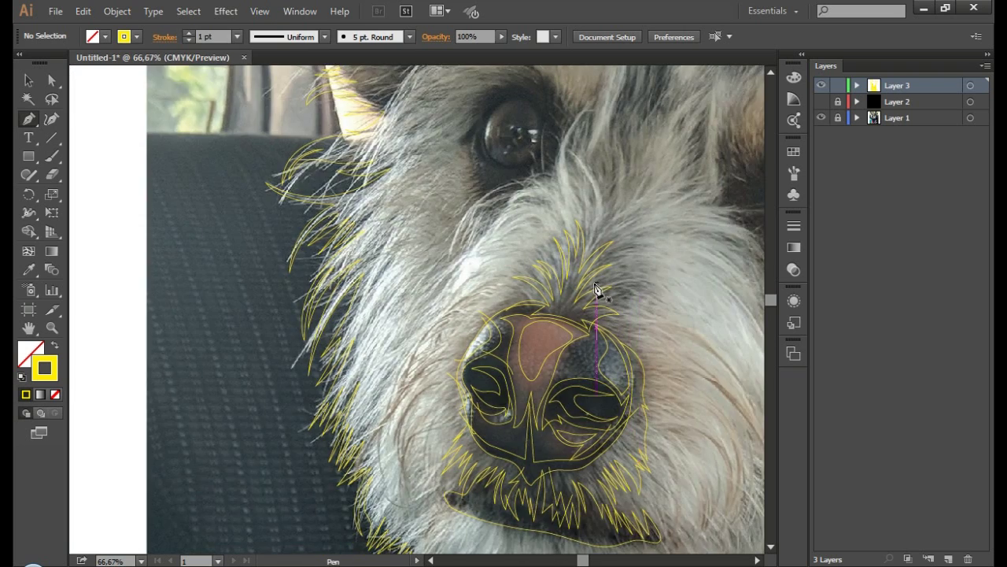
pyautogui.hotkey('ctrl', '+')
pyautogui.click(476, 317)
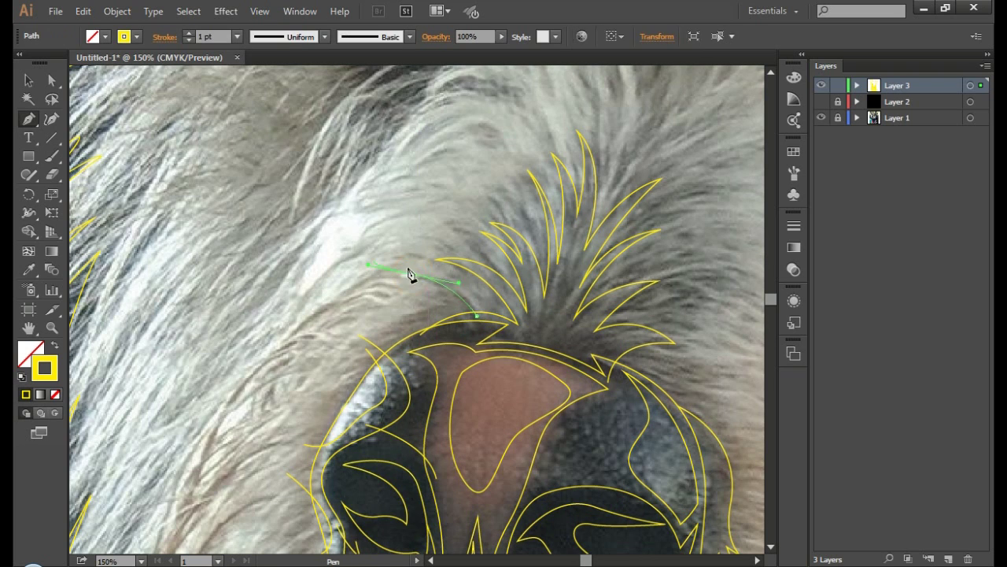
pyautogui.moveTo(409, 264); pyautogui.dragTo(408, 266)
pyautogui.moveTo(476, 253); pyautogui.dragTo(519, 282)
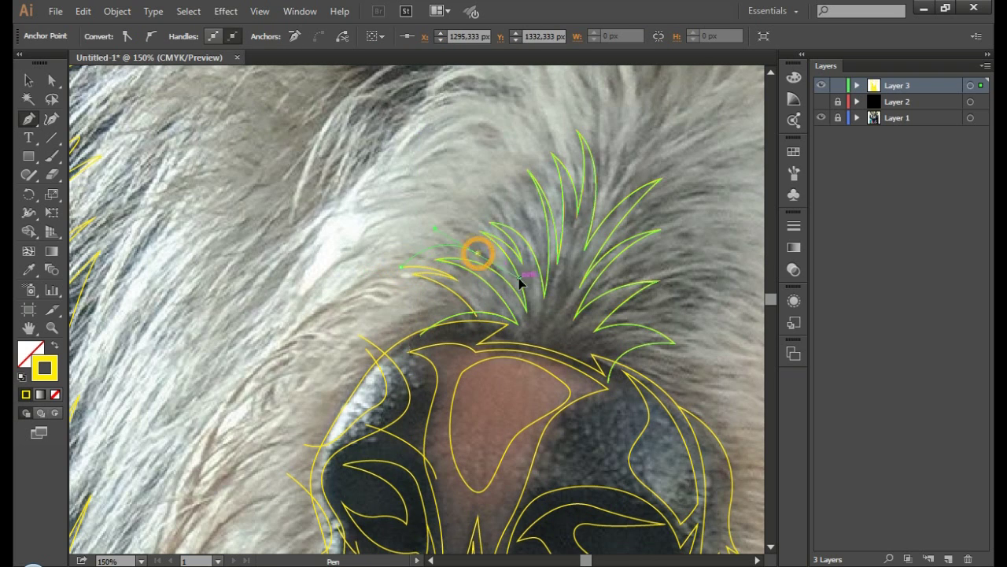
pyautogui.moveTo(424, 209); pyautogui.dragTo(445, 206)
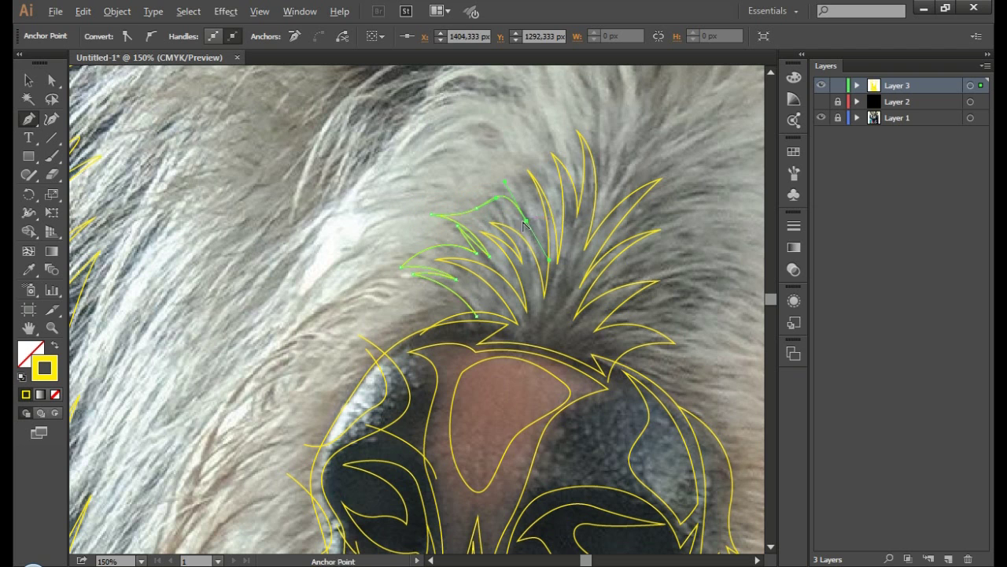
pyautogui.moveTo(525, 224)
pyautogui.mouseDown()
pyautogui.moveTo(510, 158)
pyautogui.moveTo(557, 177)
pyautogui.mouseUp()
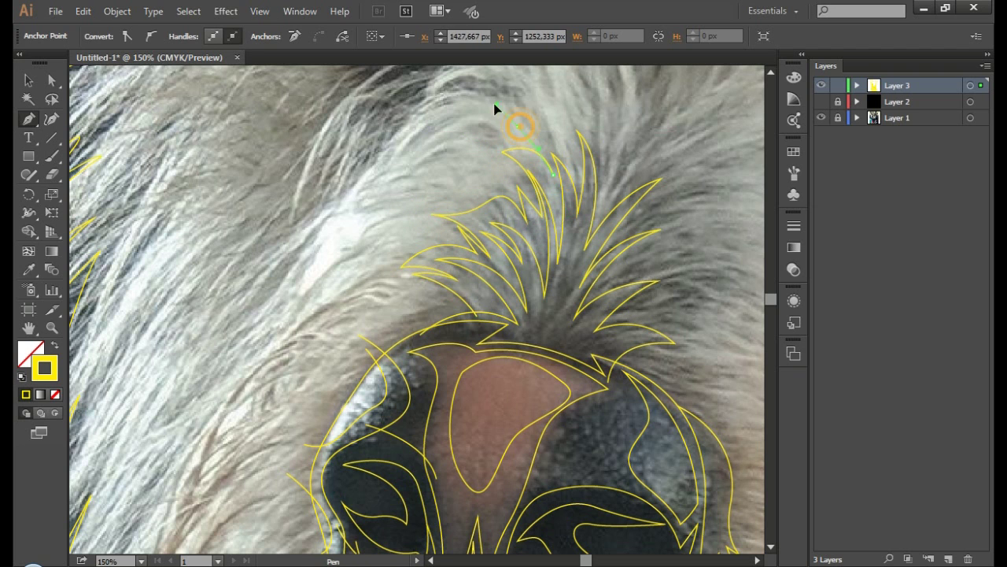
pyautogui.moveTo(519, 126)
pyautogui.mouseDown()
pyautogui.moveTo(596, 155)
pyautogui.moveTo(586, 185)
pyautogui.mouseUp()
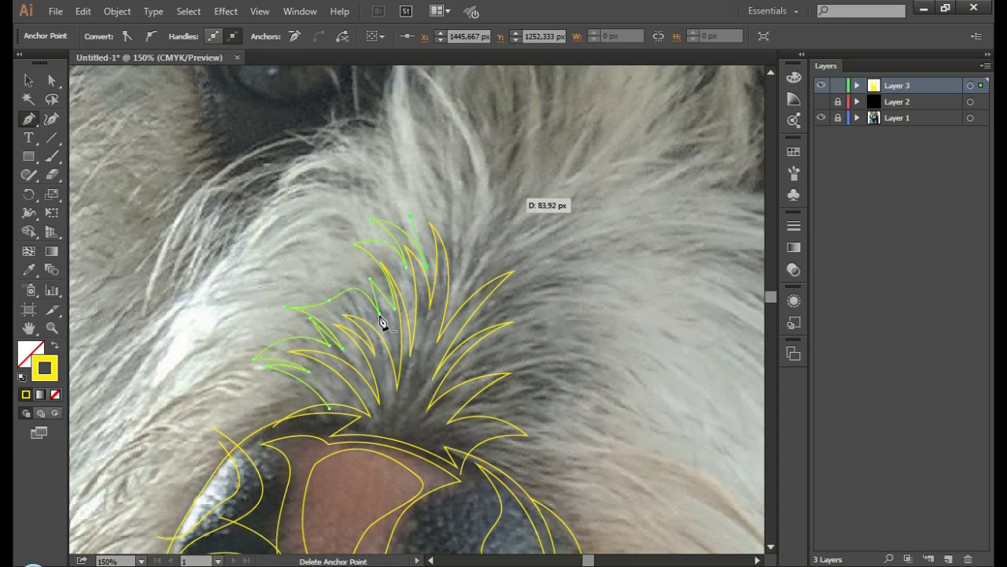
pyautogui.moveTo(564, 84); pyautogui.dragTo(430, 254)
pyautogui.moveTo(379, 209); pyautogui.dragTo(457, 313)
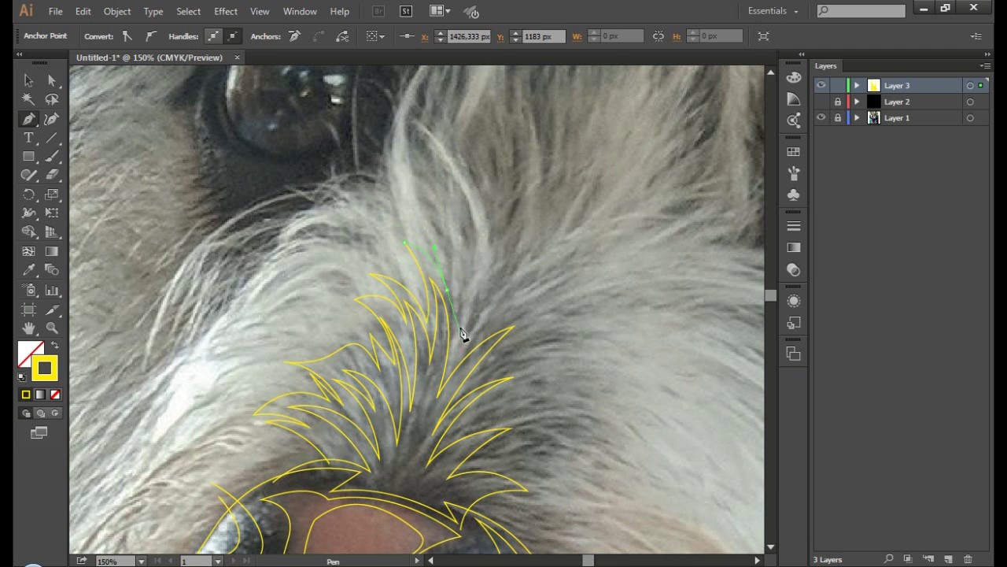
# Step: Draw further curved strands with sharp corners inside the fur tuft
pyautogui.moveTo(450, 235); pyautogui.dragTo(455, 313)
pyautogui.moveTo(492, 259); pyautogui.dragTo(470, 332)
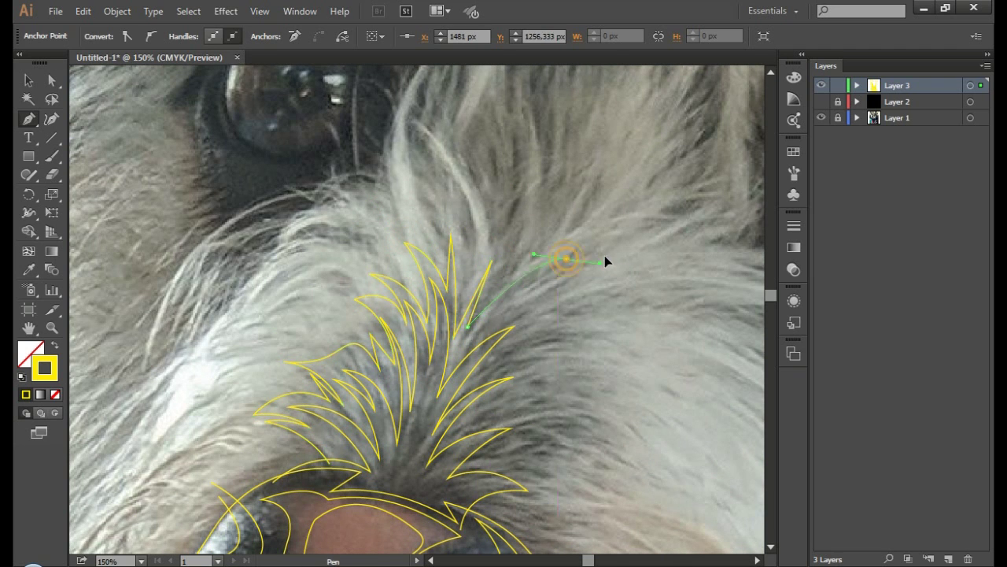
pyautogui.moveTo(604, 262); pyautogui.dragTo(499, 333)
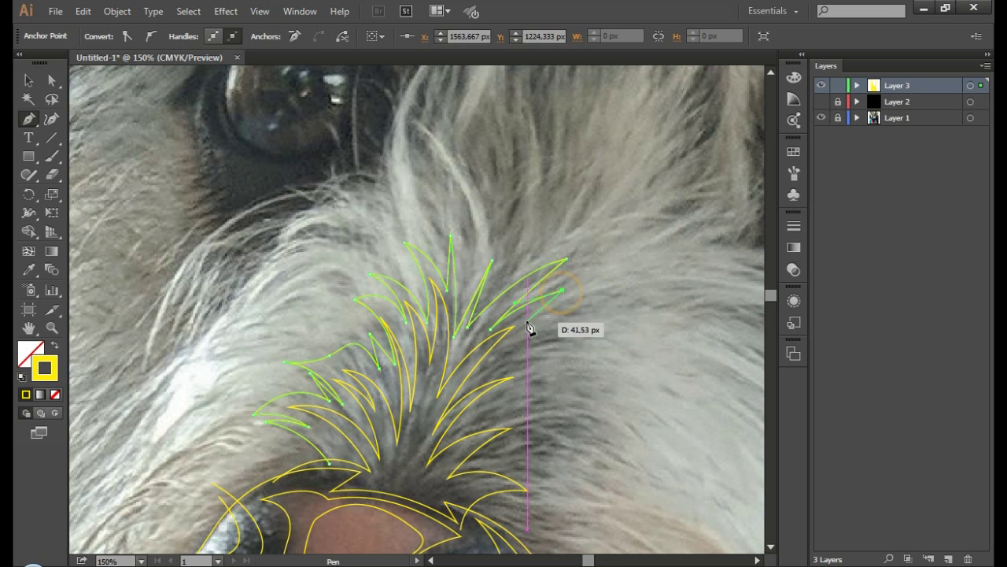
pyautogui.keyDown('ctrl'); pyautogui.click(535, 333); pyautogui.keyUp('ctrl')
pyautogui.click(520, 318)
pyautogui.moveTo(598, 315); pyautogui.dragTo(623, 336)
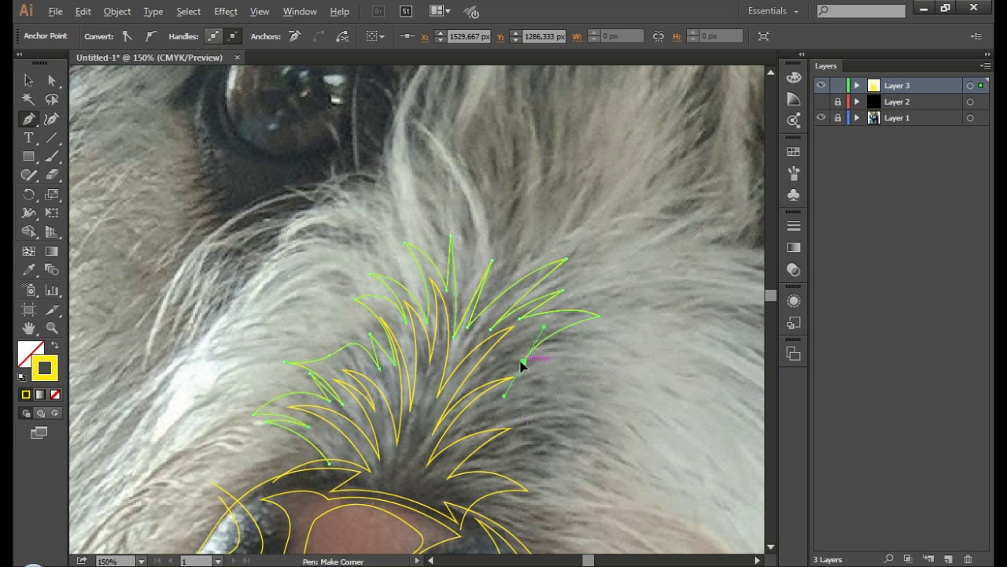
pyautogui.click(522, 364)
pyautogui.moveTo(562, 353); pyautogui.dragTo(526, 386)
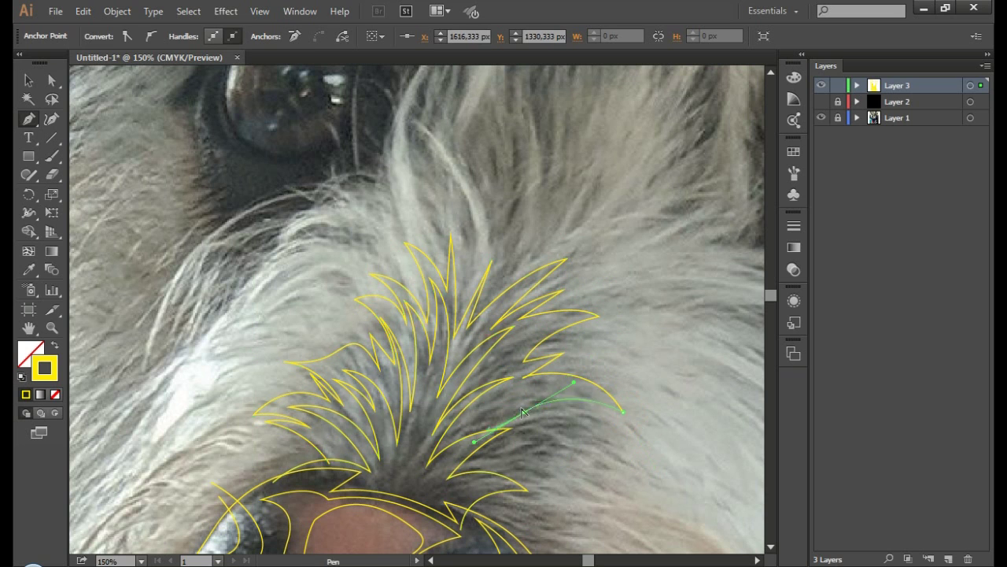
# Step: Extend the fur wisp outline with several anchors, then deselect the path
pyautogui.click(566, 449)
pyautogui.click(521, 468)
pyautogui.click(566, 483)
pyautogui.click(581, 504)
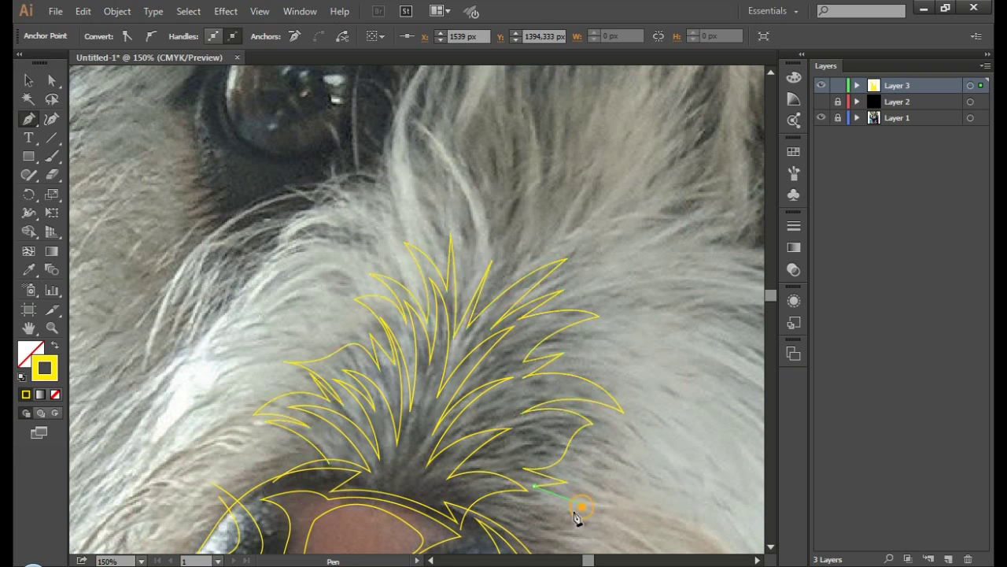
pyautogui.click(540, 510)
pyautogui.scroll(-4, 568, 435)
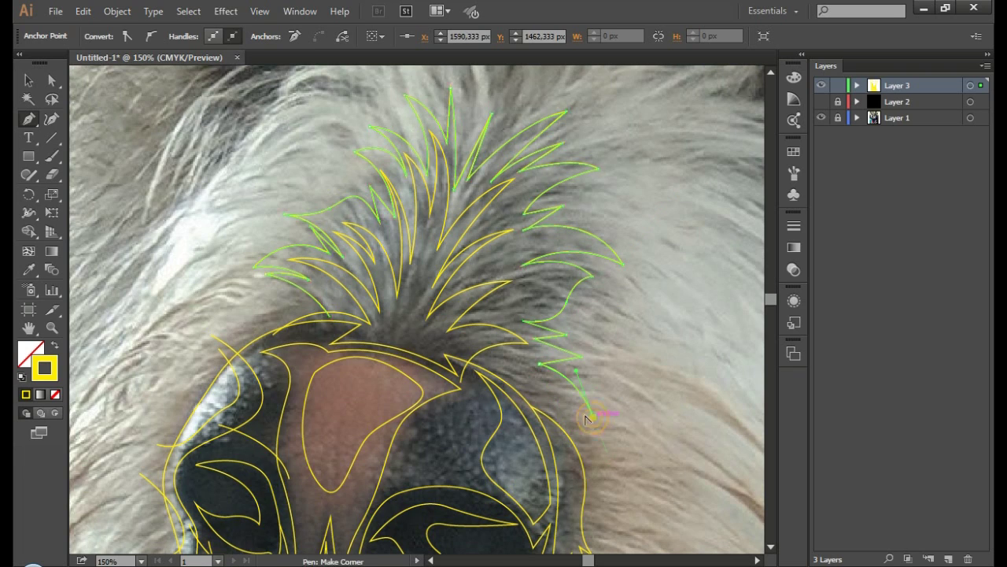
pyautogui.hotkey('ctrl', 'shift', 'a')
# Step: Trace a yellow line rising from the nose and a curved wisp on the nose bridge
pyautogui.hotkey('ctrl', '-')
pyautogui.hotkey('ctrl', '-')
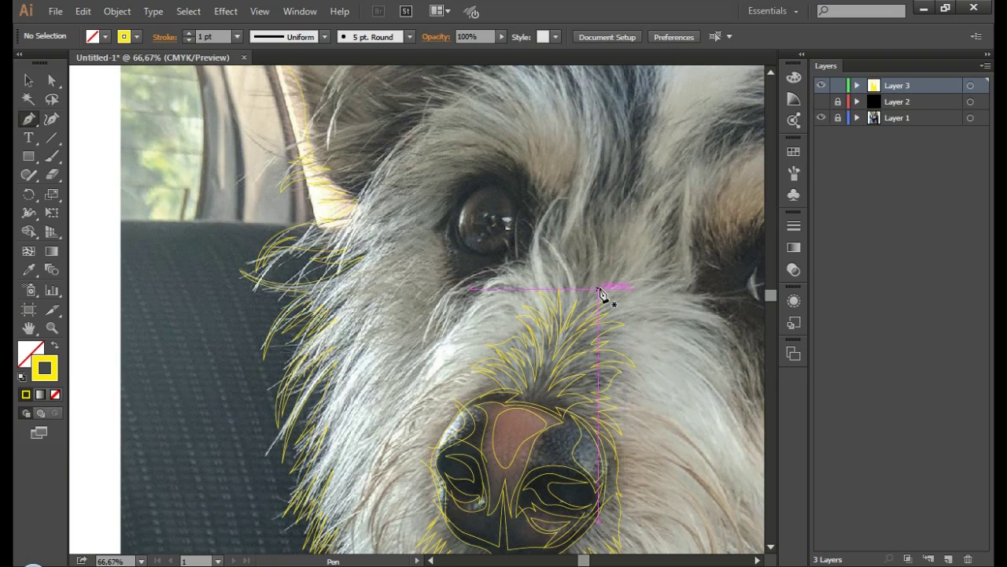
pyautogui.scroll(1, 570, 338)
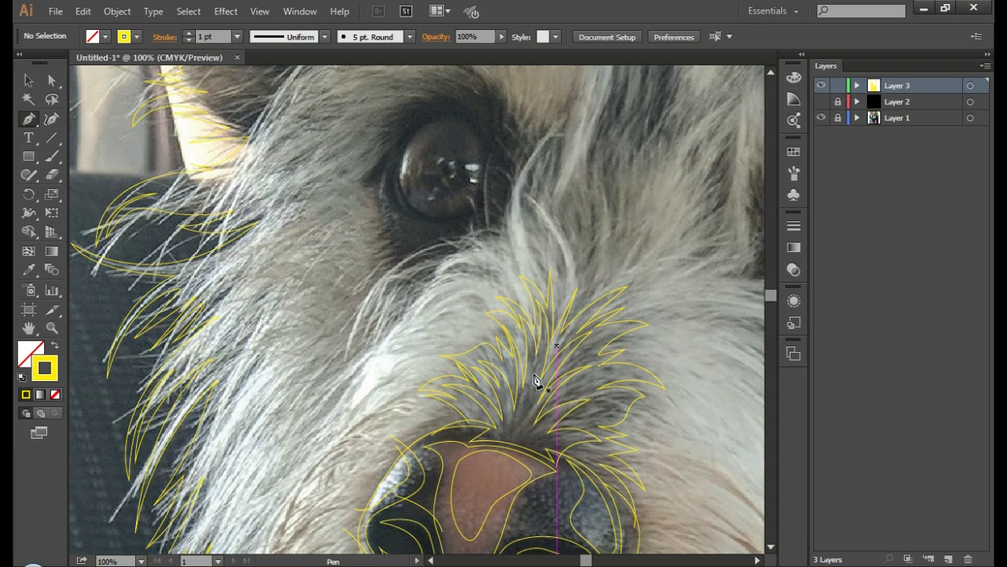
pyautogui.click(381, 497)
pyautogui.moveTo(417, 406); pyautogui.dragTo(381, 410)
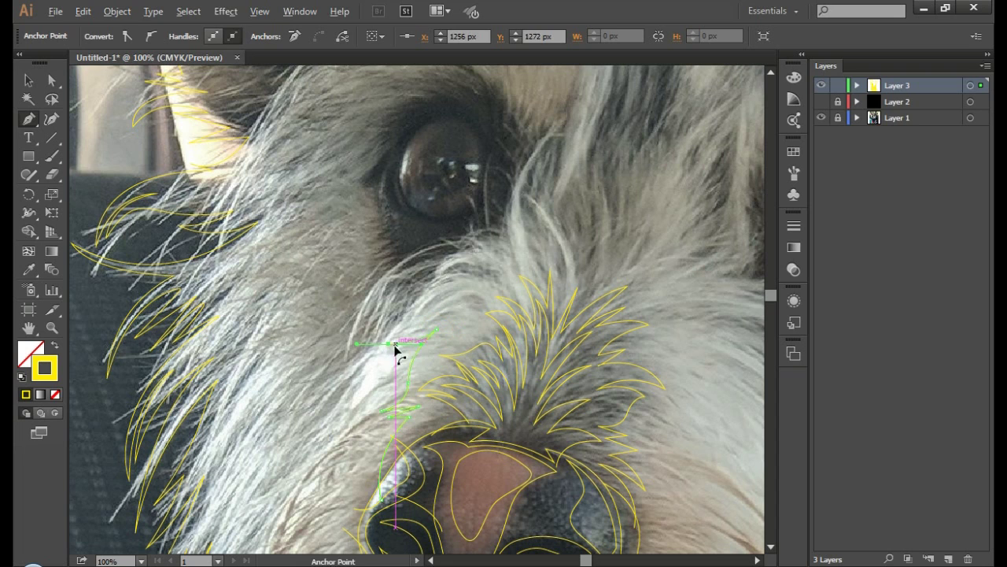
pyautogui.moveTo(486, 255); pyautogui.dragTo(534, 277)
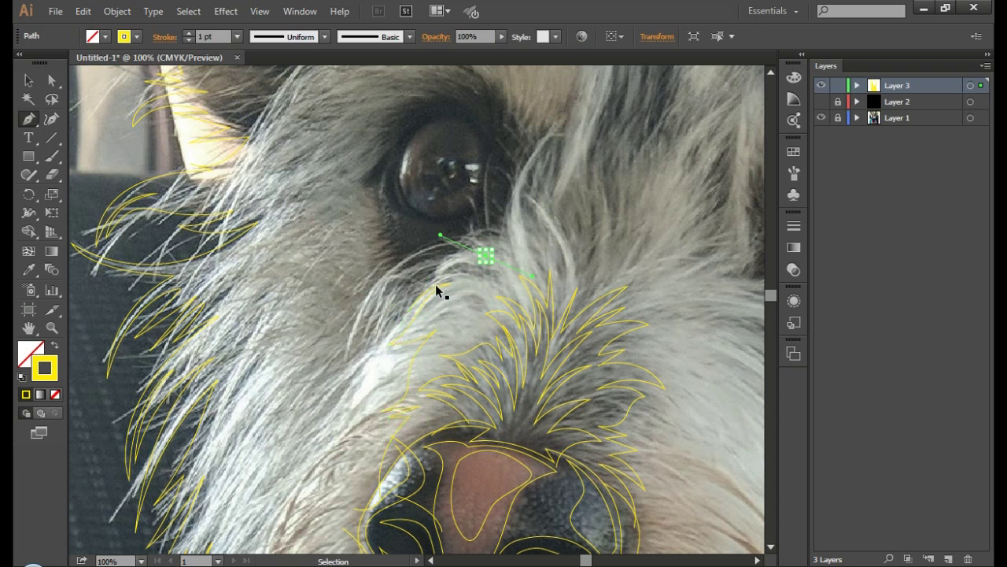
pyautogui.moveTo(417, 311); pyautogui.dragTo(416, 309)
pyautogui.moveTo(449, 275); pyautogui.dragTo(521, 279)
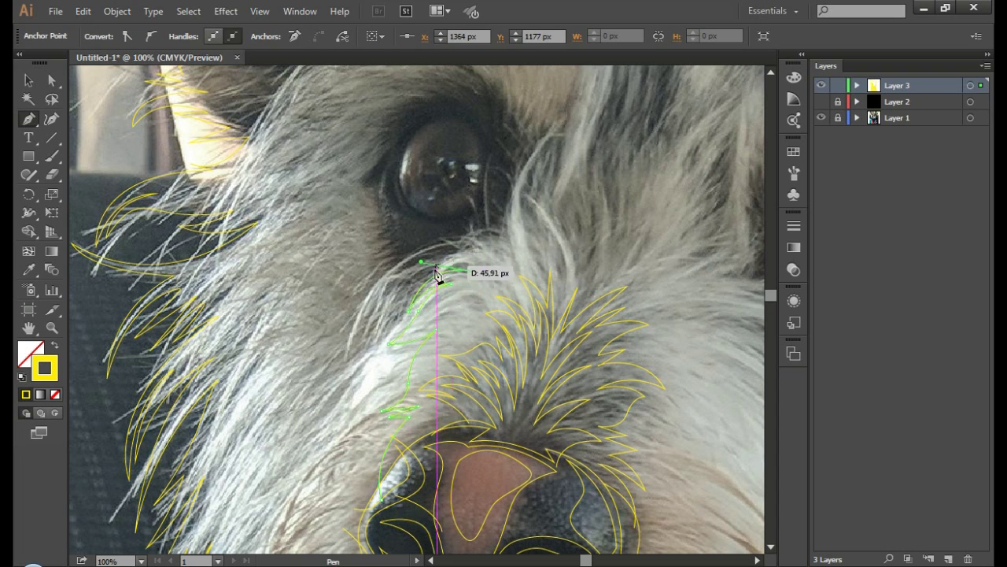
pyautogui.moveTo(437, 276); pyautogui.dragTo(511, 266)
# Step: Outline curved fur wisps between the eyes, bending toward the eye
pyautogui.moveTo(556, 124); pyautogui.dragTo(619, 101)
pyautogui.moveTo(535, 232); pyautogui.dragTo(567, 293)
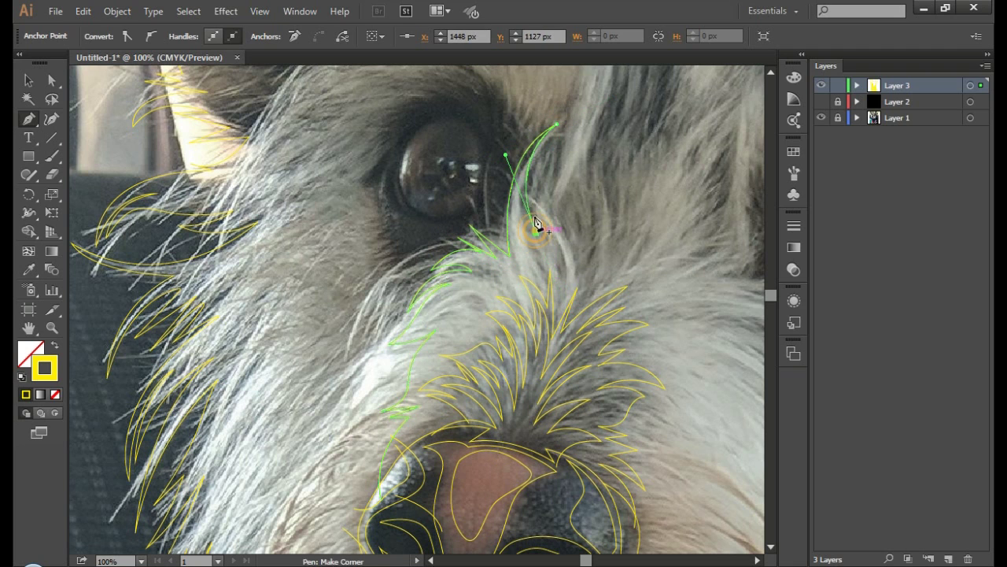
pyautogui.moveTo(535, 223); pyautogui.dragTo(544, 212)
pyautogui.moveTo(577, 275); pyautogui.dragTo(581, 285)
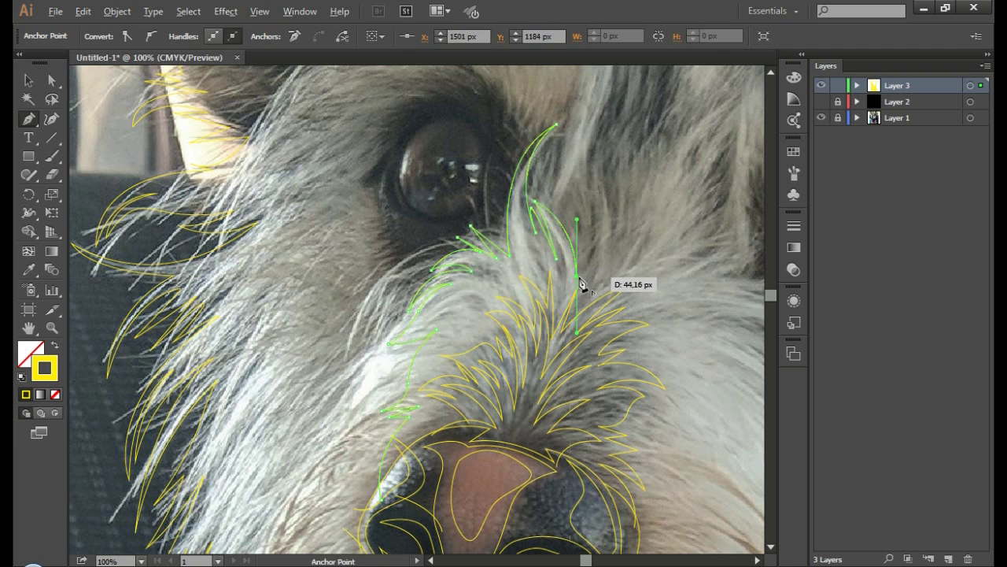
pyautogui.moveTo(592, 206); pyautogui.dragTo(606, 252)
pyautogui.moveTo(592, 177)
pyautogui.mouseDown()
pyautogui.moveTo(599, 253)
pyautogui.moveTo(621, 267)
pyautogui.mouseUp()
pyautogui.moveTo(665, 241)
pyautogui.mouseDown()
pyautogui.moveTo(501, 174)
pyautogui.moveTo(555, 181)
pyautogui.mouseUp()
# Step: Add zigzag fur points and curved wisps reaching beside the right eye
pyautogui.click(571, 144)
pyautogui.click(618, 168)
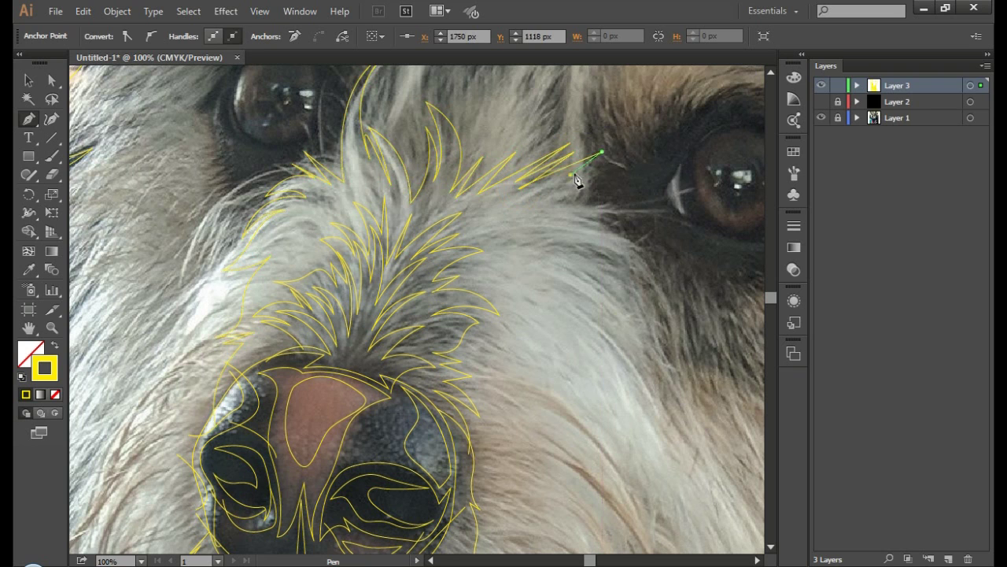
pyautogui.click(546, 206)
pyautogui.moveTo(697, 182); pyautogui.dragTo(737, 157)
pyautogui.moveTo(619, 210); pyautogui.dragTo(686, 261)
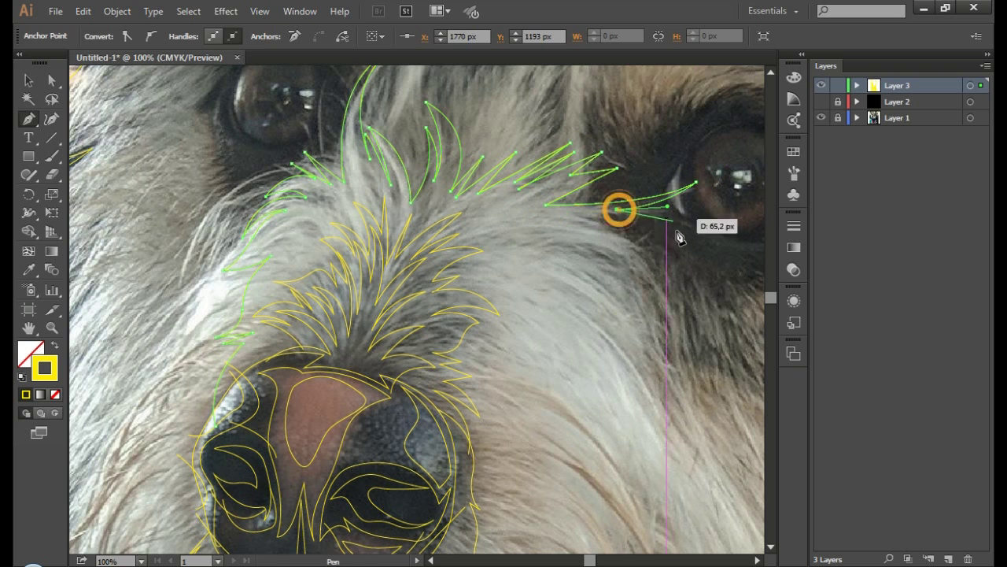
pyautogui.moveTo(586, 218); pyautogui.dragTo(519, 226)
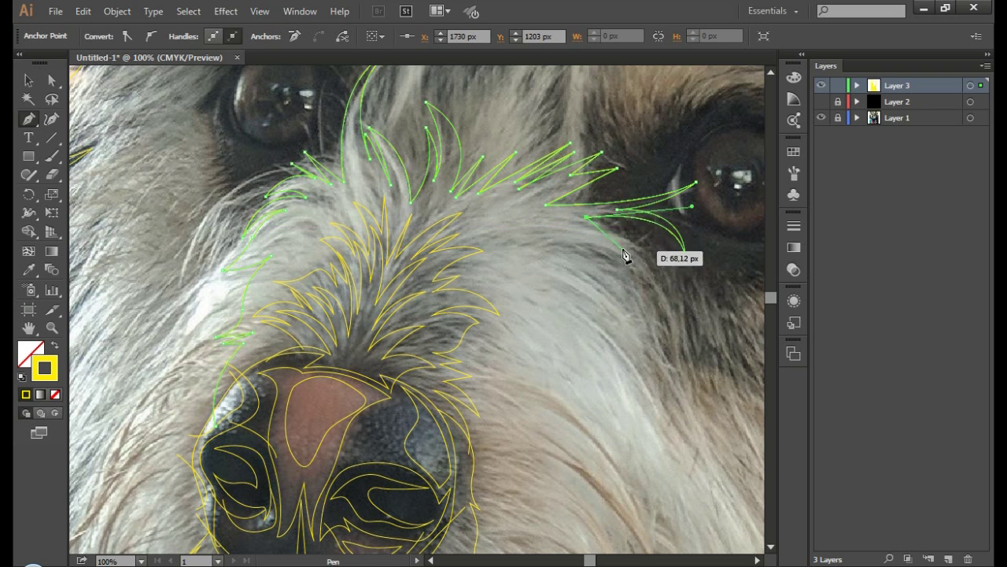
pyautogui.moveTo(591, 226); pyautogui.dragTo(635, 259)
pyautogui.moveTo(527, 244); pyautogui.dragTo(548, 252)
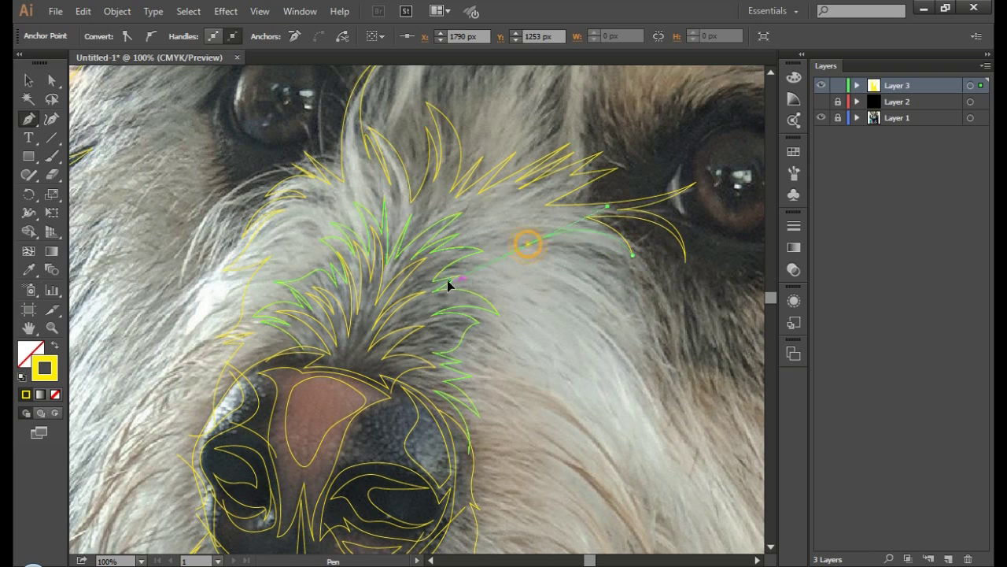
pyautogui.click(592, 290)
pyautogui.keyDown('ctrl'); pyautogui.click(591, 292); pyautogui.keyUp('ctrl')
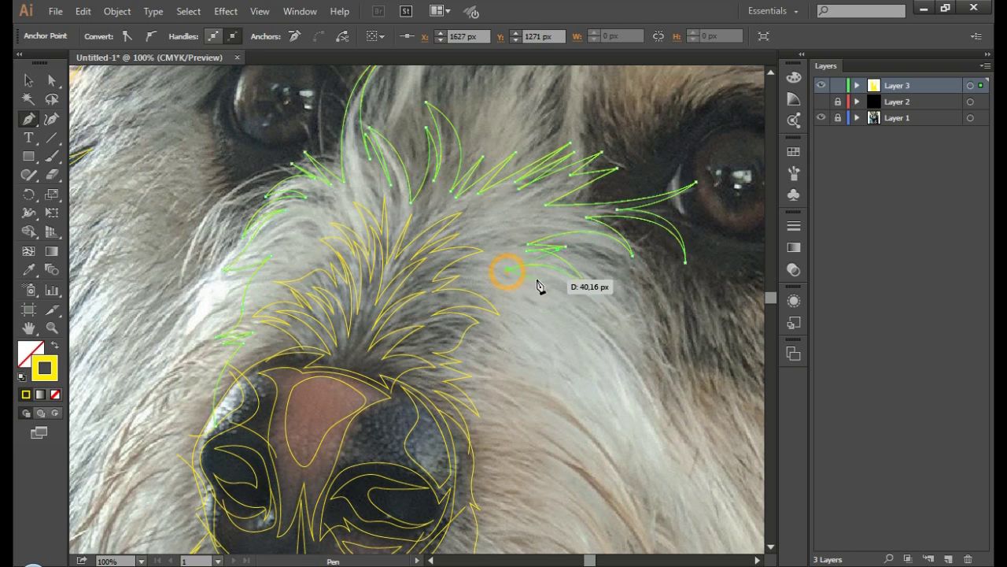
# Step: Draw a wisp above the nose and zigzag fur strands down the muzzle
pyautogui.moveTo(538, 285); pyautogui.dragTo(553, 326)
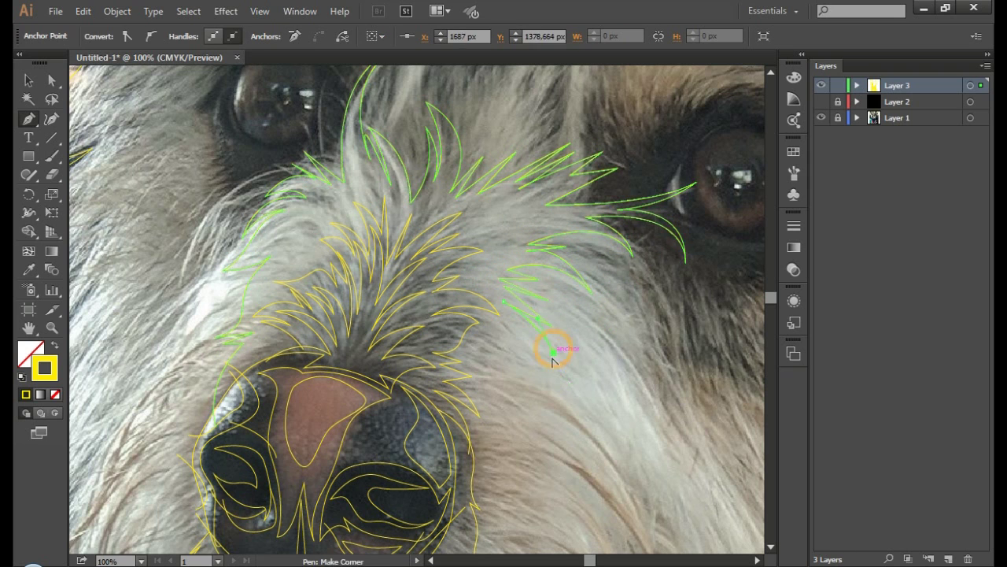
pyautogui.moveTo(488, 361); pyautogui.dragTo(530, 376)
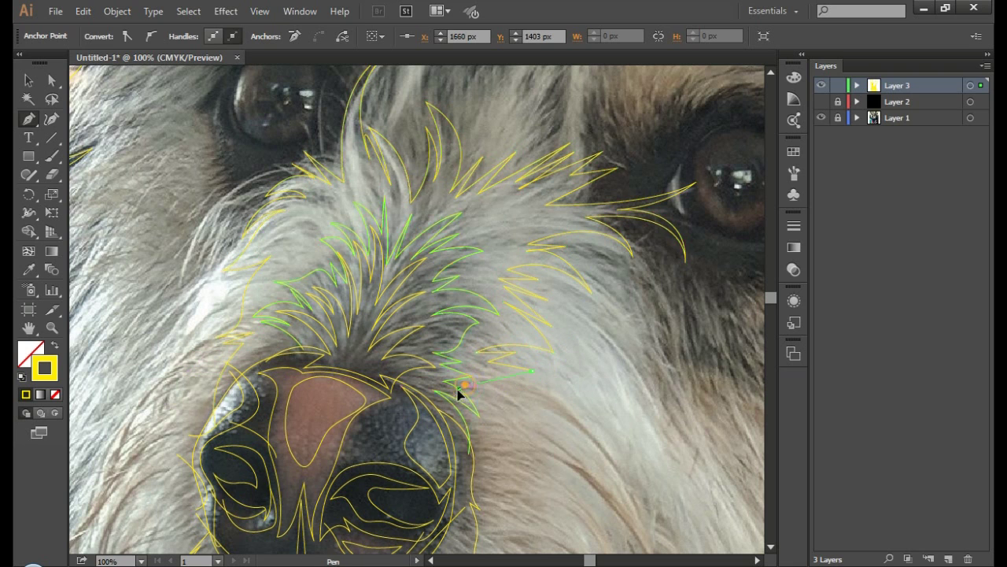
pyautogui.click(482, 400)
pyautogui.moveTo(506, 409); pyautogui.dragTo(466, 471)
pyautogui.click(469, 415)
pyautogui.keyDown('ctrl'); pyautogui.click(466, 471); pyautogui.keyUp('ctrl')
# Step: Check the lines against Layer 2's black background, then start a zigzag strand by the eye
pyautogui.hotkey('ctrl', '-')
pyautogui.hotkey('ctrl', '-')
pyautogui.click(822, 101)
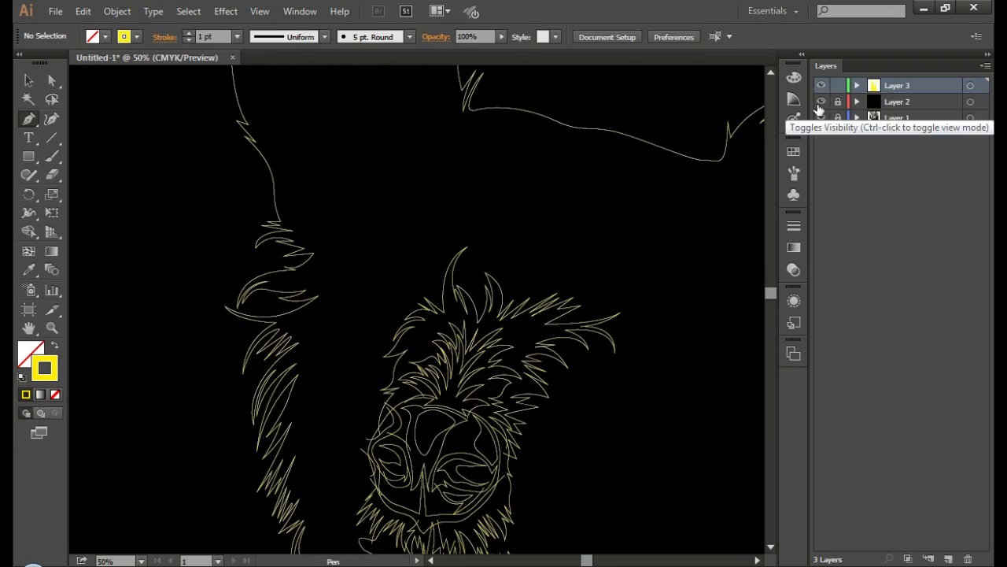
pyautogui.click(821, 102)
pyautogui.scroll(-2, 670, 321)
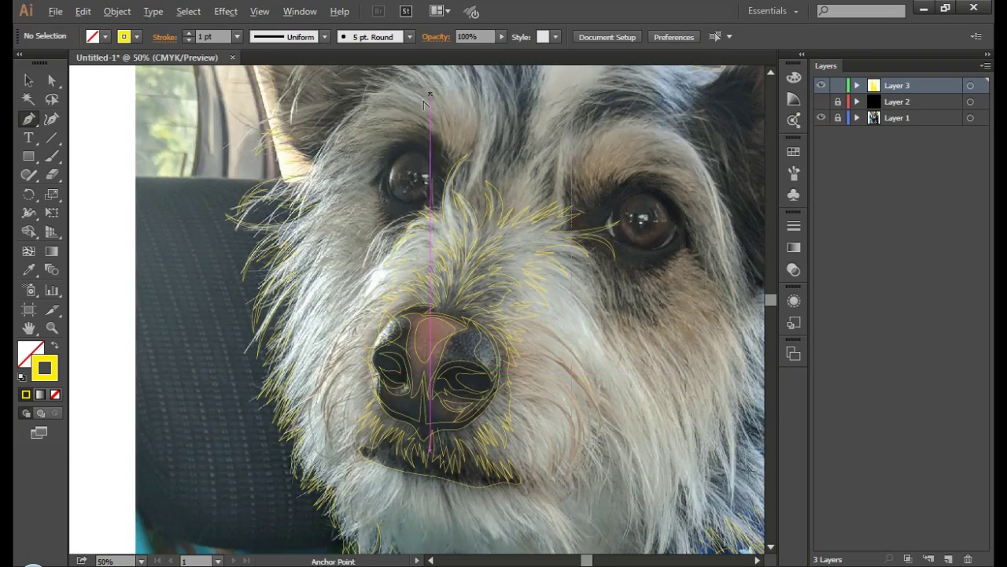
pyautogui.keyDown('alt'); pyautogui.scroll(3, 463, 217); pyautogui.keyUp('alt')
pyautogui.moveTo(485, 234)
pyautogui.mouseDown()
pyautogui.moveTo(528, 123)
pyautogui.moveTo(491, 162)
pyautogui.mouseUp()
# Step: Trace the brow fur over the left eye with sharp corner points down its outer edge
pyautogui.click(488, 119)
pyautogui.click(471, 124)
pyautogui.scroll(3, 463, 228)
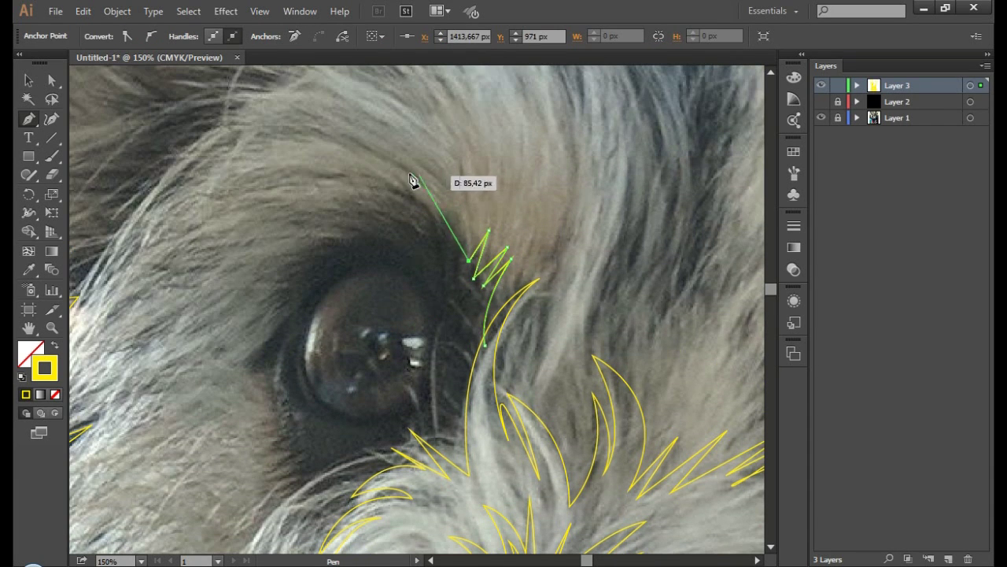
pyautogui.moveTo(394, 168)
pyautogui.mouseDown()
pyautogui.moveTo(313, 177)
pyautogui.moveTo(328, 209)
pyautogui.mouseUp()
pyautogui.click(453, 232)
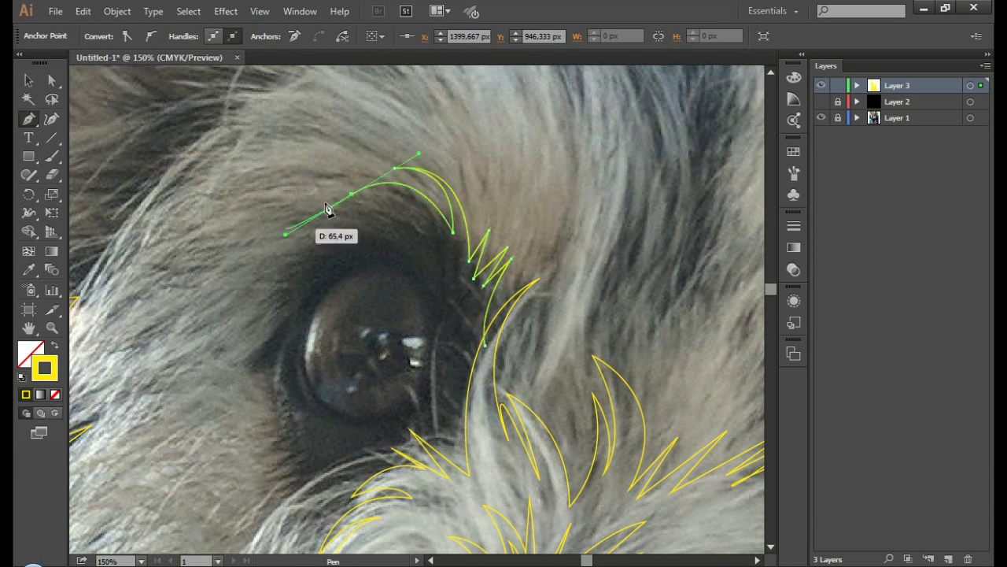
pyautogui.click(352, 194)
pyautogui.click(462, 265)
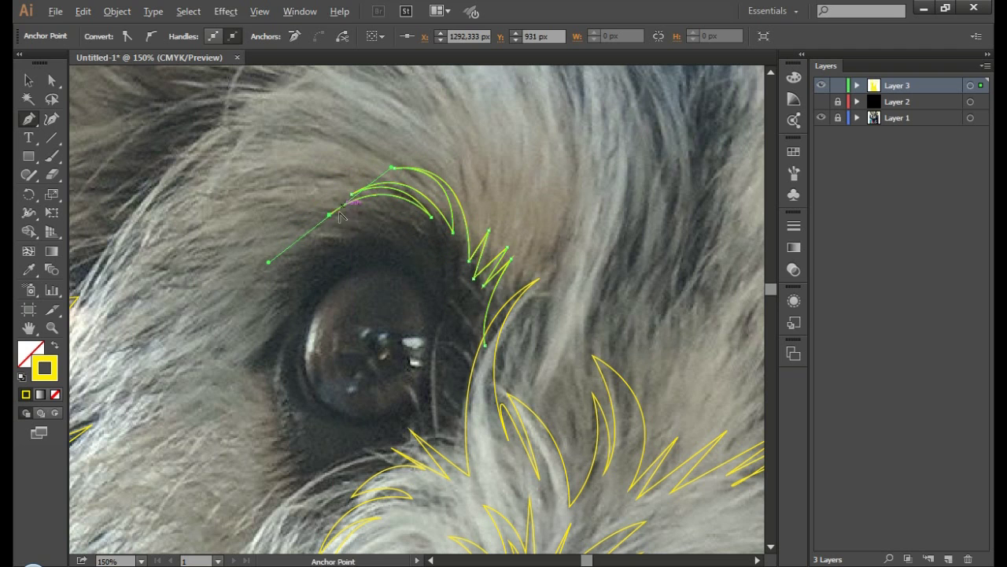
pyautogui.click(374, 230)
pyautogui.click(329, 214)
pyautogui.moveTo(277, 273); pyautogui.dragTo(256, 322)
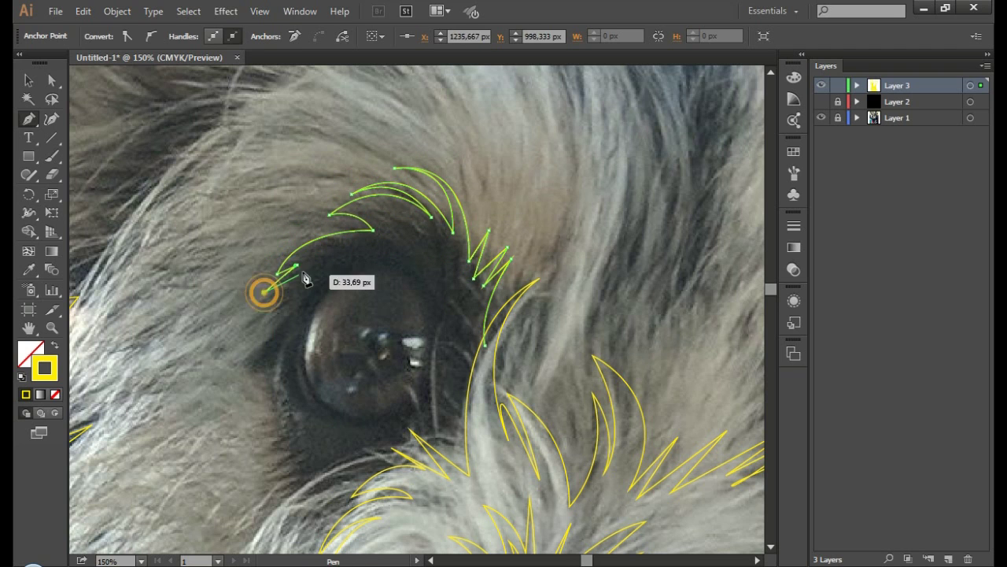
pyautogui.moveTo(305, 279); pyautogui.dragTo(308, 288)
# Step: Add zigzag fur points along the eyelid and curve around the lower eyelid
pyautogui.click(239, 334)
pyautogui.click(260, 358)
pyautogui.click(225, 368)
pyautogui.moveTo(225, 367)
pyautogui.mouseDown()
pyautogui.moveTo(171, 400)
pyautogui.moveTo(266, 371)
pyautogui.mouseUp()
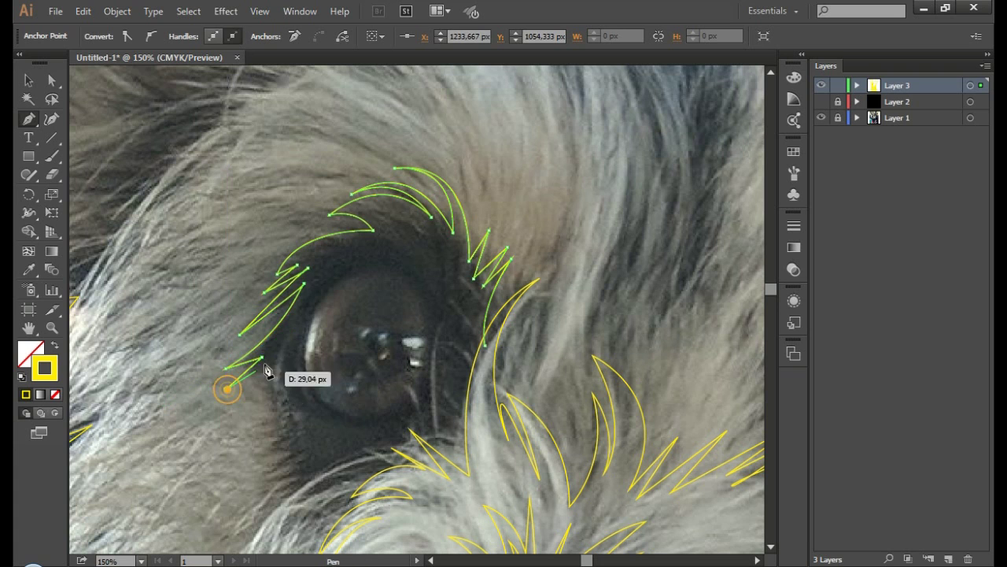
pyautogui.click(273, 355)
pyautogui.click(273, 408)
pyautogui.moveTo(282, 437); pyautogui.dragTo(290, 435)
# Step: Continue the lower eyelid outline with fur zigzags below the eye
pyautogui.click(259, 459)
pyautogui.keyDown('ctrl'); pyautogui.click(234, 483); pyautogui.keyUp('ctrl')
pyautogui.click(260, 459)
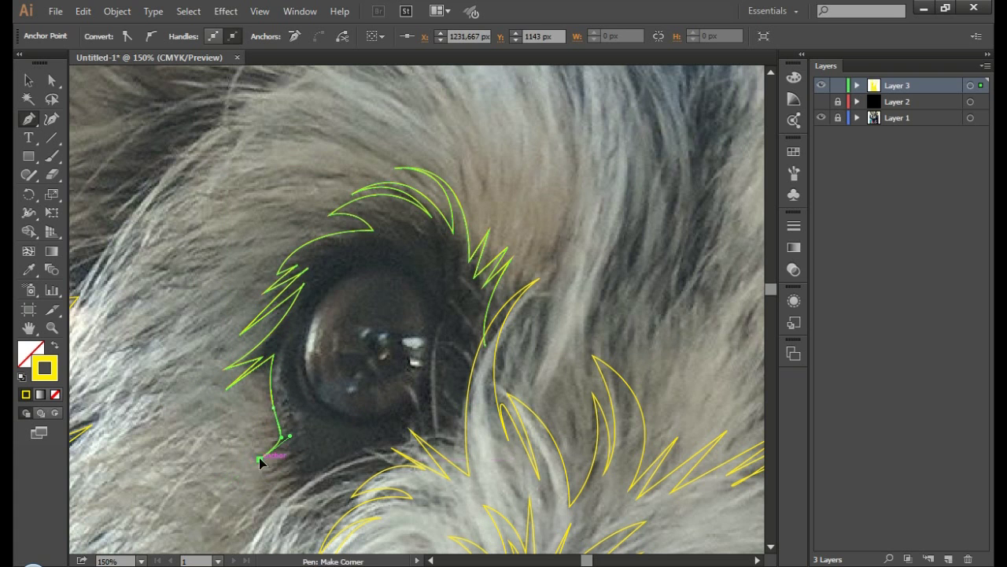
pyautogui.click(294, 451)
pyautogui.click(267, 473)
pyautogui.click(299, 463)
pyautogui.keyDown('ctrl'); pyautogui.click(299, 456); pyautogui.keyUp('ctrl')
# Step: Draw a curved path under the eye and a line tracing up along its side
pyautogui.click(267, 521)
pyautogui.moveTo(388, 472); pyautogui.dragTo(419, 473)
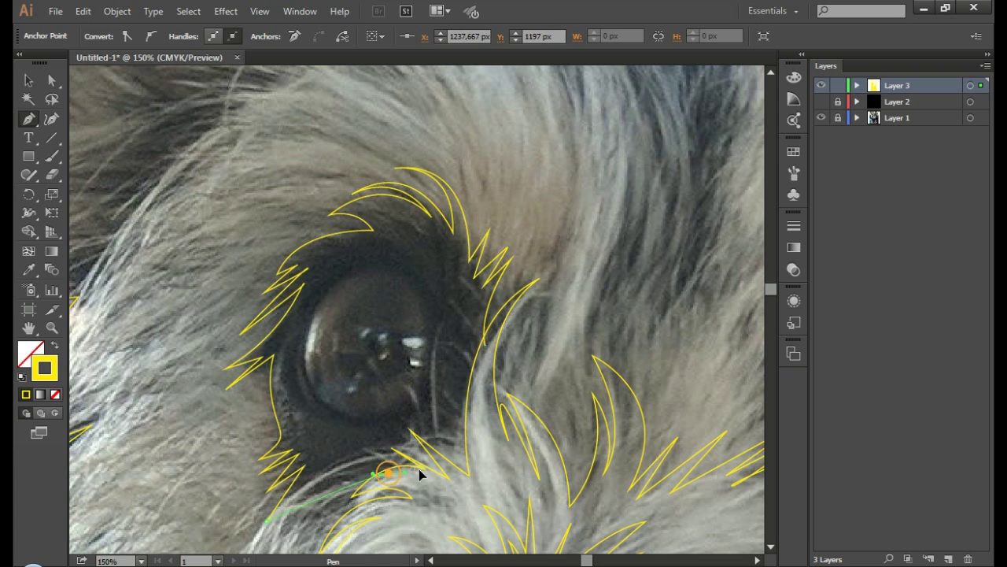
pyautogui.keyDown('ctrl'); pyautogui.click(419, 472); pyautogui.keyUp('ctrl')
pyautogui.moveTo(429, 394); pyautogui.dragTo(429, 411)
pyautogui.click(439, 361)
pyautogui.click(449, 328)
pyautogui.moveTo(457, 263); pyautogui.dragTo(464, 270)
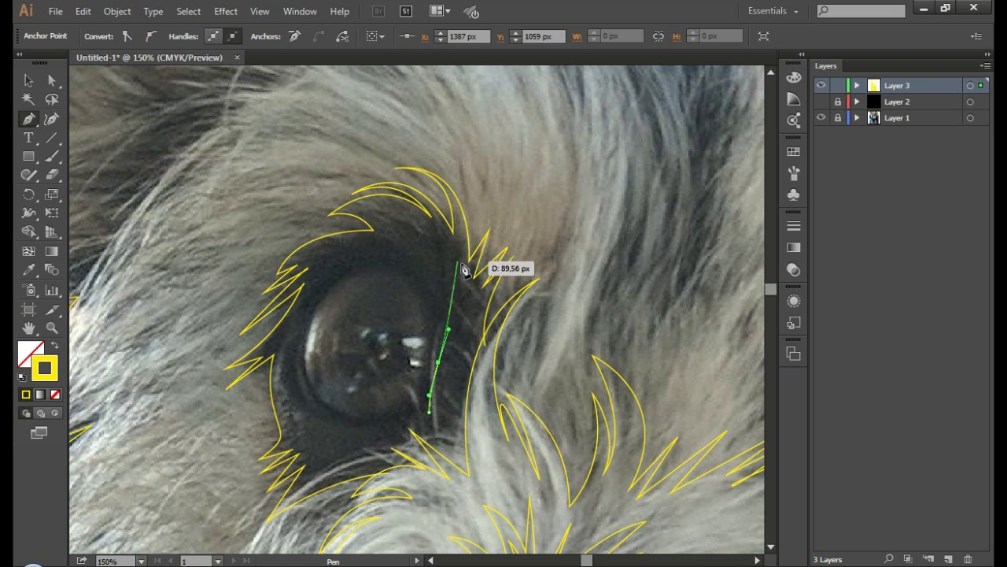
# Step: Outline the eye's right edge, upper curve, left edge and lower eyelid
pyautogui.click(415, 226)
pyautogui.moveTo(432, 290); pyautogui.dragTo(425, 339)
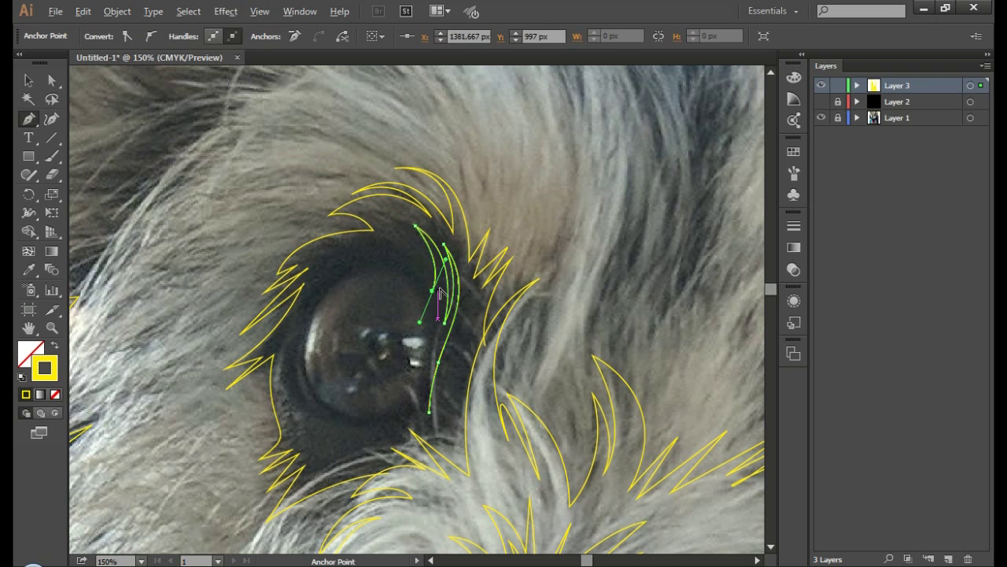
pyautogui.moveTo(333, 262); pyautogui.dragTo(364, 263)
pyautogui.keyDown('ctrl'); pyautogui.click(362, 248); pyautogui.keyUp('ctrl')
pyautogui.click(333, 260)
pyautogui.click(304, 274)
pyautogui.moveTo(273, 344); pyautogui.dragTo(239, 371)
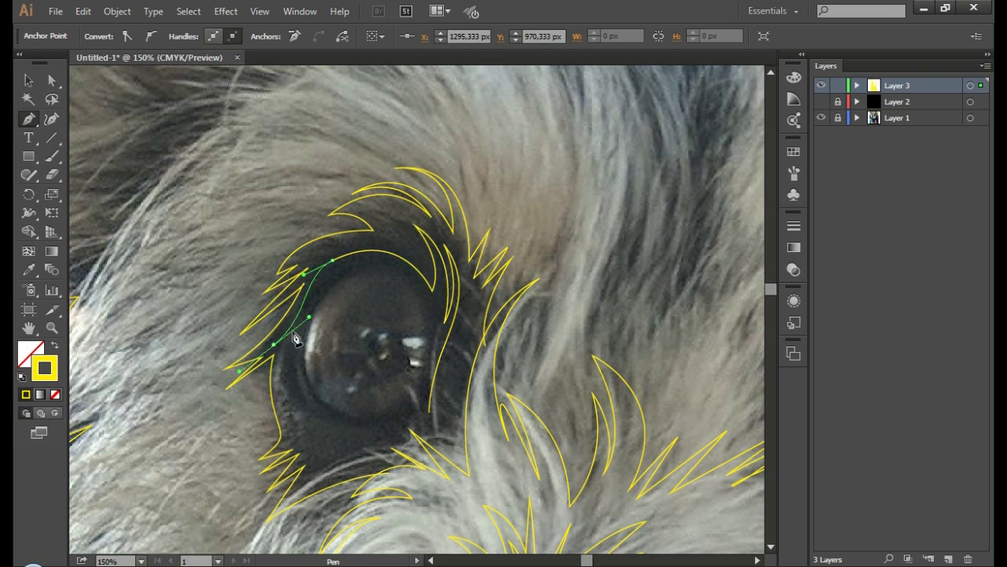
pyautogui.moveTo(333, 412); pyautogui.dragTo(370, 413)
pyautogui.keyDown('ctrl'); pyautogui.click(346, 393); pyautogui.keyUp('ctrl')
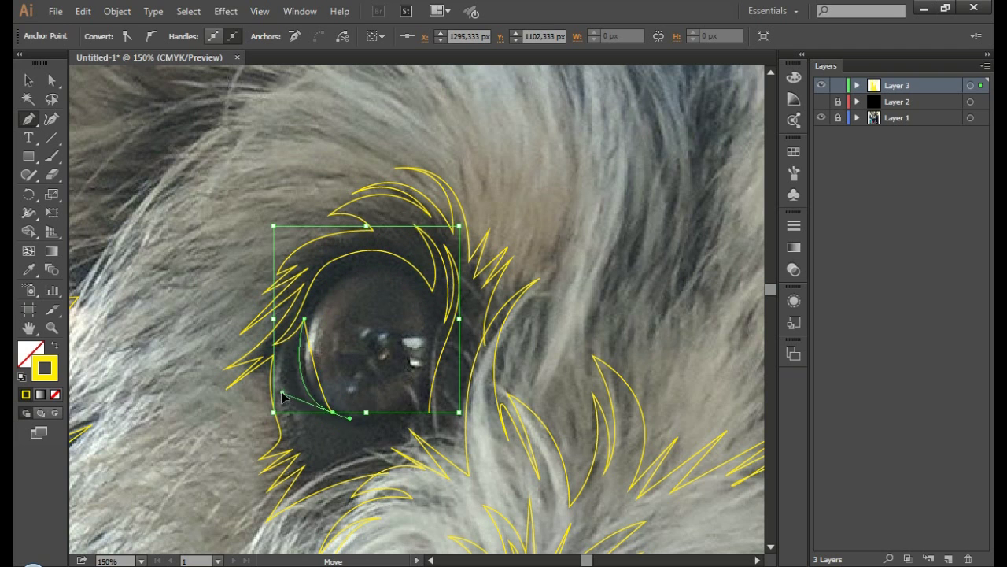
pyautogui.moveTo(292, 409); pyautogui.dragTo(289, 347)
pyautogui.moveTo(327, 433); pyautogui.dragTo(338, 425)
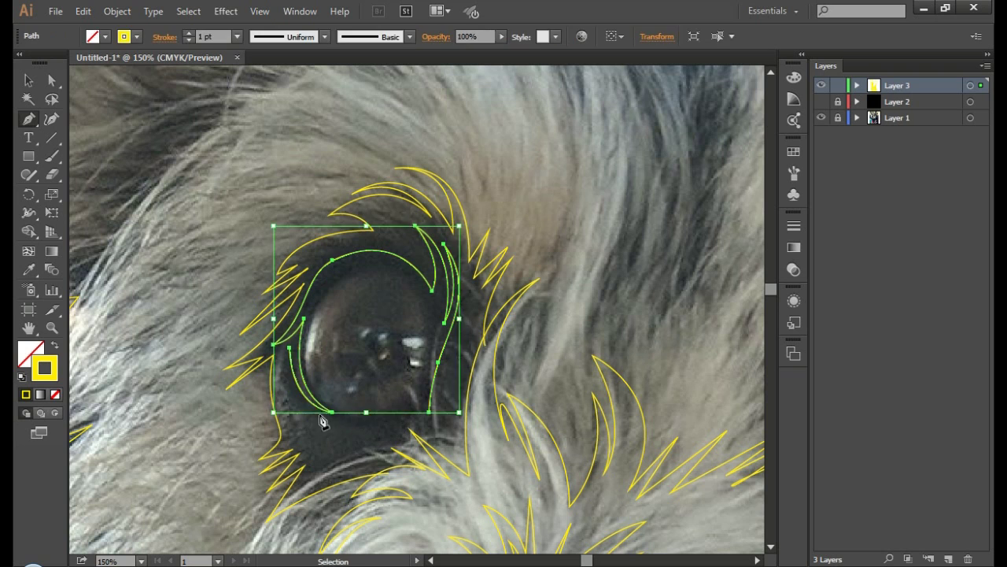
# Step: Trace the curved inner rim and the teardrop outline of the pupil
pyautogui.click(428, 410)
pyautogui.moveTo(430, 380); pyautogui.dragTo(438, 363)
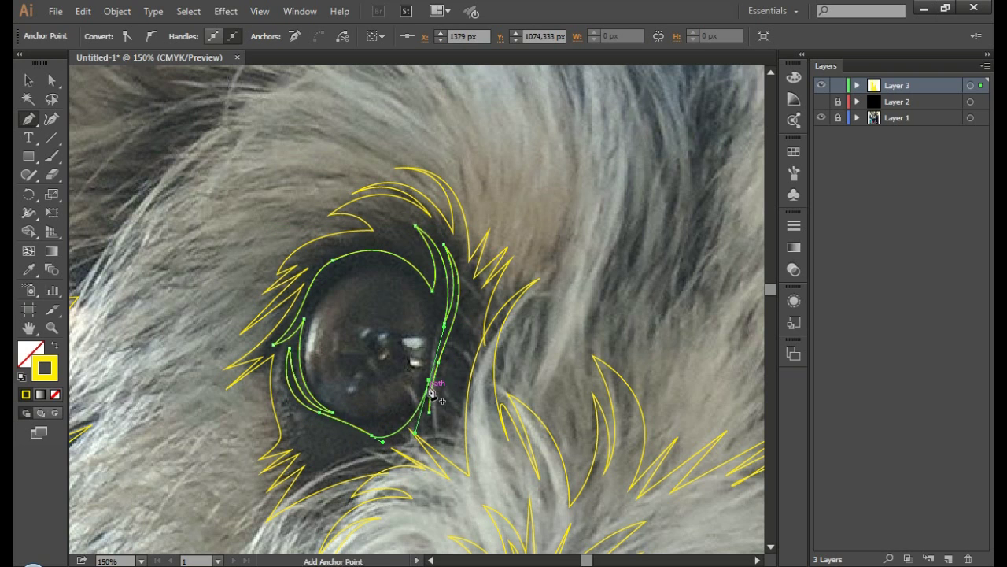
pyautogui.keyDown('ctrl'); pyautogui.click(401, 378); pyautogui.keyUp('ctrl')
pyautogui.moveTo(356, 389); pyautogui.dragTo(441, 350)
pyautogui.moveTo(371, 310)
pyautogui.mouseDown()
pyautogui.moveTo(398, 311)
pyautogui.moveTo(343, 378)
pyautogui.moveTo(371, 432)
pyautogui.mouseUp()
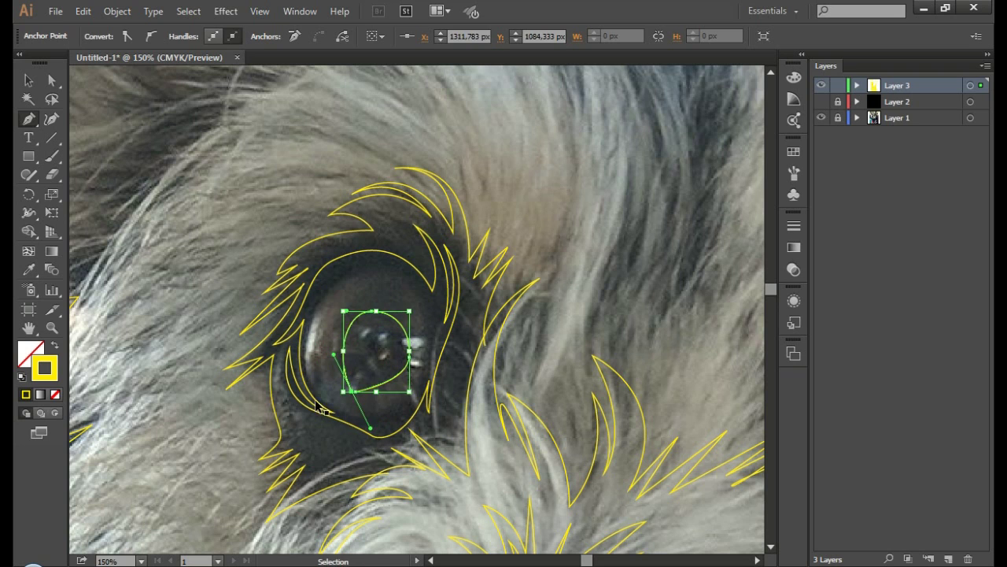
pyautogui.moveTo(319, 406); pyautogui.dragTo(383, 426)
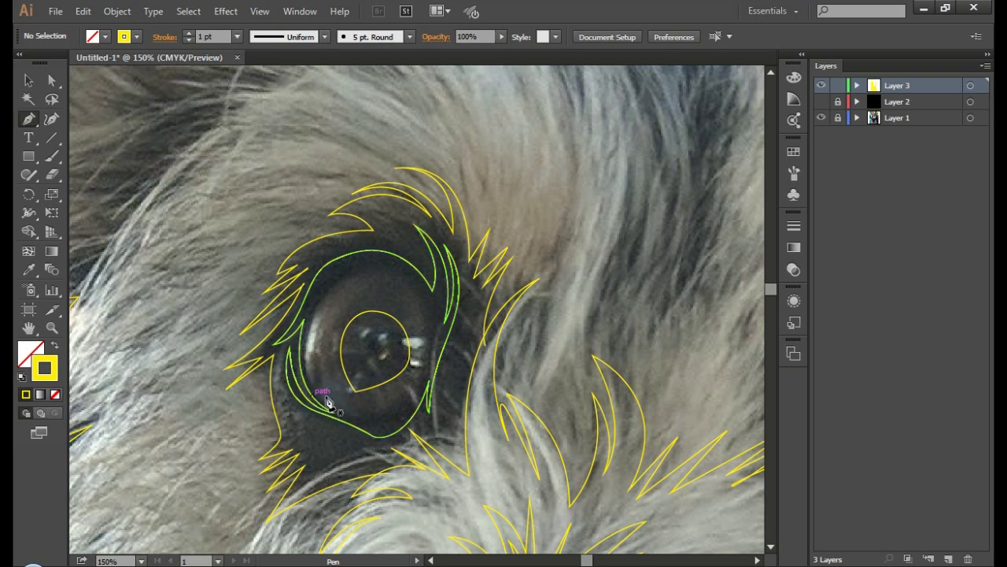
# Step: Draw the closed iris outline around the pupil
pyautogui.moveTo(327, 402); pyautogui.dragTo(366, 417)
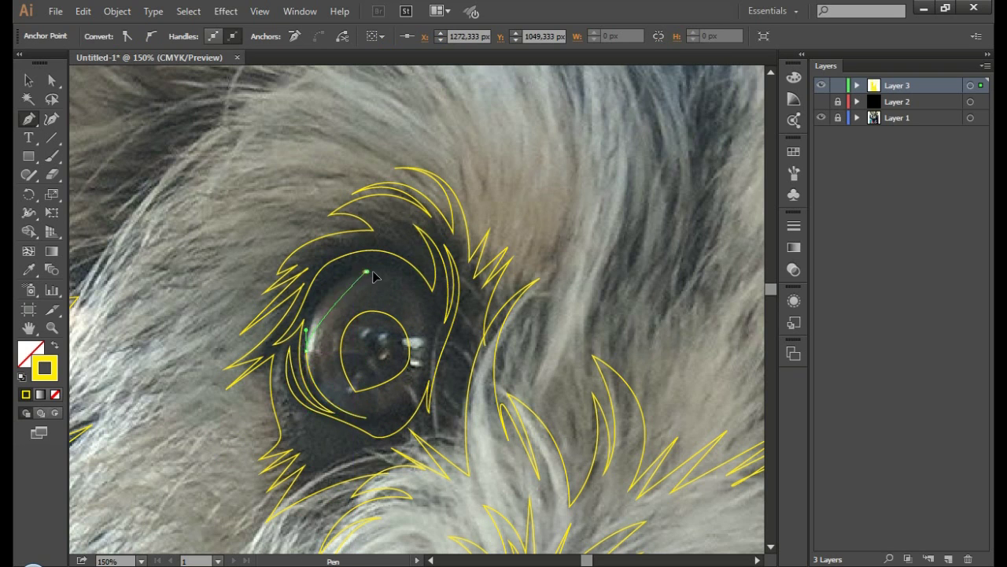
pyautogui.moveTo(425, 340); pyautogui.dragTo(425, 373)
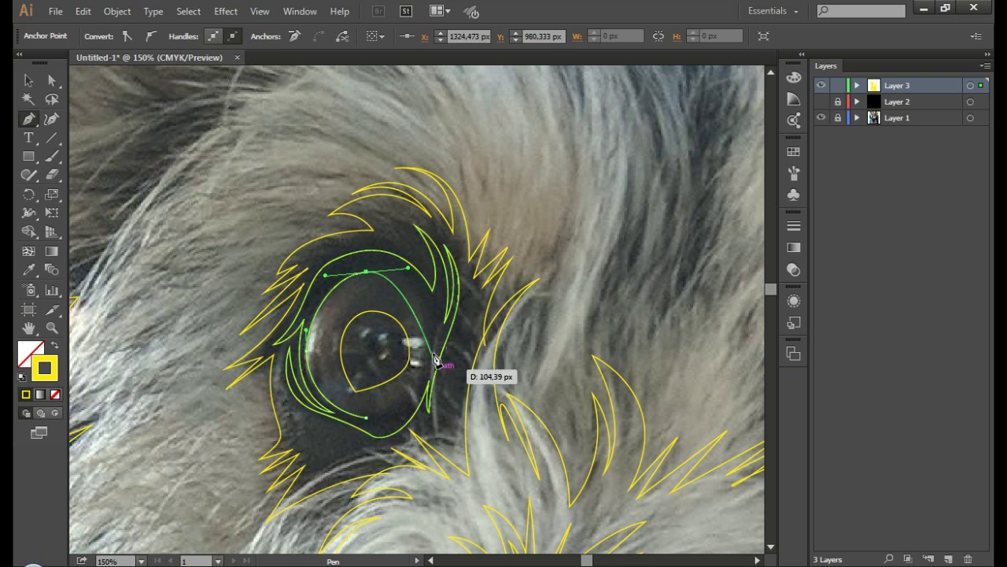
pyautogui.keyDown('ctrl'); pyautogui.click(563, 290); pyautogui.keyUp('ctrl')
pyautogui.moveTo(326, 383); pyautogui.dragTo(326, 310)
pyautogui.keyDown('ctrl'); pyautogui.click(408, 339); pyautogui.keyUp('ctrl')
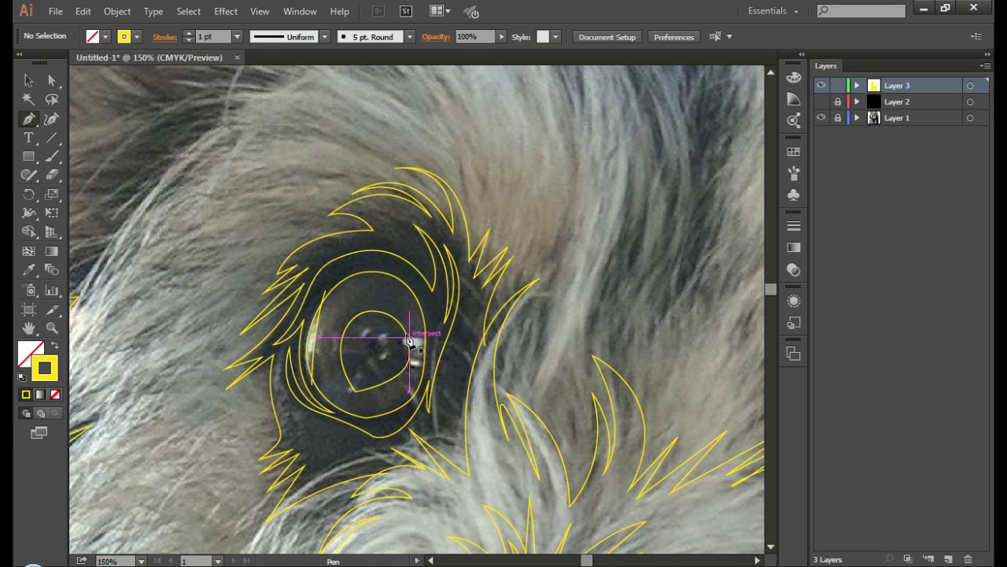
# Step: Add a small catchlight shape in the pupil and a curve along the iris's left edge
pyautogui.click(425, 341)
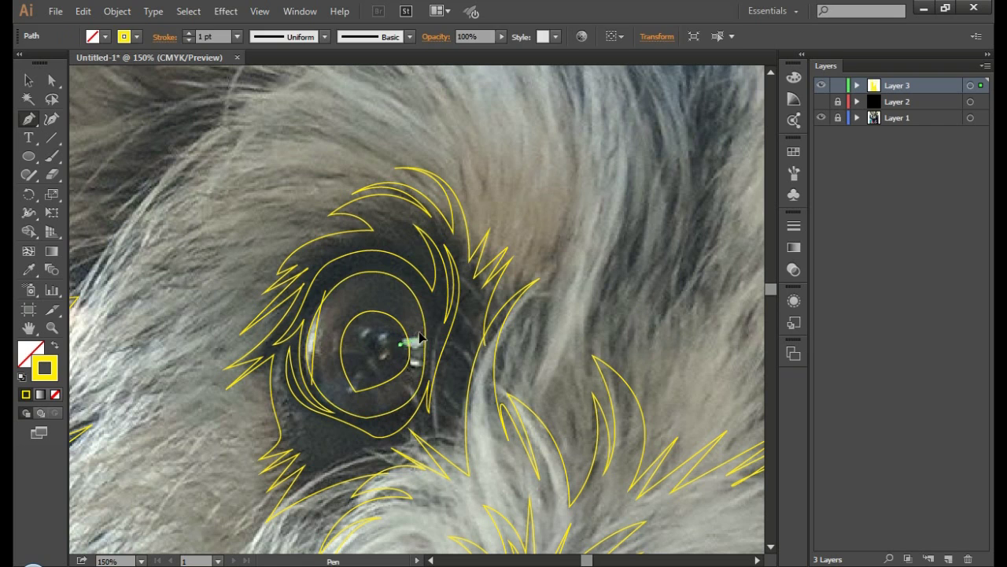
pyautogui.moveTo(358, 344); pyautogui.dragTo(386, 359)
pyautogui.keyDown('ctrl'); pyautogui.click(410, 354); pyautogui.keyUp('ctrl')
pyautogui.keyDown('ctrl'); pyautogui.click(332, 387); pyautogui.keyUp('ctrl')
pyautogui.click(323, 403)
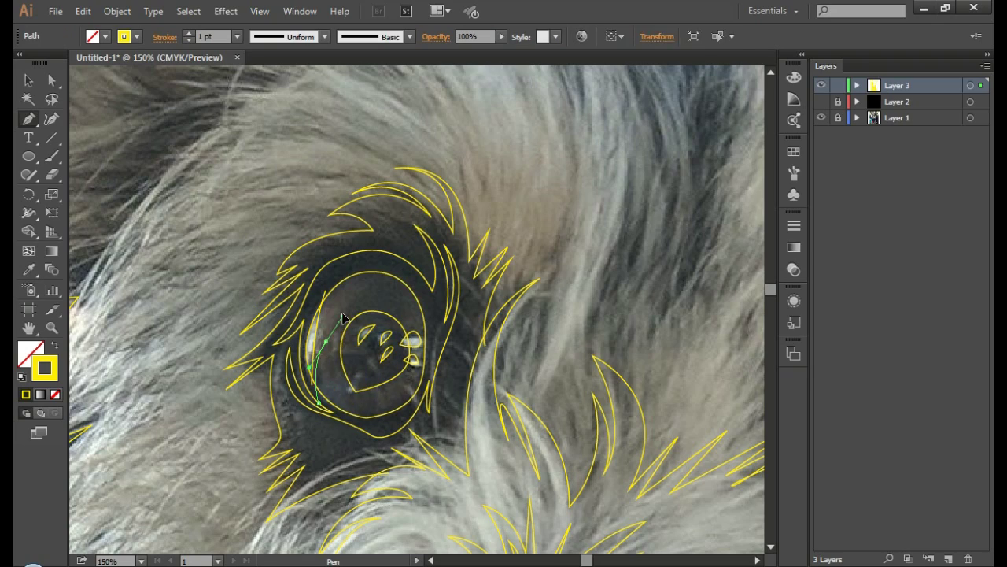
pyautogui.moveTo(370, 275); pyautogui.dragTo(421, 267)
pyautogui.keyDown('ctrl'); pyautogui.click(467, 207); pyautogui.keyUp('ctrl')
pyautogui.scroll(-2, 559, 222)
# Step: Preview the tracing over Layer 2's black backdrop, then trace a short zigzag fur path by the right eye
pyautogui.hscroll(3, 559, 223)
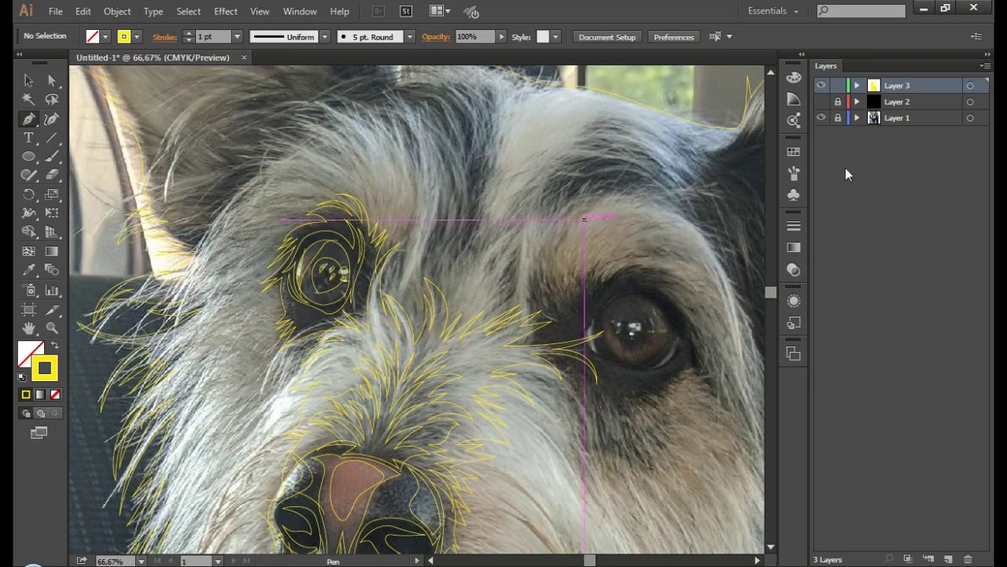
pyautogui.click(821, 101)
pyautogui.click(821, 102)
pyautogui.scroll(2, 408, 340)
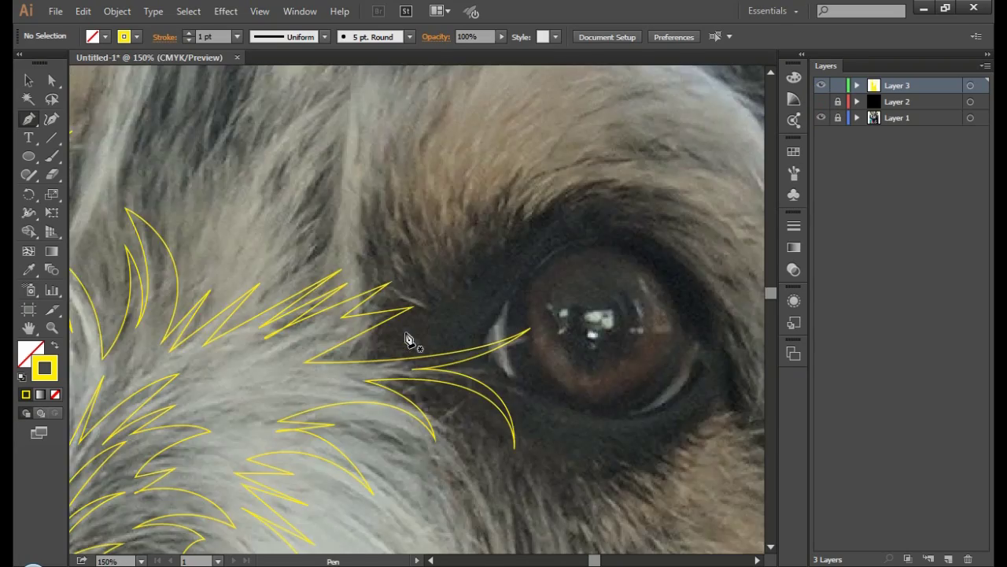
pyautogui.moveTo(366, 345); pyautogui.dragTo(432, 342)
pyautogui.click(400, 337)
# Step: Trace spiky fur strokes rising above the right eye toward its upper corner
pyautogui.keyDown('ctrl'); pyautogui.click(438, 320); pyautogui.keyUp('ctrl')
pyautogui.click(372, 325)
pyautogui.moveTo(425, 305); pyautogui.dragTo(478, 325)
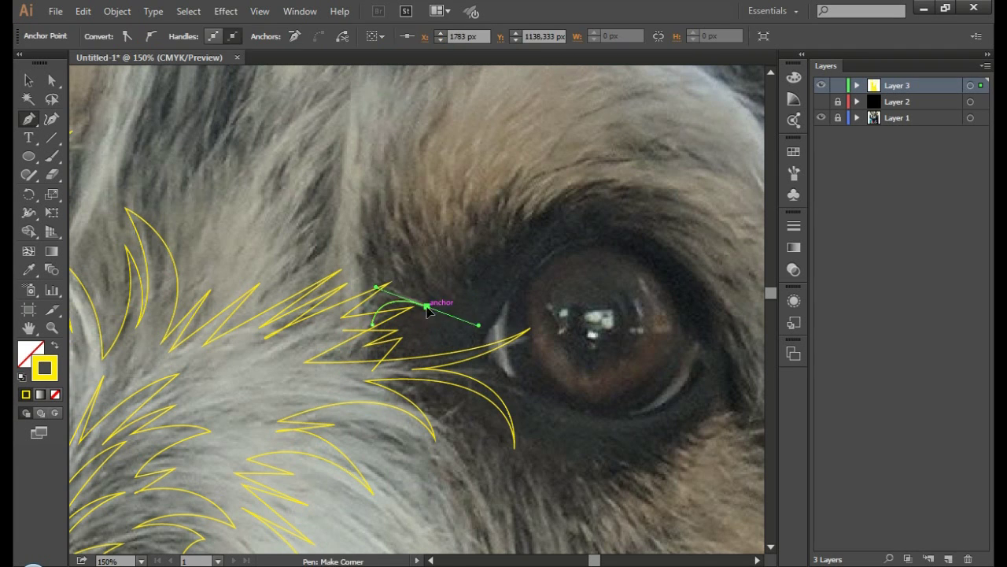
pyautogui.click(401, 278)
pyautogui.click(443, 309)
pyautogui.click(407, 268)
pyautogui.click(454, 300)
pyautogui.moveTo(521, 181)
pyautogui.mouseDown()
pyautogui.moveTo(592, 143)
pyautogui.moveTo(504, 248)
pyautogui.mouseUp()
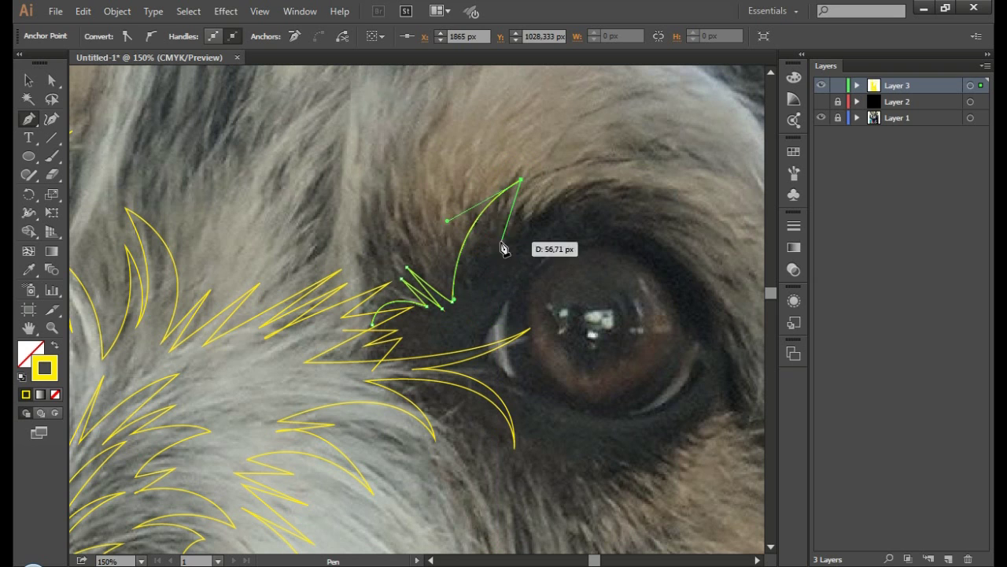
pyautogui.click(500, 241)
pyautogui.moveTo(542, 183); pyautogui.dragTo(576, 161)
pyautogui.click(523, 224)
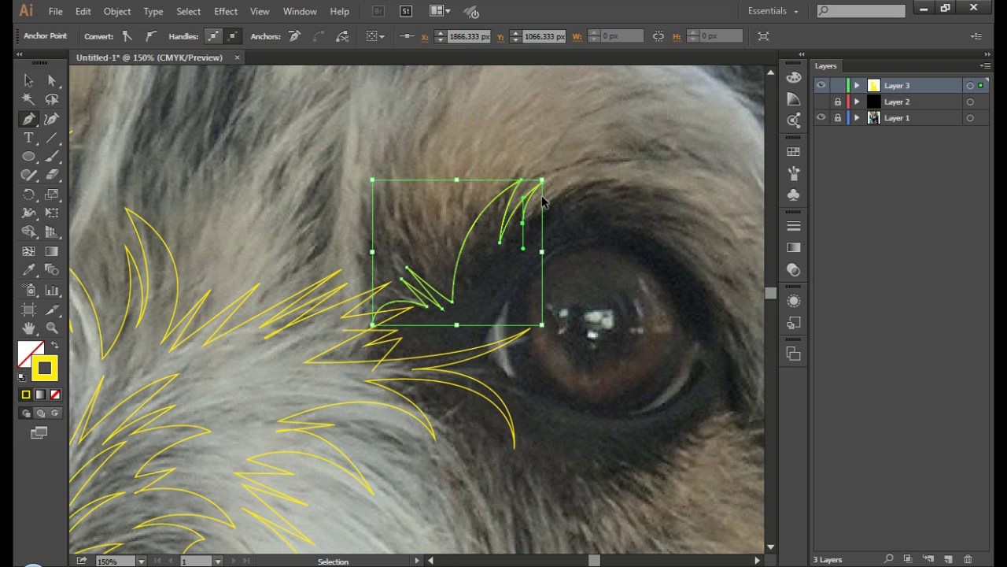
pyautogui.moveTo(540, 207)
pyautogui.mouseDown()
pyautogui.moveTo(337, 207)
pyautogui.moveTo(328, 265)
pyautogui.mouseUp()
# Step: Outline the upper eyelid and curve the contour down the eye's outer edge
pyautogui.click(324, 227)
pyautogui.click(454, 199)
pyautogui.moveTo(416, 219); pyautogui.dragTo(442, 222)
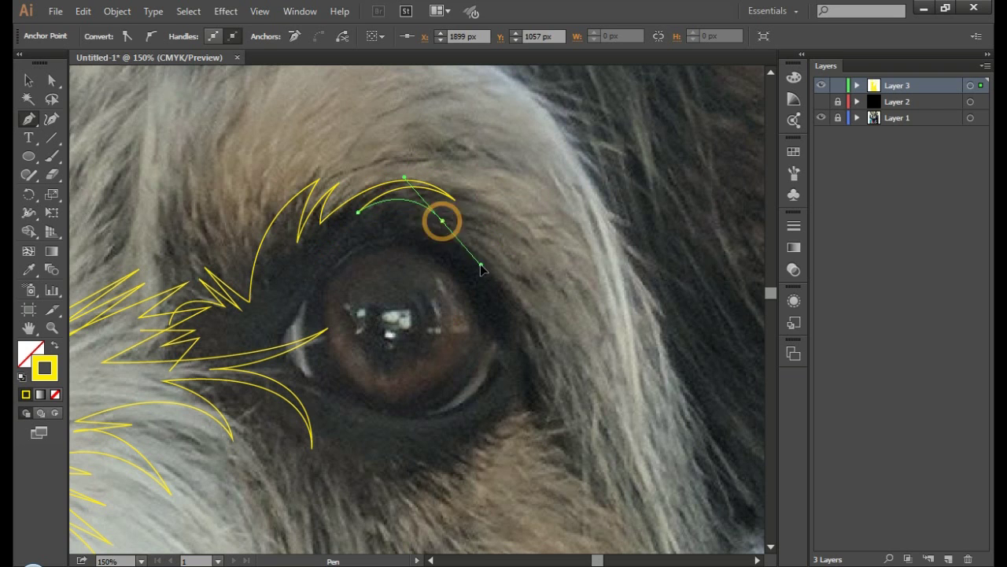
pyautogui.moveTo(544, 355); pyautogui.dragTo(569, 454)
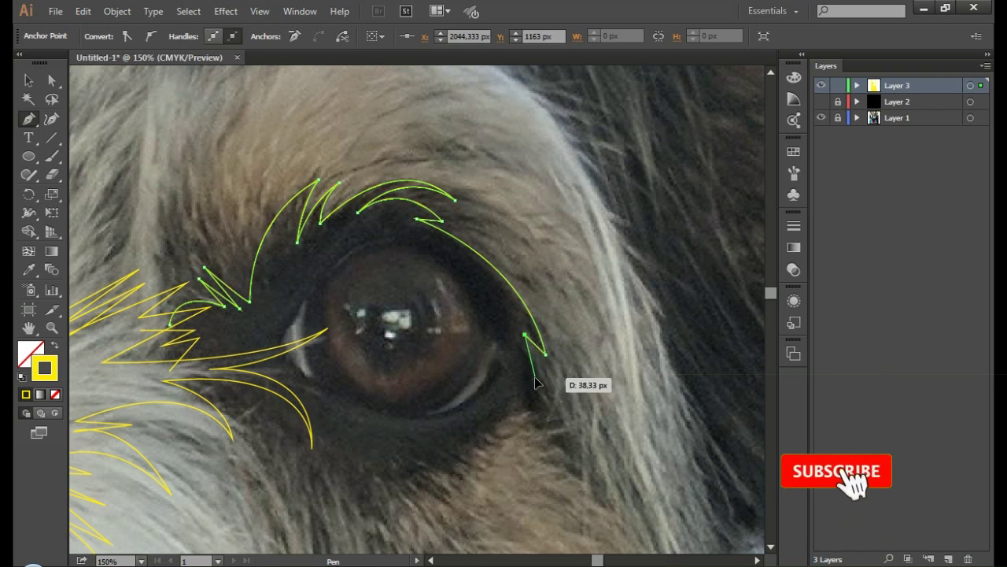
pyautogui.keyDown('ctrl'); pyautogui.click(574, 450); pyautogui.keyUp('ctrl')
pyautogui.moveTo(535, 378); pyautogui.dragTo(553, 426)
# Step: Add lower fur spikes and close the contour along the lower eyelid
pyautogui.click(574, 450)
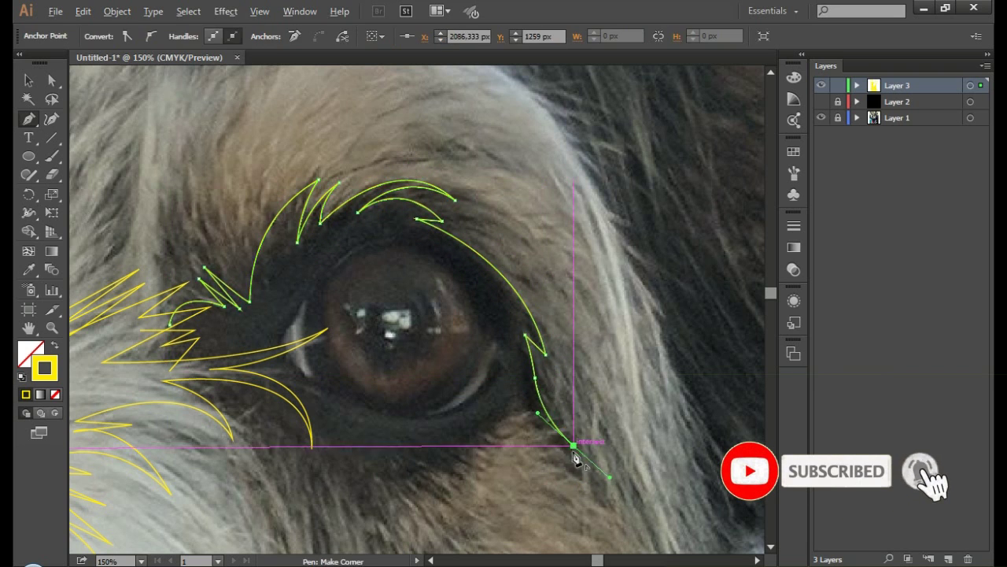
pyautogui.click(523, 401)
pyautogui.moveTo(463, 453); pyautogui.dragTo(509, 436)
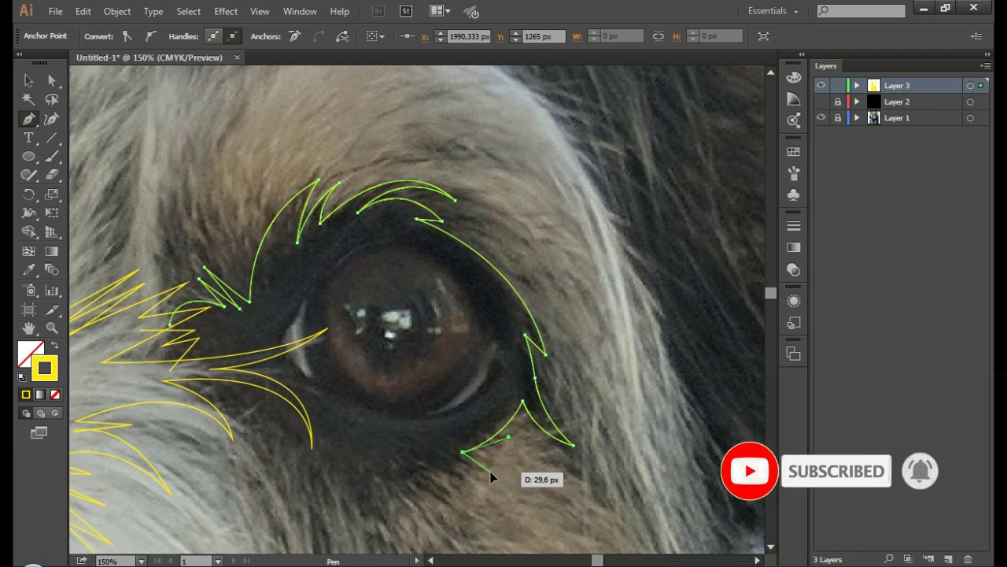
pyautogui.moveTo(470, 485); pyautogui.dragTo(488, 469)
pyautogui.scroll(-3, 472, 449)
pyautogui.click(449, 349)
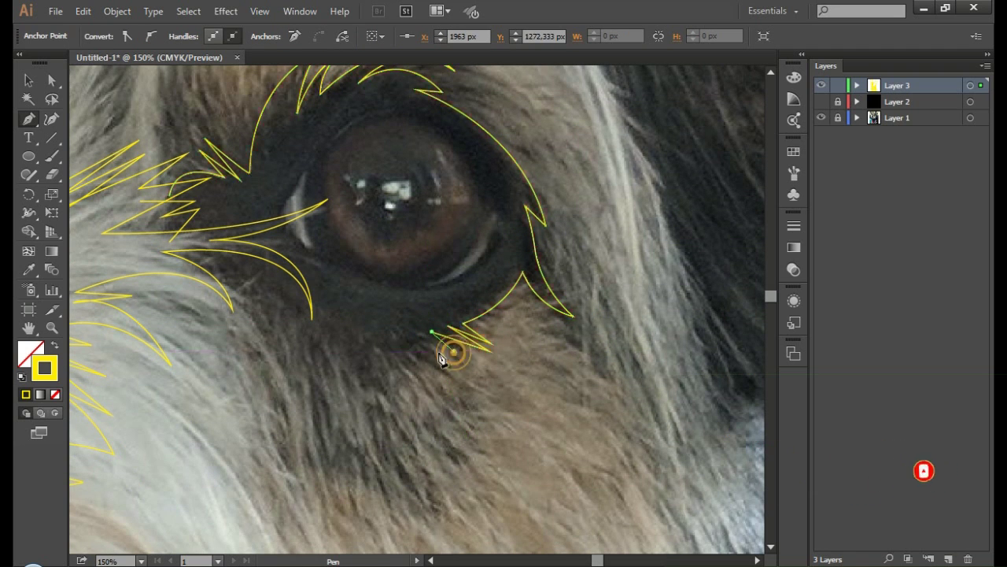
pyautogui.moveTo(347, 343); pyautogui.dragTo(285, 309)
# Step: Trace the rim around the eyeball as a closed yellow curved outline
pyautogui.moveTo(166, 287); pyautogui.dragTo(167, 287)
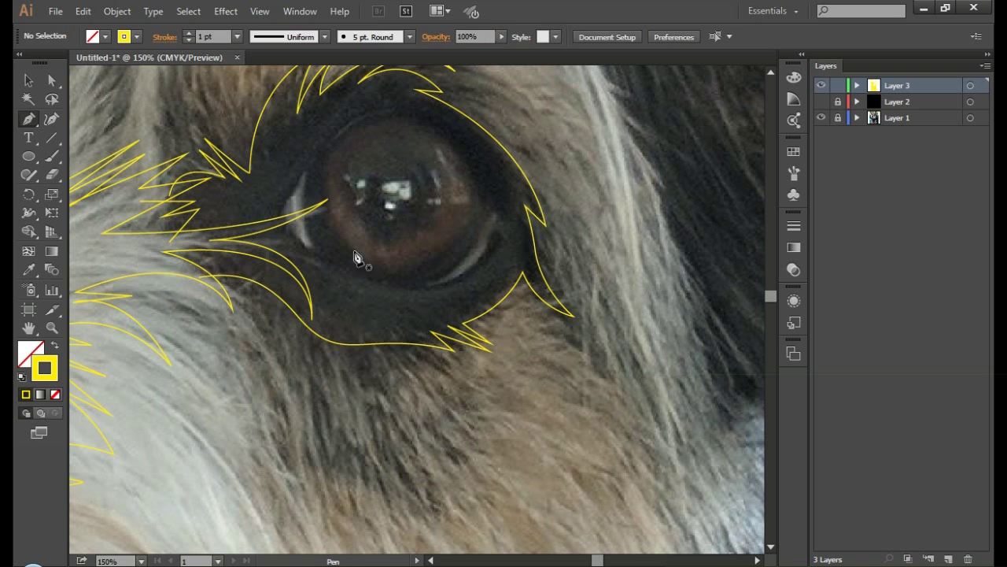
pyautogui.moveTo(277, 224); pyautogui.dragTo(315, 267)
pyautogui.moveTo(496, 242); pyautogui.dragTo(482, 273)
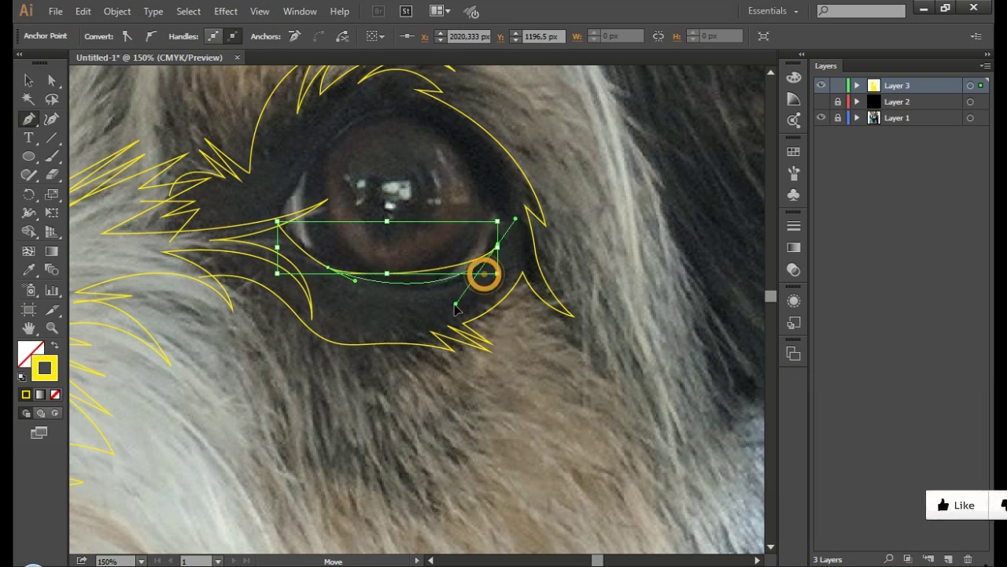
pyautogui.moveTo(492, 145)
pyautogui.mouseDown()
pyautogui.moveTo(463, 127)
pyautogui.moveTo(499, 165)
pyautogui.mouseUp()
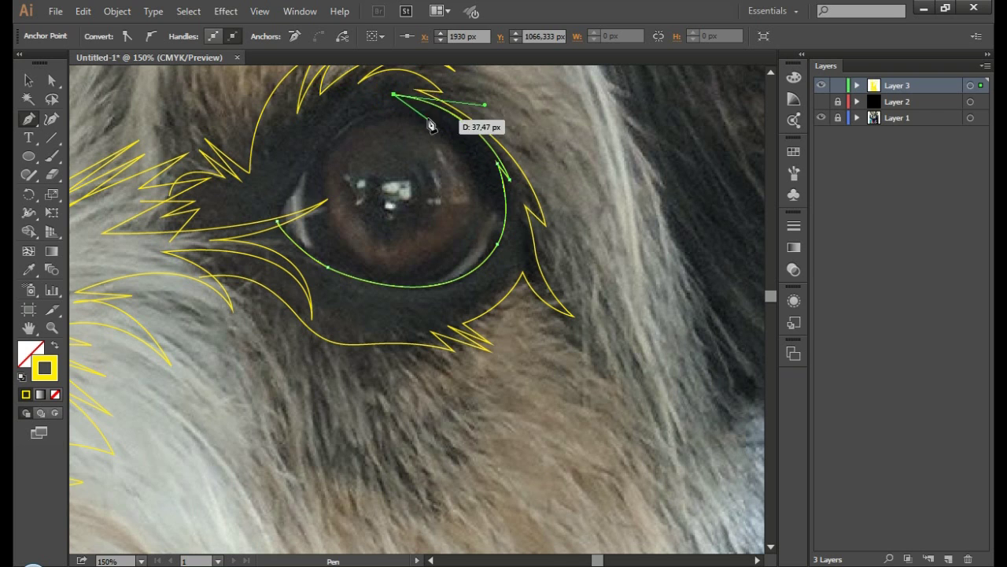
pyautogui.moveTo(431, 126)
pyautogui.mouseDown()
pyautogui.moveTo(338, 162)
pyautogui.moveTo(279, 223)
pyautogui.mouseUp()
pyautogui.keyDown('ctrl'); pyautogui.click(433, 286); pyautogui.keyUp('ctrl')
# Step: Add inner curves along the eye's right and left edges
pyautogui.moveTo(427, 278); pyautogui.dragTo(475, 266)
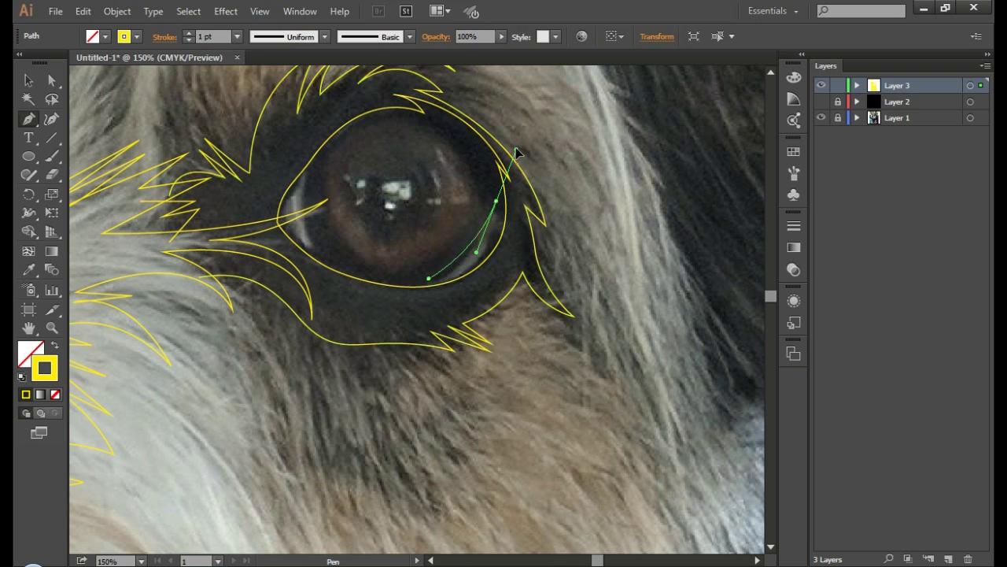
pyautogui.click(495, 201)
pyautogui.keyDown('ctrl'); pyautogui.click(299, 211); pyautogui.keyUp('ctrl')
pyautogui.moveTo(313, 250); pyautogui.dragTo(295, 197)
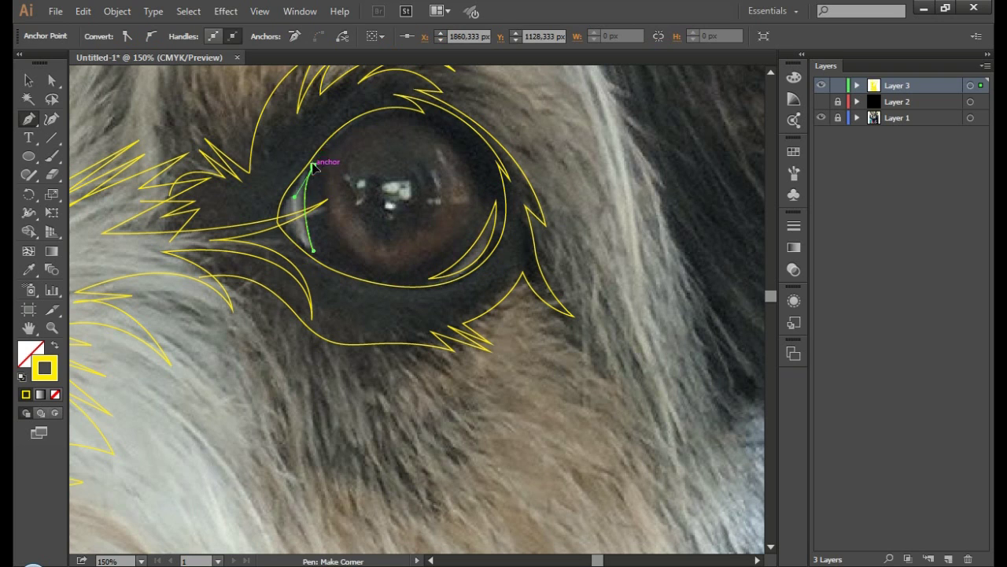
pyautogui.keyDown('ctrl'); pyautogui.click(378, 259); pyautogui.keyUp('ctrl')
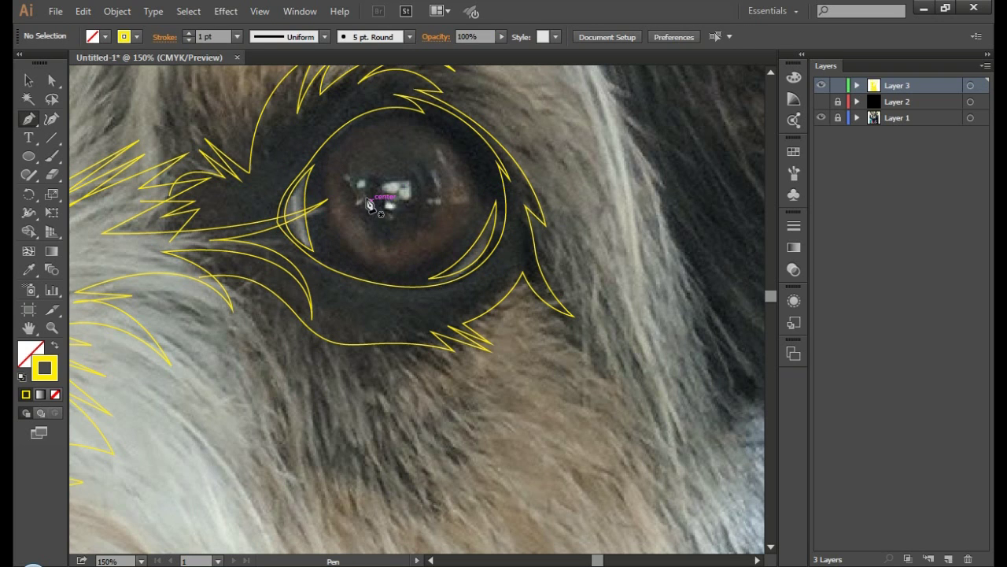
# Step: Draw the small circular and teardrop catchlight highlights inside the eye
pyautogui.moveTo(359, 184); pyautogui.dragTo(392, 210)
pyautogui.press('p')
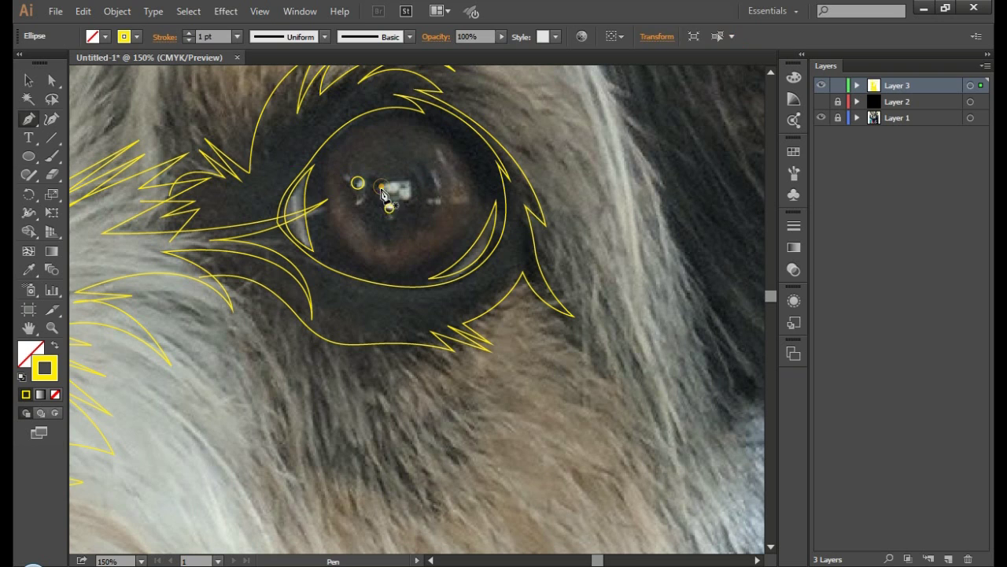
pyautogui.moveTo(403, 176)
pyautogui.mouseDown()
pyautogui.moveTo(394, 191)
pyautogui.moveTo(438, 180)
pyautogui.mouseUp()
pyautogui.keyDown('ctrl'); pyautogui.click(393, 190); pyautogui.keyUp('ctrl')
pyautogui.moveTo(435, 206); pyautogui.dragTo(442, 211)
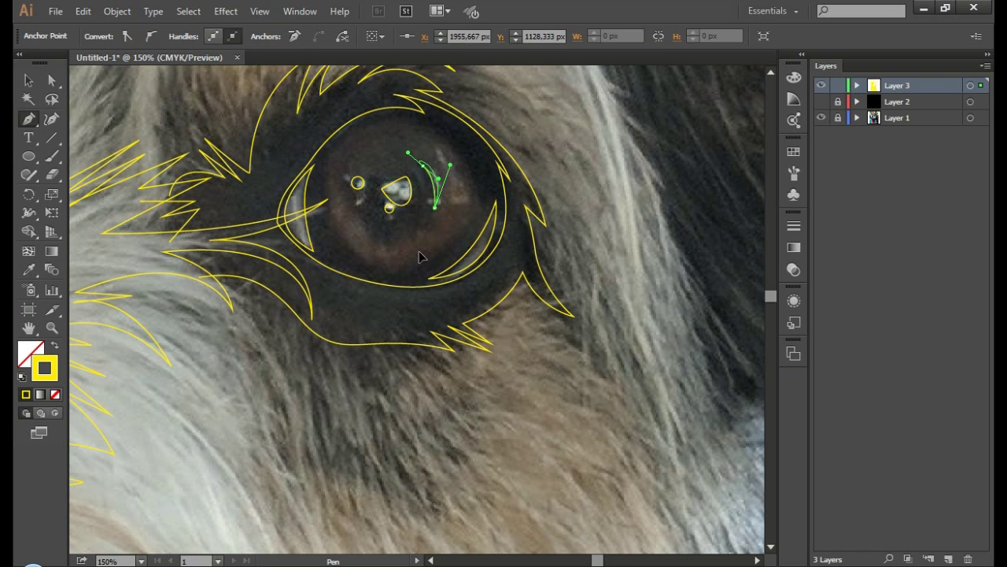
pyautogui.click(422, 166)
# Step: Trace the iris as a full closed circle
pyautogui.keyDown('ctrl'); pyautogui.click(348, 252); pyautogui.keyUp('ctrl')
pyautogui.click(346, 250)
pyautogui.moveTo(437, 260); pyautogui.dragTo(382, 292)
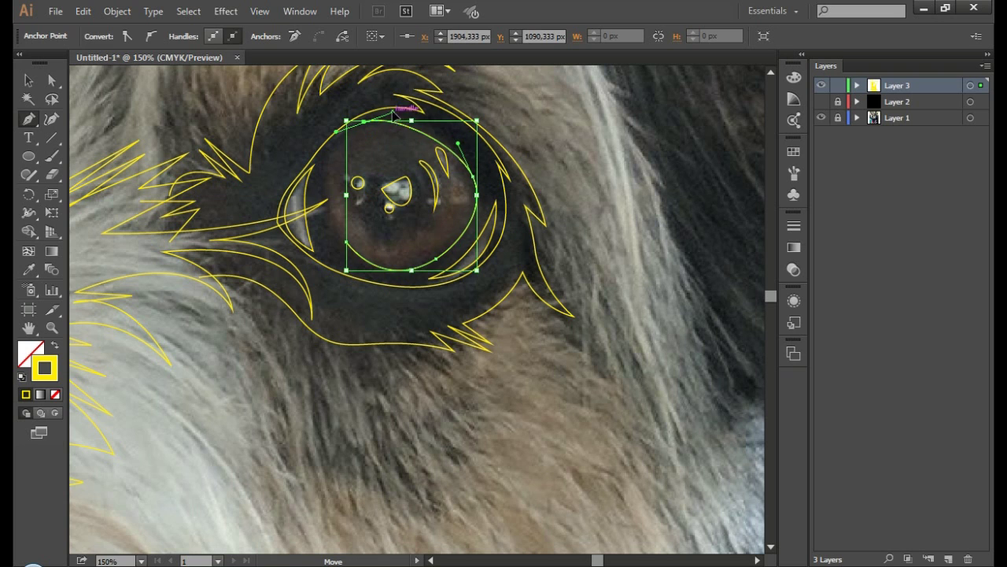
pyautogui.moveTo(346, 242)
pyautogui.mouseDown()
pyautogui.moveTo(326, 236)
pyautogui.moveTo(369, 230)
pyautogui.mouseUp()
pyautogui.keyDown('ctrl'); pyautogui.click(352, 223); pyautogui.keyUp('ctrl')
# Step: Add a small closed curved shape beside the iris
pyautogui.click(346, 167)
pyautogui.click(318, 191)
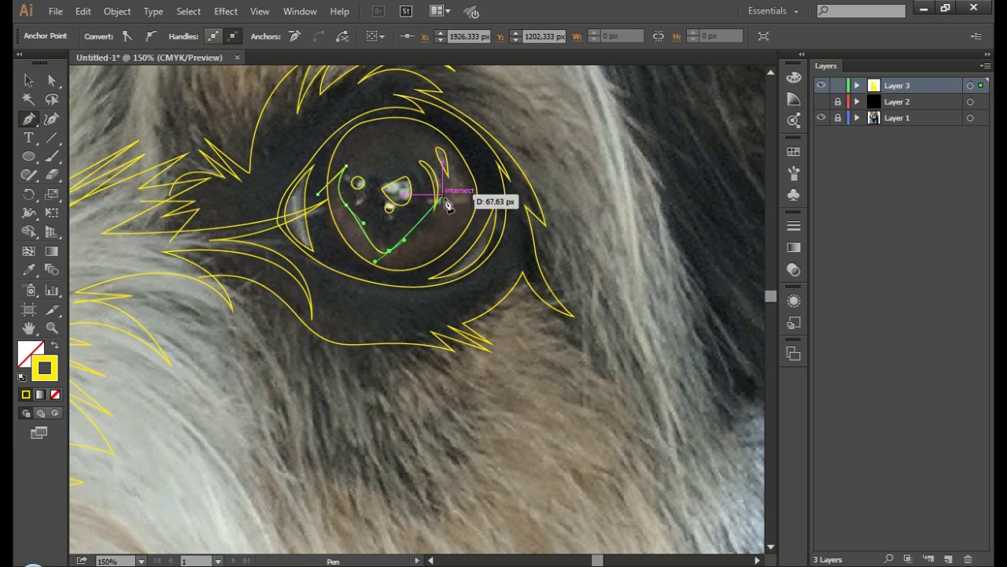
pyautogui.moveTo(443, 158); pyautogui.dragTo(463, 194)
pyautogui.keyDown('ctrl'); pyautogui.click(453, 270); pyautogui.keyUp('ctrl')
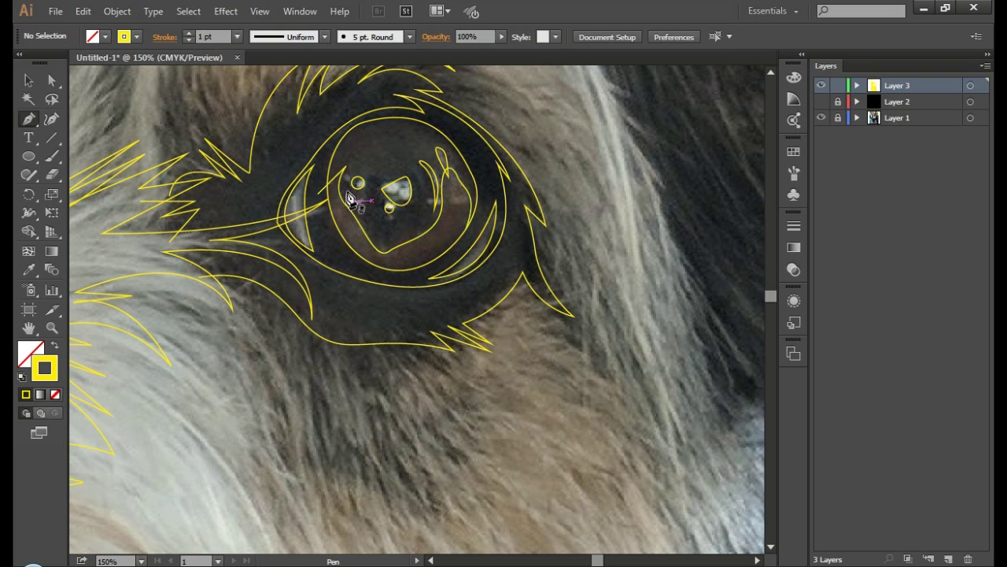
# Step: Draw a closed curved detail line across the iris
pyautogui.moveTo(343, 180); pyautogui.dragTo(360, 187)
pyautogui.moveTo(426, 194); pyautogui.dragTo(430, 195)
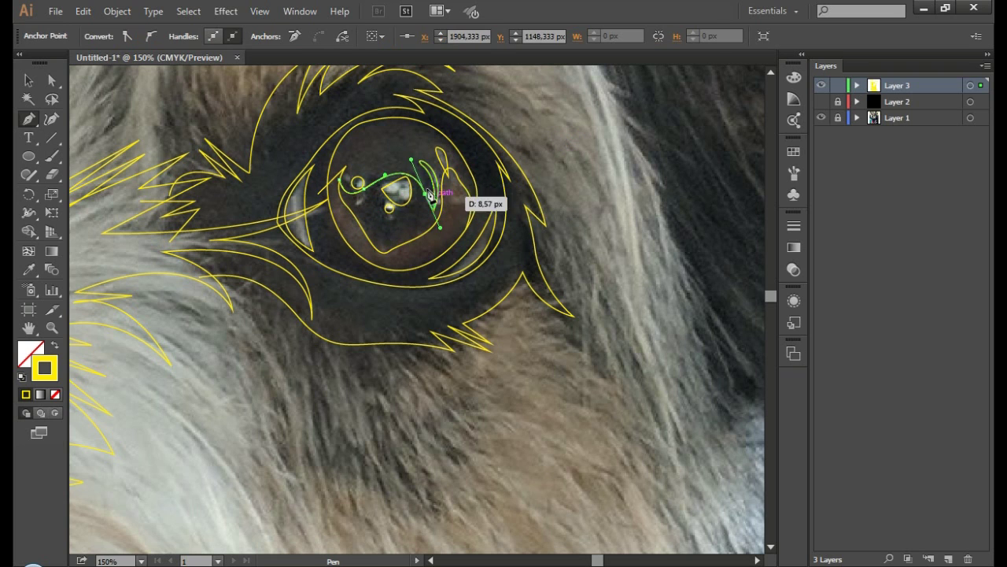
pyautogui.moveTo(388, 148); pyautogui.dragTo(386, 150)
pyautogui.keyDown('ctrl'); pyautogui.click(520, 189); pyautogui.keyUp('ctrl')
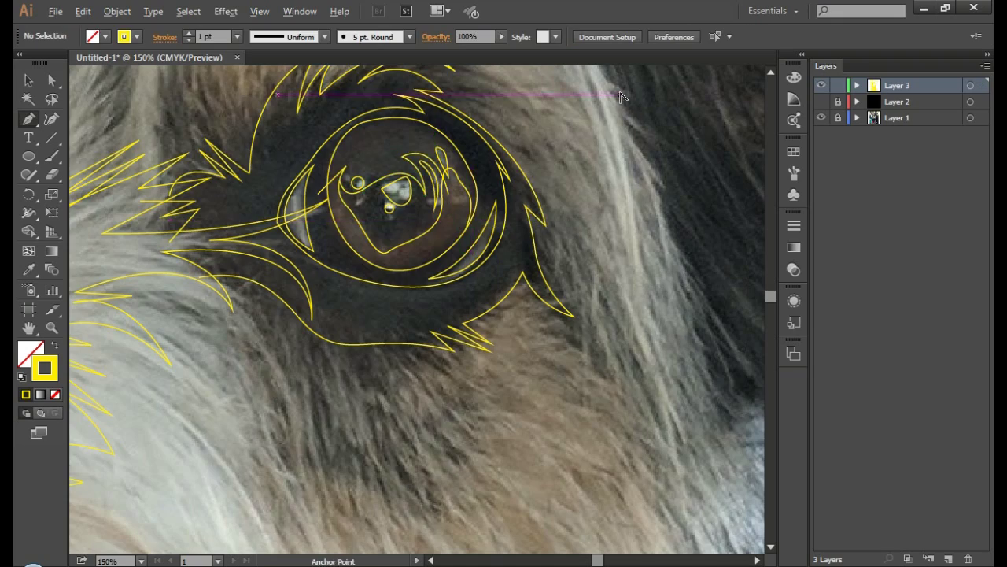
pyautogui.hotkey('ctrl', '-')
pyautogui.hotkey('ctrl', '-')
pyautogui.hotkey('ctrl', '-')
# Step: Zoom in and trace a curved fur strand between the eyes
pyautogui.scroll(3, 478, 270)
pyautogui.hotkey('ctrl', '+')
pyautogui.hotkey('ctrl', '+')
pyautogui.hotkey('ctrl', '+')
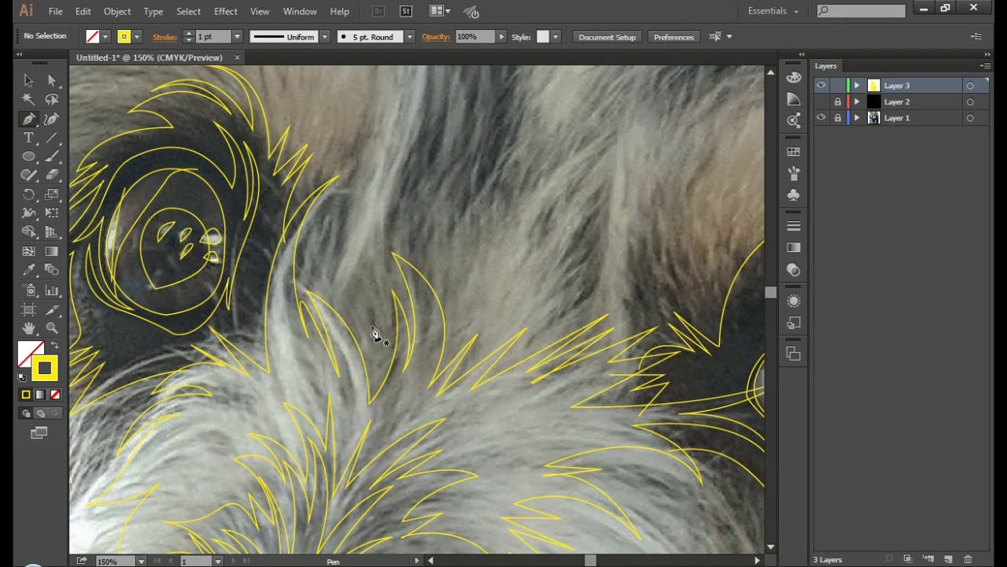
pyautogui.moveTo(335, 284); pyautogui.dragTo(346, 303)
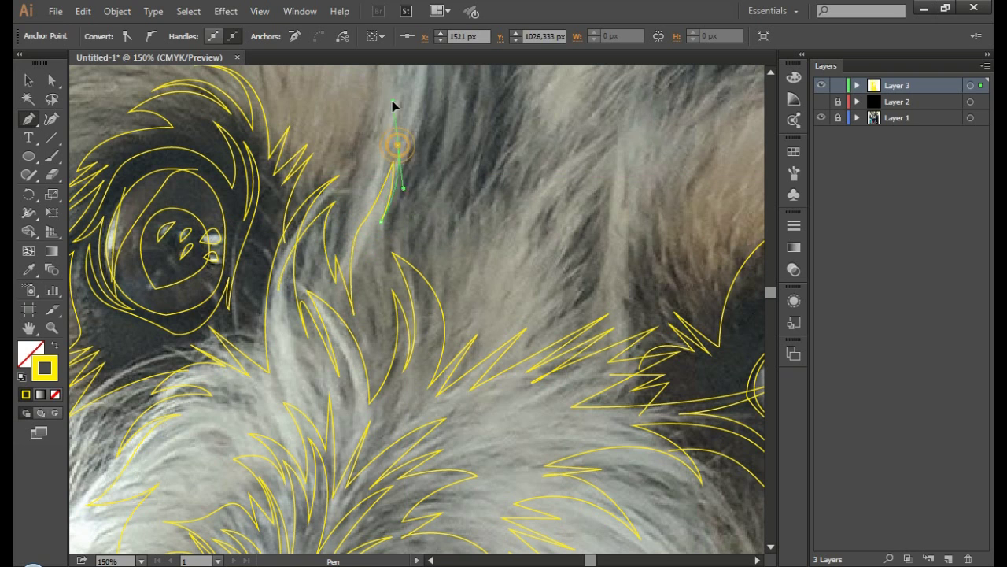
pyautogui.moveTo(398, 228)
pyautogui.mouseDown()
pyautogui.moveTo(382, 285)
pyautogui.moveTo(436, 305)
pyautogui.mouseUp()
# Step: Trace a spiky zigzag fur tuft with sharp tips on the forehead
pyautogui.click(443, 165)
pyautogui.click(501, 96)
pyautogui.moveTo(474, 186); pyautogui.dragTo(477, 197)
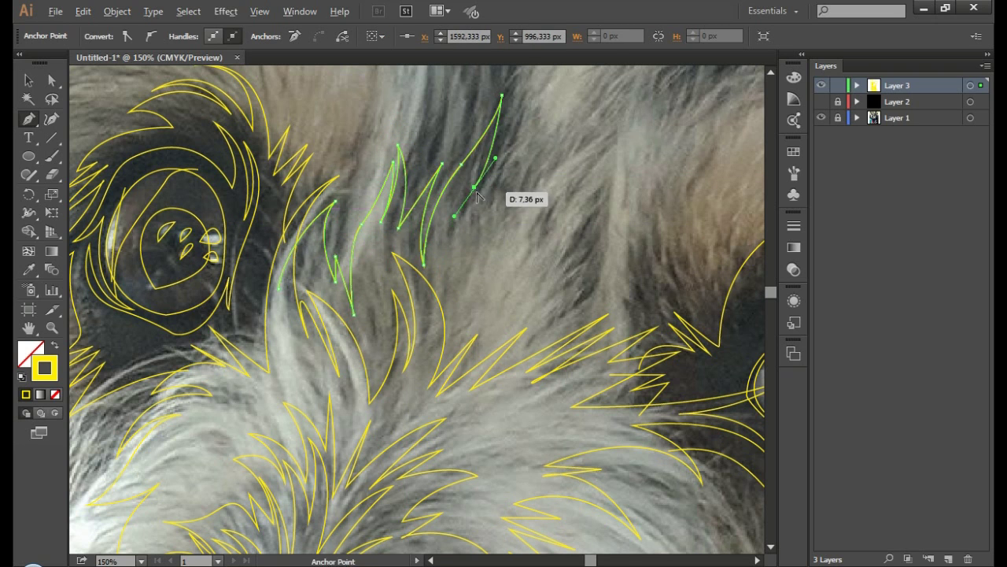
pyautogui.keyDown('alt'); pyautogui.click(523, 124); pyautogui.keyUp('alt')
pyautogui.click(513, 163)
pyautogui.click(551, 129)
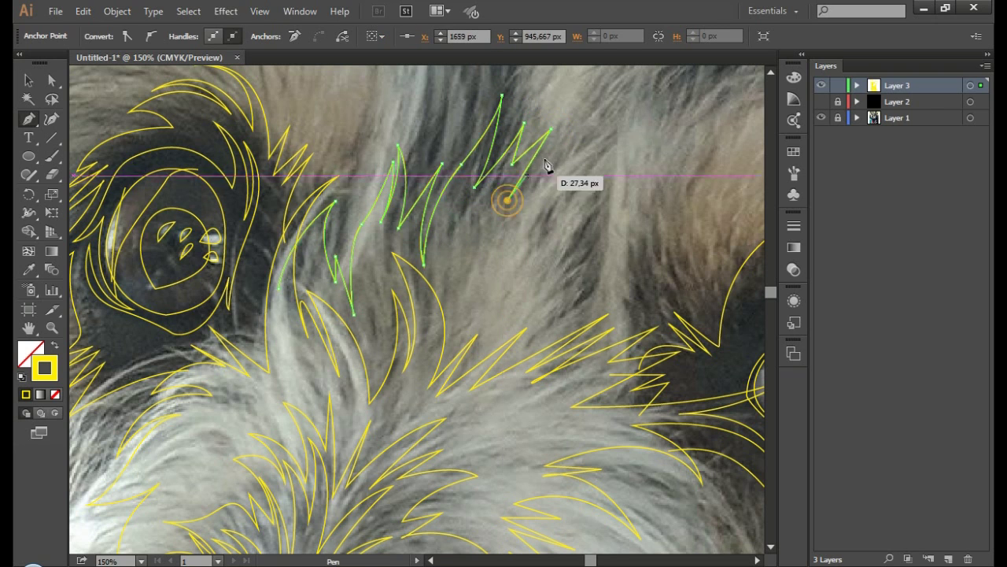
pyautogui.moveTo(504, 234); pyautogui.dragTo(477, 287)
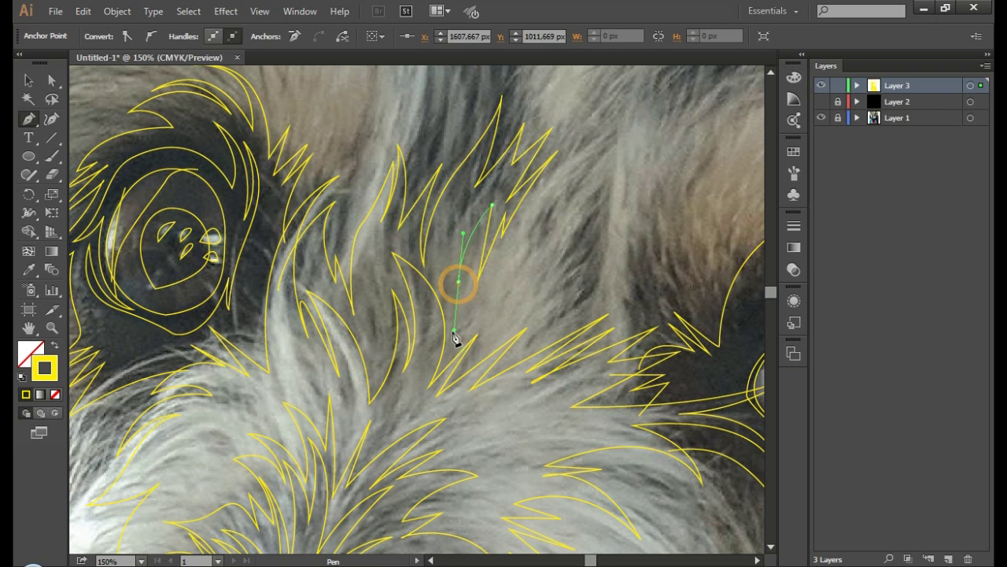
# Step: Trace a second, longer zigzag fur tuft beside the first and finish it
pyautogui.keyDown('ctrl'); pyautogui.click(457, 335); pyautogui.keyUp('ctrl')
pyautogui.click(512, 203)
pyautogui.click(617, 134)
pyautogui.click(632, 110)
pyautogui.moveTo(622, 126)
pyautogui.mouseDown()
pyautogui.moveTo(529, 248)
pyautogui.moveTo(616, 160)
pyautogui.mouseUp()
pyautogui.click(627, 160)
pyautogui.click(553, 272)
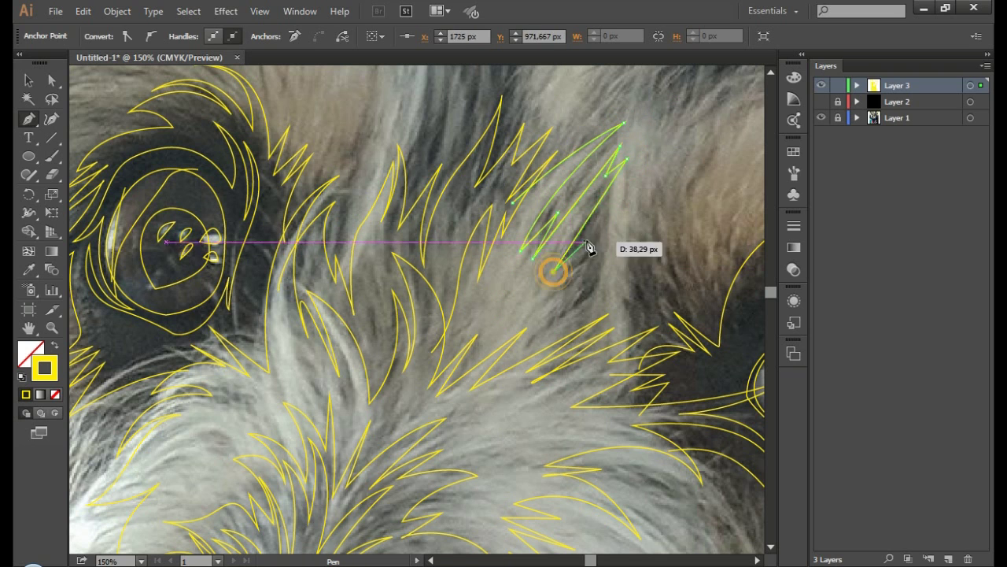
pyautogui.click(587, 236)
pyautogui.click(570, 287)
pyautogui.click(598, 277)
pyautogui.click(549, 334)
pyautogui.keyDown('ctrl'); pyautogui.click(575, 407); pyautogui.keyUp('ctrl')
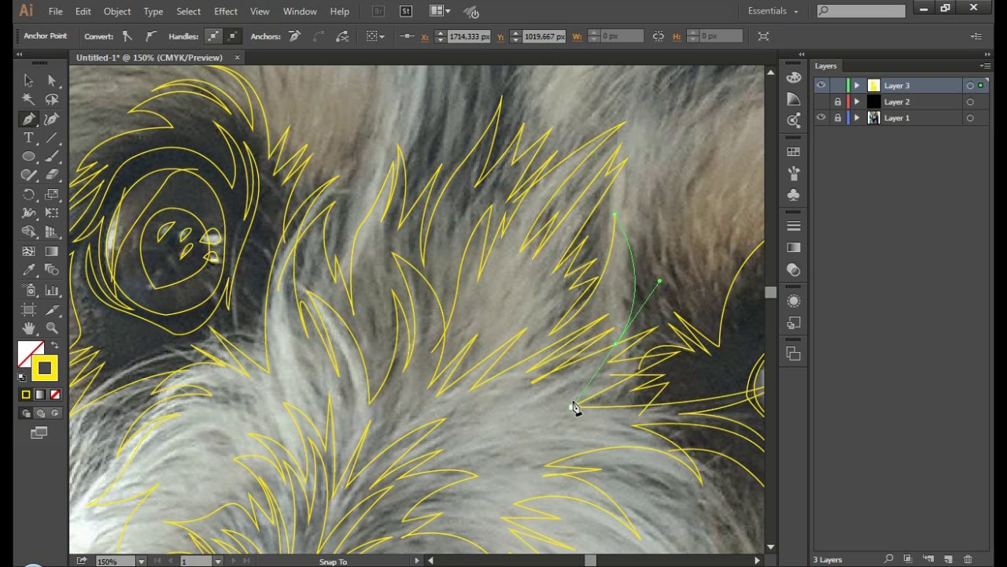
pyautogui.scroll(-3, 694, 170)
# Step: Start a fur strand above the eye with a bottom tip curving back up
pyautogui.scroll(3, 686, 176)
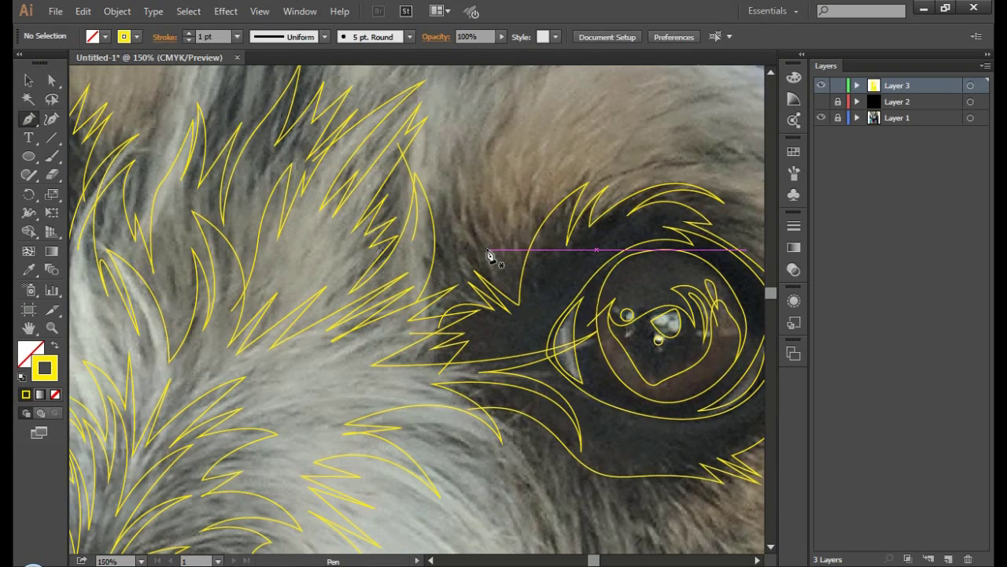
pyautogui.moveTo(456, 221); pyautogui.dragTo(444, 193)
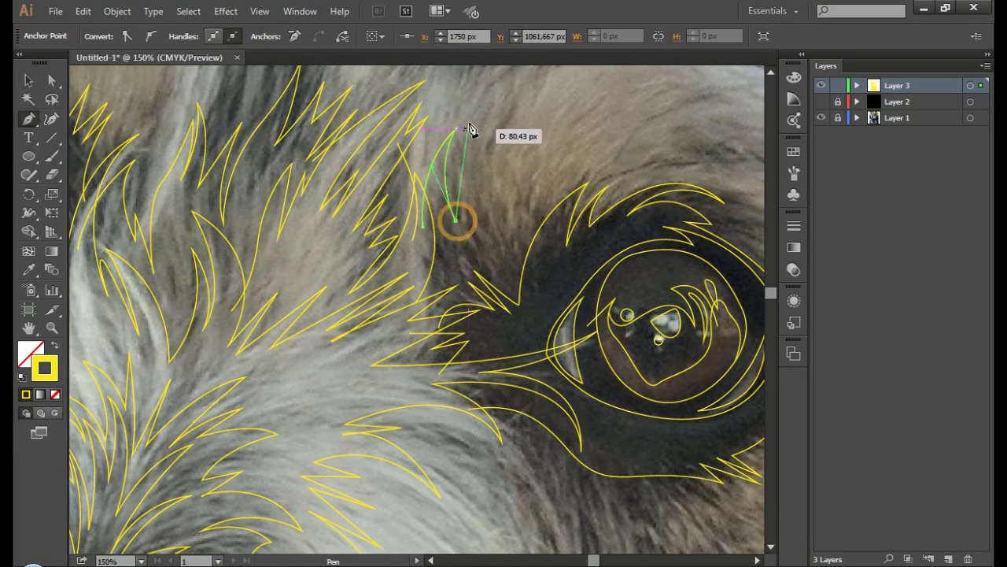
pyautogui.scroll(3, 503, 220)
pyautogui.click(493, 418)
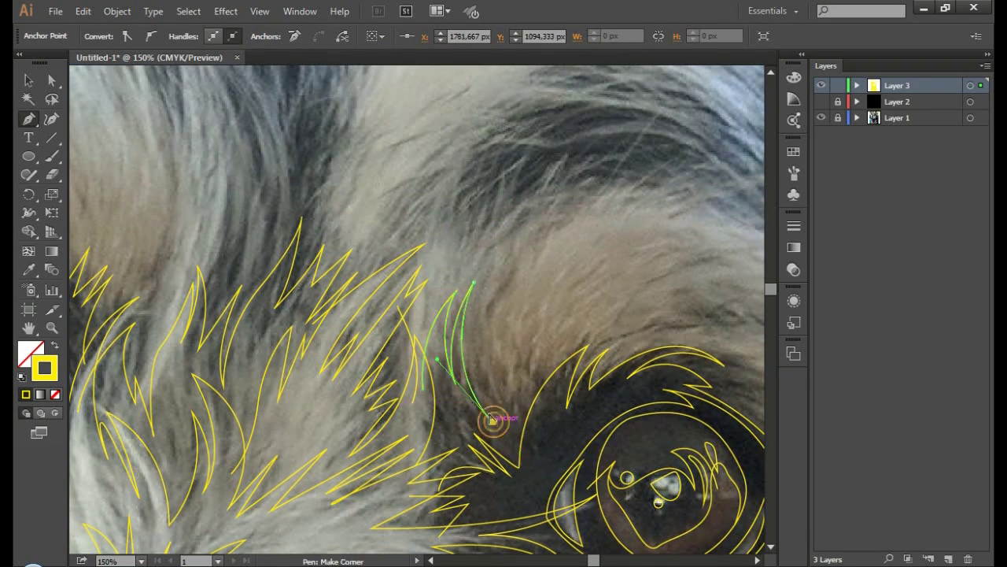
pyautogui.moveTo(490, 370); pyautogui.dragTo(516, 423)
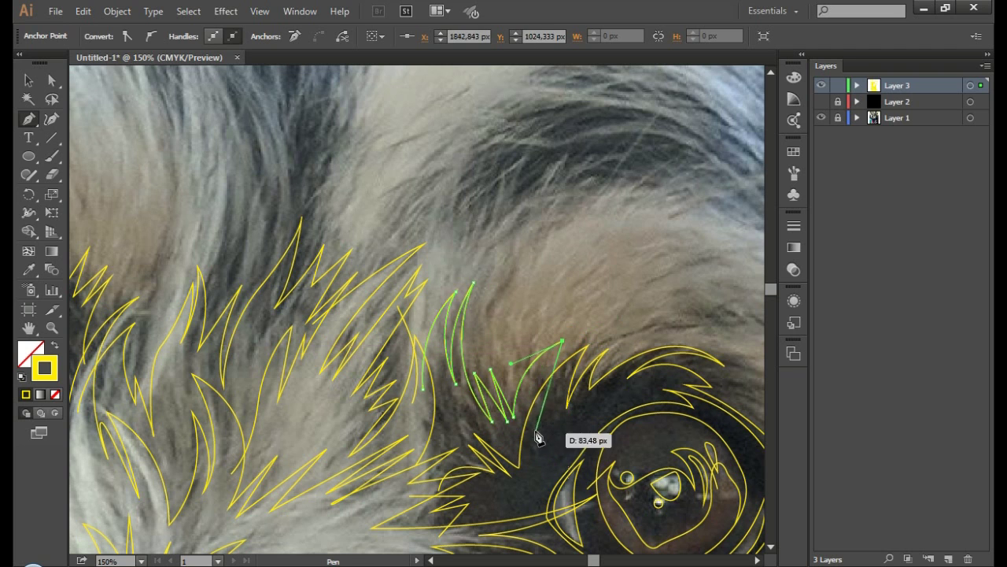
# Step: Trace a spiky fur tuft above the eye with a sharp lower corner
pyautogui.keyDown('ctrl'); pyautogui.click(468, 320); pyautogui.keyUp('ctrl')
pyautogui.click(474, 281)
pyautogui.moveTo(568, 186)
pyautogui.mouseDown()
pyautogui.moveTo(654, 172)
pyautogui.moveTo(645, 147)
pyautogui.mouseUp()
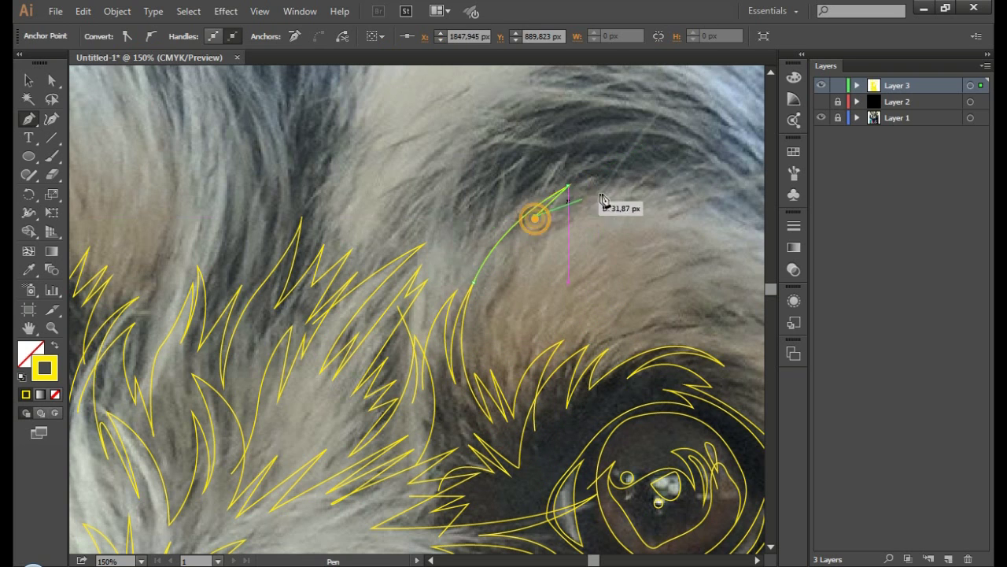
pyautogui.click(634, 194)
pyautogui.moveTo(505, 354); pyautogui.dragTo(496, 505)
pyautogui.click(505, 354)
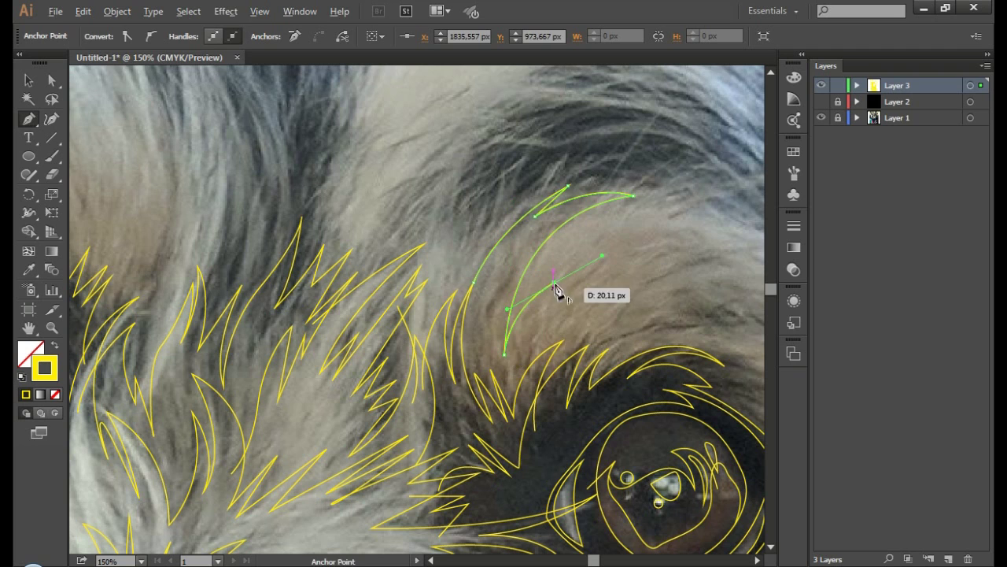
pyautogui.moveTo(583, 294); pyautogui.dragTo(637, 279)
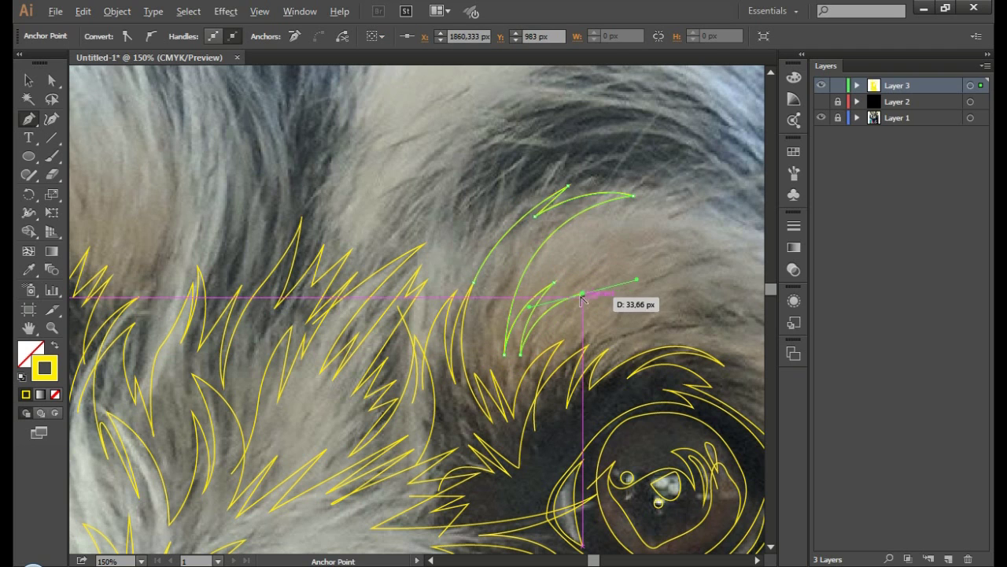
pyautogui.moveTo(607, 337); pyautogui.dragTo(634, 302)
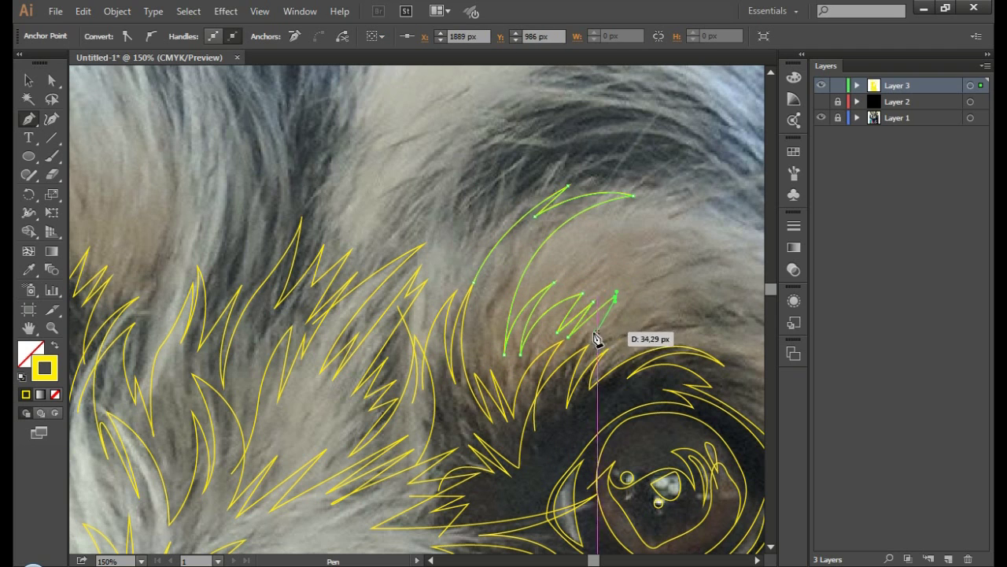
pyautogui.keyDown('ctrl'); pyautogui.click(674, 266); pyautogui.keyUp('ctrl')
pyautogui.hotkey('ctrl', '-')
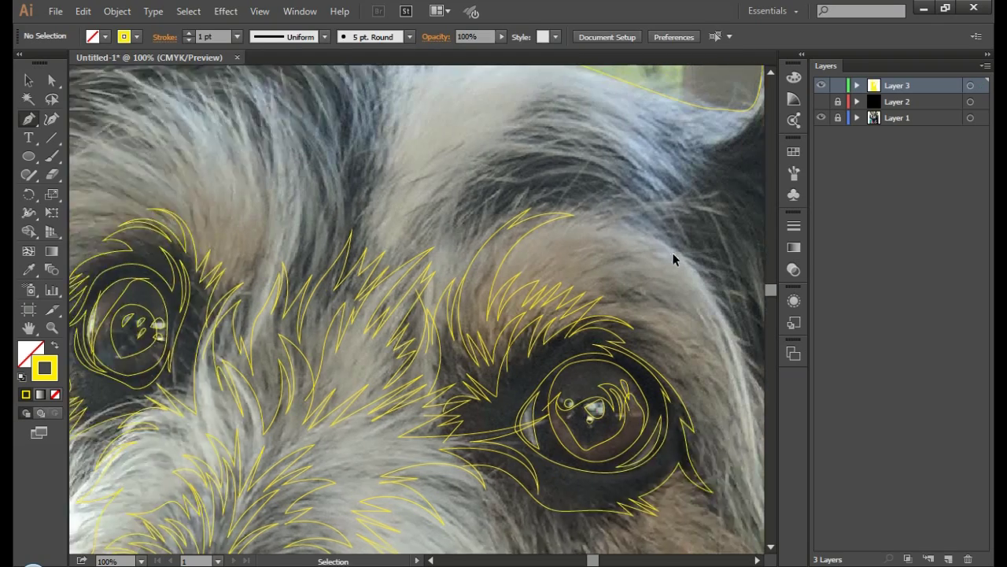
# Step: Draw a curved stroke along the fur over the eye's rim to the crest tip
pyautogui.hscroll(3, 674, 262)
pyautogui.scroll(2, 480, 331)
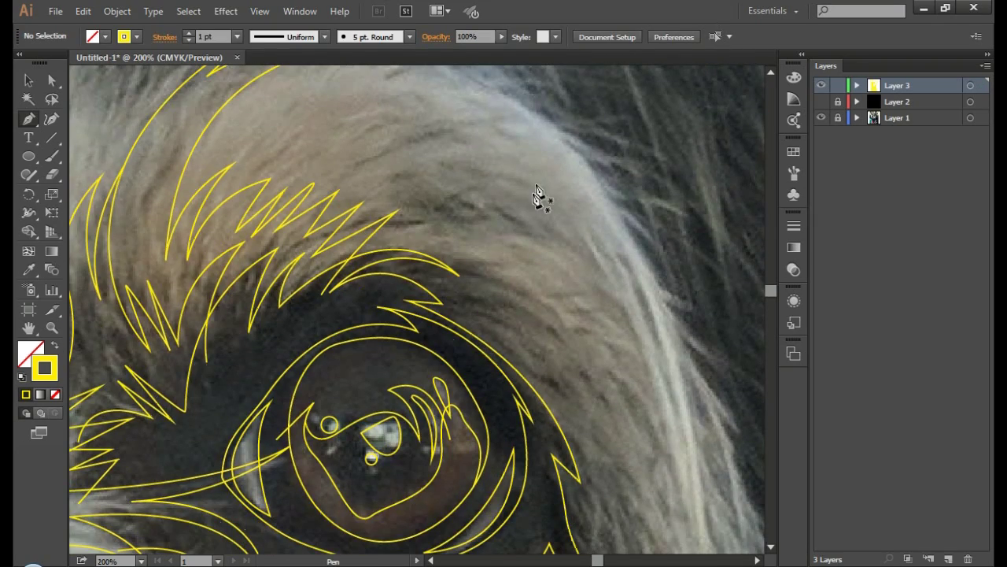
pyautogui.click(388, 251)
pyautogui.moveTo(523, 280); pyautogui.dragTo(575, 329)
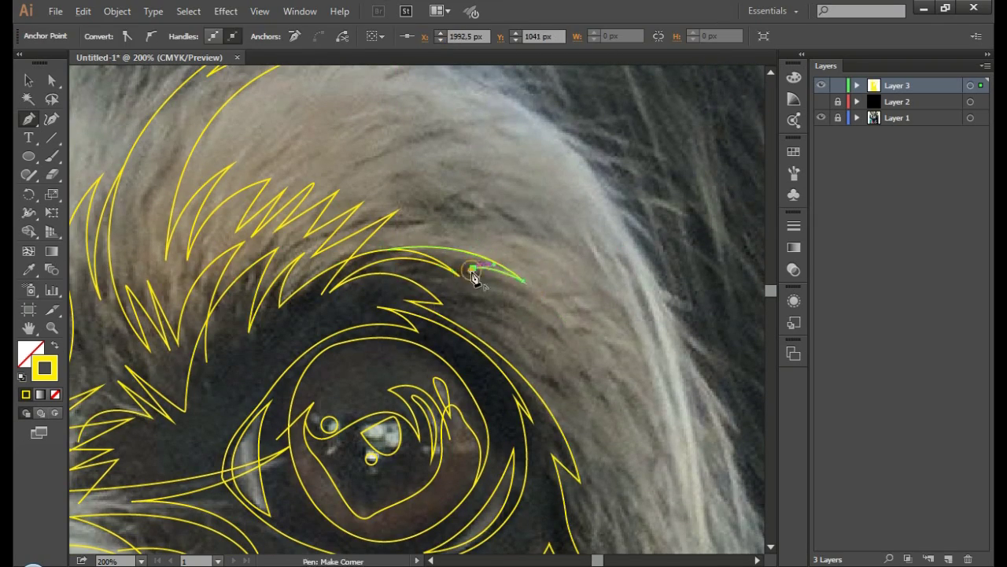
pyautogui.moveTo(573, 366); pyautogui.dragTo(590, 454)
# Step: Add a pointed stroke beside the eye that curves back toward its start
pyautogui.click(450, 286)
pyautogui.moveTo(567, 376); pyautogui.dragTo(570, 403)
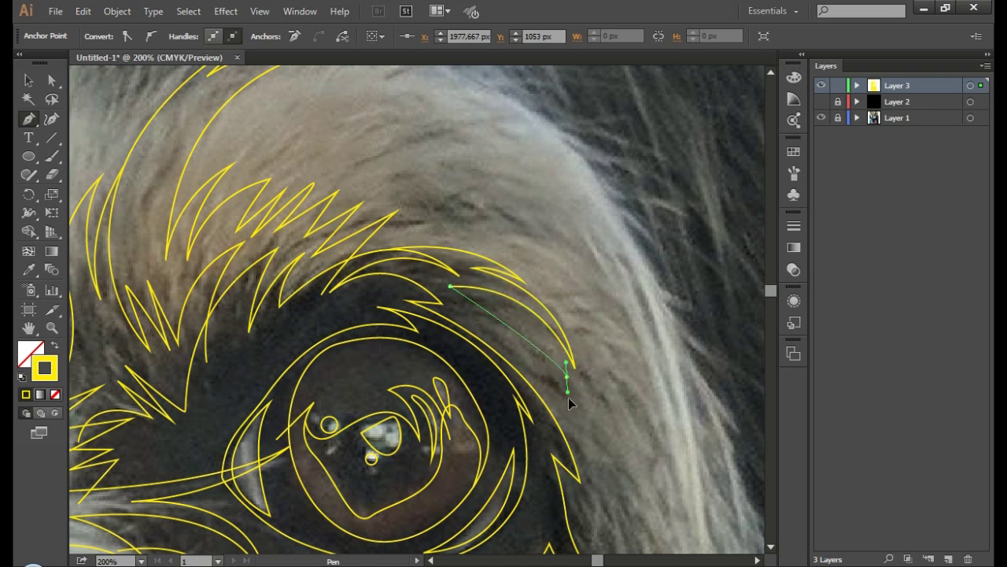
pyautogui.click(567, 378)
pyautogui.moveTo(469, 321); pyautogui.dragTo(416, 325)
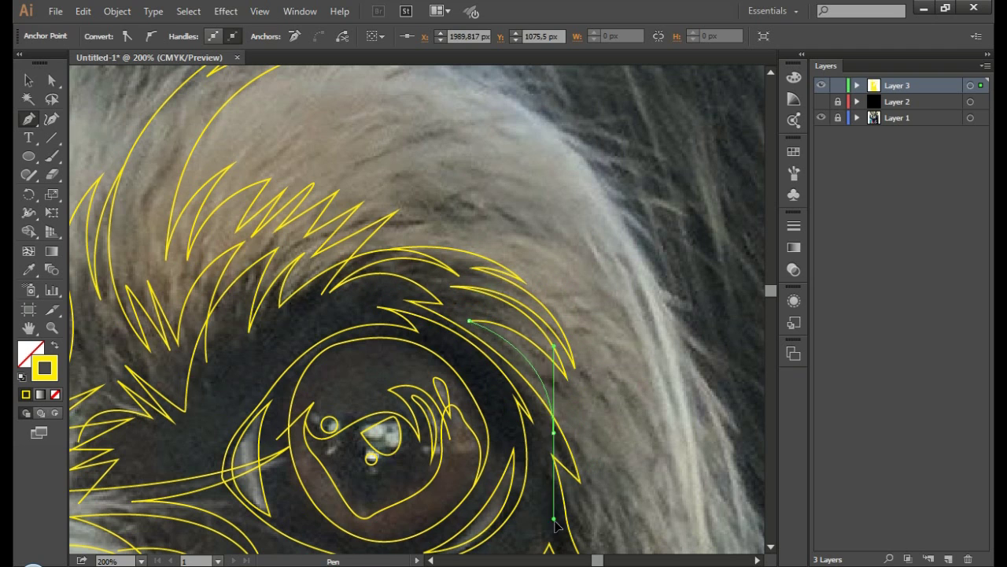
pyautogui.press('Escape')
pyautogui.hotkey('ctrl', '-')
pyautogui.scroll(-4, 568, 270)
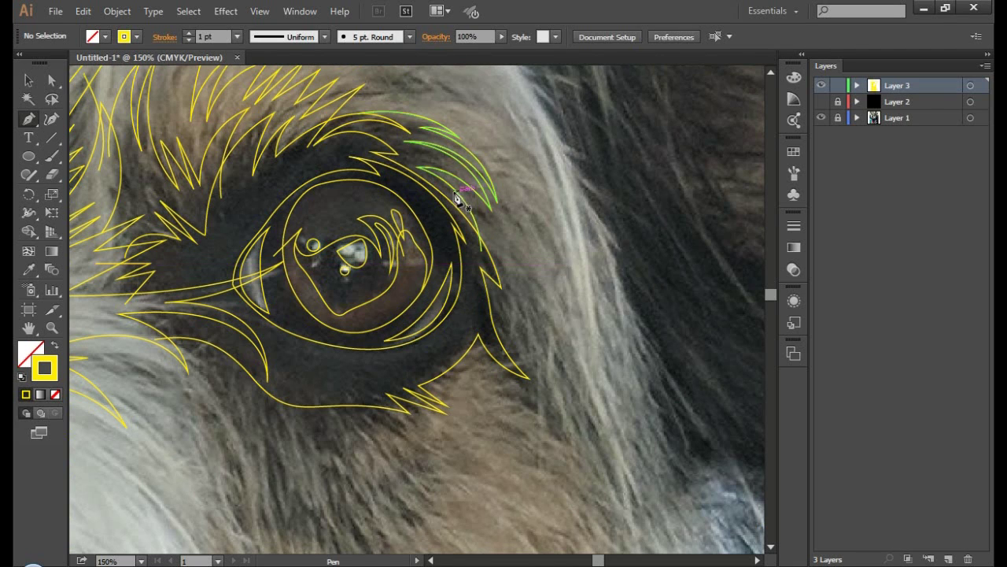
# Step: Draw a three-point fur line along the eye's outer edge
pyautogui.click(513, 263)
pyautogui.click(549, 346)
pyautogui.click(584, 382)
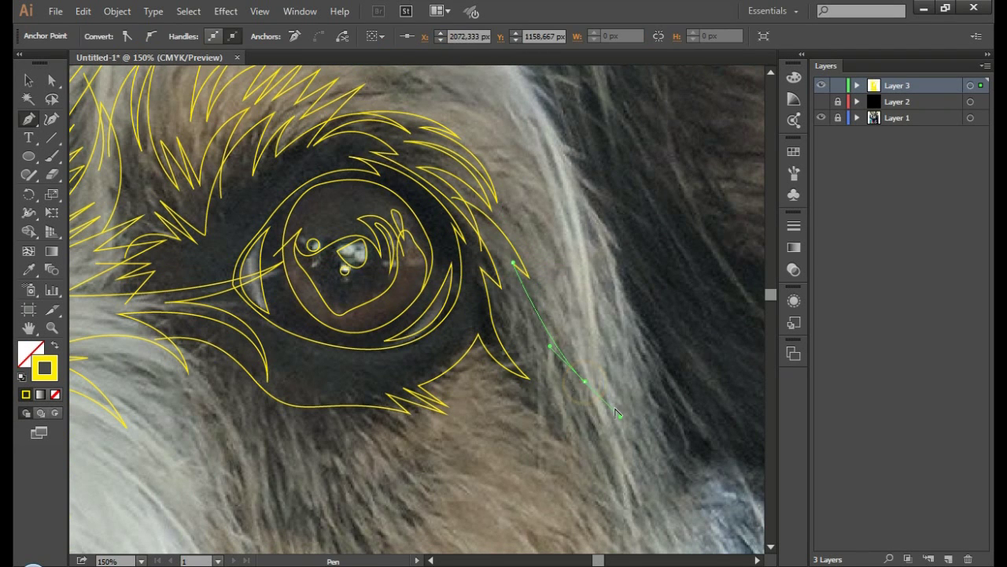
pyautogui.press('Escape')
# Step: Trace a closed fur strand shape below the eye
pyautogui.click(566, 368)
pyautogui.moveTo(598, 472); pyautogui.dragTo(603, 511)
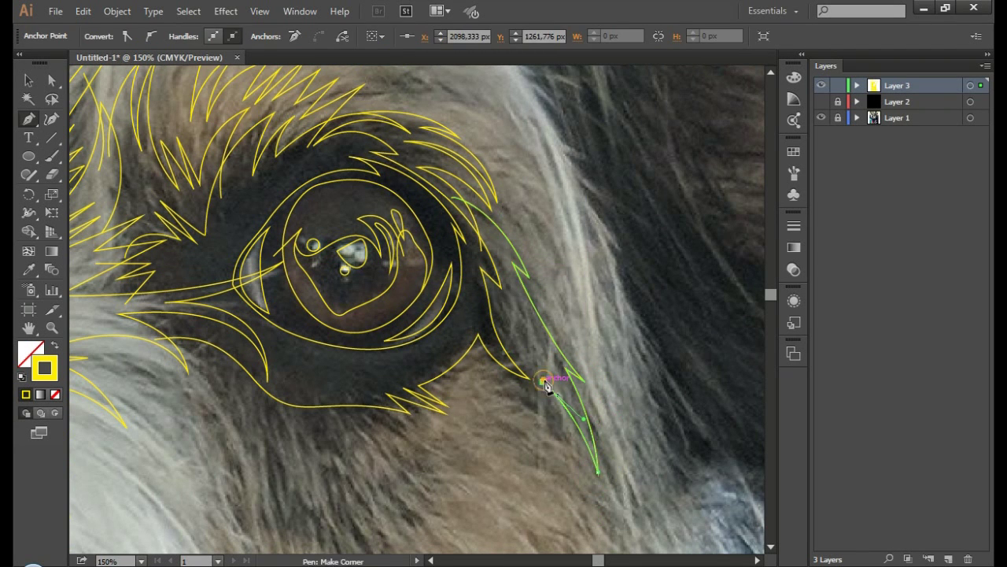
pyautogui.moveTo(546, 384); pyautogui.dragTo(580, 466)
pyautogui.keyDown('ctrl'); pyautogui.click(506, 383); pyautogui.keyUp('ctrl')
pyautogui.keyDown('ctrl'); pyautogui.click(608, 309); pyautogui.keyUp('ctrl')
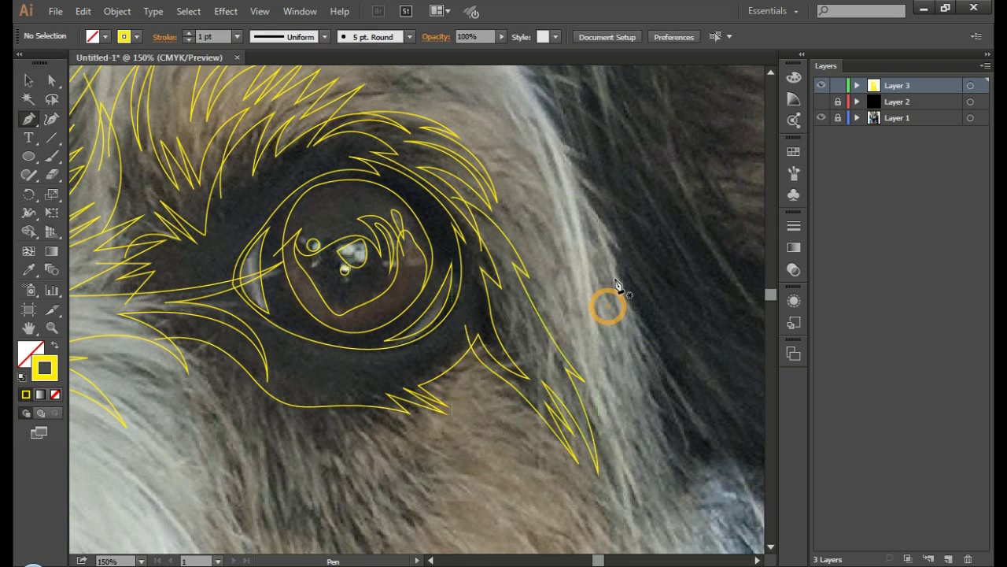
# Step: Trace a long strand up the fur's outer edge and along the top of the fur
pyautogui.click(583, 381)
pyautogui.moveTo(562, 281); pyautogui.dragTo(572, 329)
pyautogui.scroll(3, 572, 136)
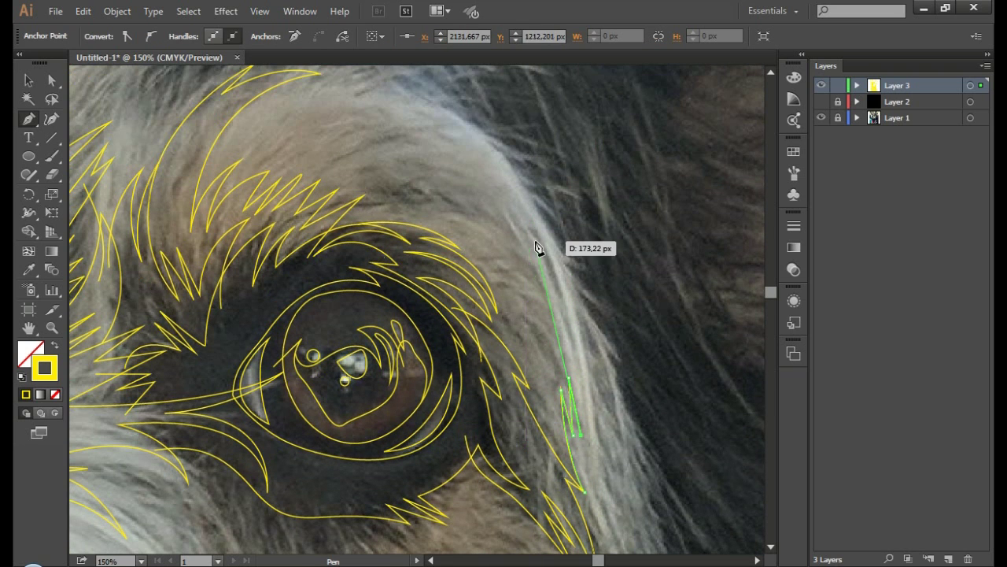
pyautogui.moveTo(572, 137); pyautogui.dragTo(536, 236)
pyautogui.moveTo(407, 122); pyautogui.dragTo(281, 128)
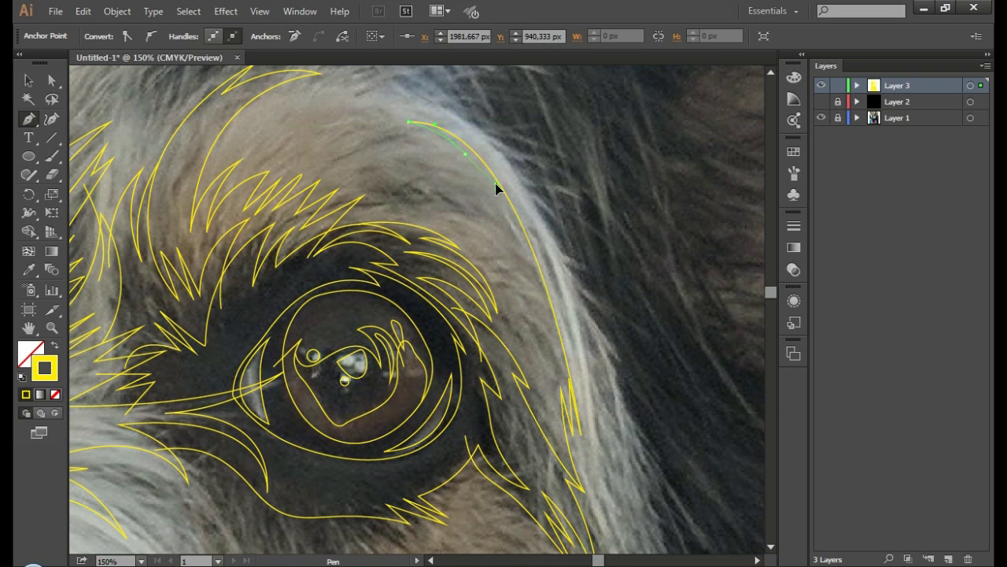
pyautogui.moveTo(327, 164); pyautogui.dragTo(252, 232)
pyautogui.moveTo(452, 171); pyautogui.dragTo(434, 164)
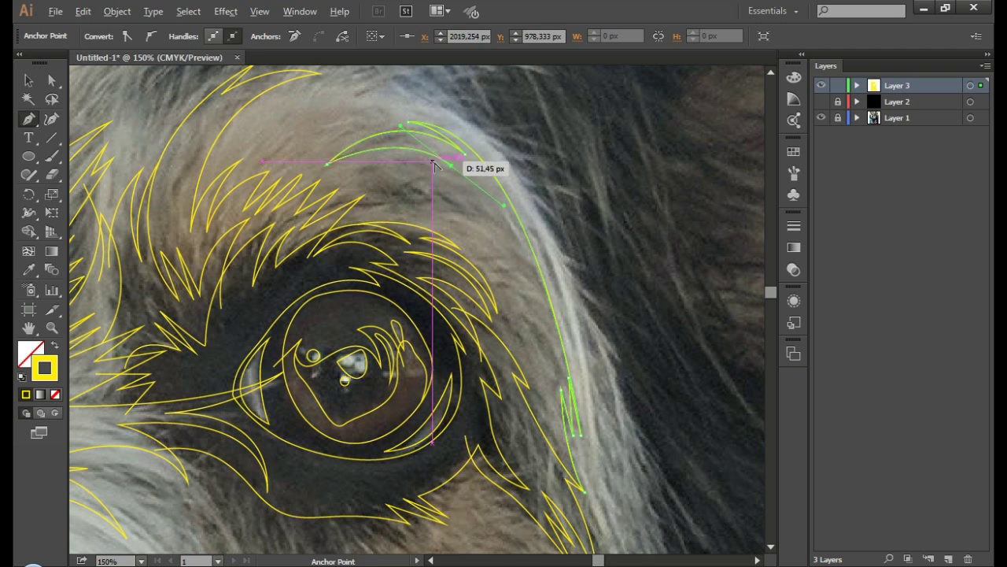
pyautogui.moveTo(355, 223); pyautogui.dragTo(350, 224)
pyautogui.keyDown('ctrl'); pyautogui.click(333, 225); pyautogui.keyUp('ctrl')
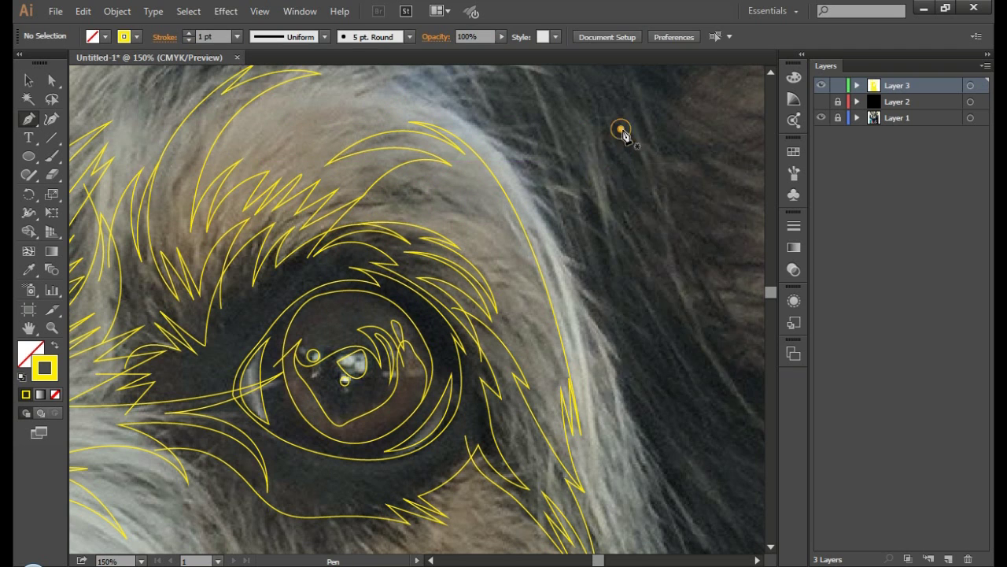
# Step: Draw a new fur strand above the eye curving along the hair
pyautogui.scroll(2, 621, 129)
pyautogui.moveTo(620, 183); pyautogui.dragTo(619, 148)
pyautogui.keyDown('ctrl'); pyautogui.click(292, 135); pyautogui.keyUp('ctrl')
pyautogui.click(337, 121)
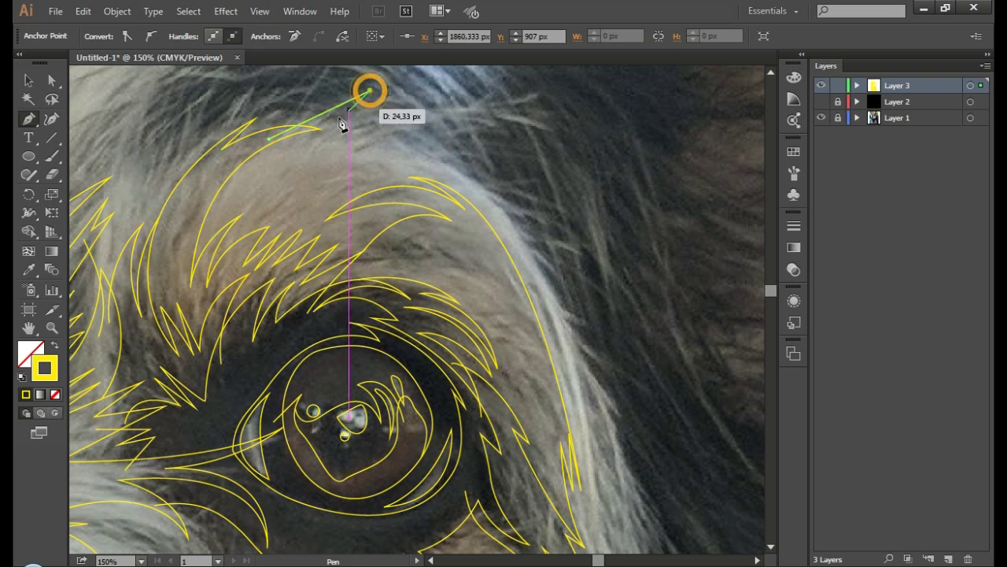
pyautogui.moveTo(559, 134); pyautogui.dragTo(621, 200)
# Step: Trace a brow strand with a sharp tip that curves back to its start
pyautogui.keyDown('ctrl'); pyautogui.click(326, 148); pyautogui.keyUp('ctrl')
pyautogui.click(414, 115)
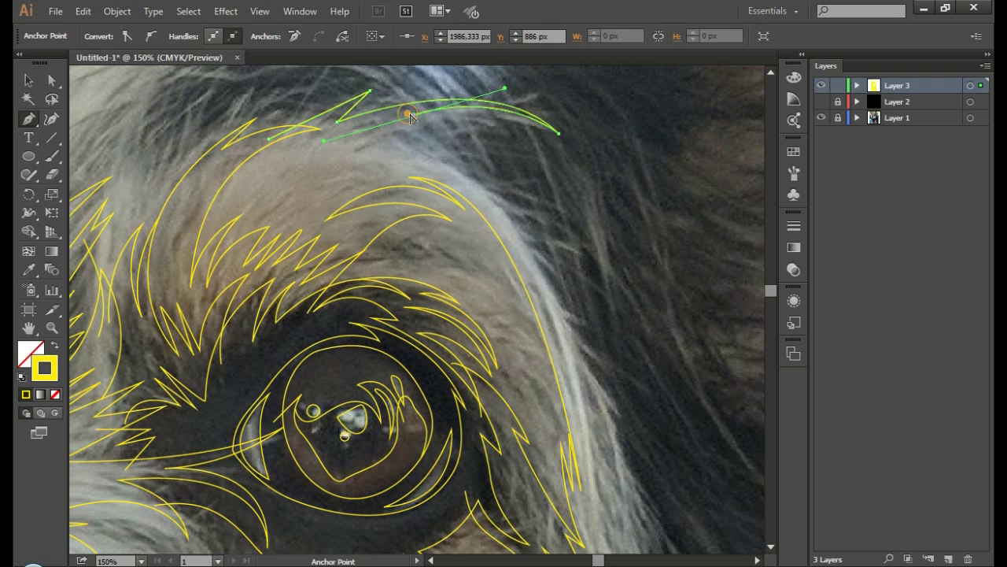
pyautogui.moveTo(535, 128); pyautogui.dragTo(555, 149)
pyautogui.click(540, 134)
pyautogui.moveTo(358, 148); pyautogui.dragTo(252, 211)
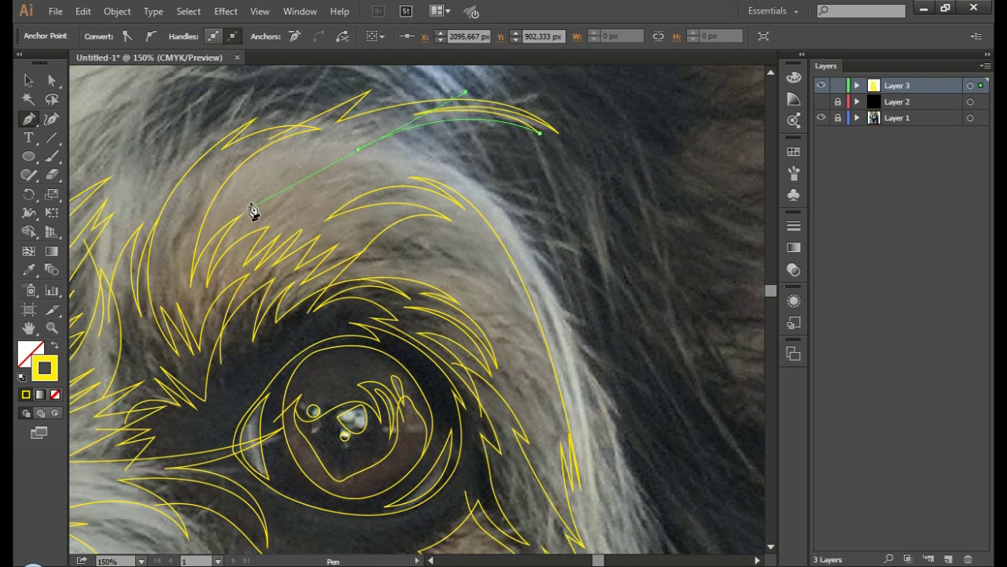
pyautogui.click(358, 150)
# Step: Trace a spiky strand down the pale fur streak beside the eye
pyautogui.keyDown('ctrl'); pyautogui.click(514, 347); pyautogui.keyUp('ctrl')
pyautogui.moveTo(394, 149); pyautogui.dragTo(443, 135)
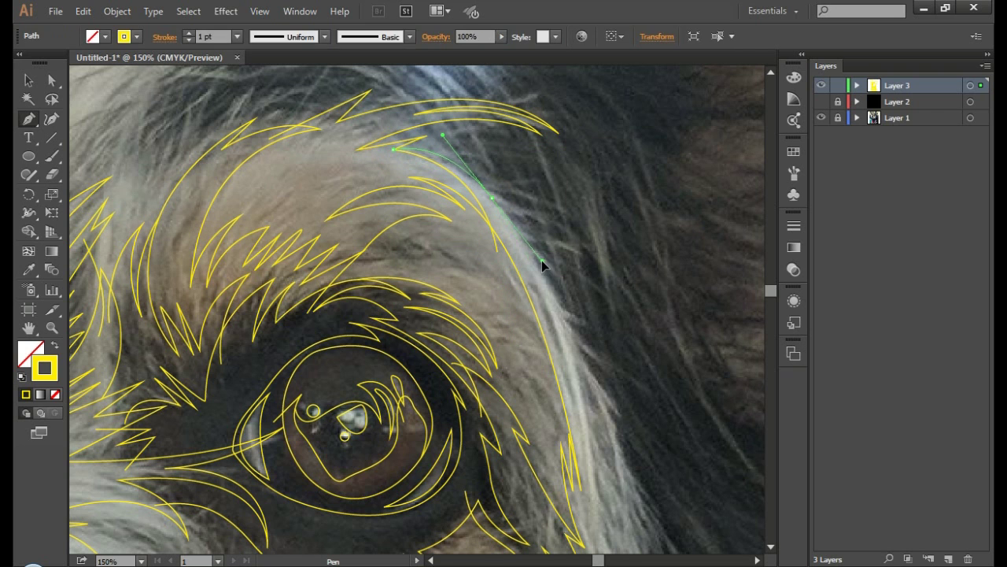
pyautogui.moveTo(603, 326); pyautogui.dragTo(641, 332)
pyautogui.scroll(-2, 562, 416)
pyautogui.hscroll(2, 562, 416)
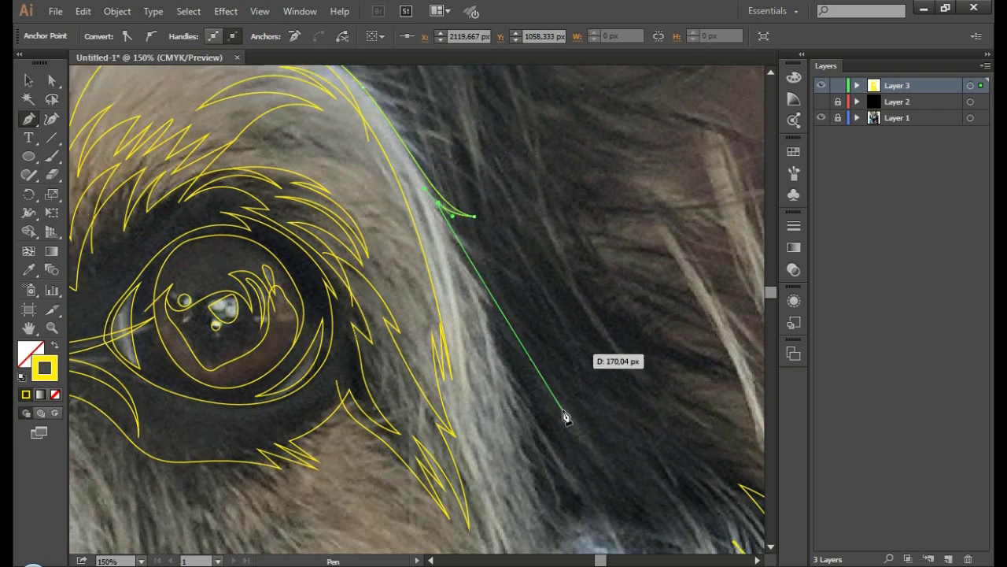
pyautogui.scroll(-1, 472, 276)
pyautogui.moveTo(476, 160)
pyautogui.mouseDown()
pyautogui.moveTo(443, 158)
pyautogui.moveTo(515, 232)
pyautogui.moveTo(535, 285)
pyautogui.mouseUp()
pyautogui.click(438, 150)
pyautogui.click(456, 192)
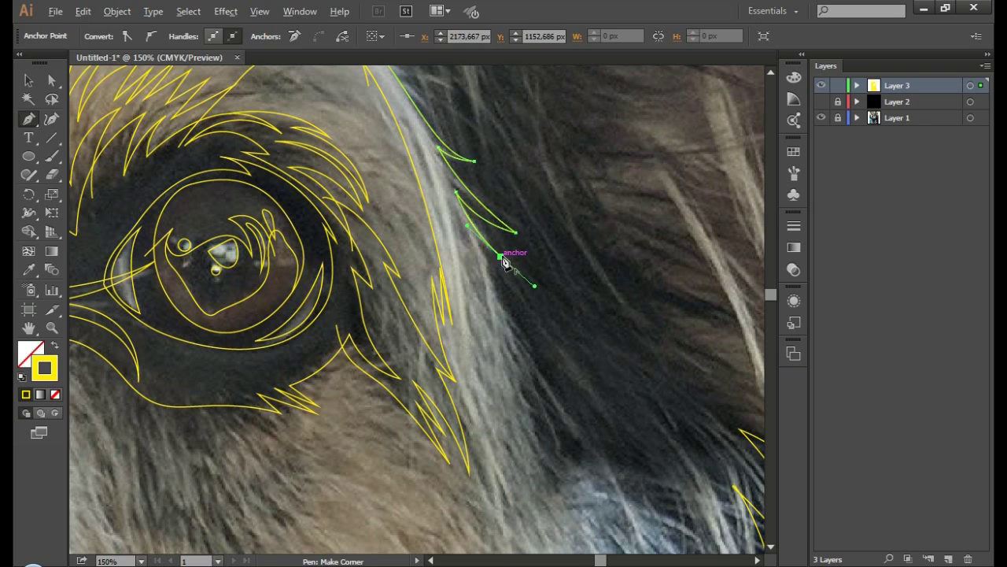
pyautogui.moveTo(555, 385); pyautogui.dragTo(481, 293)
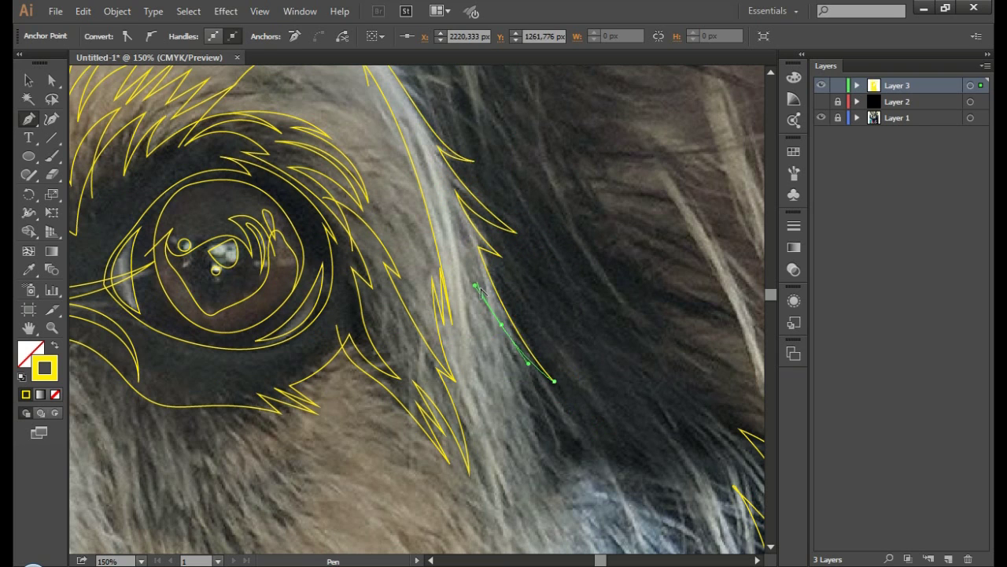
pyautogui.moveTo(528, 393)
pyautogui.mouseDown()
pyautogui.moveTo(523, 433)
pyautogui.moveTo(458, 351)
pyautogui.mouseUp()
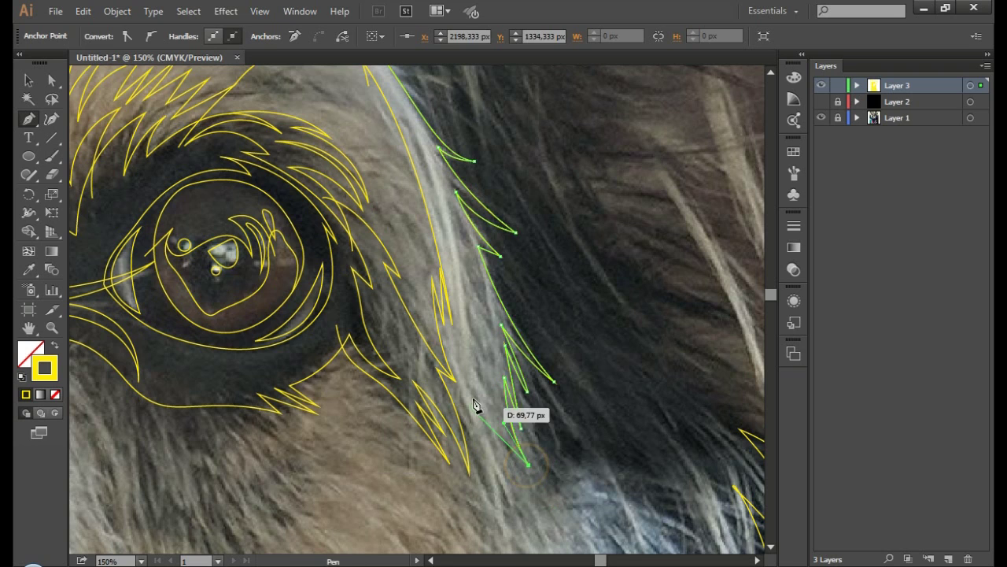
# Step: Close the pale-streak strand and complete the zigzag brow tuft between the eyes
pyautogui.click(463, 426)
pyautogui.keyDown('ctrl'); pyautogui.click(593, 353); pyautogui.keyUp('ctrl')
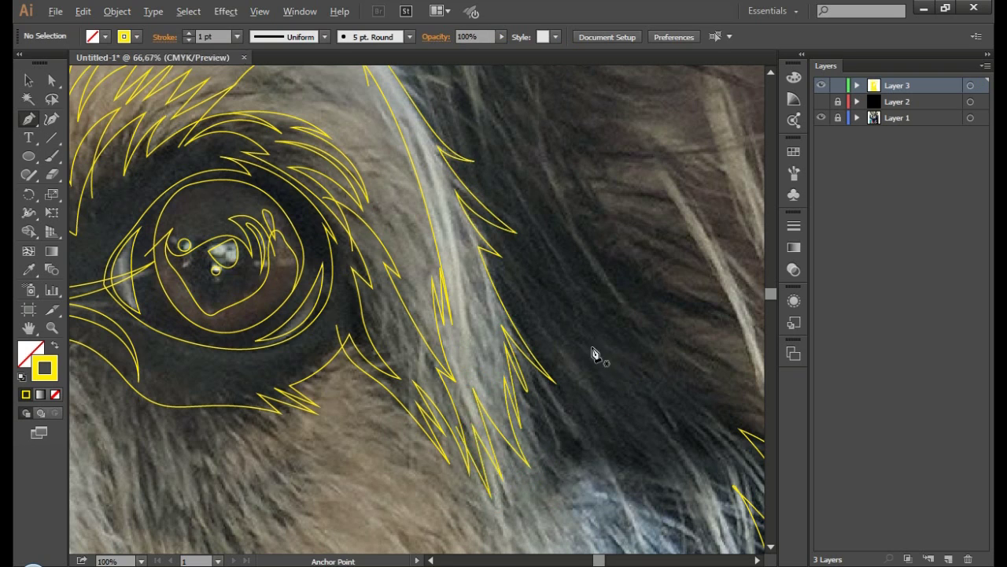
pyautogui.scroll(-3, 593, 354)
pyautogui.scroll(3, 415, 309)
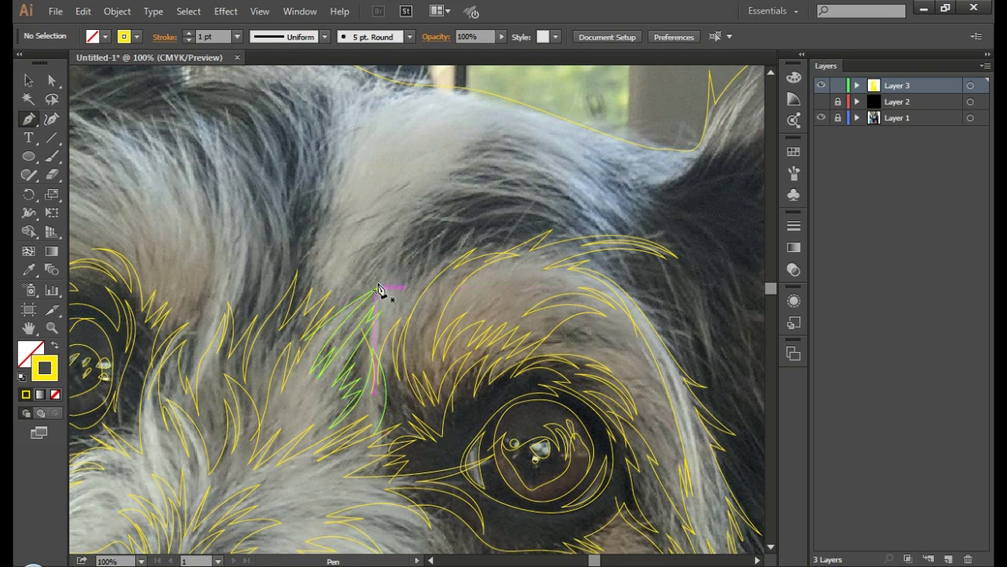
pyautogui.moveTo(401, 276)
pyautogui.mouseDown()
pyautogui.moveTo(480, 230)
pyautogui.moveTo(506, 233)
pyautogui.moveTo(512, 247)
pyautogui.moveTo(546, 227)
pyautogui.mouseUp()
pyautogui.click(517, 254)
pyautogui.hotkey('ctrl', 'shift', 'a')
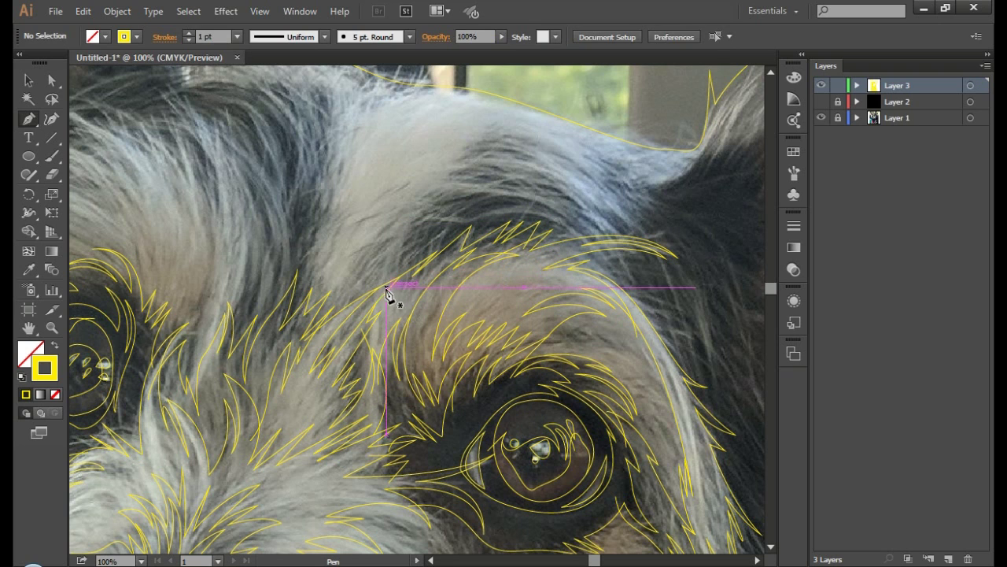
# Step: Draw a curved strand over the brow, then undo it as unwanted
pyautogui.moveTo(384, 282); pyautogui.dragTo(401, 263)
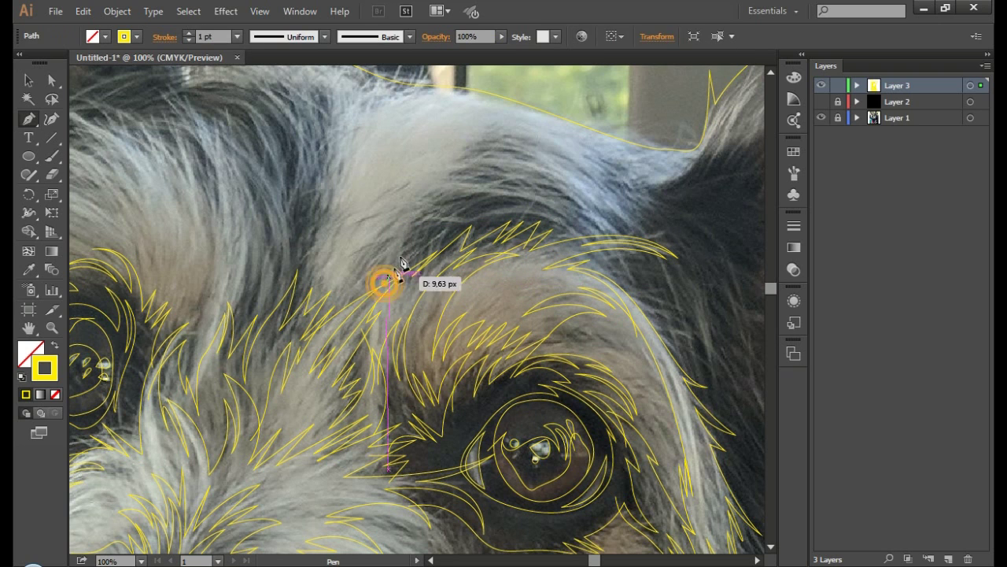
pyautogui.moveTo(460, 203); pyautogui.dragTo(522, 202)
pyautogui.moveTo(442, 205)
pyautogui.mouseDown()
pyautogui.moveTo(562, 218)
pyautogui.moveTo(584, 240)
pyautogui.mouseUp()
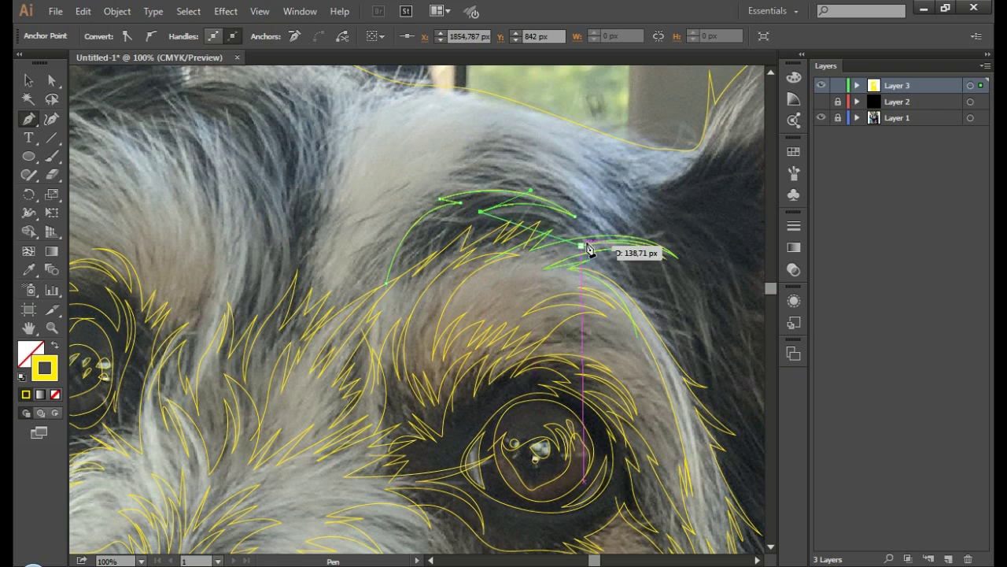
pyautogui.moveTo(491, 216); pyautogui.dragTo(632, 275)
pyautogui.hotkey('ctrl', 'z')
# Step: Begin a new curved fur strand on the left edge of the forehead fur
pyautogui.hscroll(3, 573, 243)
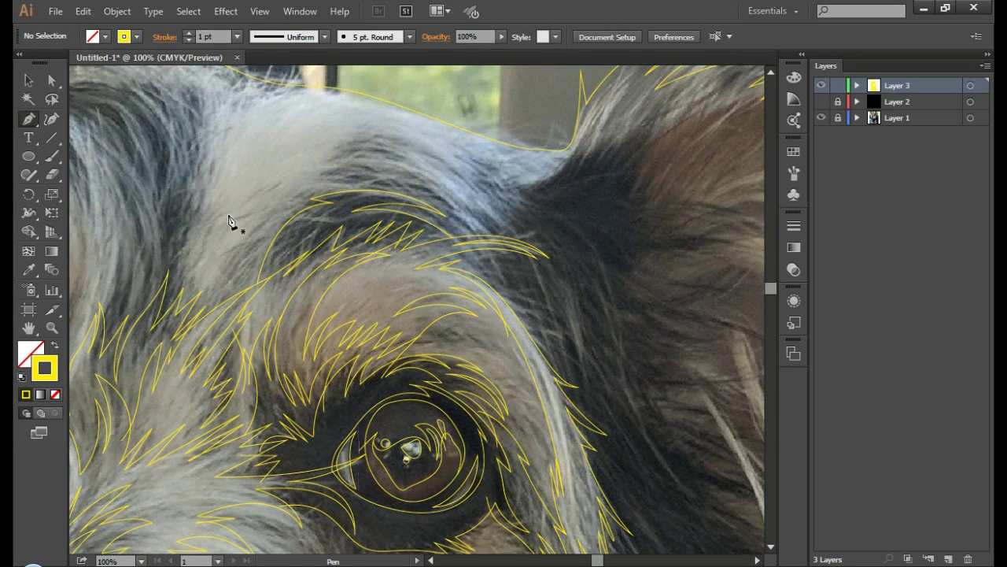
pyautogui.click(149, 313)
pyautogui.moveTo(197, 229); pyautogui.dragTo(212, 183)
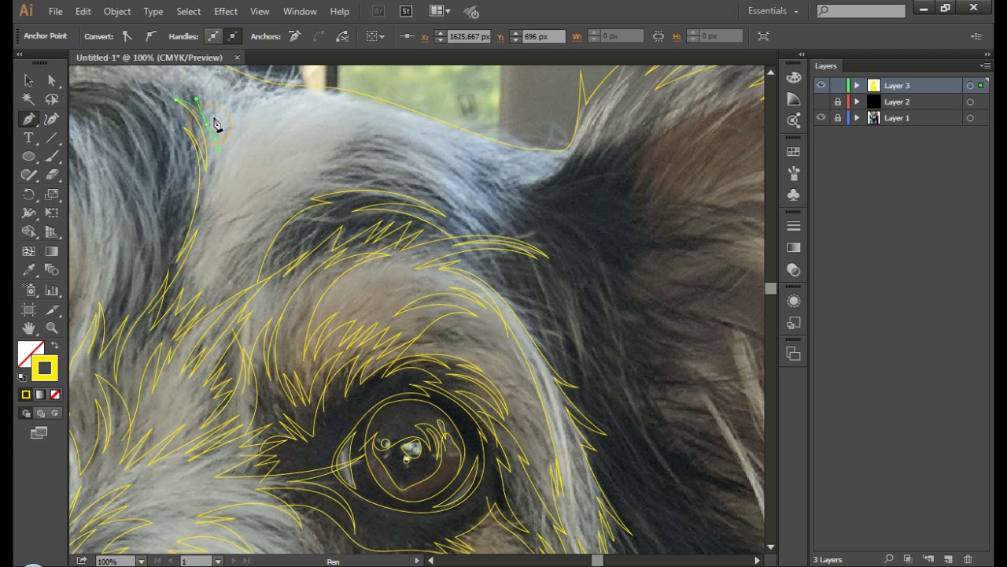
# Step: Pan up and extend the head fur strand with curved points around the fur tuft
pyautogui.scroll(3, 217, 124)
pyautogui.hscroll(-3, 308, 197)
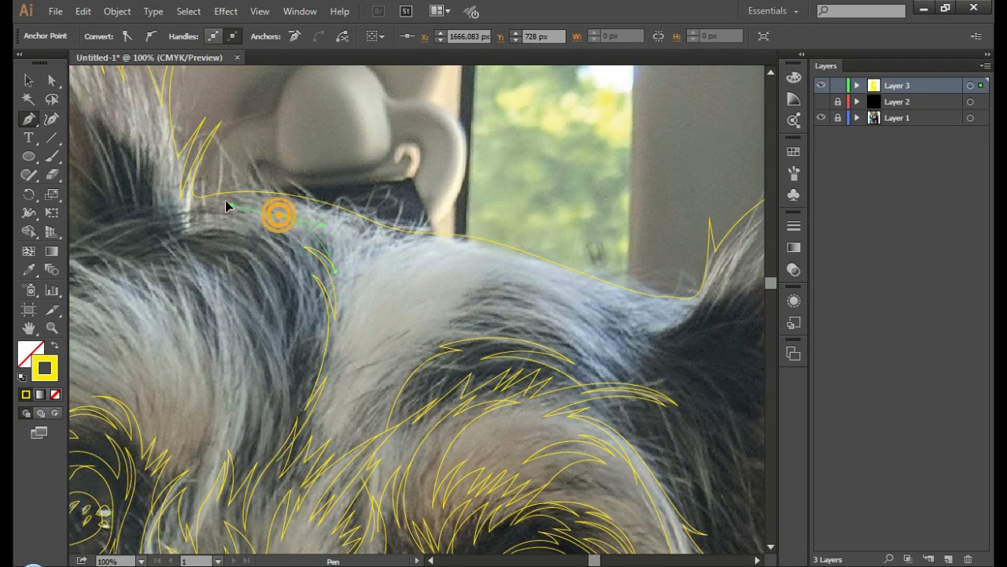
pyautogui.click(275, 263)
pyautogui.moveTo(160, 240); pyautogui.dragTo(95, 281)
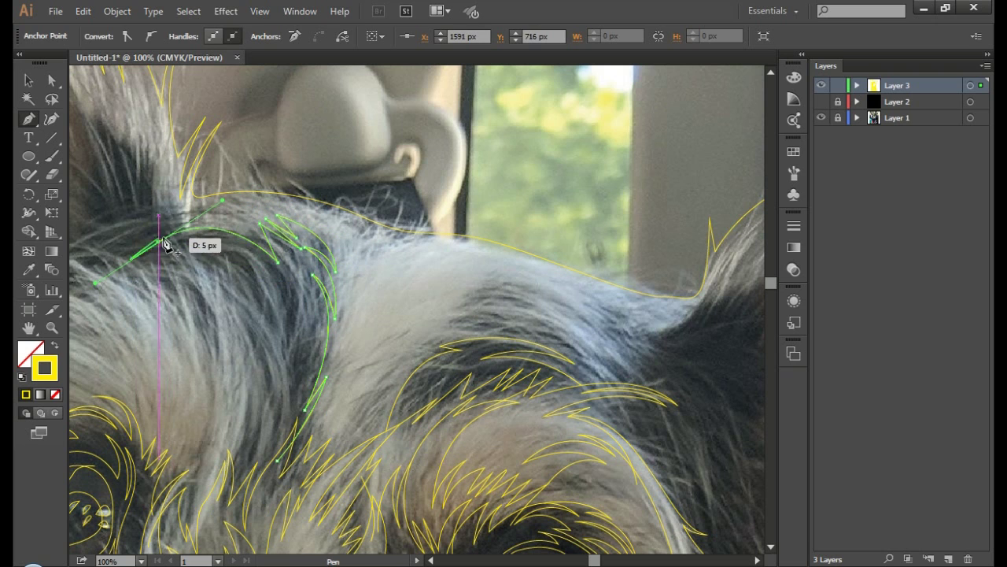
pyautogui.moveTo(239, 208); pyautogui.dragTo(227, 204)
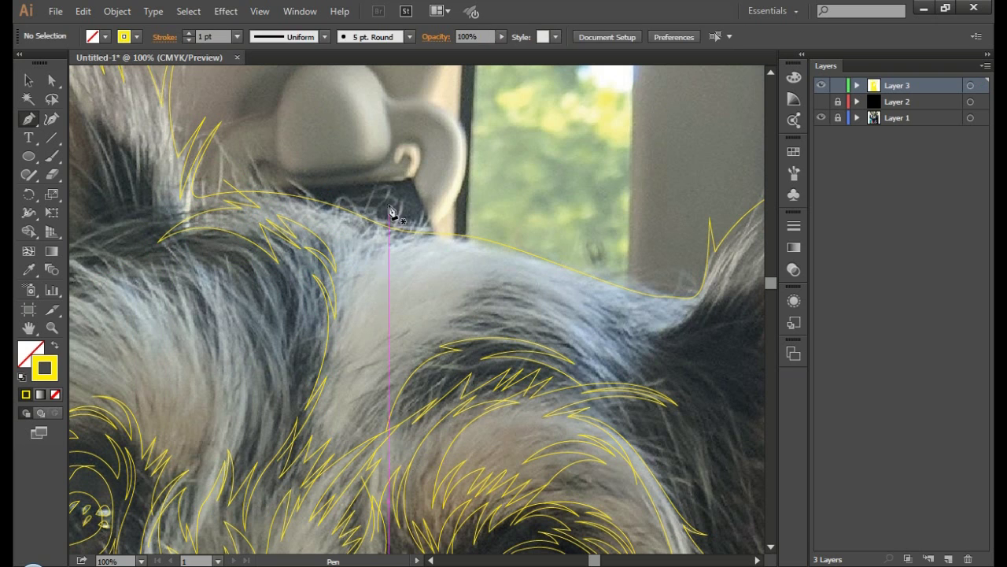
# Step: Trace a new spiky strand along the head outline, adding sharp points down the fur
pyautogui.moveTo(500, 236); pyautogui.dragTo(363, 301)
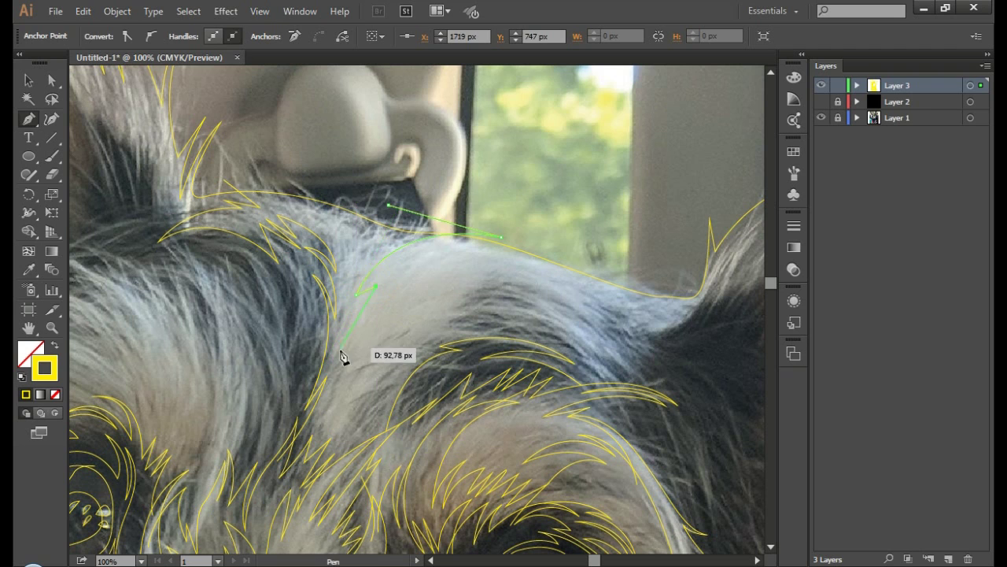
pyautogui.moveTo(341, 356); pyautogui.dragTo(333, 349)
pyautogui.moveTo(316, 430); pyautogui.dragTo(303, 488)
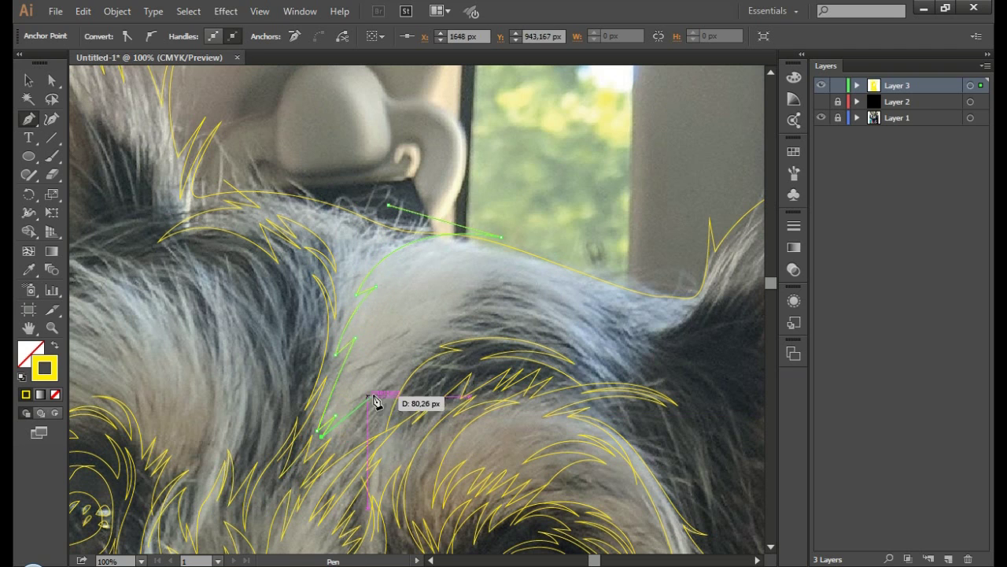
pyautogui.moveTo(339, 421); pyautogui.dragTo(376, 388)
pyautogui.keyDown('ctrl'); pyautogui.click(451, 292); pyautogui.keyUp('ctrl')
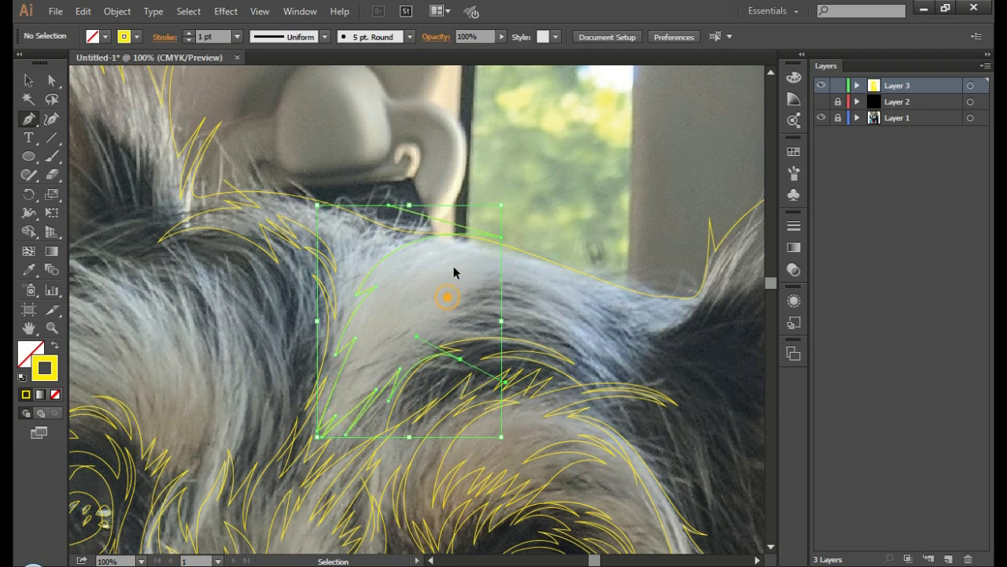
# Step: Draw a curved strand through the dark head patch ending in a tip near the ear base
pyautogui.hscroll(3, 455, 275)
pyautogui.moveTo(362, 347)
pyautogui.mouseDown()
pyautogui.moveTo(473, 326)
pyautogui.moveTo(389, 302)
pyautogui.mouseUp()
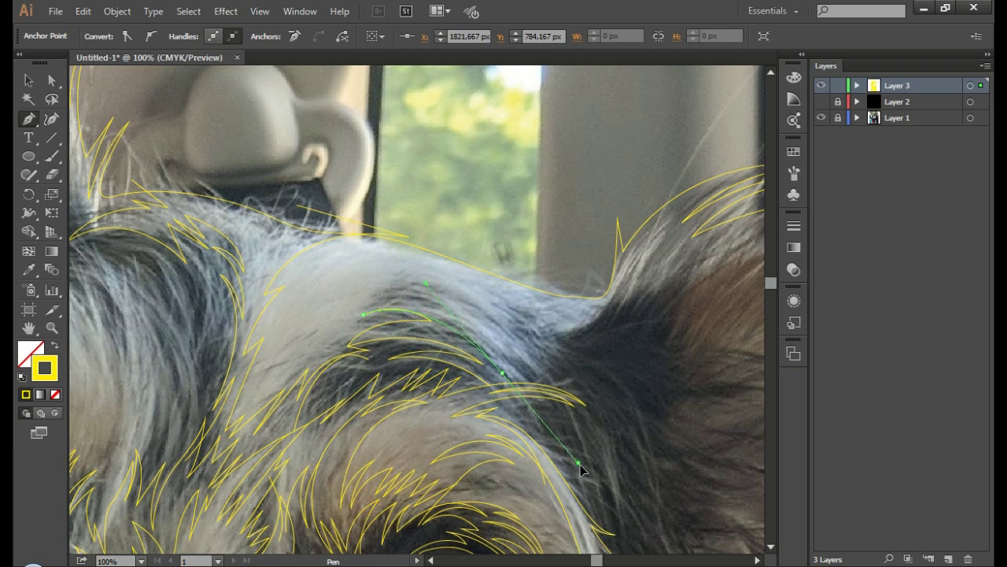
pyautogui.moveTo(580, 464)
pyautogui.mouseDown()
pyautogui.moveTo(506, 335)
pyautogui.moveTo(549, 409)
pyautogui.mouseUp()
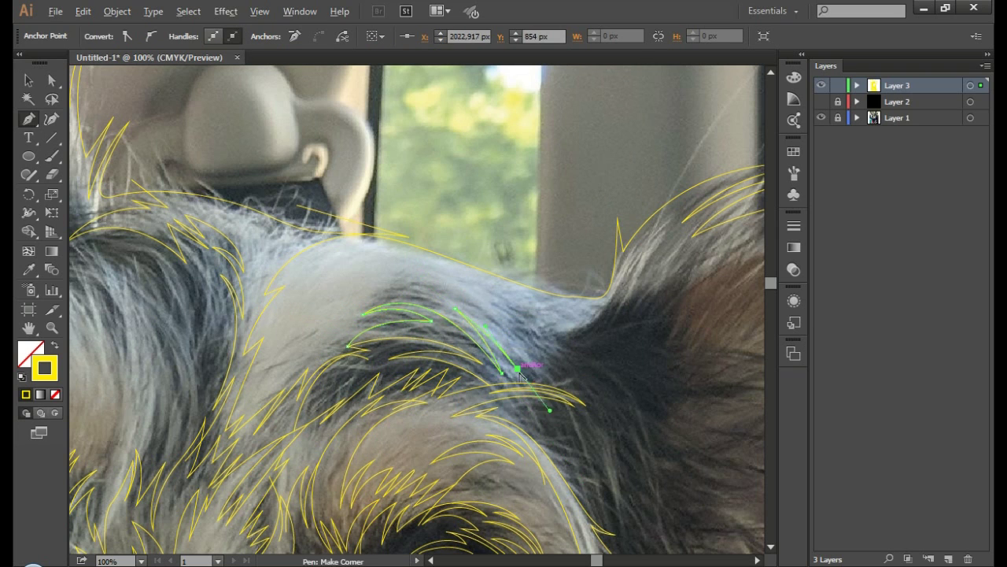
pyautogui.moveTo(539, 316); pyautogui.dragTo(594, 326)
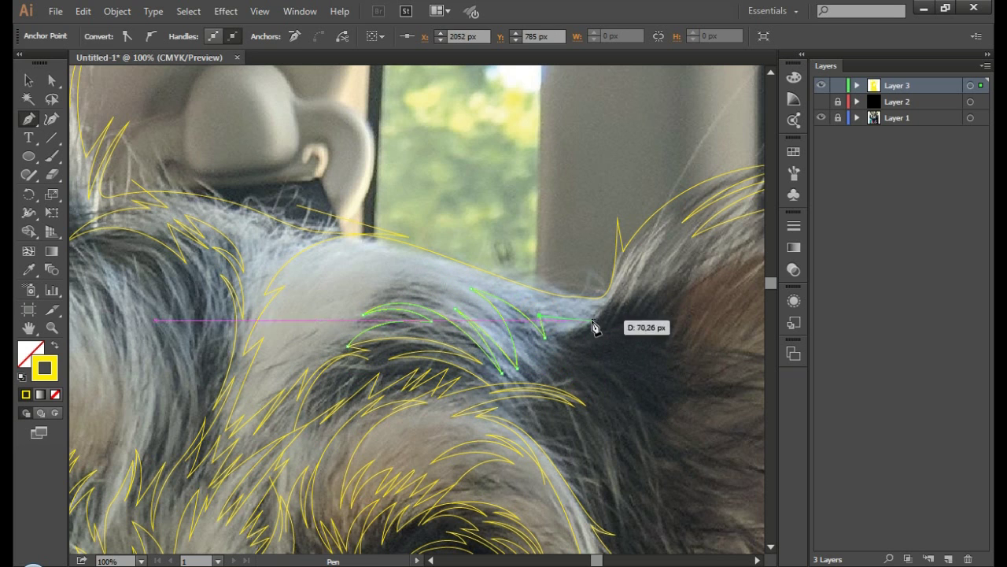
pyautogui.moveTo(630, 267); pyautogui.dragTo(625, 214)
pyautogui.keyDown('ctrl'); pyautogui.click(640, 169); pyautogui.keyUp('ctrl')
pyautogui.hotkey('ctrl', '-')
# Step: Zoom in and trace sharp-pointed strands below the ear base up to the head outline
pyautogui.hotkey('ctrl', '+')
pyautogui.hotkey('ctrl', '+')
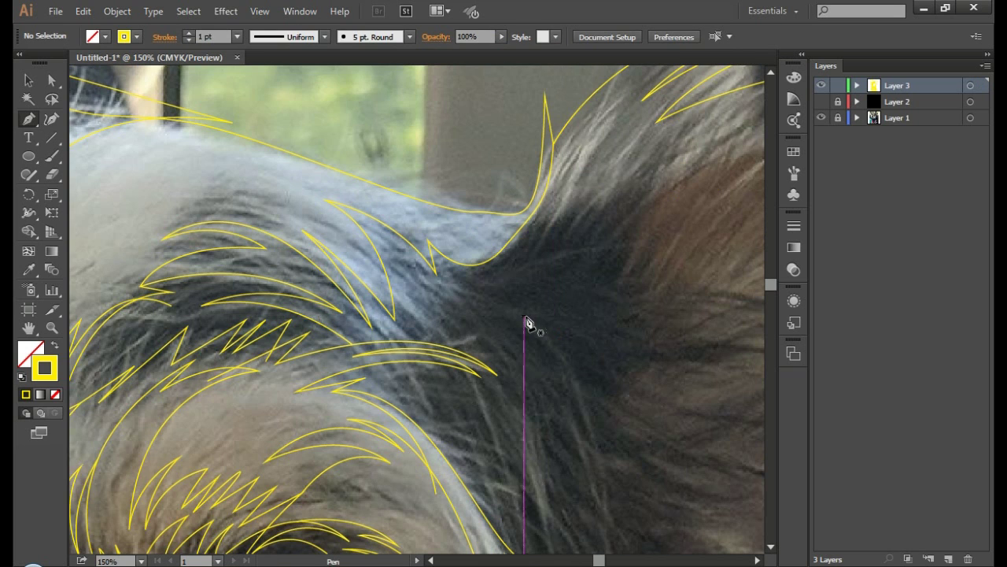
pyautogui.click(395, 403)
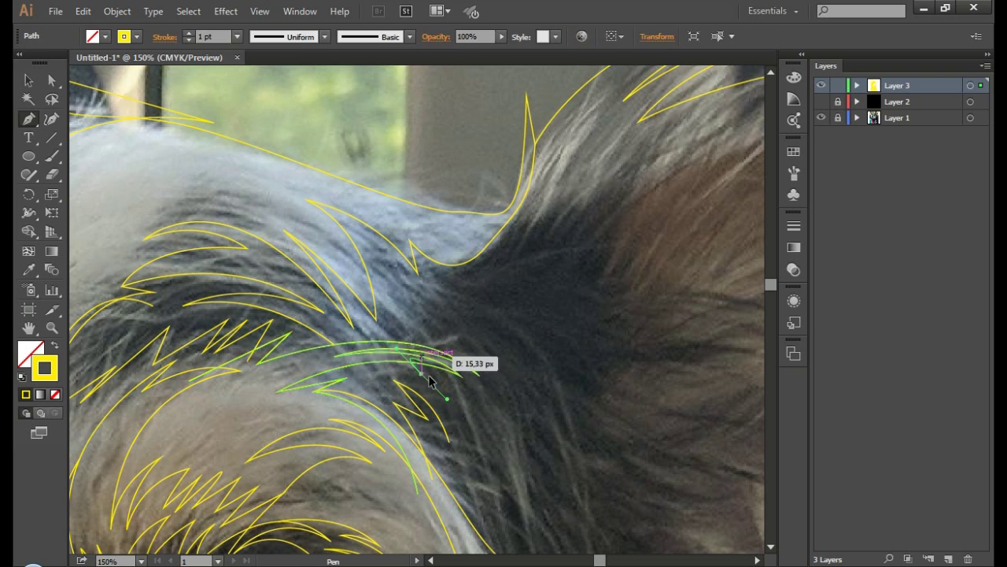
pyautogui.click(422, 368)
pyautogui.moveTo(513, 458); pyautogui.dragTo(533, 522)
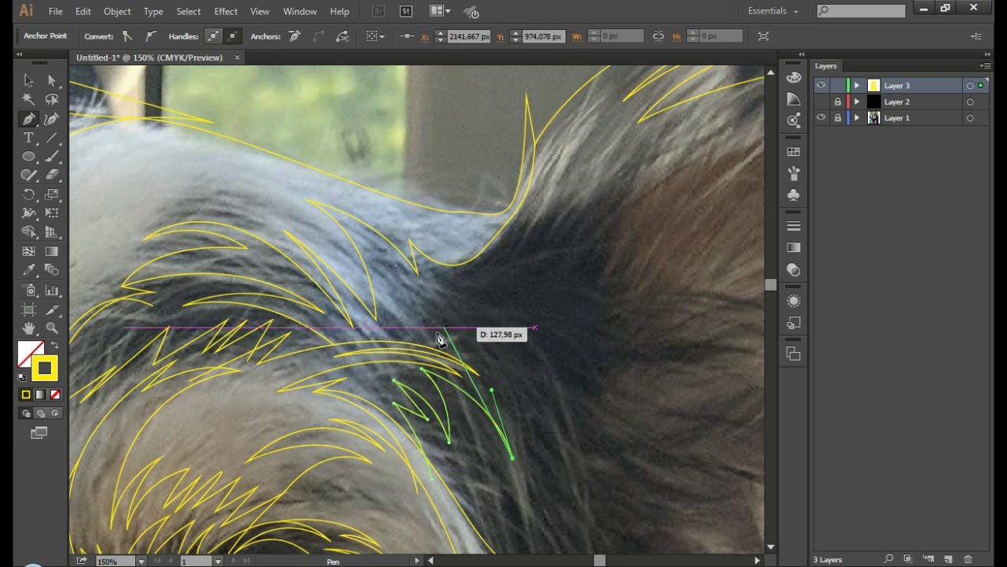
pyautogui.moveTo(443, 336); pyautogui.dragTo(465, 343)
pyautogui.click(401, 294)
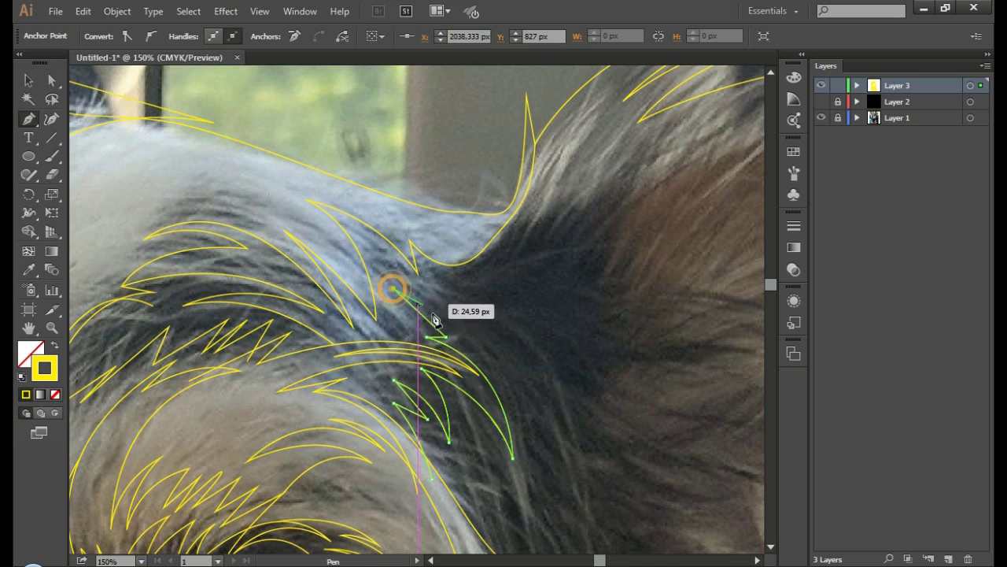
pyautogui.moveTo(437, 309)
pyautogui.mouseDown()
pyautogui.moveTo(467, 341)
pyautogui.moveTo(443, 267)
pyautogui.mouseUp()
pyautogui.click(535, 114)
# Step: Deselect, zoom out, and briefly toggle the black layer to check the tracing
pyautogui.hotkey('ctrl', 'shift', 'a')
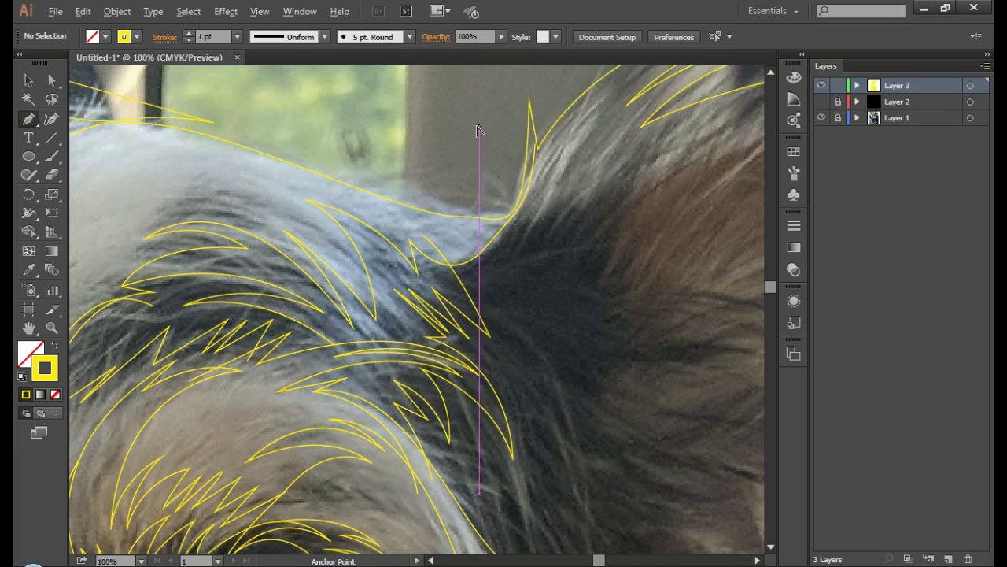
pyautogui.hotkey('ctrl', '-')
pyautogui.hotkey('ctrl', '-')
pyautogui.hotkey('ctrl', '-')
pyautogui.scroll(2, 504, 141)
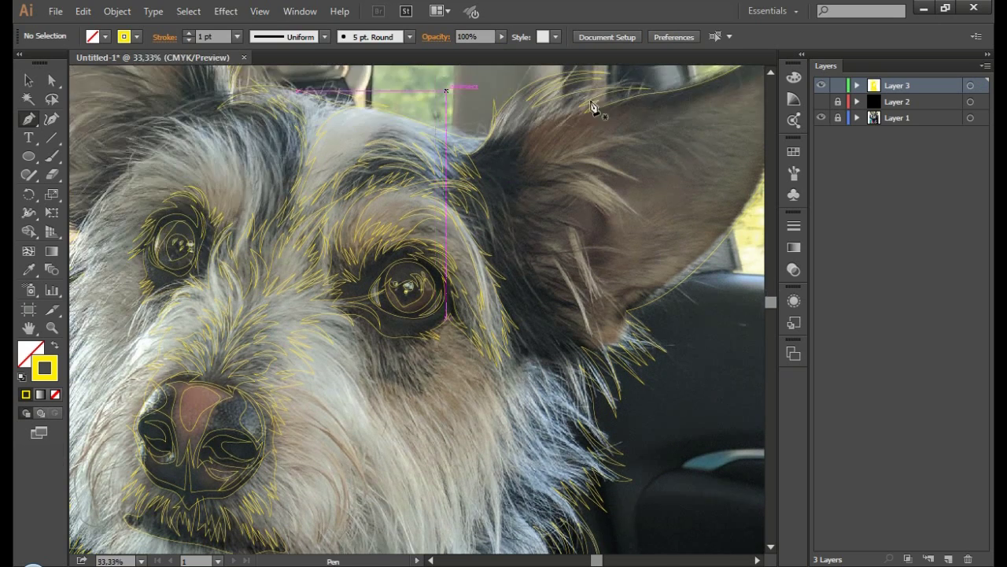
pyautogui.hotkey('ctrl', '-')
pyautogui.click(821, 101)
pyautogui.click(821, 101)
pyautogui.scroll(1, 438, 207)
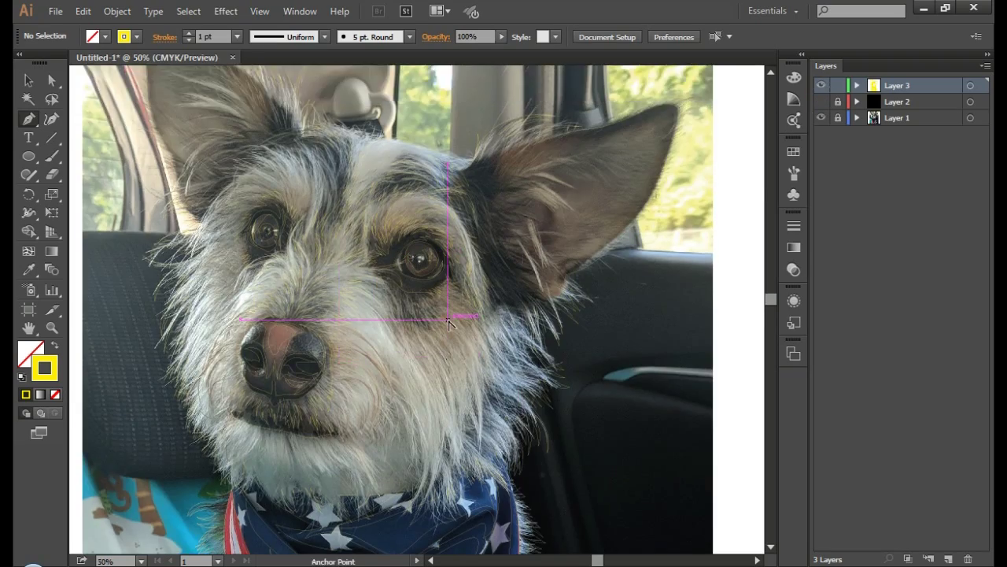
pyautogui.scroll(1, 412, 288)
pyautogui.scroll(1, 398, 308)
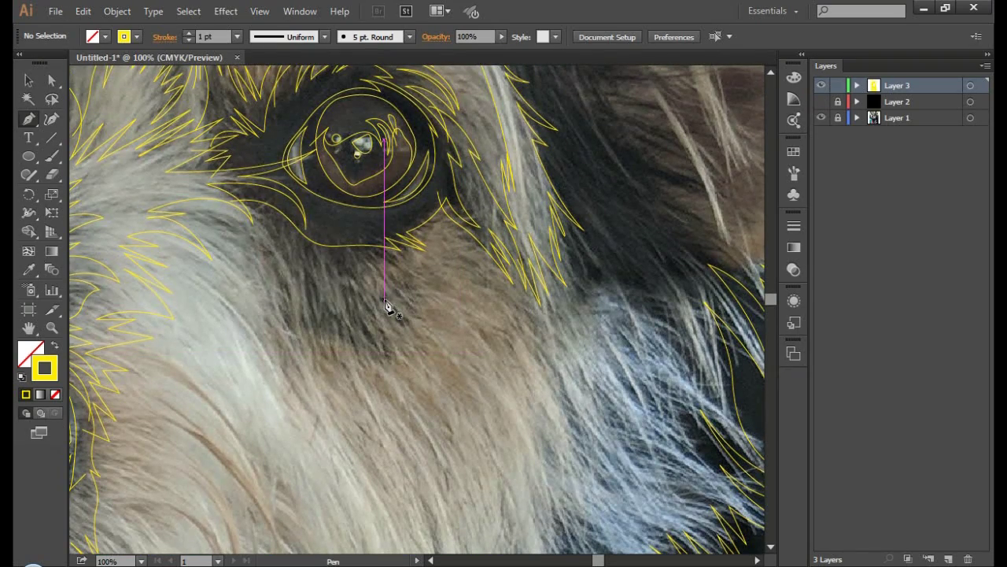
# Step: Trace a zigzag fur strand below the eye, climbing toward the eye
pyautogui.click(262, 254)
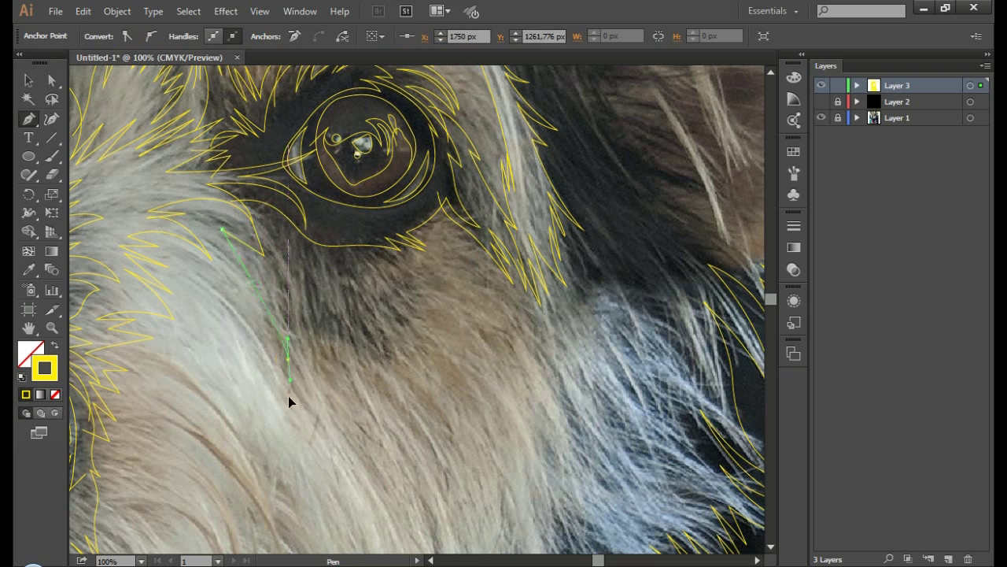
pyautogui.moveTo(287, 354); pyautogui.dragTo(288, 362)
pyautogui.click(369, 348)
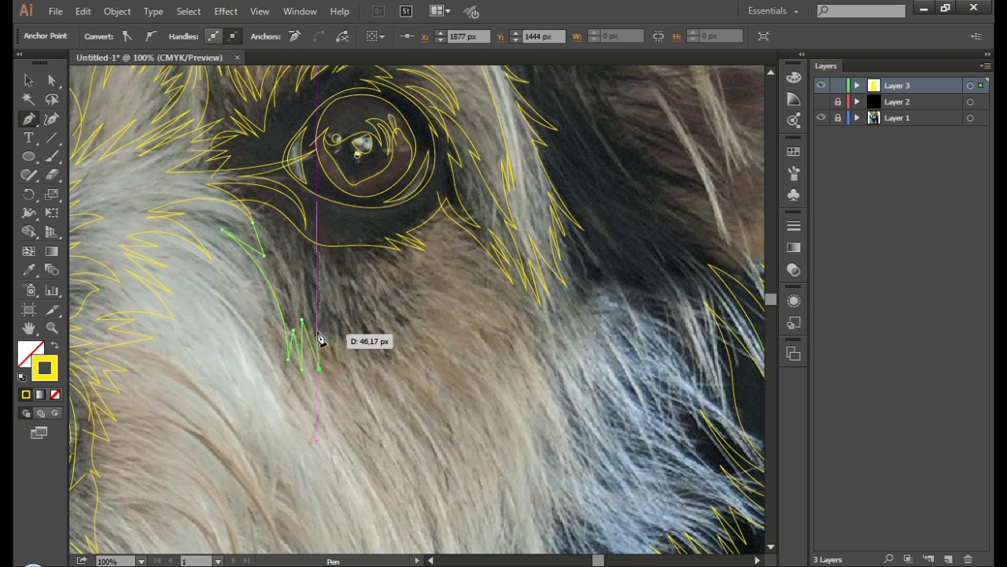
pyautogui.click(405, 376)
pyautogui.moveTo(389, 326); pyautogui.dragTo(414, 352)
pyautogui.click(437, 339)
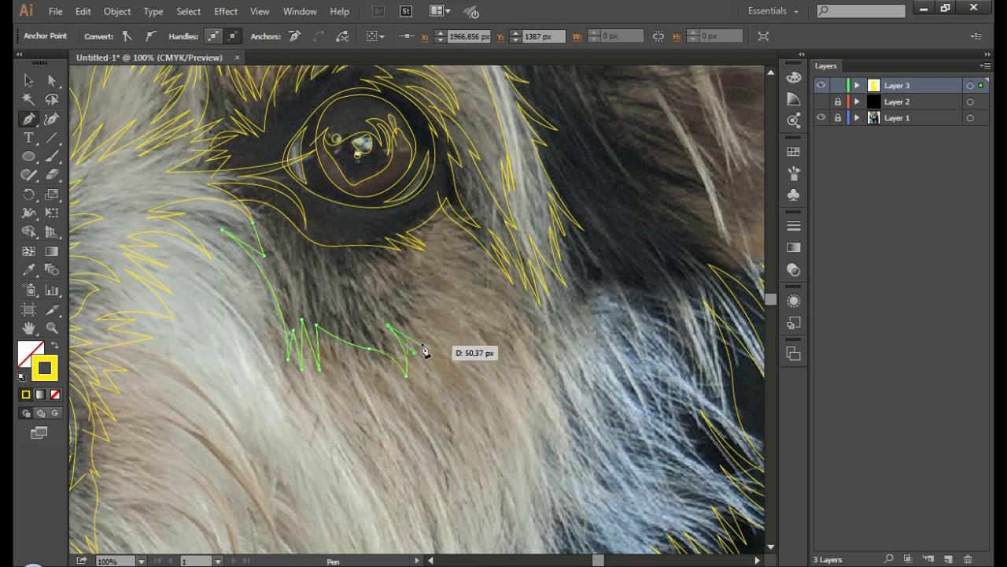
pyautogui.click(398, 310)
pyautogui.click(411, 292)
pyautogui.click(417, 276)
pyautogui.click(389, 233)
pyautogui.keyDown('ctrl'); pyautogui.click(506, 259); pyautogui.keyUp('ctrl')
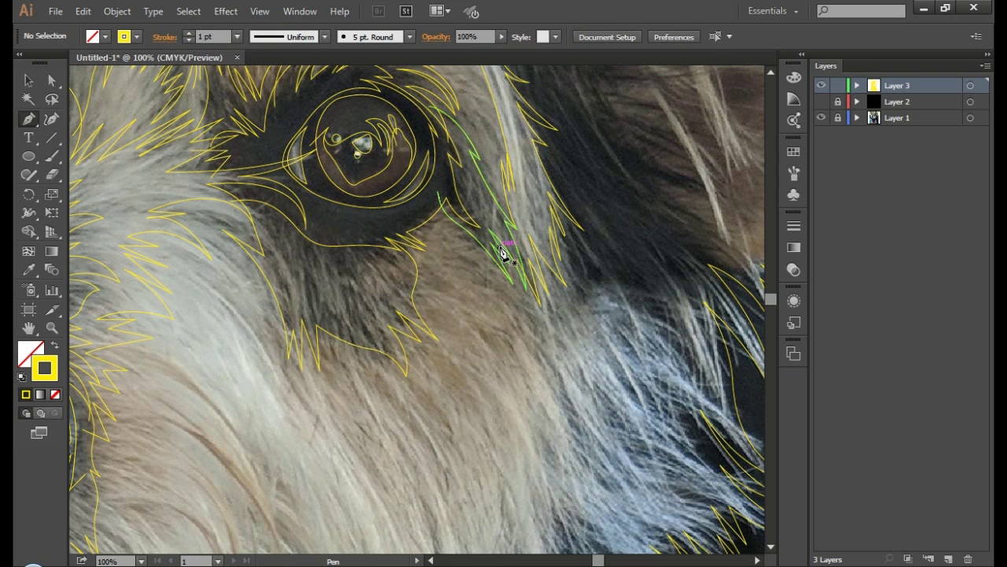
# Step: Add a curved strand lower on the cheek and a spiky tuft reaching toward the eye
pyautogui.scroll(-3, 506, 259)
pyautogui.moveTo(332, 338); pyautogui.dragTo(356, 329)
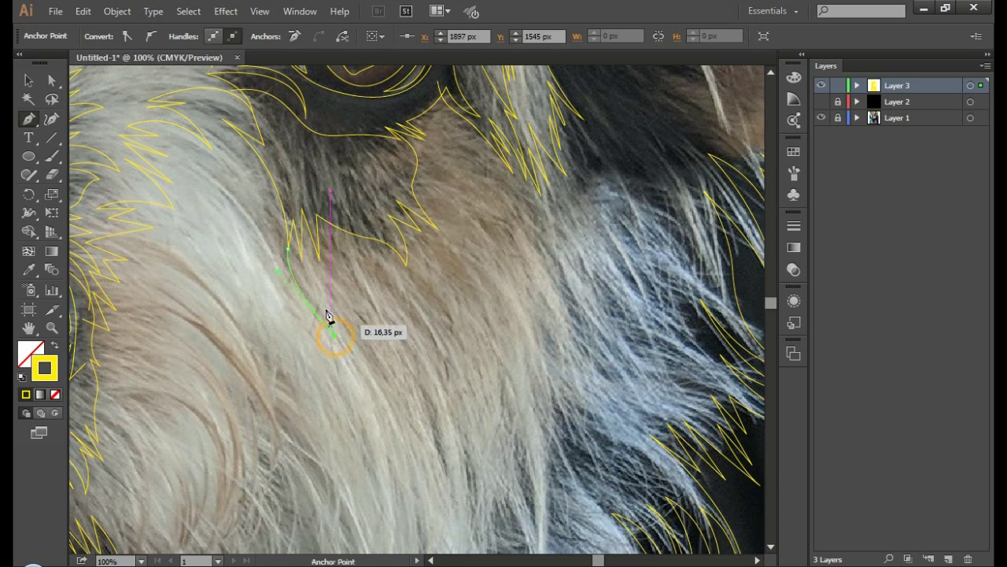
pyautogui.moveTo(382, 285)
pyautogui.mouseDown()
pyautogui.moveTo(353, 263)
pyautogui.moveTo(399, 239)
pyautogui.mouseUp()
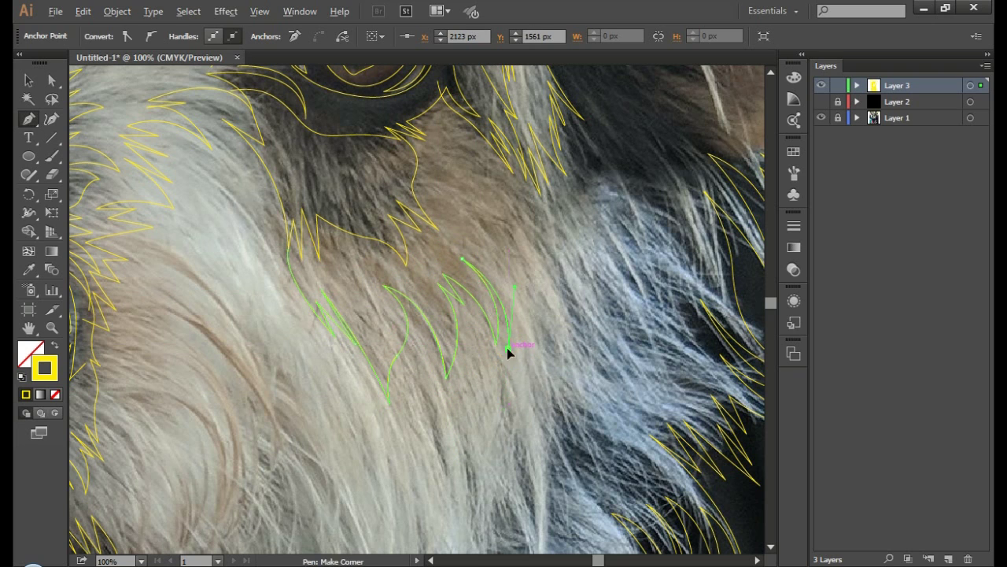
pyautogui.moveTo(496, 228); pyautogui.dragTo(508, 249)
pyautogui.moveTo(540, 310); pyautogui.dragTo(546, 202)
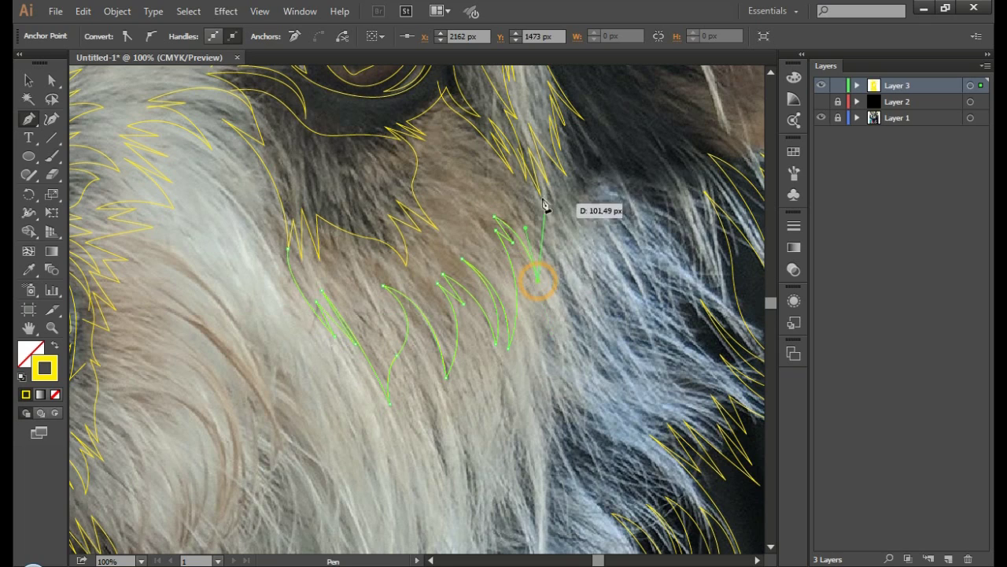
pyautogui.keyDown('ctrl'); pyautogui.click(540, 152); pyautogui.keyUp('ctrl')
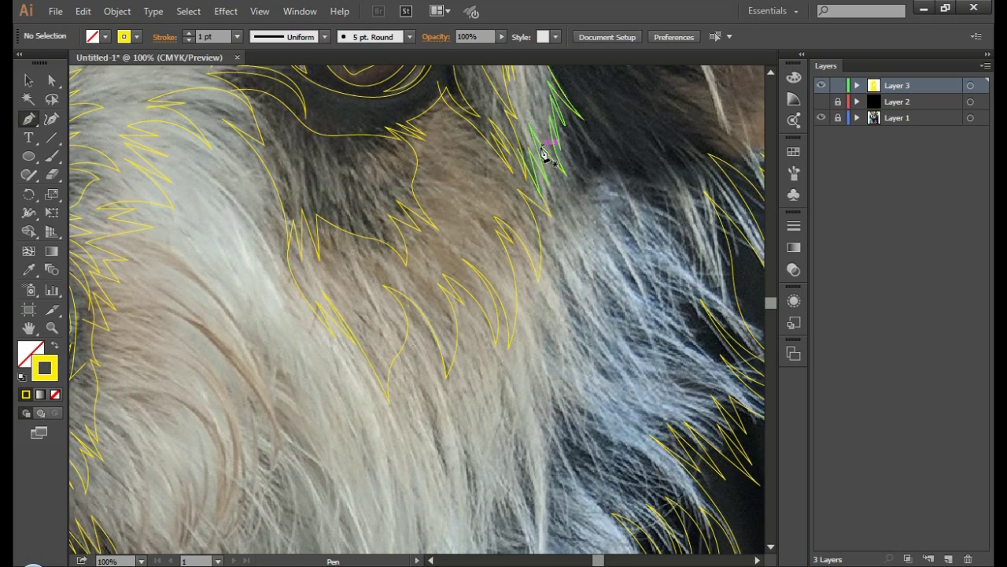
# Step: Trace a long curved fur strand beside the nose
pyautogui.keyDown('alt'); pyautogui.scroll(-3, 461, 169); pyautogui.keyUp('alt')
pyautogui.keyDown('alt'); pyautogui.scroll(3, 325, 329); pyautogui.keyUp('alt')
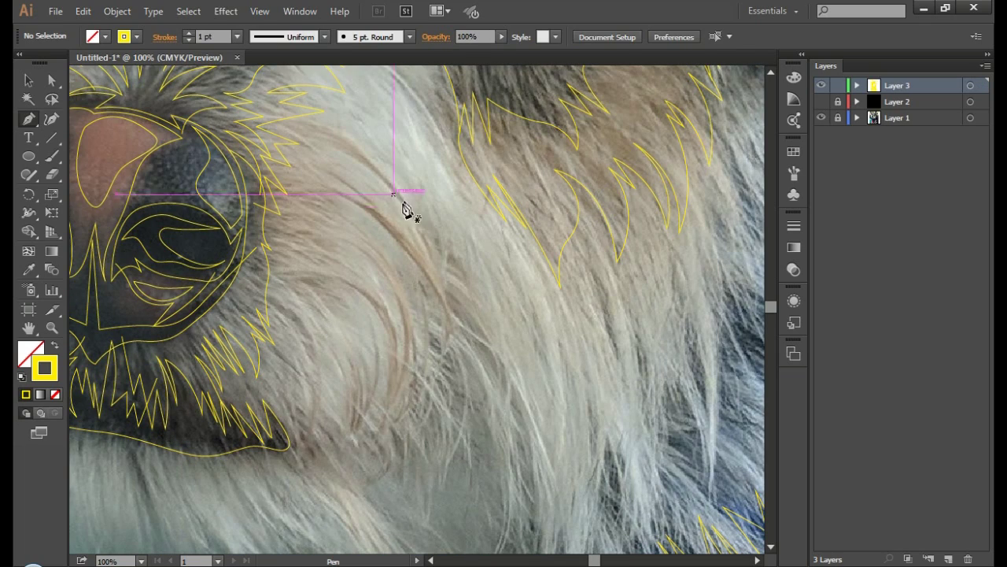
pyautogui.click(255, 268)
pyautogui.click(323, 327)
pyautogui.moveTo(323, 327)
pyautogui.mouseDown()
pyautogui.moveTo(331, 384)
pyautogui.moveTo(299, 334)
pyautogui.mouseUp()
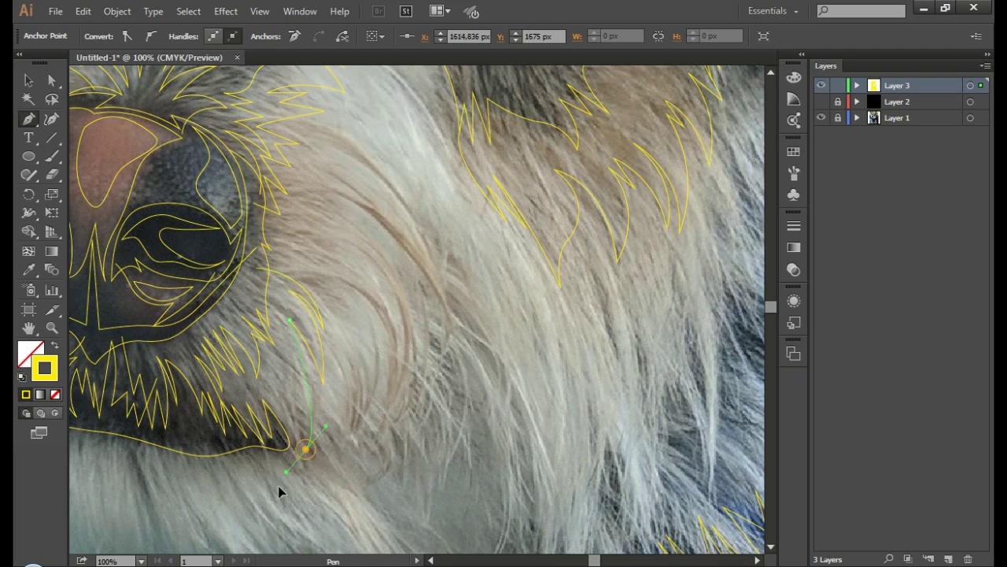
pyautogui.click(288, 466)
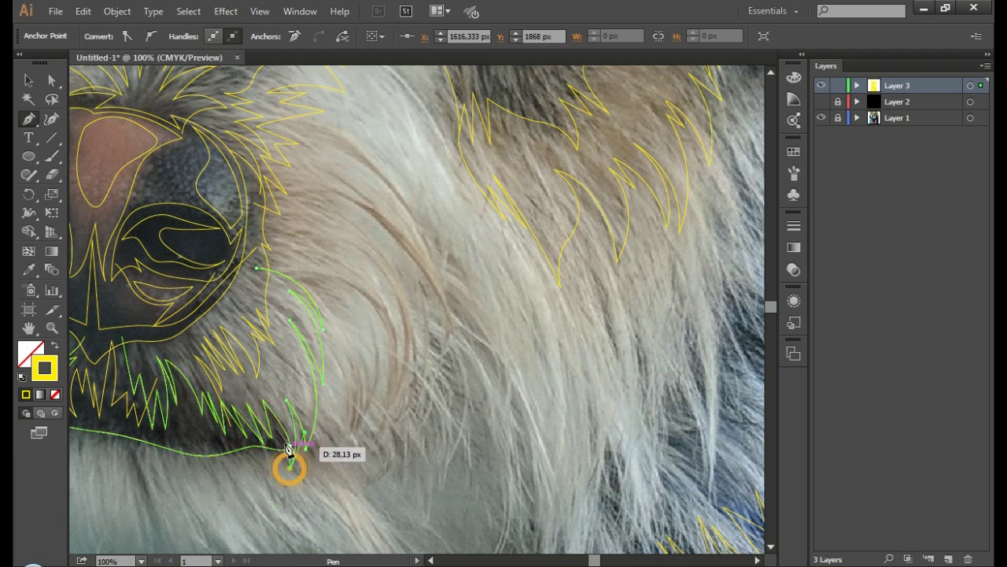
pyautogui.keyDown('ctrl'); pyautogui.click(370, 474); pyautogui.keyUp('ctrl')
# Step: Add several more curved strands beside the nose, including one along the nose edge
pyautogui.click(279, 283)
pyautogui.moveTo(390, 377); pyautogui.dragTo(392, 476)
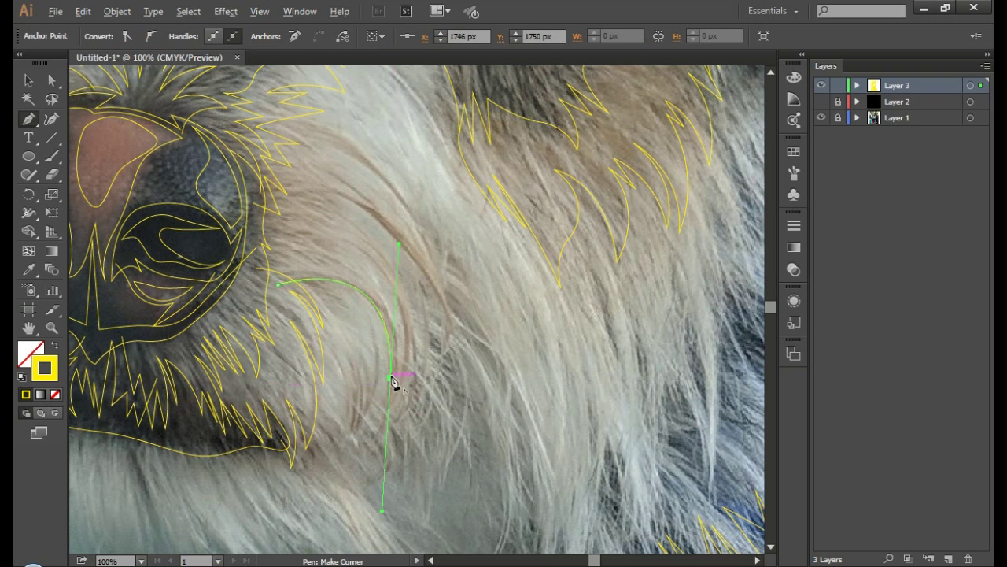
pyautogui.moveTo(334, 251); pyautogui.dragTo(367, 263)
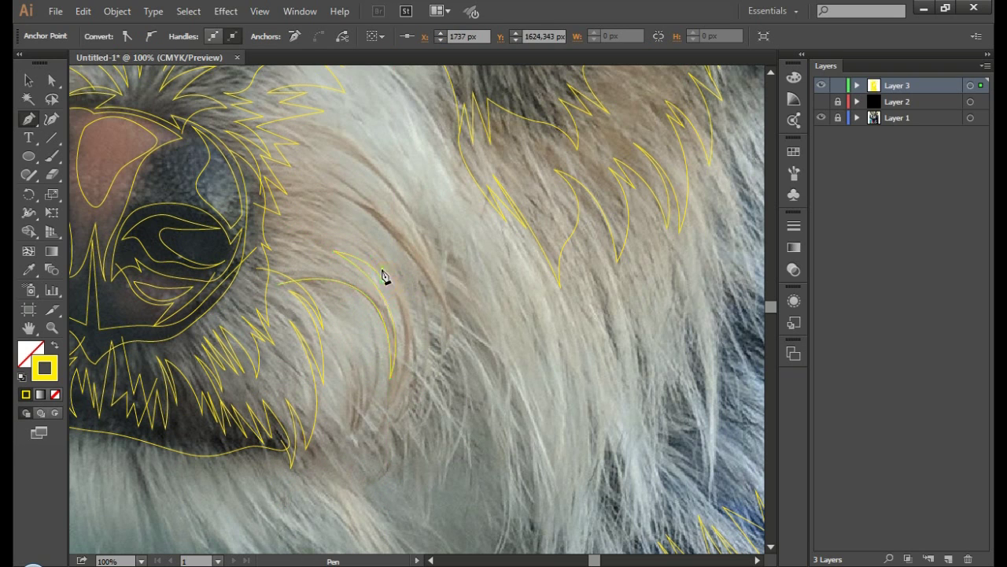
pyautogui.moveTo(358, 471); pyautogui.dragTo(346, 229)
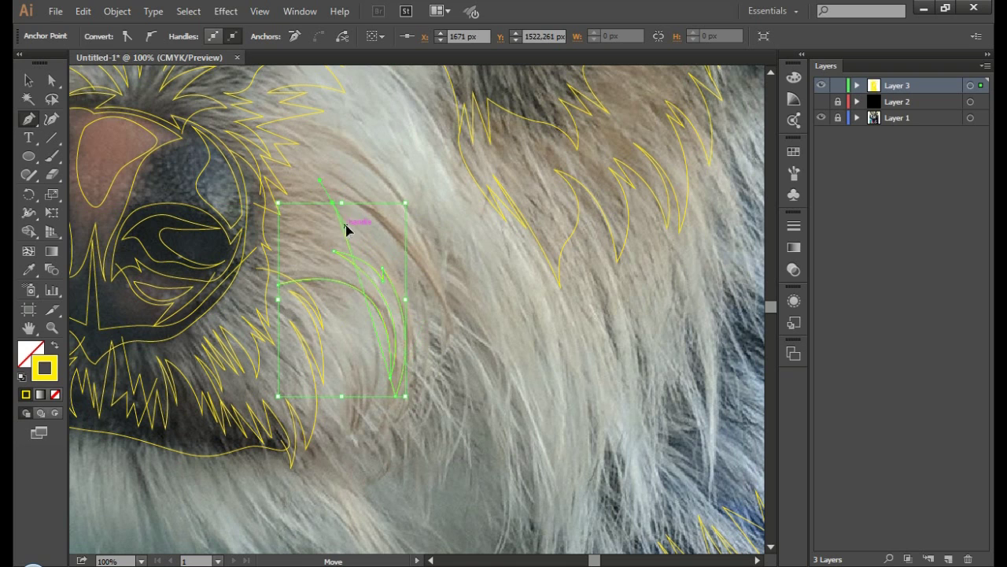
pyautogui.moveTo(459, 283); pyautogui.dragTo(341, 210)
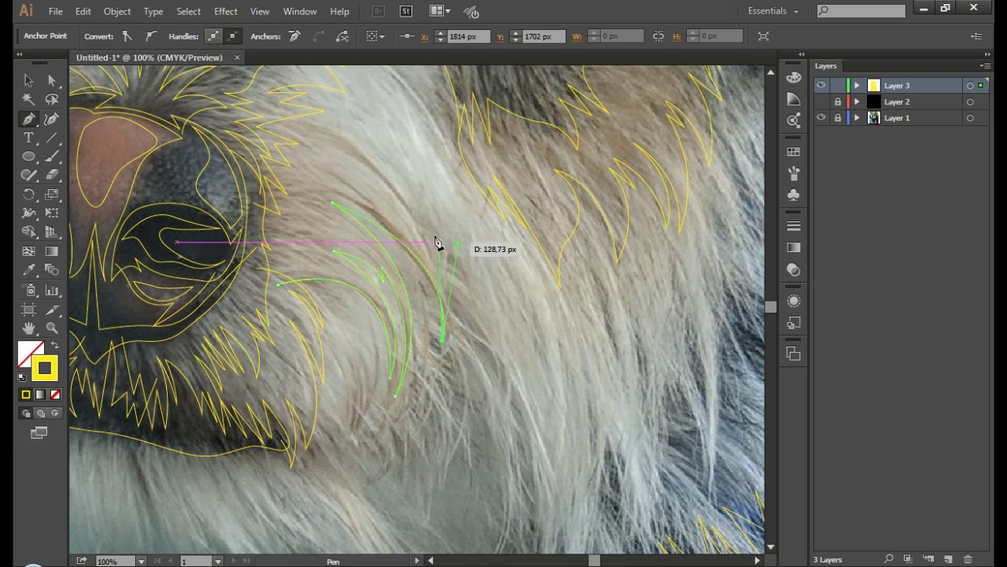
pyautogui.moveTo(438, 243); pyautogui.dragTo(367, 174)
pyautogui.moveTo(315, 146); pyautogui.dragTo(337, 168)
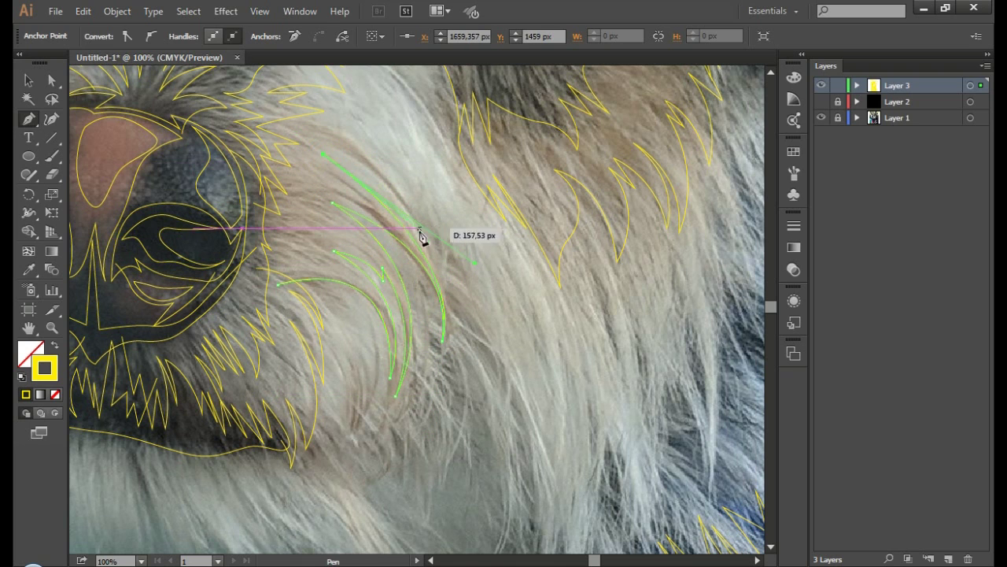
pyautogui.keyDown('ctrl'); pyautogui.click(459, 223); pyautogui.keyUp('ctrl')
pyautogui.moveTo(268, 264); pyautogui.dragTo(280, 241)
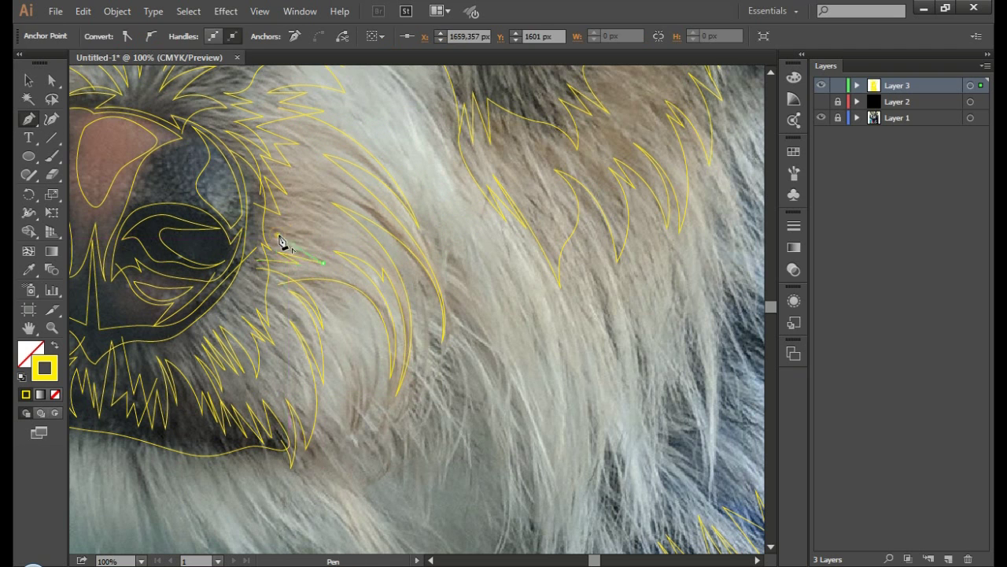
pyautogui.keyDown('ctrl'); pyautogui.click(504, 191); pyautogui.keyUp('ctrl')
# Step: Zoom out and draw a short fur strand on the muzzle
pyautogui.hotkey('ctrl', '-')
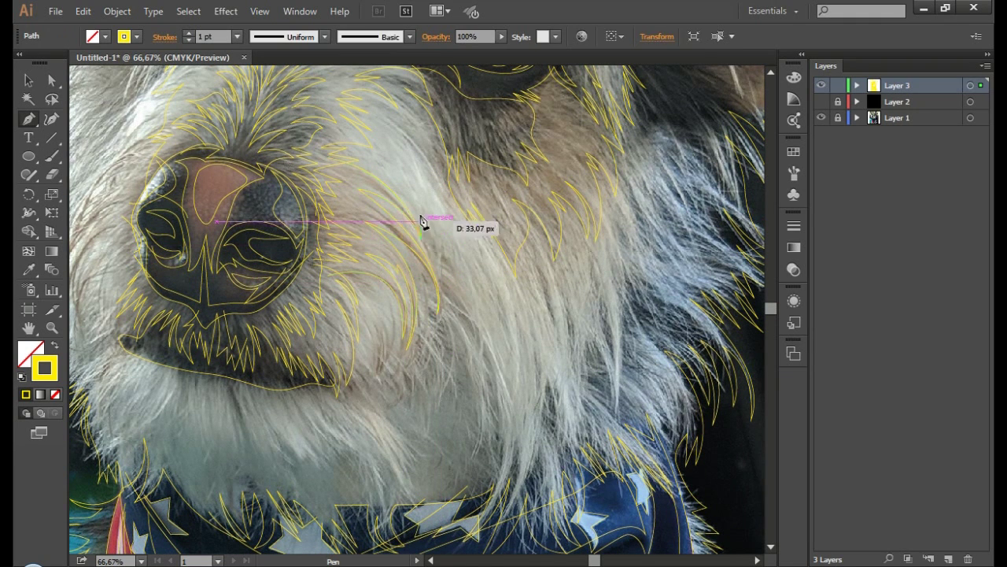
pyautogui.moveTo(422, 208); pyautogui.dragTo(431, 229)
pyautogui.keyDown('ctrl'); pyautogui.click(529, 327); pyautogui.keyUp('ctrl')
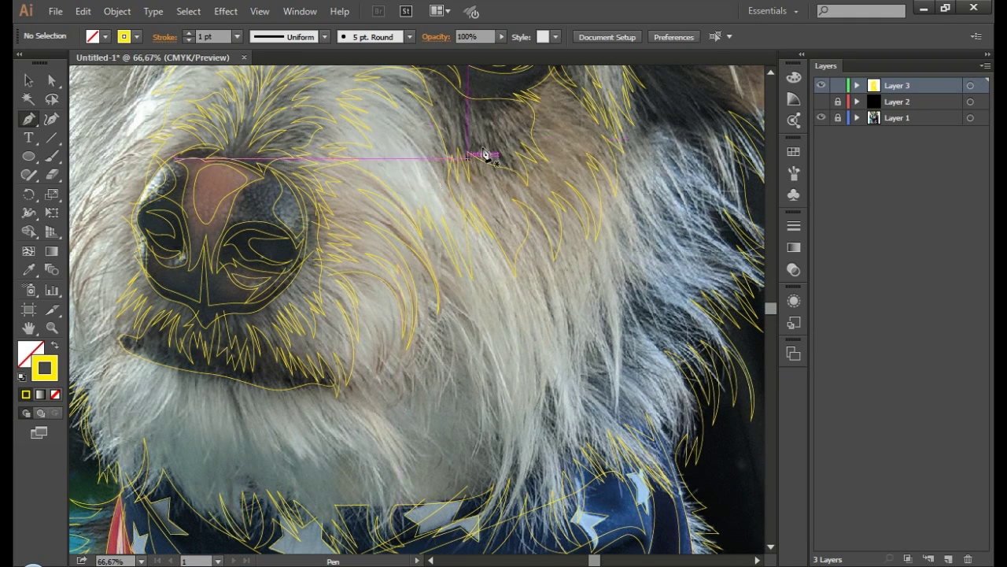
pyautogui.scroll(2, 466, 110)
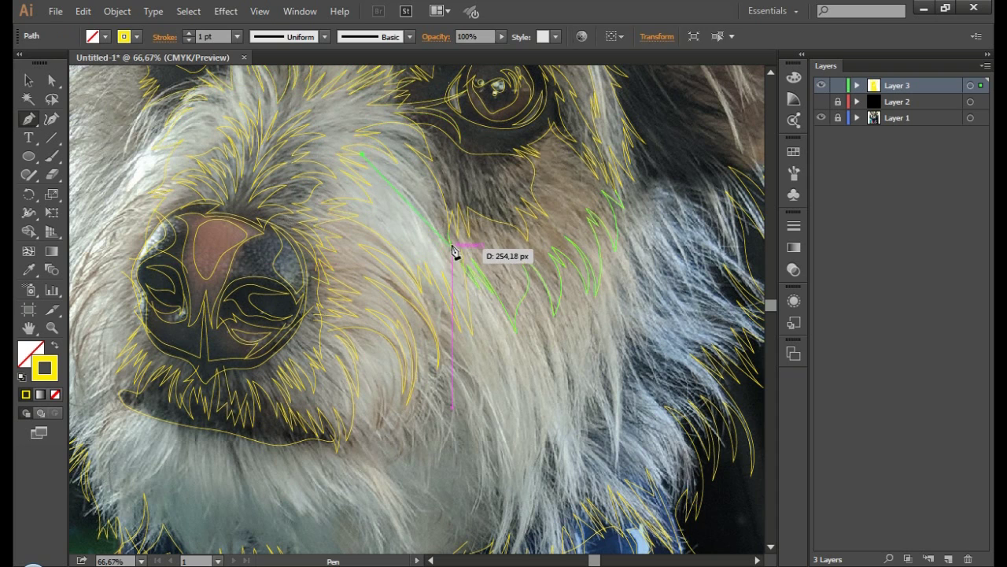
pyautogui.scroll(-5, 515, 348)
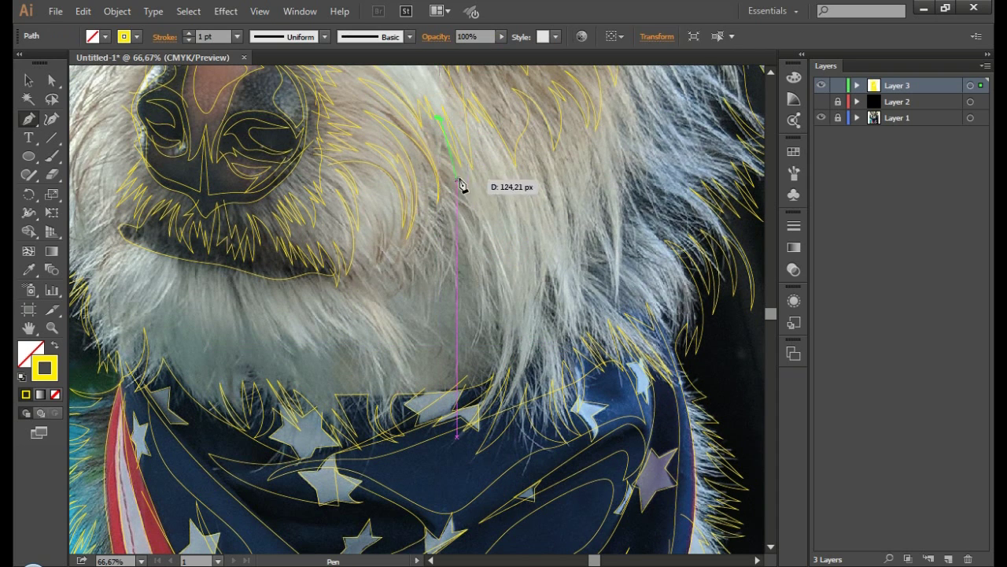
# Step: Trace a long strand down toward the bandana with a sharp corner point
pyautogui.moveTo(445, 181); pyautogui.dragTo(461, 184)
pyautogui.moveTo(456, 360); pyautogui.dragTo(402, 450)
pyautogui.click(456, 360)
pyautogui.moveTo(493, 270); pyautogui.dragTo(493, 213)
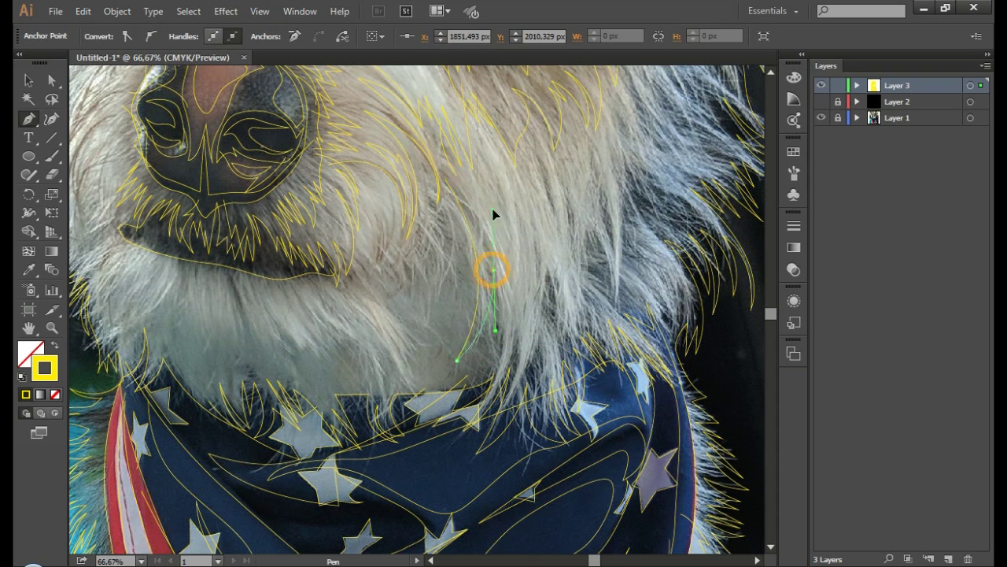
pyautogui.moveTo(476, 358); pyautogui.dragTo(490, 401)
pyautogui.keyDown('ctrl'); pyautogui.click(538, 340); pyautogui.keyUp('ctrl')
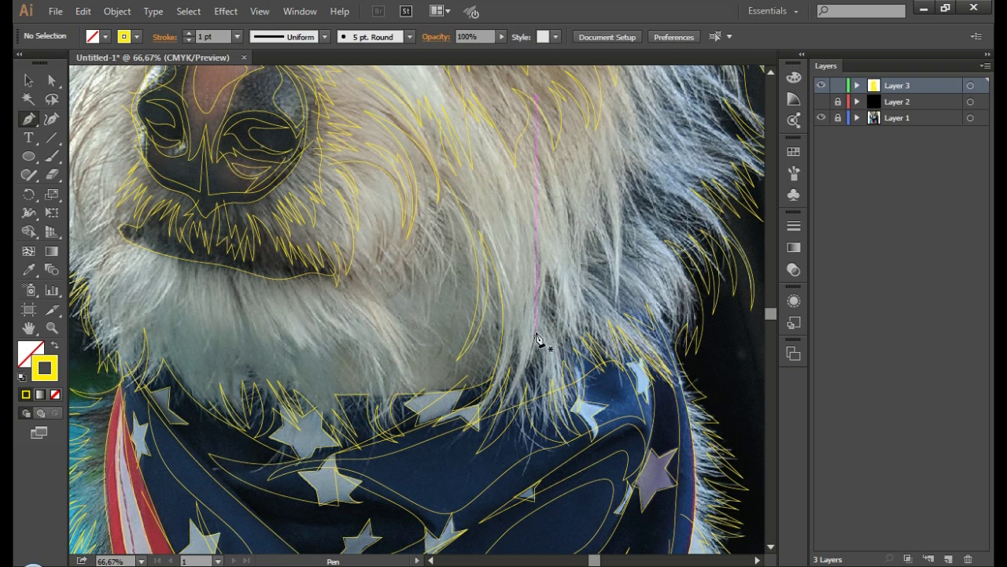
# Step: Draw a long curved strand down the chest fur
pyautogui.moveTo(535, 234); pyautogui.dragTo(540, 247)
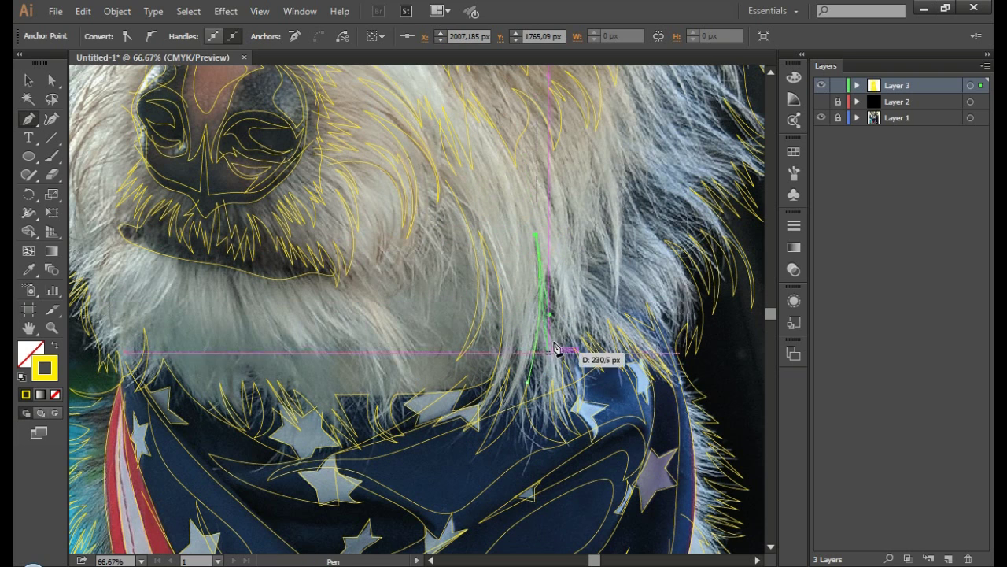
pyautogui.moveTo(551, 352); pyautogui.dragTo(559, 352)
pyautogui.moveTo(579, 293)
pyautogui.mouseDown()
pyautogui.moveTo(586, 245)
pyautogui.moveTo(557, 159)
pyautogui.mouseUp()
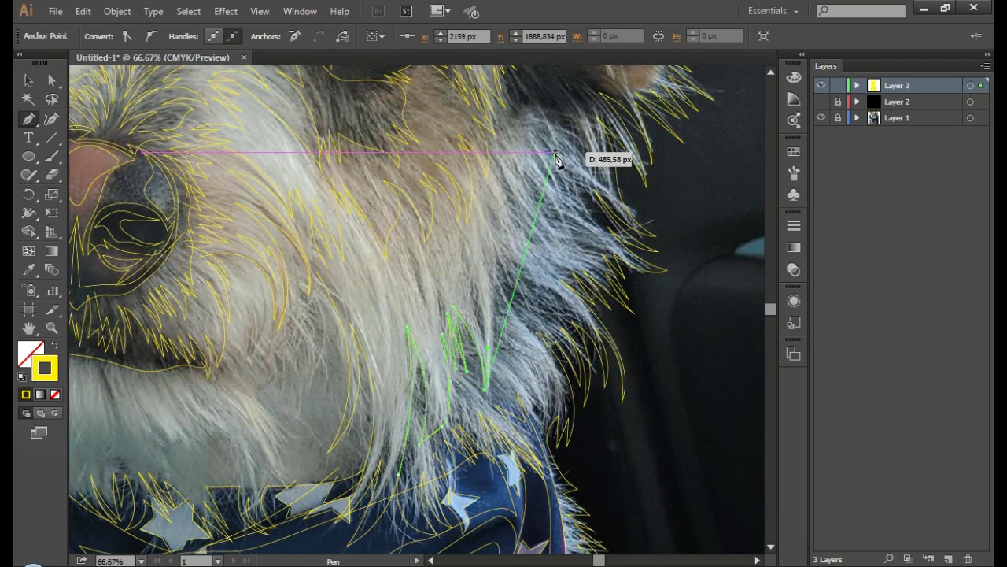
pyautogui.click(491, 247)
# Step: Trace a short spiky tuft extending up toward the eye, then begin another strand
pyautogui.click(525, 295)
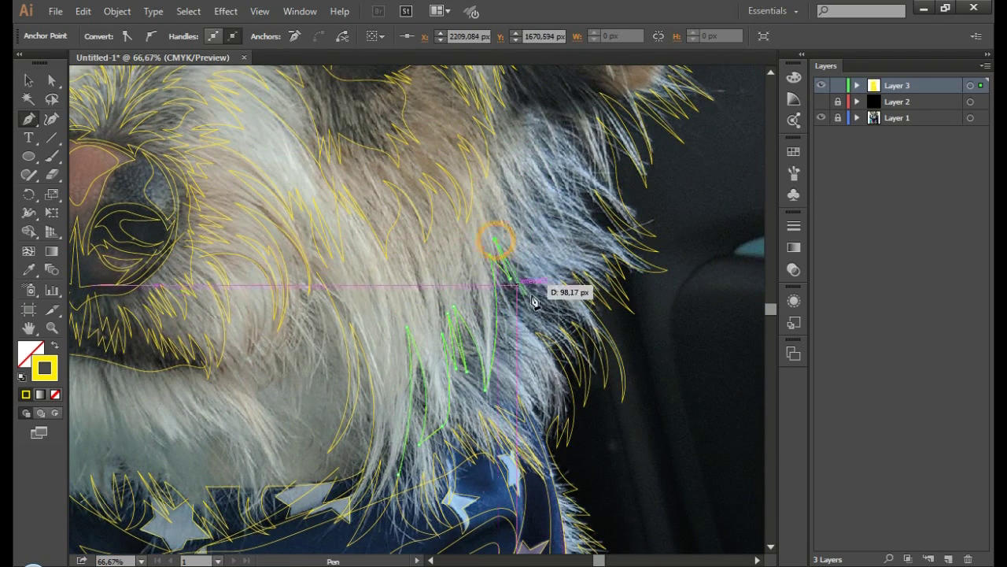
pyautogui.click(511, 251)
pyautogui.click(511, 209)
pyautogui.moveTo(536, 246); pyautogui.dragTo(529, 183)
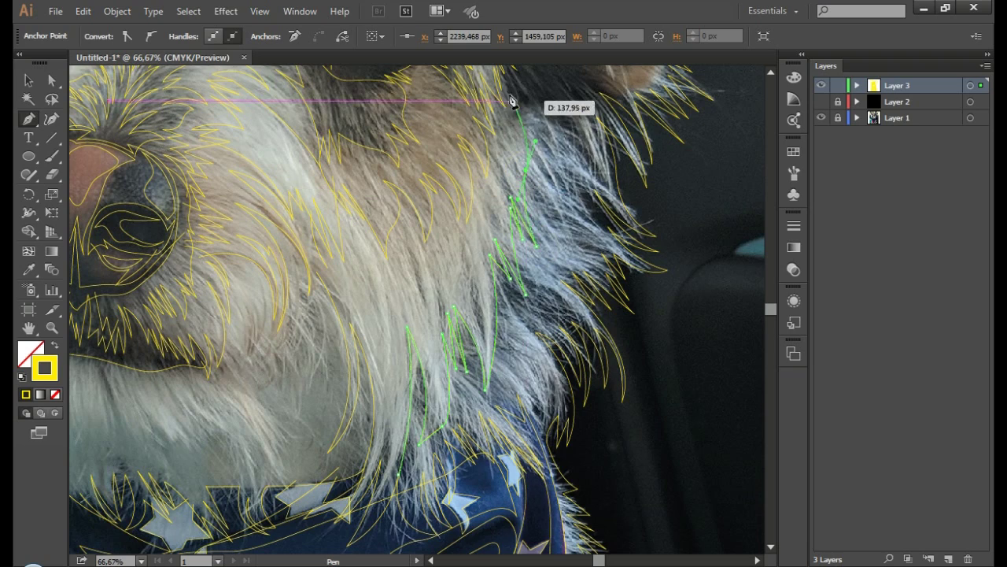
pyautogui.scroll(4, 510, 100)
pyautogui.moveTo(510, 99)
pyautogui.mouseDown()
pyautogui.moveTo(538, 322)
pyautogui.moveTo(504, 228)
pyautogui.mouseUp()
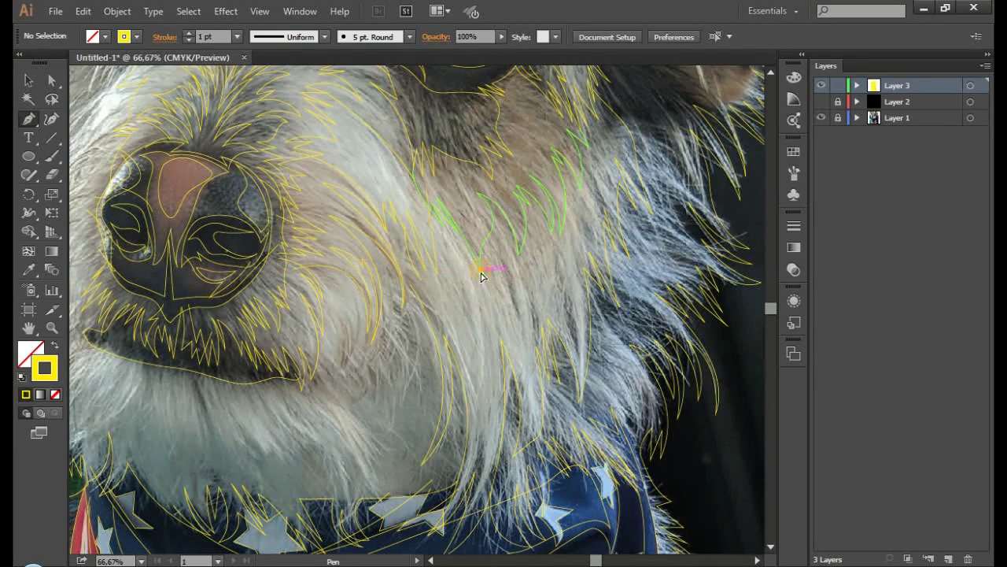
pyautogui.moveTo(506, 279); pyautogui.dragTo(533, 343)
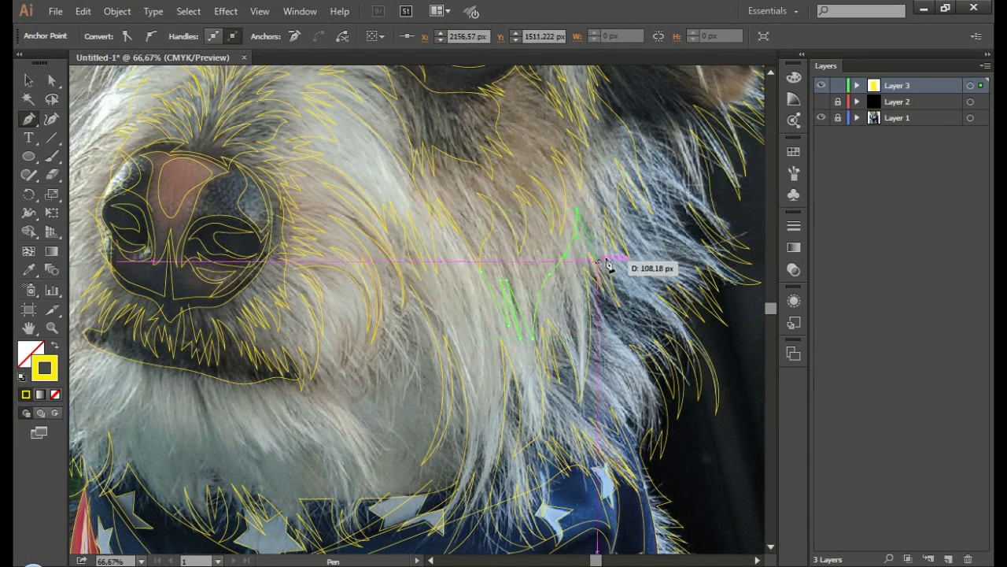
# Step: Move to the ear and start curved fur strands along the ear's edge and base
pyautogui.keyDown('ctrl'); pyautogui.click(610, 346); pyautogui.keyUp('ctrl')
pyautogui.scroll(5, 730, 214)
pyautogui.hscroll(4, 728, 207)
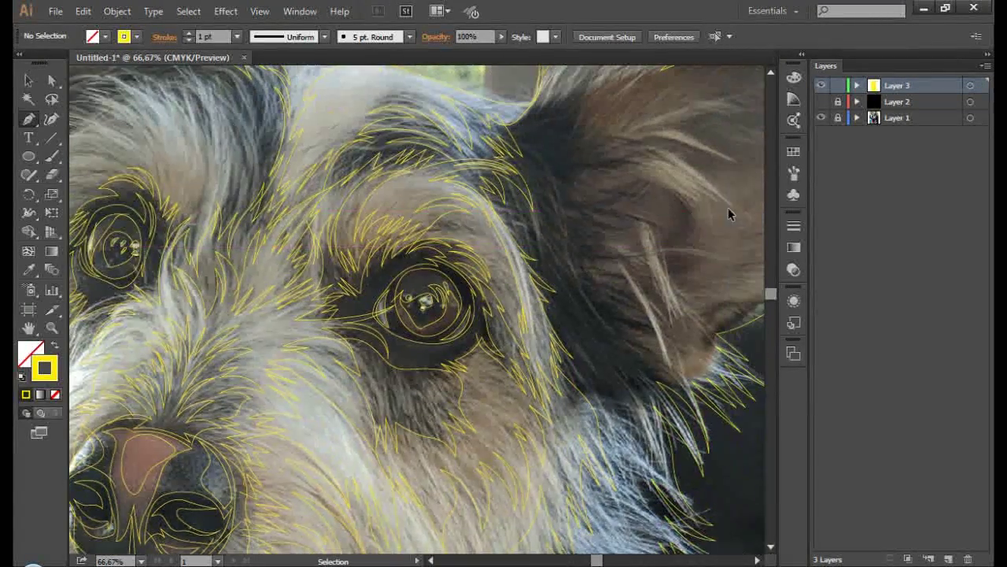
pyautogui.moveTo(443, 167)
pyautogui.mouseDown()
pyautogui.moveTo(471, 162)
pyautogui.moveTo(465, 217)
pyautogui.mouseUp()
pyautogui.click(463, 206)
pyautogui.moveTo(550, 229); pyautogui.dragTo(574, 279)
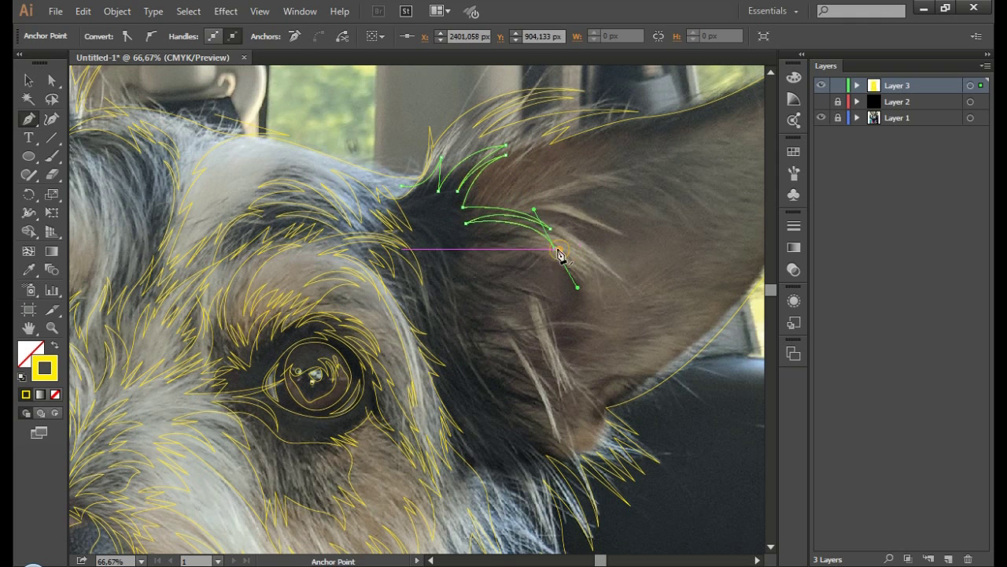
# Step: Extend a crescent strand at the ear base with curved anchors and a sharp tip
pyautogui.click(555, 250)
pyautogui.moveTo(466, 249); pyautogui.dragTo(405, 267)
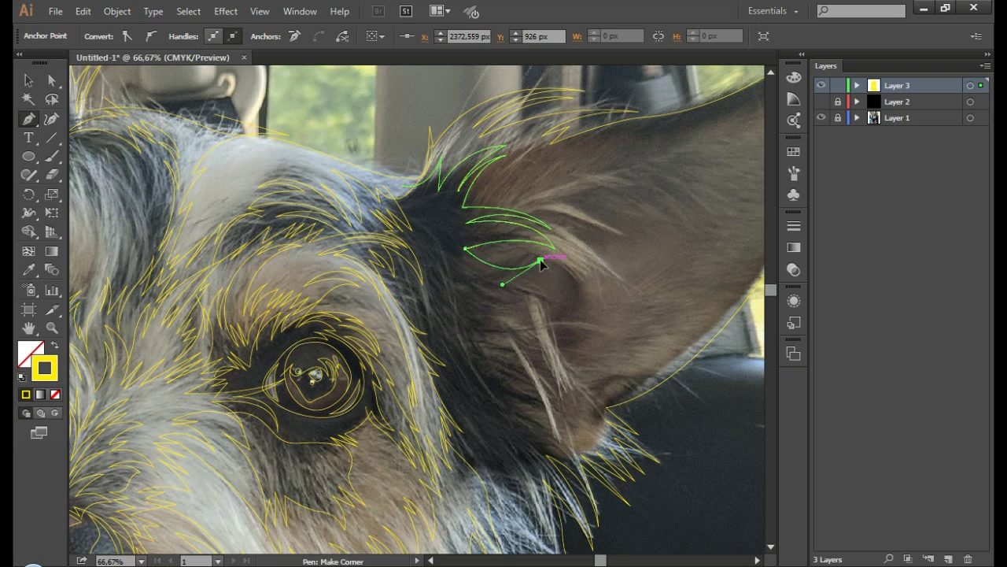
pyautogui.moveTo(488, 277); pyautogui.dragTo(502, 280)
pyautogui.moveTo(560, 331)
pyautogui.mouseDown()
pyautogui.moveTo(473, 288)
pyautogui.moveTo(551, 315)
pyautogui.mouseUp()
pyautogui.moveTo(470, 312); pyautogui.dragTo(441, 299)
pyautogui.moveTo(555, 322); pyautogui.dragTo(591, 352)
pyautogui.click(477, 329)
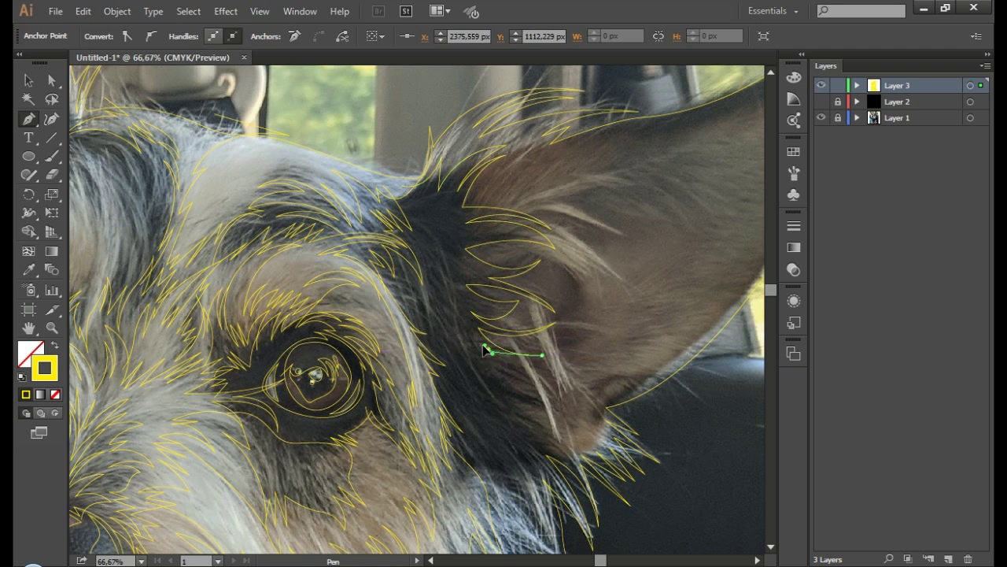
# Step: Draw two more curved strands at the ear's lower edge, then zoom out
pyautogui.moveTo(519, 396); pyautogui.dragTo(577, 490)
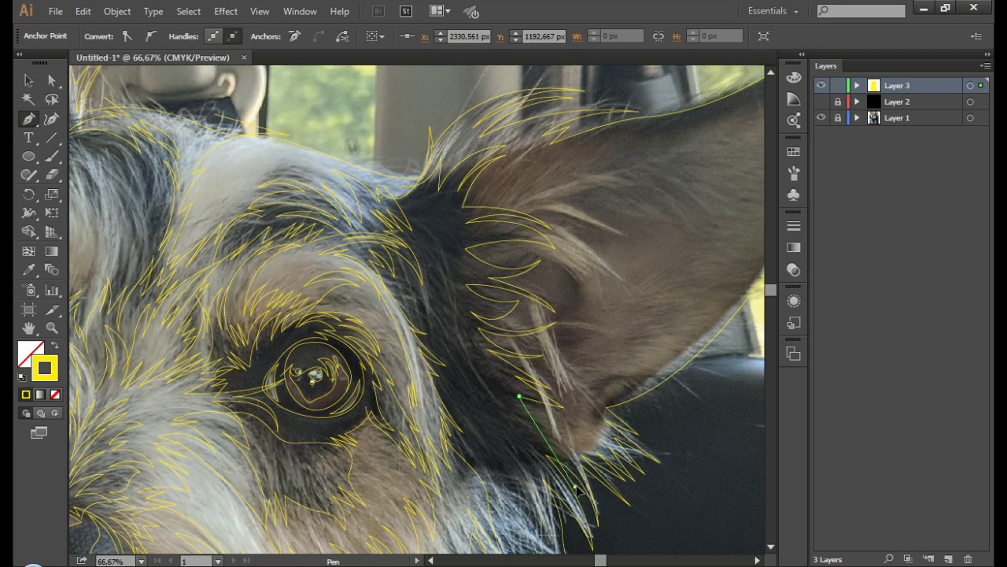
pyautogui.keyDown('ctrl'); pyautogui.click(660, 482); pyautogui.keyUp('ctrl')
pyautogui.moveTo(510, 449)
pyautogui.mouseDown()
pyautogui.moveTo(573, 511)
pyautogui.moveTo(551, 484)
pyautogui.mouseUp()
pyautogui.keyDown('ctrl'); pyautogui.click(544, 477); pyautogui.keyUp('ctrl')
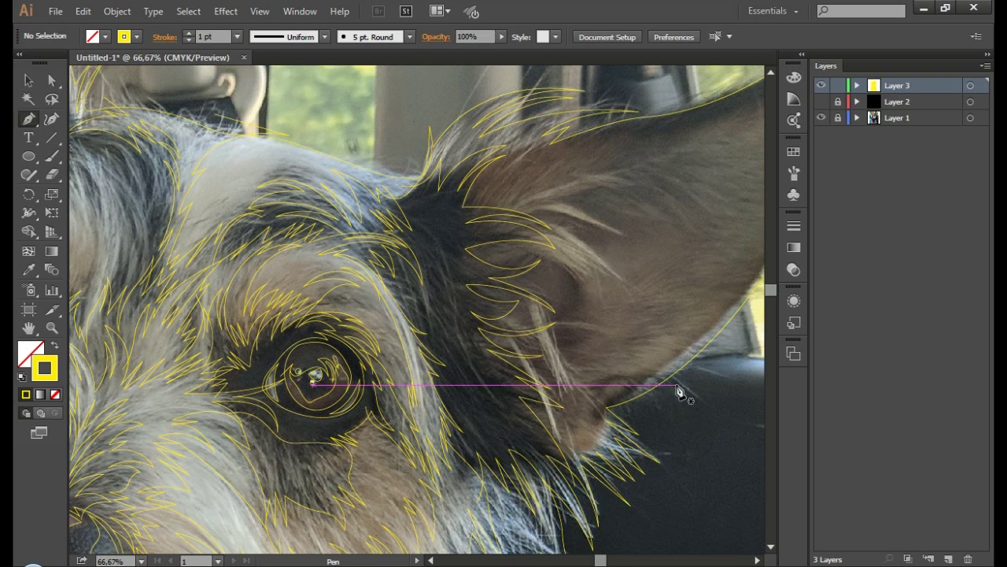
pyautogui.hotkey('ctrl', '-')
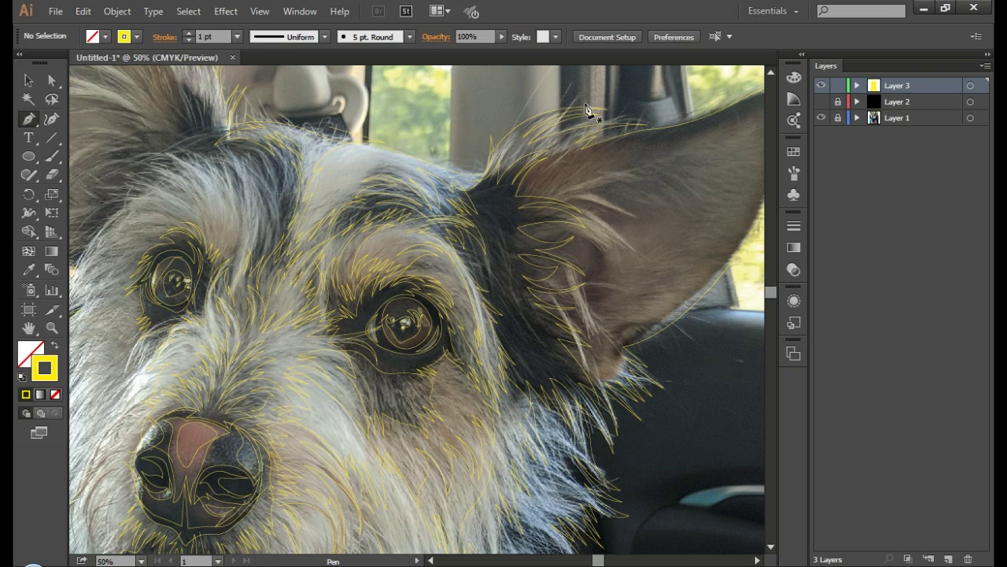
# Step: Trace the ear outline along its top edge with a sharp corner at the tip
pyautogui.moveTo(668, 95); pyautogui.dragTo(535, 98)
pyautogui.moveTo(533, 149); pyautogui.dragTo(511, 143)
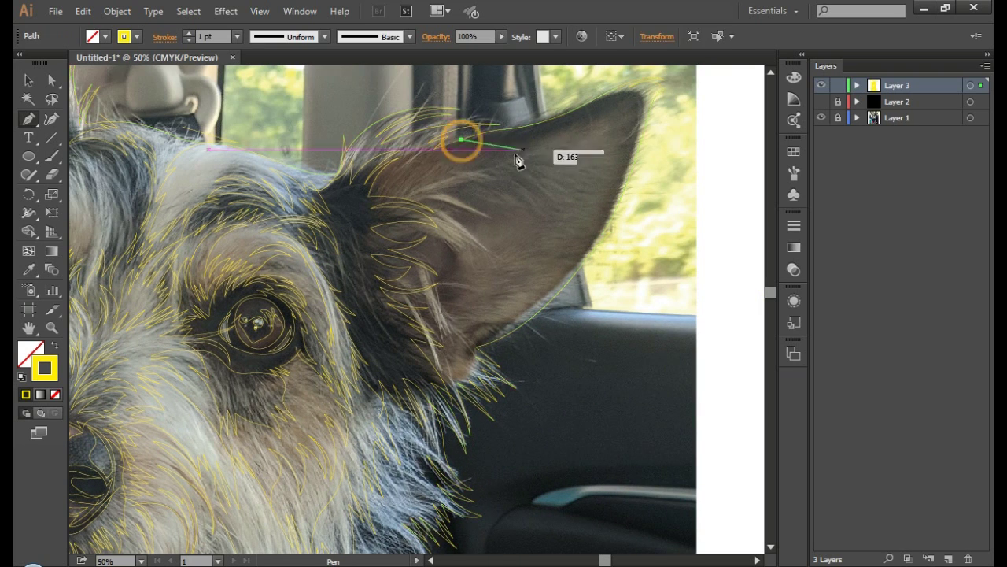
pyautogui.moveTo(573, 123); pyautogui.dragTo(582, 120)
pyautogui.click(631, 97)
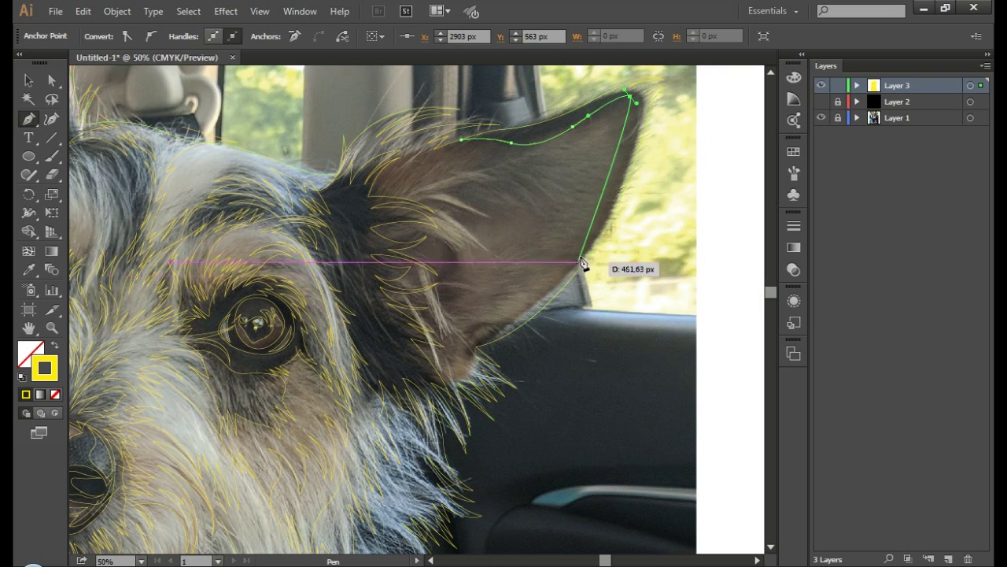
pyautogui.moveTo(575, 280)
pyautogui.mouseDown()
pyautogui.moveTo(523, 352)
pyautogui.moveTo(607, 324)
pyautogui.mouseUp()
pyautogui.keyDown('ctrl'); pyautogui.click(480, 169); pyautogui.keyUp('ctrl')
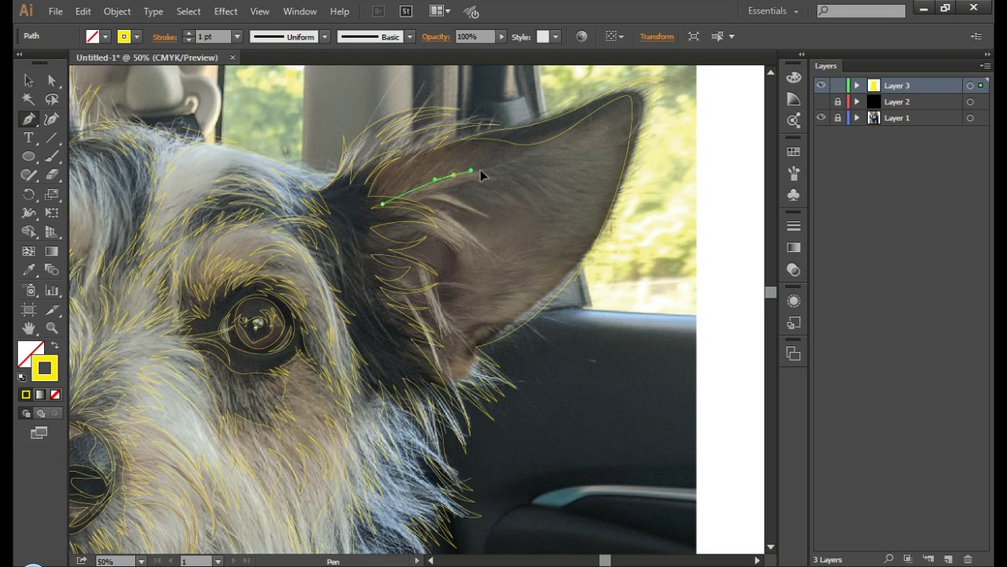
pyautogui.keyDown('ctrl'); pyautogui.click(555, 187); pyautogui.keyUp('ctrl')
# Step: Draw a curved strand inside the lower ear and check the traced outline
pyautogui.click(464, 322)
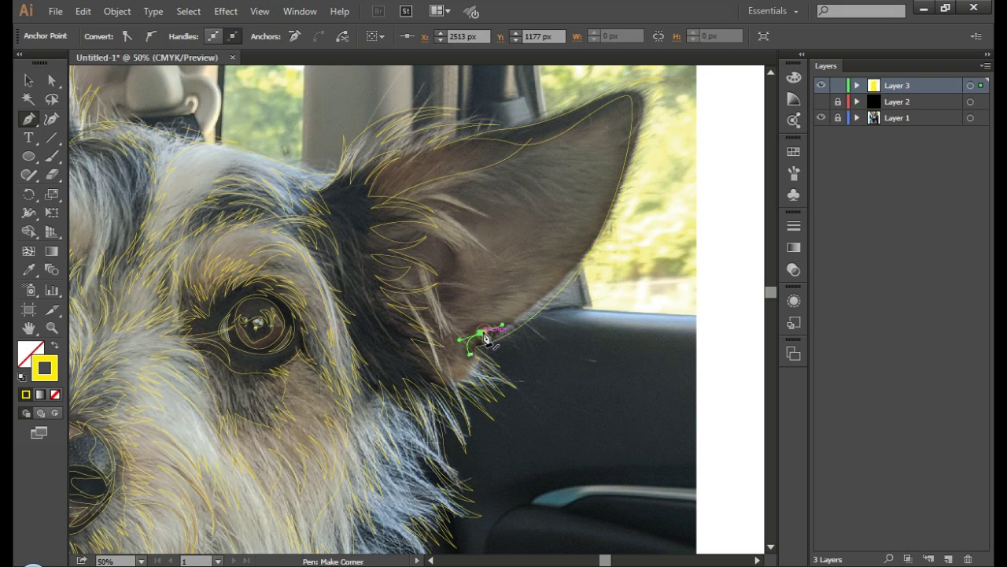
pyautogui.moveTo(575, 295); pyautogui.dragTo(627, 254)
pyautogui.keyDown('ctrl'); pyautogui.click(628, 254); pyautogui.keyUp('ctrl')
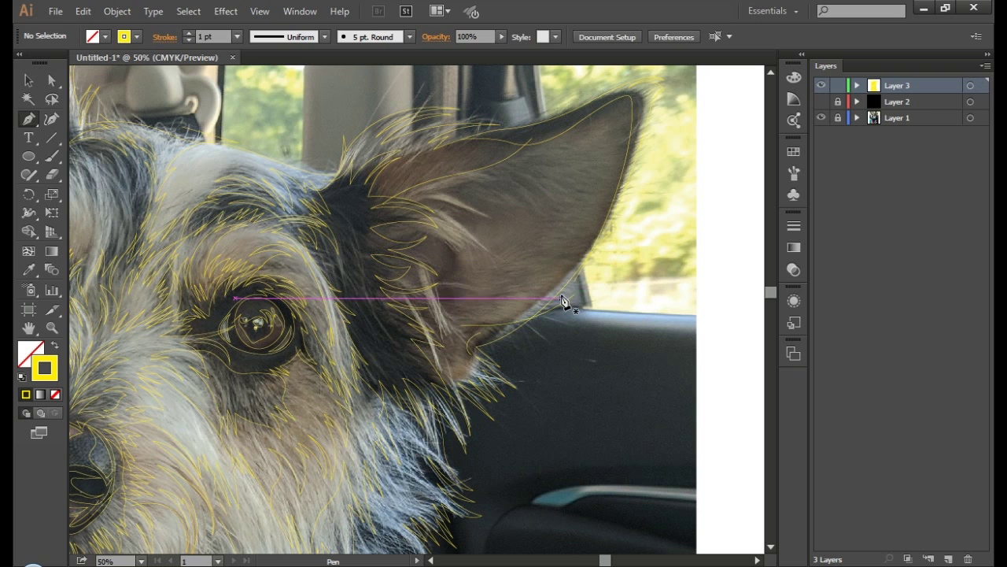
pyautogui.keyDown('ctrl'); pyautogui.click(585, 307); pyautogui.keyUp('ctrl')
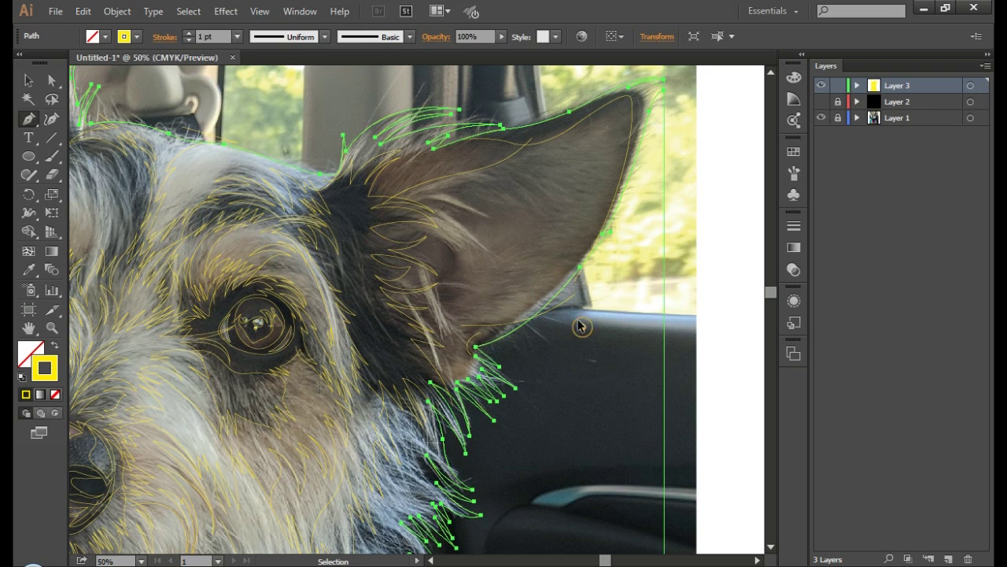
pyautogui.keyDown('ctrl'); pyautogui.click(580, 326); pyautogui.keyUp('ctrl')
pyautogui.keyDown('ctrl'); pyautogui.click(472, 344); pyautogui.keyUp('ctrl')
pyautogui.keyDown('ctrl'); pyautogui.click(519, 191); pyautogui.keyUp('ctrl')
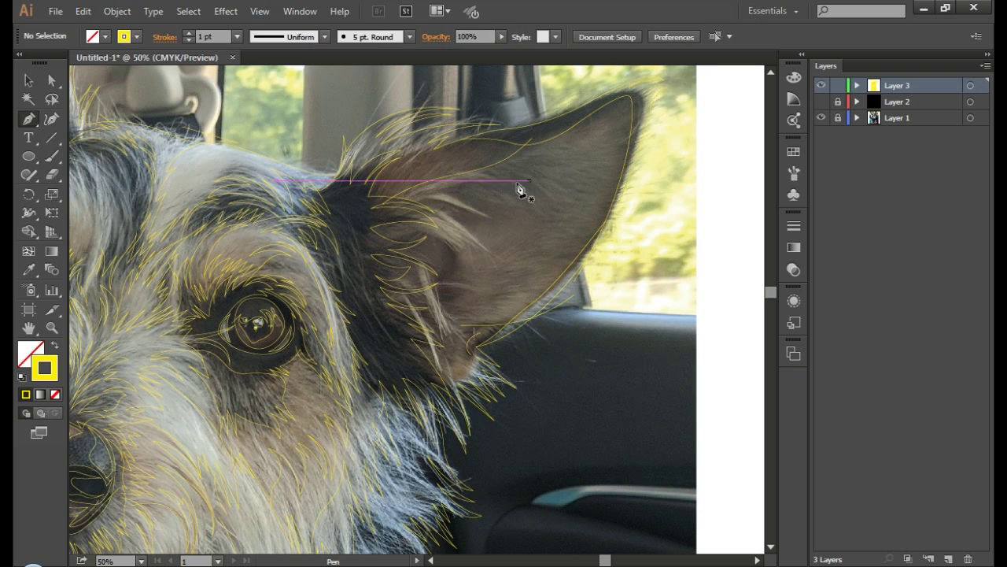
# Step: Trace a curved hair strand inside the ear
pyautogui.click(388, 221)
pyautogui.moveTo(461, 242)
pyautogui.mouseDown()
pyautogui.moveTo(469, 275)
pyautogui.moveTo(427, 206)
pyautogui.moveTo(456, 189)
pyautogui.mouseUp()
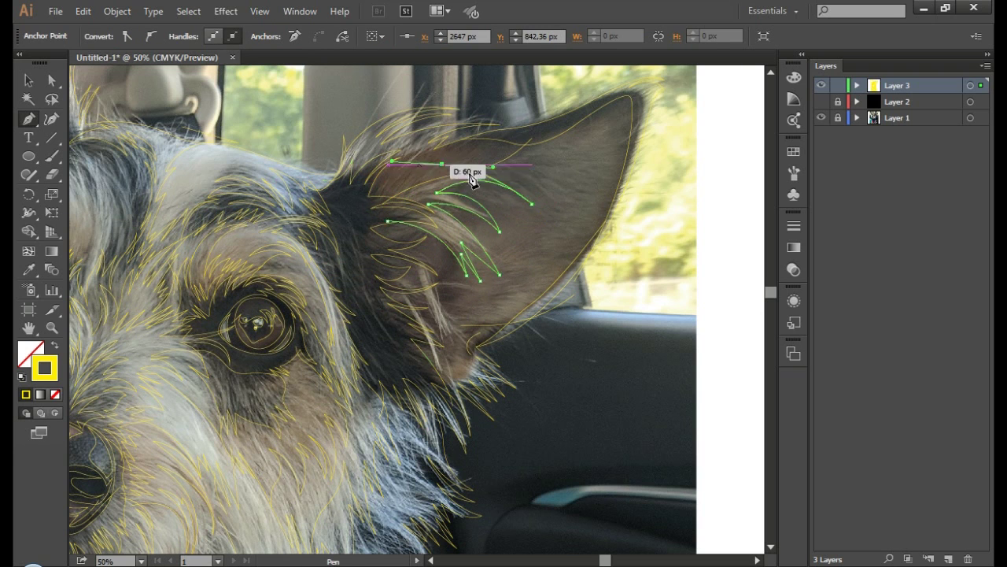
pyautogui.moveTo(563, 233); pyautogui.dragTo(583, 249)
pyautogui.click(533, 207)
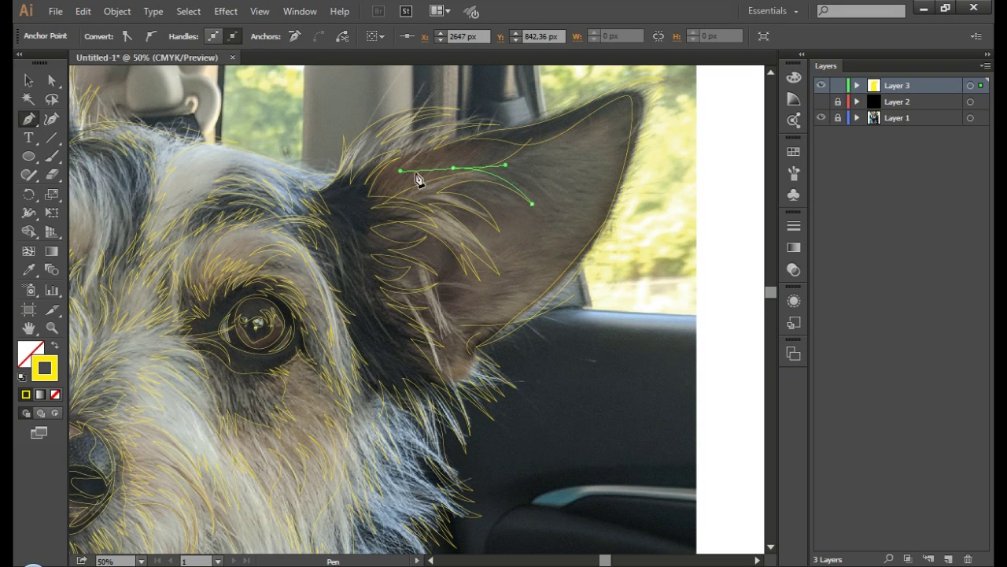
pyautogui.keyDown('ctrl'); pyautogui.click(415, 176); pyautogui.keyUp('ctrl')
# Step: Add short strands at the ear base and a long curved strand along the inner ear
pyautogui.moveTo(455, 344); pyautogui.dragTo(469, 254)
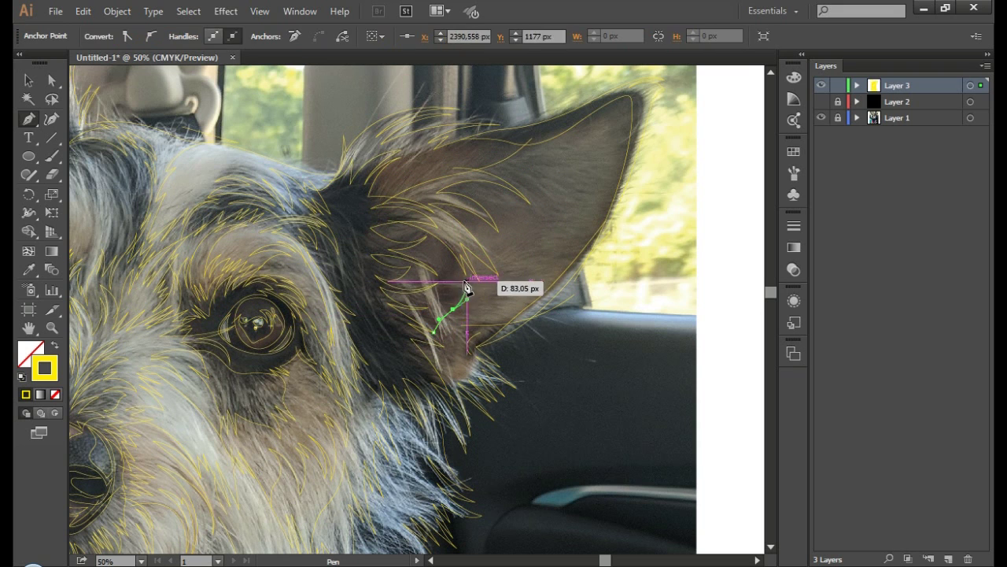
pyautogui.keyDown('ctrl'); pyautogui.click(518, 277); pyautogui.keyUp('ctrl')
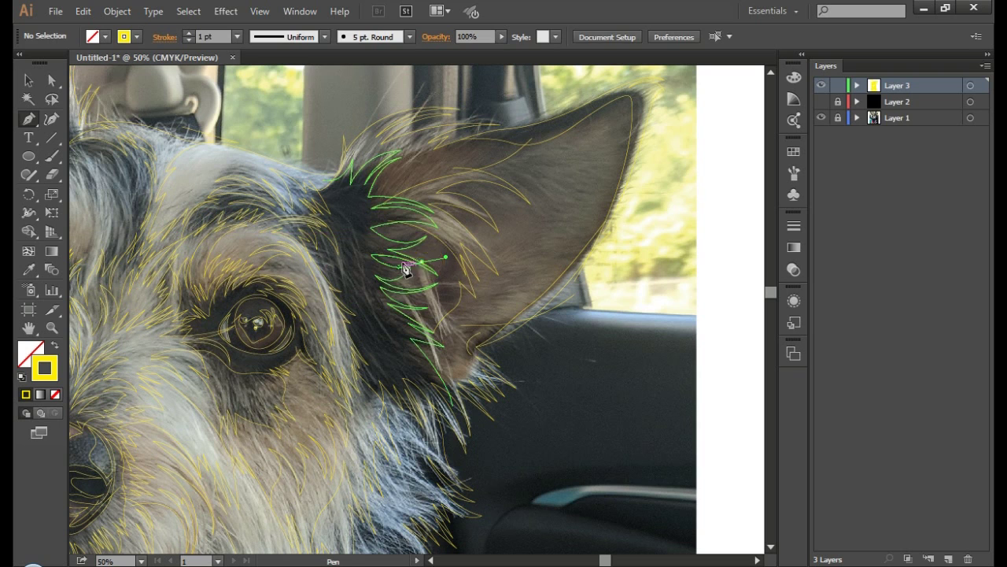
pyautogui.moveTo(439, 239); pyautogui.dragTo(425, 270)
pyautogui.keyDown('ctrl'); pyautogui.click(475, 255); pyautogui.keyUp('ctrl')
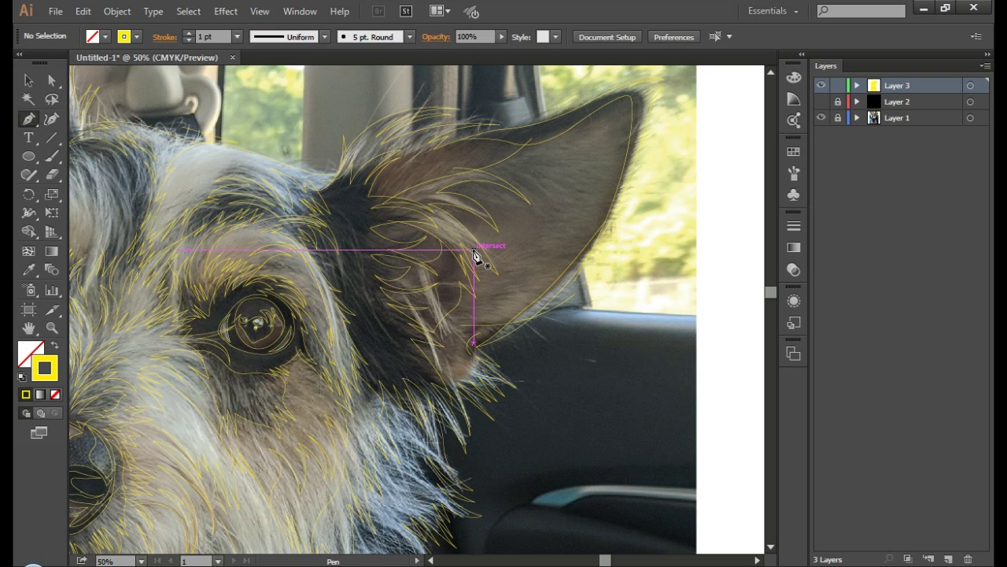
pyautogui.moveTo(536, 161)
pyautogui.mouseDown()
pyautogui.moveTo(587, 175)
pyautogui.moveTo(558, 248)
pyautogui.moveTo(512, 287)
pyautogui.mouseUp()
pyautogui.click(555, 222)
pyautogui.keyDown('ctrl'); pyautogui.click(602, 322); pyautogui.keyUp('ctrl')
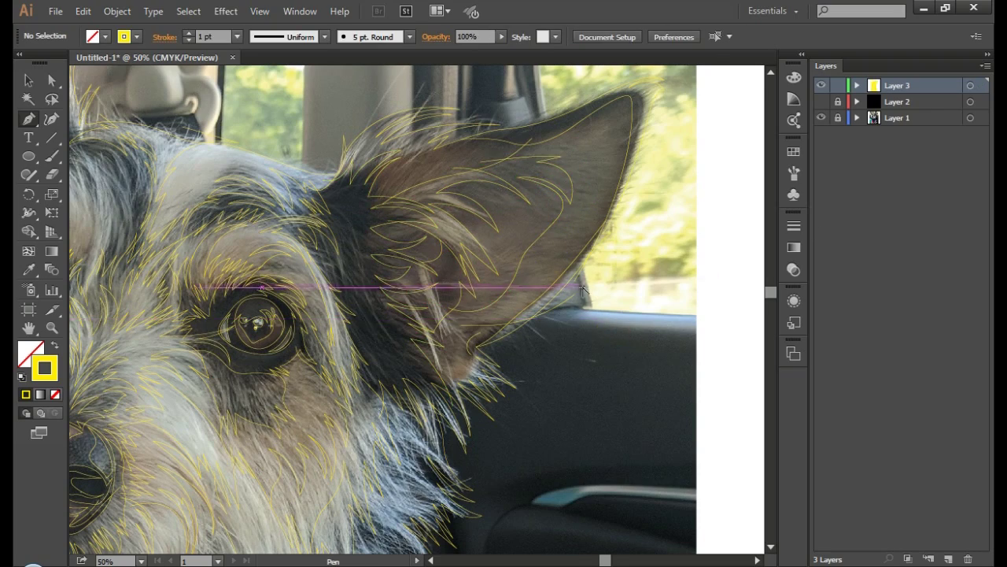
# Step: Briefly switch Layer 2's black background on and off to preview the tracing against it
pyautogui.scroll(-3, 582, 291)
pyautogui.click(821, 102)
pyautogui.click(821, 102)
pyautogui.scroll(-2, 491, 384)
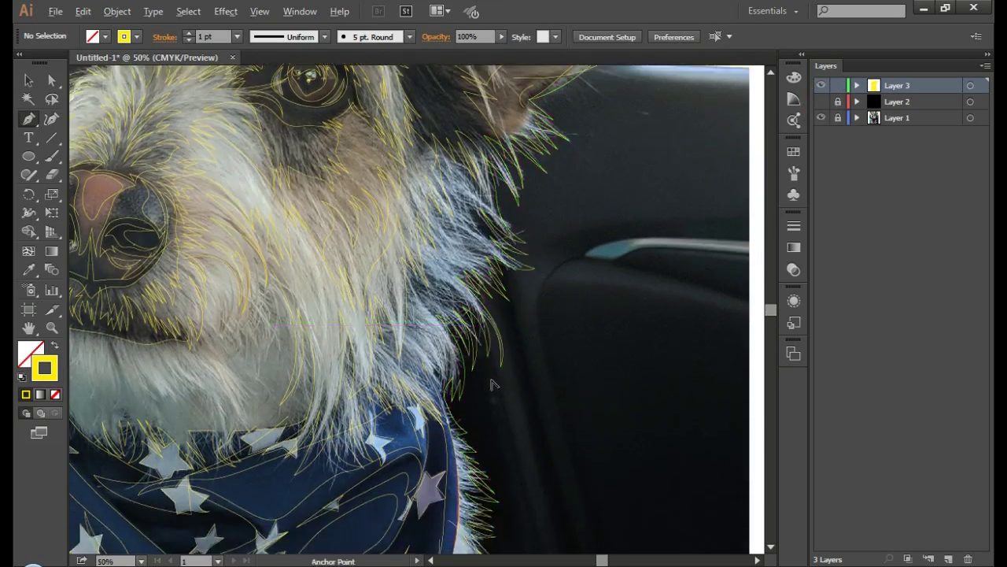
pyautogui.scroll(2, 490, 384)
# Step: Draw one last yellow fur strand along the dog's edge and zoom out
pyautogui.click(310, 153)
pyautogui.keyDown('ctrl'); pyautogui.click(468, 246); pyautogui.keyUp('ctrl')
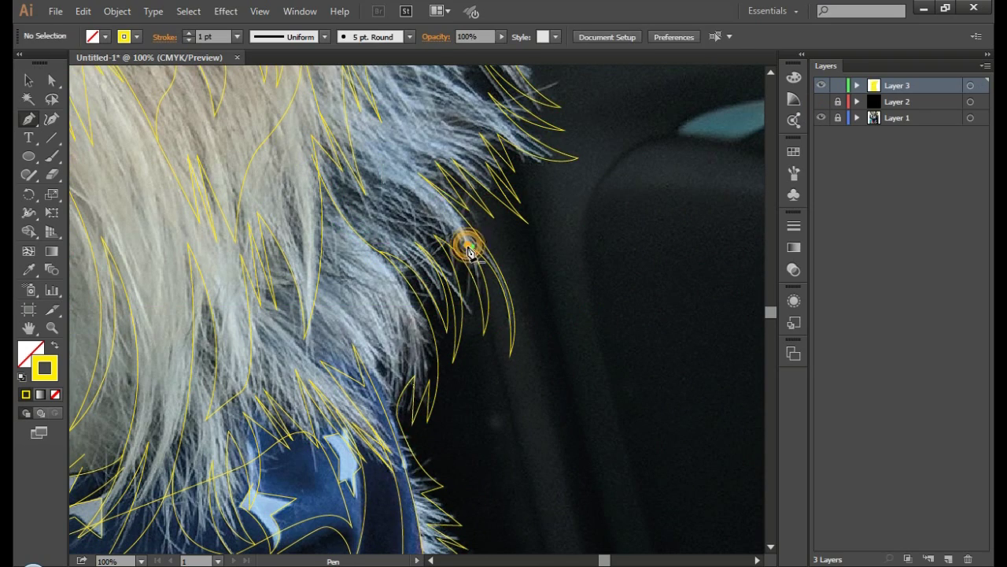
pyautogui.scroll(-1, 598, 240)
pyautogui.scroll(-2, 590, 235)
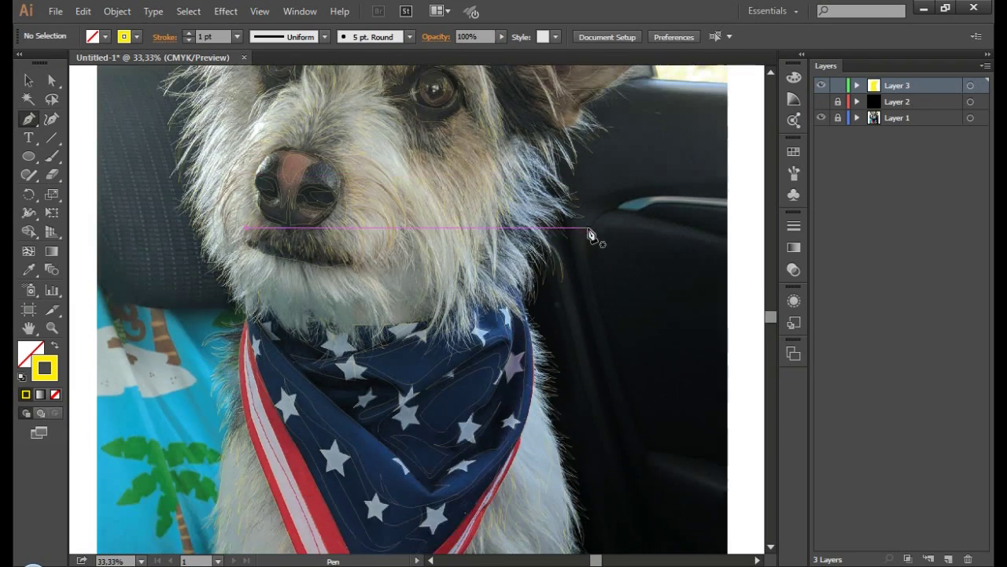
# Step: Turn Layer 2's visibility back on so the whole drawing shows against black
pyautogui.scroll(2, 590, 235)
pyautogui.click(821, 102)
pyautogui.scroll(-1, 740, 178)
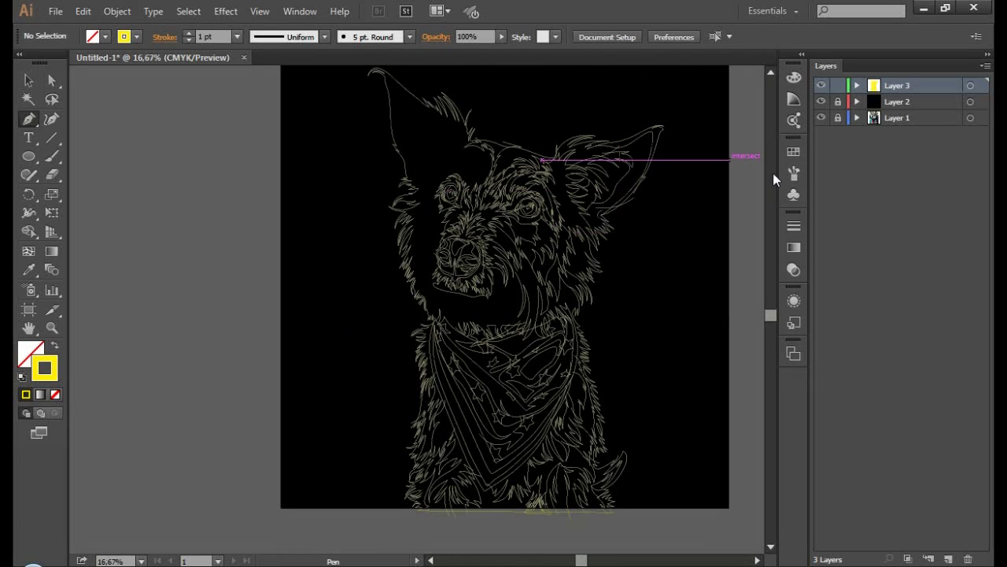
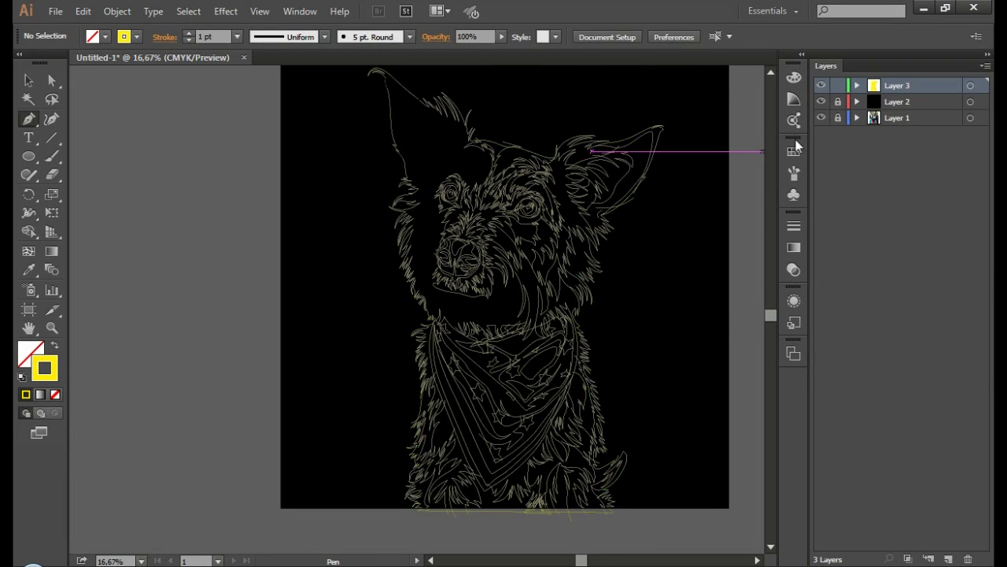
# Step: Hide the black background layer and trace a curved fur strand under the mouth
pyautogui.click(820, 101)
pyautogui.scroll(2, 349, 265)
pyautogui.scroll(3, 473, 281)
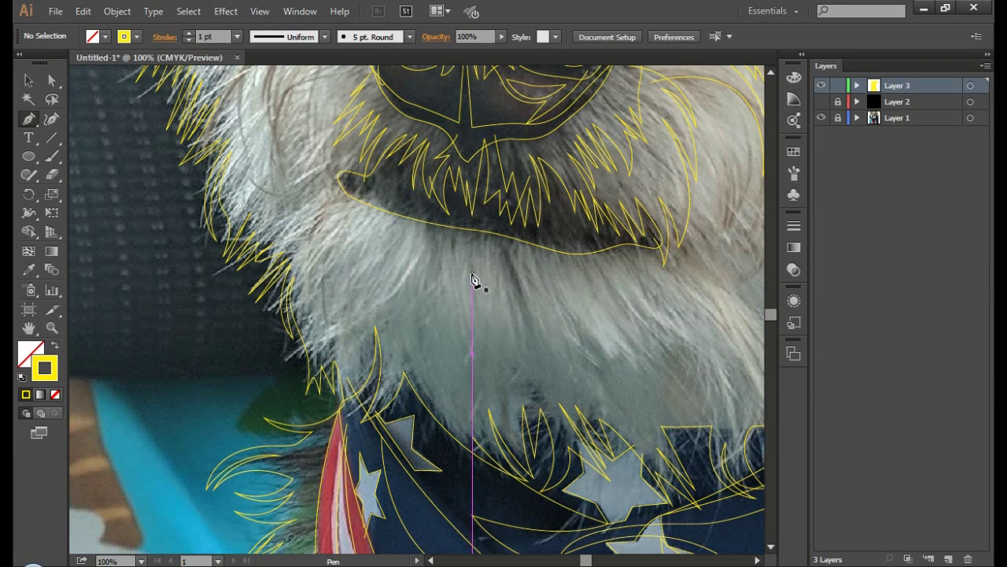
pyautogui.click(422, 215)
pyautogui.moveTo(425, 281); pyautogui.dragTo(441, 260)
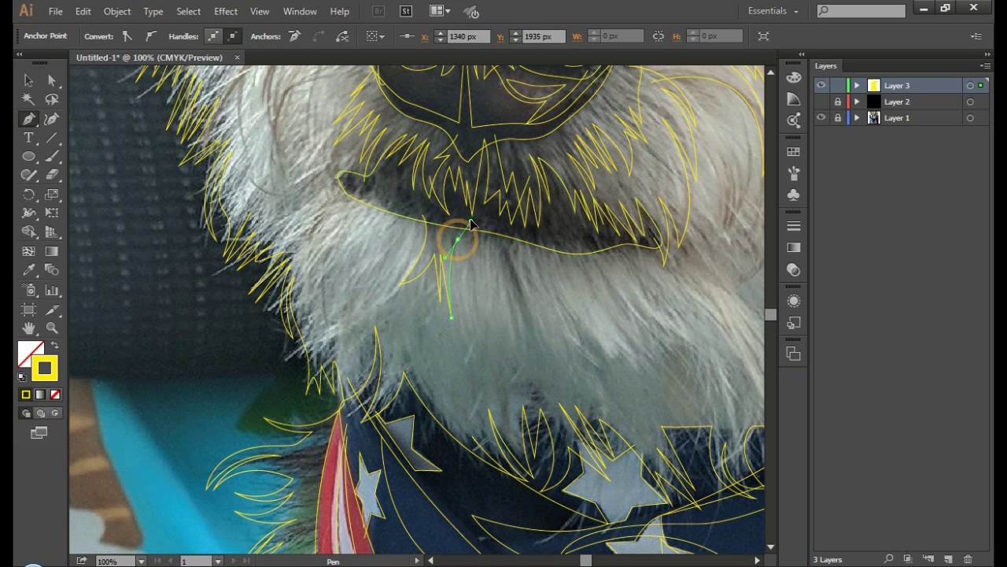
pyautogui.moveTo(518, 226); pyautogui.dragTo(541, 331)
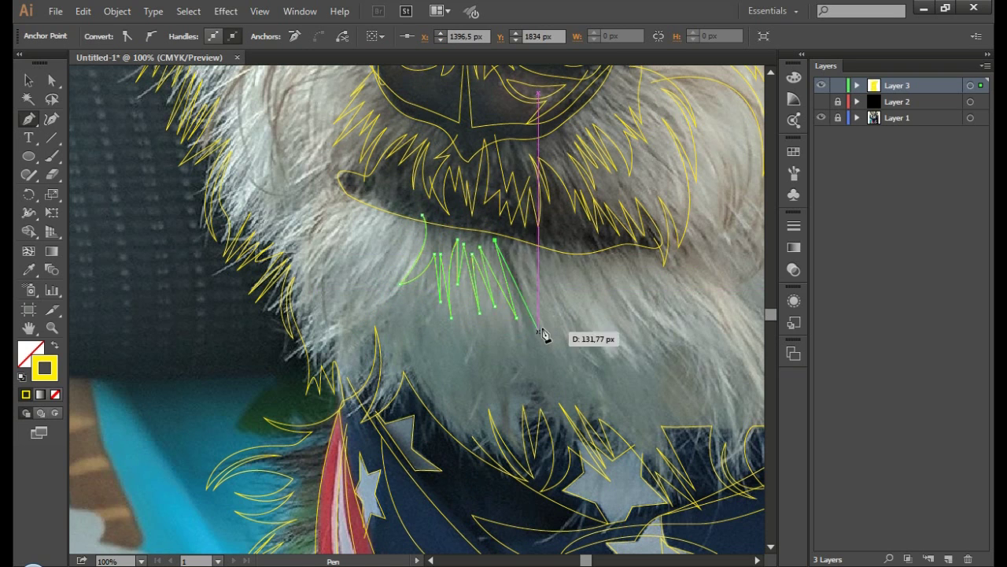
pyautogui.keyDown('ctrl'); pyautogui.click(612, 162); pyautogui.keyUp('ctrl')
# Step: Trace a closed, curved fur shape on the chin
pyautogui.hscroll(3, 529, 198)
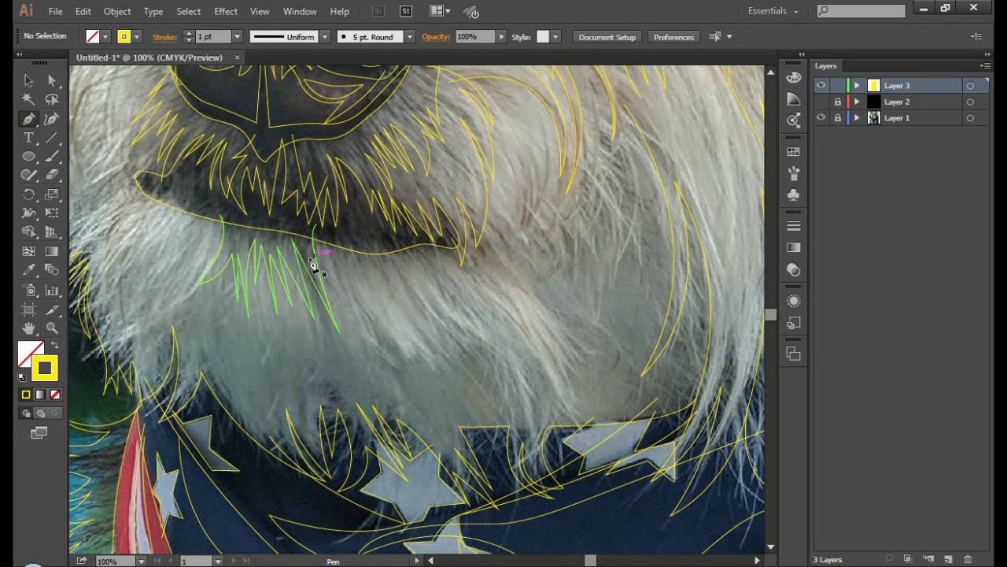
pyautogui.moveTo(388, 339); pyautogui.dragTo(438, 384)
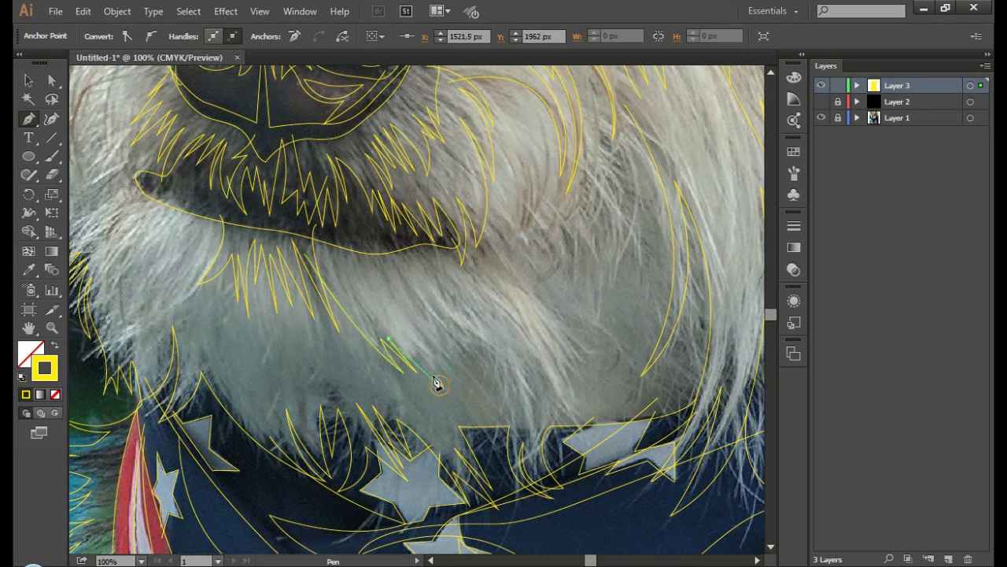
pyautogui.moveTo(525, 410); pyautogui.dragTo(518, 478)
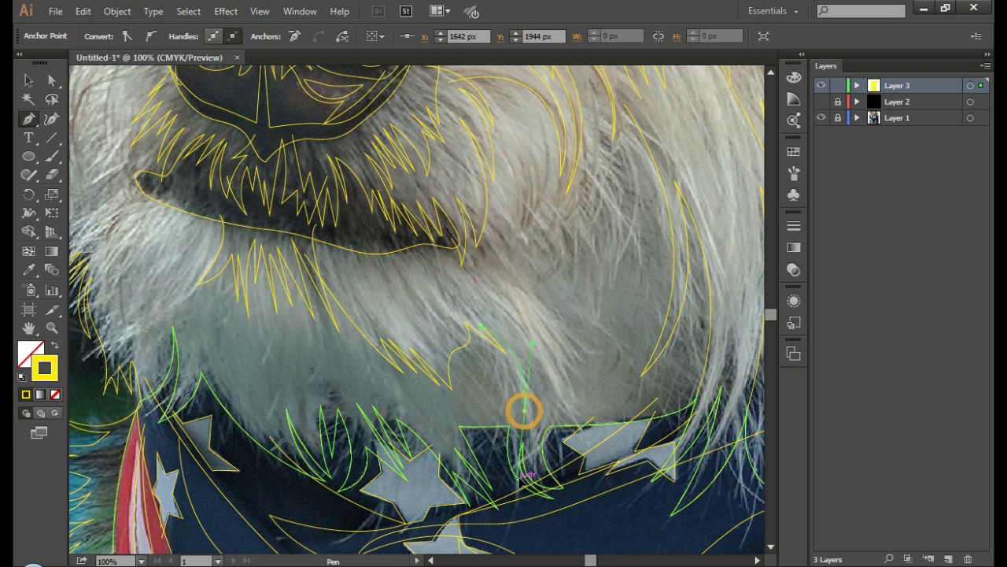
pyautogui.moveTo(564, 402)
pyautogui.mouseDown()
pyautogui.moveTo(572, 356)
pyautogui.moveTo(523, 288)
pyautogui.mouseUp()
pyautogui.click(526, 287)
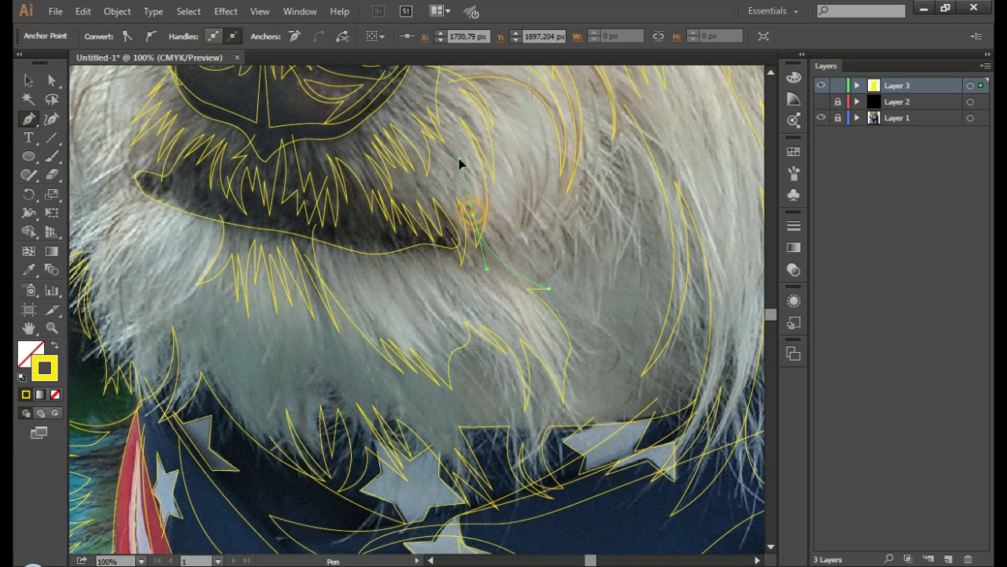
pyautogui.hotkey('ctrl', 'shift', 'a')
# Step: Draw a zigzag fur tuft on the chin with a curved last segment
pyautogui.click(412, 347)
pyautogui.click(437, 331)
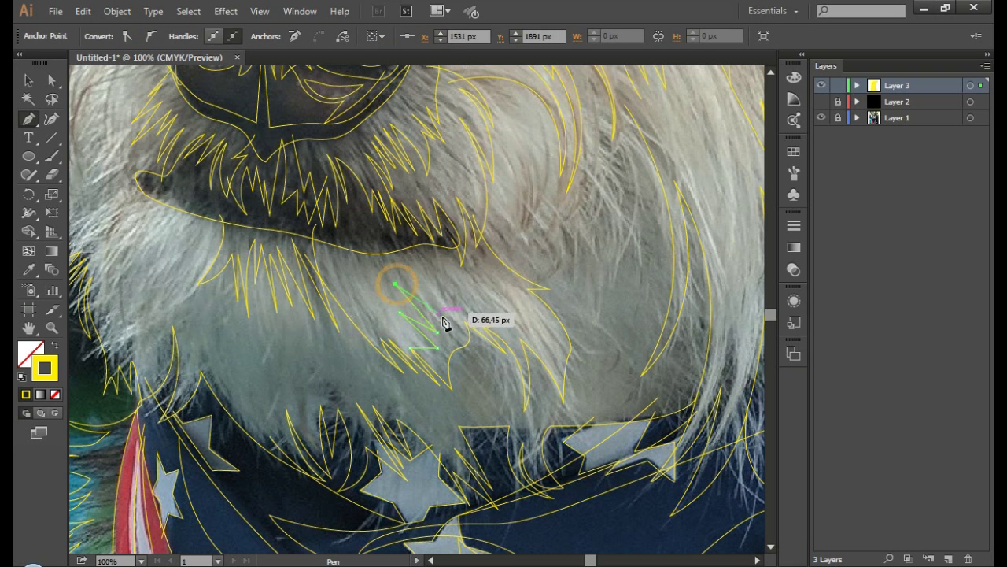
pyautogui.click(400, 313)
pyautogui.click(447, 317)
pyautogui.moveTo(396, 284)
pyautogui.mouseDown()
pyautogui.moveTo(414, 277)
pyautogui.moveTo(521, 342)
pyautogui.mouseUp()
pyautogui.hotkey('ctrl', 'shift', 'a')
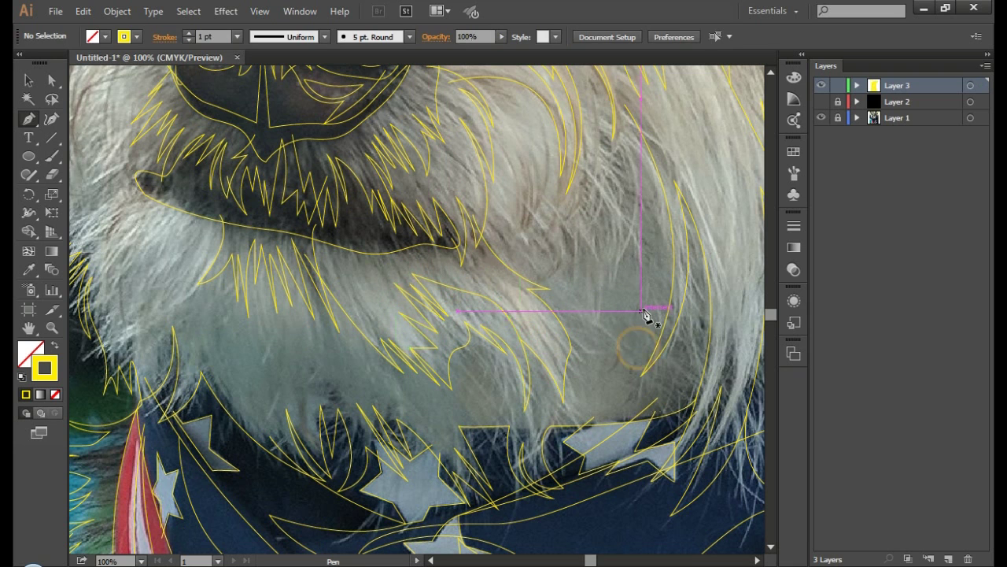
# Step: Add a strand below the mouth and extend an existing fur curve from a corner anchor
pyautogui.hscroll(5, 623, 254)
pyautogui.scroll(1, 578, 274)
pyautogui.click(341, 316)
pyautogui.moveTo(369, 275); pyautogui.dragTo(407, 259)
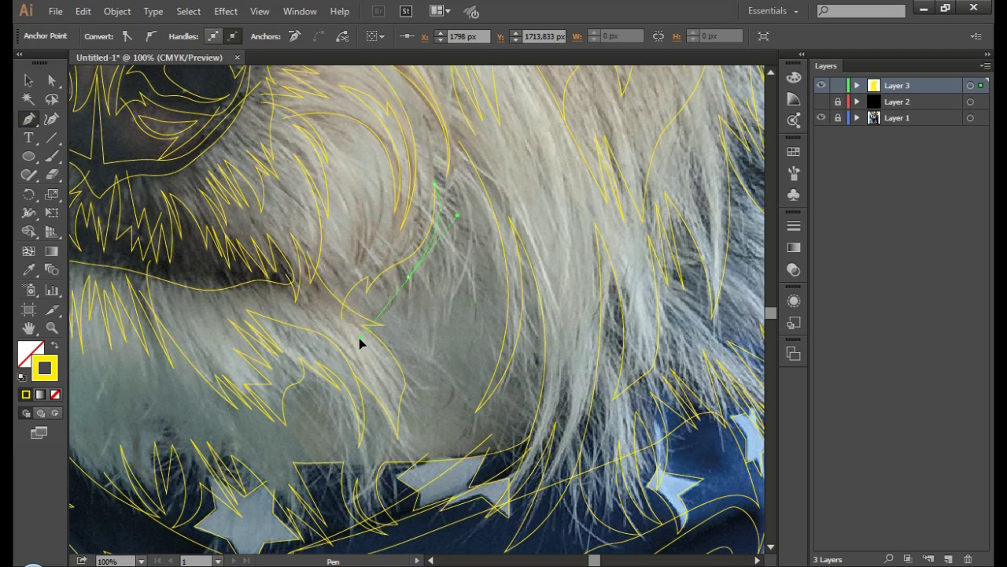
pyautogui.scroll(3, 473, 213)
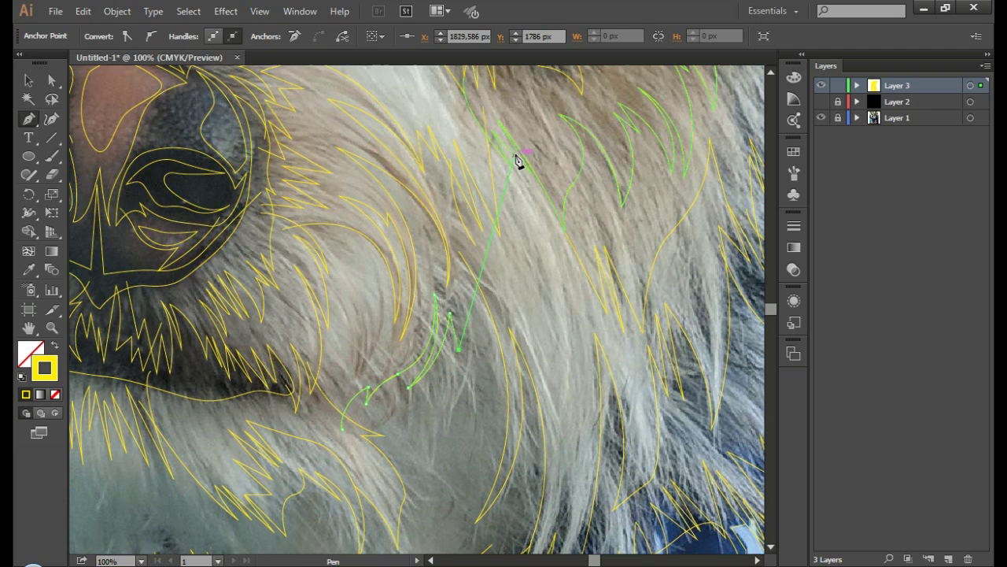
pyautogui.scroll(1, 517, 162)
pyautogui.click(462, 272)
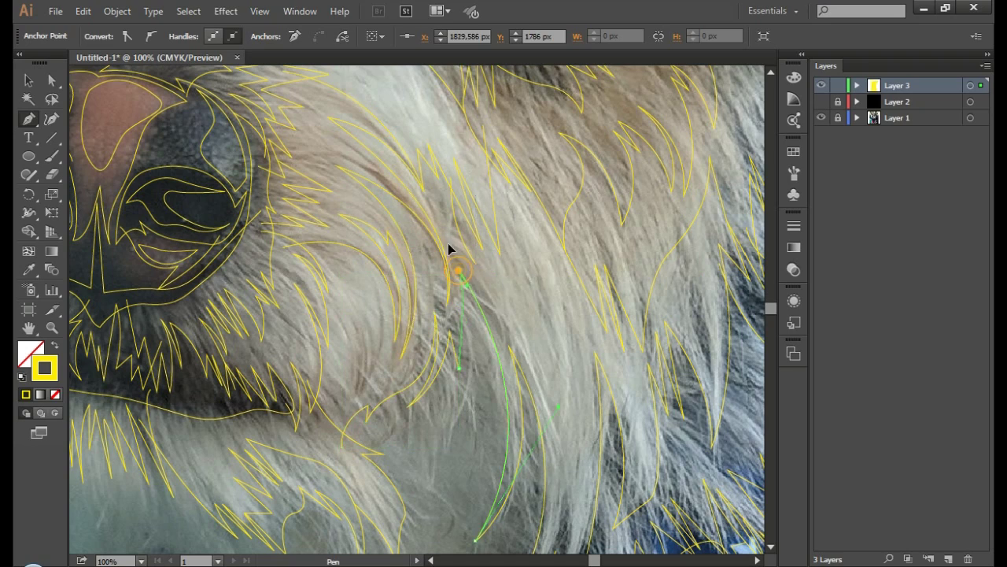
pyautogui.keyDown('ctrl'); pyautogui.click(453, 275); pyautogui.keyUp('ctrl')
pyautogui.keyDown('ctrl'); pyautogui.click(462, 277); pyautogui.keyUp('ctrl')
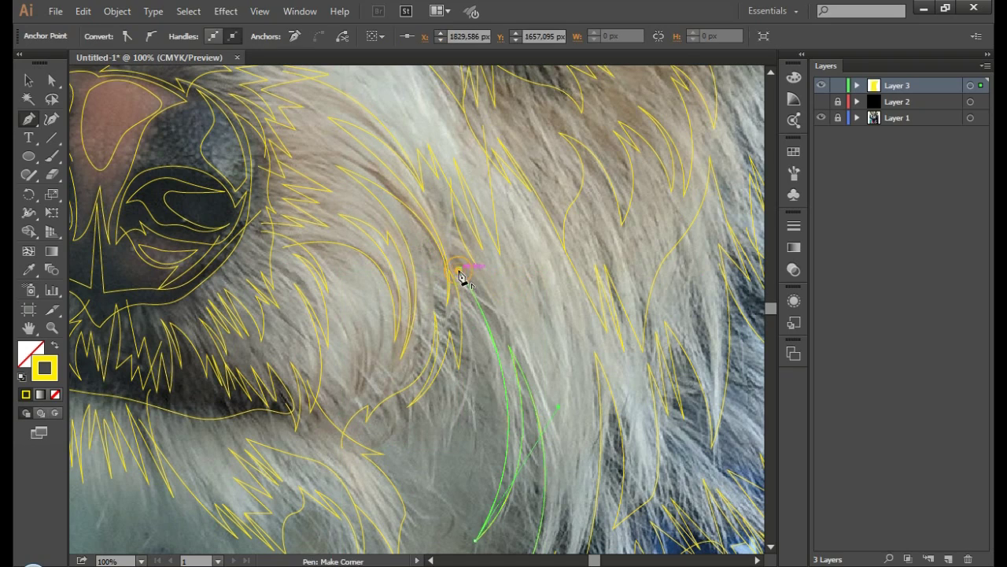
pyautogui.hotkey('ctrl', 'shift', 'a')
# Step: Trace another curved fur tuft running rightward along the chin
pyautogui.scroll(-5, 558, 225)
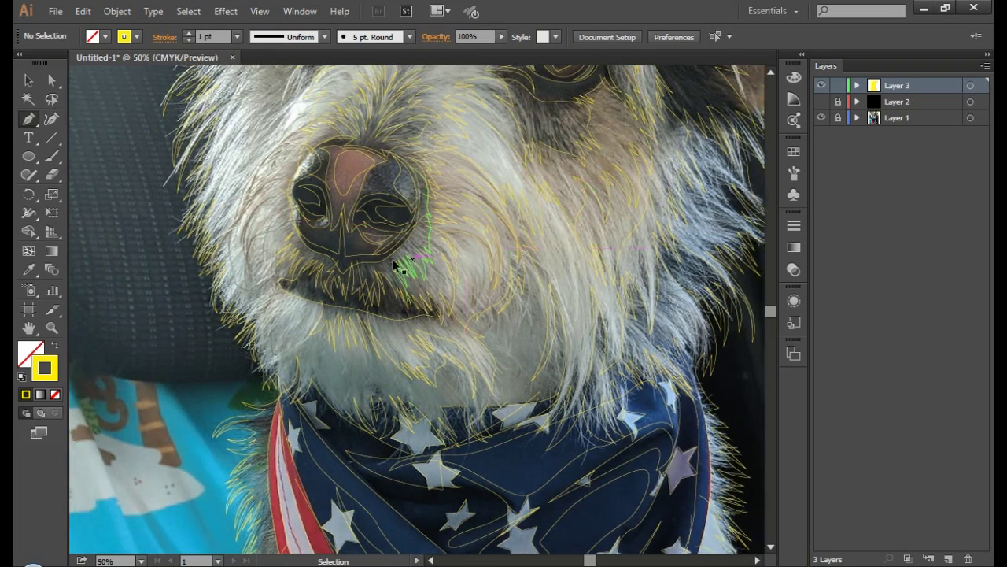
pyautogui.hscroll(-2, 405, 270)
pyautogui.scroll(4, 576, 300)
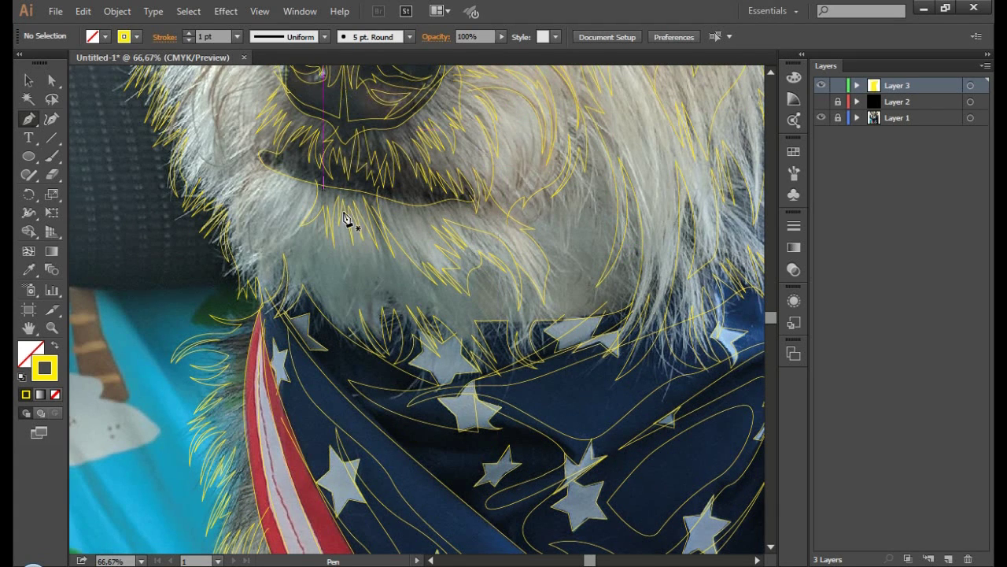
pyautogui.click(276, 245)
pyautogui.moveTo(319, 245); pyautogui.dragTo(347, 285)
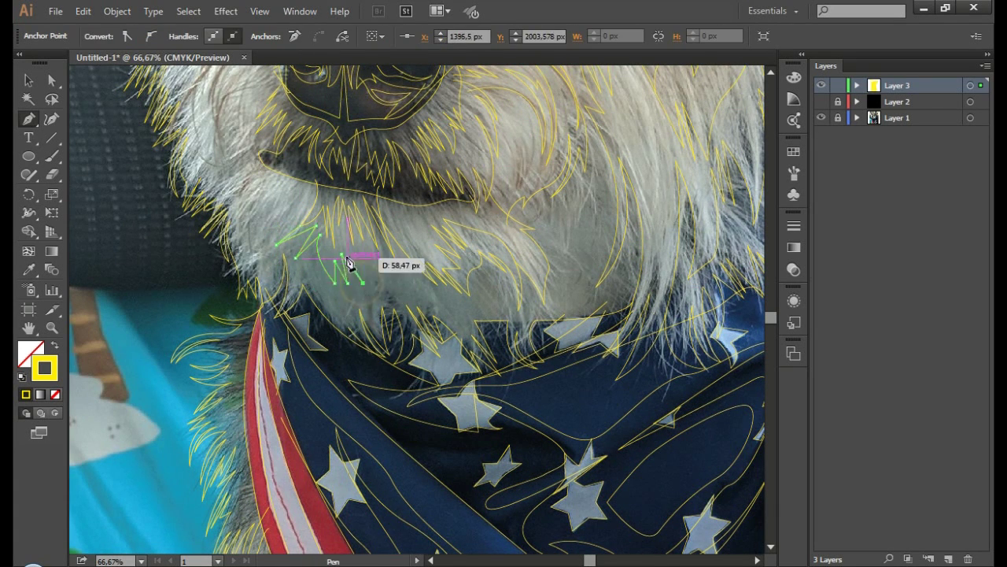
pyautogui.moveTo(388, 272); pyautogui.dragTo(426, 296)
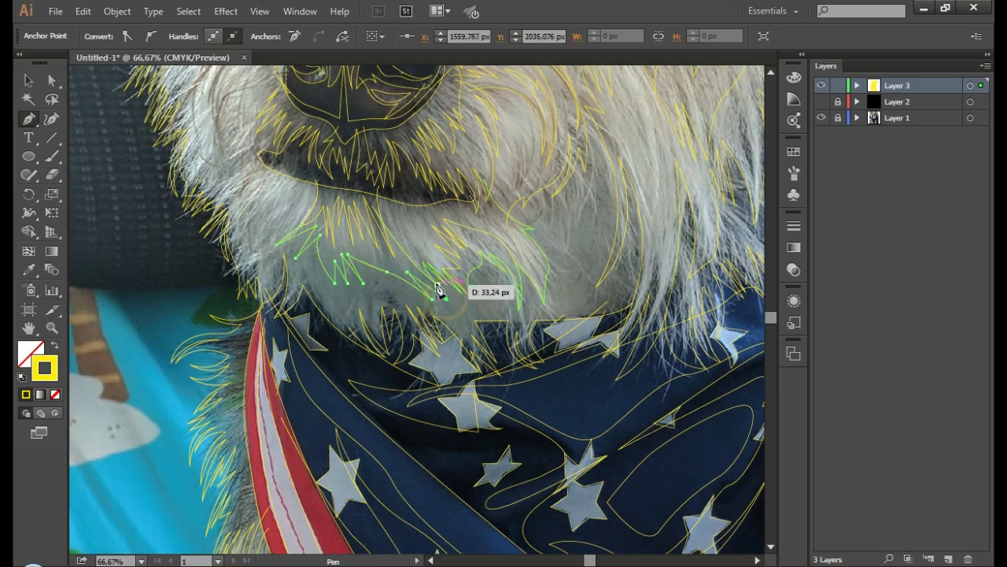
pyautogui.hotkey('ctrl', 'shift', 'a')
pyautogui.scroll(5, 431, 70)
# Step: Trace a short curved fur strand on the forehead
pyautogui.hscroll(-2, 432, 69)
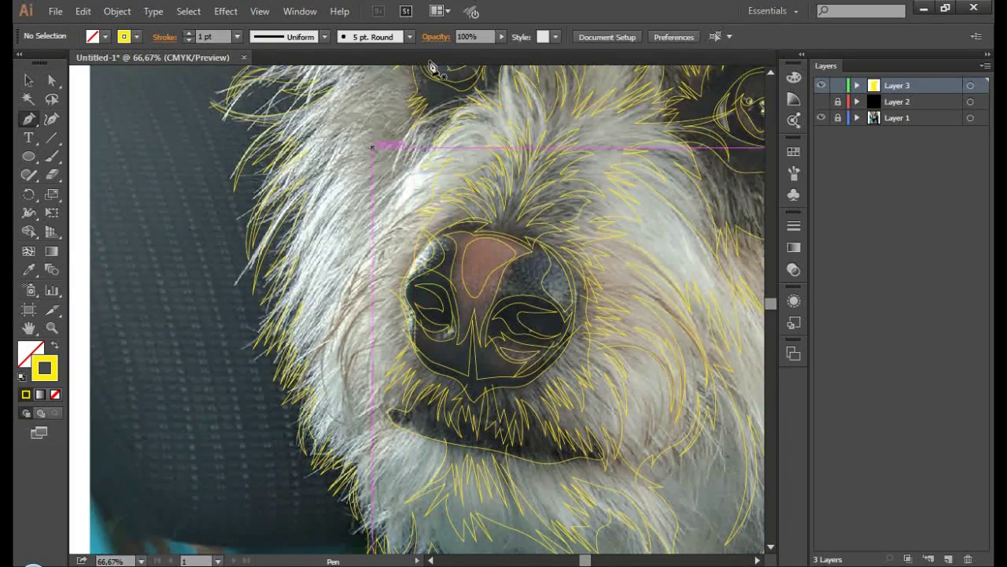
pyautogui.scroll(4, 511, 204)
pyautogui.scroll(1, 508, 209)
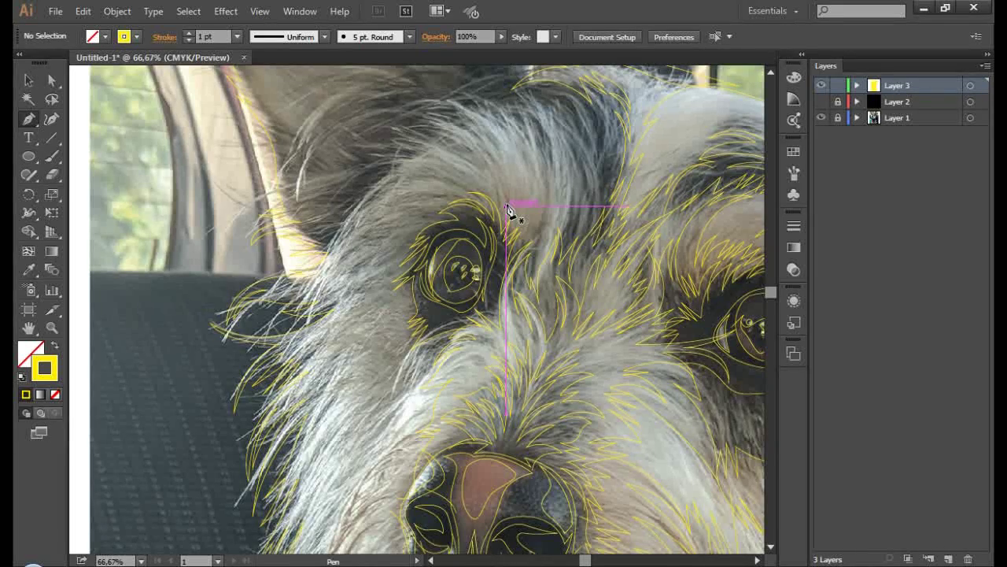
pyautogui.scroll(1, 508, 209)
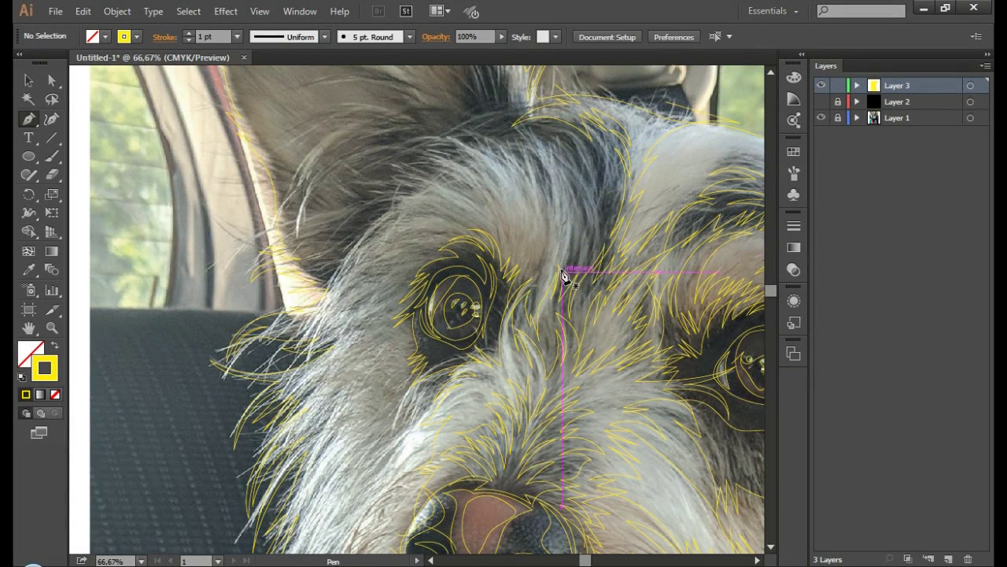
pyautogui.moveTo(575, 191); pyautogui.dragTo(586, 203)
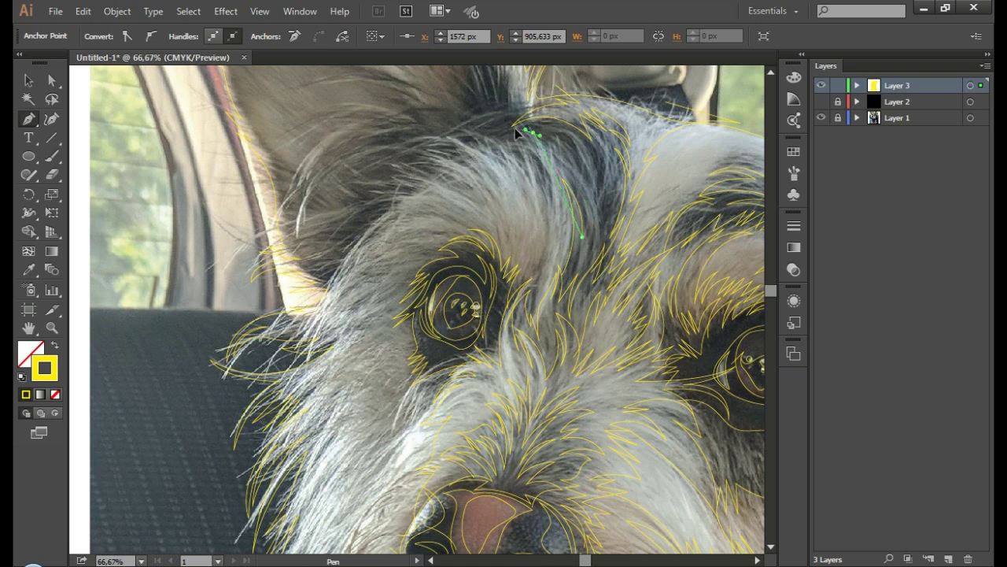
pyautogui.moveTo(546, 124)
pyautogui.mouseDown()
pyautogui.moveTo(553, 135)
pyautogui.moveTo(595, 140)
pyautogui.mouseUp()
pyautogui.keyDown('ctrl'); pyautogui.click(512, 206); pyautogui.keyUp('ctrl')
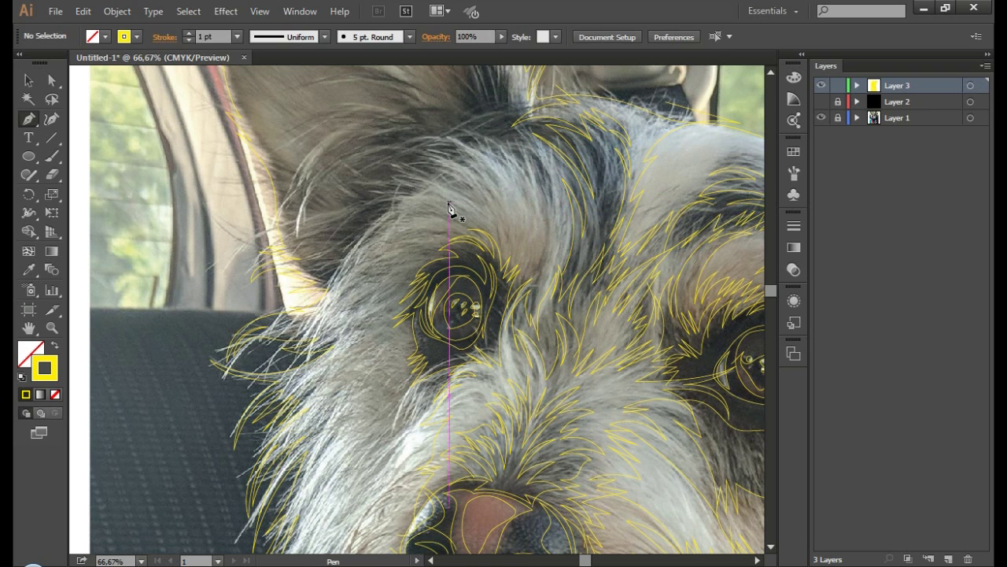
# Step: Draw a multi-point fur strand curving up from above the left eye
pyautogui.click(529, 282)
pyautogui.moveTo(497, 142); pyautogui.dragTo(534, 187)
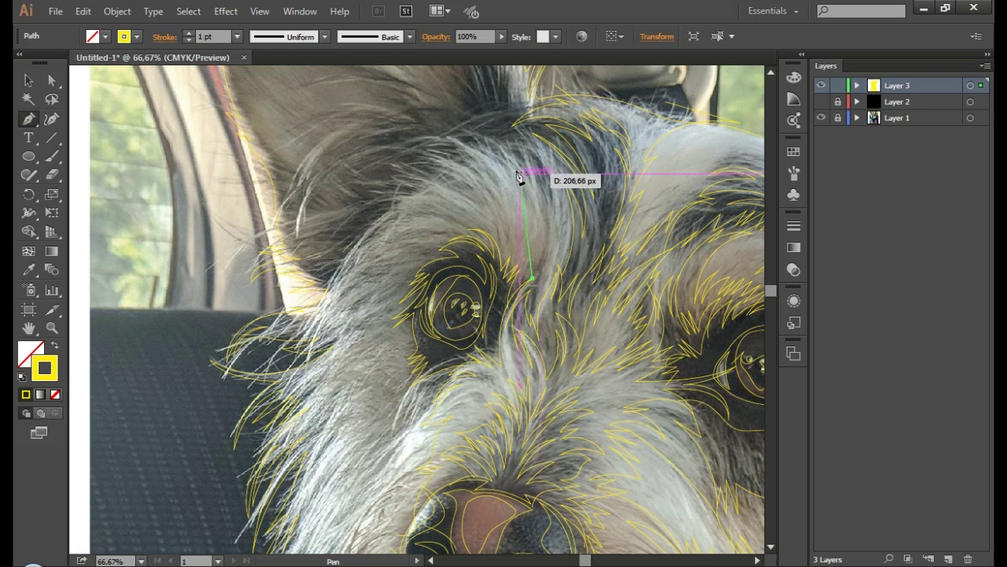
pyautogui.click(529, 221)
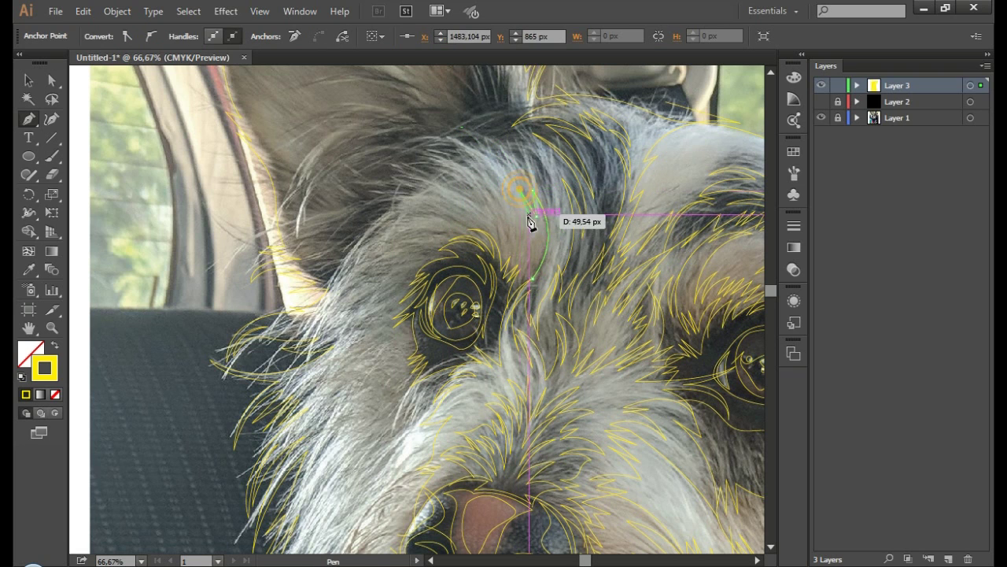
pyautogui.moveTo(448, 150)
pyautogui.mouseDown()
pyautogui.moveTo(393, 149)
pyautogui.moveTo(417, 154)
pyautogui.mouseUp()
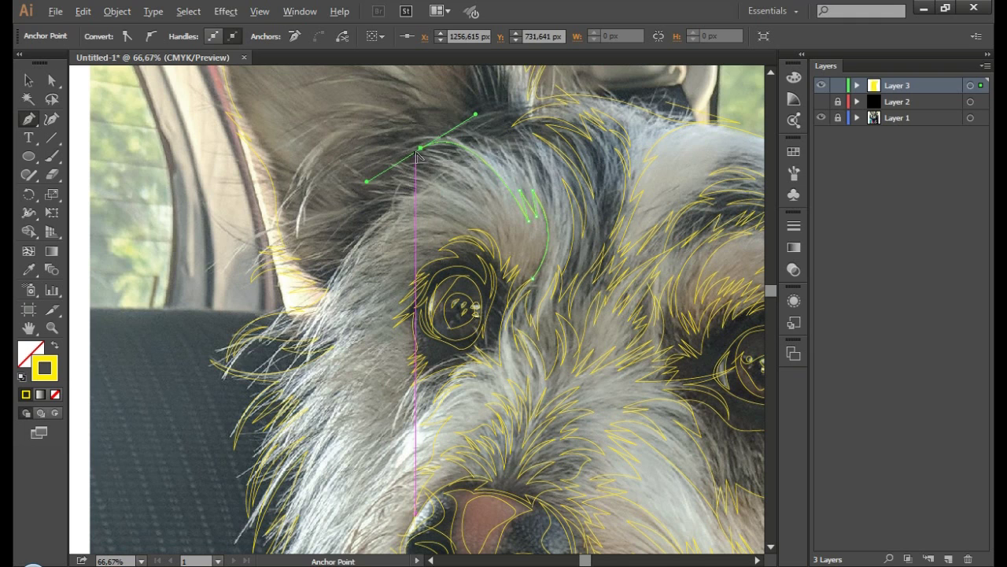
pyautogui.click(522, 164)
pyautogui.click(532, 132)
pyautogui.click(613, 211)
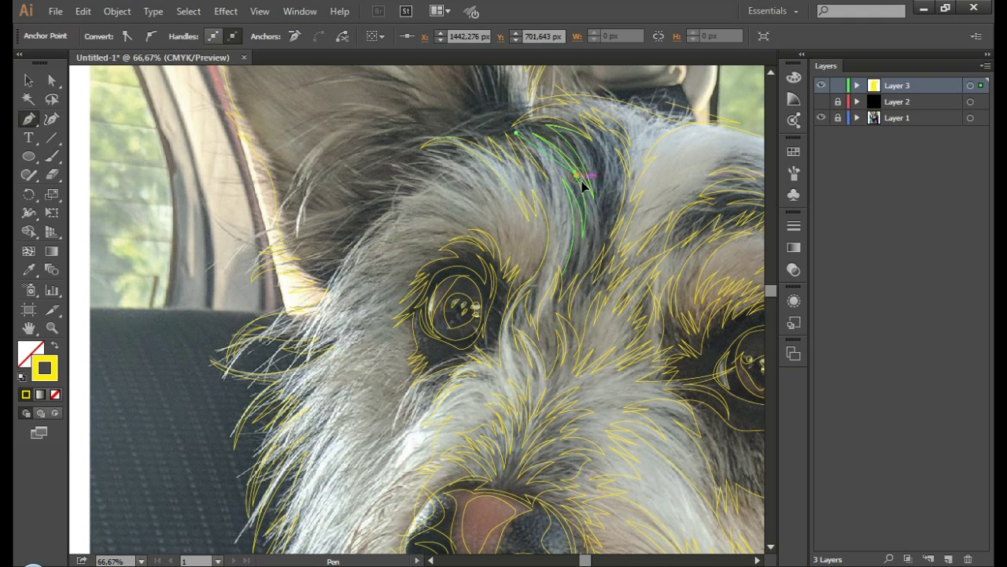
pyautogui.keyDown('ctrl'); pyautogui.click(480, 209); pyautogui.keyUp('ctrl')
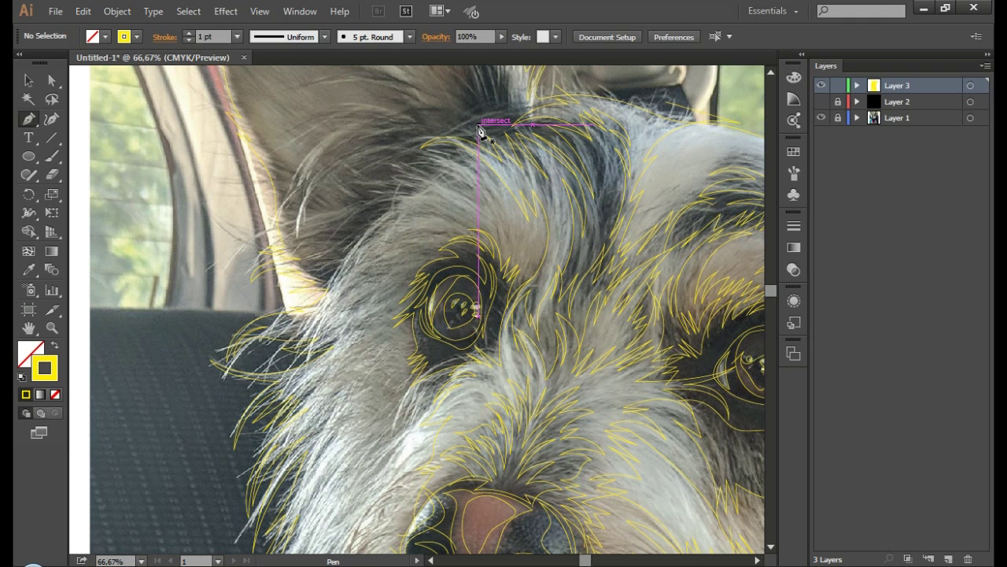
# Step: Trace a forehead strand that bends down toward the left eye
pyautogui.click(462, 144)
pyautogui.click(489, 163)
pyautogui.click(504, 214)
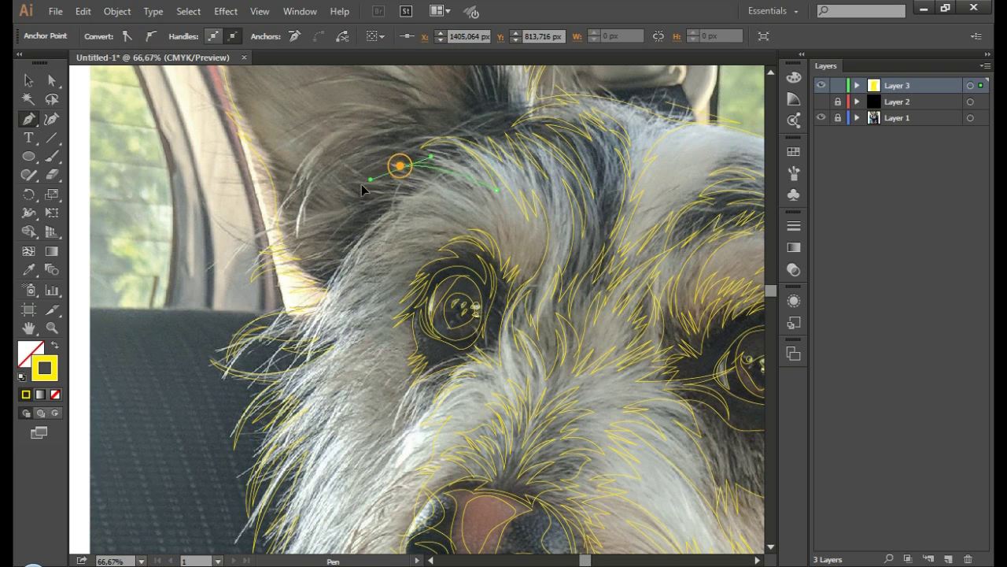
pyautogui.moveTo(487, 211)
pyautogui.mouseDown()
pyautogui.moveTo(426, 194)
pyautogui.moveTo(392, 252)
pyautogui.mouseUp()
pyautogui.click(475, 218)
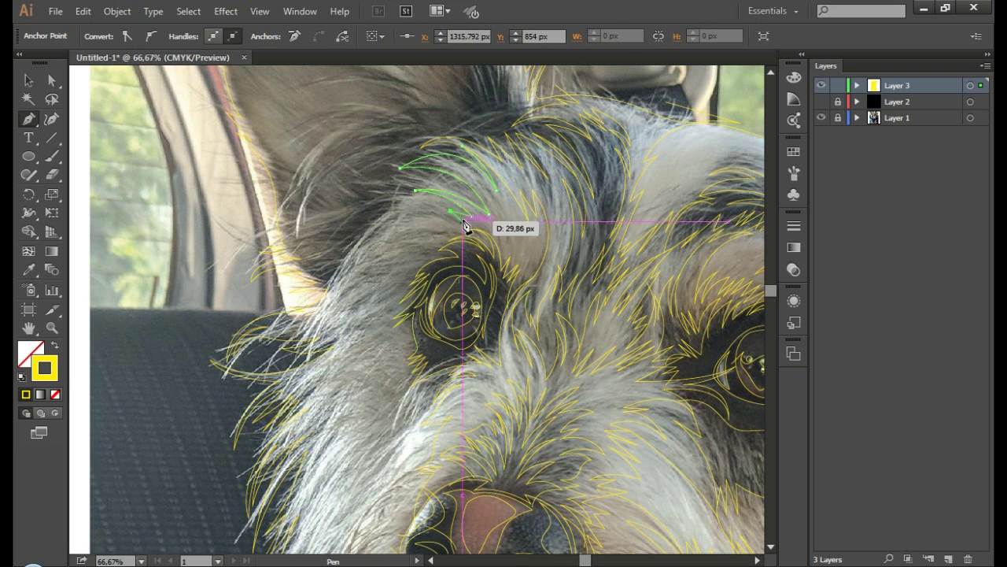
pyautogui.click(398, 250)
pyautogui.keyDown('ctrl'); pyautogui.click(439, 228); pyautogui.keyUp('ctrl')
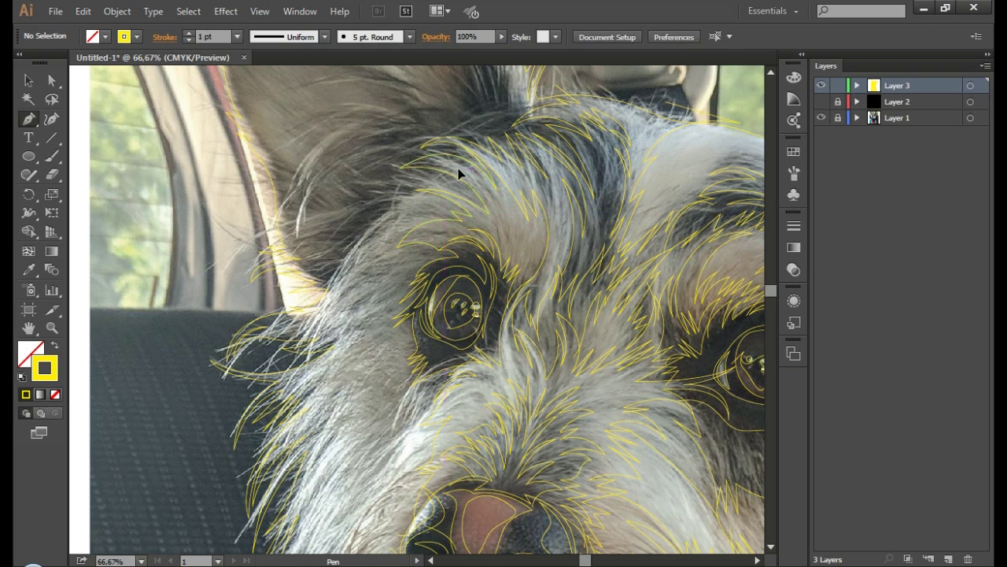
# Step: Trace a curved fur strand from beside the left eye down the hair
pyautogui.moveTo(458, 173); pyautogui.dragTo(421, 151)
pyautogui.moveTo(366, 214)
pyautogui.mouseDown()
pyautogui.moveTo(415, 209)
pyautogui.moveTo(405, 198)
pyautogui.mouseUp()
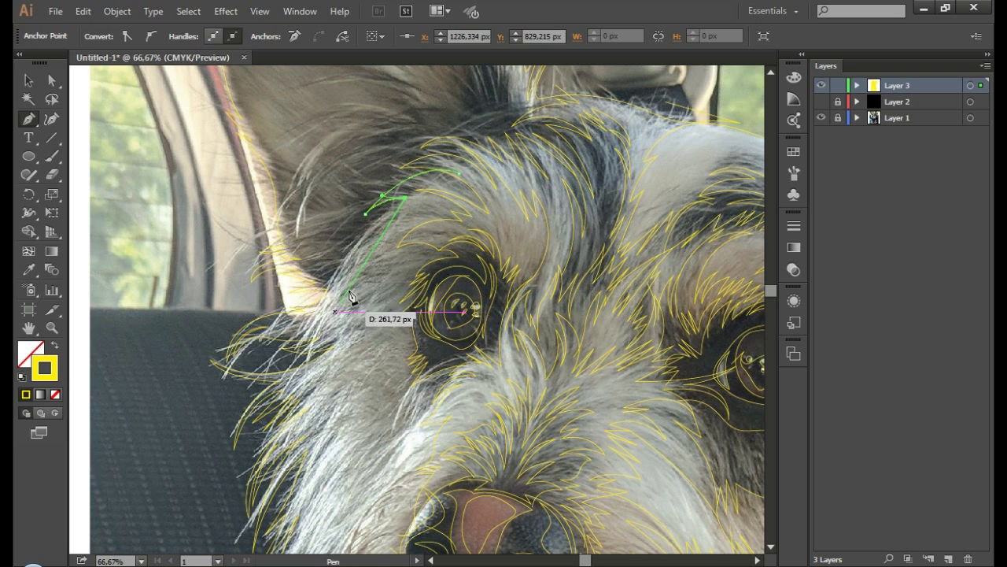
pyautogui.moveTo(334, 314)
pyautogui.mouseDown()
pyautogui.moveTo(393, 283)
pyautogui.moveTo(347, 321)
pyautogui.moveTo(372, 316)
pyautogui.mouseUp()
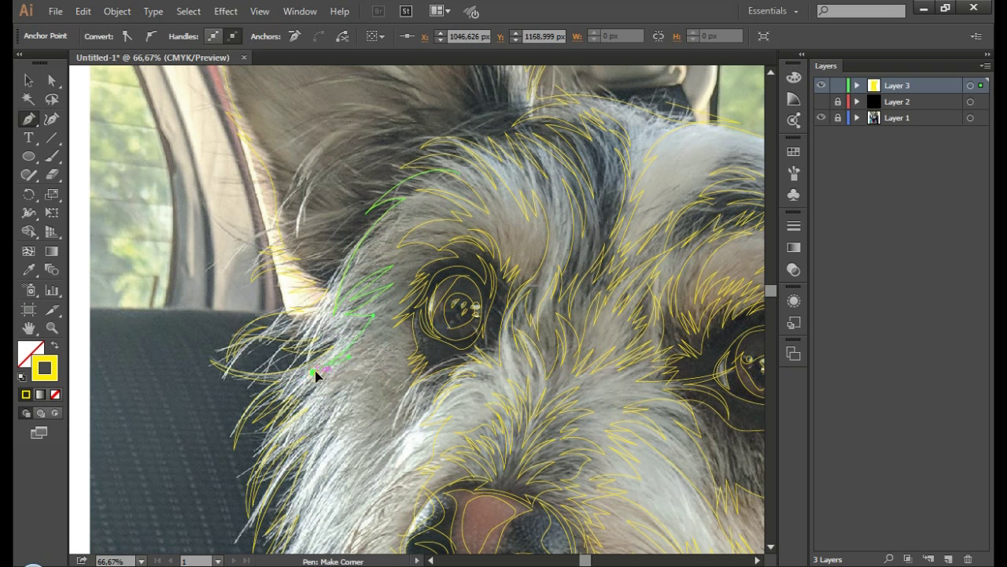
pyautogui.click(405, 306)
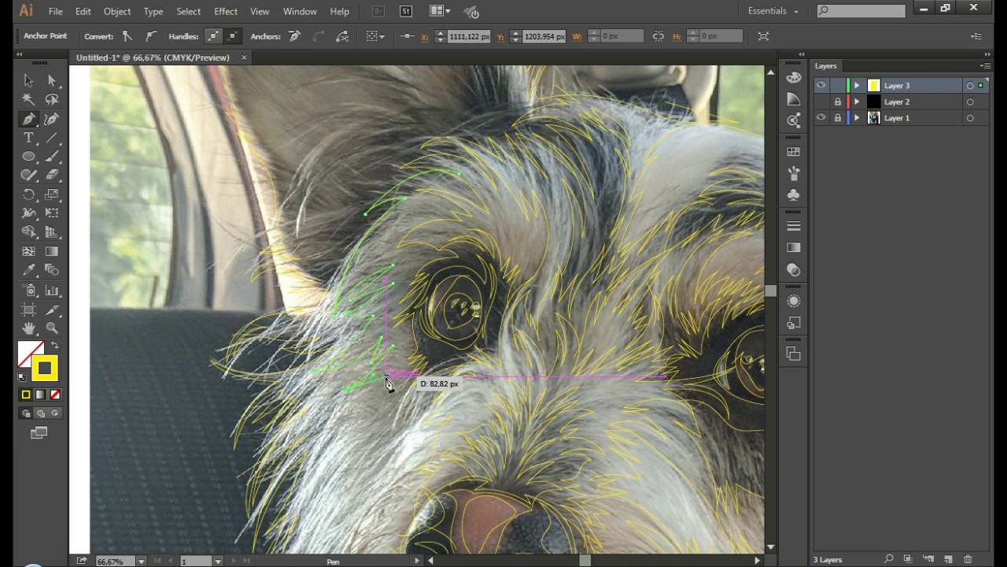
pyautogui.keyDown('ctrl'); pyautogui.click(367, 417); pyautogui.keyUp('ctrl')
# Step: Draw a strand curving upward through the lower cheek fur
pyautogui.scroll(-3, 349, 360)
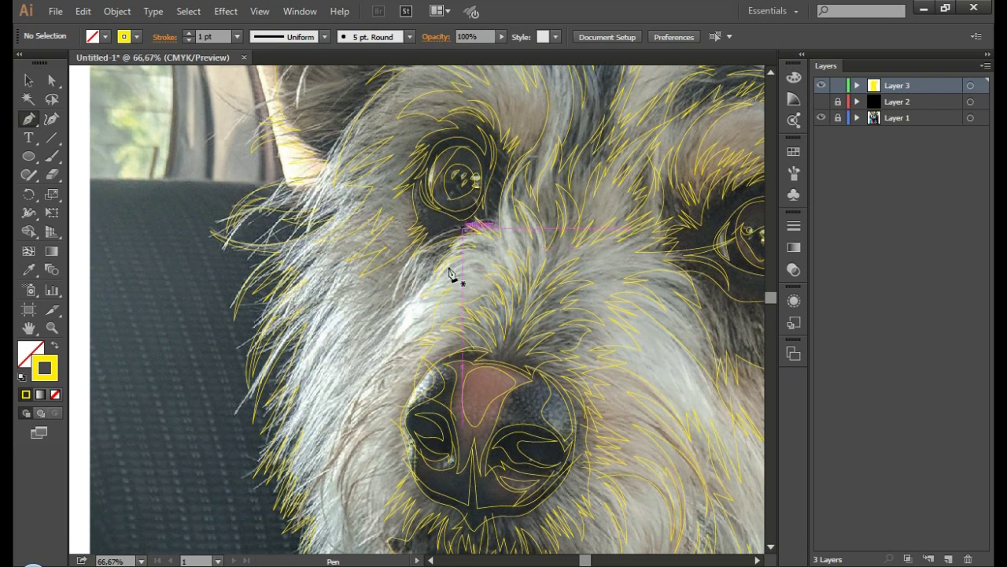
pyautogui.click(326, 450)
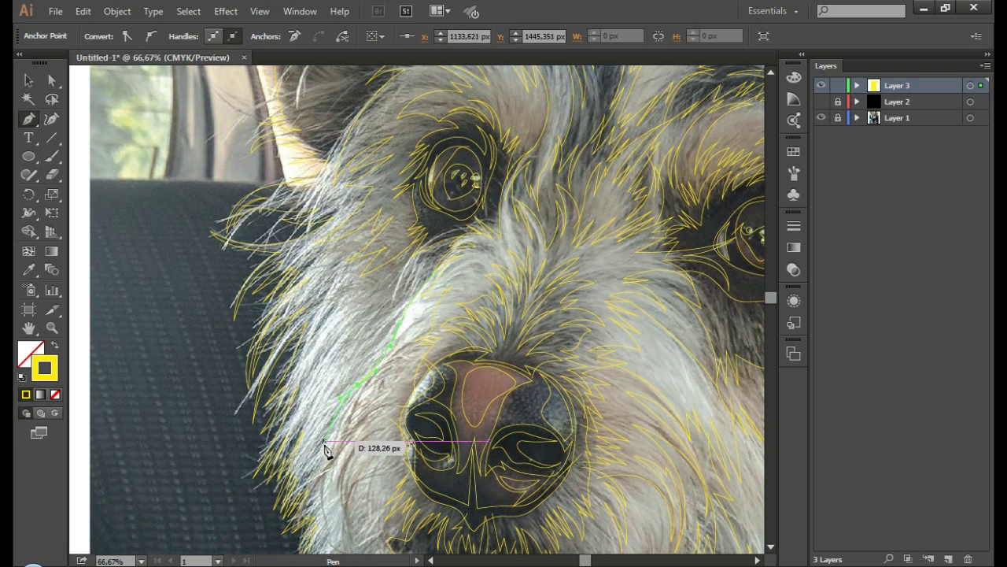
pyautogui.click(354, 376)
pyautogui.moveTo(394, 312); pyautogui.dragTo(360, 350)
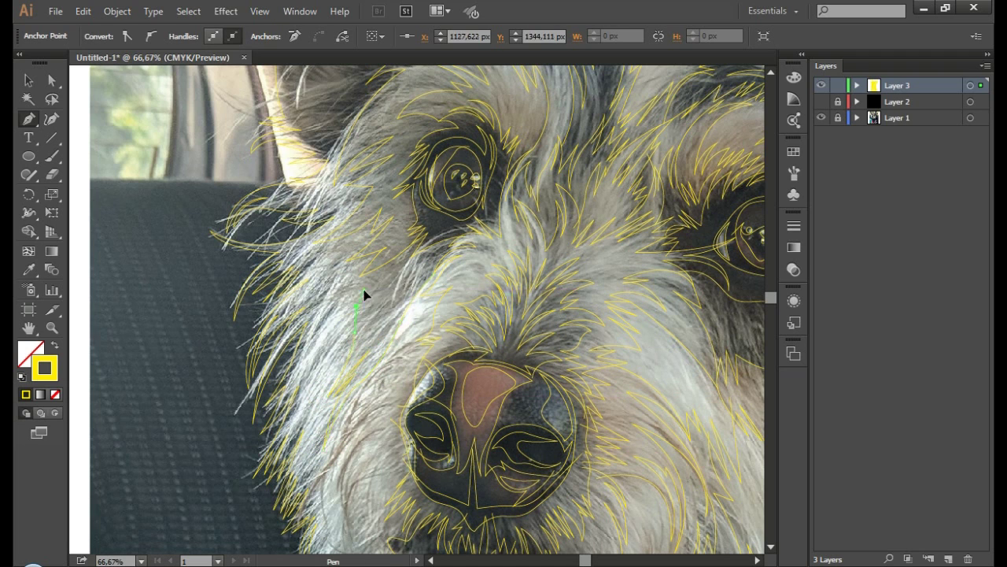
pyautogui.moveTo(337, 260); pyautogui.dragTo(315, 248)
pyautogui.hotkey('ctrl', 'shift', 'a')
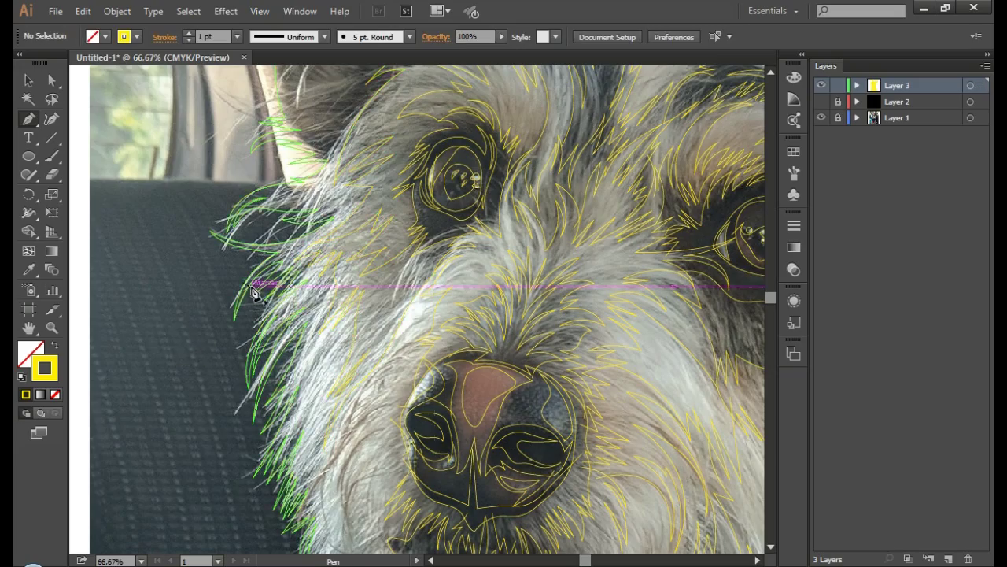
pyautogui.scroll(-3, 340, 373)
# Step: Preview the traced lines on the black layer, then hide it and zoom into the muzzle
pyautogui.click(822, 102)
pyautogui.scroll(4, 412, 191)
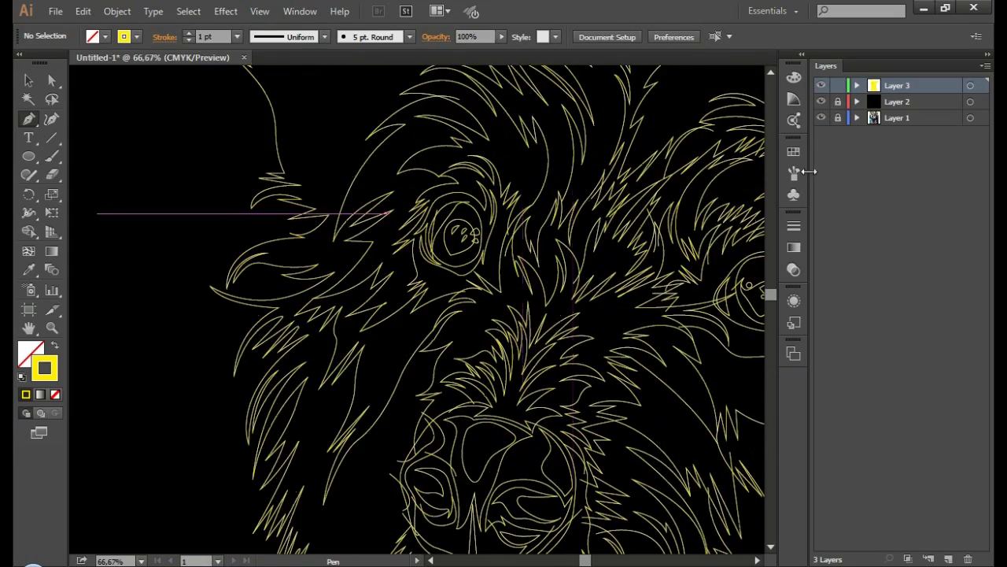
pyautogui.scroll(-3, 466, 352)
pyautogui.click(822, 101)
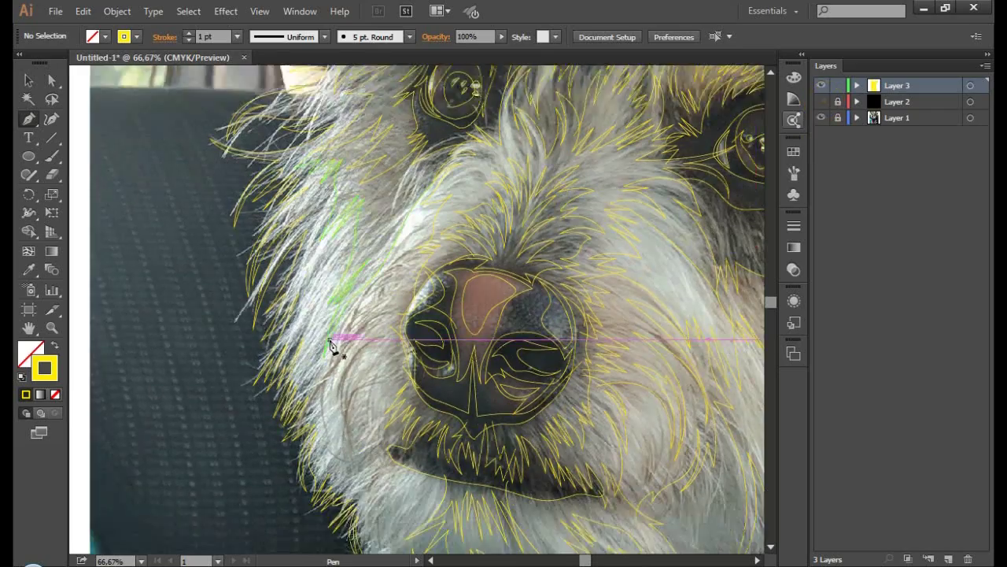
pyautogui.hotkey('ctrl', '+')
# Step: Trace two curved fur strands beside the muzzle
pyautogui.moveTo(375, 315); pyautogui.dragTo(376, 349)
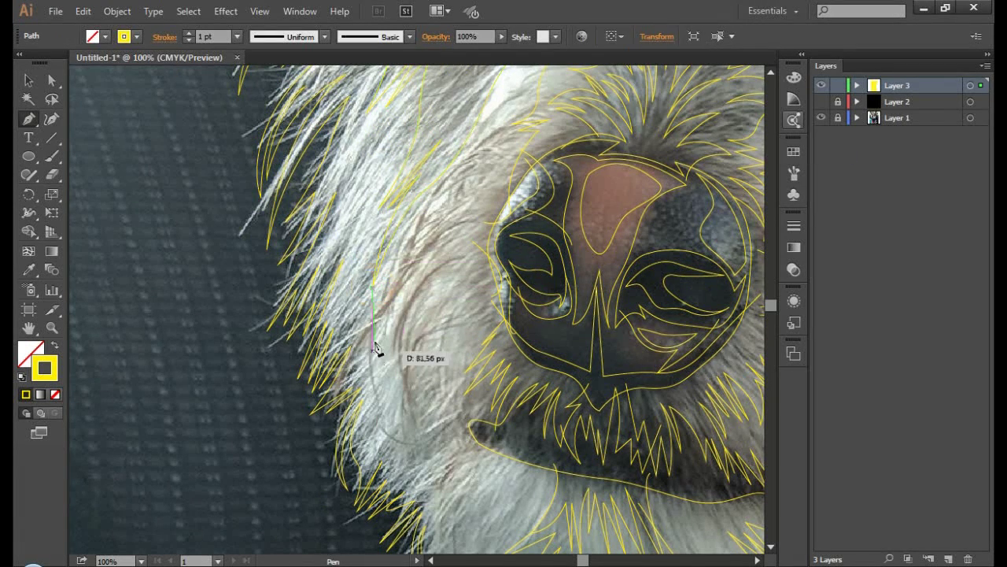
pyautogui.moveTo(421, 480); pyautogui.dragTo(421, 478)
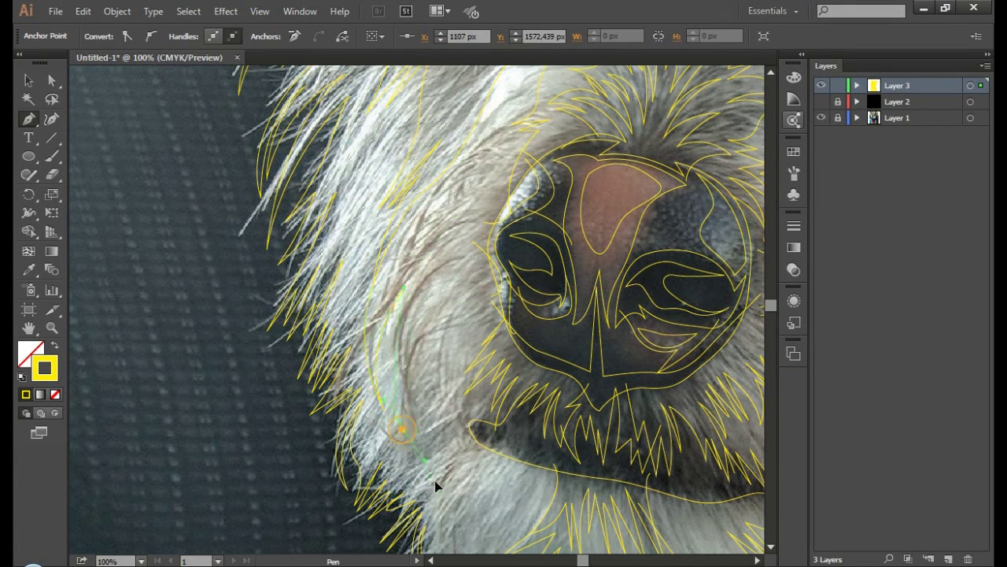
pyautogui.click(398, 380)
pyautogui.moveTo(438, 455); pyautogui.dragTo(479, 427)
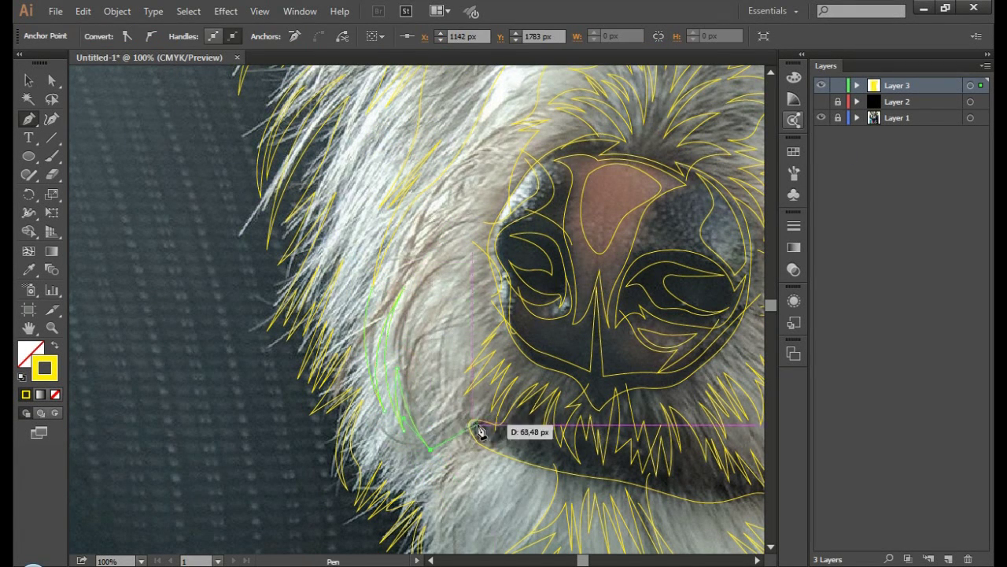
pyautogui.keyDown('ctrl'); pyautogui.click(484, 327); pyautogui.keyUp('ctrl')
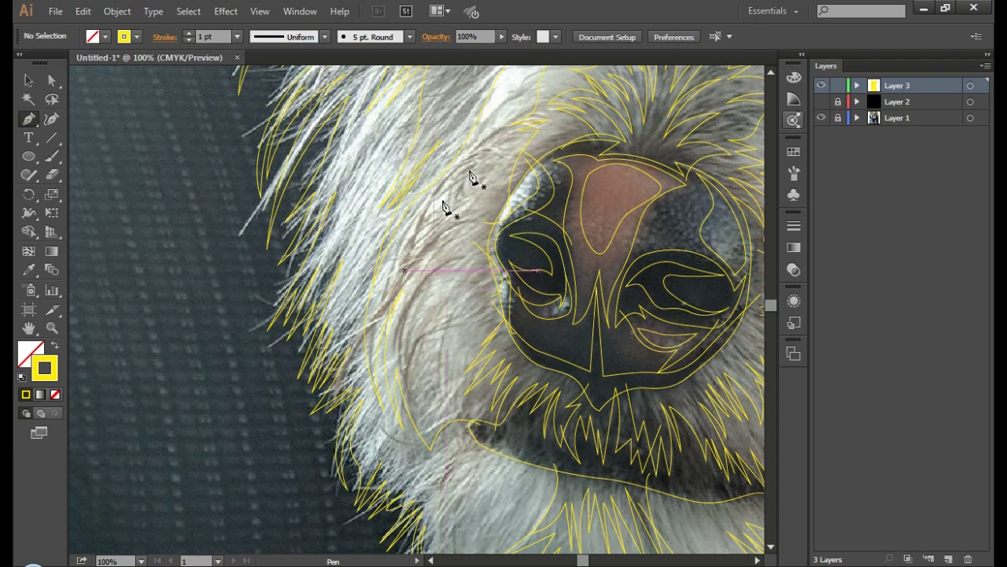
pyautogui.moveTo(445, 330); pyautogui.dragTo(447, 336)
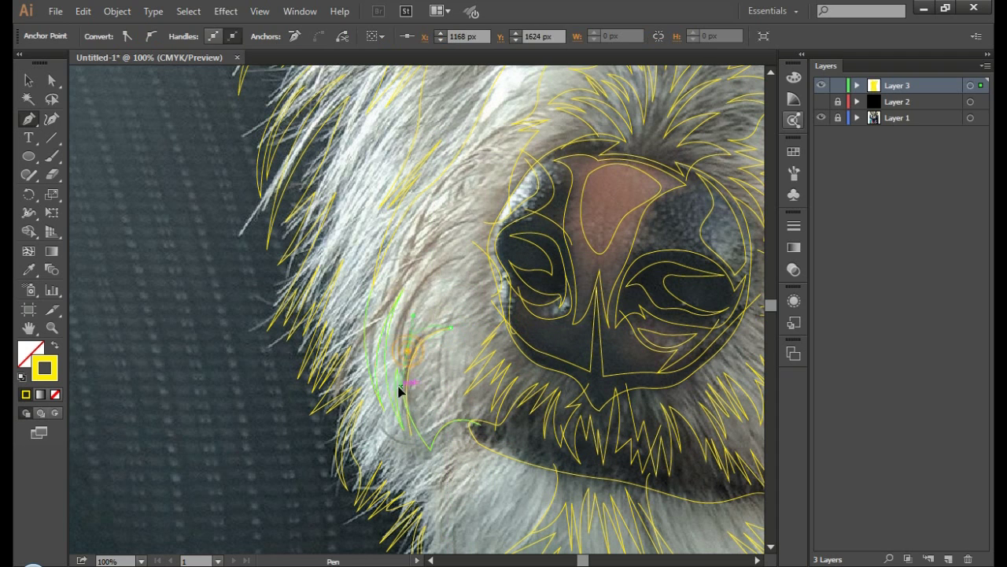
pyautogui.moveTo(393, 375); pyautogui.dragTo(399, 376)
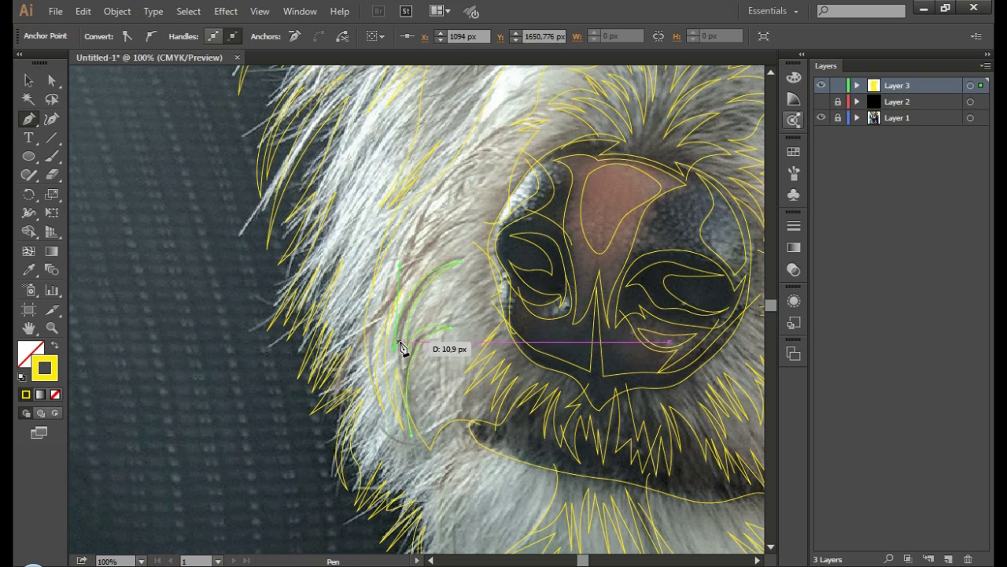
# Step: Draw a strand higher on the cheek curving down-left along the fur
pyautogui.keyDown('ctrl'); pyautogui.click(394, 308); pyautogui.keyUp('ctrl')
pyautogui.moveTo(418, 233); pyautogui.dragTo(406, 266)
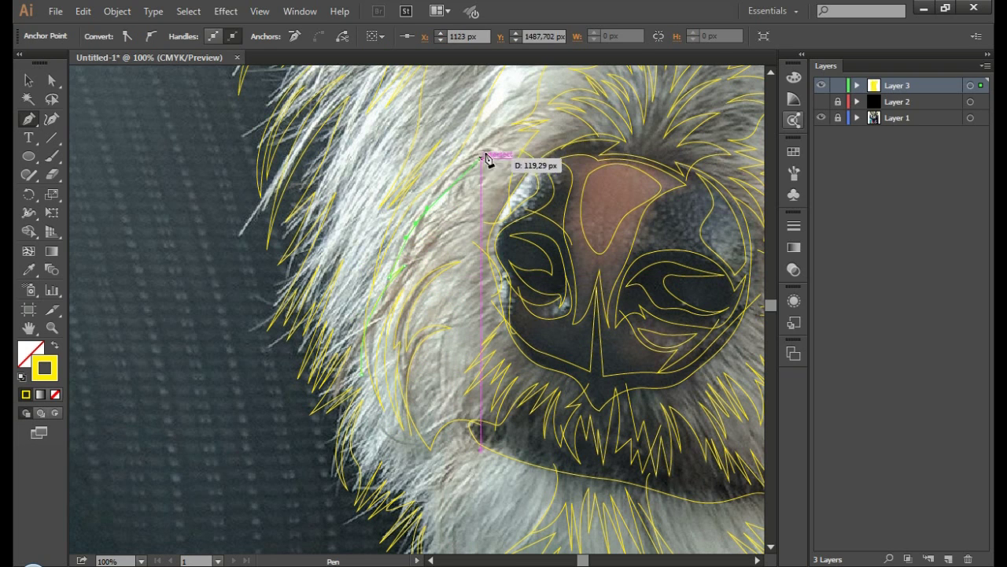
pyautogui.moveTo(486, 157); pyautogui.dragTo(423, 250)
pyautogui.moveTo(402, 284); pyautogui.dragTo(394, 333)
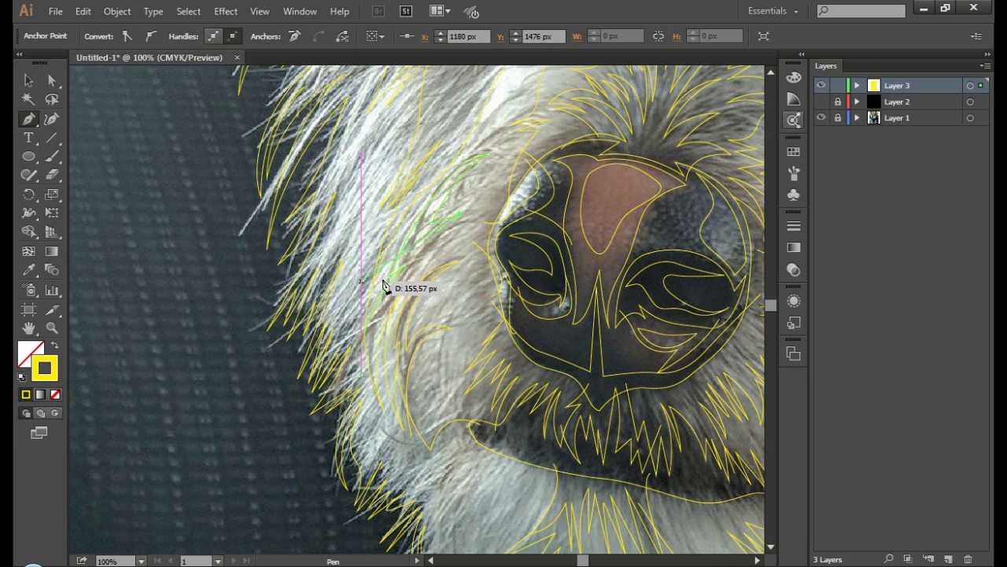
pyautogui.keyDown('ctrl'); pyautogui.click(241, 349); pyautogui.keyUp('ctrl')
# Step: Zoom out to review the line art on black, then zoom back into the cheek
pyautogui.hotkey('ctrl', '-')
pyautogui.click(822, 102)
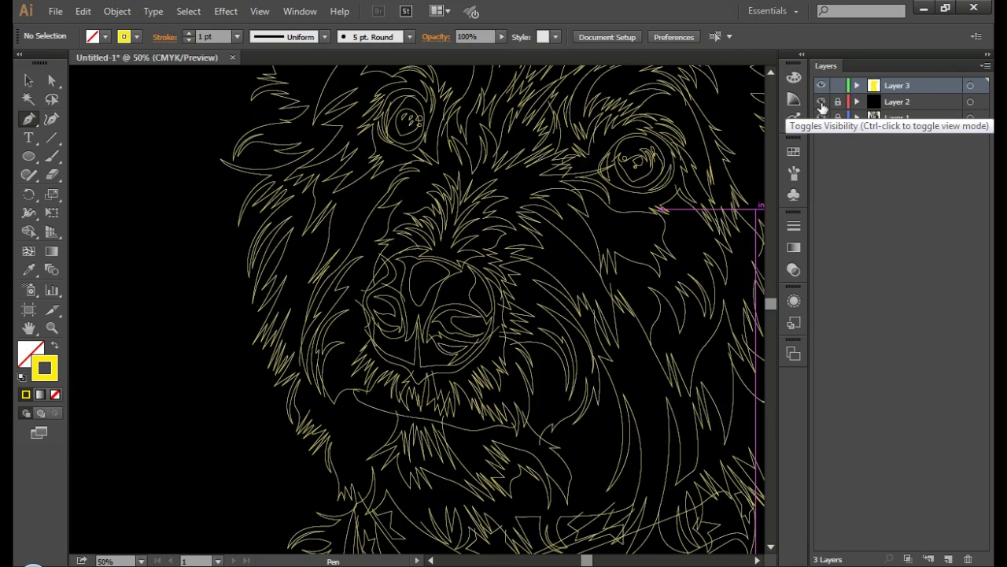
pyautogui.click(821, 101)
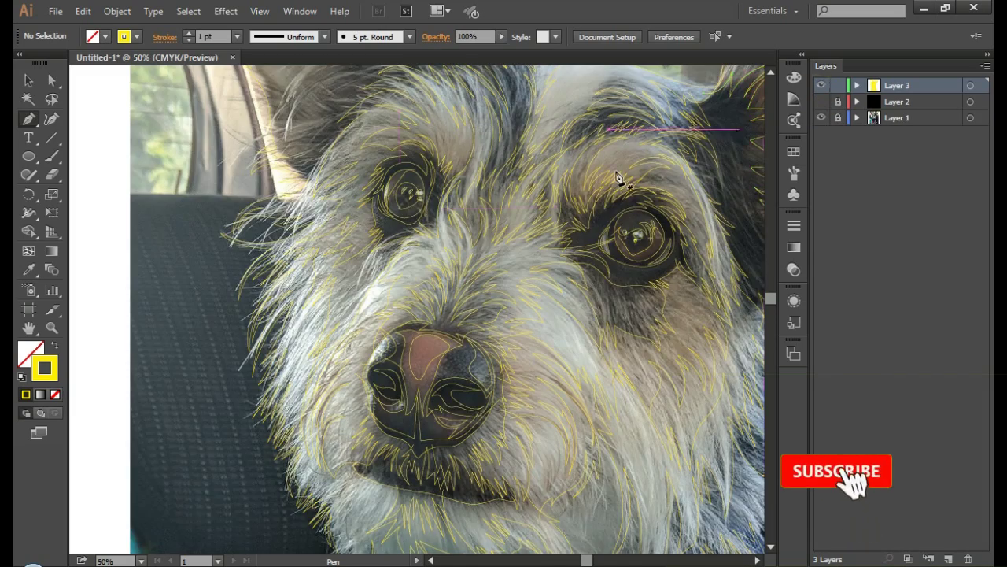
pyautogui.hotkey('ctrl', '+')
pyautogui.hotkey('ctrl', '+')
pyautogui.hotkey('ctrl', '+')
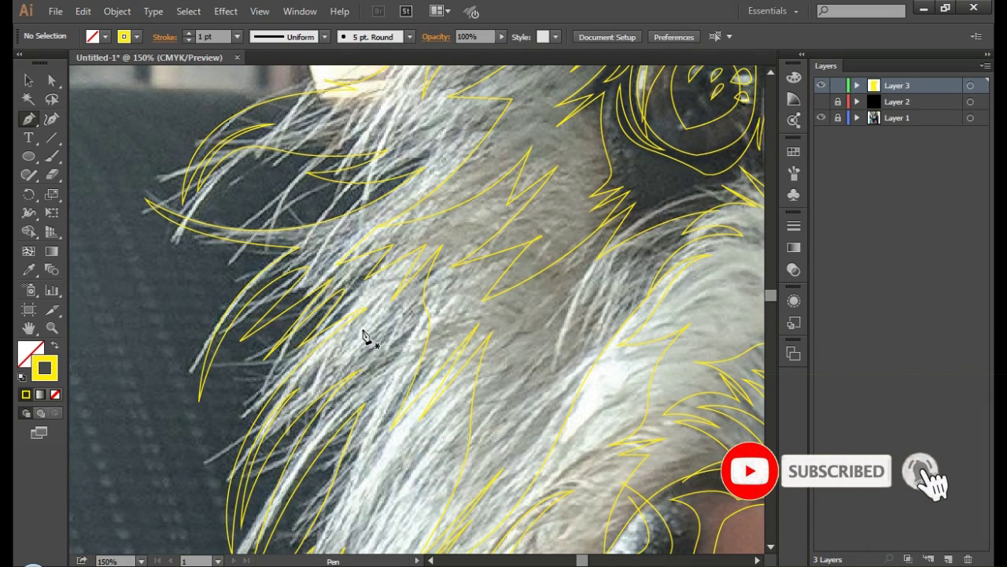
pyautogui.keyDown('ctrl'); pyautogui.click(333, 281); pyautogui.keyUp('ctrl')
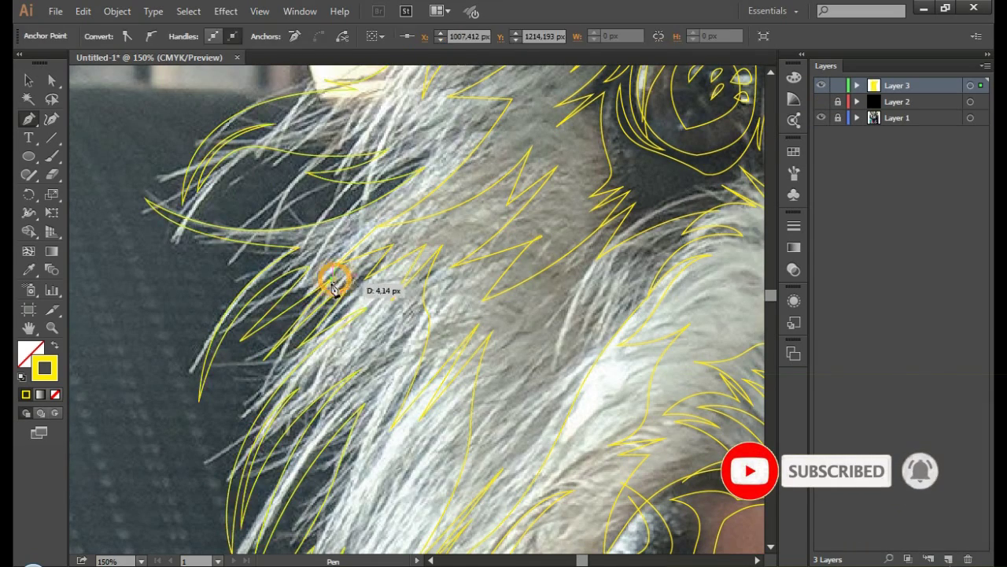
# Step: Trace a new strand through the cheek fur
pyautogui.keyDown('ctrl'); pyautogui.click(269, 311); pyautogui.keyUp('ctrl')
pyautogui.scroll(-3, 349, 354)
pyautogui.scroll(-1, 349, 354)
pyautogui.click(448, 183)
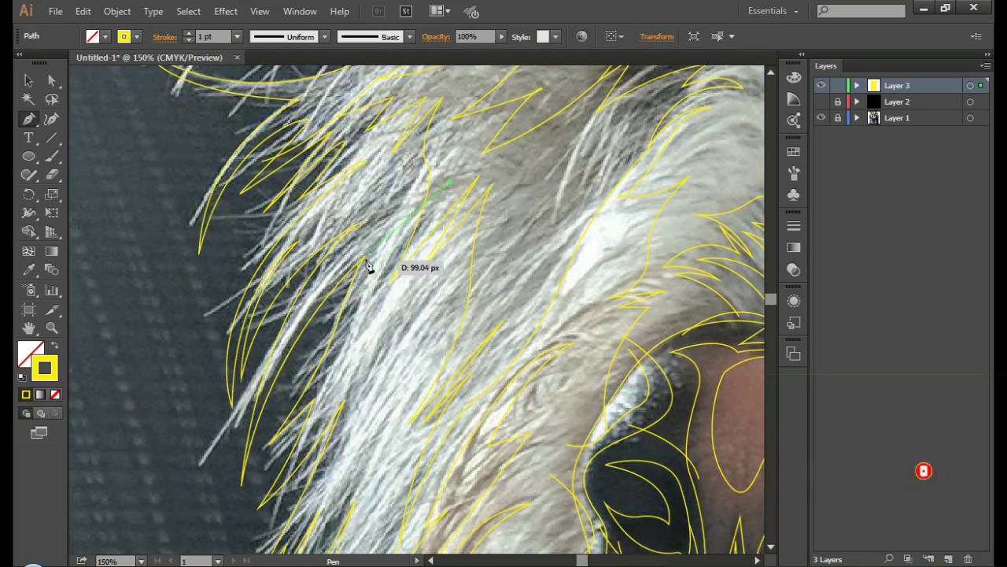
pyautogui.click(367, 259)
# Step: Check the lines against the black layer again, then zoom into the chin fur
pyautogui.keyDown('ctrl'); pyautogui.click(163, 344); pyautogui.keyUp('ctrl')
pyautogui.hotkey('ctrl', '-')
pyautogui.scroll(-1, 417, 315)
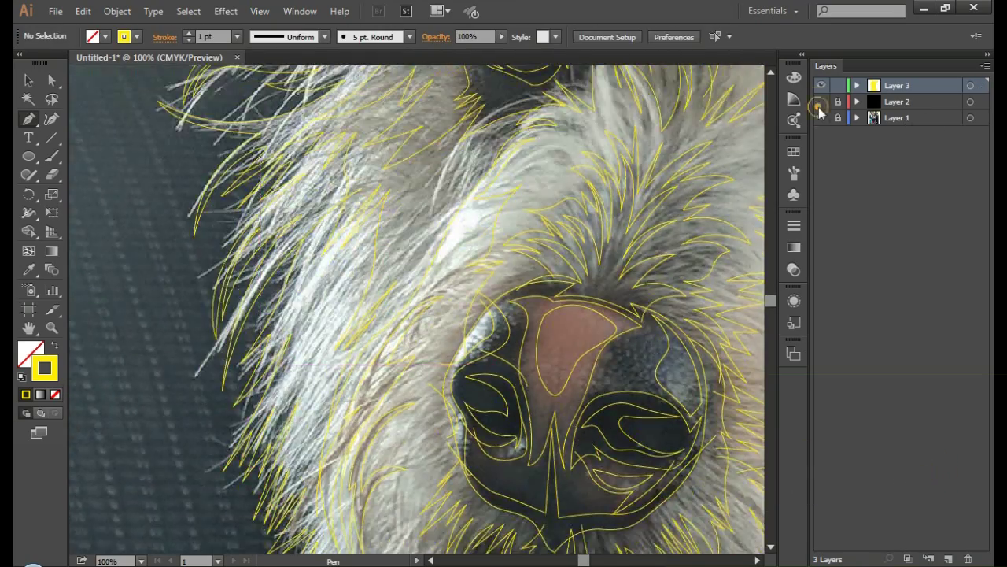
pyautogui.click(822, 102)
pyautogui.click(821, 102)
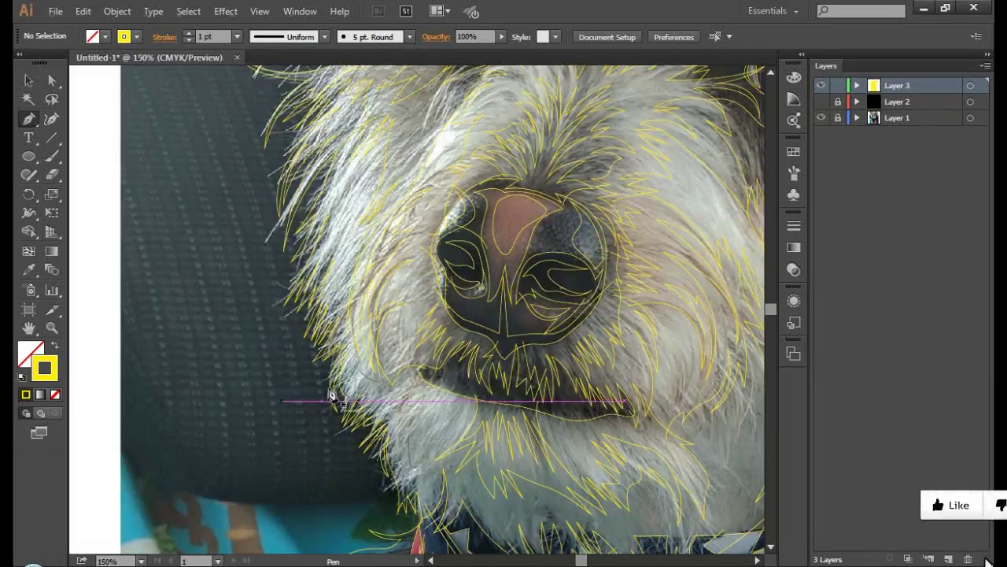
pyautogui.hotkey('ctrl', '+')
# Step: Trace a curved strand along the chin fur at the left jaw edge
pyautogui.moveTo(573, 397); pyautogui.dragTo(619, 352)
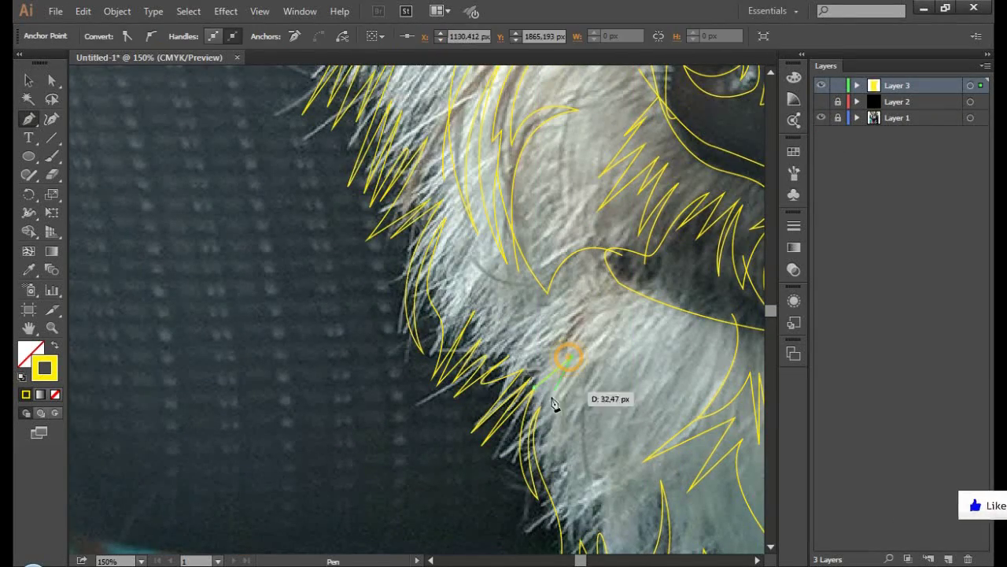
pyautogui.keyDown('ctrl'); pyautogui.click(544, 315); pyautogui.keyUp('ctrl')
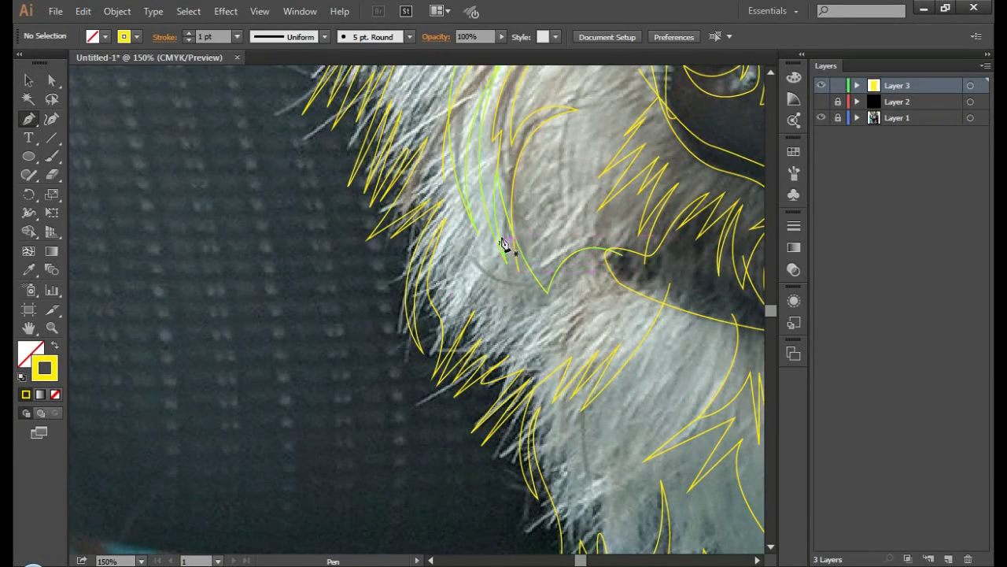
pyautogui.scroll(2, 394, 367)
pyautogui.scroll(1, 394, 370)
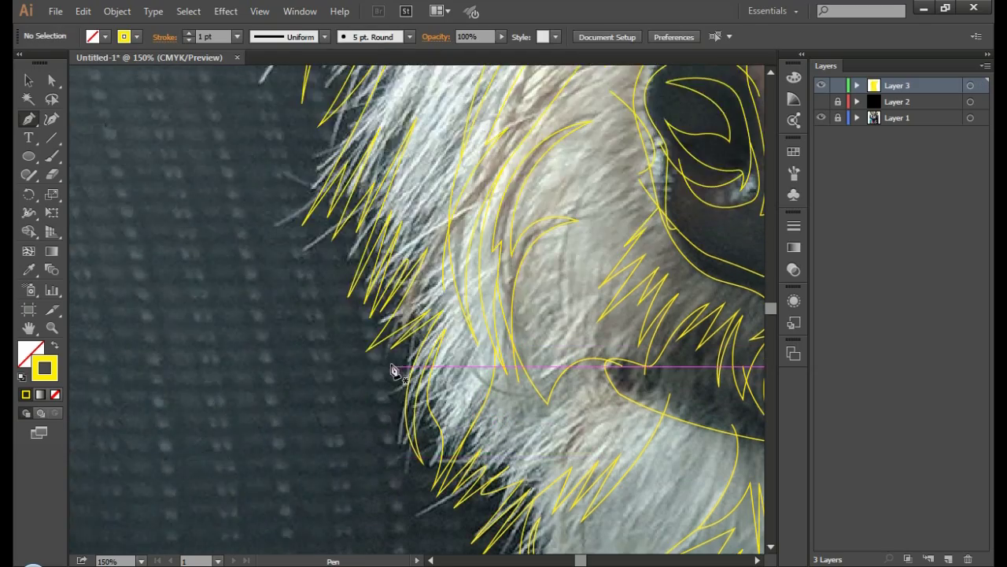
pyautogui.scroll(5, 394, 370)
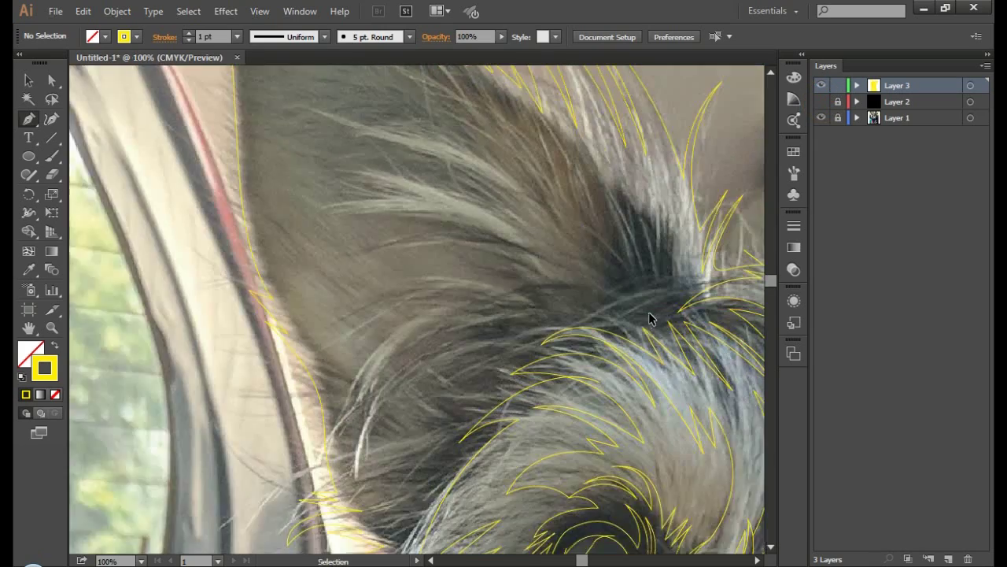
# Step: Trace a curved fur strand in the fur near the ear with corner and curved anchors
pyautogui.scroll(1, 649, 318)
pyautogui.click(496, 339)
pyautogui.moveTo(432, 320); pyautogui.dragTo(475, 311)
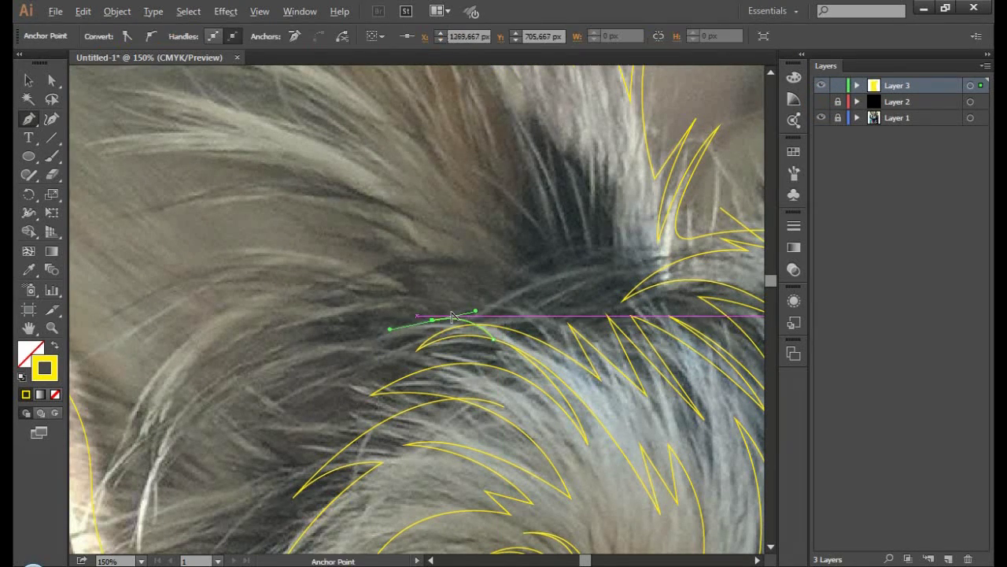
pyautogui.click(504, 313)
pyautogui.moveTo(423, 282)
pyautogui.mouseDown()
pyautogui.moveTo(477, 251)
pyautogui.moveTo(548, 255)
pyautogui.mouseUp()
pyautogui.click(422, 282)
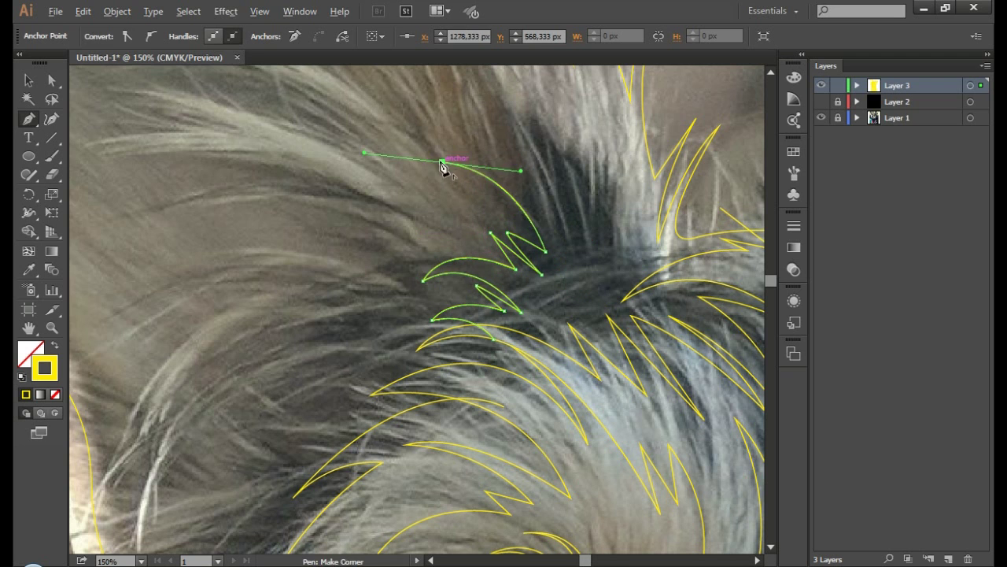
# Step: Draw another fur strand running up the ear and bend its curve
pyautogui.keyDown('ctrl'); pyautogui.click(571, 252); pyautogui.keyUp('ctrl')
pyautogui.click(531, 201)
pyautogui.click(531, 129)
pyautogui.click(485, 92)
pyautogui.scroll(5, 472, 236)
pyautogui.click(438, 283)
pyautogui.moveTo(485, 323); pyautogui.dragTo(475, 317)
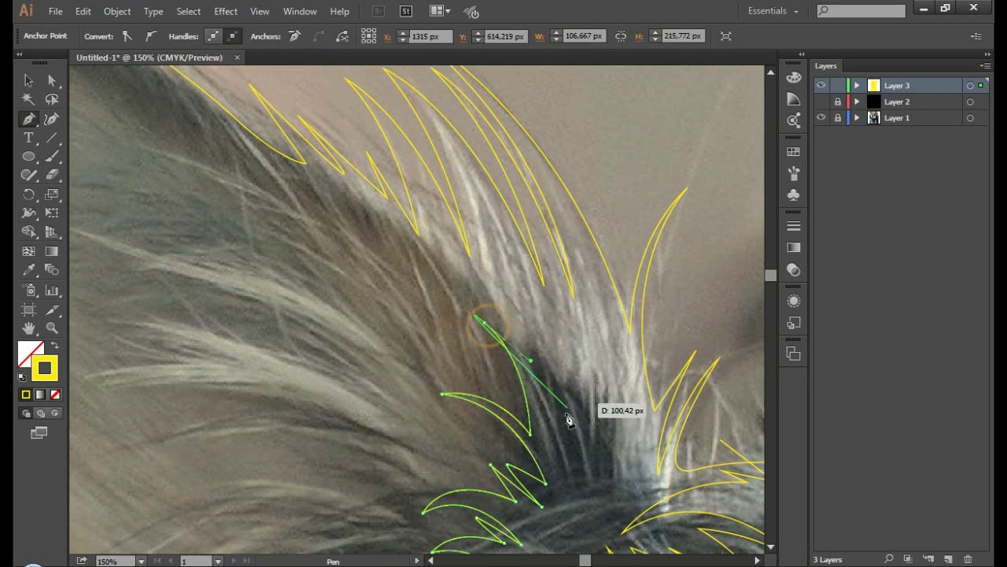
# Step: Trace a pointed zigzag fur tuft with a curved final segment
pyautogui.click(544, 381)
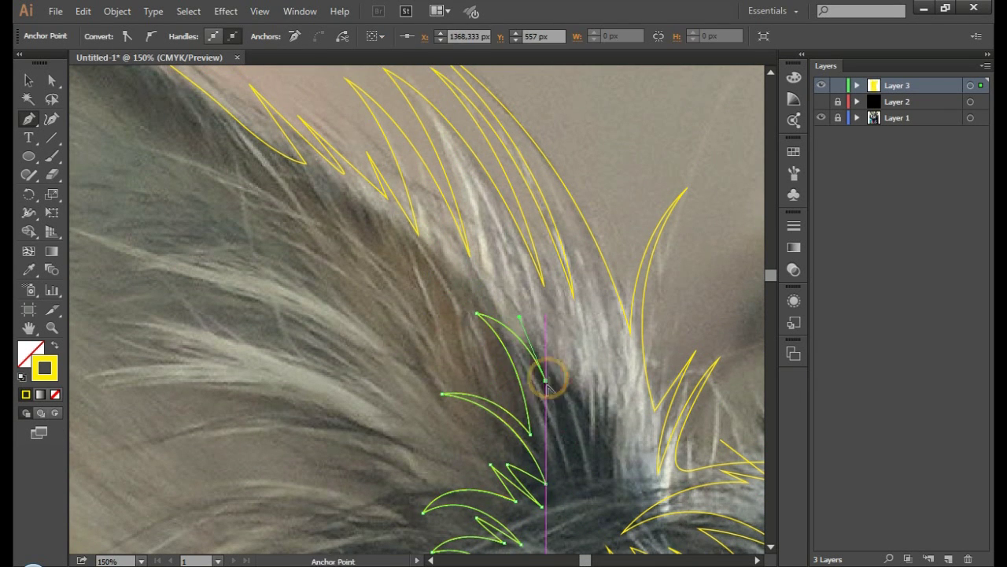
pyautogui.click(546, 343)
pyautogui.click(564, 353)
pyautogui.click(585, 347)
pyautogui.click(611, 377)
pyautogui.moveTo(618, 480); pyautogui.dragTo(630, 473)
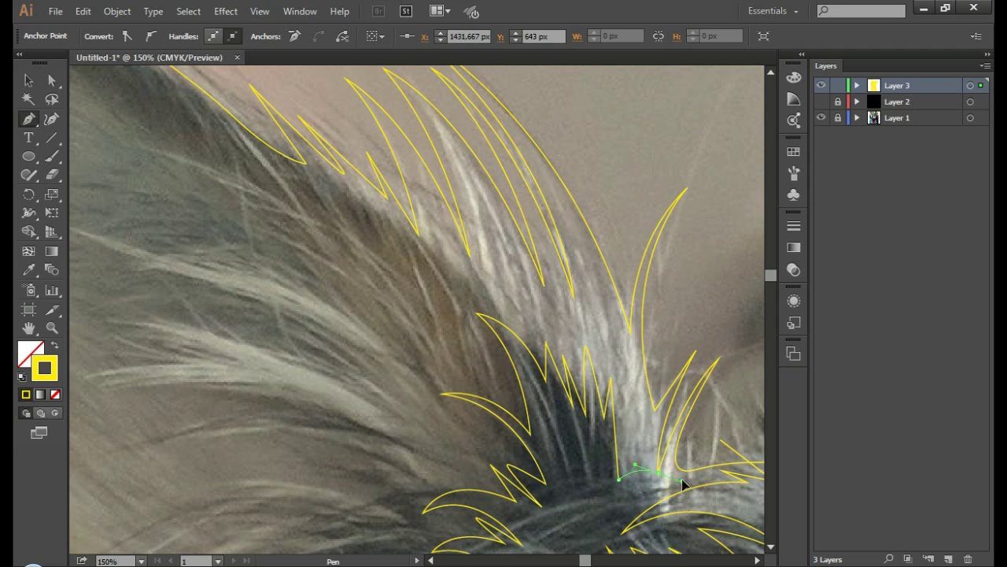
pyautogui.keyDown('ctrl'); pyautogui.click(453, 271); pyautogui.keyUp('ctrl')
# Step: Draw a new pointed fur strand with several anchor points
pyautogui.click(341, 171)
pyautogui.click(379, 213)
pyautogui.click(388, 240)
pyautogui.click(404, 233)
pyautogui.click(432, 284)
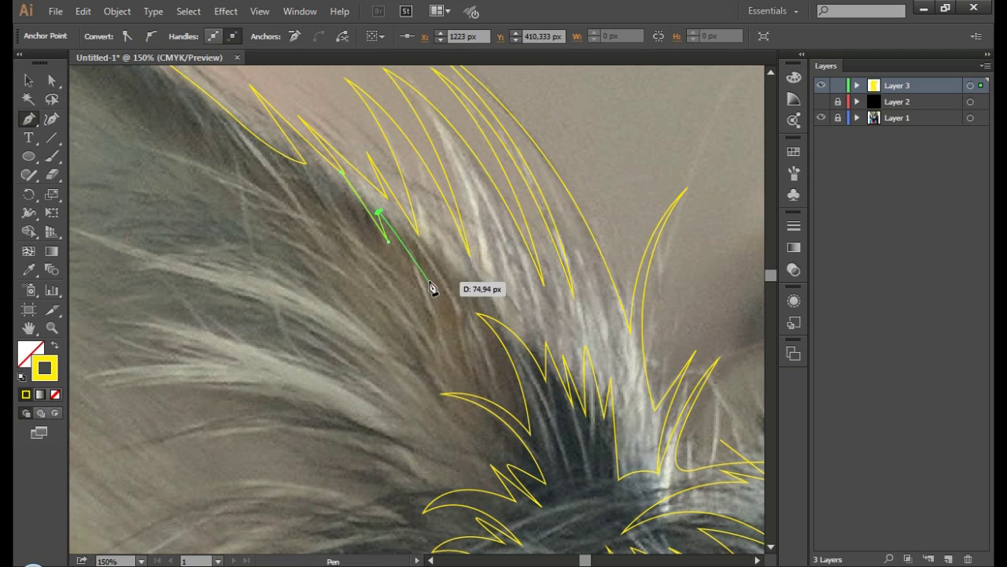
pyautogui.keyDown('ctrl'); pyautogui.click(525, 362); pyautogui.keyUp('ctrl')
pyautogui.scroll(-2, 418, 383)
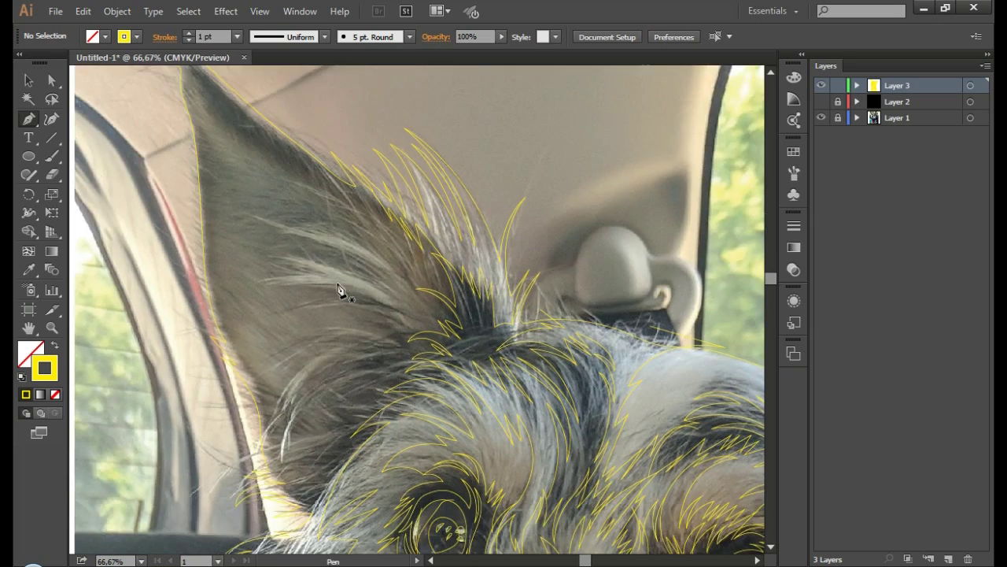
pyautogui.scroll(1, 338, 292)
# Step: Draw a curved strand on the ear, join it to the left fur path, and refine its curvature
pyautogui.moveTo(352, 233); pyautogui.dragTo(275, 308)
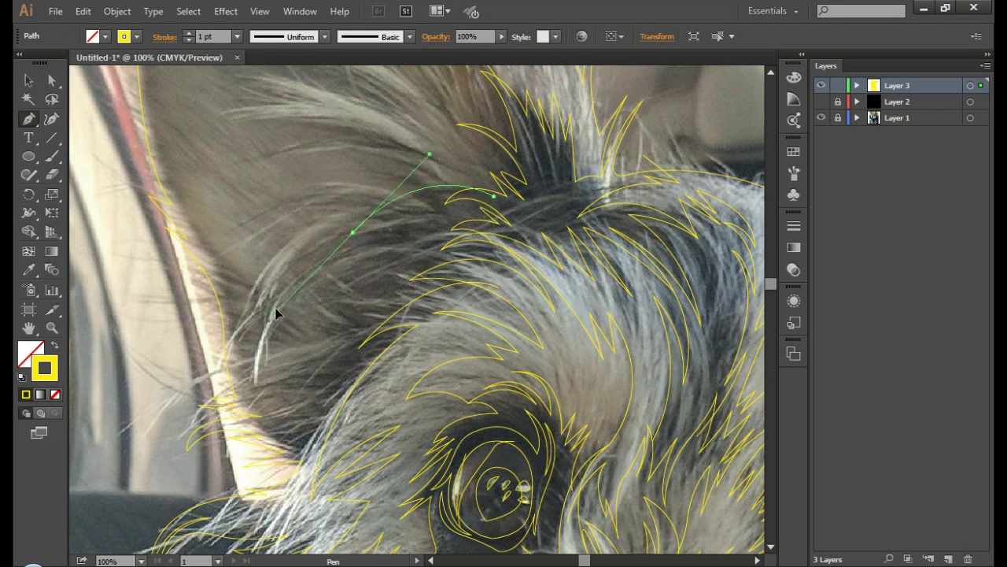
pyautogui.moveTo(493, 195); pyautogui.dragTo(436, 211)
pyautogui.moveTo(265, 349)
pyautogui.mouseDown()
pyautogui.moveTo(284, 336)
pyautogui.moveTo(338, 337)
pyautogui.mouseUp()
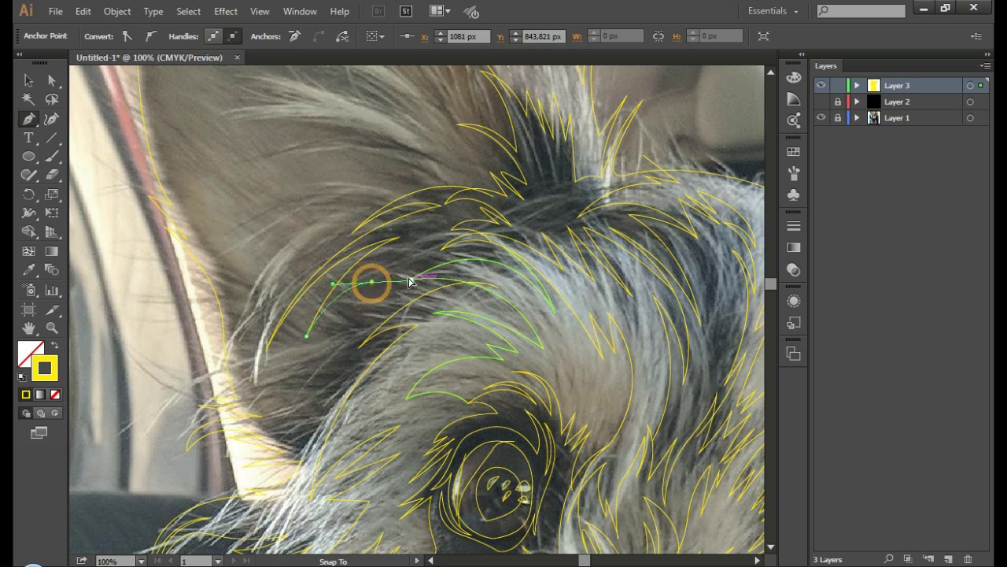
pyautogui.moveTo(370, 281)
pyautogui.mouseDown()
pyautogui.moveTo(321, 367)
pyautogui.moveTo(326, 344)
pyautogui.moveTo(371, 333)
pyautogui.mouseUp()
pyautogui.click(315, 349)
pyautogui.moveTo(305, 398)
pyautogui.mouseDown()
pyautogui.moveTo(281, 418)
pyautogui.moveTo(256, 399)
pyautogui.moveTo(258, 318)
pyautogui.moveTo(321, 259)
pyautogui.mouseUp()
pyautogui.keyDown('ctrl'); pyautogui.click(265, 272); pyautogui.keyUp('ctrl')
pyautogui.moveTo(400, 174)
pyautogui.mouseDown()
pyautogui.moveTo(317, 247)
pyautogui.moveTo(270, 315)
pyautogui.mouseUp()
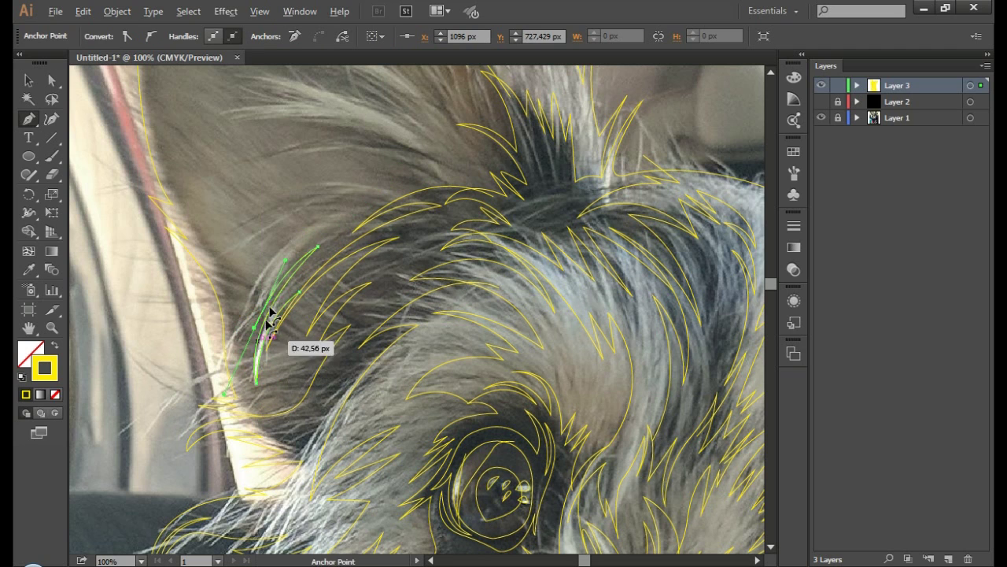
# Step: Trace a long curved fur tuft reaching up to the ear edge
pyautogui.keyDown('ctrl'); pyautogui.click(198, 337); pyautogui.keyUp('ctrl')
pyautogui.click(238, 262)
pyautogui.moveTo(334, 194); pyautogui.dragTo(420, 182)
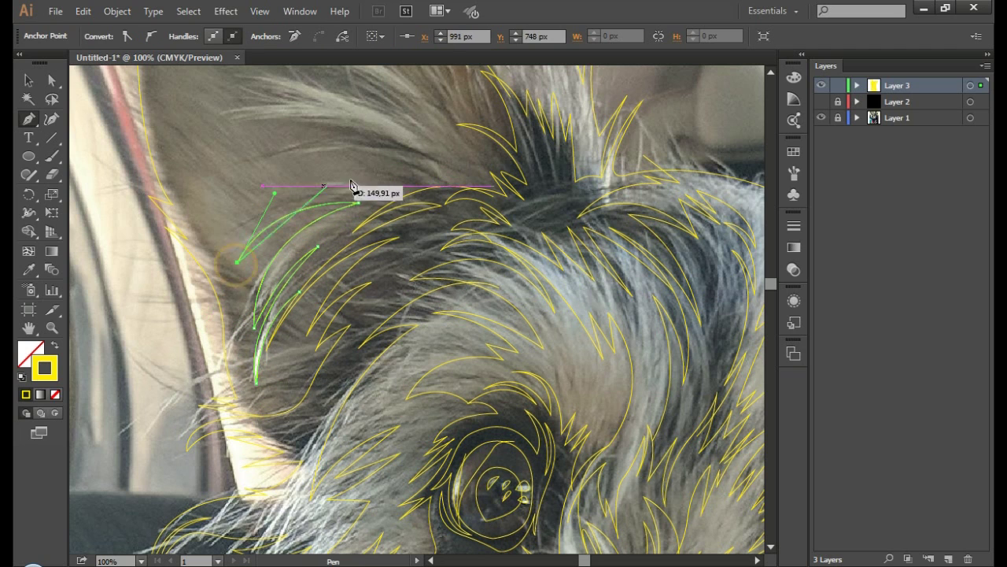
pyautogui.moveTo(252, 227); pyautogui.dragTo(243, 227)
pyautogui.moveTo(390, 183); pyautogui.dragTo(514, 208)
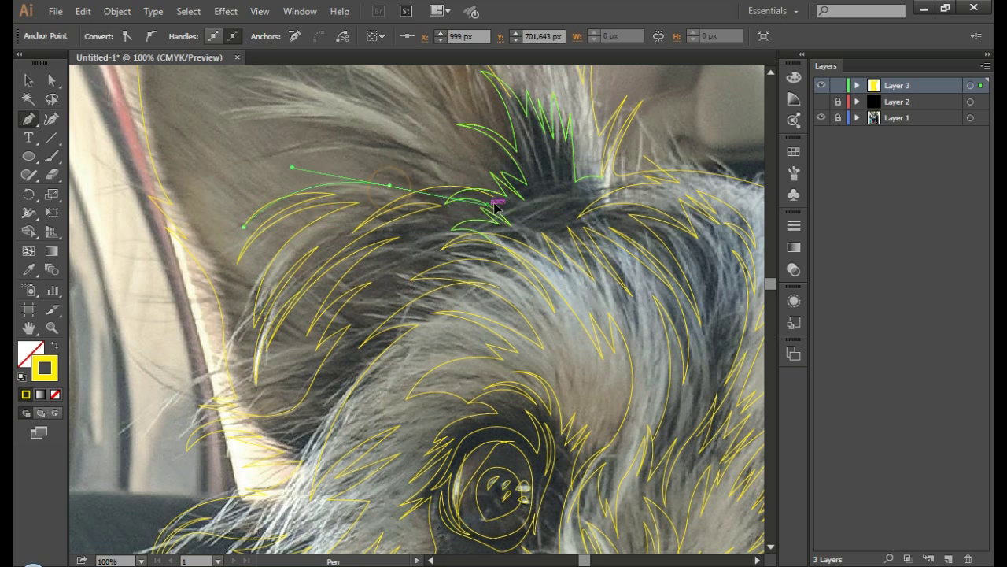
pyautogui.click(251, 162)
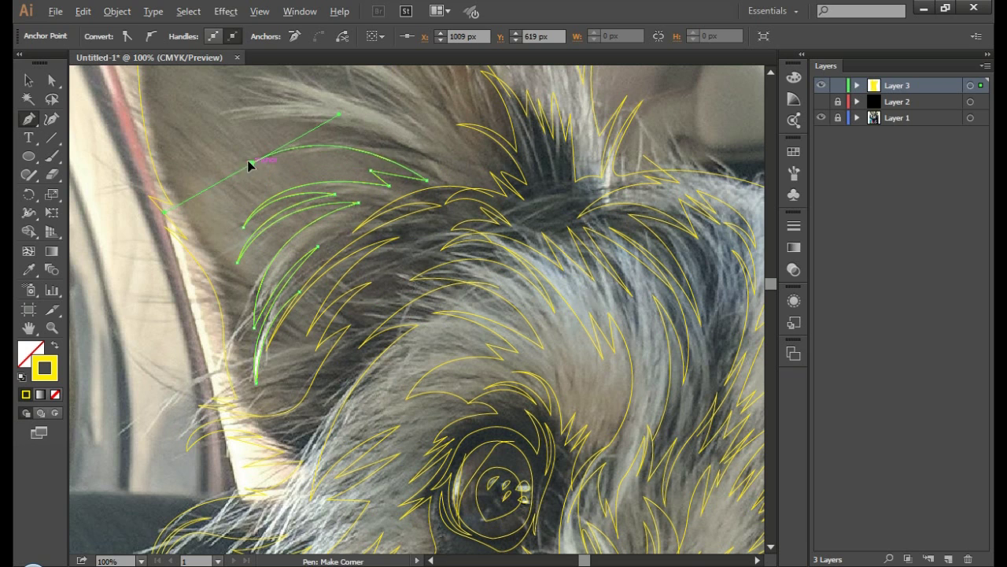
pyautogui.moveTo(390, 150); pyautogui.dragTo(212, 144)
pyautogui.moveTo(220, 124); pyautogui.dragTo(252, 100)
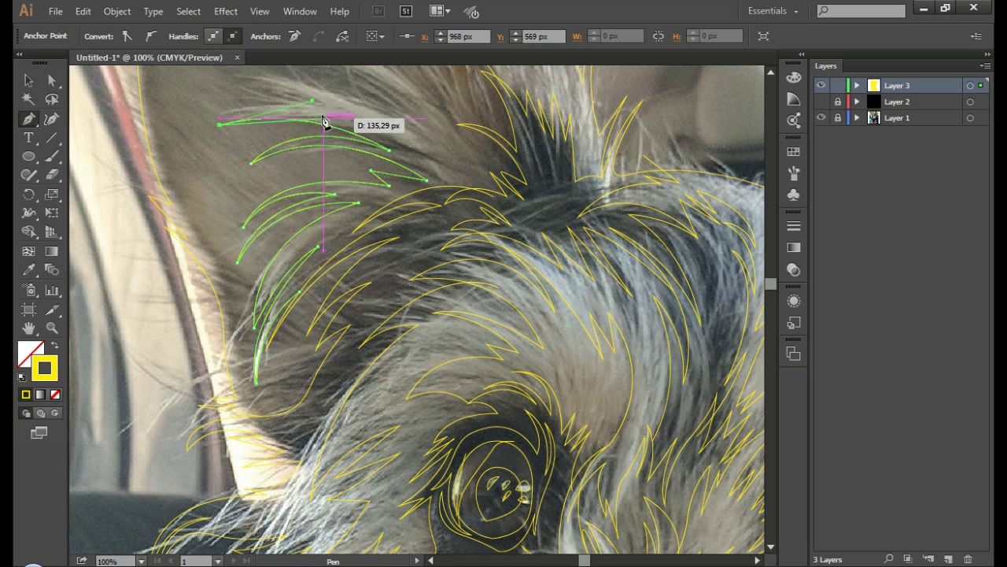
pyautogui.moveTo(322, 120); pyautogui.dragTo(299, 122)
pyautogui.moveTo(202, 124); pyautogui.dragTo(155, 154)
pyautogui.scroll(3, 148, 114)
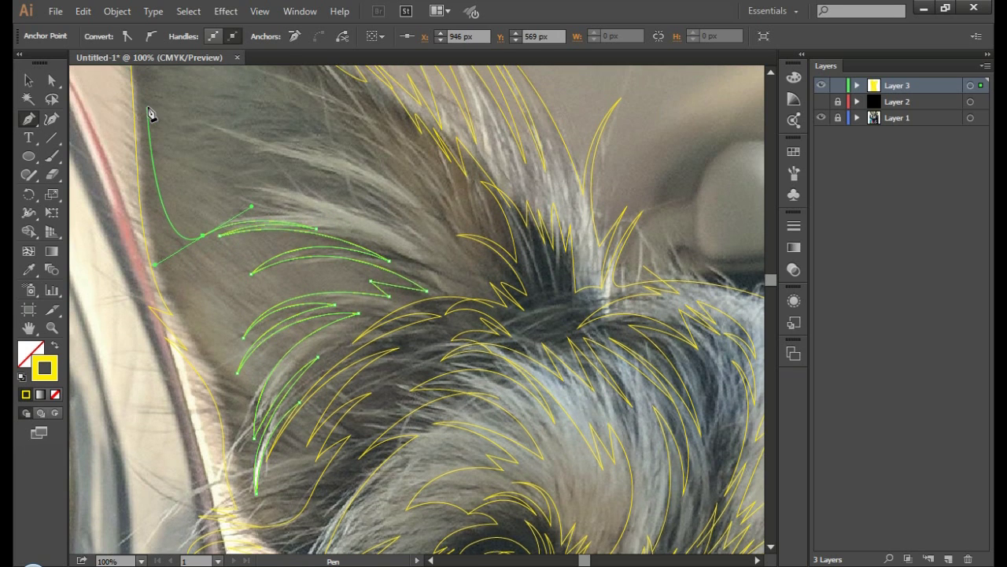
pyautogui.scroll(1, 150, 113)
# Step: Draw another zigzag fur tuft starting with a curved point
pyautogui.click(201, 274)
pyautogui.click(317, 266)
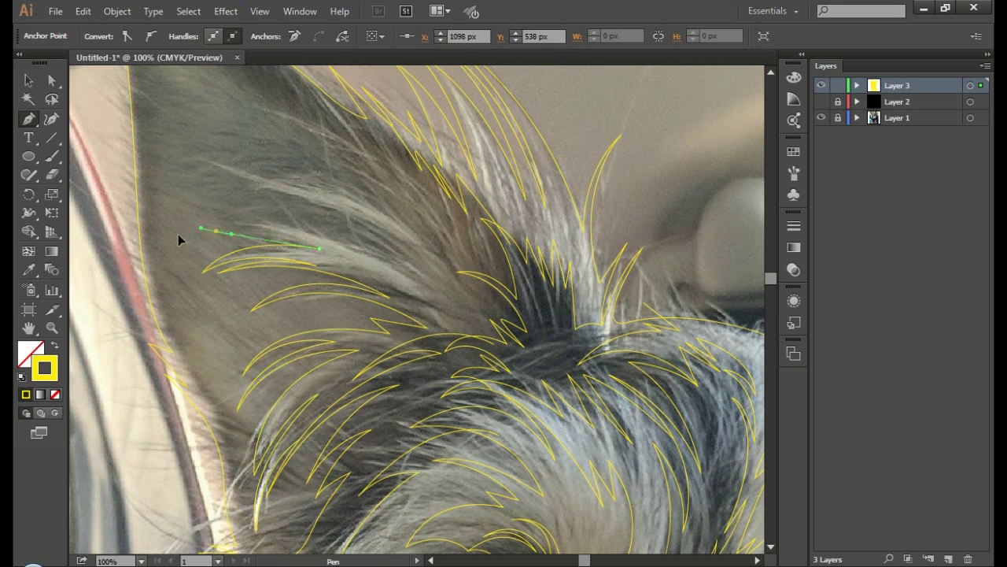
pyautogui.moveTo(417, 276)
pyautogui.mouseDown()
pyautogui.moveTo(244, 186)
pyautogui.moveTo(400, 222)
pyautogui.moveTo(538, 323)
pyautogui.mouseUp()
pyautogui.click(374, 222)
pyautogui.click(328, 219)
pyautogui.click(210, 152)
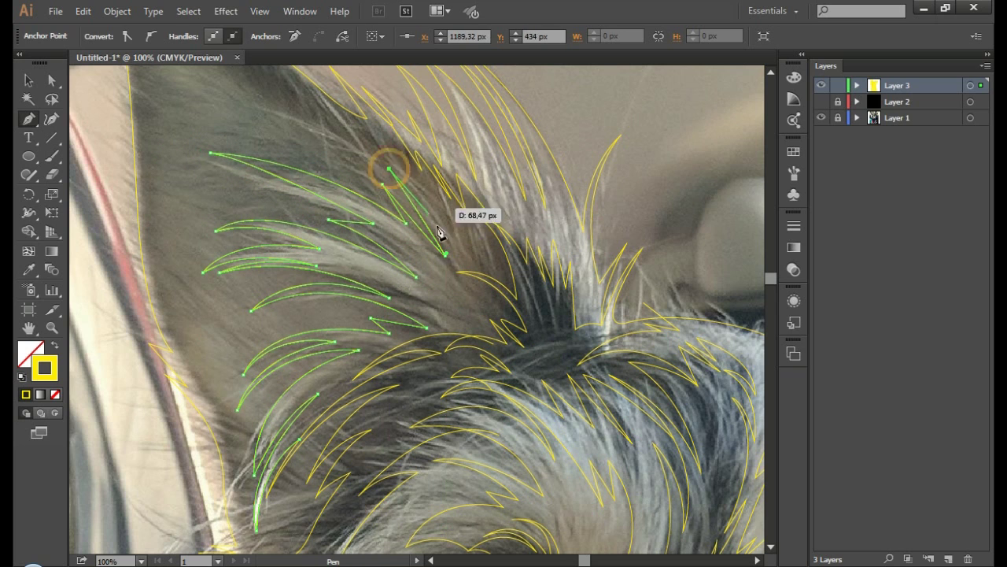
# Step: Add a final short curved fur strand
pyautogui.keyDown('ctrl'); pyautogui.click(449, 315); pyautogui.keyUp('ctrl')
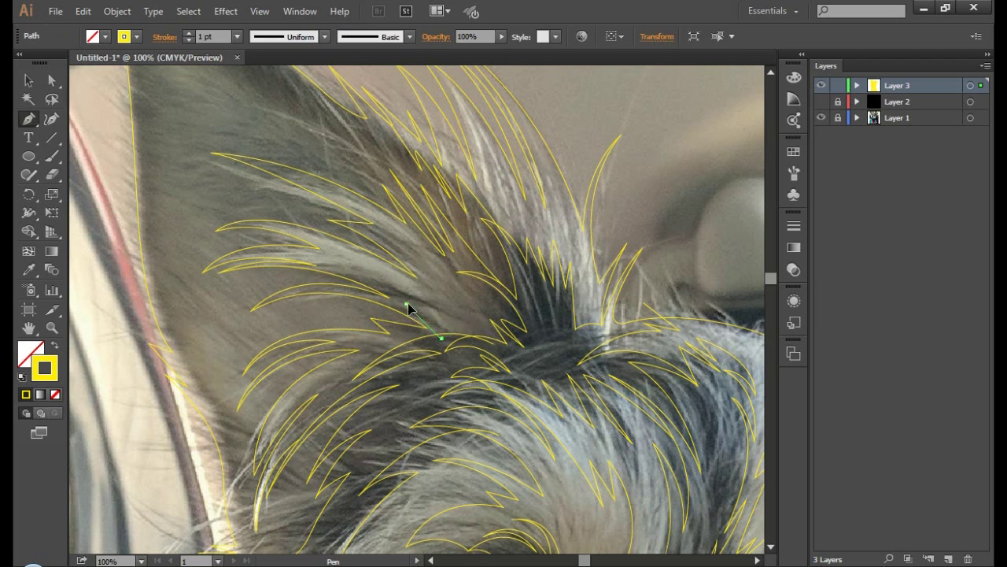
pyautogui.moveTo(450, 303)
pyautogui.mouseDown()
pyautogui.moveTo(394, 250)
pyautogui.moveTo(405, 236)
pyautogui.mouseUp()
pyautogui.moveTo(442, 339); pyautogui.dragTo(443, 265)
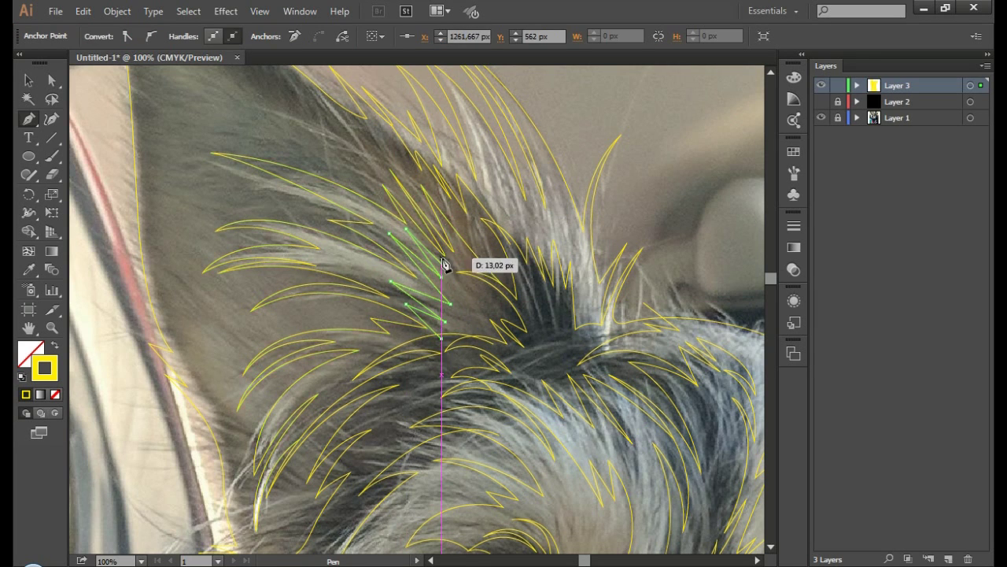
pyautogui.keyDown('ctrl'); pyautogui.click(622, 115); pyautogui.keyUp('ctrl')
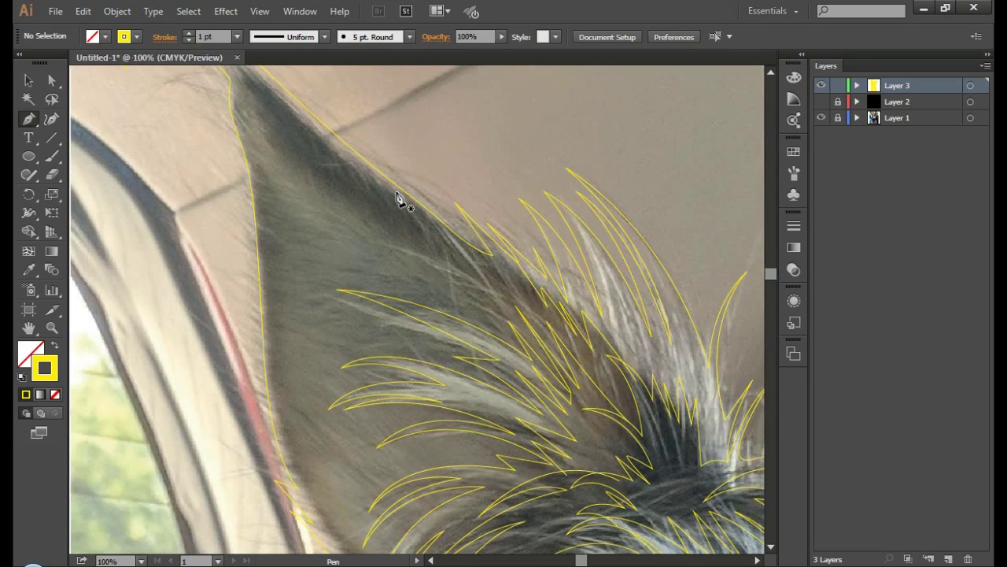
# Step: Draw a curved strand inside the ear, then outline the ear from its tip down its edge
pyautogui.moveTo(459, 292); pyautogui.dragTo(486, 323)
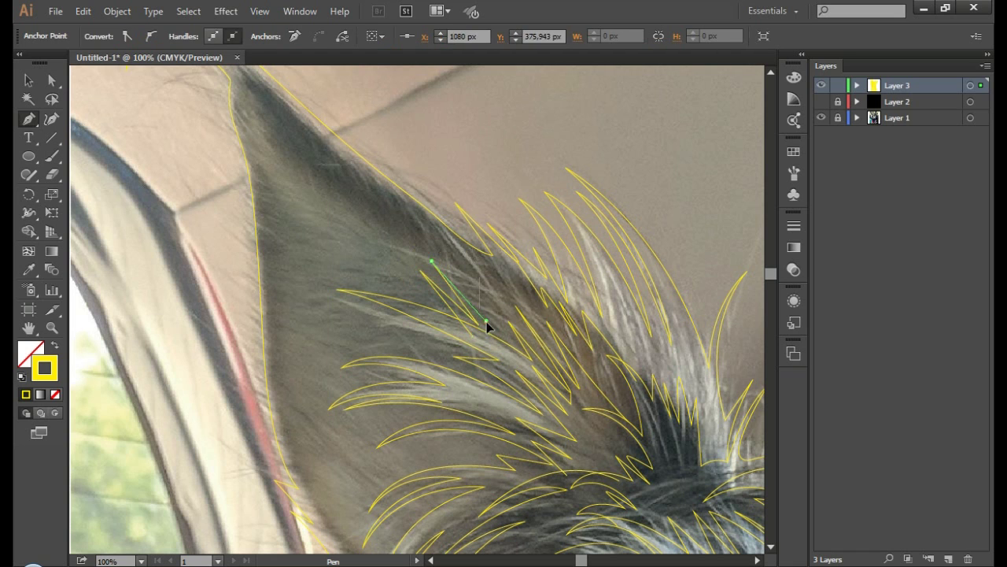
pyautogui.moveTo(461, 274); pyautogui.dragTo(554, 337)
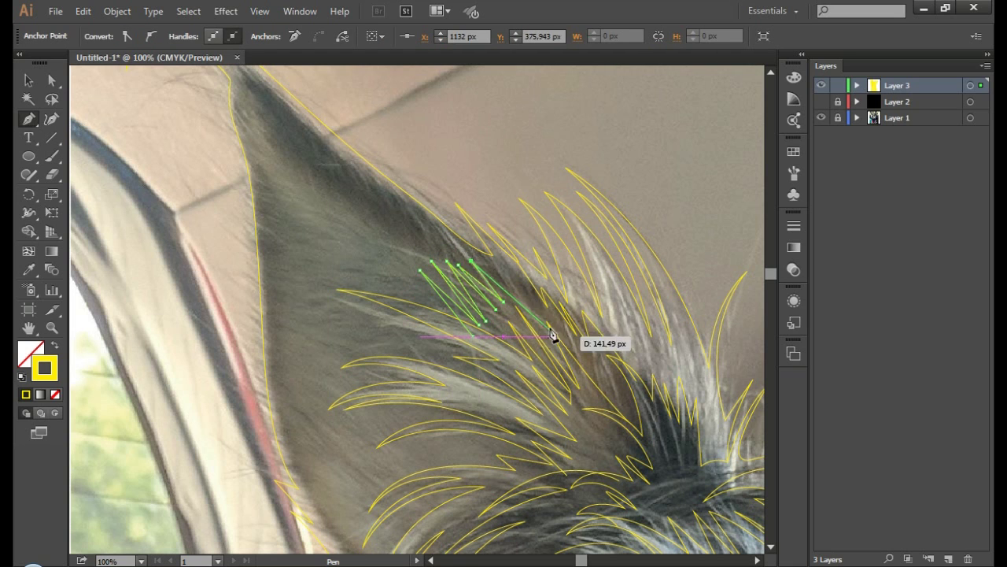
pyautogui.keyDown('ctrl'); pyautogui.click(505, 162); pyautogui.keyUp('ctrl')
pyautogui.click(445, 260)
pyautogui.moveTo(377, 225); pyautogui.dragTo(339, 215)
pyautogui.moveTo(309, 177)
pyautogui.mouseDown()
pyautogui.moveTo(285, 130)
pyautogui.moveTo(229, 85)
pyautogui.mouseUp()
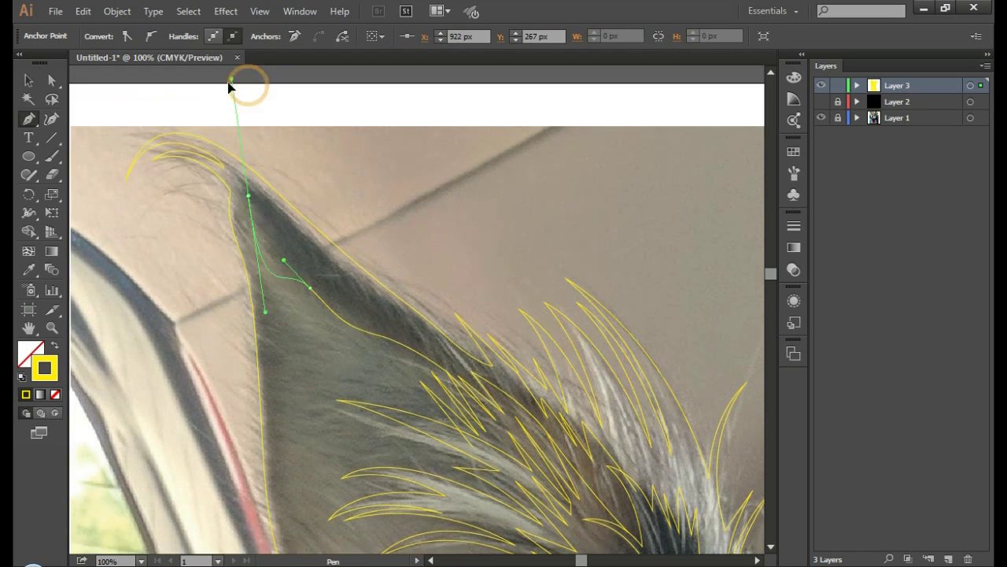
pyautogui.scroll(3, 229, 85)
pyautogui.moveTo(248, 234); pyautogui.dragTo(232, 208)
pyautogui.moveTo(310, 370); pyautogui.dragTo(396, 413)
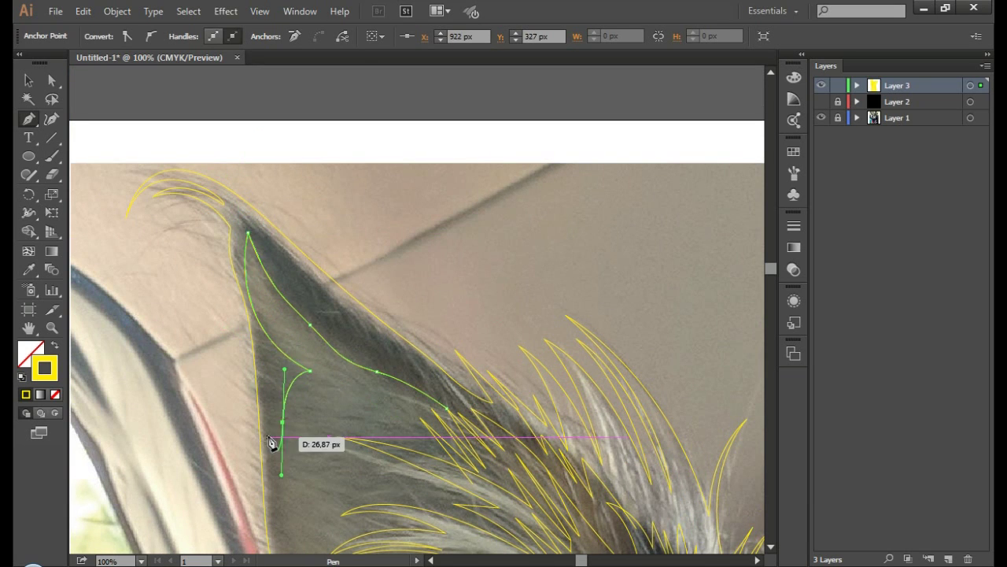
pyautogui.scroll(-5, 272, 444)
pyautogui.moveTo(319, 405); pyautogui.dragTo(367, 473)
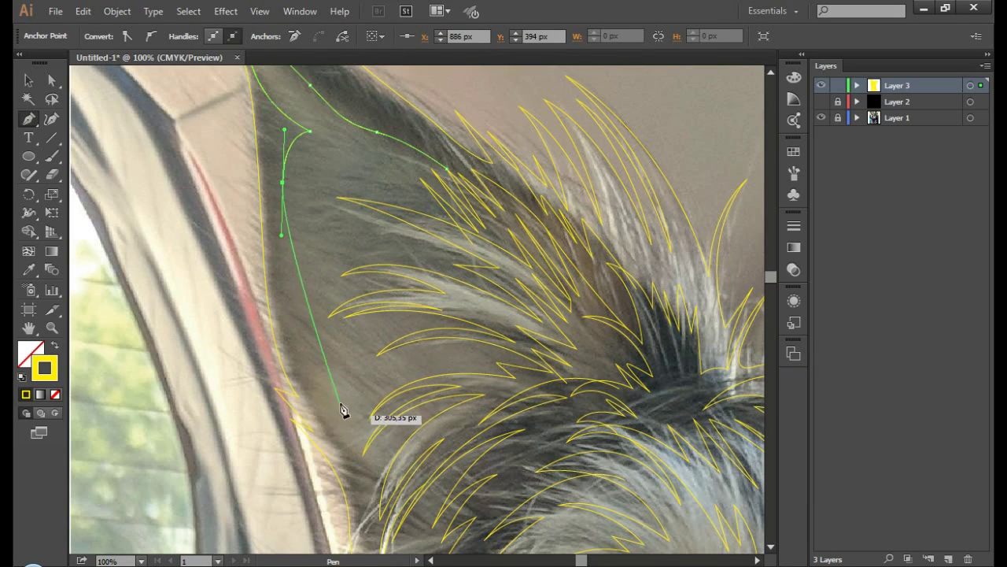
pyautogui.keyDown('ctrl'); pyautogui.click(395, 478); pyautogui.keyUp('ctrl')
# Step: Briefly show the black layer to check the line work, then hide it again
pyautogui.scroll(-1, 270, 483)
pyautogui.scroll(-1, 270, 483)
pyautogui.scroll(2, 429, 393)
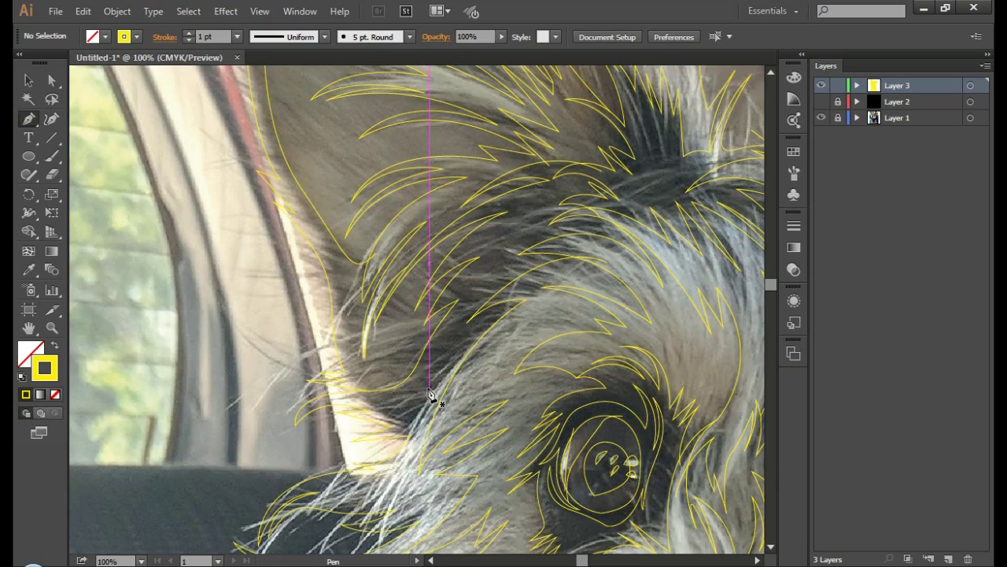
pyautogui.scroll(-2, 429, 392)
pyautogui.click(821, 101)
pyautogui.click(821, 102)
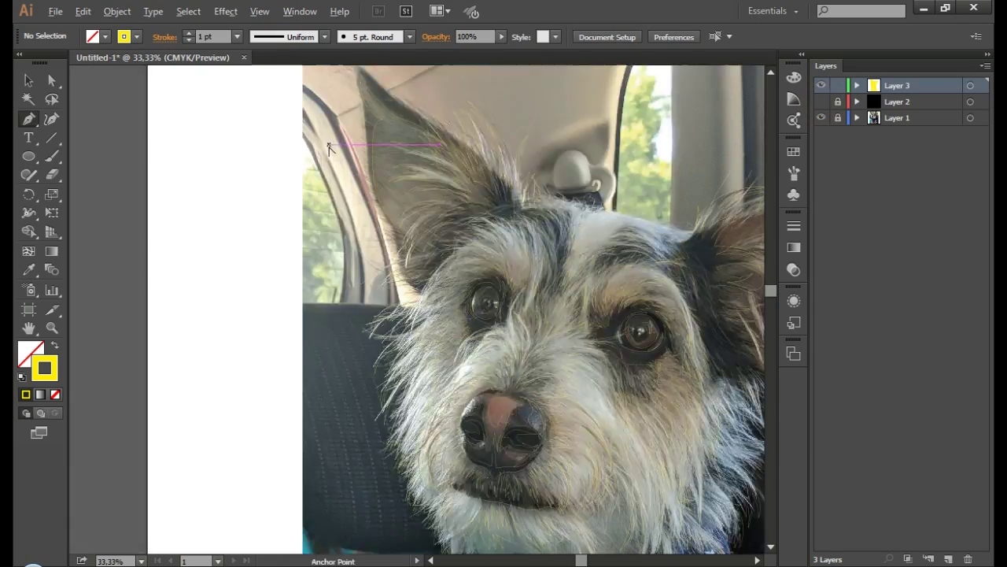
pyautogui.scroll(2, 557, 131)
# Step: Draw a curved hair path inside the ear and connect it to an existing hair path
pyautogui.moveTo(506, 126); pyautogui.dragTo(467, 158)
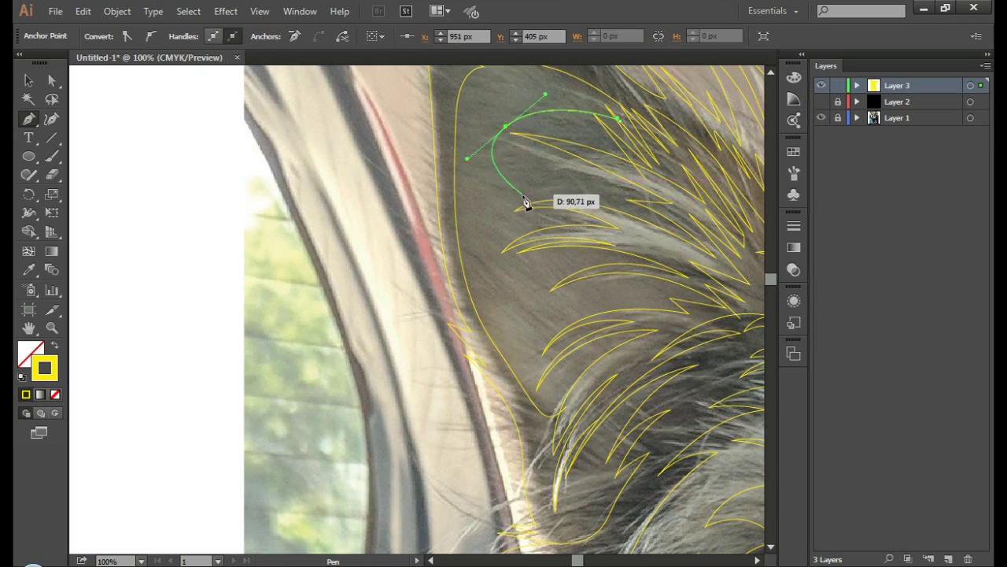
pyautogui.moveTo(531, 180); pyautogui.dragTo(540, 197)
pyautogui.keyDown('ctrl'); pyautogui.click(512, 242); pyautogui.keyUp('ctrl')
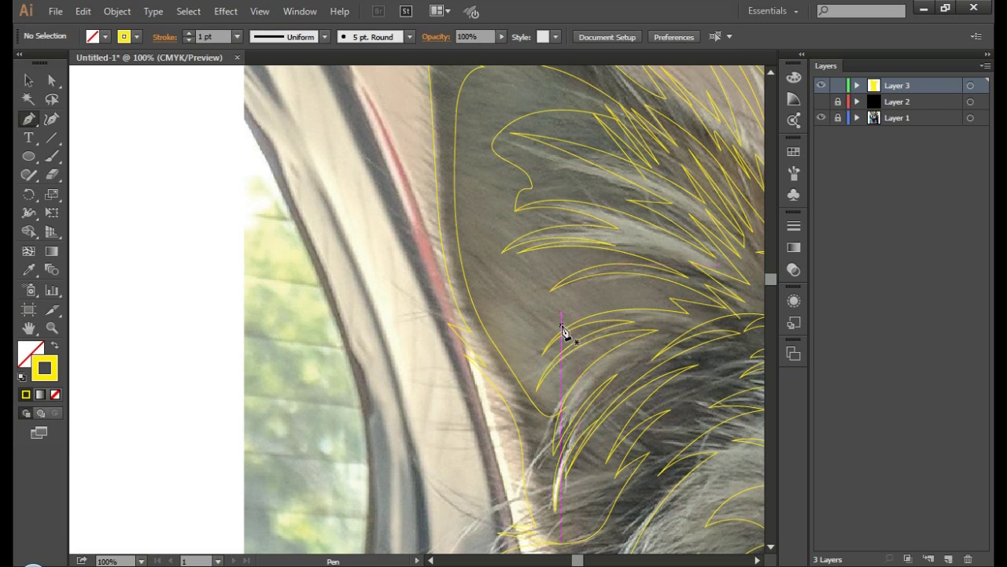
pyautogui.click(516, 215)
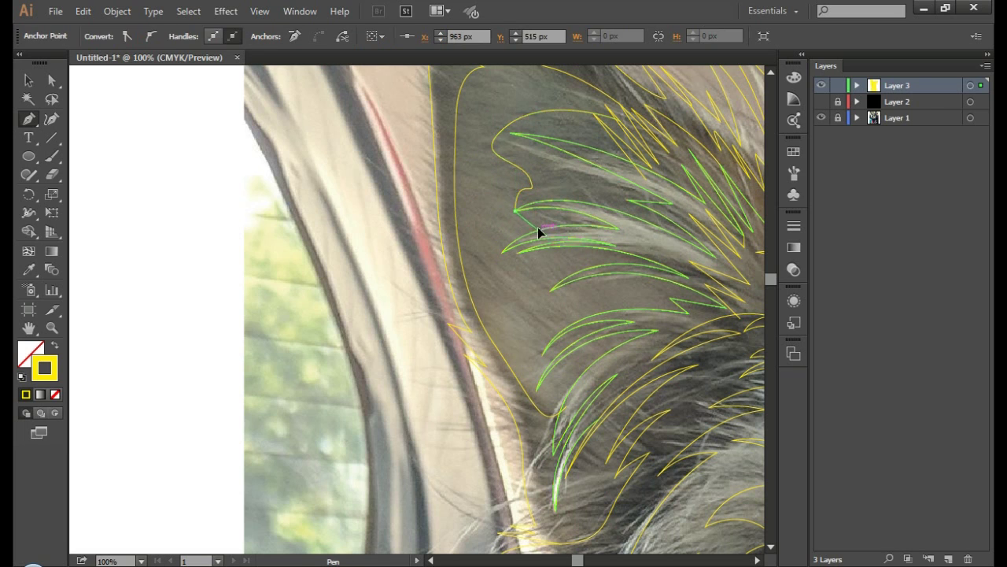
pyautogui.keyDown('ctrl'); pyautogui.click(399, 254); pyautogui.keyUp('ctrl')
# Step: Zoom out with Ctrl+- to inspect the joined hair path and the whole drawing
pyautogui.hotkey('ctrl', '-')
pyautogui.keyDown('ctrl'); pyautogui.click(432, 218); pyautogui.keyUp('ctrl')
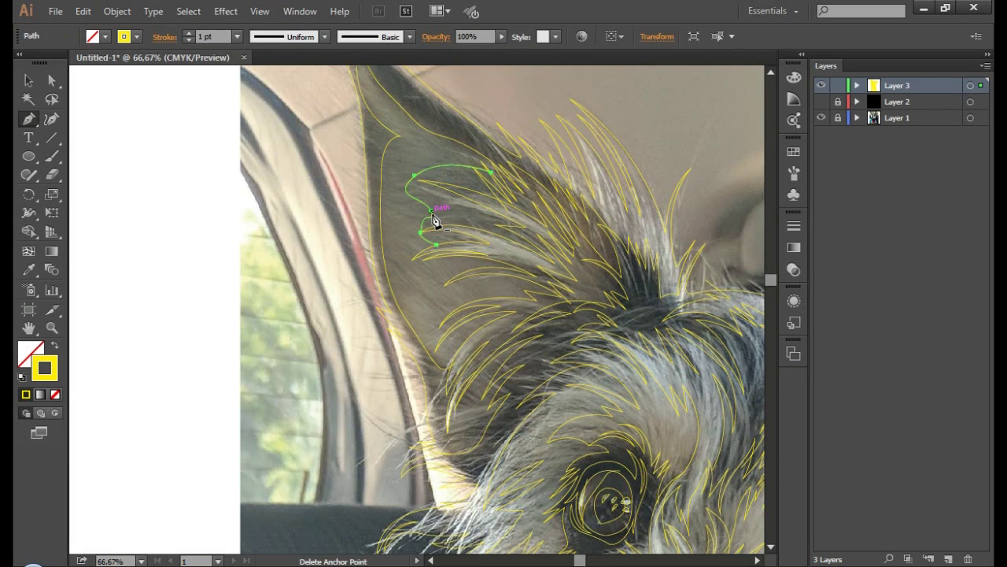
pyautogui.keyDown('ctrl'); pyautogui.click(445, 225); pyautogui.keyUp('ctrl')
pyautogui.hotkey('ctrl', '-')
pyautogui.hotkey('ctrl', '-')
pyautogui.hotkey('ctrl', '-')
pyautogui.hotkey('ctrl', '-')
# Step: Toggle the dog photo and black background layers to preview the line art
pyautogui.click(821, 117)
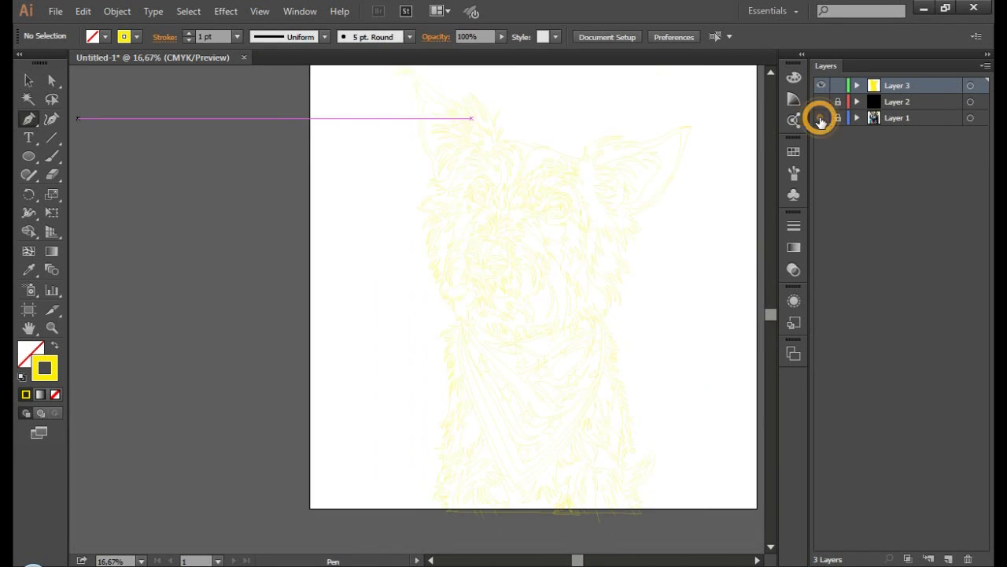
pyautogui.click(821, 101)
pyautogui.click(820, 101)
pyautogui.click(821, 118)
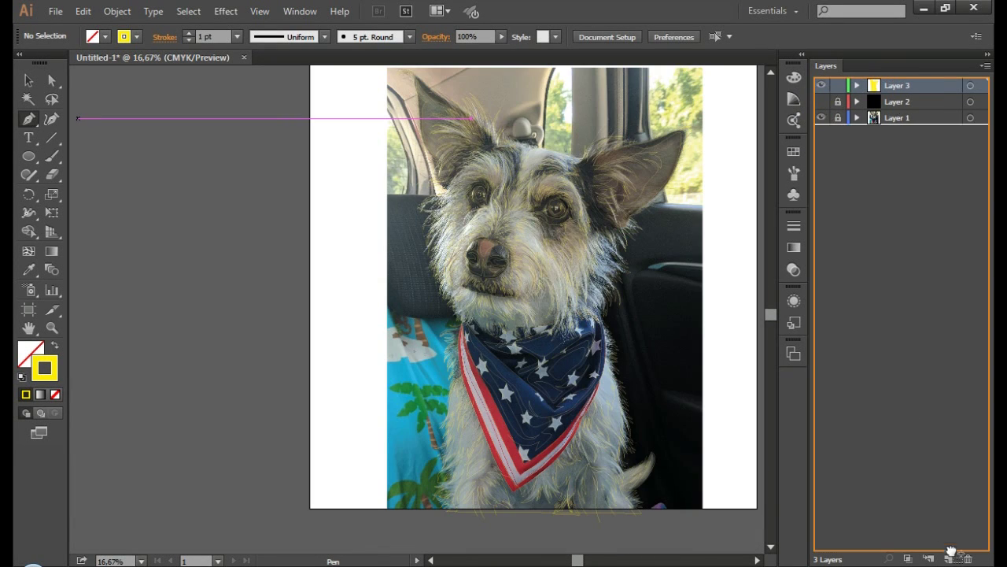
# Step: Duplicate Layer 3 into 'Layer 3 copy' and leave the dog photo visible behind the line art
pyautogui.moveTo(897, 85); pyautogui.dragTo(949, 558)
pyautogui.click(897, 102)
pyautogui.click(821, 117)
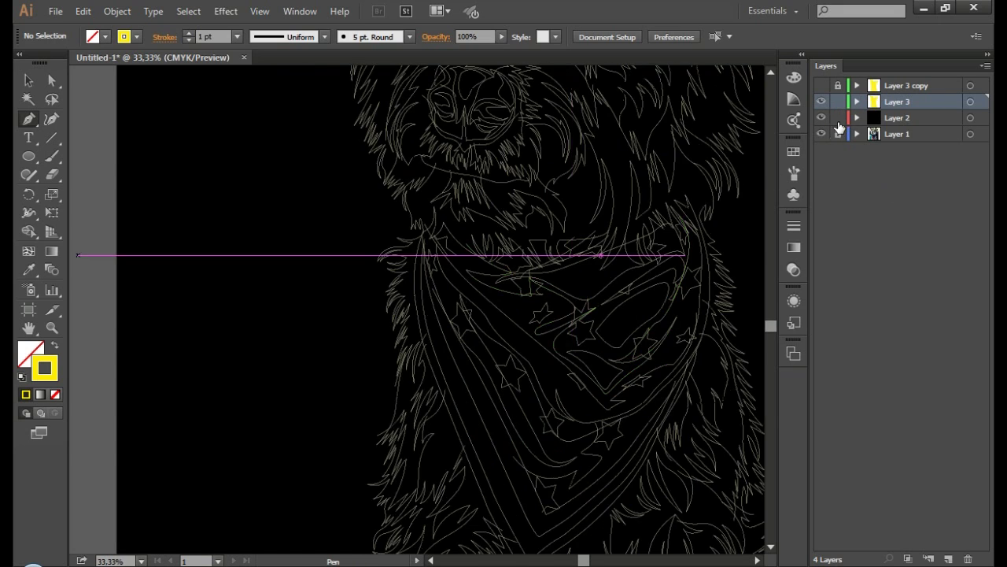
pyautogui.click(821, 117)
# Step: Select all line-art paths and make them a Live Paint group with the Live Paint Bucket
pyautogui.hotkey('ctrl', 'a')
pyautogui.scroll(5, 582, 392)
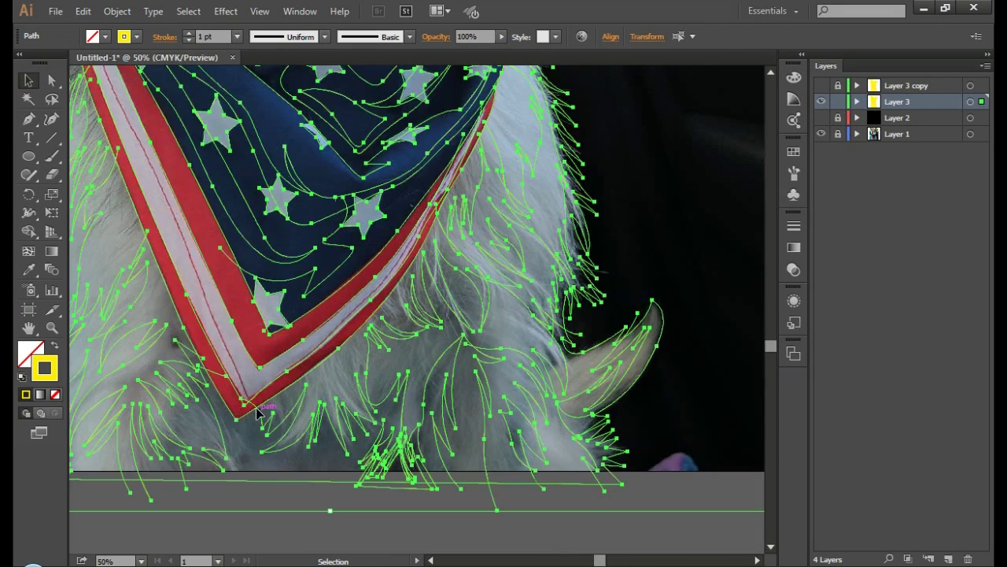
pyautogui.click(32, 233)
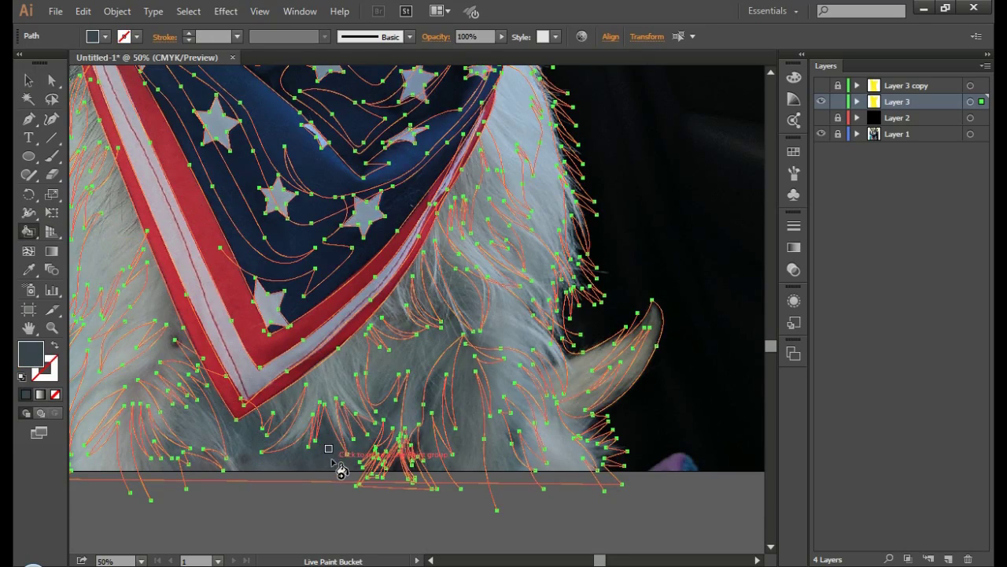
pyautogui.click(644, 358)
# Step: Sample light grey from the photo and fill the hair left of the bandana and the next fur region
pyautogui.hscroll(-5, 472, 331)
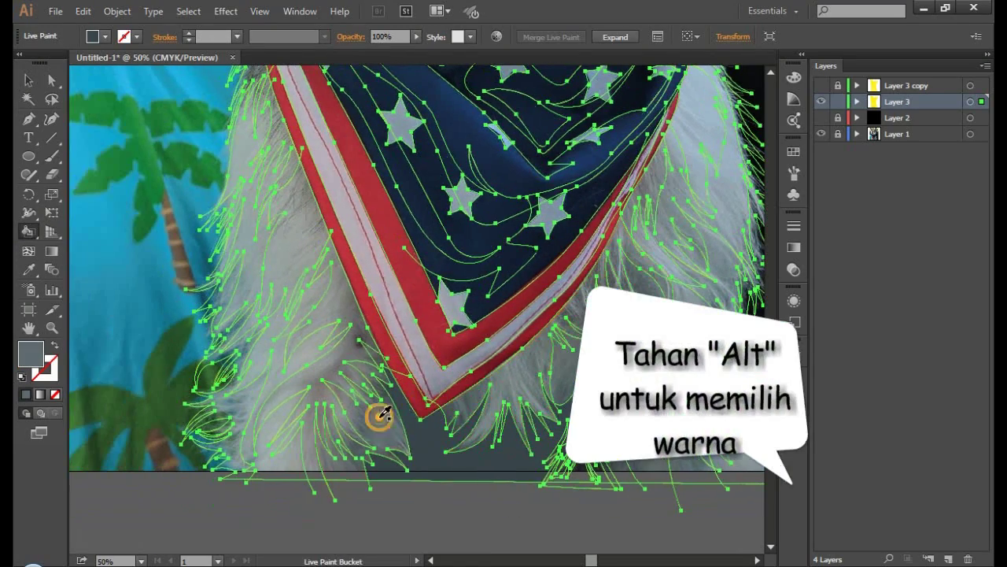
pyautogui.keyDown('alt'); pyautogui.click(355, 355); pyautogui.keyUp('alt')
pyautogui.click(270, 416)
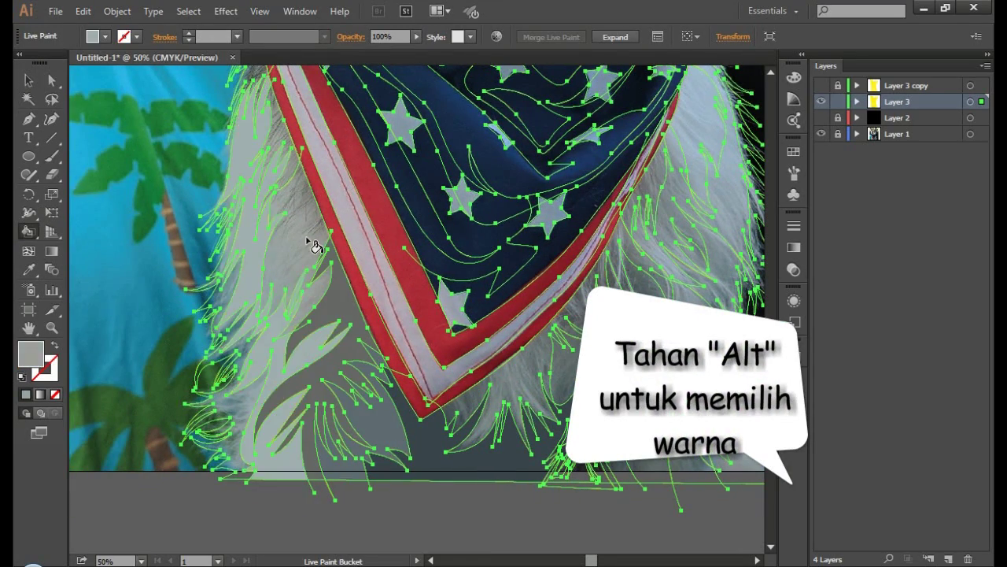
pyautogui.hscroll(-1, 133, 301)
pyautogui.hscroll(3, 384, 376)
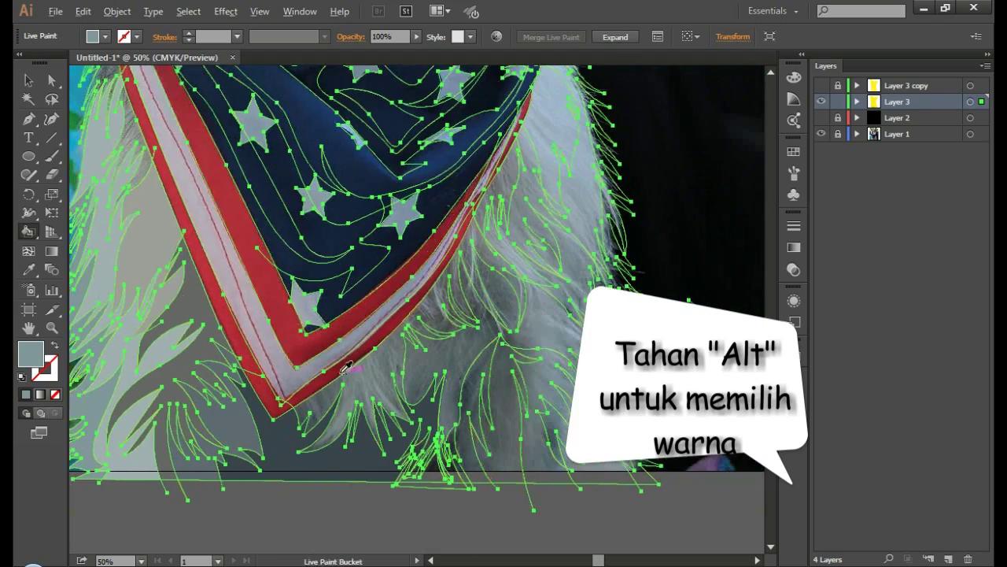
pyautogui.click(450, 349)
pyautogui.hscroll(2, 393, 400)
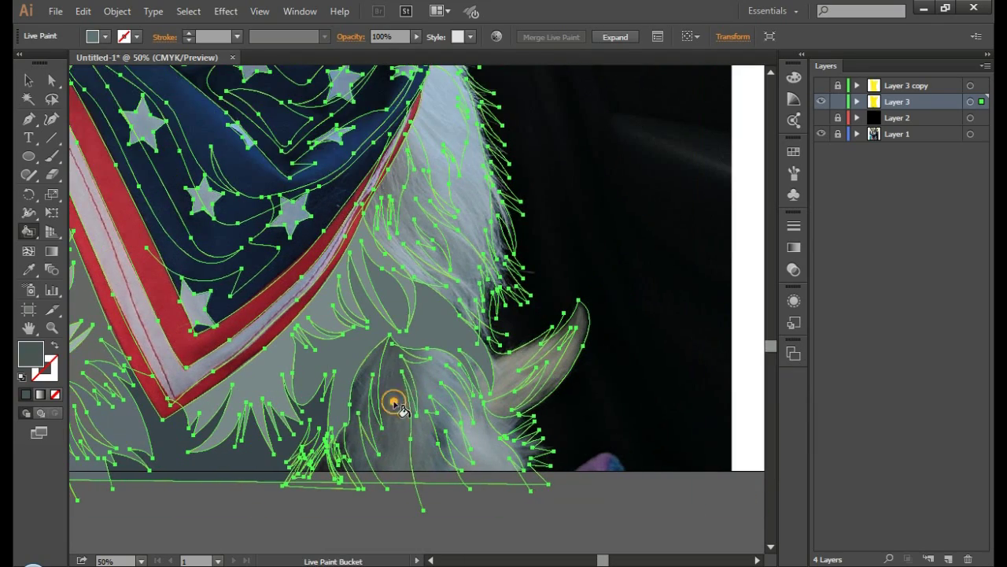
# Step: Sample a darker colour and fill a fur region and the shadow areas between strands
pyautogui.keyDown('alt'); pyautogui.click(364, 384); pyautogui.keyUp('alt')
pyautogui.click(358, 391)
pyautogui.scroll(2, 309, 358)
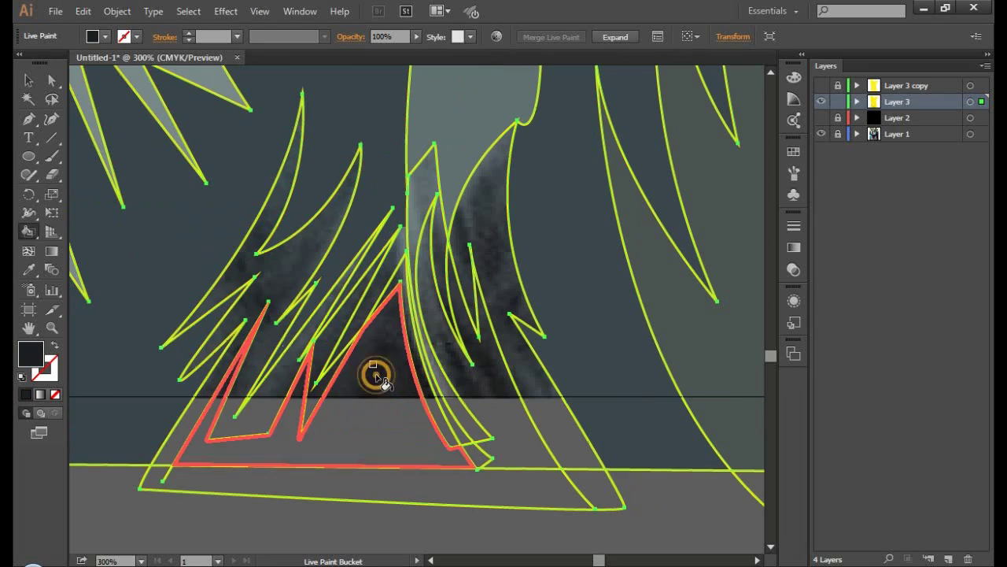
pyautogui.click(378, 375)
pyautogui.click(254, 288)
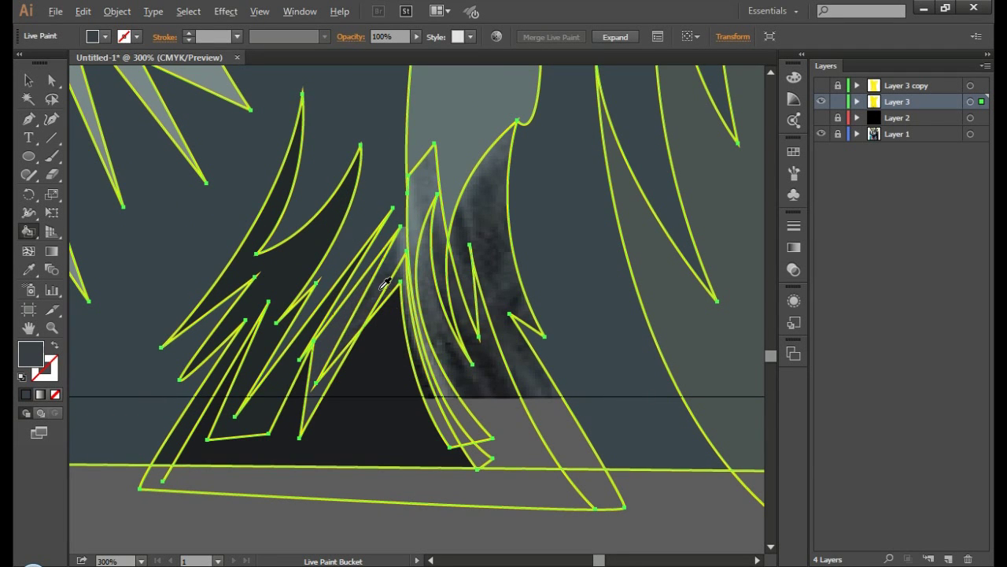
pyautogui.click(455, 358)
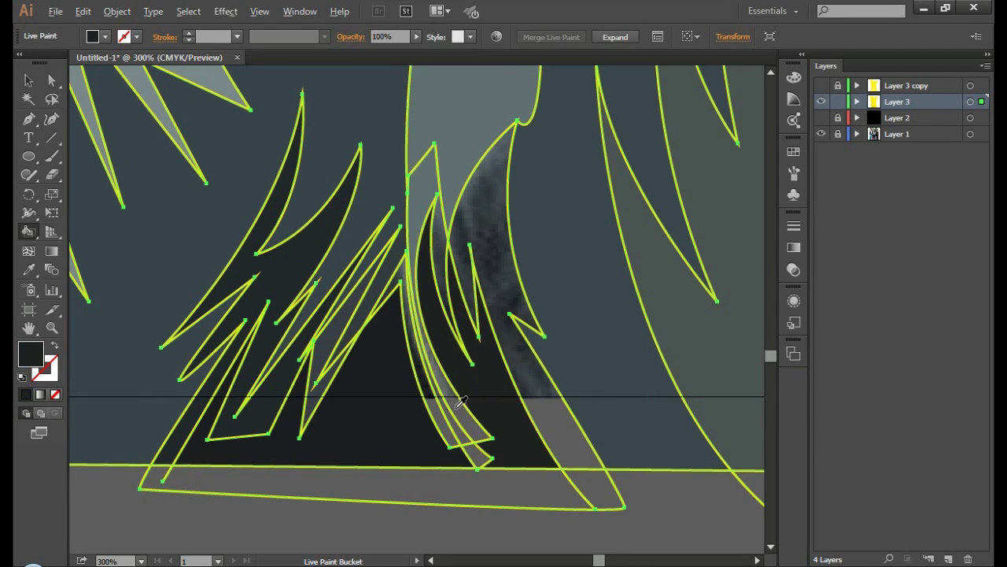
# Step: Fill the blurry fur region with a dark blue-grey sampled from the photo
pyautogui.keyDown('alt'); pyautogui.click(608, 284); pyautogui.keyUp('alt')
pyautogui.click(499, 275)
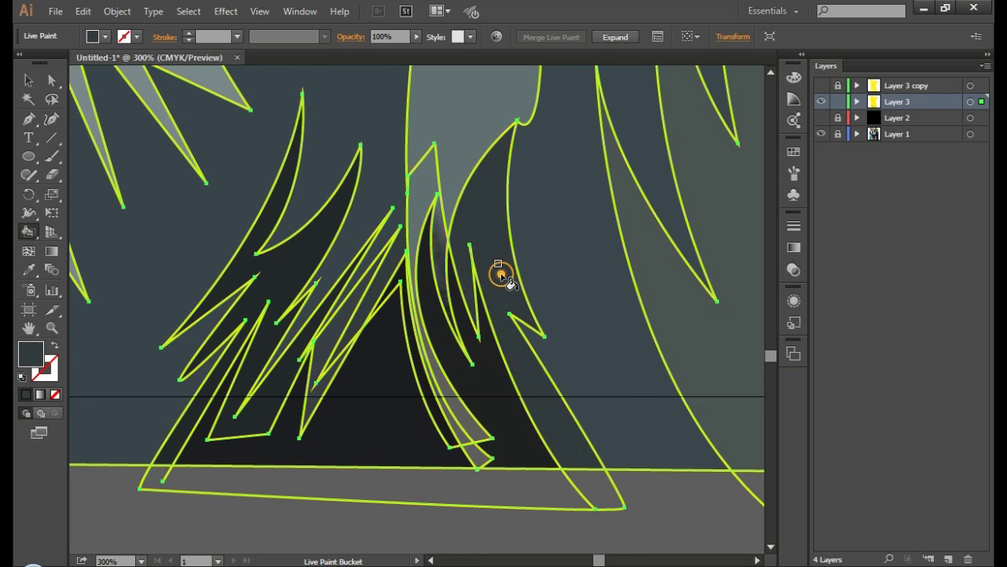
pyautogui.scroll(3, 438, 337)
pyautogui.scroll(-3, 447, 358)
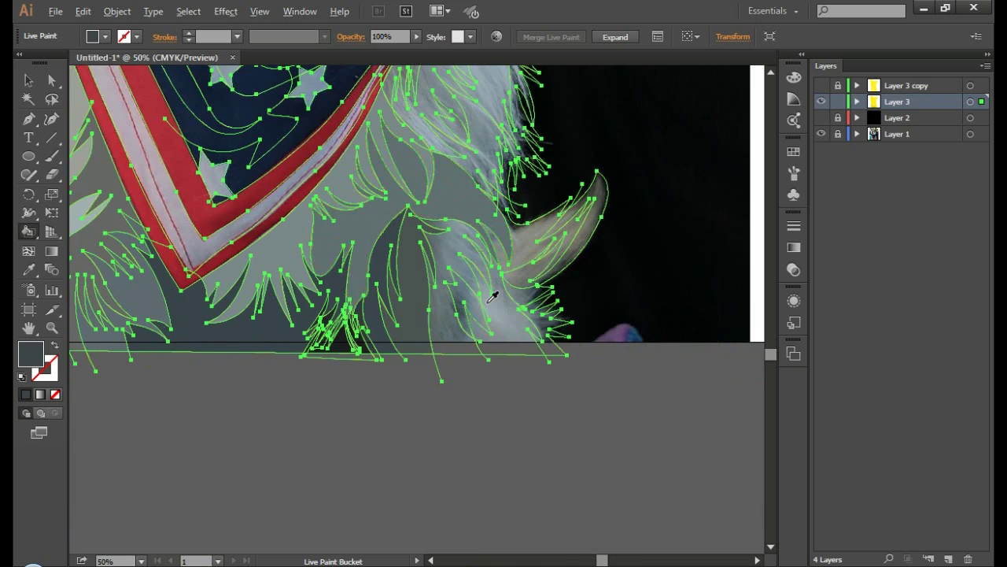
pyautogui.scroll(2, 400, 342)
# Step: Fill the fur beside the tail with a lighter grey, undoing a mistaken dark fill
pyautogui.click(431, 292)
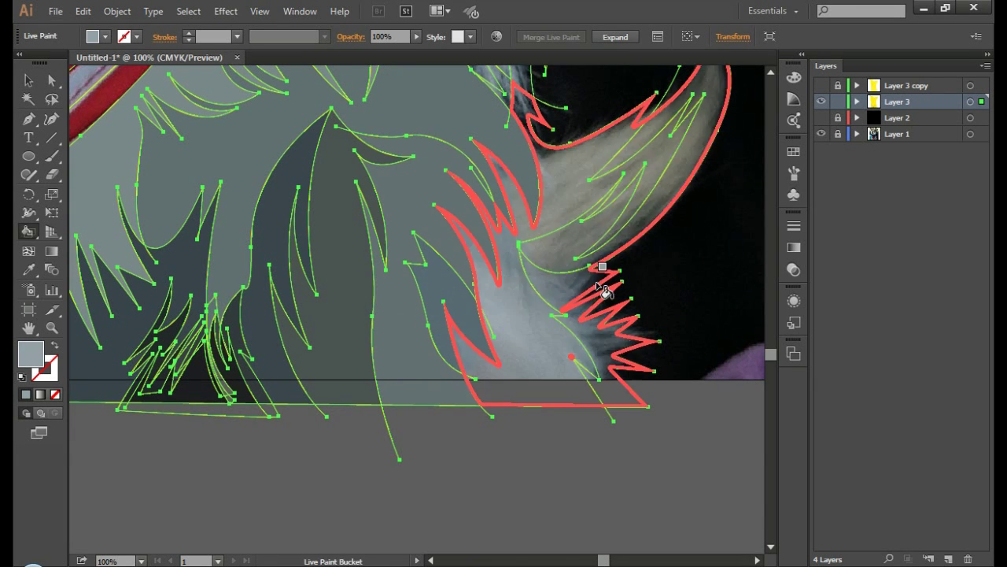
pyautogui.click(575, 261)
pyautogui.keyDown('alt'); pyautogui.click(596, 344); pyautogui.keyUp('alt')
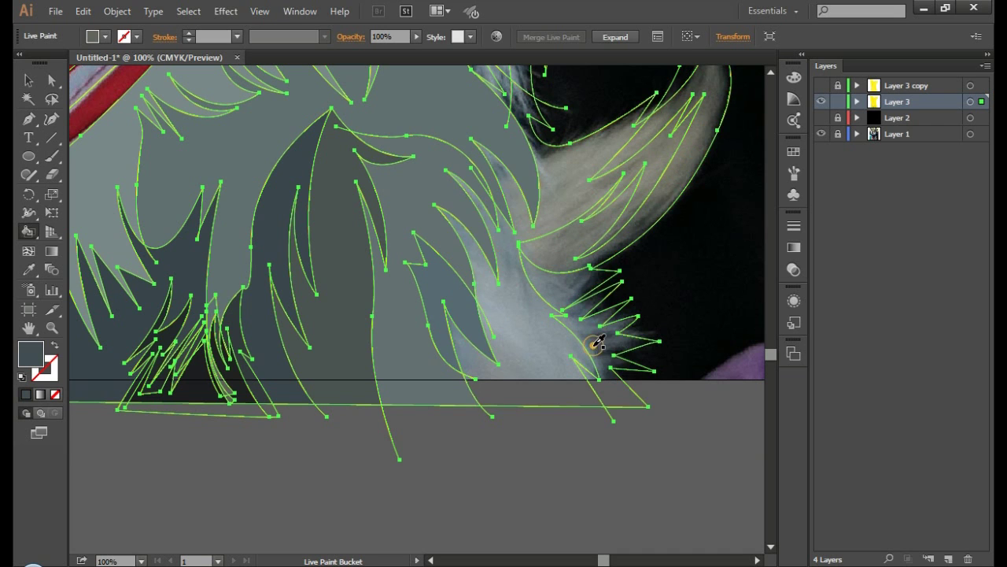
pyautogui.scroll(2, 562, 342)
pyautogui.click(567, 286)
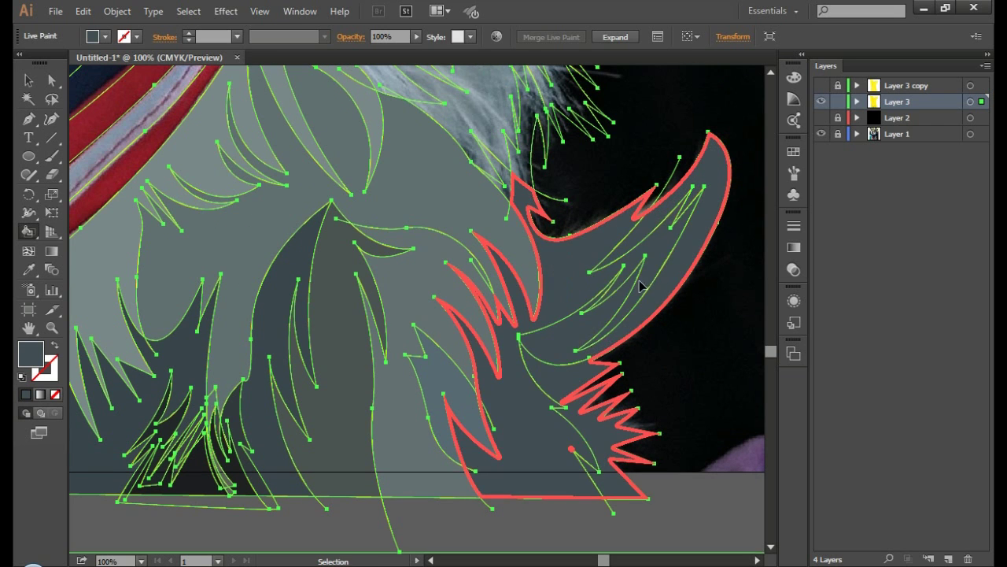
pyautogui.hotkey('ctrl', 'z')
pyautogui.keyDown('alt'); pyautogui.click(591, 263); pyautogui.keyUp('alt')
pyautogui.click(574, 265)
pyautogui.scroll(-1, 574, 265)
pyautogui.scroll(2, 602, 221)
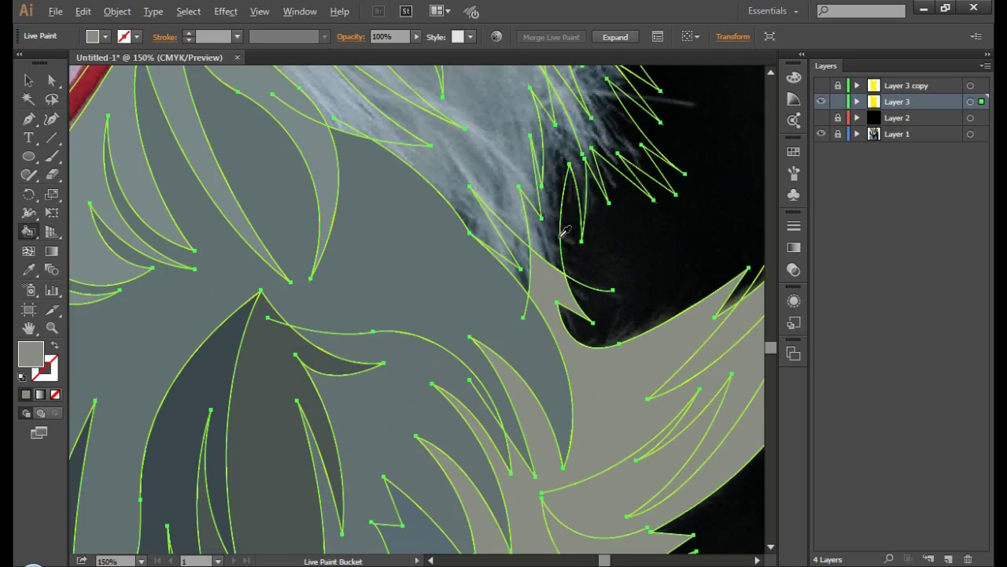
# Step: Fill the white fur region light blue and another fur area with a sampled grey
pyautogui.scroll(4, 508, 228)
pyautogui.scroll(3, 504, 232)
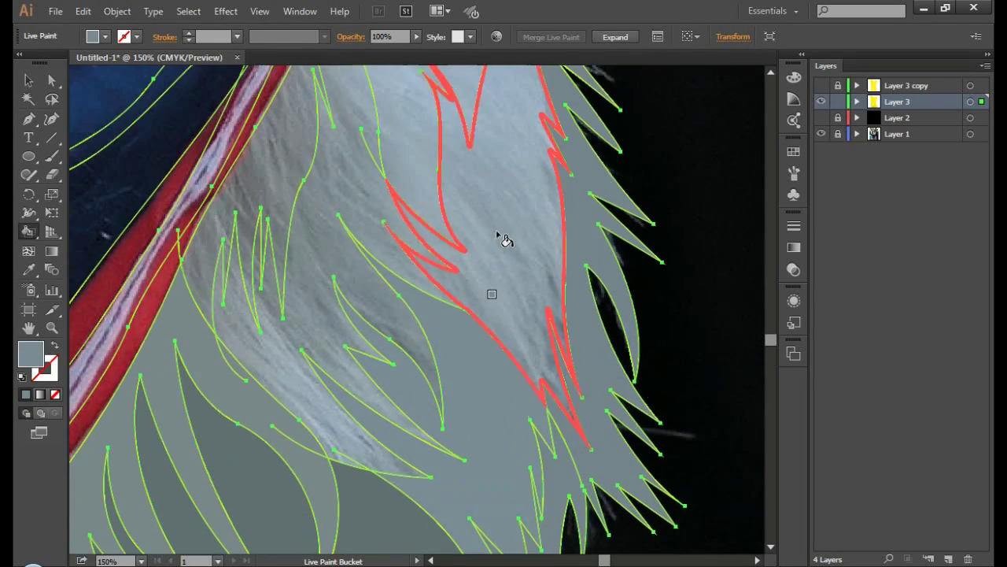
pyautogui.keyDown('alt'); pyautogui.click(521, 209); pyautogui.keyUp('alt')
pyautogui.click(521, 209)
pyautogui.scroll(2, 473, 209)
pyautogui.hscroll(-3, 420, 214)
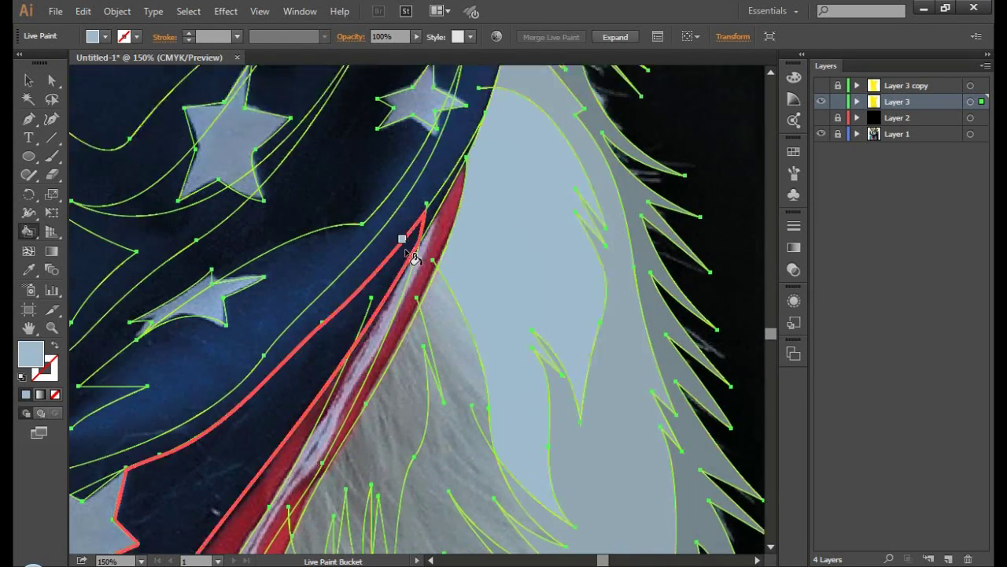
pyautogui.hscroll(-2, 412, 231)
pyautogui.keyDown('alt'); pyautogui.click(370, 254); pyautogui.keyUp('alt')
pyautogui.click(389, 252)
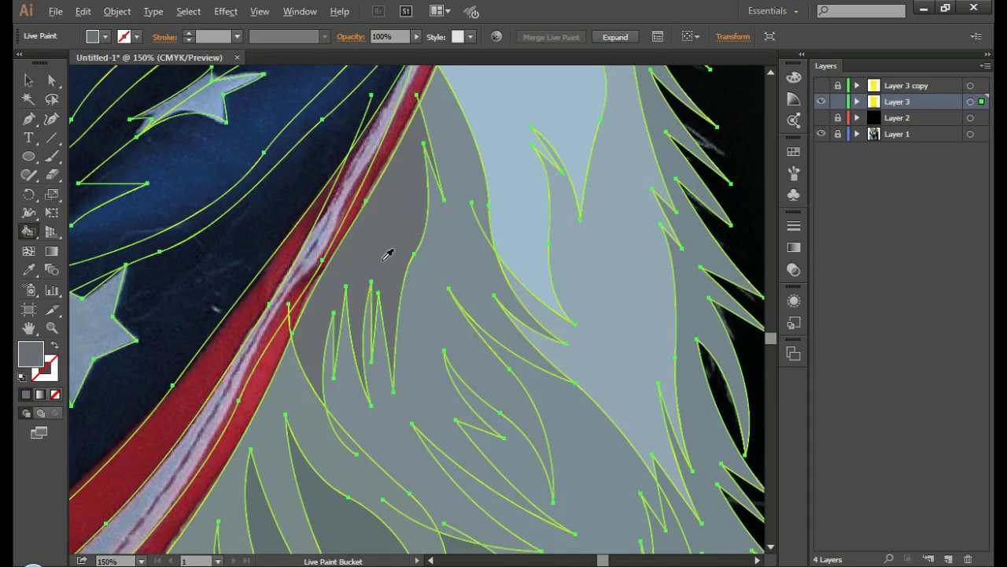
pyautogui.scroll(-2, 398, 229)
pyautogui.hscroll(-4, 403, 218)
pyautogui.hscroll(-1, 472, 275)
# Step: Fill the star's unfilled part light blue, the star light grey, and the slivers on either side
pyautogui.keyDown('alt'); pyautogui.click(522, 319); pyautogui.keyUp('alt')
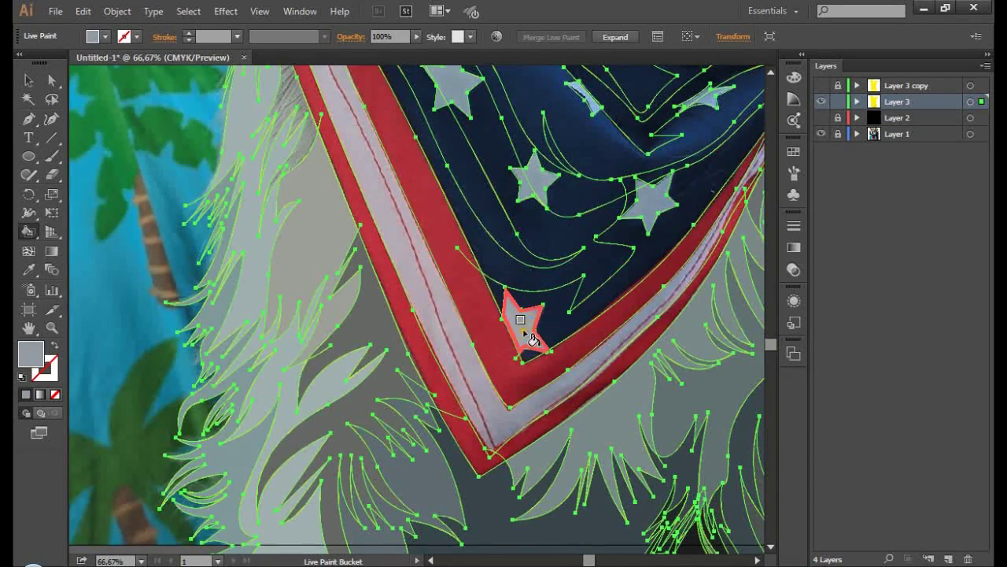
pyautogui.scroll(1, 522, 319)
pyautogui.click(522, 146)
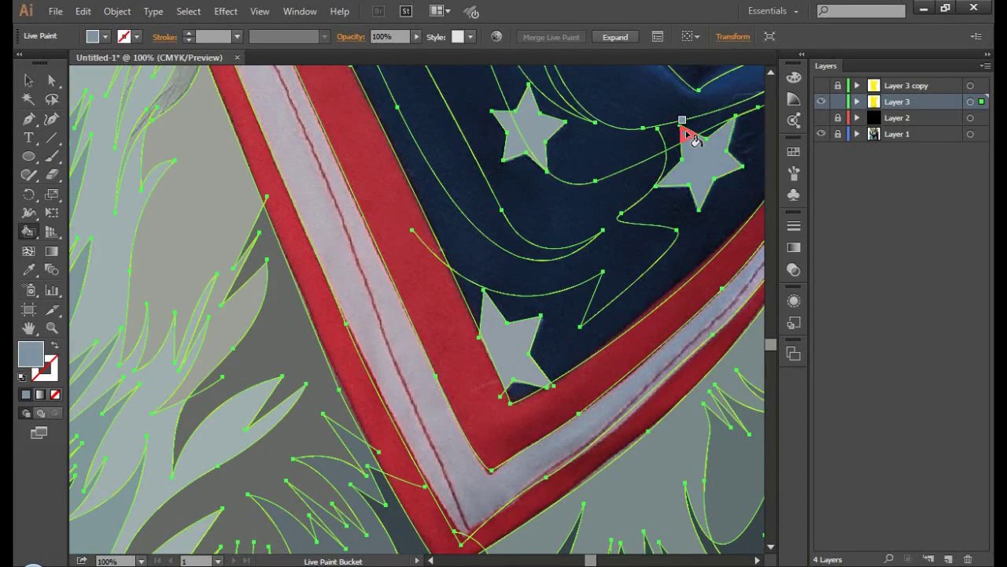
pyautogui.scroll(1, 549, 157)
pyautogui.scroll(1, 405, 202)
pyautogui.click(405, 200)
pyautogui.scroll(2, 366, 201)
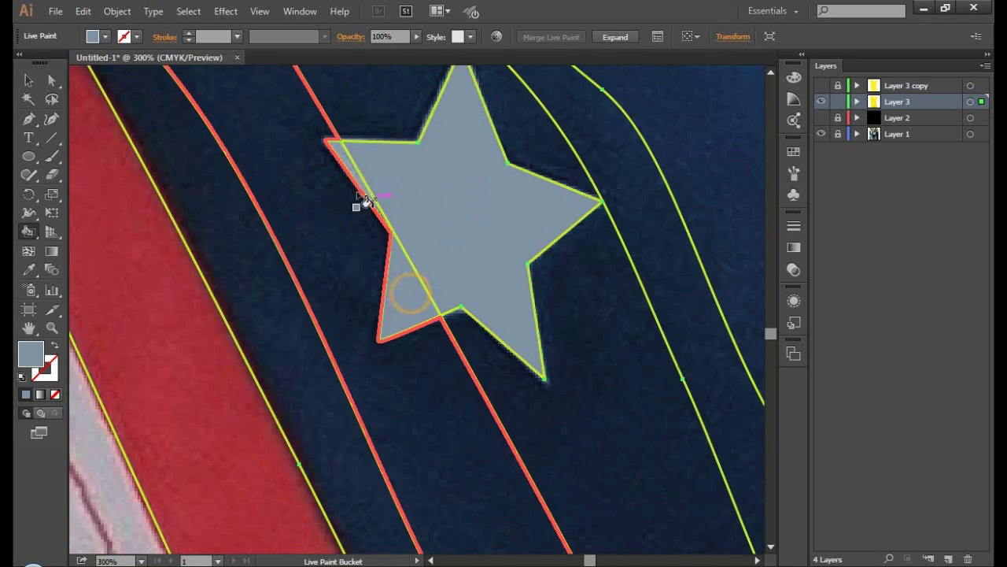
pyautogui.click(350, 163)
pyautogui.scroll(-1, 382, 189)
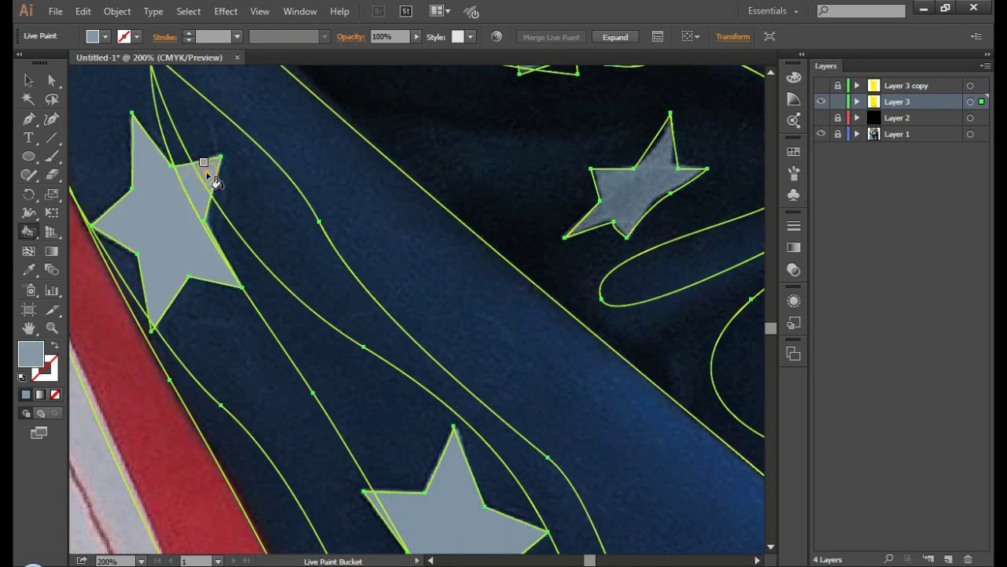
pyautogui.scroll(2, 573, 252)
pyautogui.hscroll(2, 573, 252)
pyautogui.scroll(2, 578, 228)
pyautogui.scroll(2, 553, 223)
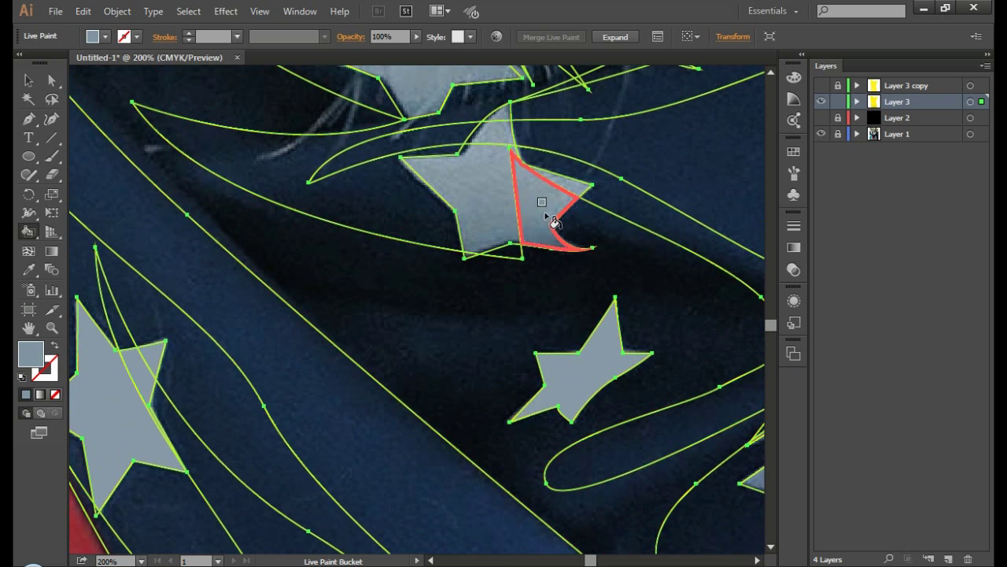
pyautogui.click(554, 223)
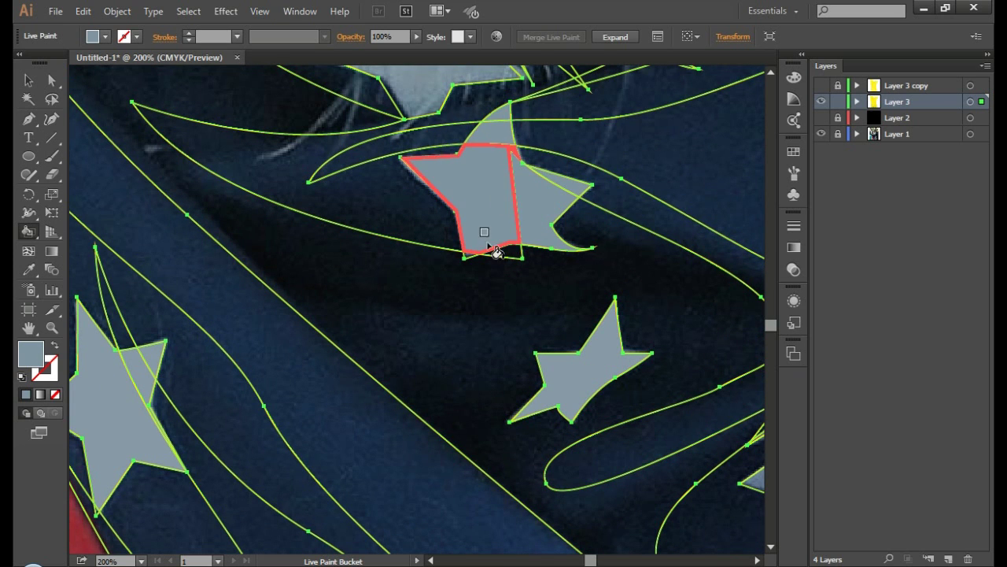
# Step: Briefly show the photo layer for reference, then sample the red of the bandana stripe
pyautogui.hscroll(1, 441, 260)
pyautogui.hscroll(2, 535, 374)
pyautogui.hscroll(1, 583, 370)
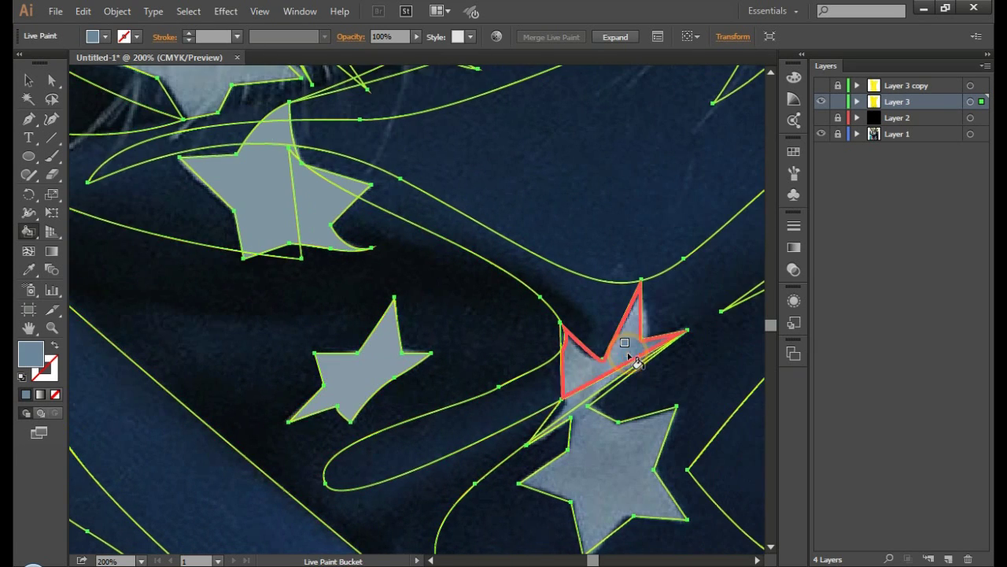
pyautogui.scroll(-1, 630, 469)
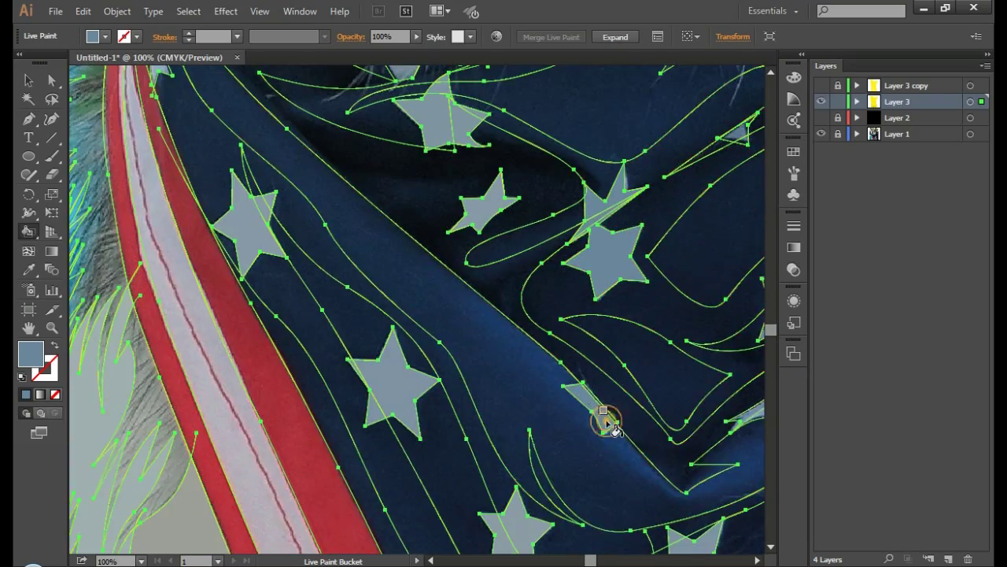
pyautogui.scroll(-1, 607, 418)
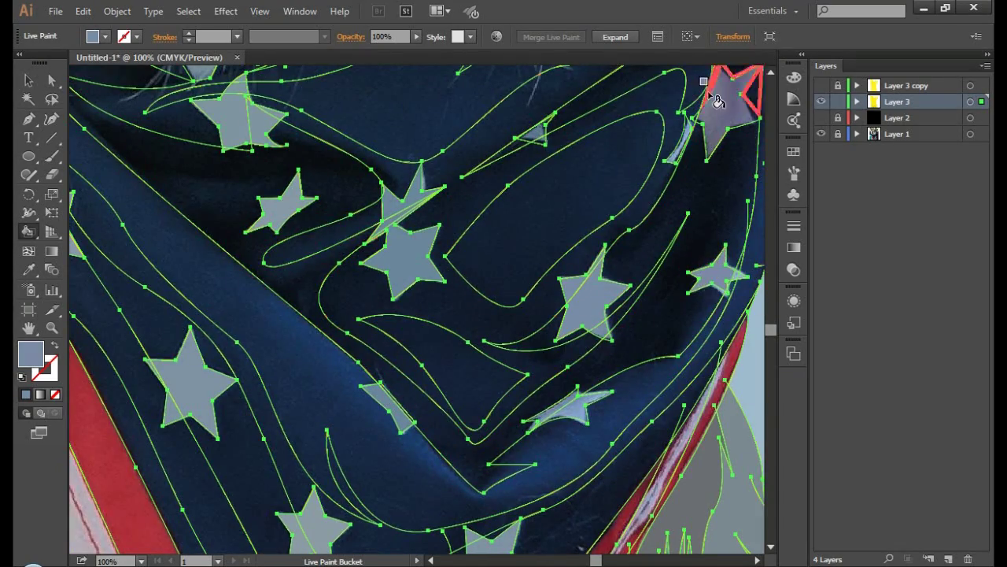
pyautogui.scroll(-1, 549, 404)
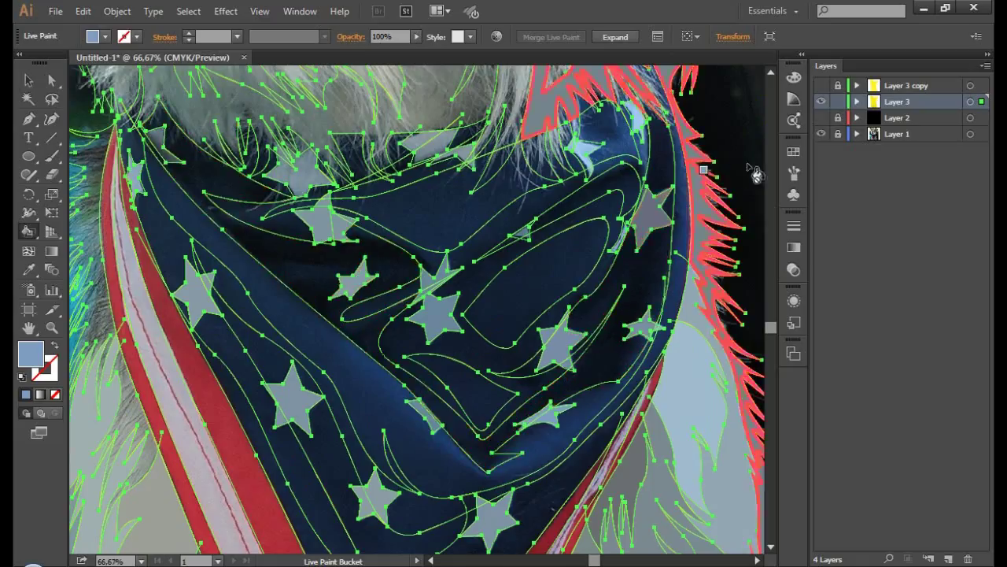
pyautogui.scroll(1, 342, 150)
pyautogui.scroll(1, 439, 205)
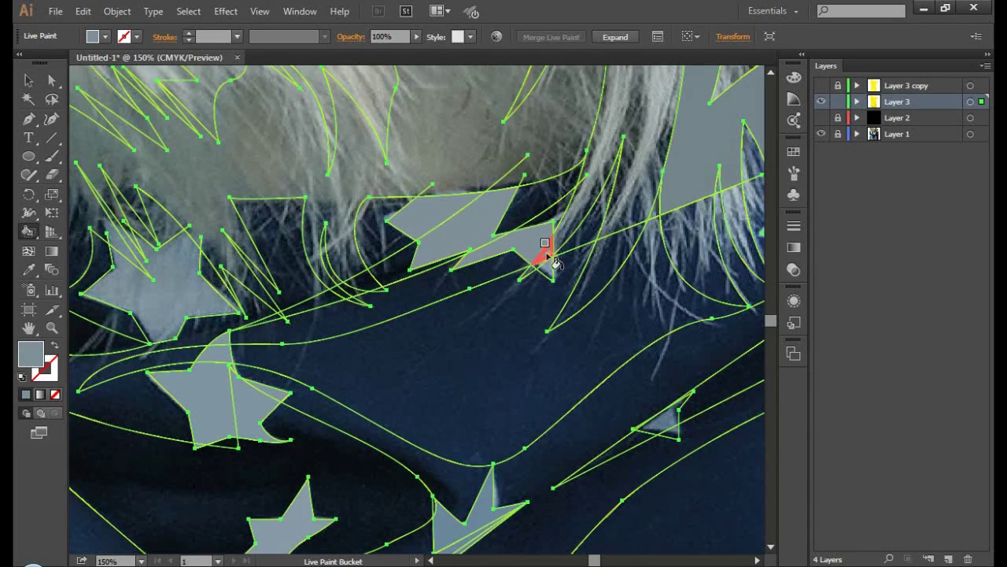
pyautogui.hscroll(2, 703, 273)
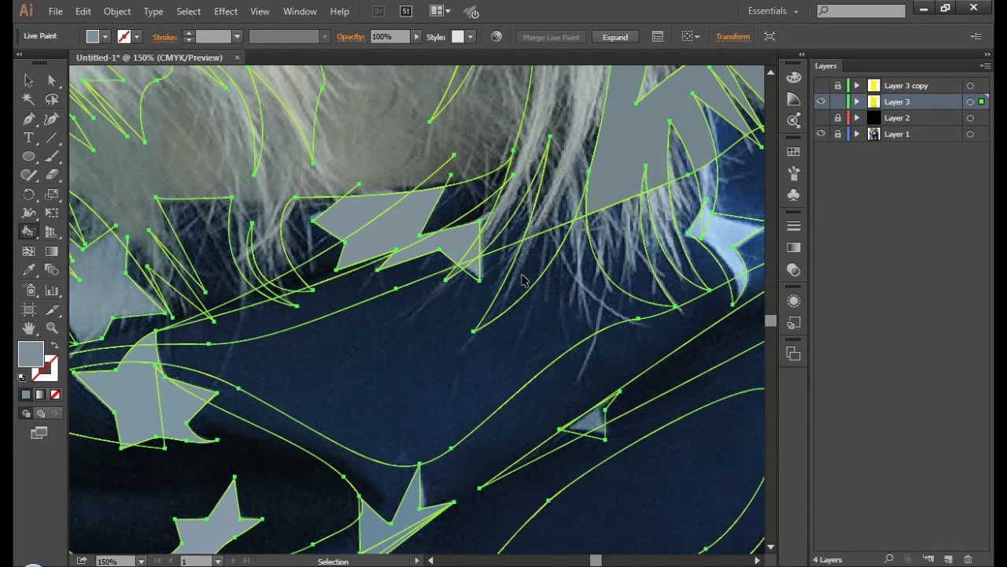
pyautogui.hscroll(2, 483, 279)
pyautogui.scroll(3, 644, 223)
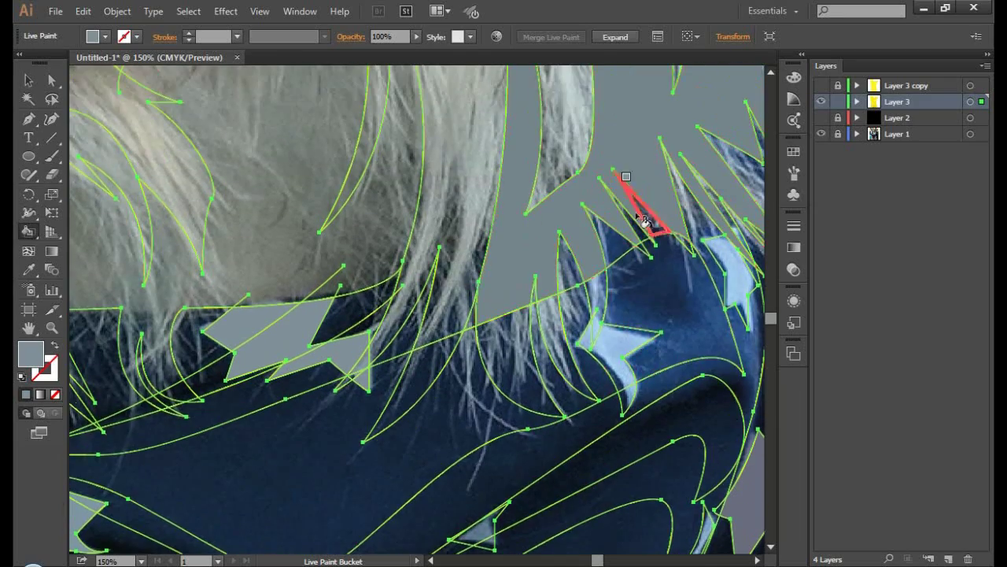
pyautogui.scroll(-1, 612, 354)
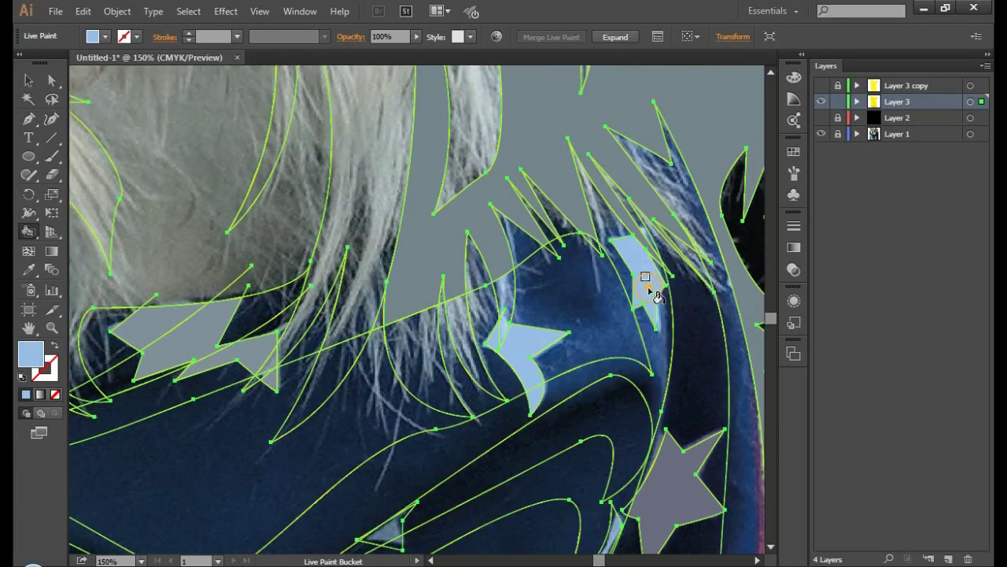
pyautogui.scroll(-6, 680, 332)
pyautogui.hscroll(1, 551, 213)
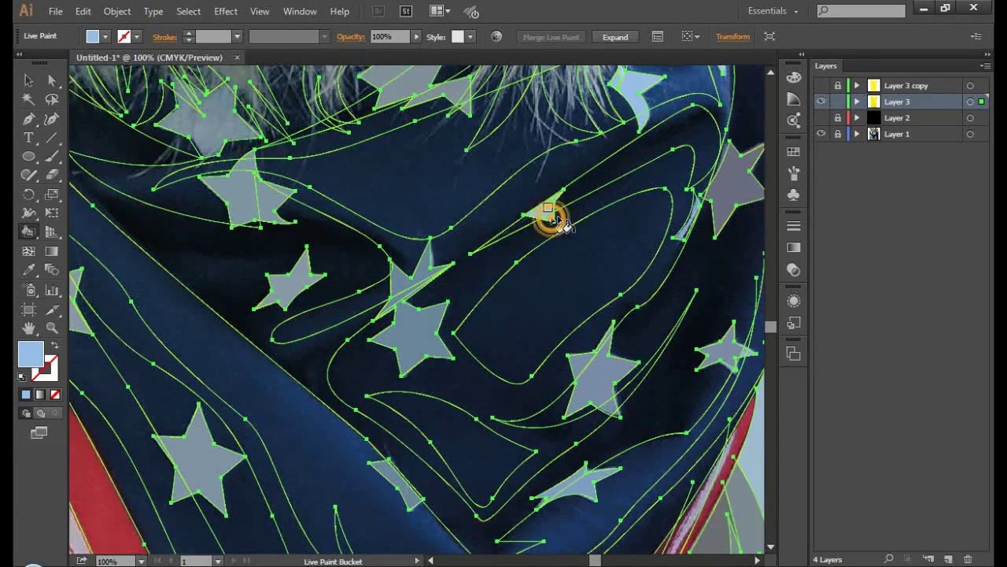
pyautogui.hscroll(1, 551, 219)
pyautogui.scroll(-1, 551, 219)
pyautogui.click(821, 117)
pyautogui.click(821, 118)
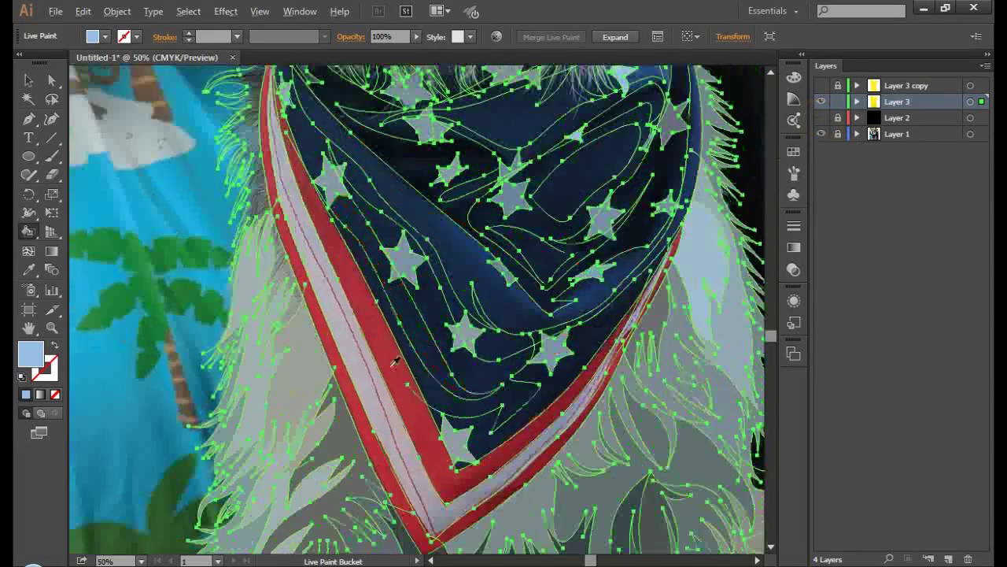
pyautogui.keyDown('alt'); pyautogui.click(395, 361); pyautogui.keyUp('alt')
# Step: Sample the bandana's navy and paint the small red sliver and the gap below the hair navy
pyautogui.scroll(-2, 362, 425)
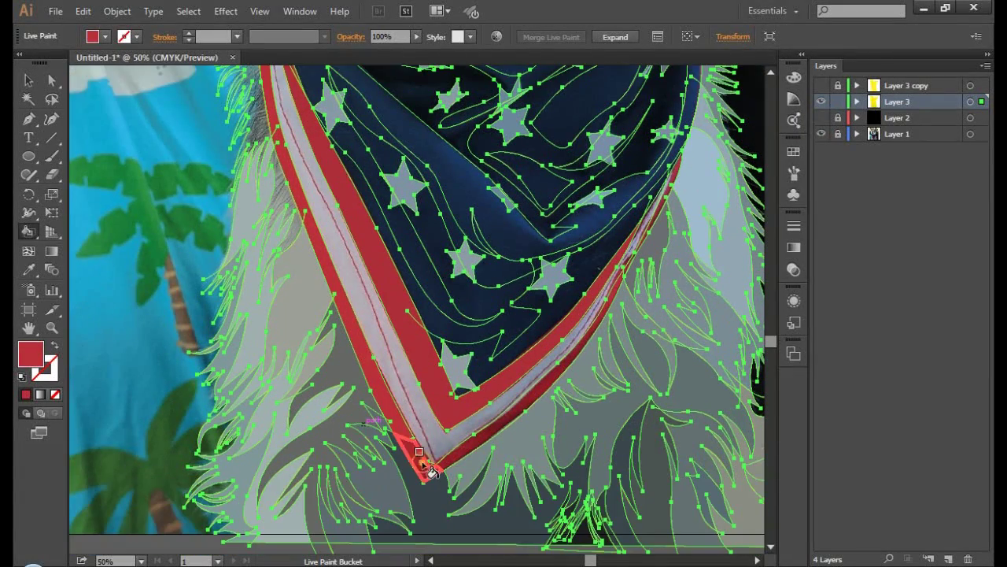
pyautogui.scroll(4, 445, 441)
pyautogui.keyDown('alt'); pyautogui.click(457, 321); pyautogui.keyUp('alt')
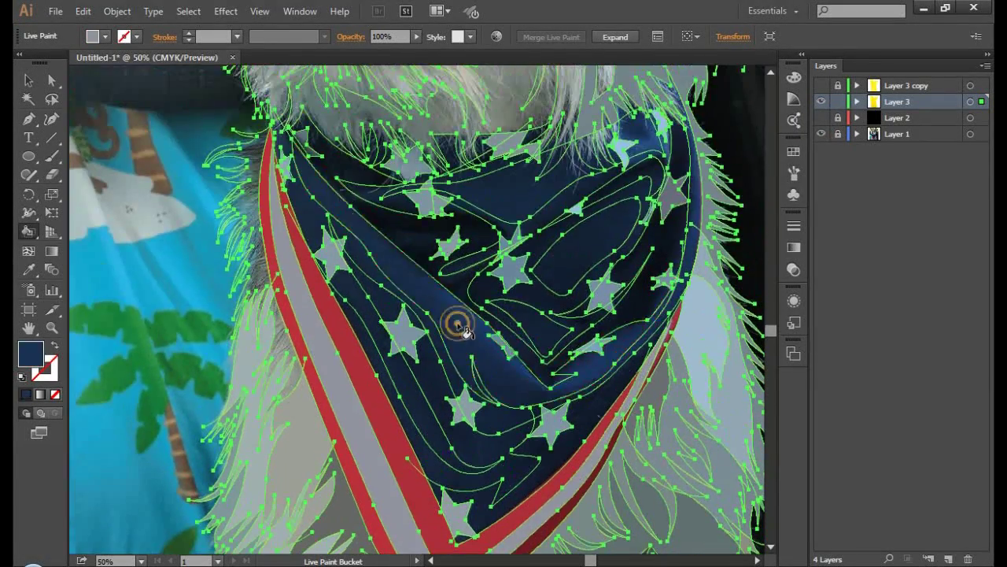
pyautogui.keyDown('alt'); pyautogui.scroll(2, 334, 250); pyautogui.keyUp('alt')
pyautogui.click(335, 250)
pyautogui.keyDown('alt'); pyautogui.scroll(-2, 391, 272); pyautogui.keyUp('alt')
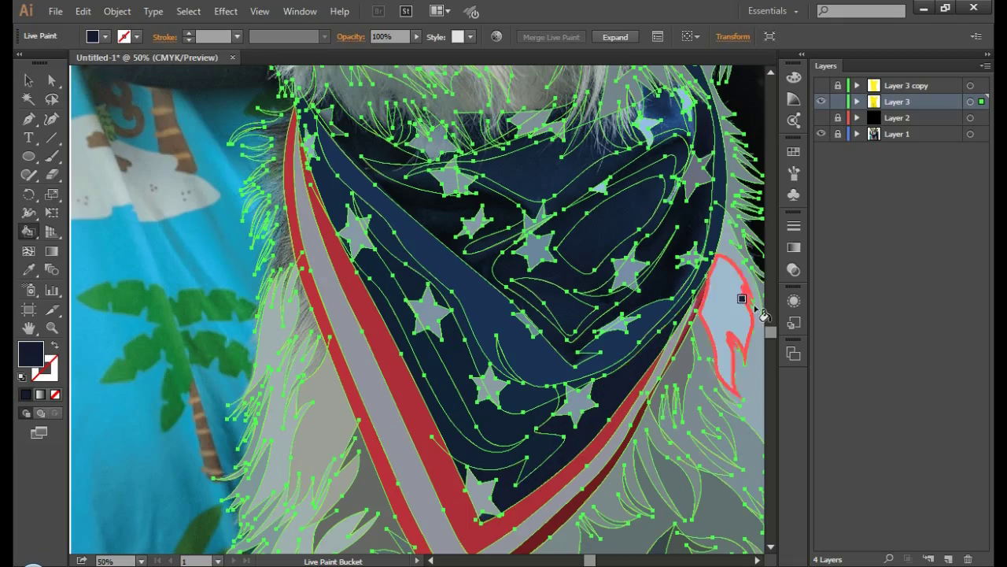
pyautogui.scroll(1, 620, 362)
pyautogui.scroll(1, 622, 303)
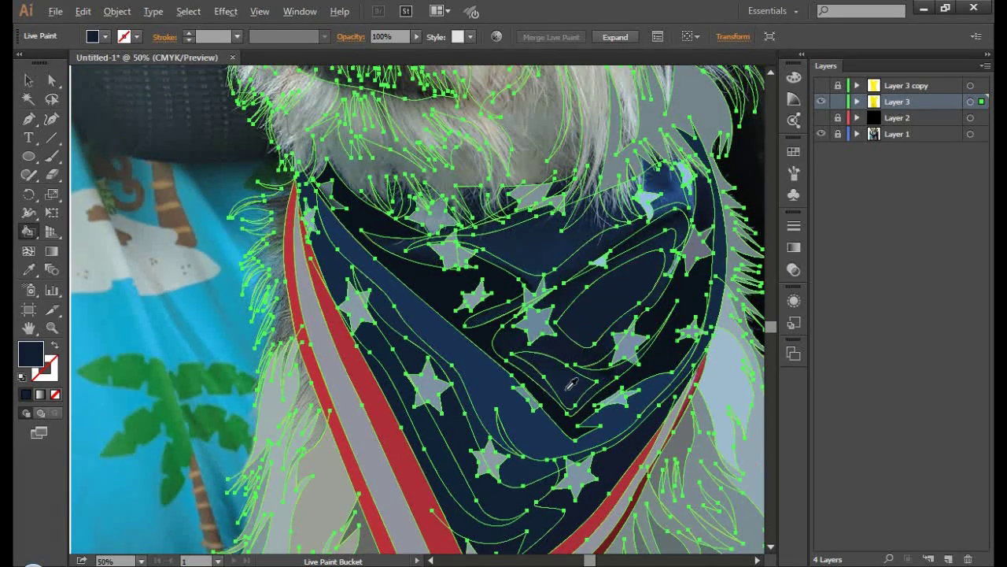
pyautogui.scroll(1, 596, 292)
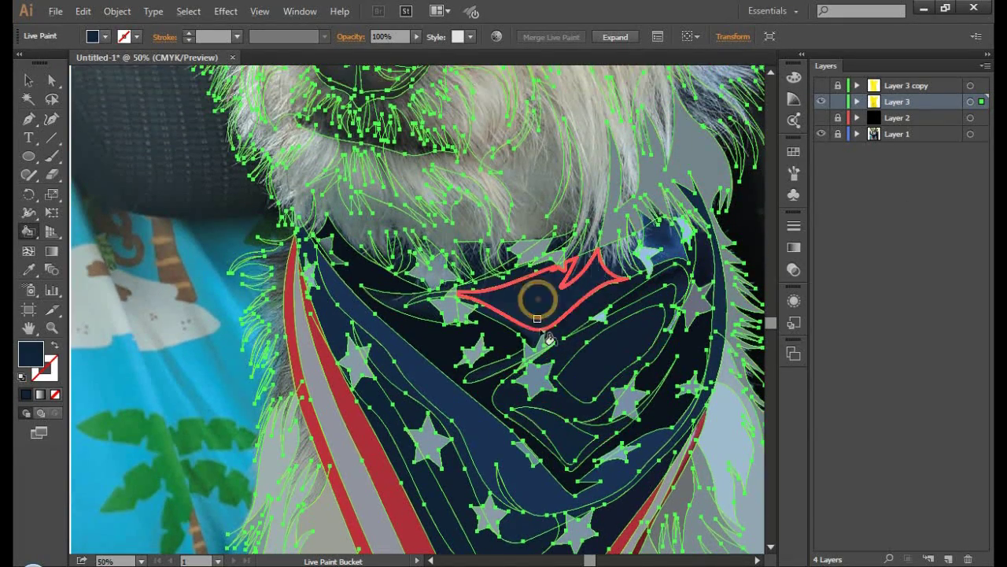
pyautogui.scroll(2, 505, 272)
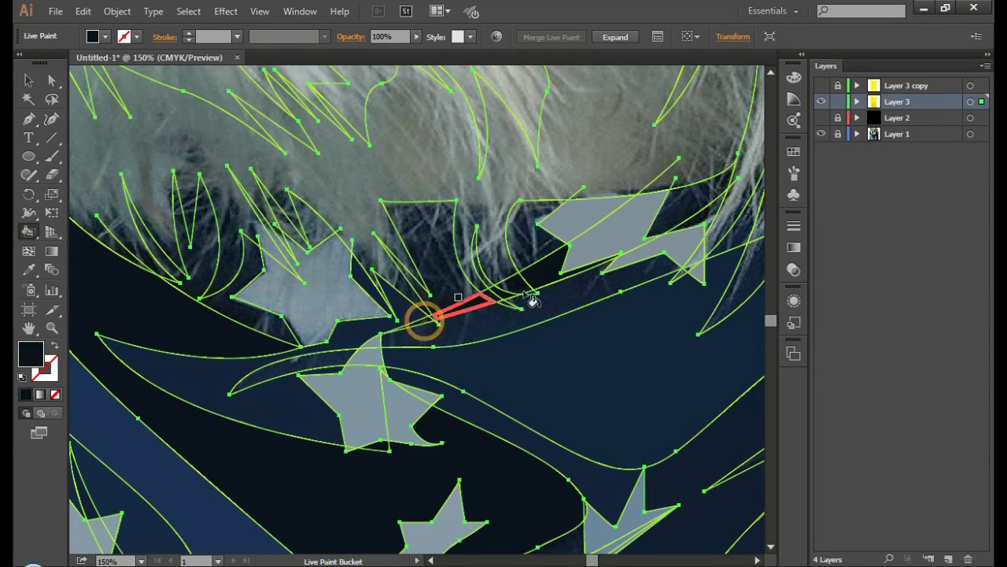
pyautogui.click(441, 275)
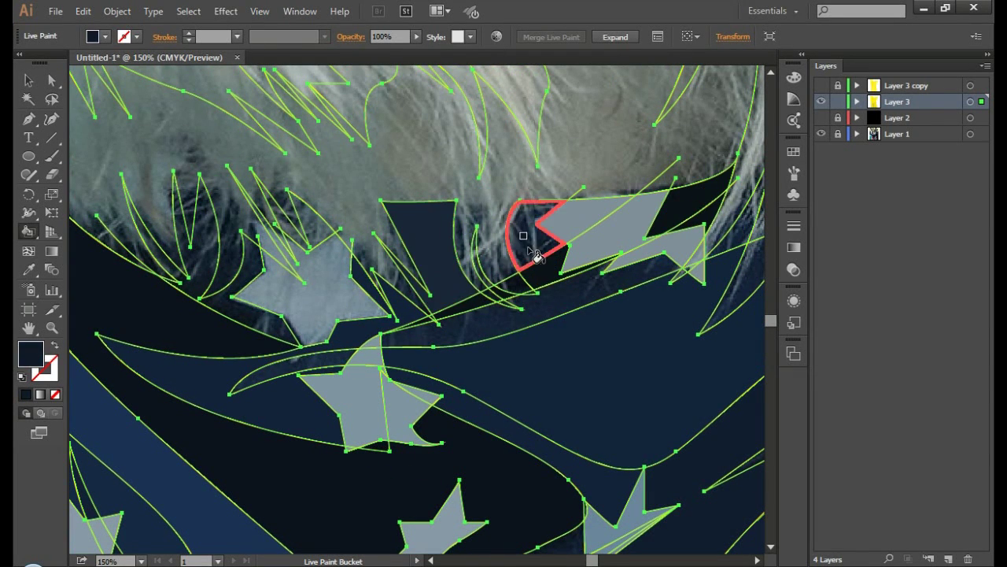
# Step: Paint the large fur region and right hair strands grey, a small gap grey, and an outlined gap dark blue
pyautogui.hscroll(-3, 248, 224)
pyautogui.click(243, 177)
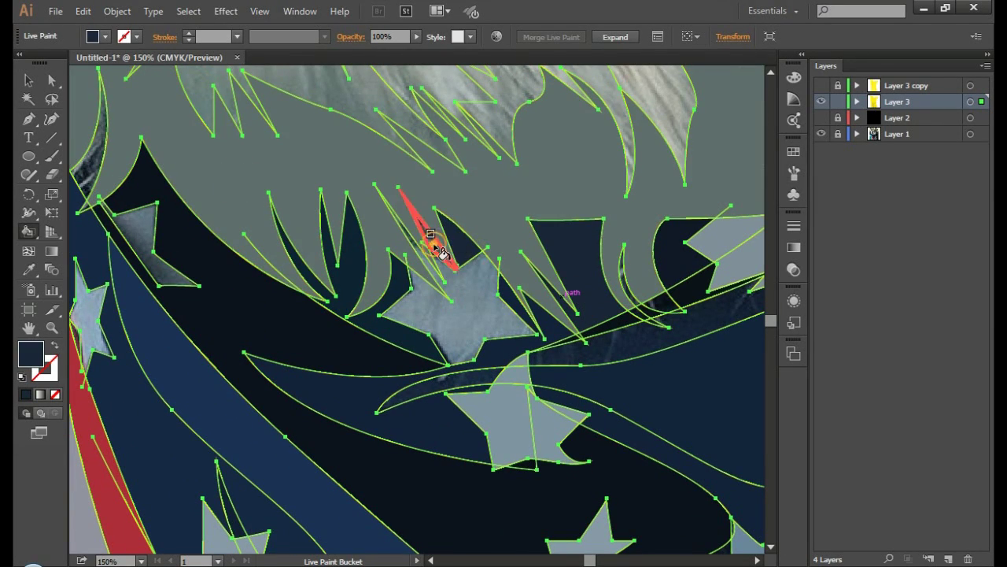
pyautogui.scroll(-1, 519, 327)
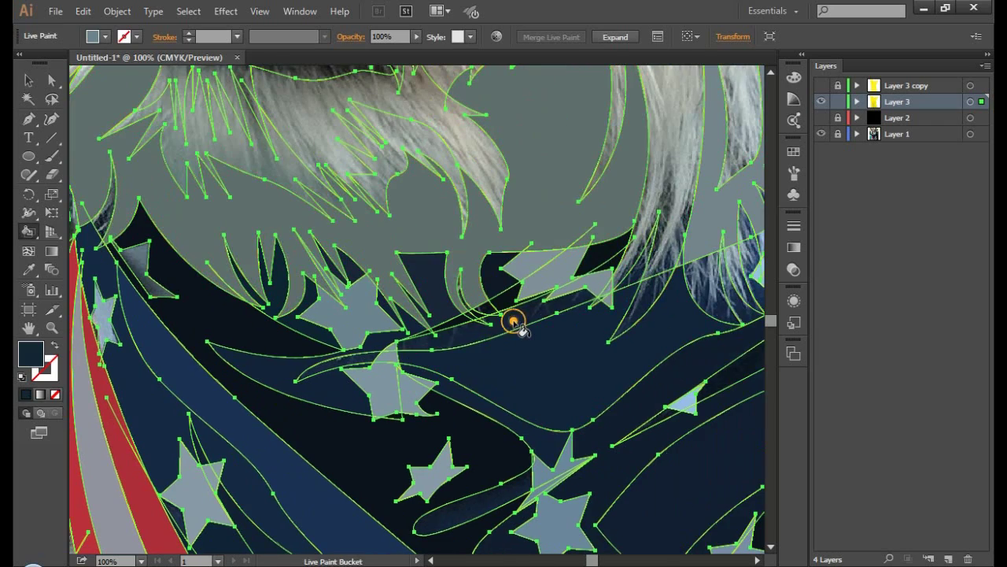
pyautogui.hscroll(2, 641, 285)
pyautogui.scroll(2, 692, 207)
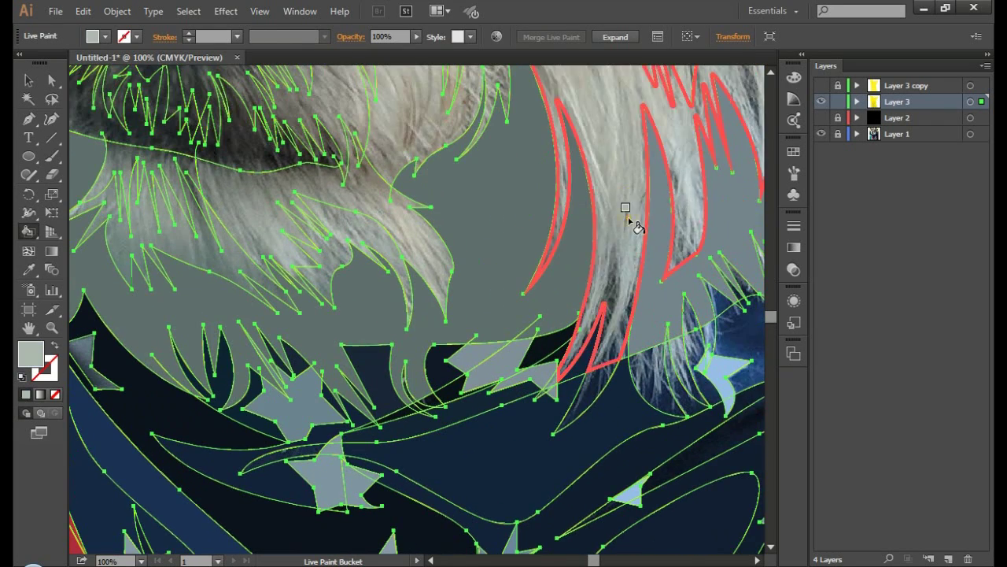
pyautogui.click(634, 220)
pyautogui.scroll(3, 547, 401)
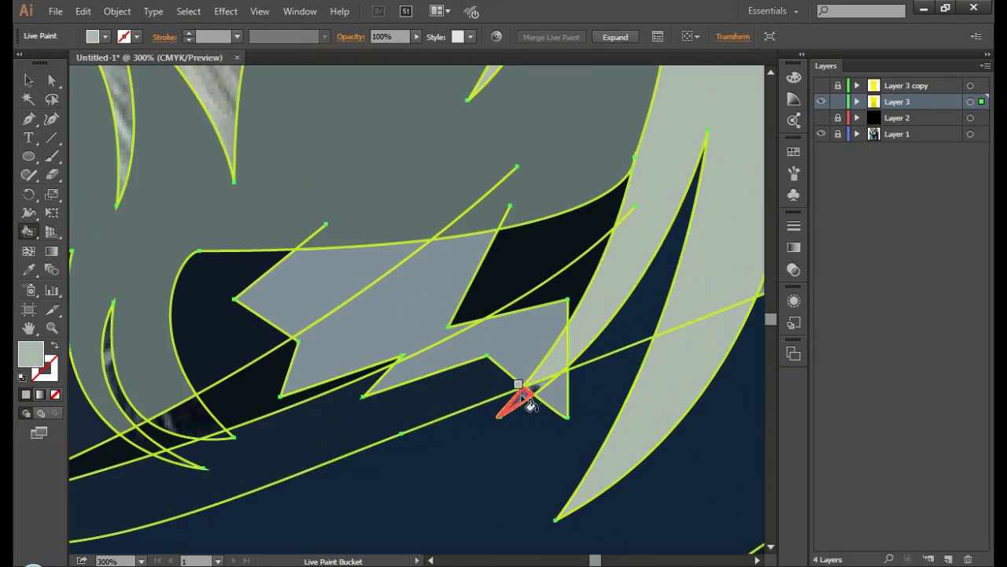
pyautogui.click(535, 392)
pyautogui.scroll(-3, 535, 391)
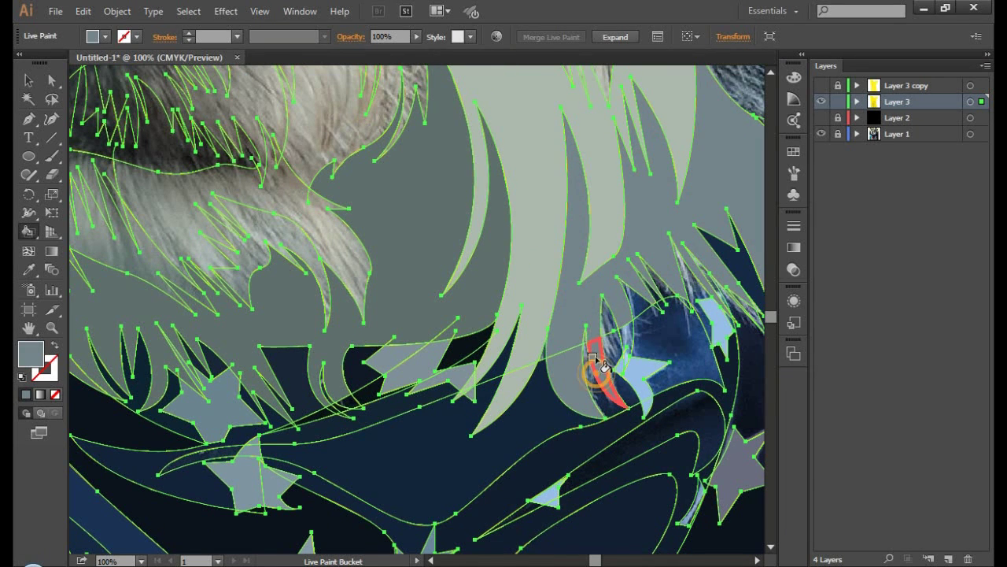
pyautogui.click(671, 354)
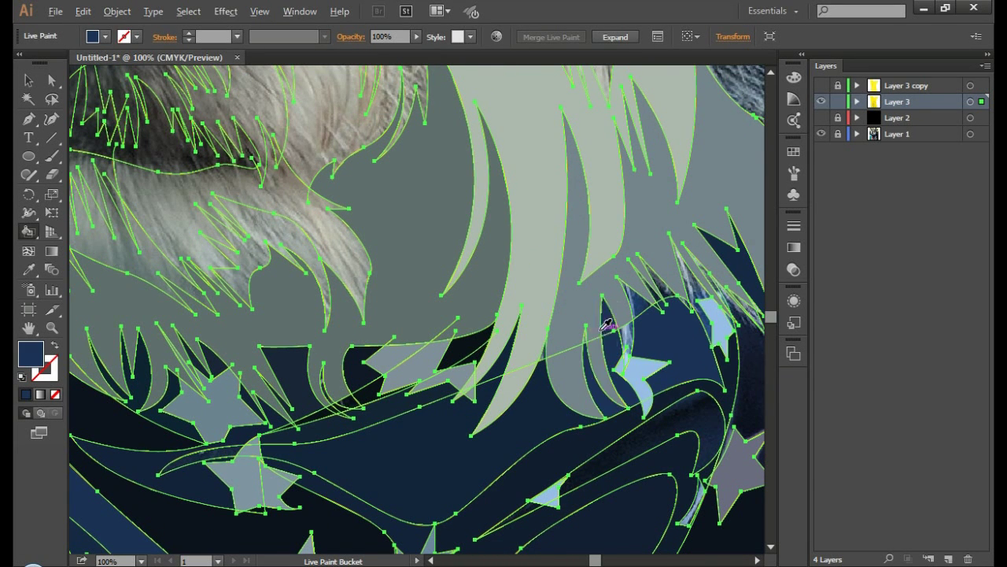
pyautogui.scroll(3, 608, 324)
pyautogui.scroll(-5, 480, 330)
# Step: Fill the small triangle dark navy and the thin sliver beside the star, then hide the painted layer to check
pyautogui.keyDown('alt'); pyautogui.click(477, 378); pyautogui.keyUp('alt')
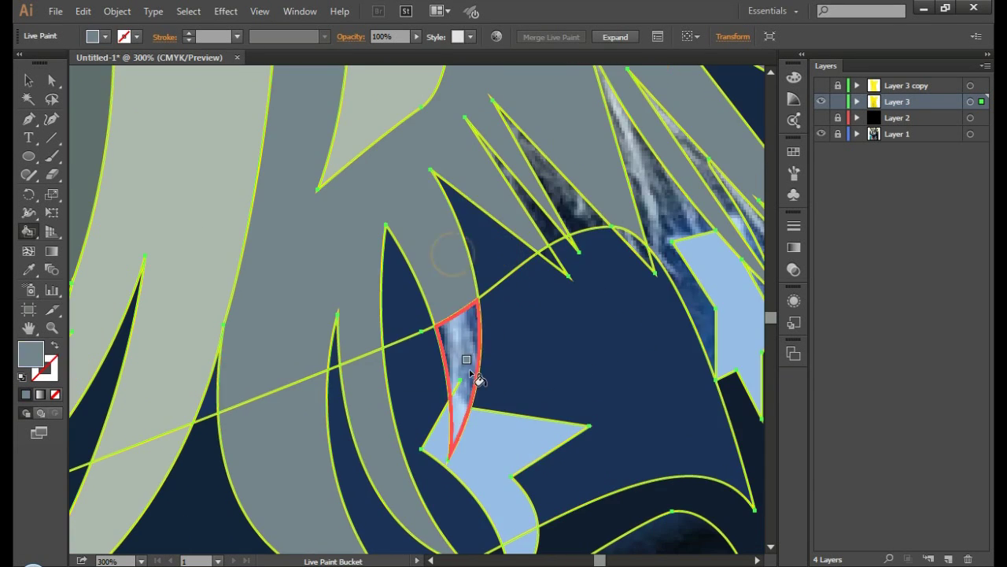
pyautogui.scroll(3, 535, 347)
pyautogui.click(578, 319)
pyautogui.scroll(1, 626, 284)
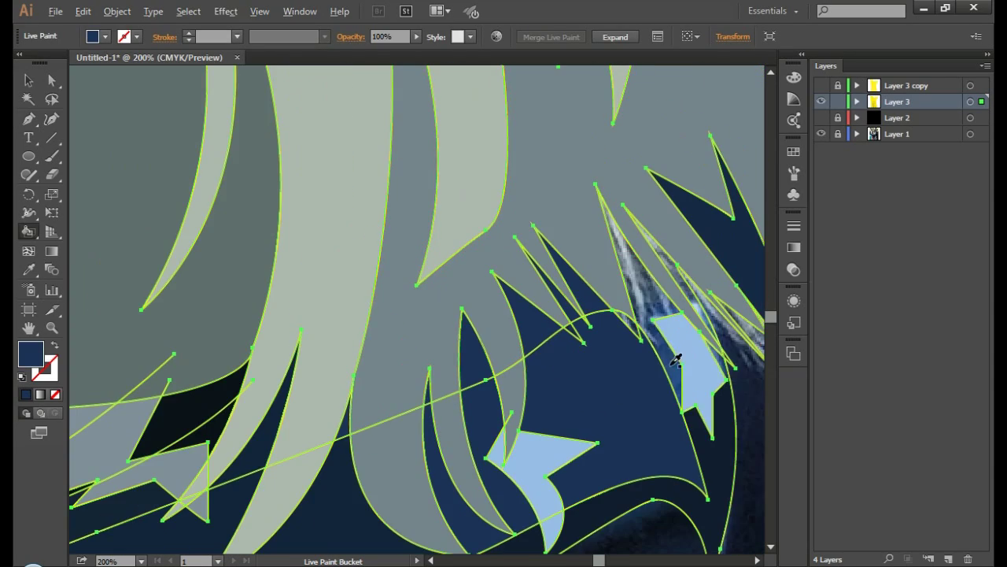
pyautogui.scroll(1, 716, 362)
pyautogui.click(726, 382)
pyautogui.scroll(-1, 661, 240)
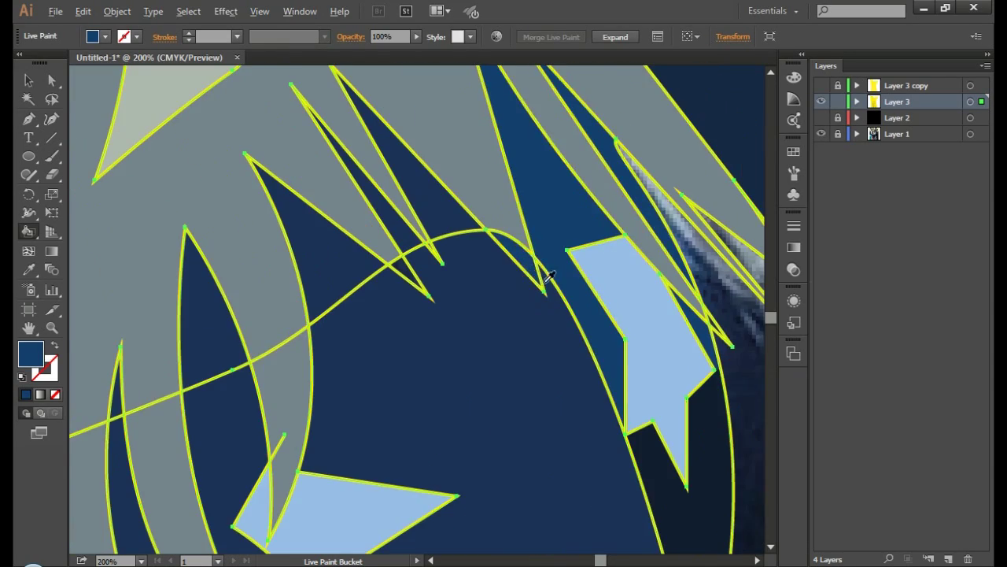
pyautogui.scroll(-3, 550, 276)
pyautogui.scroll(2, 559, 323)
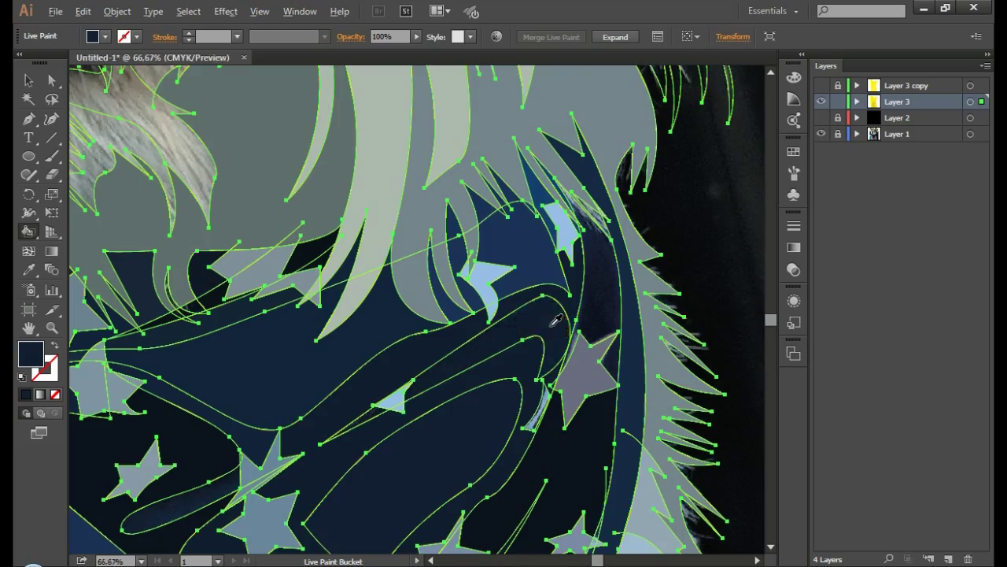
pyautogui.scroll(2, 473, 346)
pyautogui.scroll(3, 315, 322)
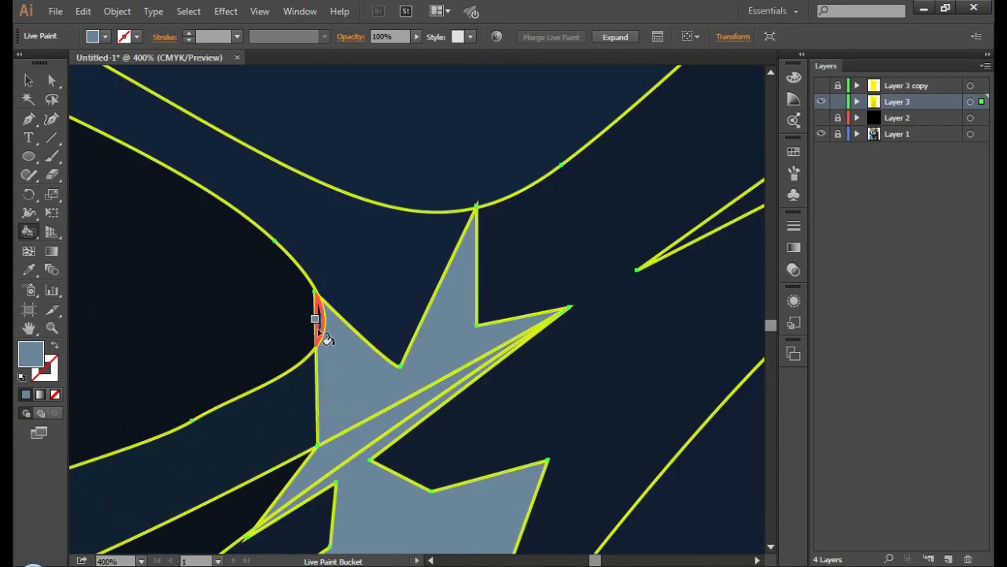
pyautogui.scroll(-2, 360, 348)
pyautogui.scroll(-2, 359, 348)
pyautogui.click(821, 102)
# Step: Repaint the thin sliver in purple-grey sampled from the nearby star, then sample navy and pale grey-blue
pyautogui.click(822, 102)
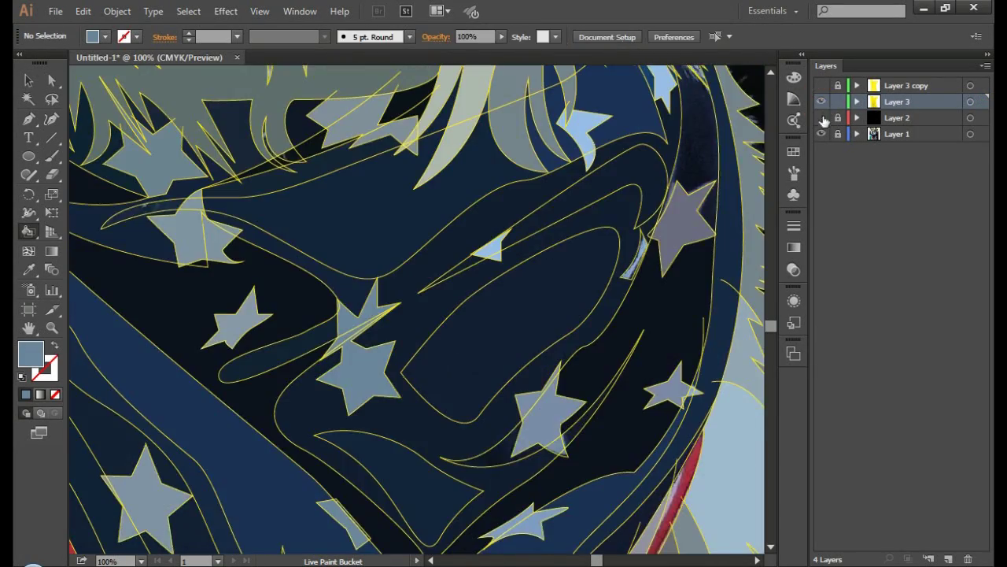
pyautogui.keyDown('alt'); pyautogui.click(501, 456); pyautogui.keyUp('alt')
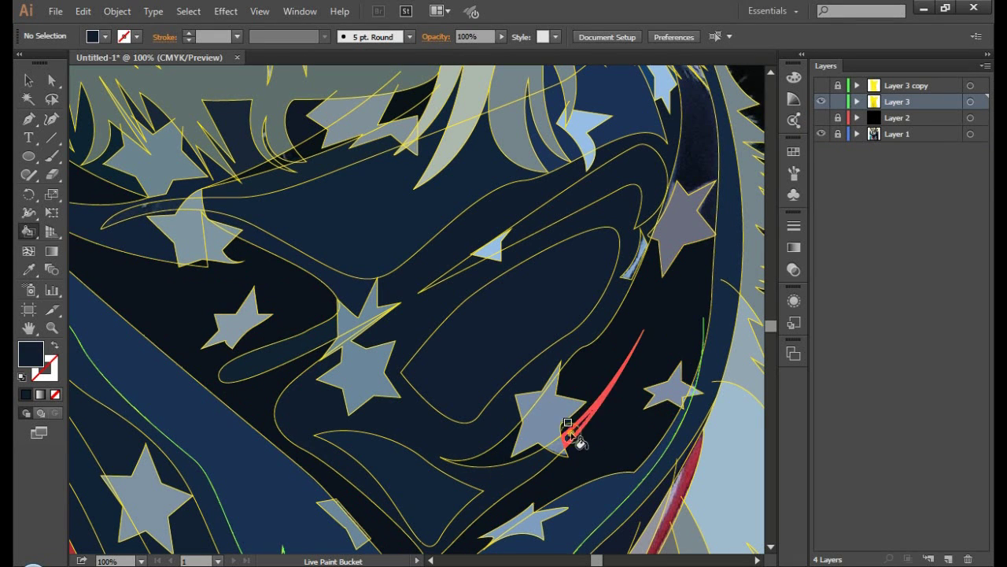
pyautogui.keyDown('alt'); pyautogui.click(677, 229); pyautogui.keyUp('alt')
pyautogui.click(634, 255)
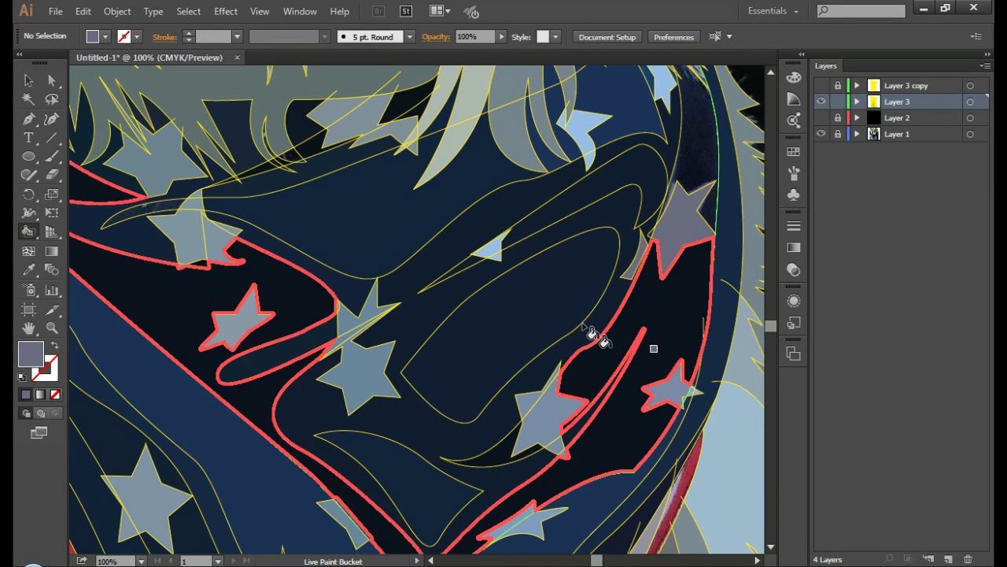
pyautogui.keyDown('alt'); pyautogui.click(202, 266); pyautogui.keyUp('alt')
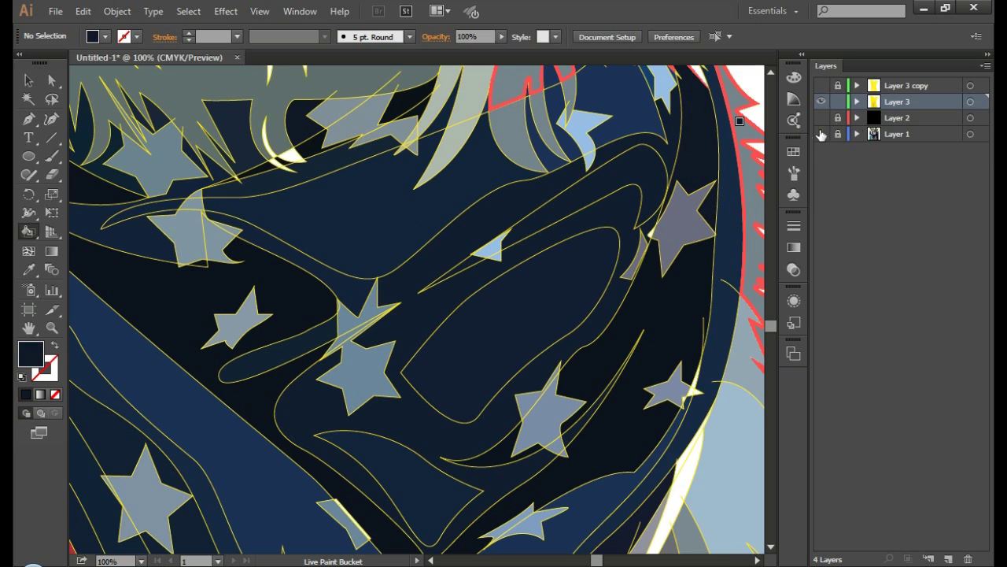
pyautogui.scroll(2, 693, 232)
pyautogui.scroll(-2, 606, 263)
pyautogui.scroll(1, 383, 289)
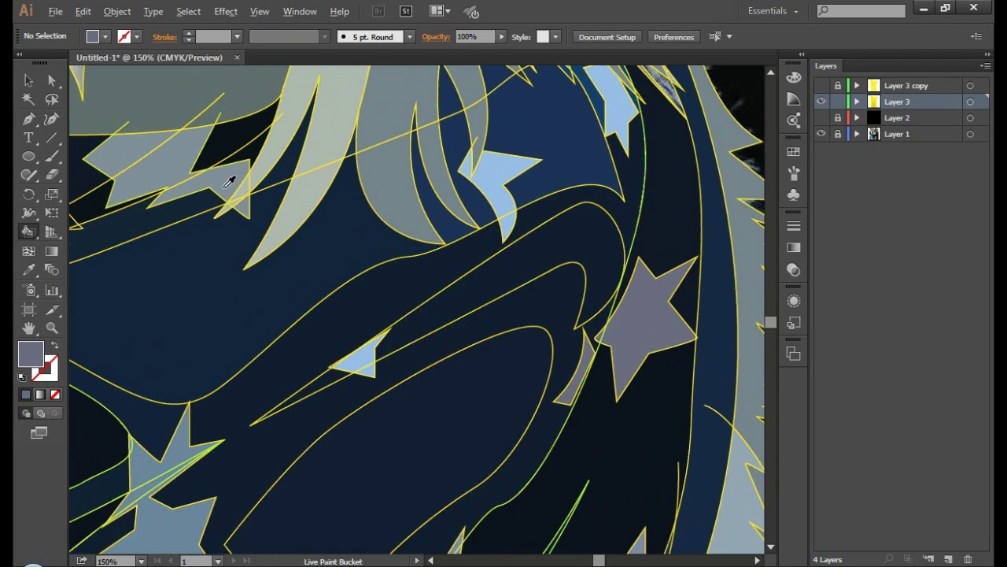
pyautogui.keyDown('alt'); pyautogui.click(229, 177); pyautogui.keyUp('alt')
pyautogui.scroll(1, 359, 254)
# Step: With the dog photo hidden, fill the gap under the fur navy and the tiny sliver grey
pyautogui.click(822, 135)
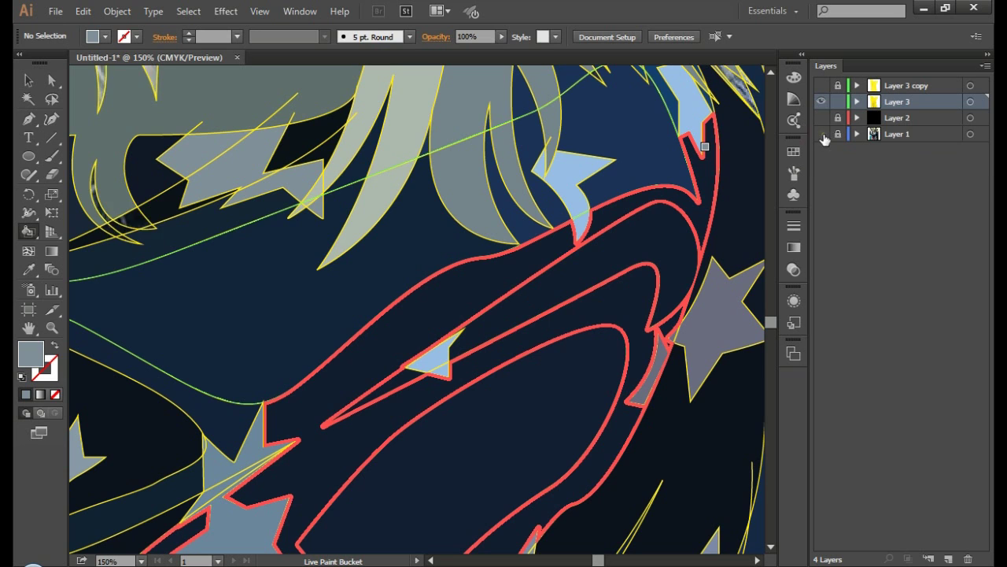
pyautogui.hscroll(-2, 117, 204)
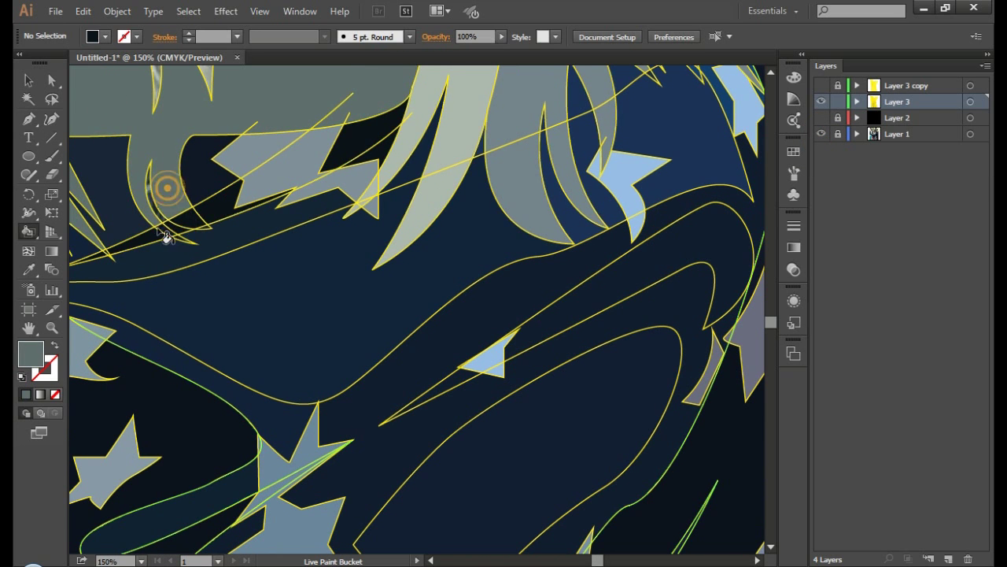
pyautogui.keyDown('alt'); pyautogui.click(158, 189); pyautogui.keyUp('alt')
pyautogui.hscroll(-6, 370, 205)
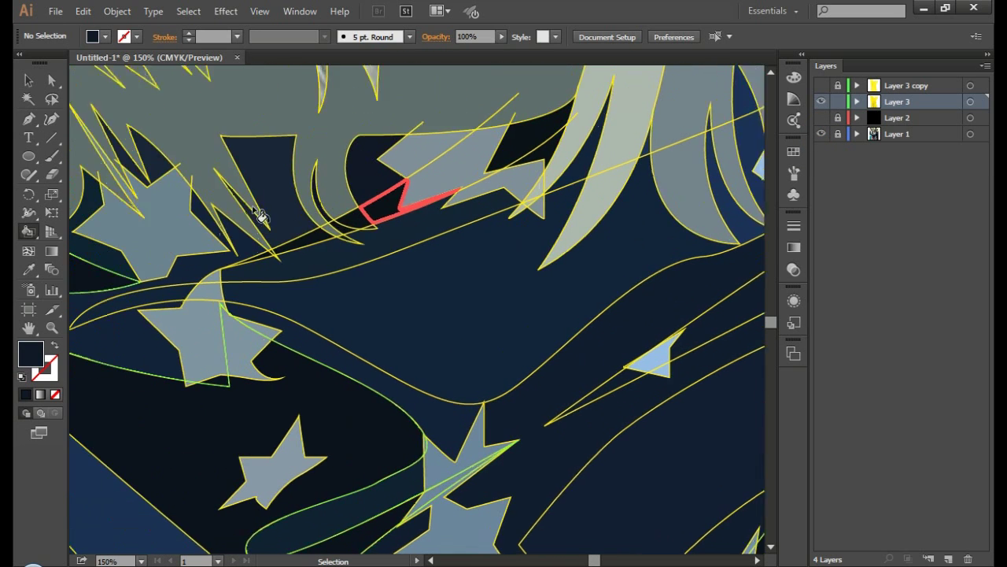
pyautogui.click(823, 135)
pyautogui.scroll(2, 338, 189)
pyautogui.keyDown('alt'); pyautogui.click(325, 185); pyautogui.keyUp('alt')
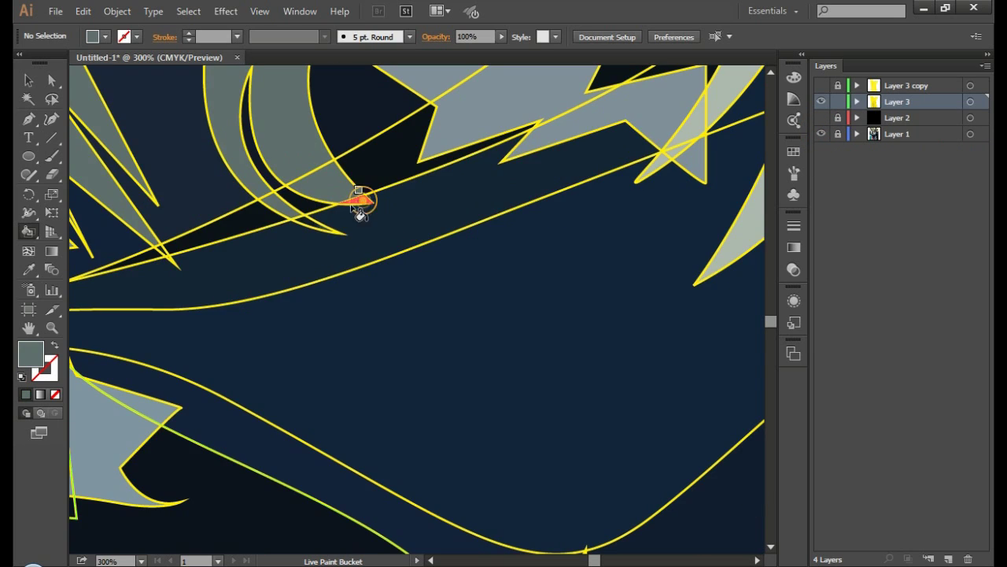
pyautogui.scroll(-2, 358, 202)
pyautogui.hscroll(-3, 326, 218)
pyautogui.hscroll(-3, 416, 202)
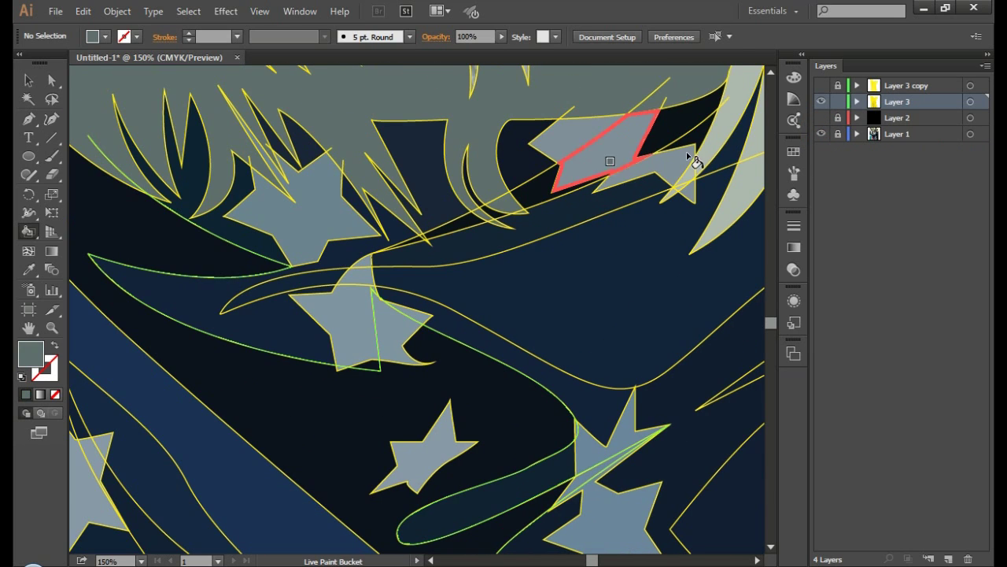
pyautogui.click(822, 135)
pyautogui.scroll(2, 378, 181)
pyautogui.scroll(-3, 378, 224)
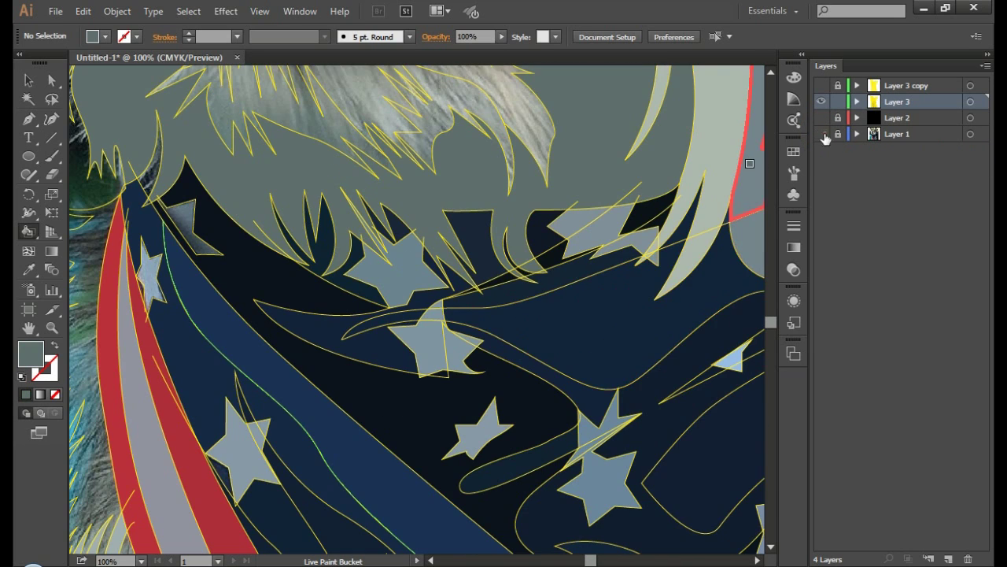
pyautogui.scroll(1, 154, 273)
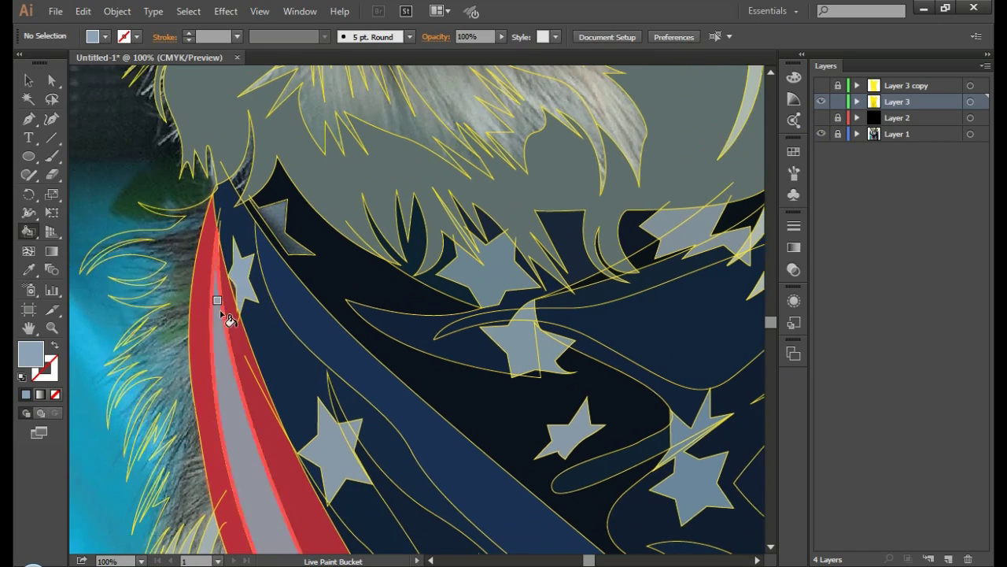
pyautogui.scroll(-2, 311, 311)
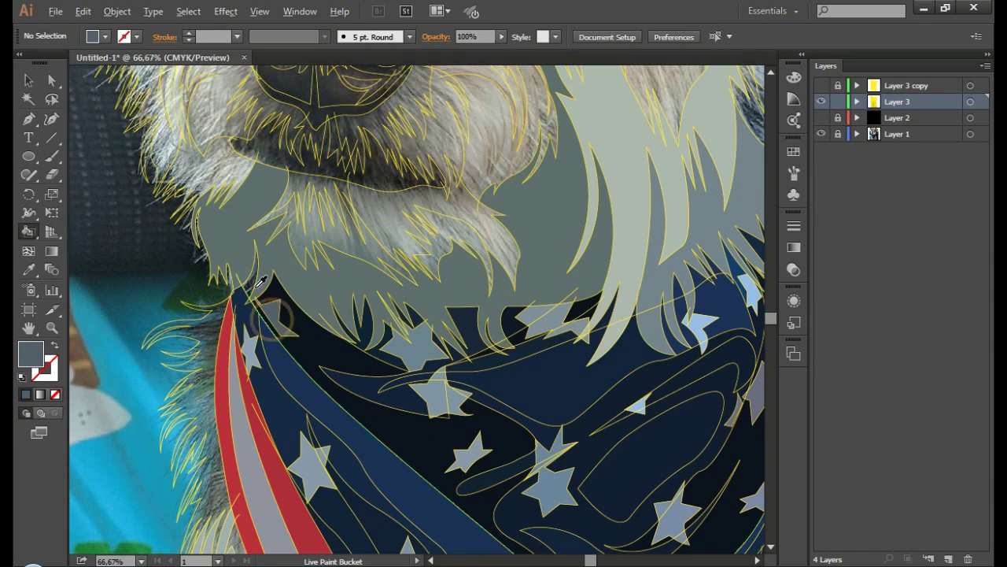
pyautogui.scroll(-2, 488, 251)
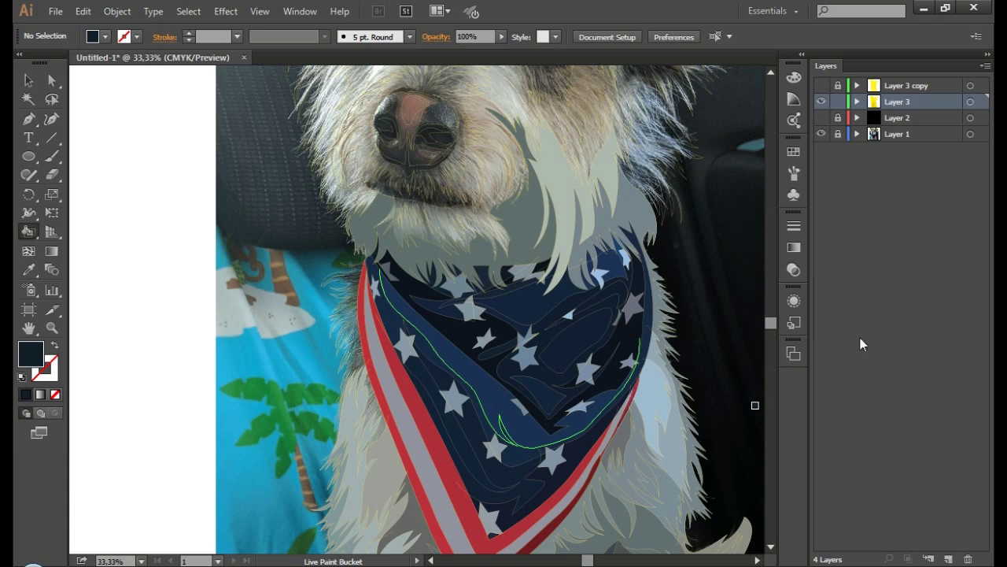
# Step: Fill the sliver at the bandana edge navy, zooming out to compare with the dog photo
pyautogui.hotkey('ctrl', '+')
pyautogui.click(824, 134)
pyautogui.click(823, 134)
pyautogui.scroll(3, 652, 348)
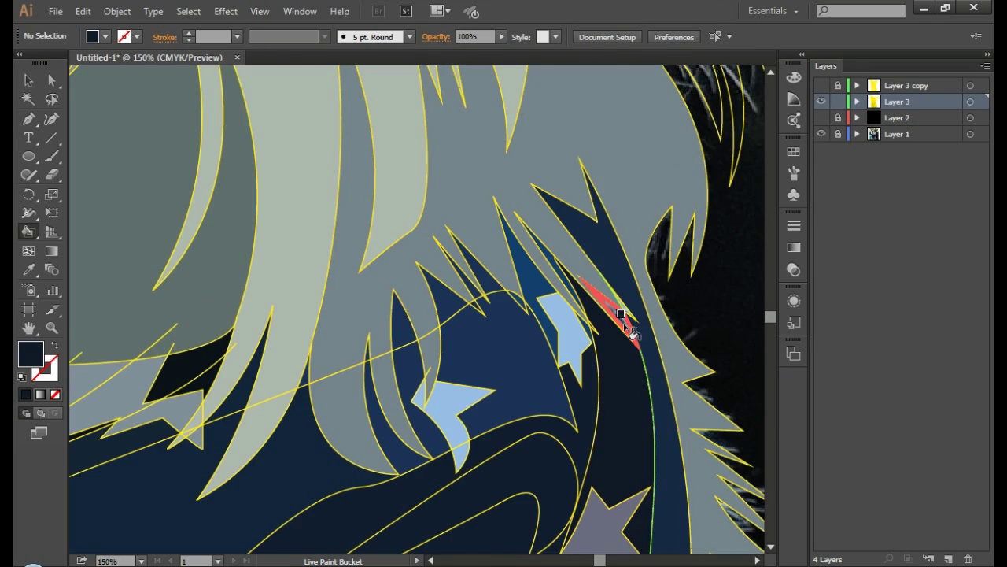
pyautogui.hotkey('ctrl', '-')
pyautogui.hotkey('ctrl', '-')
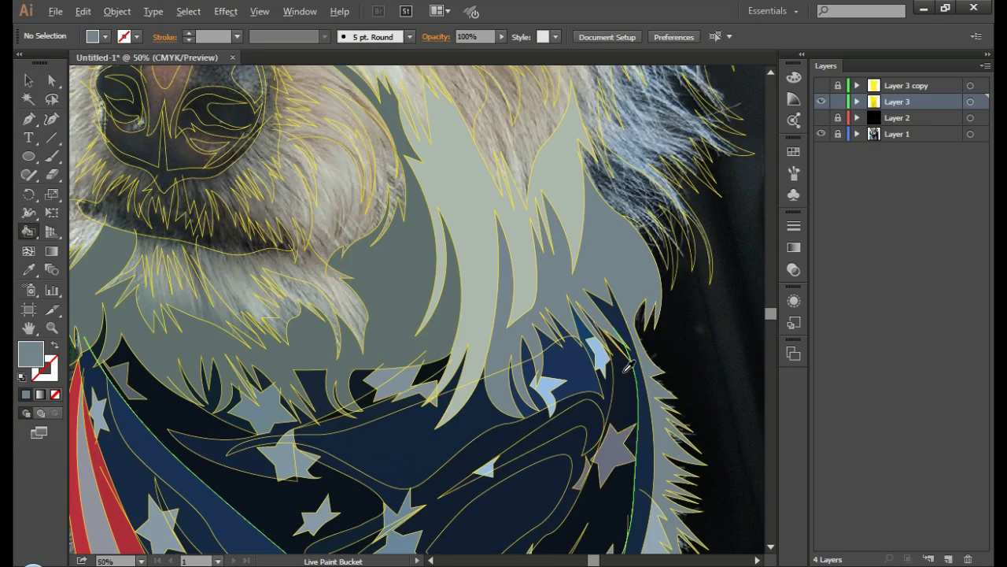
pyautogui.hotkey('ctrl', '-')
pyautogui.hotkey('ctrl', '-')
pyautogui.click(821, 133)
pyautogui.click(821, 133)
pyautogui.scroll(-3, 483, 348)
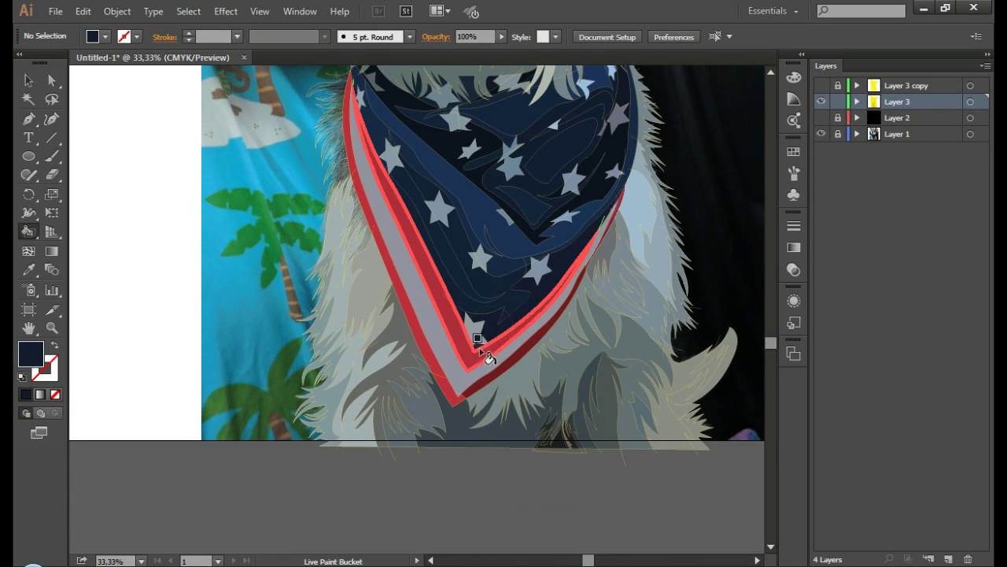
# Step: At the bandana tip, fill the sliver beside the star navy and the sliver along the stripe dark red
pyautogui.hotkey('ctrl', '+')
pyautogui.click(823, 132)
pyautogui.hotkey('ctrl', '+')
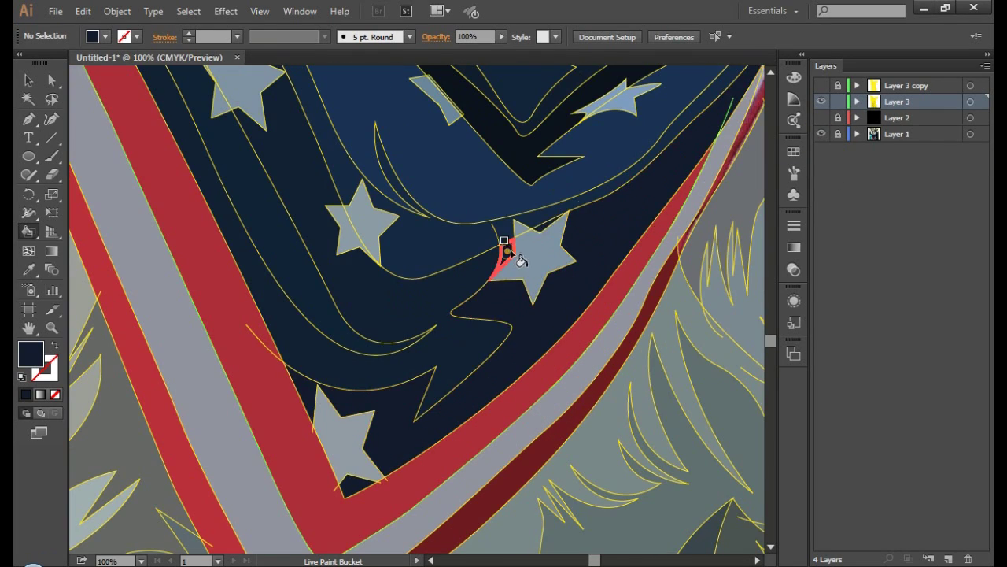
pyautogui.click(824, 134)
pyautogui.keyDown('alt'); pyautogui.click(673, 260); pyautogui.keyUp('alt')
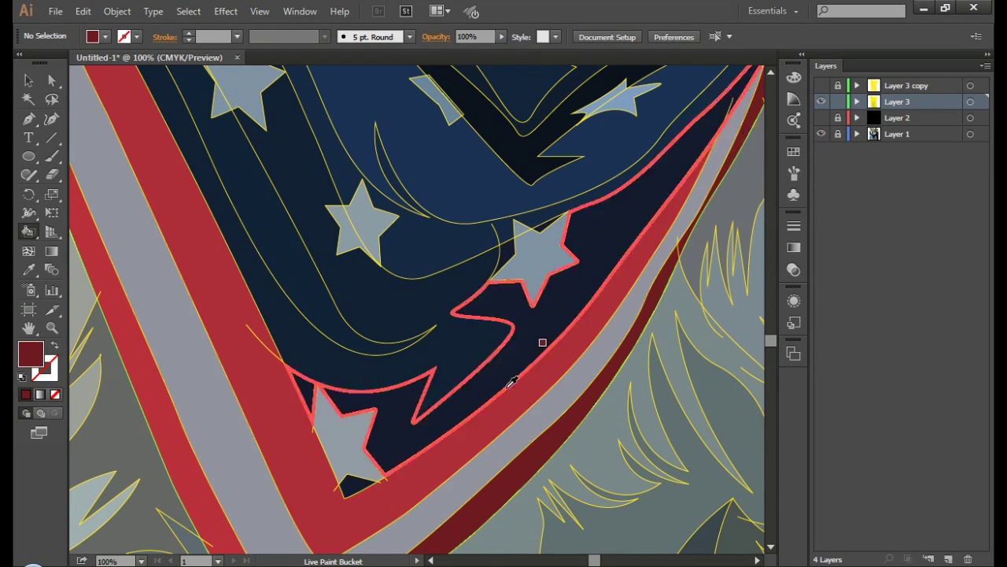
pyautogui.hotkey('ctrl', '-')
pyautogui.click(824, 134)
# Step: Zoom in on the star tip, sample its grey-blue and the adjacent navy, and compare with the photo
pyautogui.hotkey('ctrl', '+')
pyautogui.hotkey('ctrl', '+')
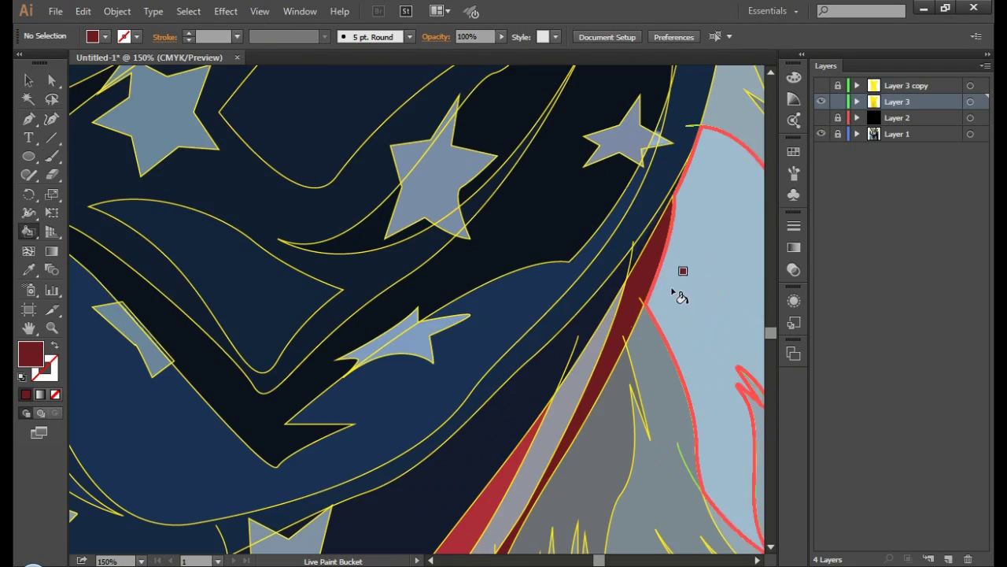
pyautogui.keyDown('alt'); pyautogui.click(648, 249); pyautogui.keyUp('alt')
pyautogui.hotkey('ctrl', '+')
pyautogui.keyDown('alt'); pyautogui.click(644, 227); pyautogui.keyUp('alt')
pyautogui.scroll(4, 645, 228)
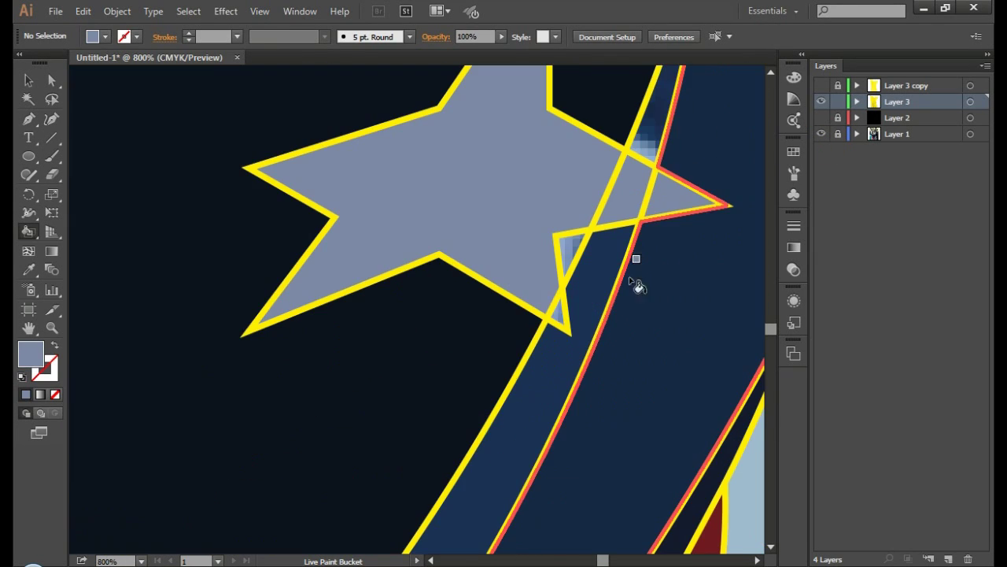
pyautogui.keyDown('alt'); pyautogui.click(602, 264); pyautogui.keyUp('alt')
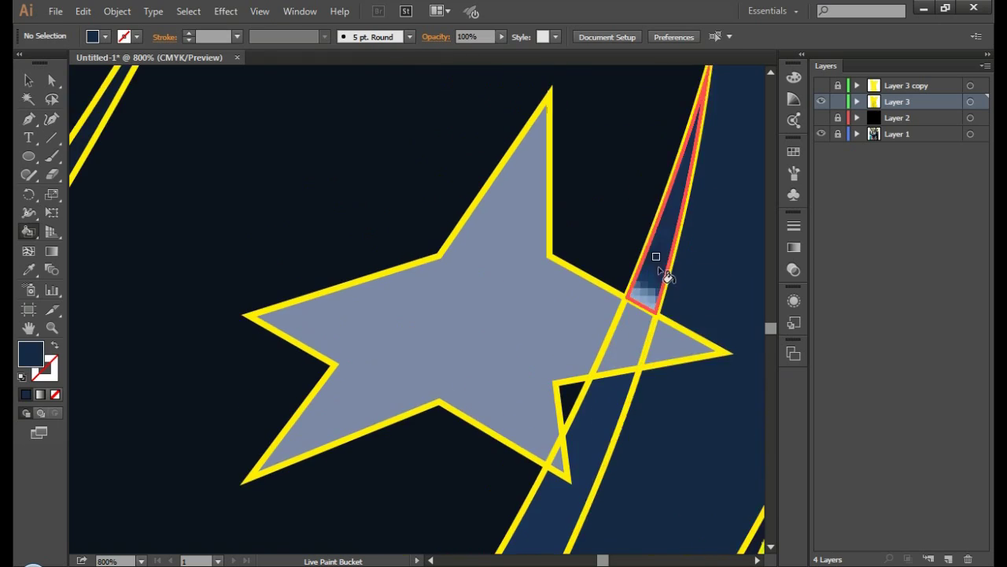
pyautogui.scroll(-3, 653, 259)
pyautogui.scroll(-2, 693, 382)
pyautogui.scroll(-3, 693, 382)
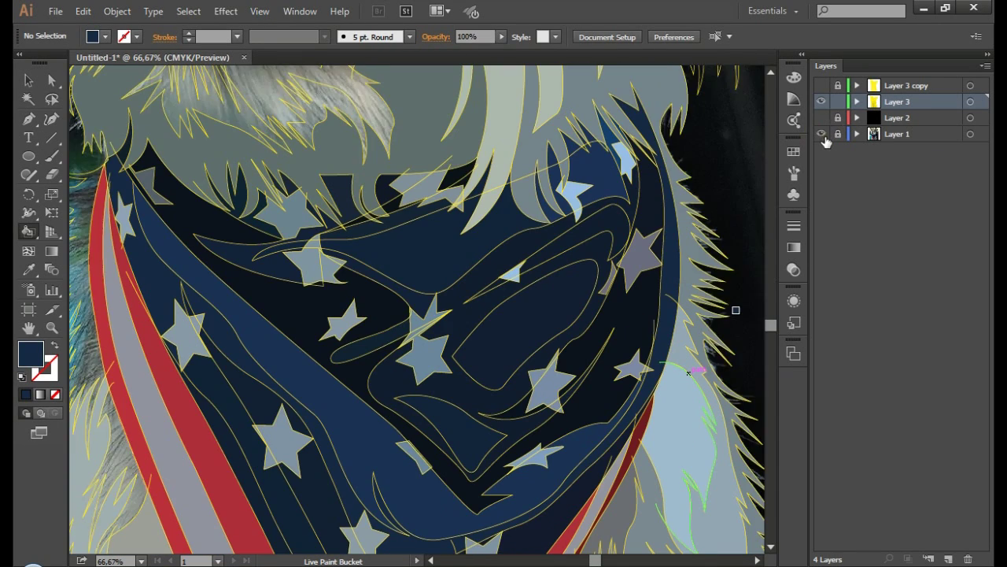
pyautogui.scroll(1, 429, 291)
pyautogui.scroll(3, 428, 292)
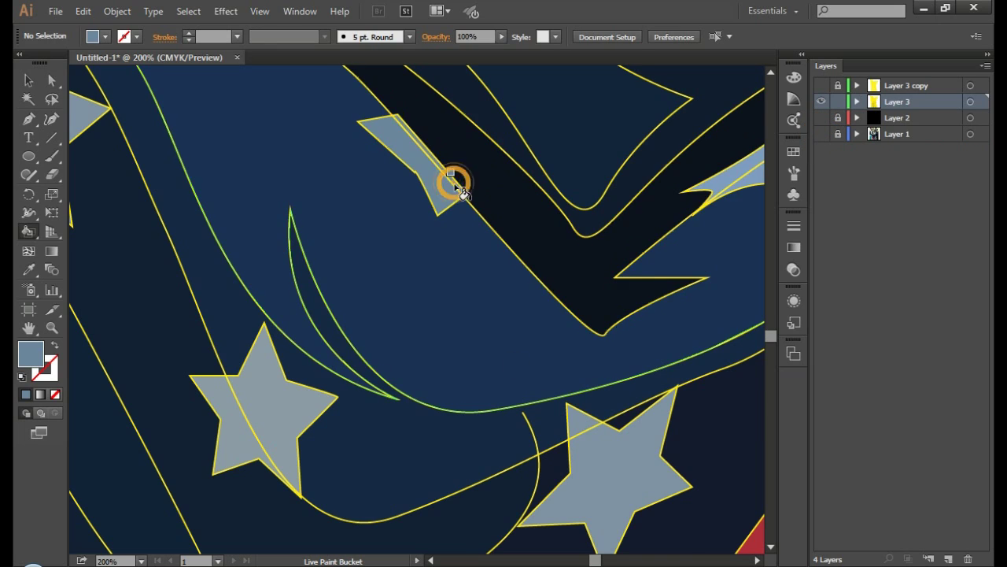
pyautogui.scroll(-5, 454, 183)
pyautogui.click(821, 136)
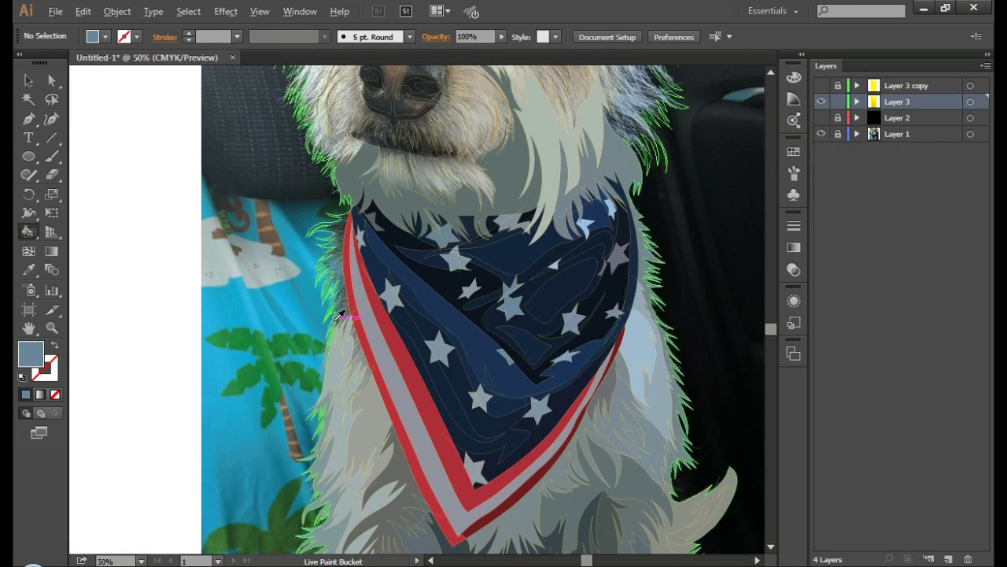
pyautogui.scroll(2, 355, 292)
pyautogui.scroll(-2, 513, 436)
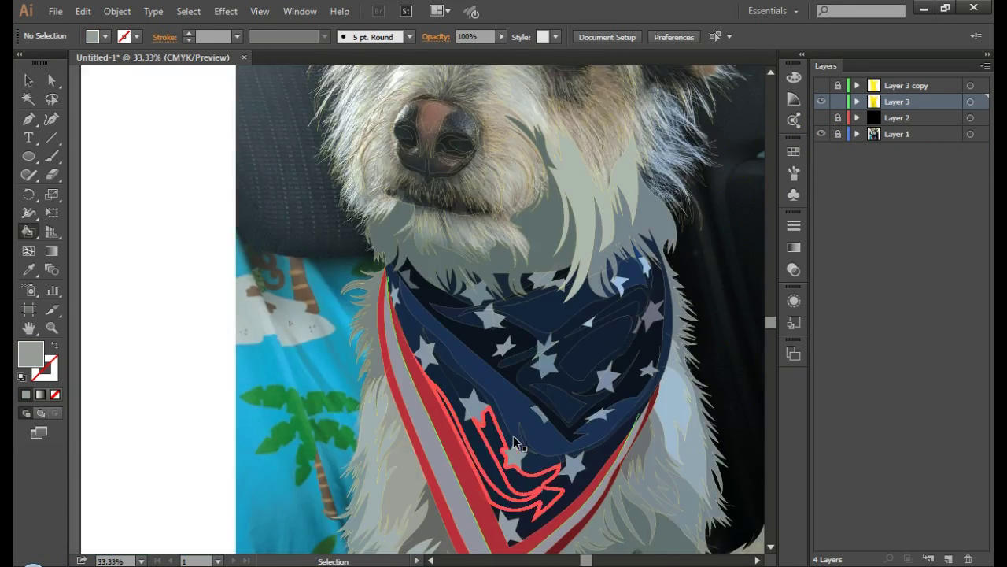
pyautogui.click(821, 134)
# Step: Show the reference photo and fill the fur beside the muzzle medium grey and right of the face light grey
pyautogui.click(821, 134)
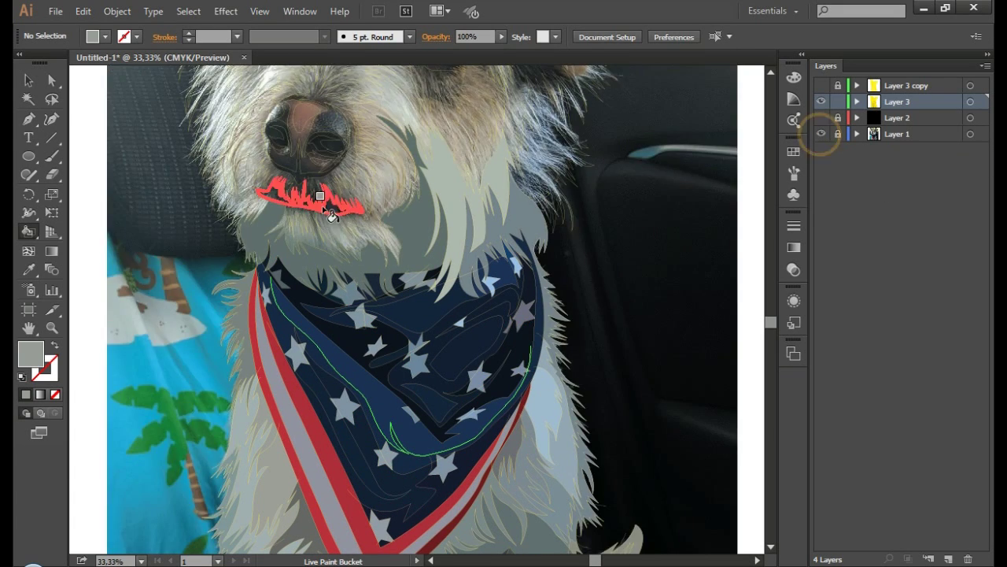
pyautogui.scroll(2, 311, 236)
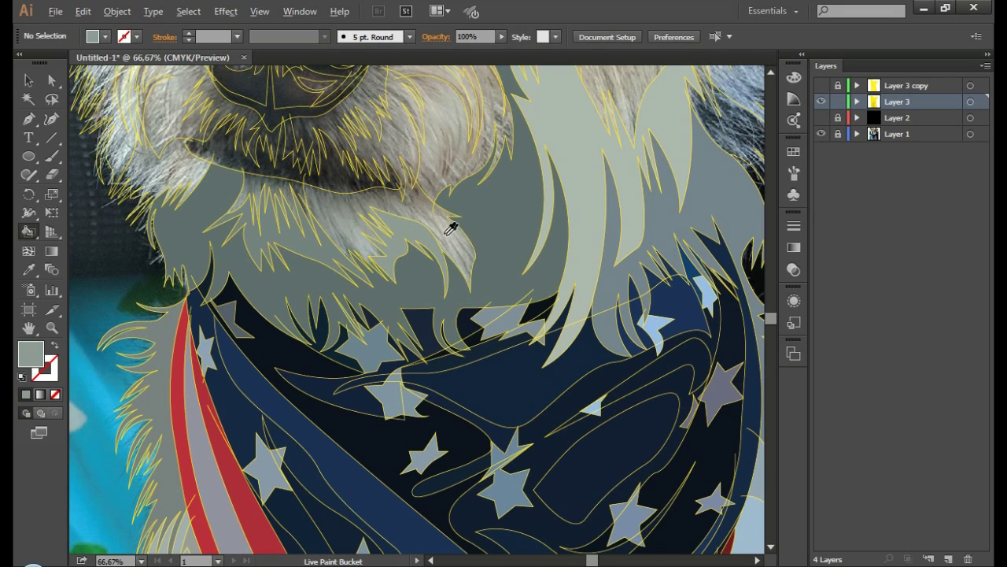
pyautogui.keyDown('alt'); pyautogui.click(259, 177); pyautogui.keyUp('alt')
pyautogui.scroll(1, 241, 177)
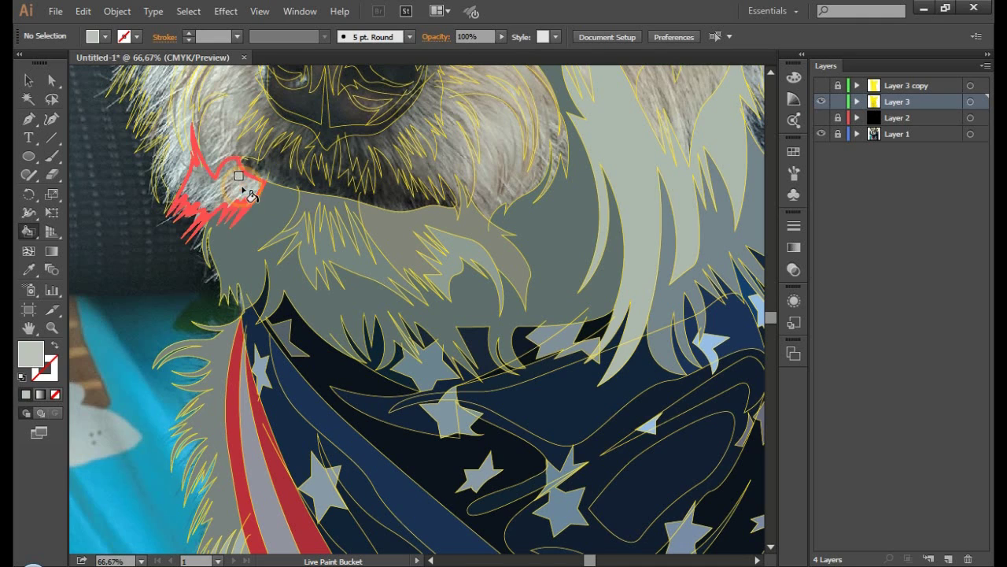
pyautogui.scroll(1, 240, 193)
pyautogui.scroll(1, 240, 193)
pyautogui.keyDown('alt'); pyautogui.click(377, 293); pyautogui.keyUp('alt')
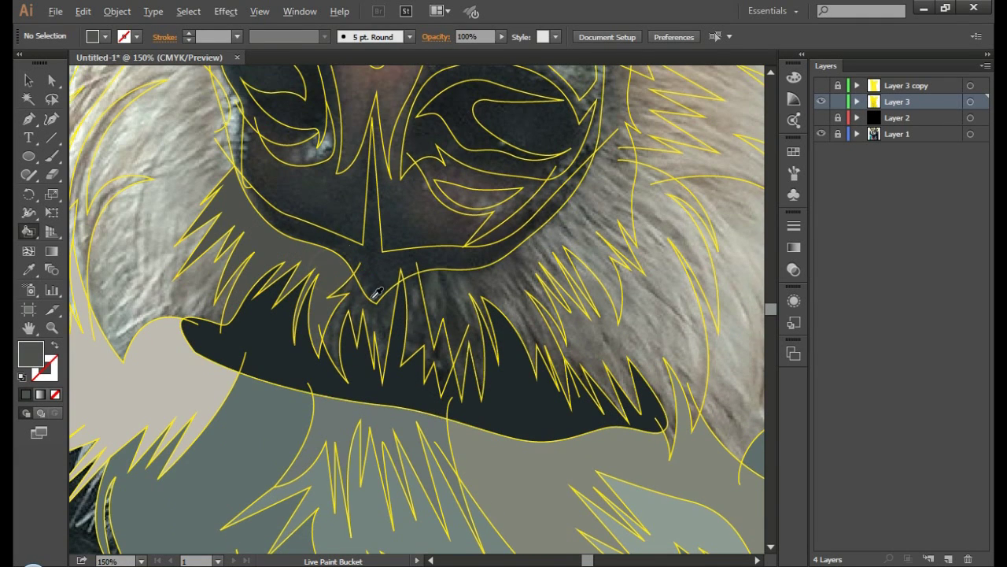
pyautogui.keyDown('alt'); pyautogui.click(449, 288); pyautogui.keyUp('alt')
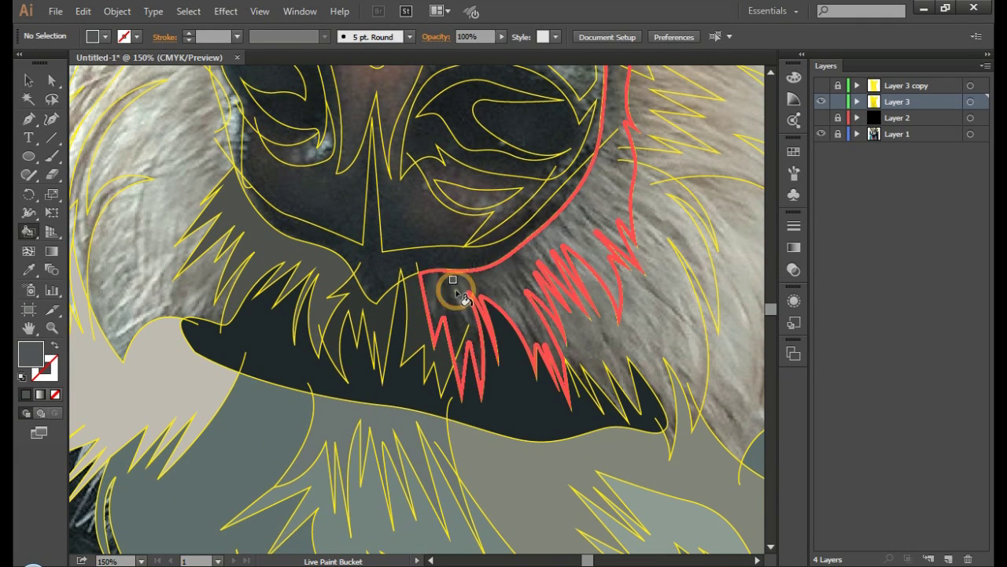
pyautogui.click(506, 292)
pyautogui.keyDown('alt'); pyautogui.click(659, 321); pyautogui.keyUp('alt')
pyautogui.click(659, 321)
# Step: Fill below the eye near-black, the nose top brown and the area around the nose grey-brown
pyautogui.scroll(2, 388, 260)
pyautogui.scroll(2, 412, 263)
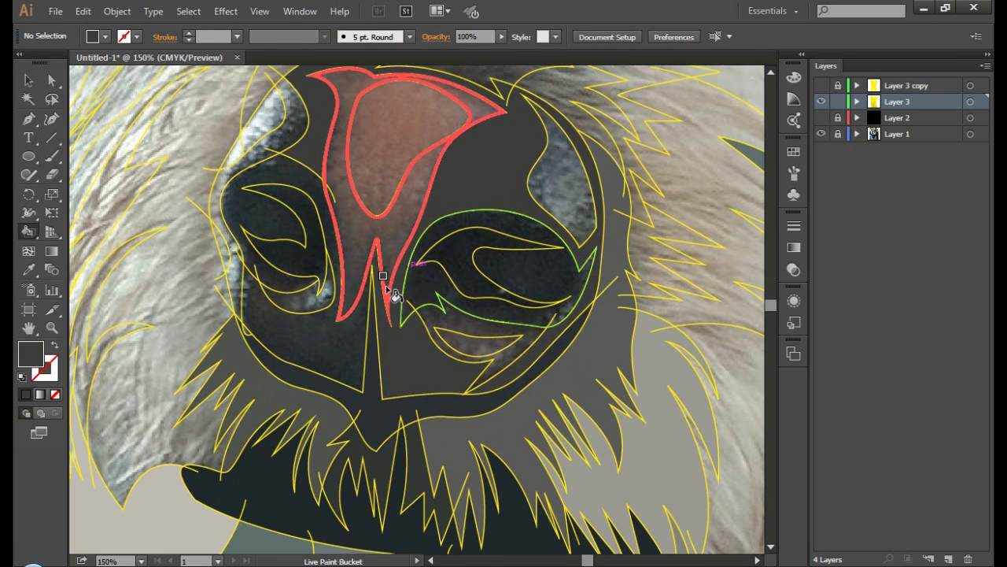
pyautogui.keyDown('alt'); pyautogui.click(338, 332); pyautogui.keyUp('alt')
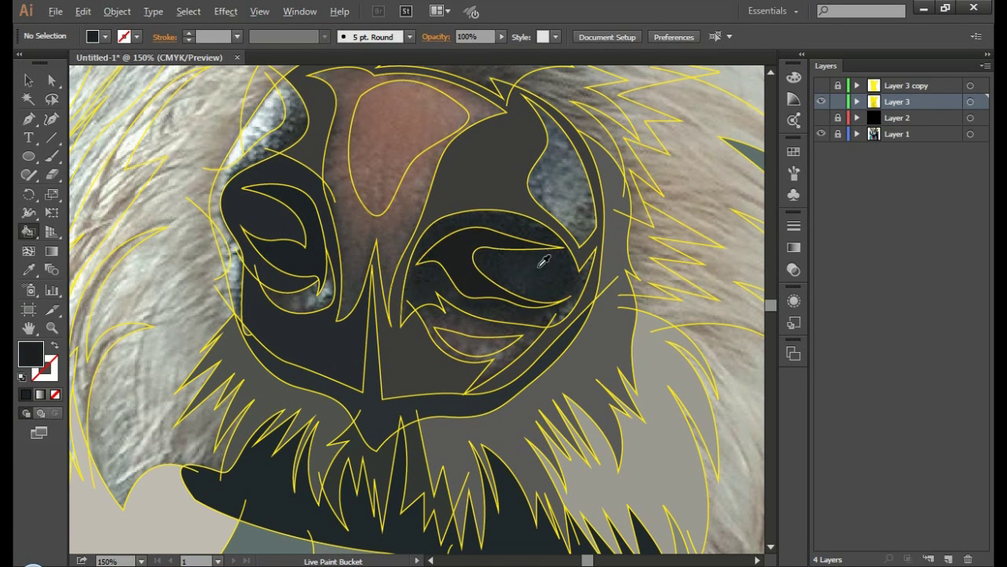
pyautogui.keyDown('alt'); pyautogui.click(462, 324); pyautogui.keyUp('alt')
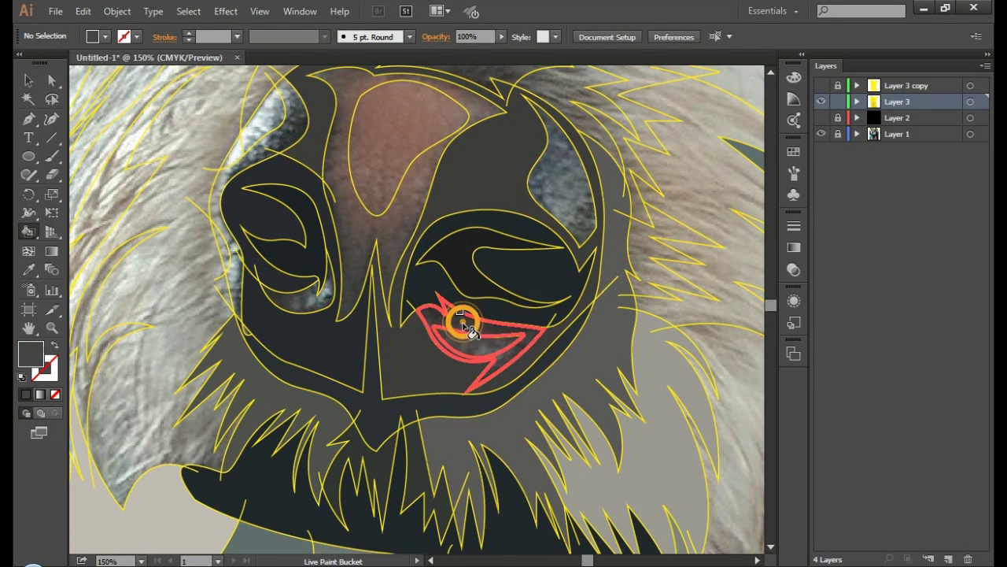
pyautogui.click(329, 303)
pyautogui.scroll(2, 456, 292)
pyautogui.keyDown('alt'); pyautogui.click(401, 205); pyautogui.keyUp('alt')
pyautogui.click(401, 207)
pyautogui.keyDown('alt'); pyautogui.click(407, 315); pyautogui.keyUp('alt')
pyautogui.click(407, 314)
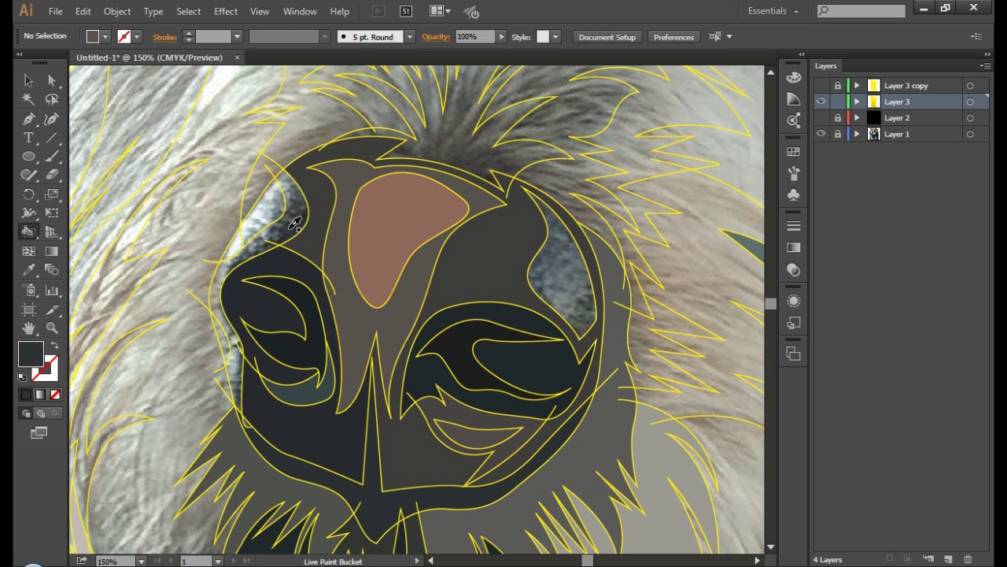
# Step: Fill the upper-left eye region dark, the right eye patch grey and the small wedge light grey
pyautogui.click(295, 223)
pyautogui.keyDown('alt'); pyautogui.click(575, 275); pyautogui.keyUp('alt')
pyautogui.click(575, 276)
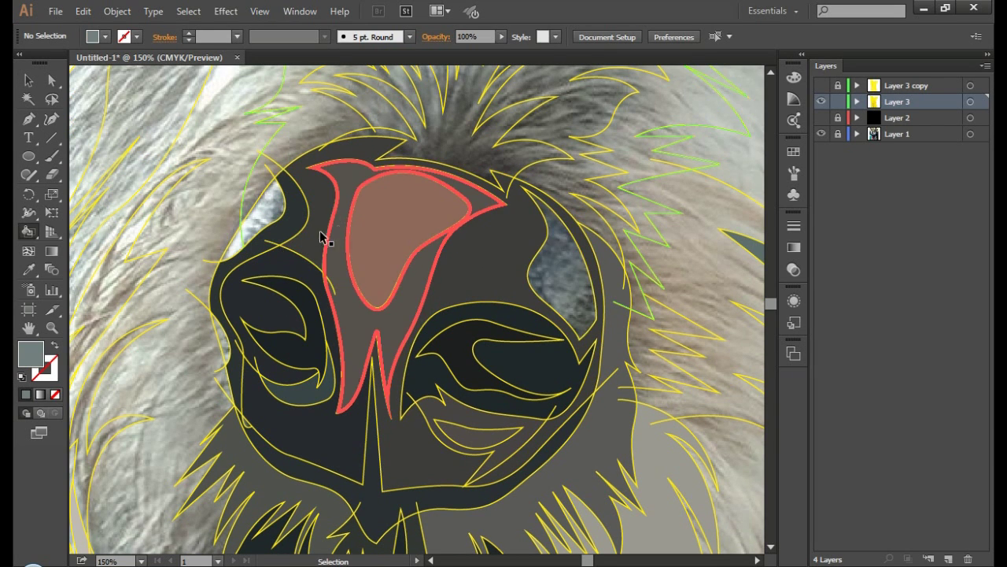
pyautogui.hotkey('ctrl', 'z')
pyautogui.click(285, 232)
pyautogui.click(562, 297)
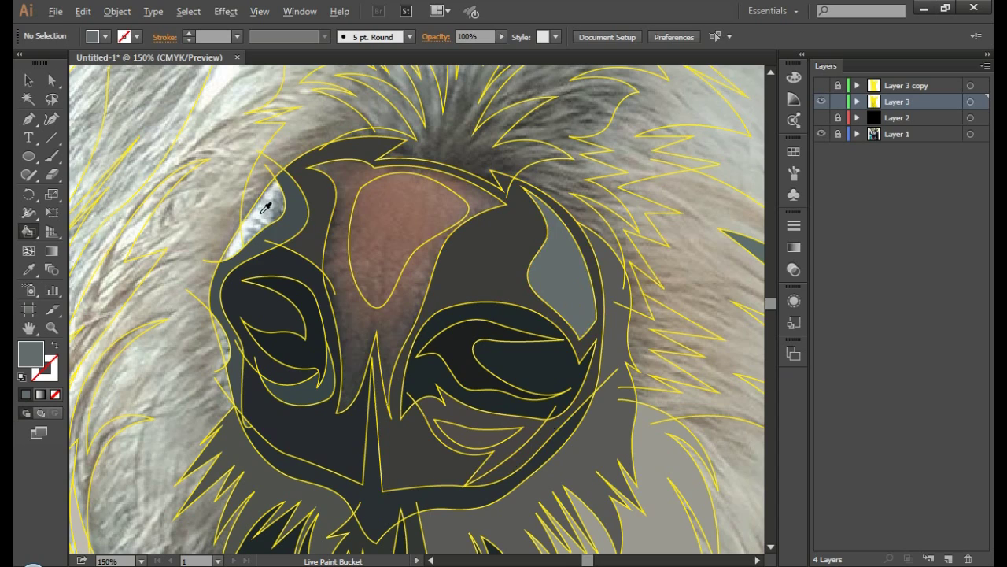
pyautogui.click(245, 254)
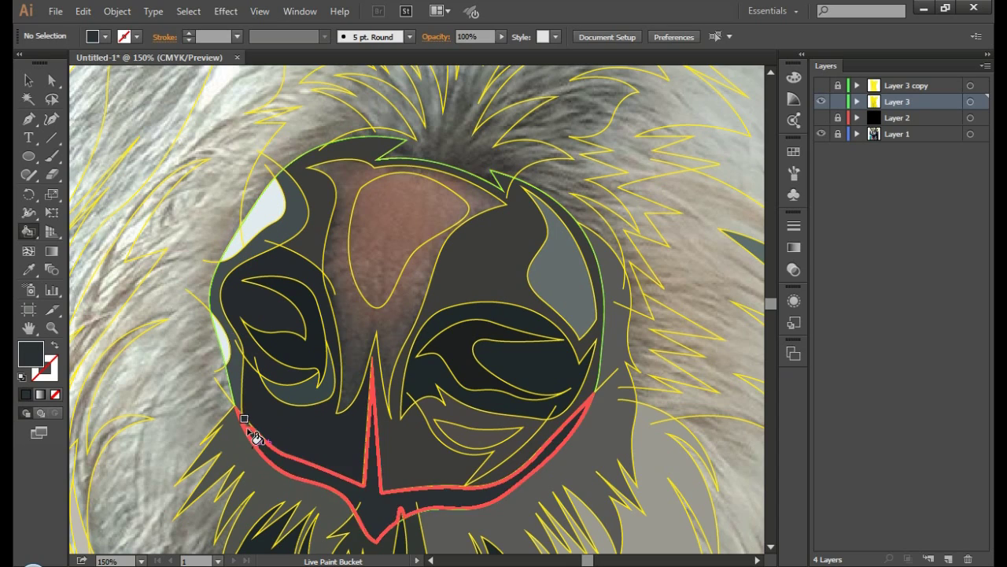
# Step: Paint the nose flat brown and toggle the photo and background layers to check the fills
pyautogui.hotkey('ctrl', '-')
pyautogui.click(465, 252)
pyautogui.keyDown('alt'); pyautogui.click(440, 346); pyautogui.keyUp('alt')
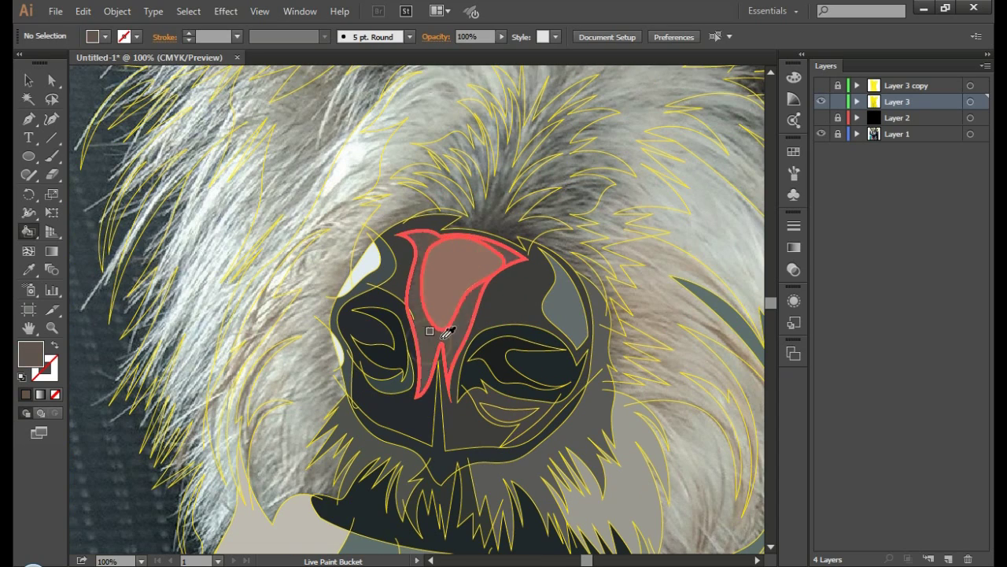
pyautogui.hotkey('ctrl', '-')
pyautogui.click(821, 133)
pyautogui.click(821, 117)
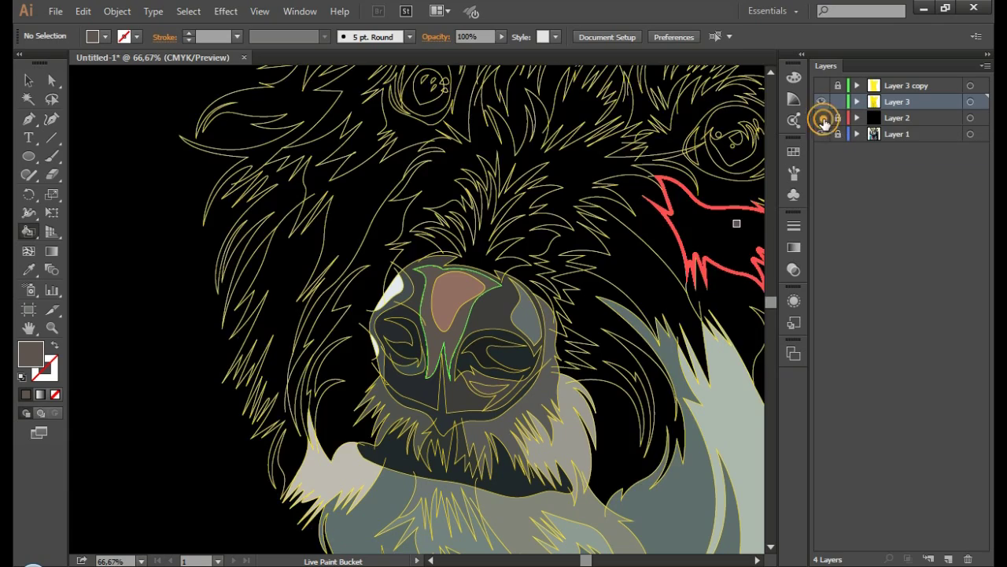
pyautogui.click(821, 117)
pyautogui.click(821, 134)
pyautogui.keyDown('alt'); pyautogui.click(623, 393); pyautogui.keyUp('alt')
pyautogui.scroll(1, 570, 352)
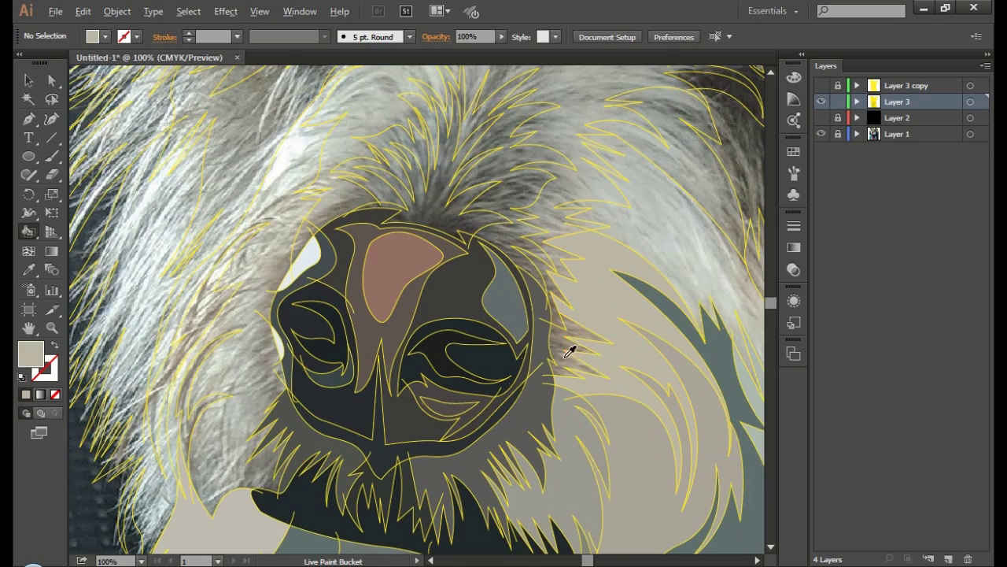
# Step: Fill the crown hair tuft green-grey and the fur around the head light grey
pyautogui.keyDown('alt'); pyautogui.click(516, 196); pyautogui.keyUp('alt')
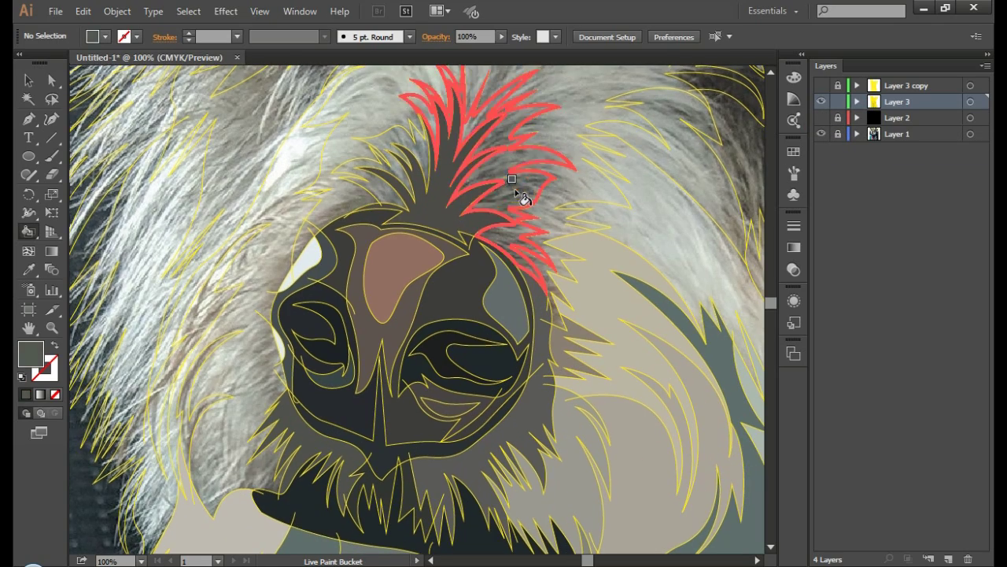
pyautogui.click(519, 196)
pyautogui.click(347, 206)
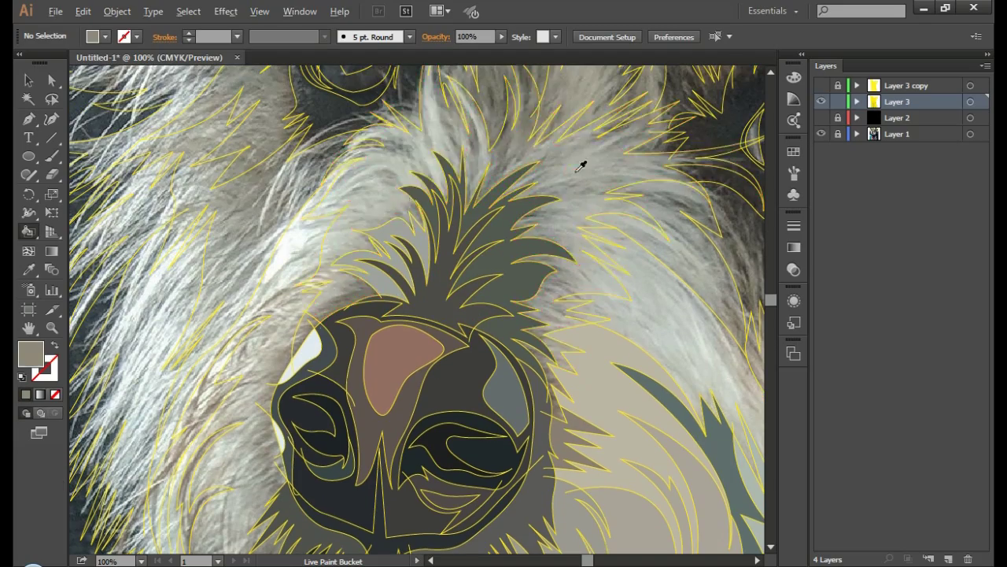
pyautogui.keyDown('alt'); pyautogui.click(580, 164); pyautogui.keyUp('alt')
pyautogui.click(580, 165)
# Step: Fill the hair strip left of the face white
pyautogui.scroll(1, 317, 333)
pyautogui.scroll(-1, 567, 299)
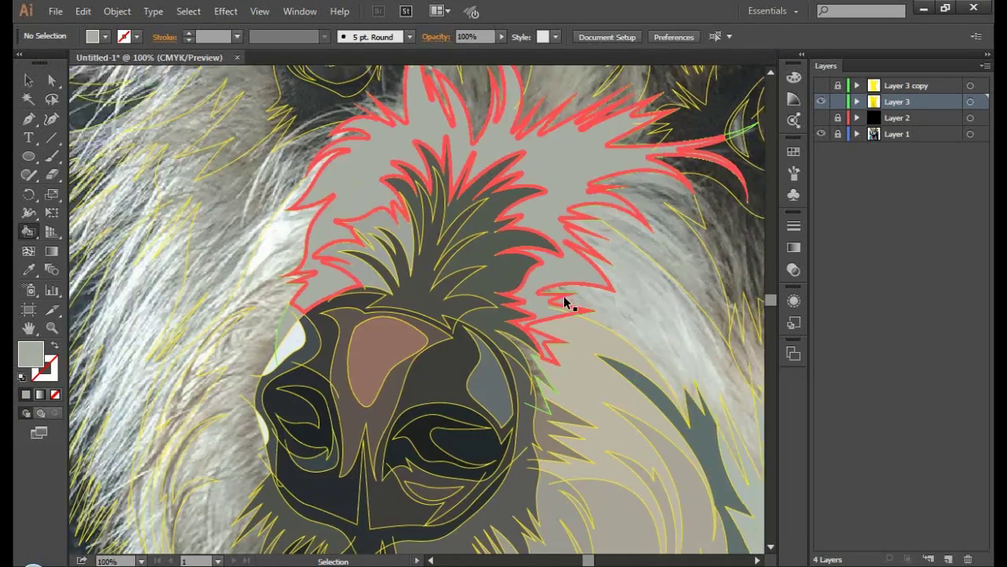
pyautogui.scroll(-2, 569, 291)
pyautogui.scroll(-1, 598, 370)
pyautogui.scroll(2, 360, 315)
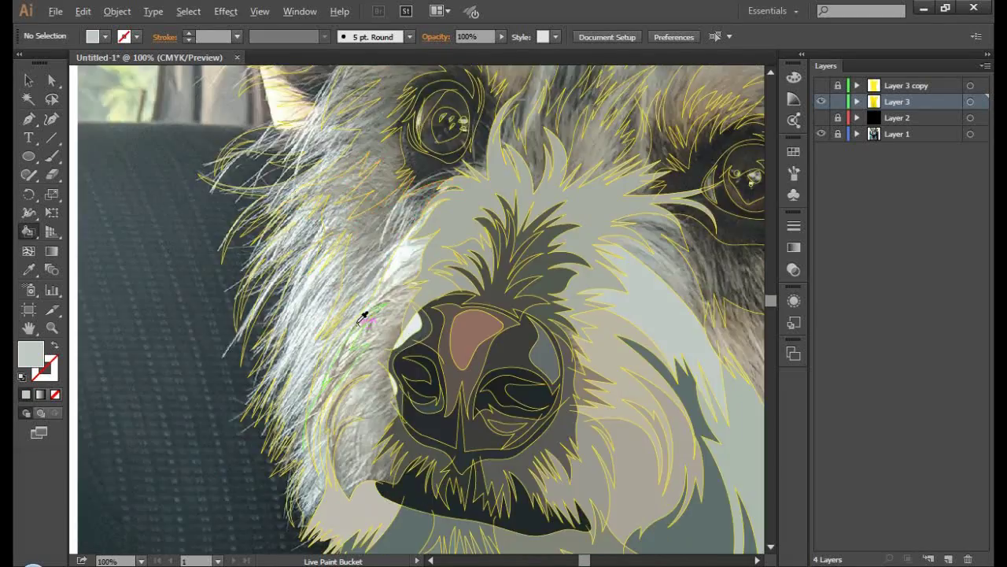
pyautogui.scroll(1, 434, 320)
pyautogui.scroll(-1, 438, 326)
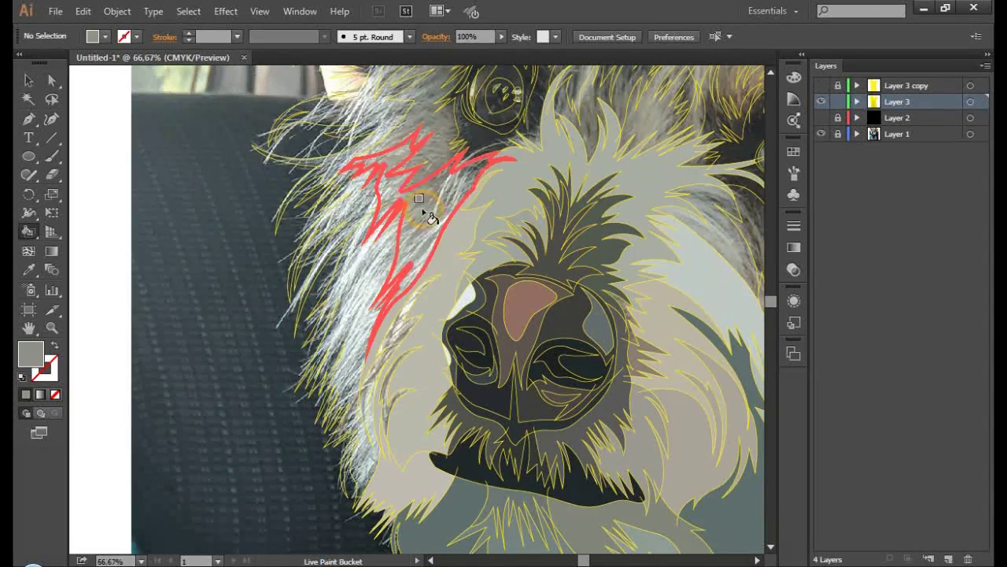
pyautogui.click(362, 295)
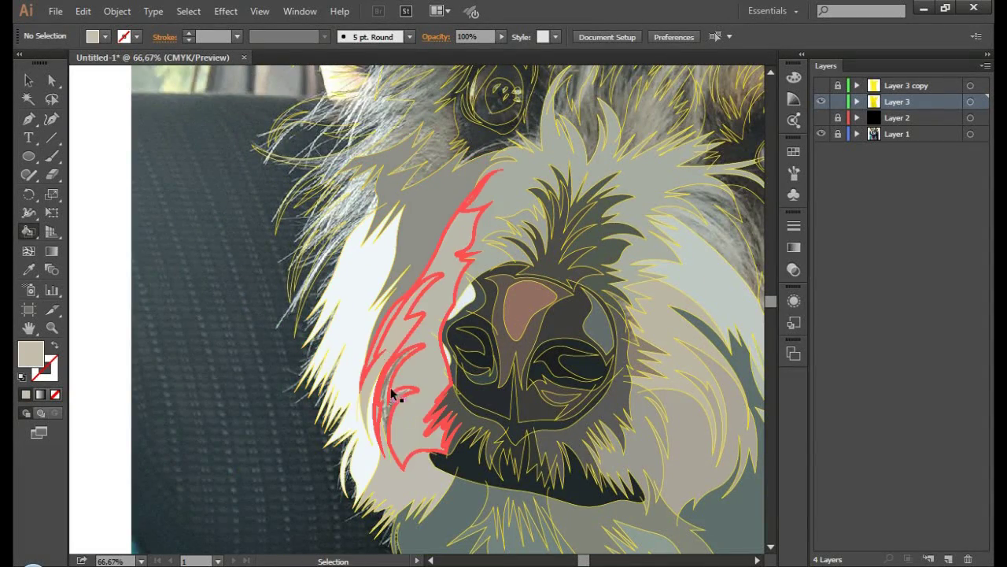
# Step: Fill the lightning-shaped strip and another cheek hair strip brown
pyautogui.scroll(3, 390, 387)
pyautogui.keyDown('alt'); pyautogui.click(447, 222); pyautogui.keyUp('alt')
pyautogui.click(437, 249)
pyautogui.scroll(-3, 438, 249)
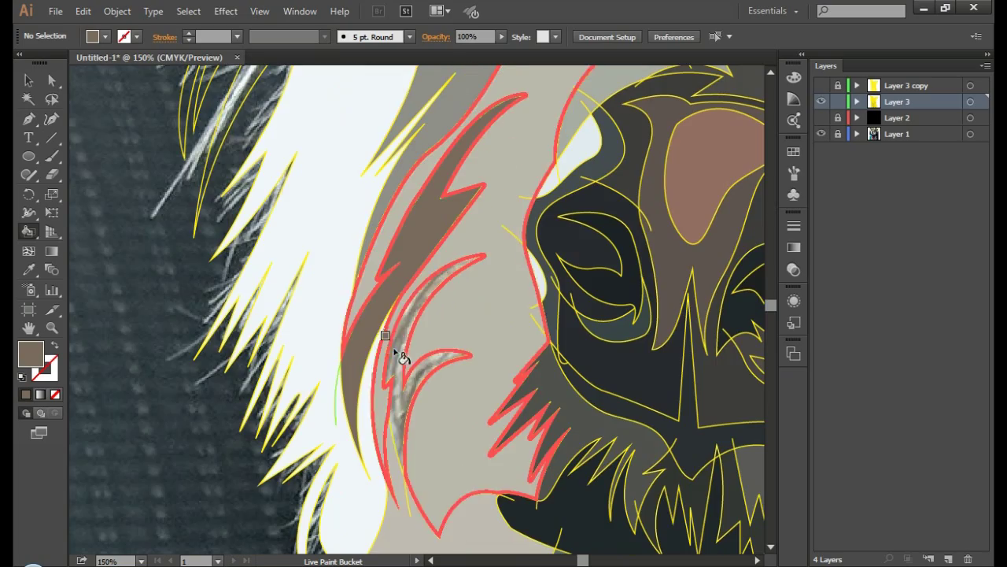
pyautogui.click(396, 359)
pyautogui.scroll(-1, 395, 360)
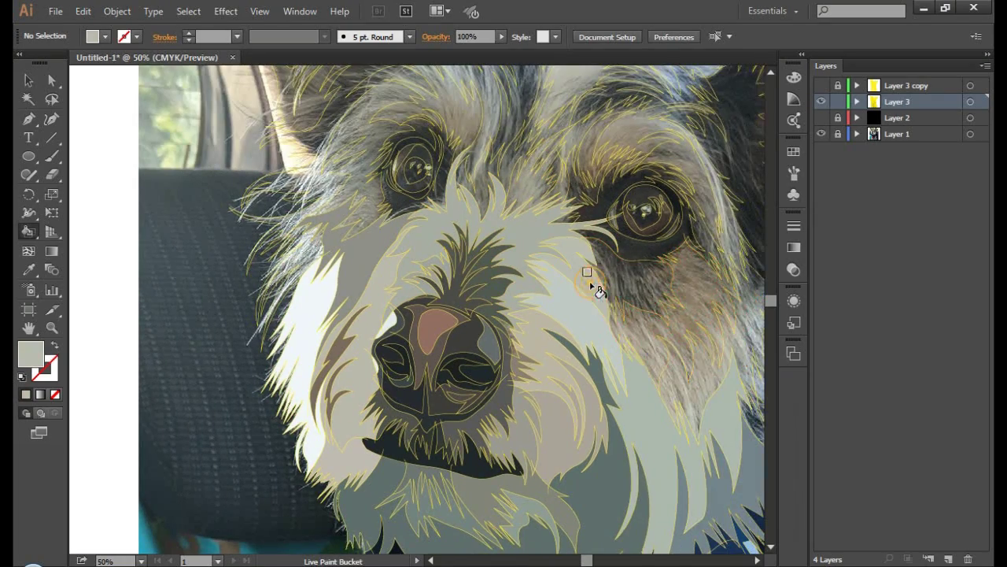
# Step: Hide and reshow the reference photo twice to check the new fills
pyautogui.click(821, 134)
pyautogui.click(820, 134)
pyautogui.scroll(1, 517, 344)
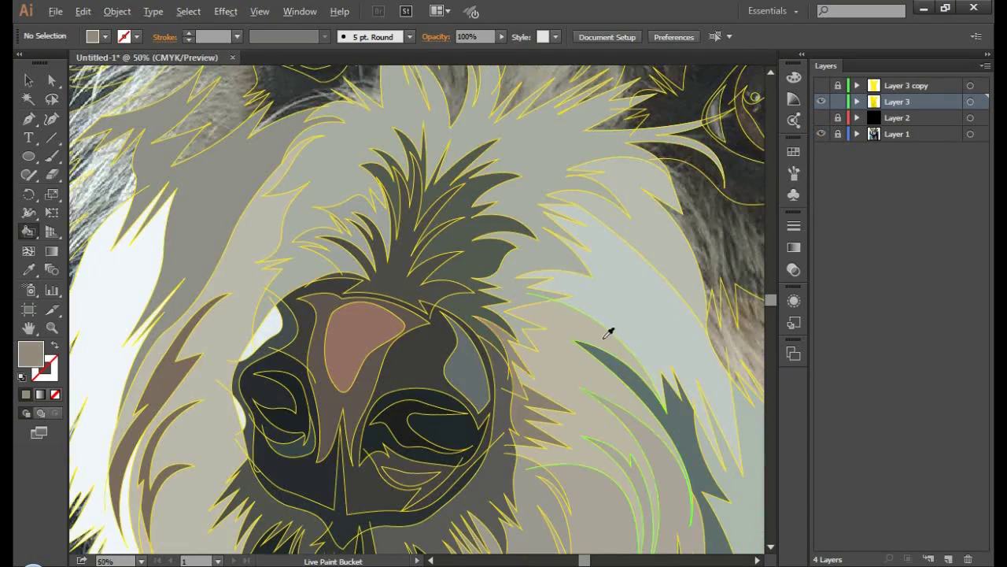
pyautogui.scroll(-1, 608, 333)
pyautogui.click(821, 134)
pyautogui.click(821, 134)
pyautogui.scroll(5, 445, 286)
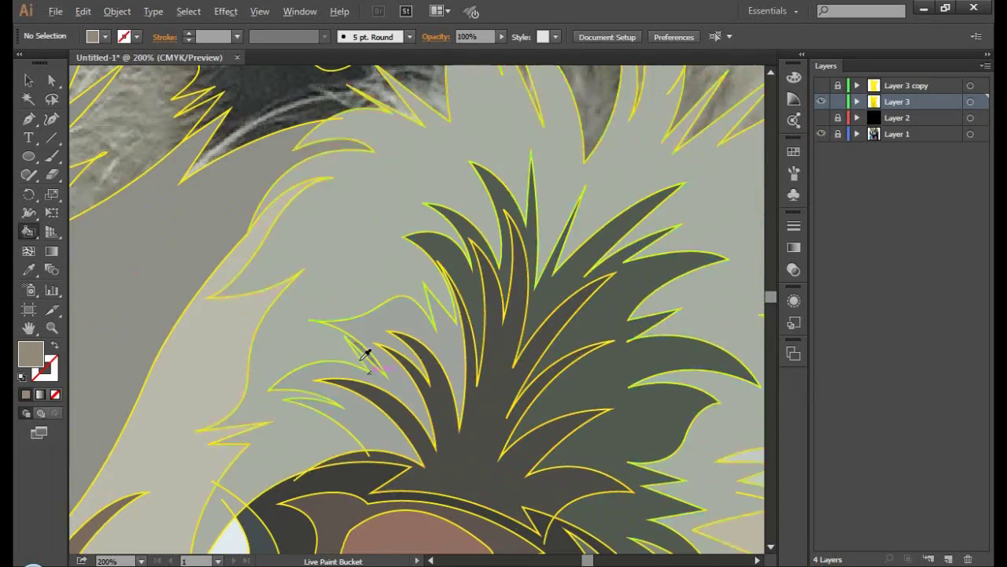
pyautogui.scroll(-1, 560, 256)
pyautogui.scroll(1, 551, 287)
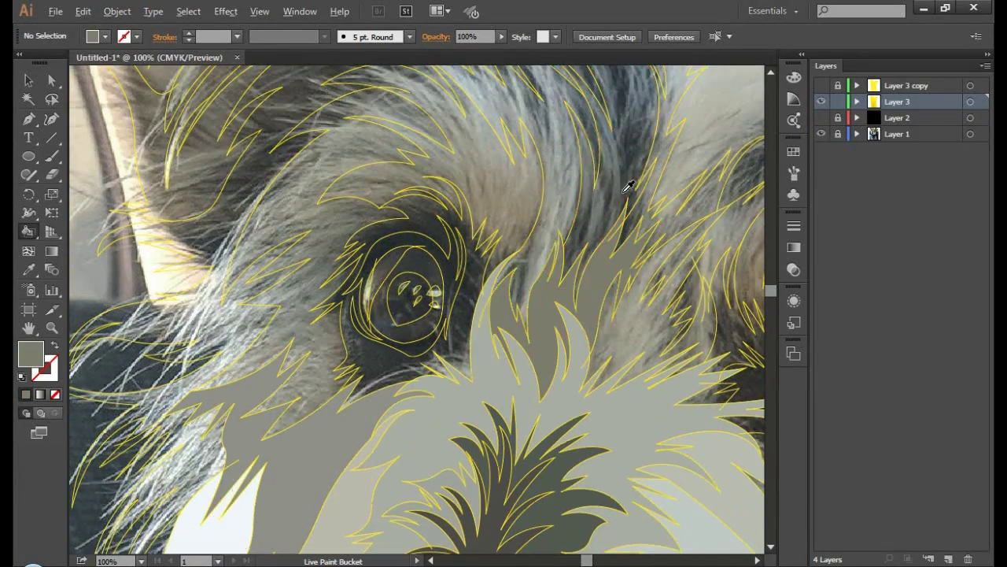
pyautogui.scroll(1, 614, 213)
# Step: Fill the fur above the eye grey, the eye ring grey and the pupil dark
pyautogui.scroll(1, 551, 252)
pyautogui.click(364, 281)
pyautogui.click(338, 281)
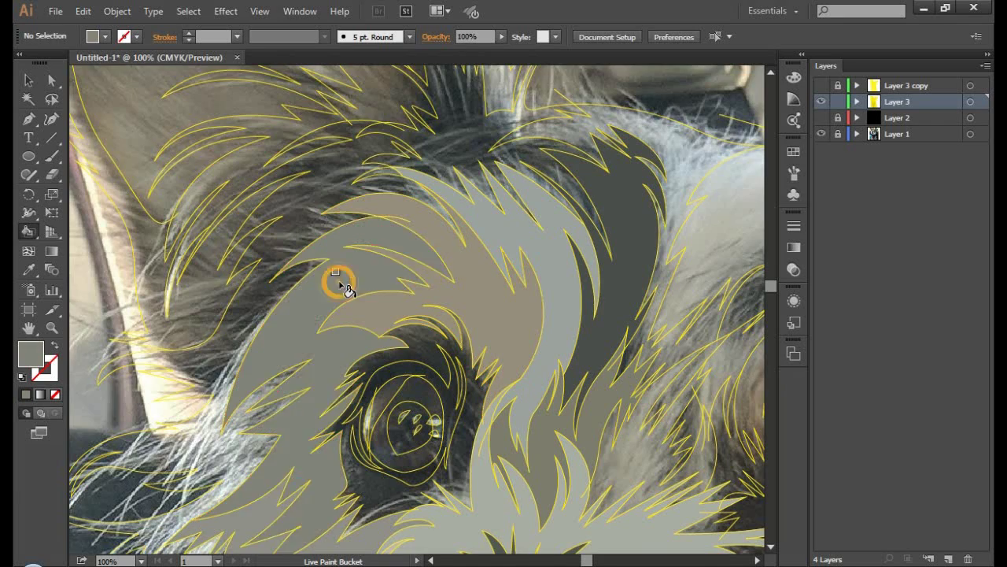
pyautogui.scroll(1, 380, 301)
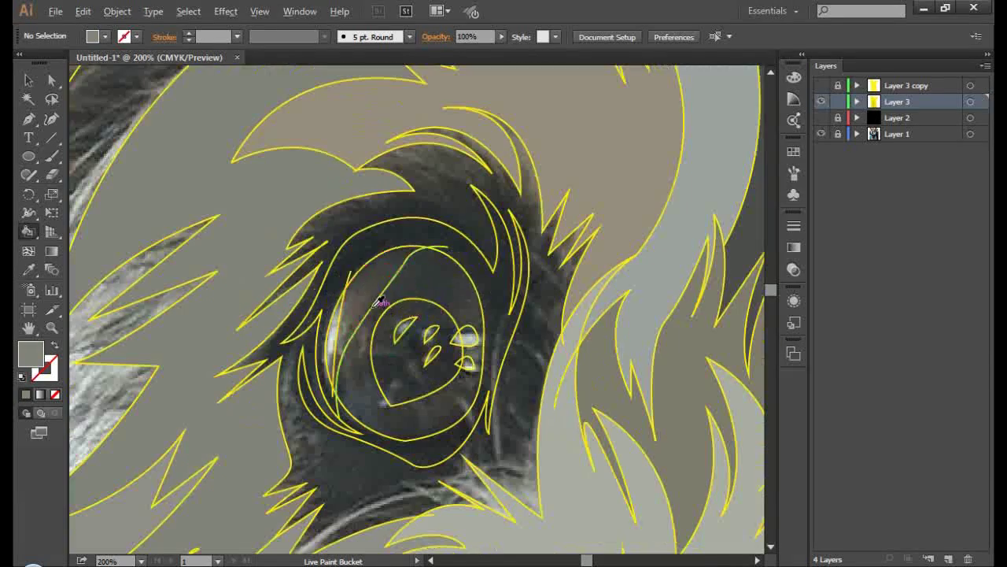
pyautogui.click(368, 405)
pyautogui.click(402, 339)
# Step: Fill the three eye highlights and the lower catchlight light grey
pyautogui.scroll(2, 494, 340)
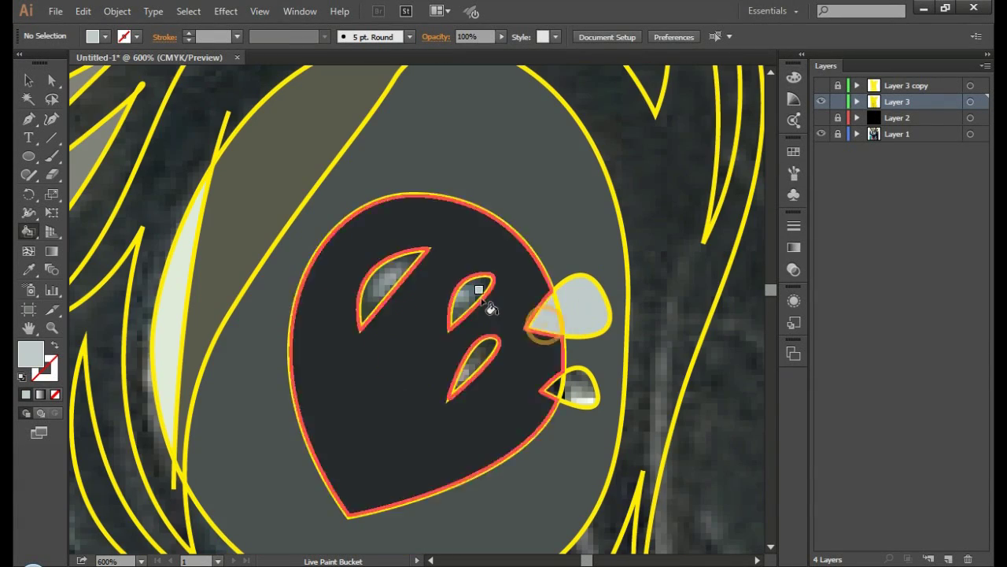
pyautogui.click(484, 302)
pyautogui.click(390, 283)
pyautogui.click(472, 369)
pyautogui.click(578, 390)
# Step: Fill the fur around the eye dark and another fur region dark grey
pyautogui.scroll(-1, 551, 362)
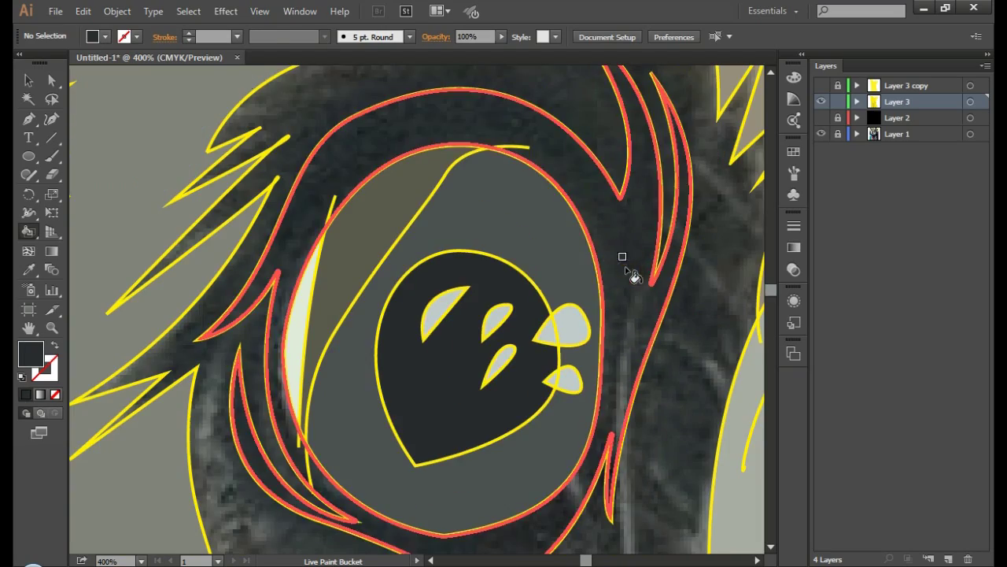
pyautogui.scroll(-4, 633, 275)
pyautogui.scroll(-1, 547, 353)
pyautogui.click(543, 351)
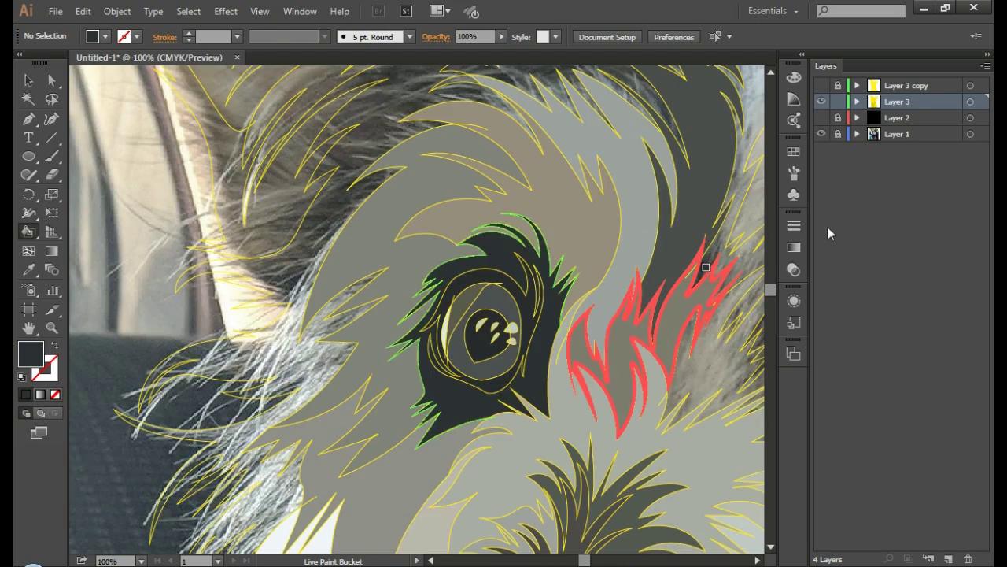
pyautogui.scroll(-1, 603, 334)
pyautogui.scroll(-2, 551, 347)
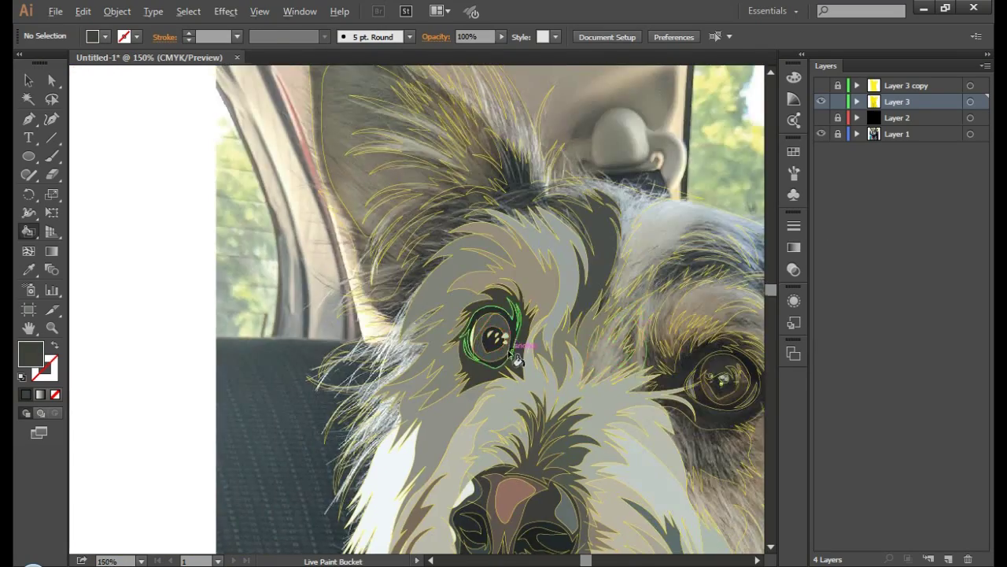
pyautogui.scroll(3, 515, 358)
pyautogui.scroll(-2, 276, 349)
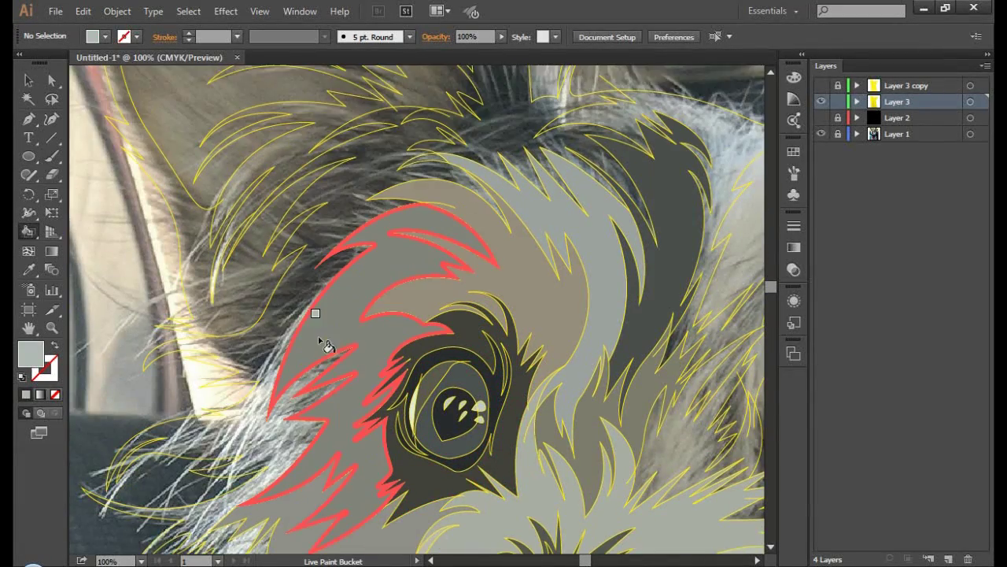
pyautogui.scroll(-1, 323, 344)
pyautogui.click(303, 315)
pyautogui.scroll(-1, 313, 303)
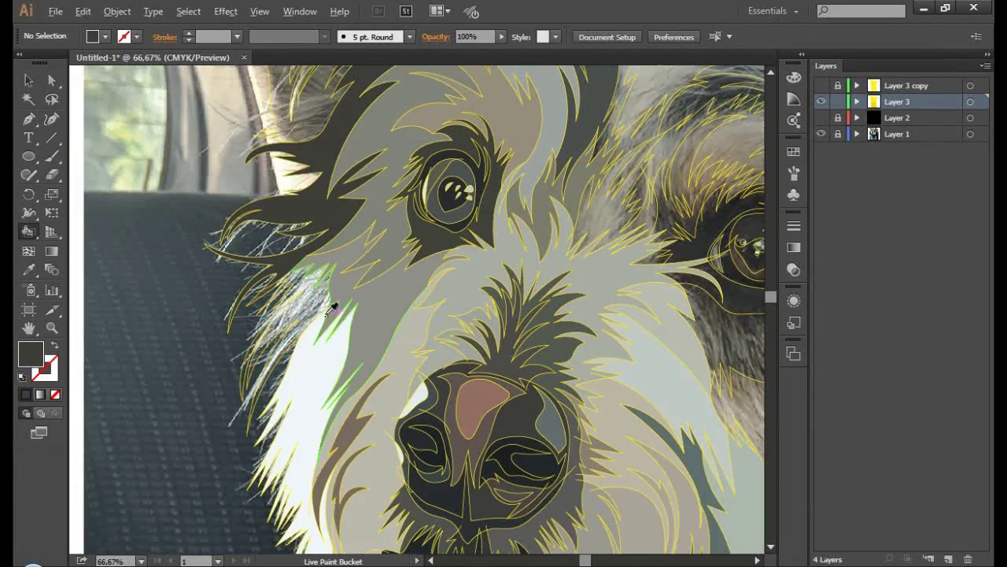
# Step: Sample the fur colours and fill a fur region light blue
pyautogui.scroll(2, 338, 300)
pyautogui.scroll(3, 382, 277)
pyautogui.hscroll(5, 393, 268)
pyautogui.keyDown('alt'); pyautogui.click(472, 228); pyautogui.keyUp('alt')
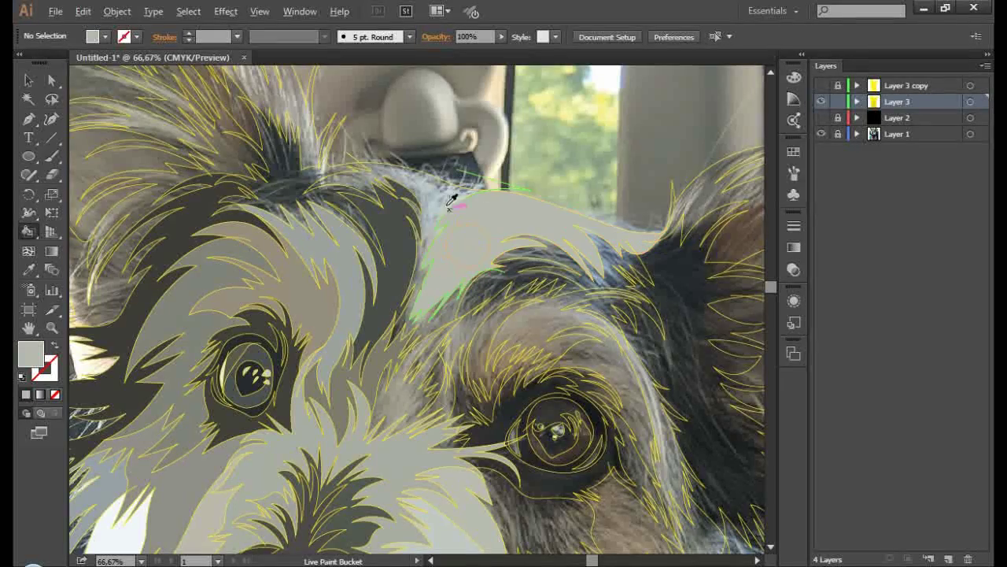
pyautogui.keyDown('alt'); pyautogui.click(289, 182); pyautogui.keyUp('alt')
pyautogui.scroll(-2, 472, 331)
pyautogui.hscroll(2, 472, 330)
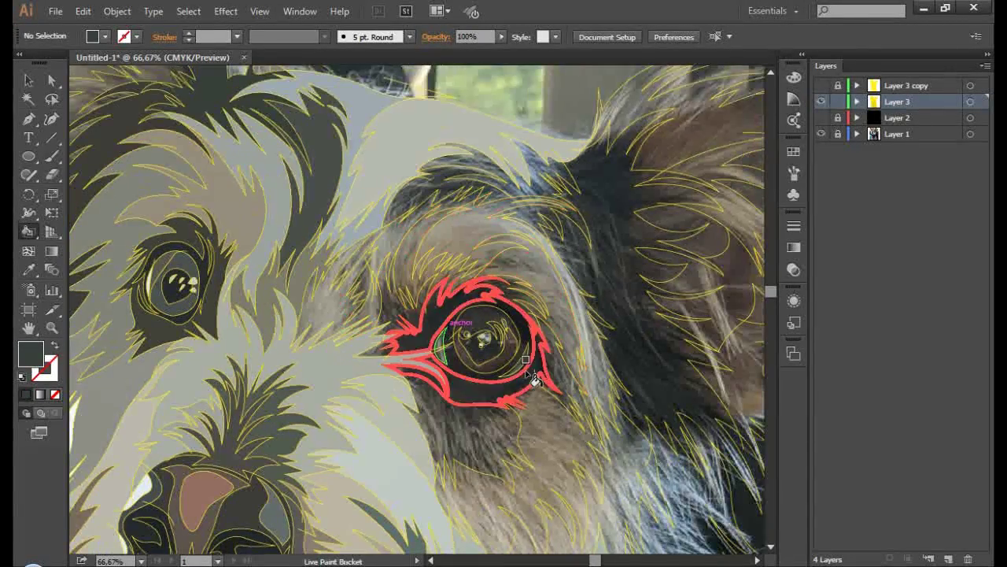
pyautogui.scroll(-3, 476, 315)
pyautogui.hscroll(2, 630, 355)
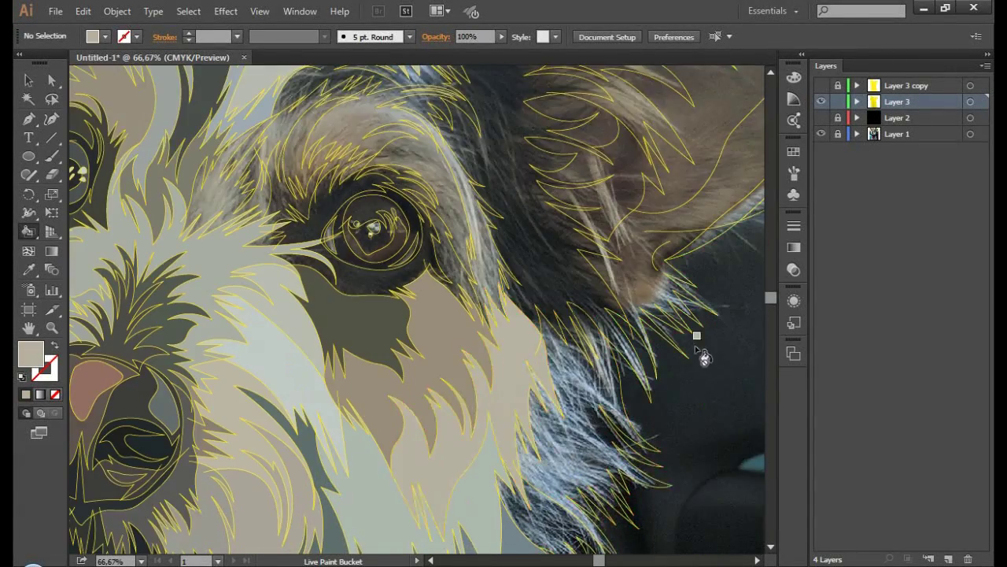
pyautogui.scroll(-2, 562, 378)
pyautogui.keyDown('alt'); pyautogui.click(562, 382); pyautogui.keyUp('alt')
pyautogui.click(561, 371)
# Step: Fill the fur right of the eye black and the eye-corner crescents grey and light grey
pyautogui.scroll(3, 629, 299)
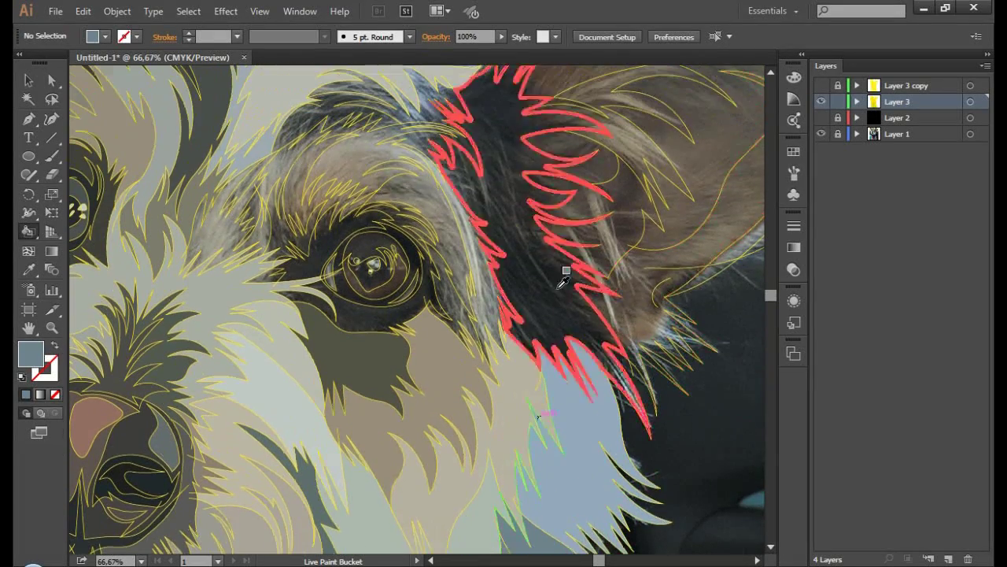
pyautogui.keyDown('alt'); pyautogui.click(562, 272); pyautogui.keyUp('alt')
pyautogui.click(551, 287)
pyautogui.scroll(2, 511, 315)
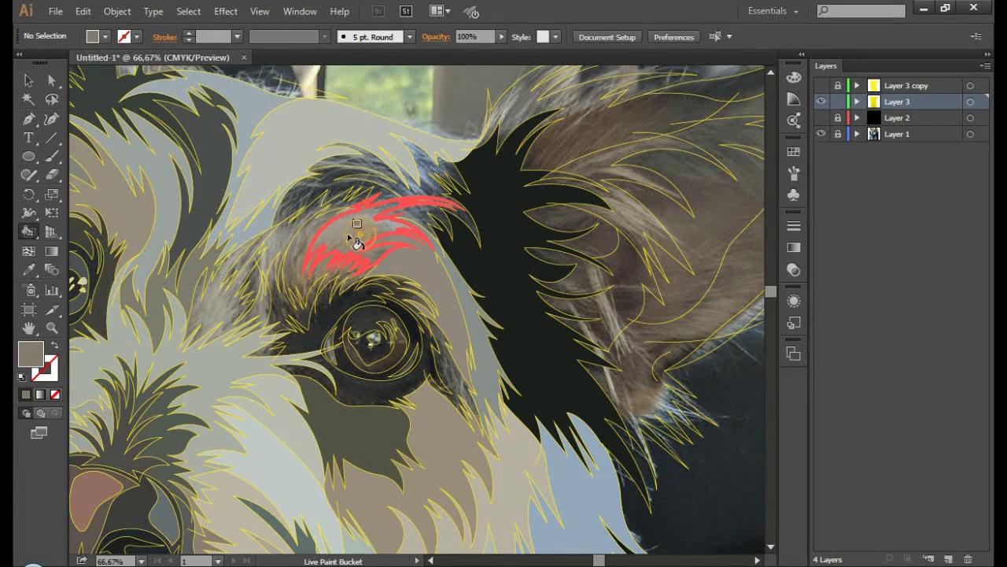
pyautogui.scroll(2, 281, 311)
pyautogui.keyDown('alt'); pyautogui.click(290, 282); pyautogui.keyUp('alt')
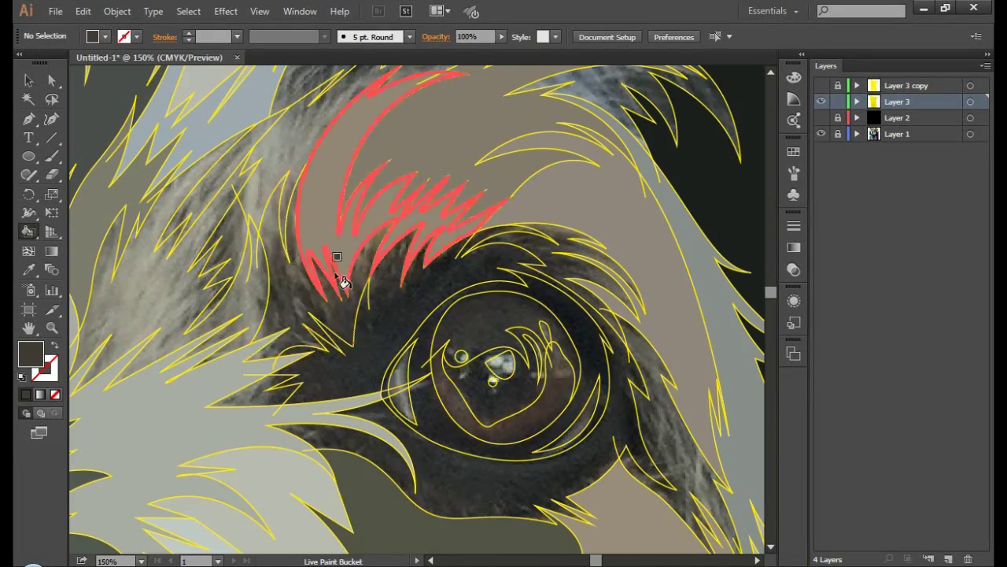
pyautogui.keyDown('alt'); pyautogui.click(386, 322); pyautogui.keyUp('alt')
pyautogui.keyDown('alt'); pyautogui.click(397, 397); pyautogui.keyUp('alt')
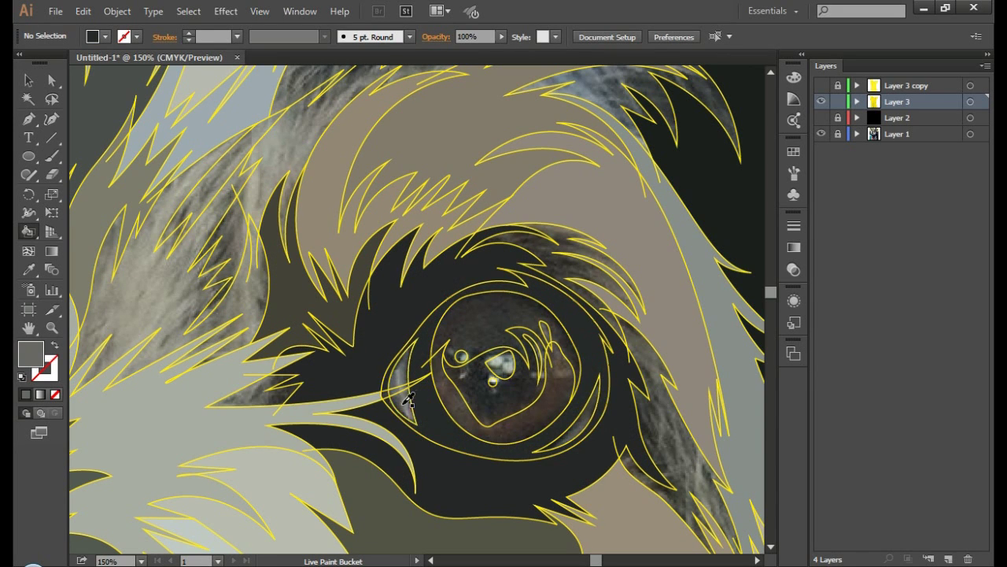
pyautogui.scroll(3, 393, 397)
pyautogui.keyDown('alt'); pyautogui.click(342, 393); pyautogui.keyUp('alt')
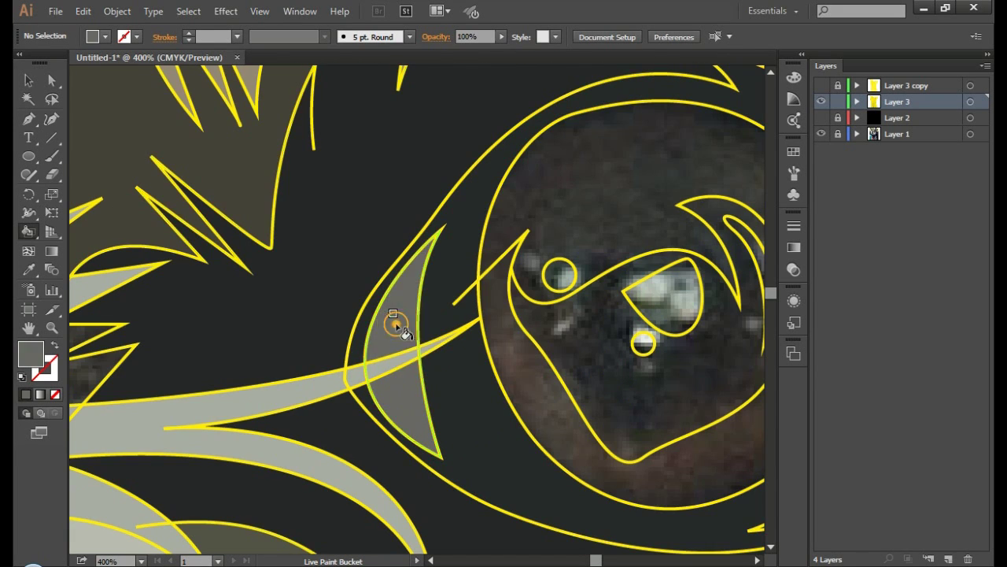
# Step: Fill around the iris near-black, the round highlight light grey and the iris ring dark brown
pyautogui.scroll(-2, 438, 355)
pyautogui.keyDown('alt'); pyautogui.click(569, 420); pyautogui.keyUp('alt')
pyautogui.click(578, 364)
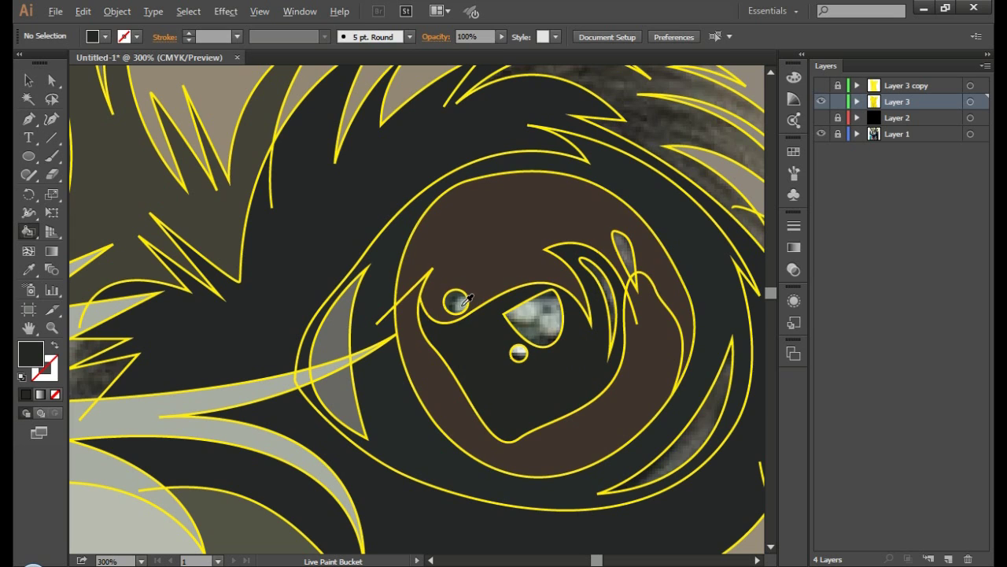
pyautogui.keyDown('alt'); pyautogui.click(456, 303); pyautogui.keyUp('alt')
pyautogui.click(555, 315)
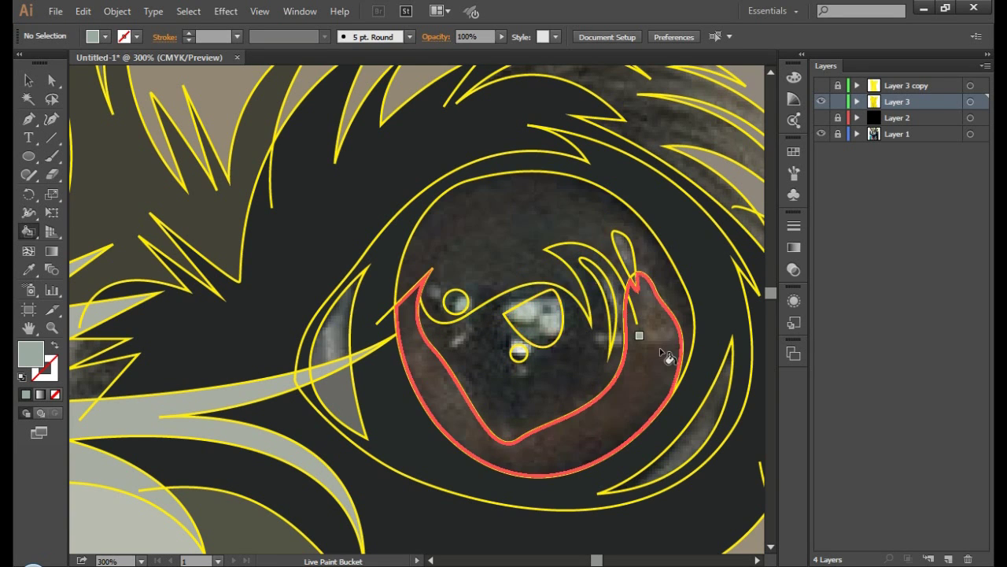
pyautogui.keyDown('alt'); pyautogui.click(491, 232); pyautogui.keyUp('alt')
pyautogui.click(495, 247)
# Step: Fill the large and small catchlights light grey and the pupil near-black
pyautogui.keyDown('alt'); pyautogui.click(543, 316); pyautogui.keyUp('alt')
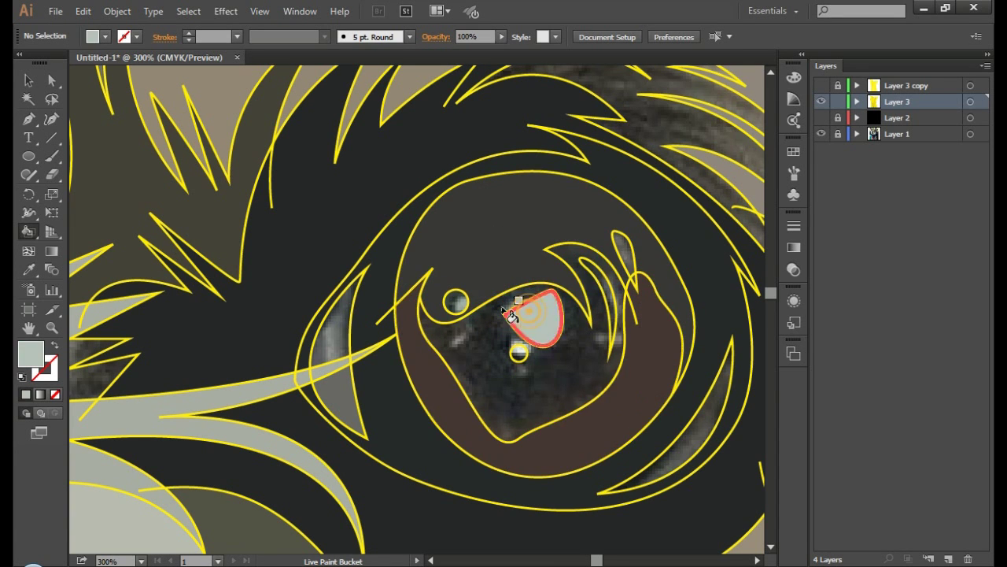
pyautogui.click(458, 301)
pyautogui.click(518, 354)
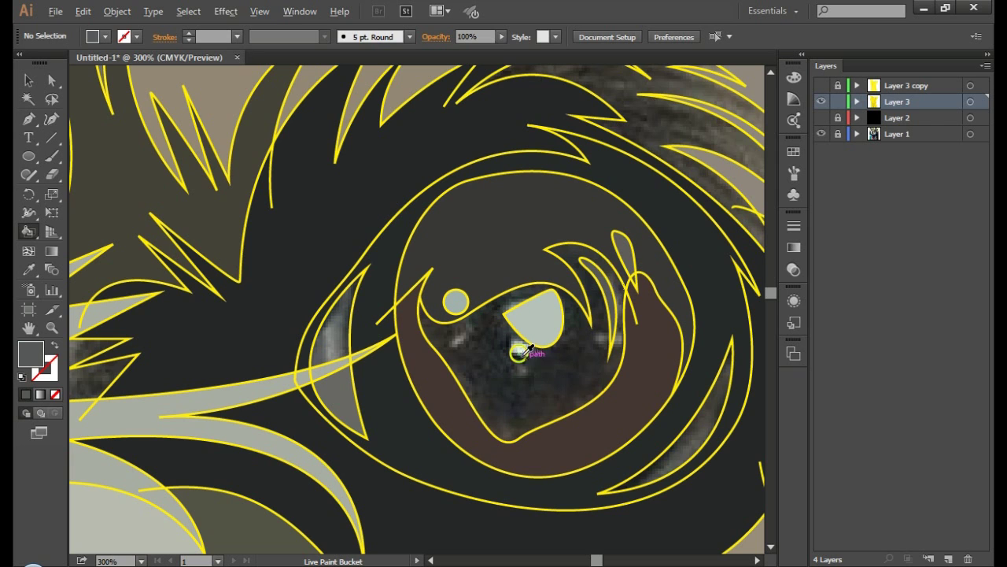
pyautogui.keyDown('alt'); pyautogui.click(567, 268); pyautogui.keyUp('alt')
pyautogui.click(590, 360)
pyautogui.keyDown('alt'); pyautogui.click(709, 421); pyautogui.keyUp('alt')
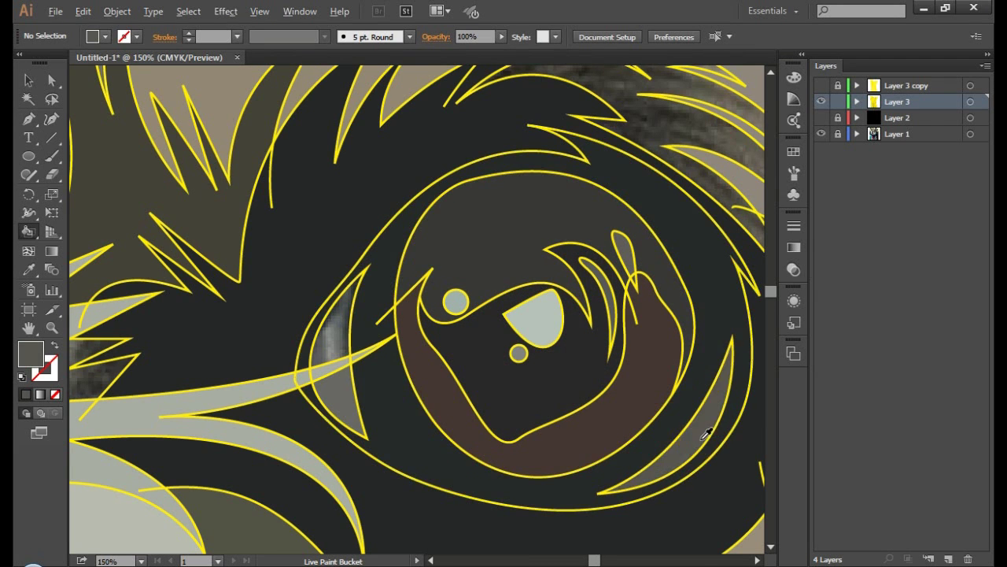
pyautogui.scroll(-2, 708, 421)
pyautogui.scroll(1, 374, 428)
# Step: Fill the small fur region, large fur patch and fur strands above the eye with sampled blue-grey
pyautogui.click(374, 427)
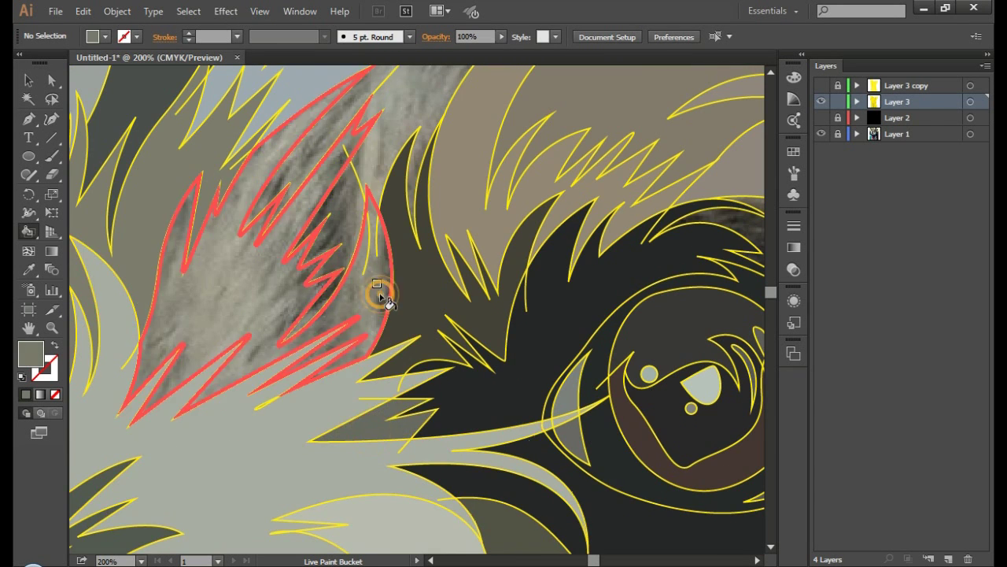
pyautogui.click(354, 228)
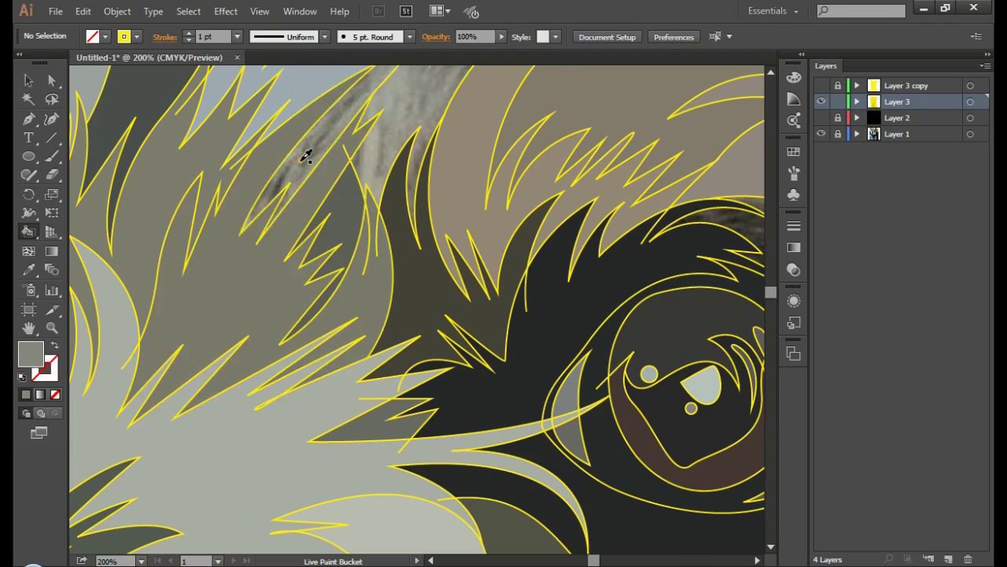
pyautogui.scroll(2, 315, 173)
pyautogui.scroll(3, 370, 197)
pyautogui.keyDown('alt'); pyautogui.click(507, 180); pyautogui.keyUp('alt')
pyautogui.scroll(-2, 511, 180)
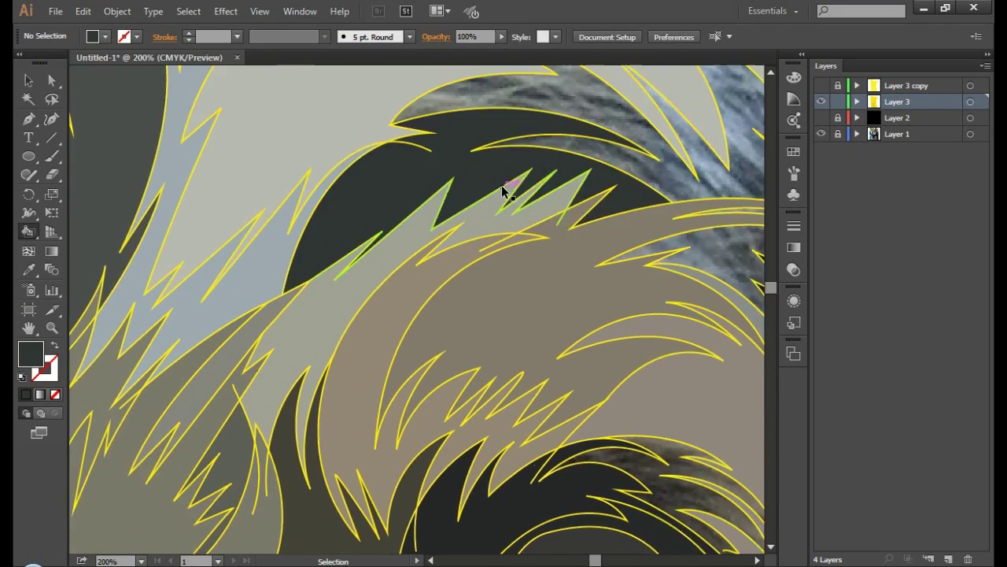
pyautogui.scroll(-2, 596, 236)
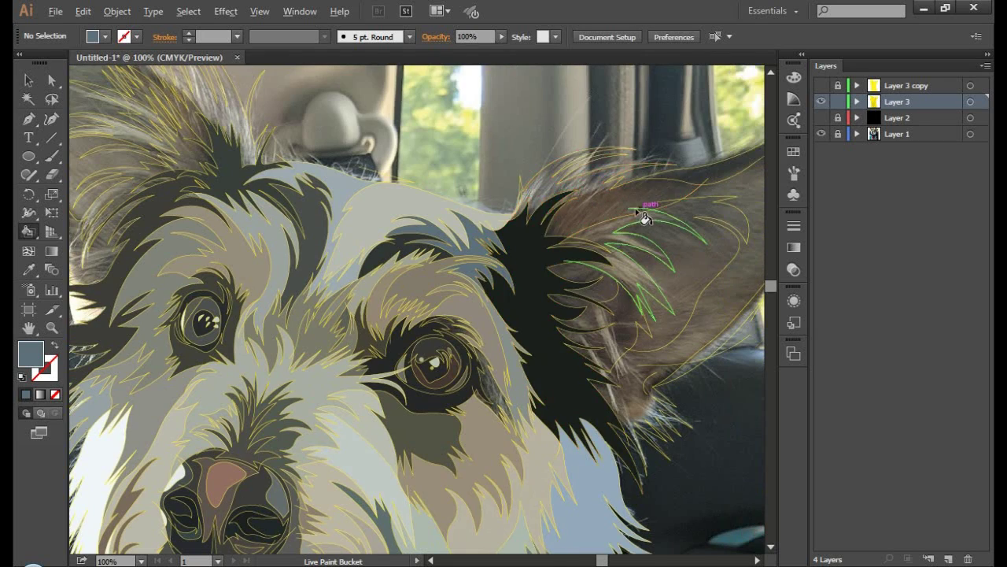
pyautogui.scroll(2, 644, 219)
pyautogui.click(482, 175)
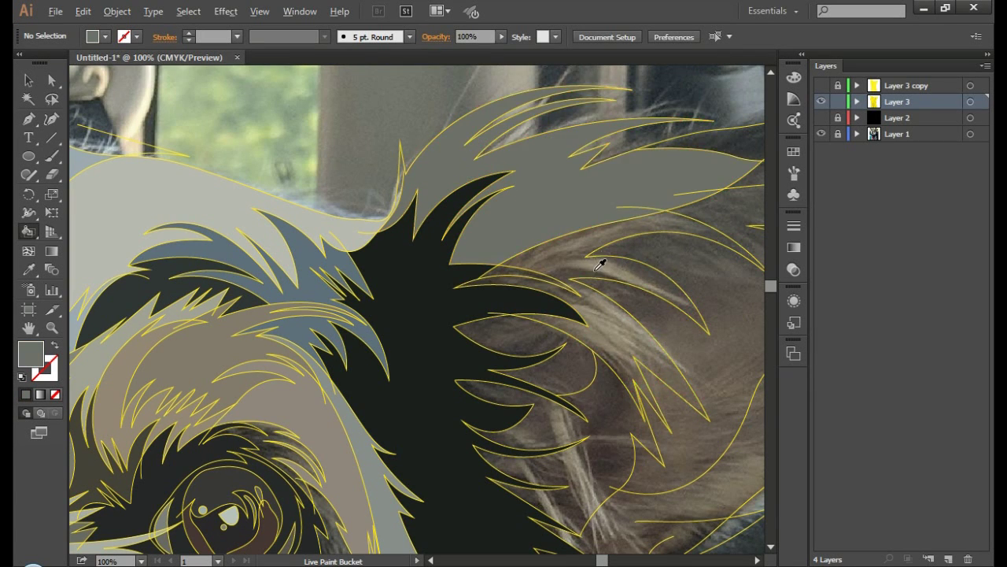
pyautogui.click(603, 260)
pyautogui.scroll(-2, 602, 260)
pyautogui.click(577, 286)
# Step: Sample browns from the ear and fill the ear fur region and thin ear-edge sliver dark brown
pyautogui.click(562, 270)
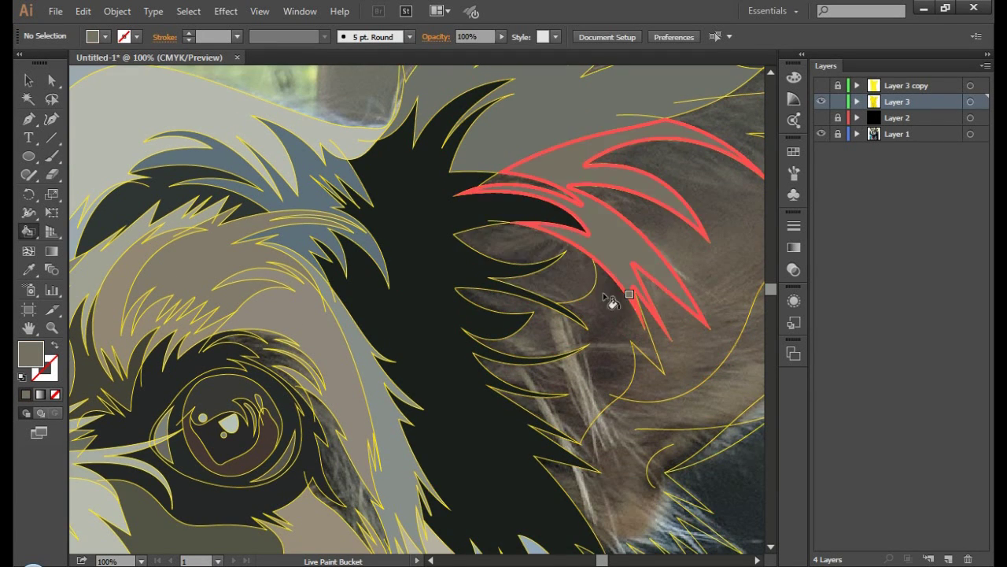
pyautogui.keyDown('alt'); pyautogui.click(618, 311); pyautogui.keyUp('alt')
pyautogui.scroll(2, 605, 358)
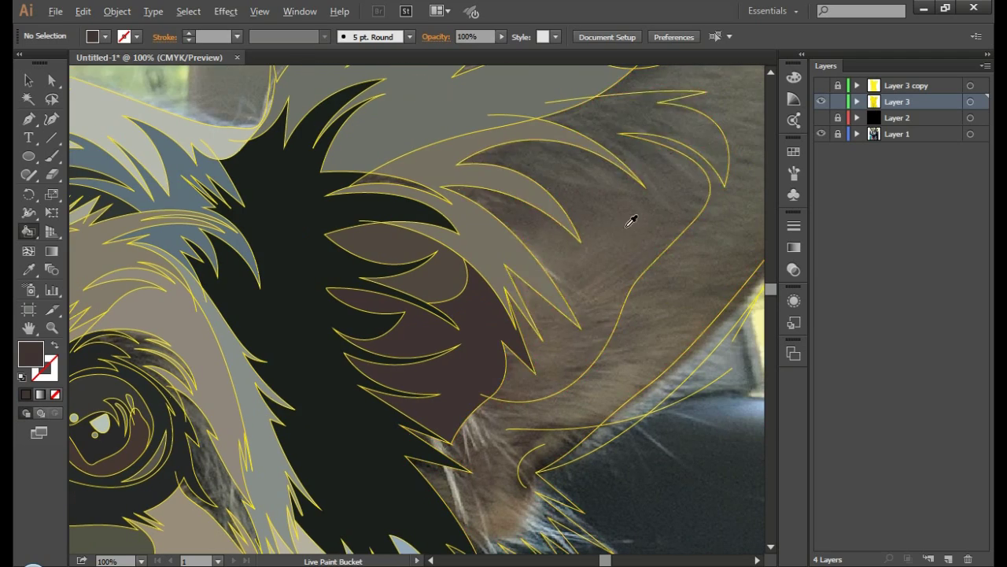
pyautogui.keyDown('alt'); pyautogui.click(632, 218); pyautogui.keyUp('alt')
pyautogui.scroll(2, 677, 292)
pyautogui.keyDown('alt'); pyautogui.click(540, 202); pyautogui.keyUp('alt')
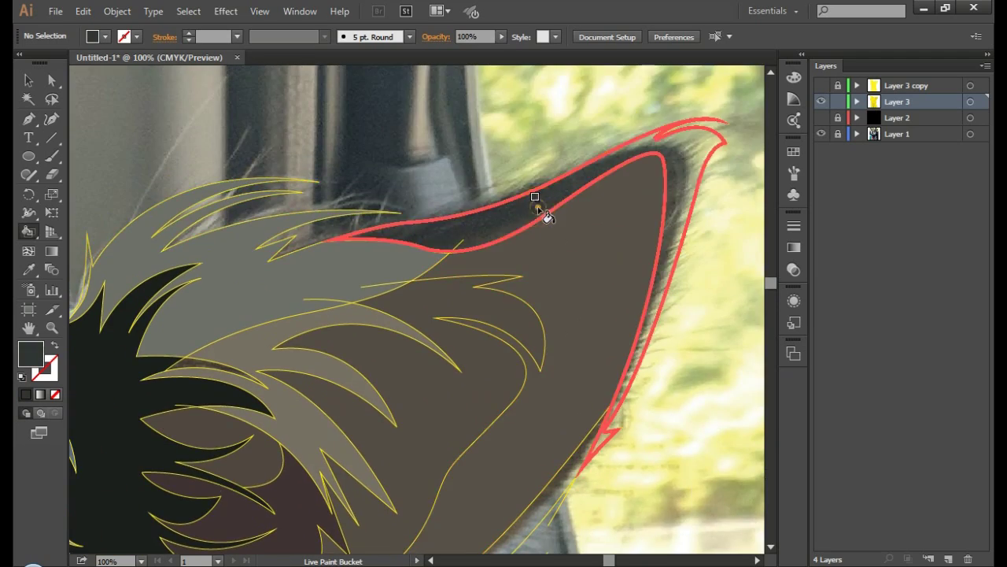
pyautogui.scroll(-4, 573, 268)
pyautogui.click(566, 275)
pyautogui.scroll(-3, 668, 346)
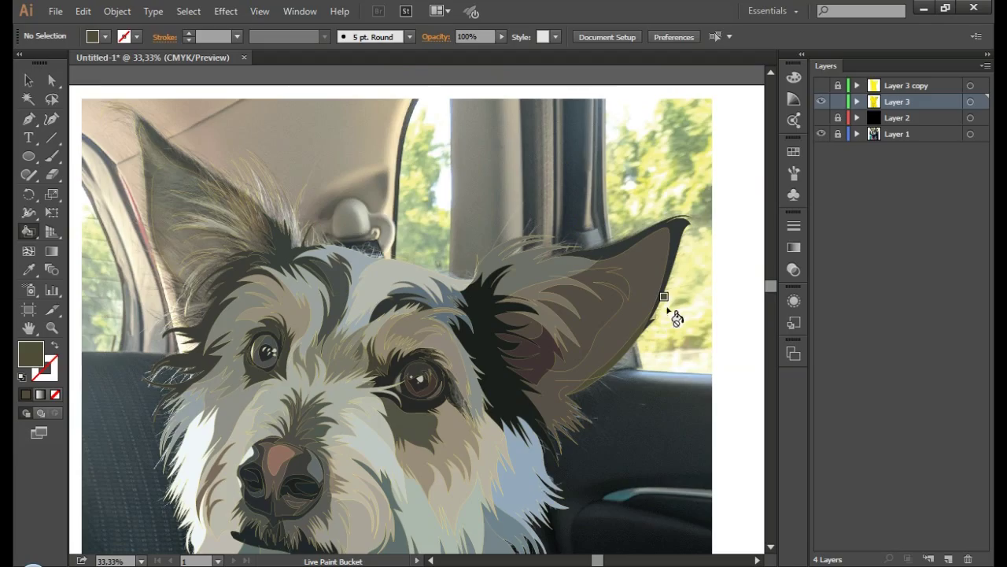
pyautogui.scroll(1, 362, 291)
pyautogui.scroll(1, 206, 268)
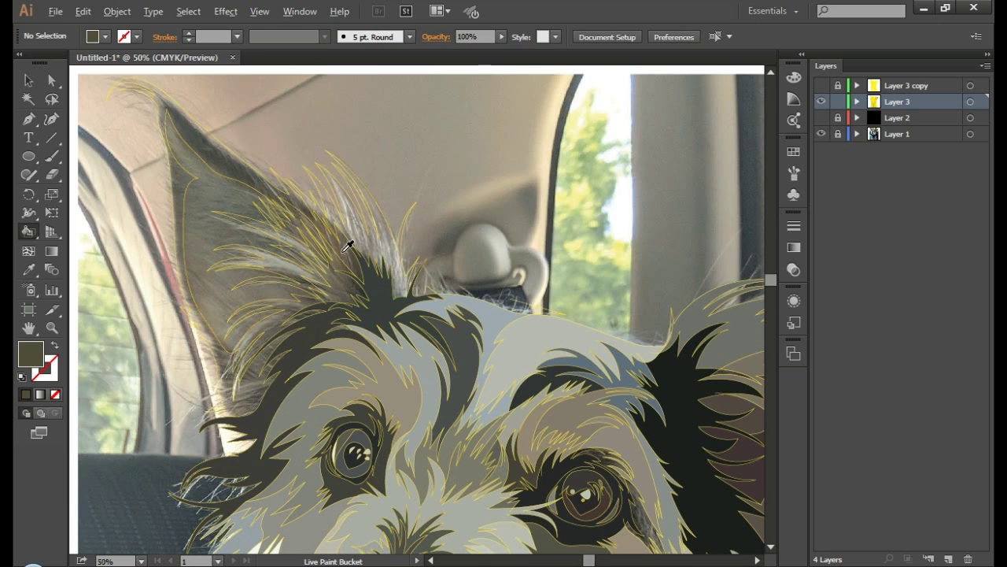
# Step: Sample darker, brownish-grey and light-grey colours from the photo's fur and the area near the eye
pyautogui.keyDown('alt'); pyautogui.click(218, 158); pyautogui.keyUp('alt')
pyautogui.hscroll(-2, 236, 197)
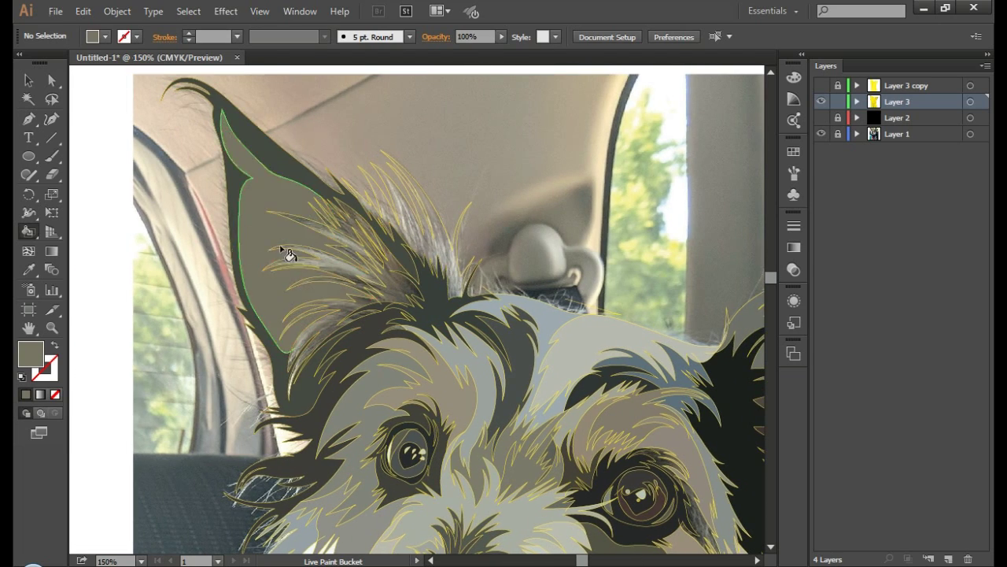
pyautogui.scroll(3, 286, 252)
pyautogui.keyDown('alt'); pyautogui.click(474, 153); pyautogui.keyUp('alt')
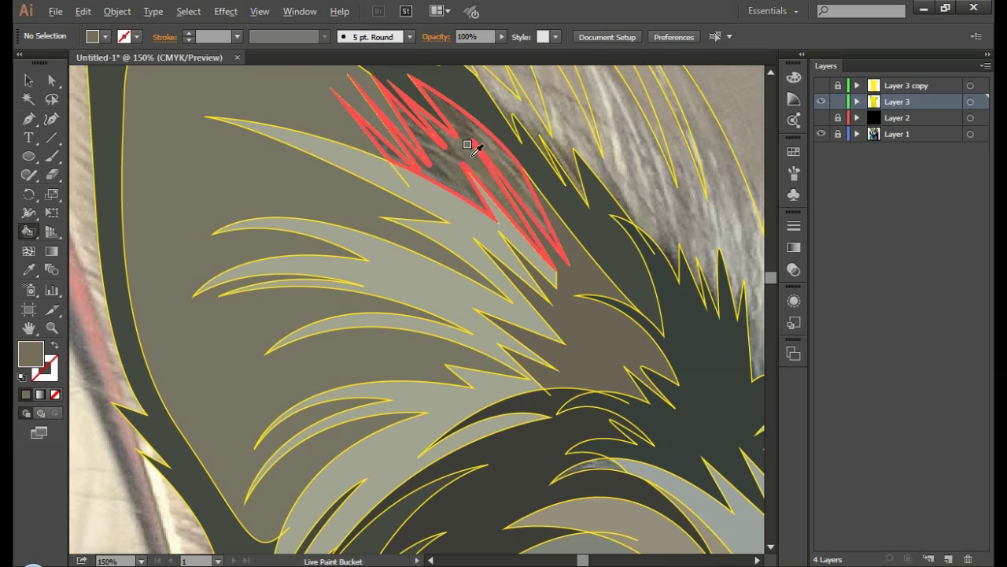
pyautogui.scroll(-2, 473, 169)
pyautogui.keyDown('alt'); pyautogui.click(401, 162); pyautogui.keyUp('alt')
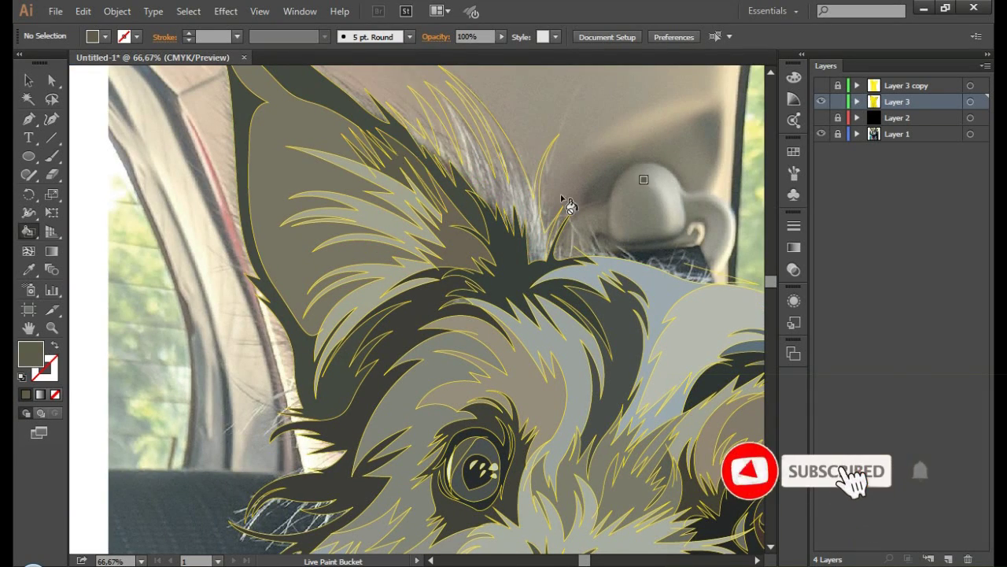
pyautogui.scroll(-1, 522, 191)
pyautogui.scroll(-2, 612, 240)
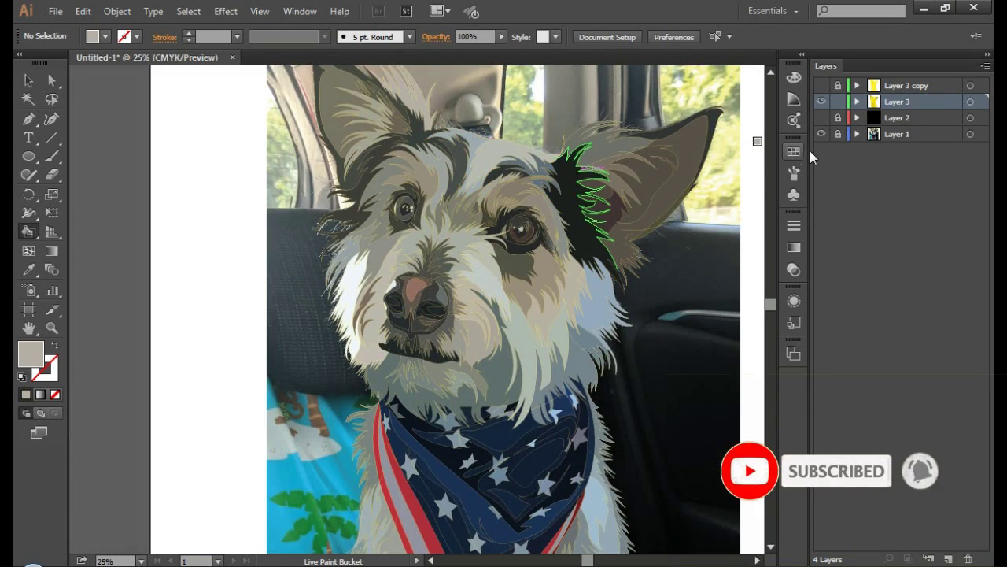
pyautogui.scroll(2, 551, 236)
pyautogui.scroll(3, 547, 268)
pyautogui.keyDown('alt'); pyautogui.click(546, 270); pyautogui.keyUp('alt')
pyautogui.scroll(-3, 555, 260)
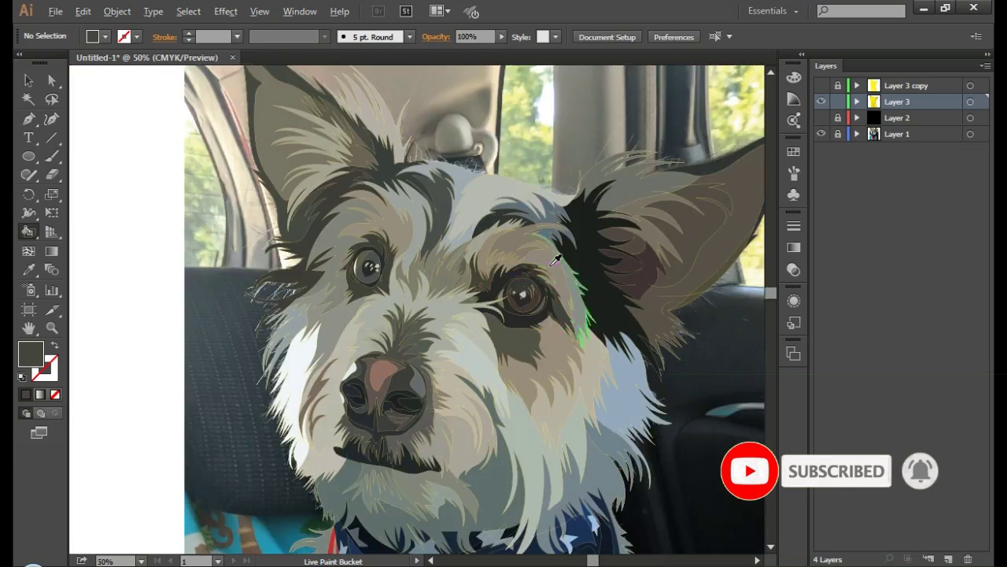
pyautogui.scroll(4, 555, 259)
pyautogui.keyDown('alt'); pyautogui.click(495, 293); pyautogui.keyUp('alt')
pyautogui.scroll(-5, 495, 292)
# Step: Toggle Layer 1's photo on and off repeatedly, zoomed out, ending with the photo hidden
pyautogui.click(821, 134)
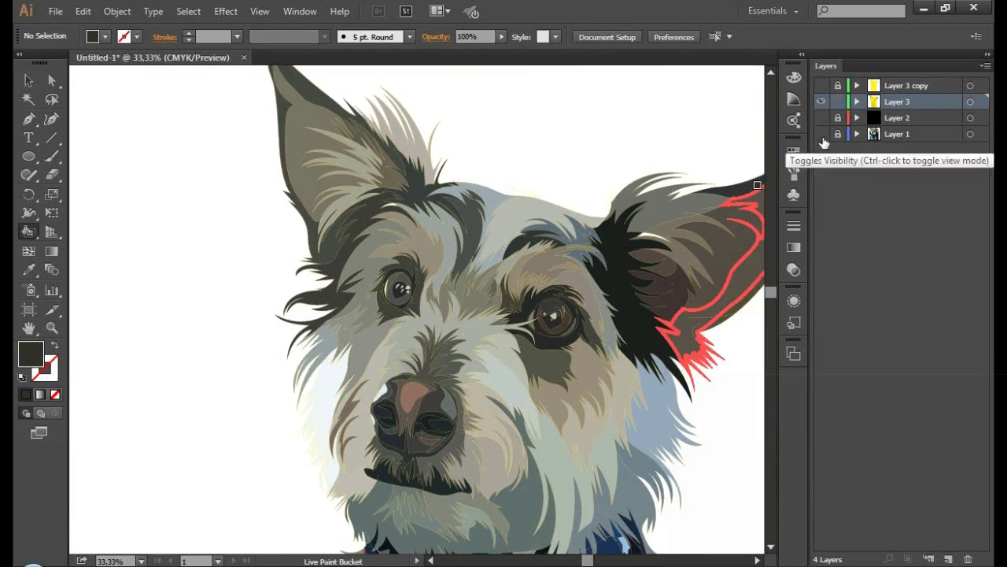
pyautogui.click(821, 133)
pyautogui.scroll(4, 427, 359)
pyautogui.click(821, 134)
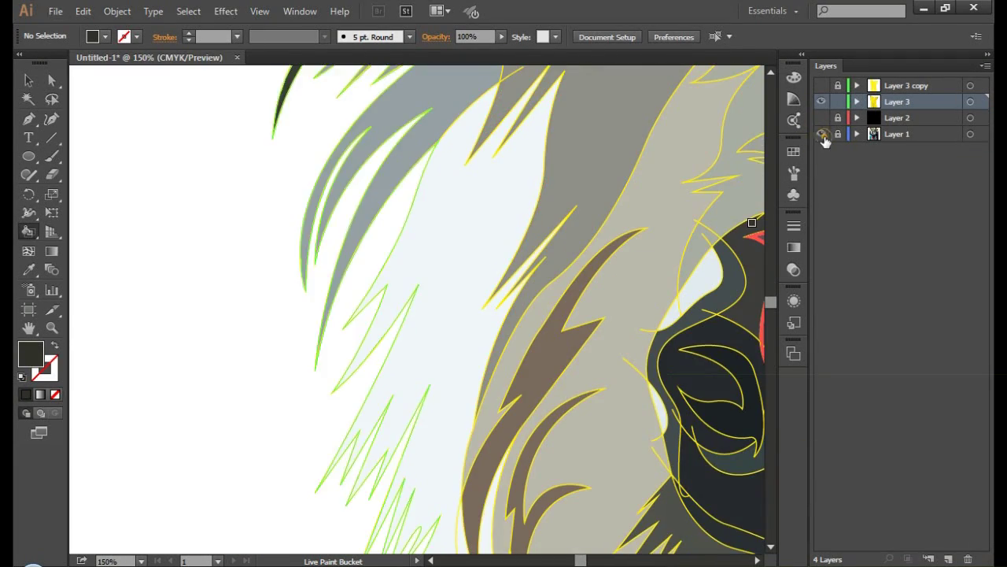
pyautogui.click(821, 134)
pyautogui.hotkey('ctrl', '-')
pyautogui.hotkey('ctrl', '-')
pyautogui.hotkey('ctrl', '-')
pyautogui.hotkey('ctrl', '-')
pyautogui.hotkey('ctrl', '-')
pyautogui.hotkey('ctrl', '-')
pyautogui.hotkey('ctrl', '-')
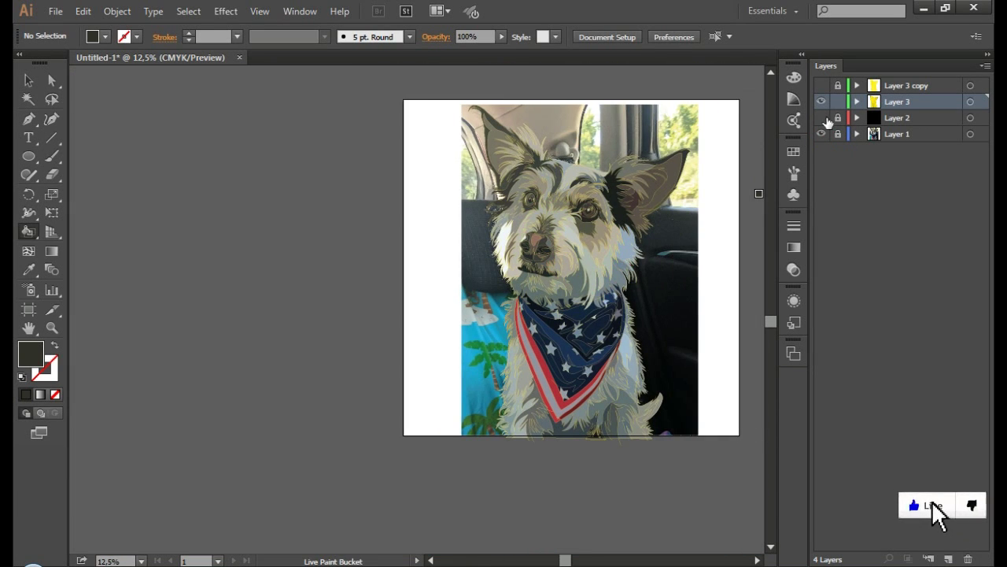
pyautogui.click(821, 133)
pyautogui.click(820, 134)
pyautogui.click(821, 134)
pyautogui.click(821, 134)
pyautogui.click(821, 134)
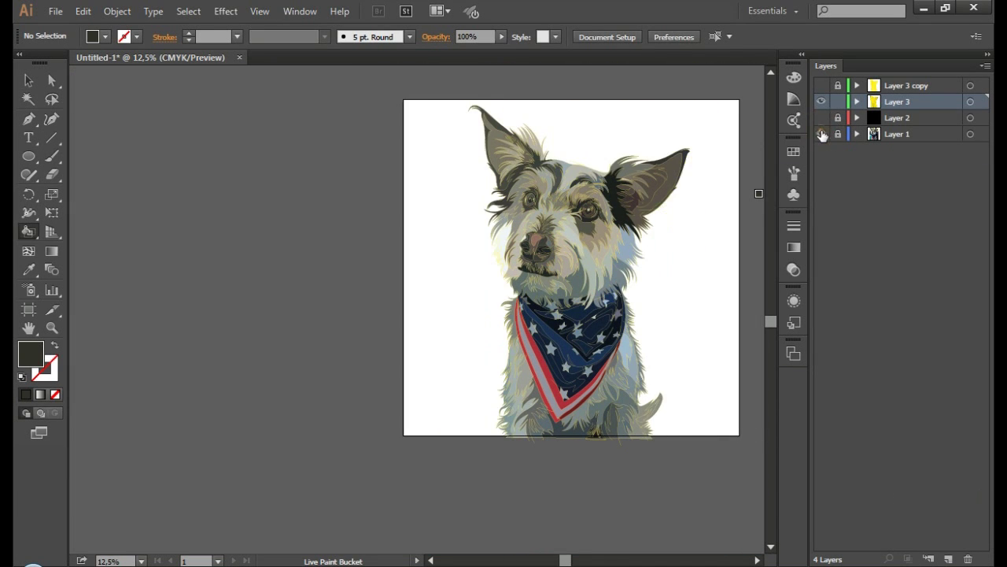
pyautogui.click(821, 134)
pyautogui.click(821, 133)
pyautogui.click(821, 134)
# Step: Duplicate Layer 3 into Layer 3 copy 2, then briefly select and deselect the Live Paint dog
pyautogui.moveTo(944, 557); pyautogui.dragTo(949, 558)
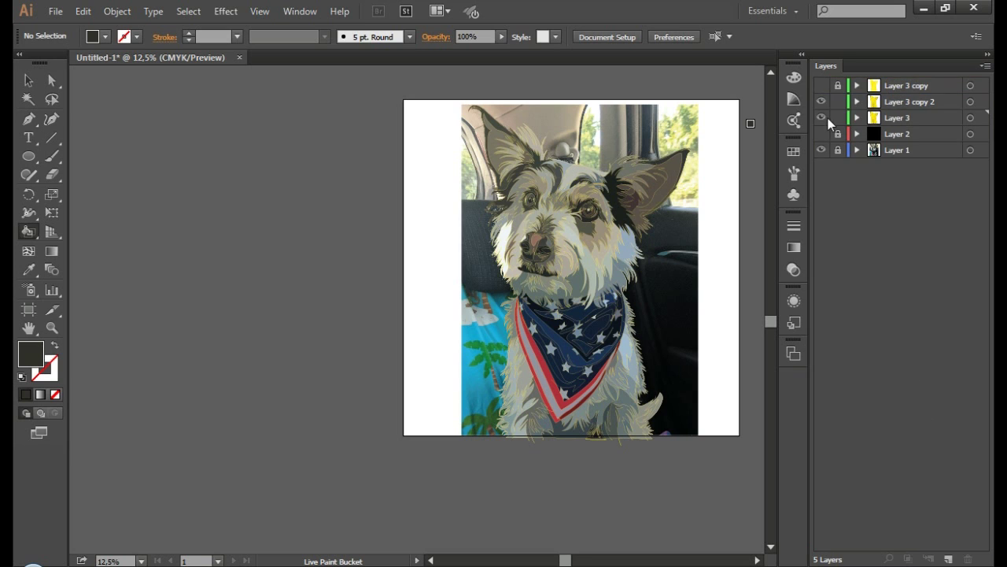
pyautogui.click(820, 102)
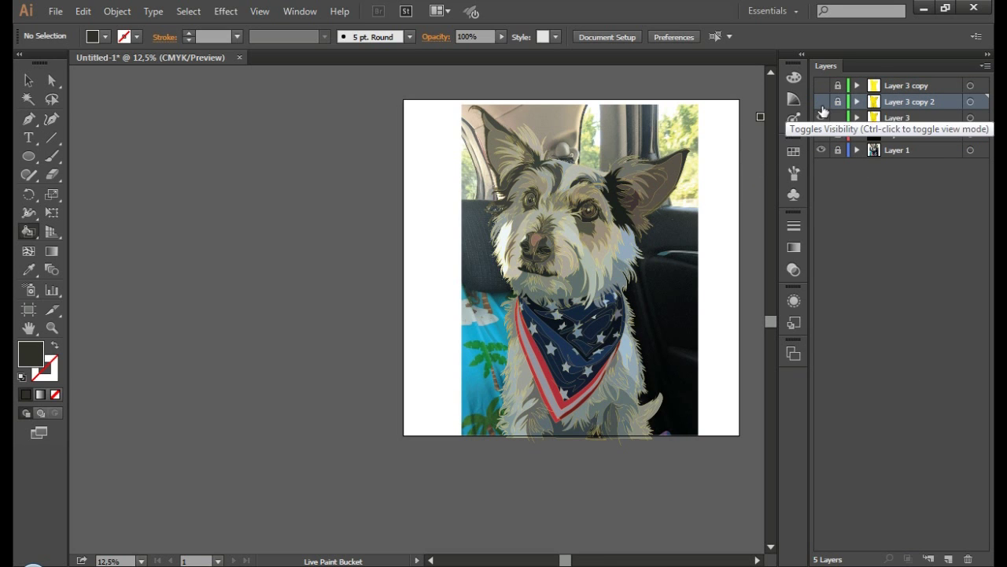
pyautogui.click(821, 103)
pyautogui.scroll(1, 203, 109)
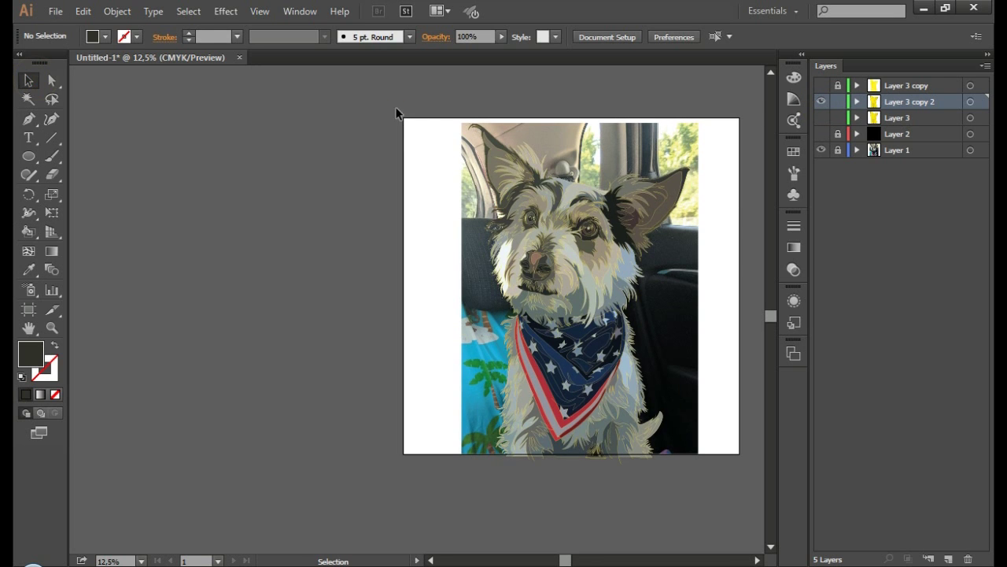
pyautogui.hotkey('ctrl', 'a')
pyautogui.hotkey('ctrl', 'shift', 'a')
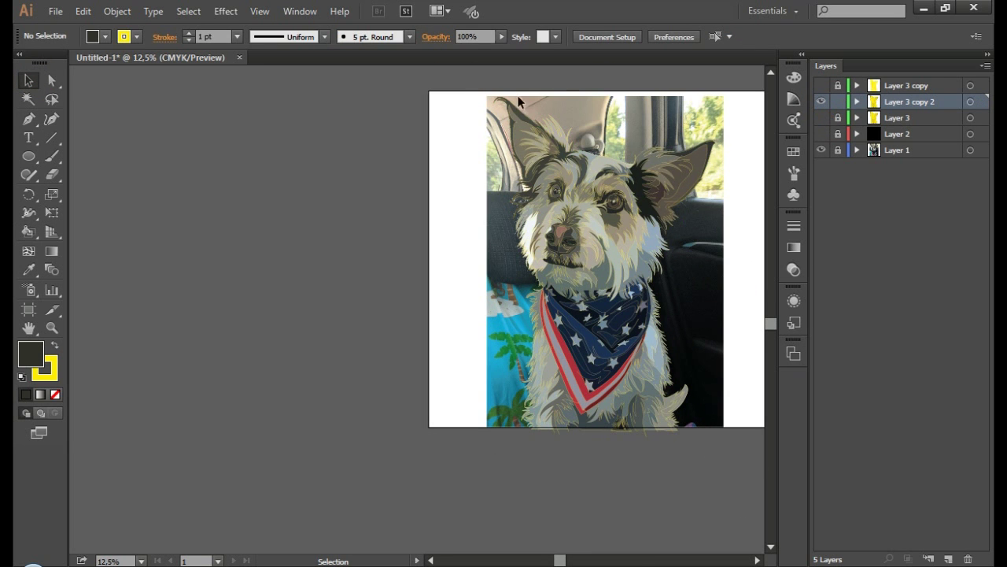
pyautogui.moveTo(725, 457); pyautogui.dragTo(725, 456)
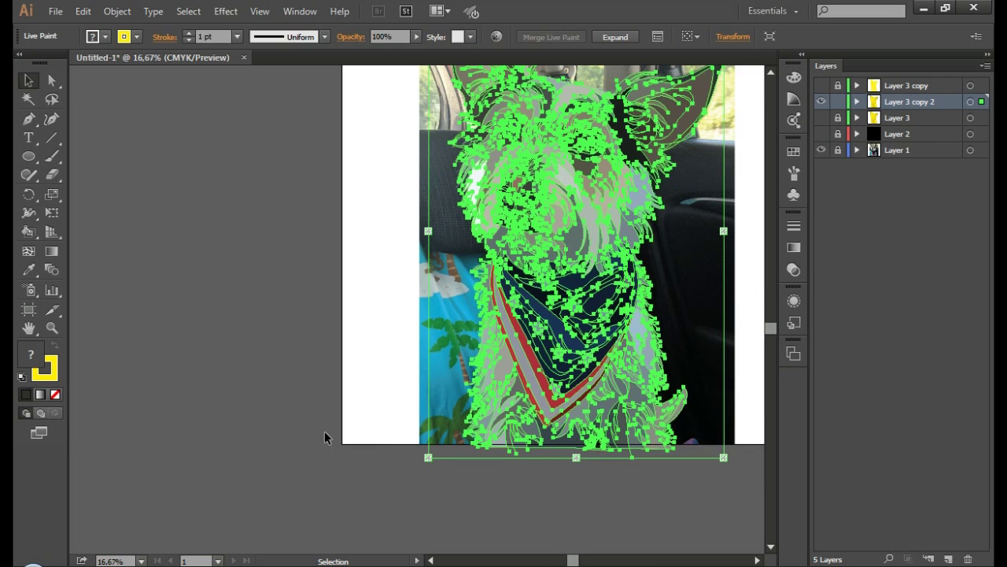
pyautogui.click(241, 343)
# Step: Hide the background photo layer and zoom out to view the artwork
pyautogui.hscroll(1, 247, 342)
pyautogui.click(821, 149)
pyautogui.click(820, 149)
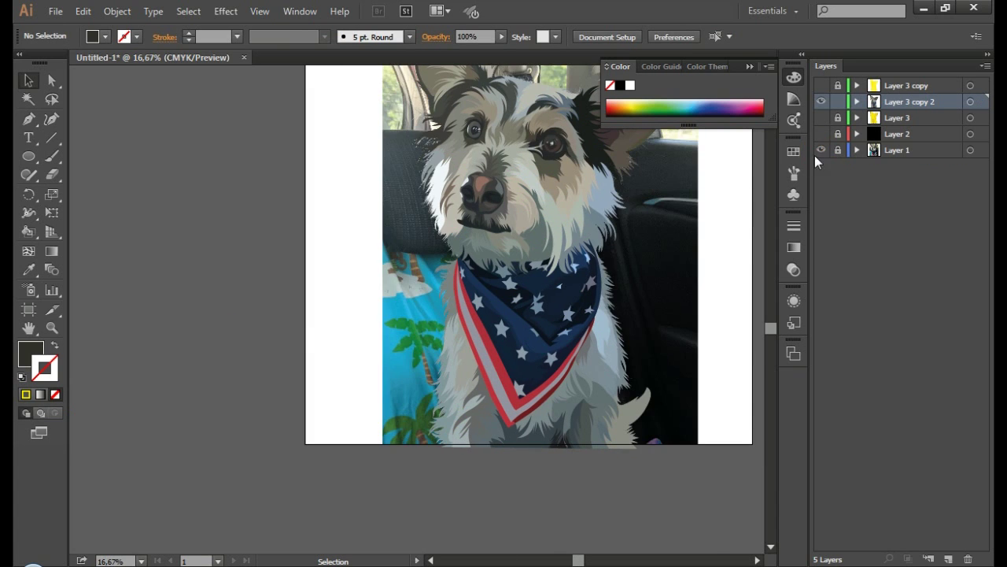
pyautogui.scroll(2, 551, 189)
pyautogui.scroll(-3, 551, 189)
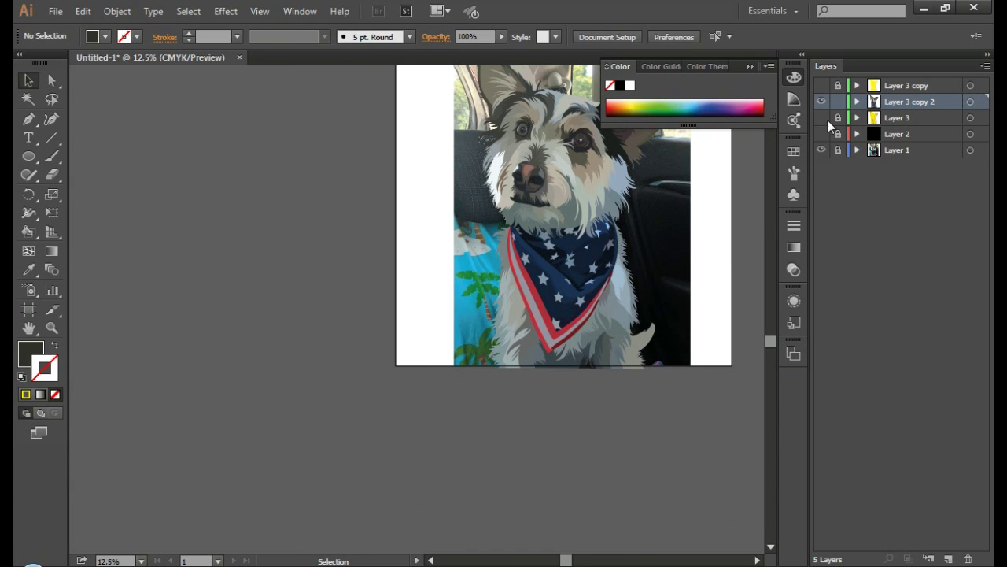
pyautogui.click(821, 150)
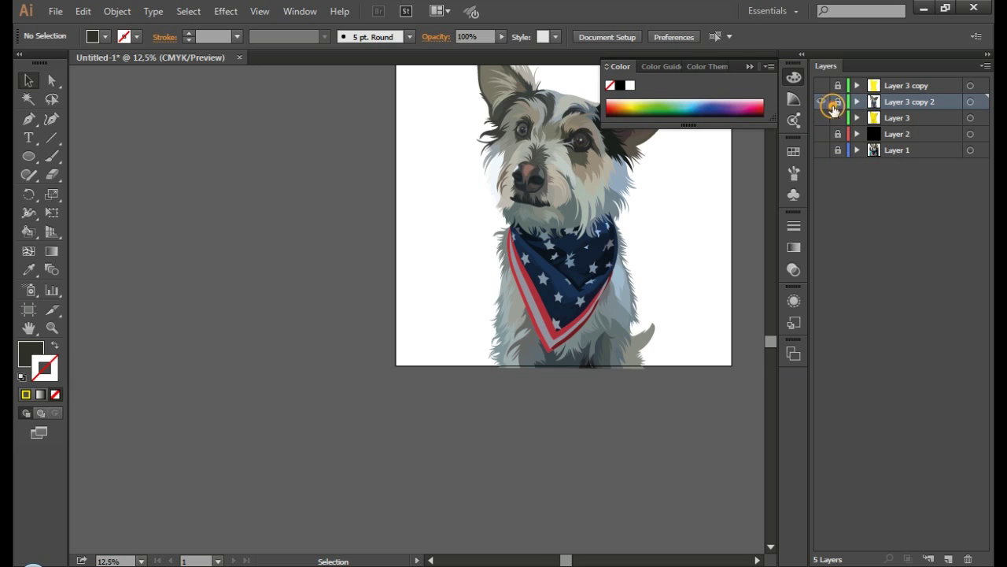
pyautogui.hotkey('ctrl', '-')
pyautogui.hotkey('ctrl', 'y')
# Step: Hide the finished dog layer, show Layer 3's traced dog, and marquee-select it
pyautogui.click(821, 150)
pyautogui.hotkey('ctrl', 'y')
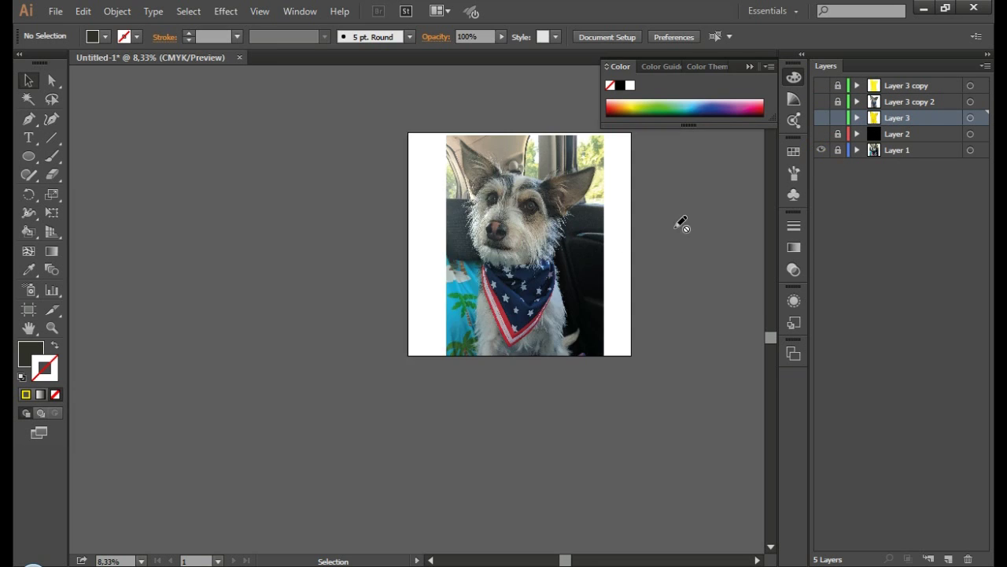
pyautogui.hotkey('ctrl', '+')
pyautogui.hotkey('ctrl', '+')
pyautogui.click(821, 117)
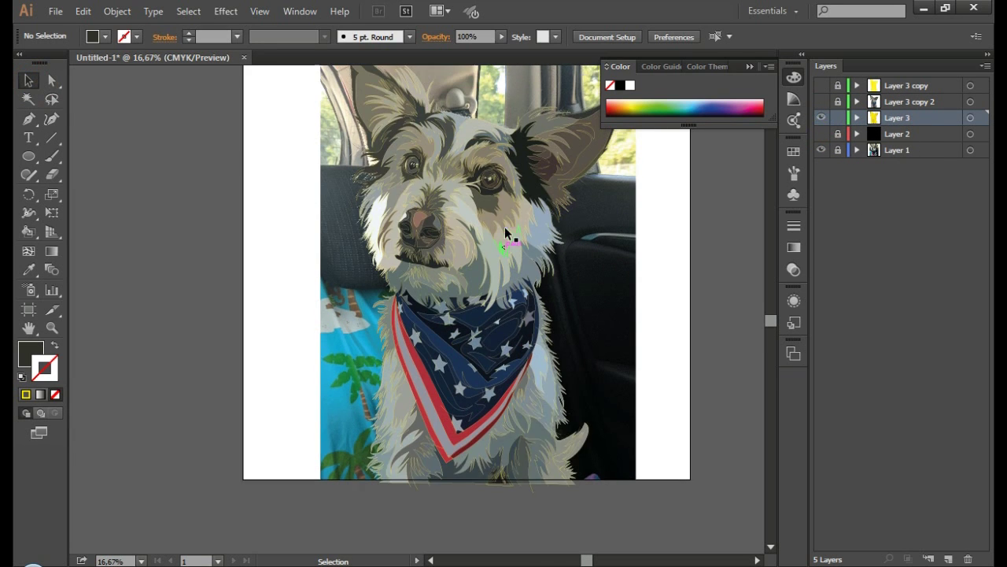
pyautogui.hotkey('ctrl', '-')
pyautogui.moveTo(315, 90); pyautogui.dragTo(573, 433)
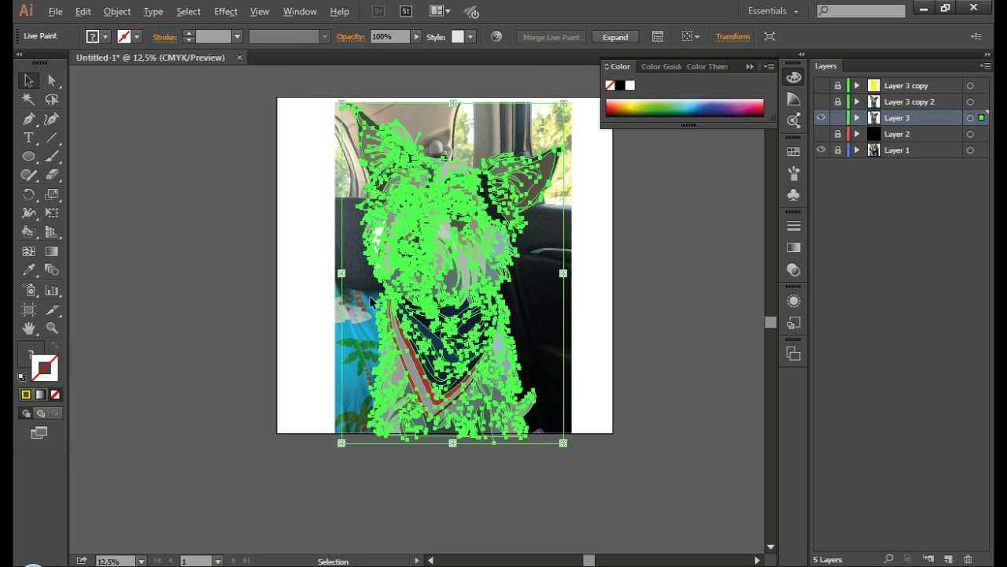
# Step: Select the traced Live Paint dog and expand it into plain shapes with Object > Expand
pyautogui.click(291, 315)
pyautogui.moveTo(318, 99); pyautogui.dragTo(539, 390)
pyautogui.click(85, 12)
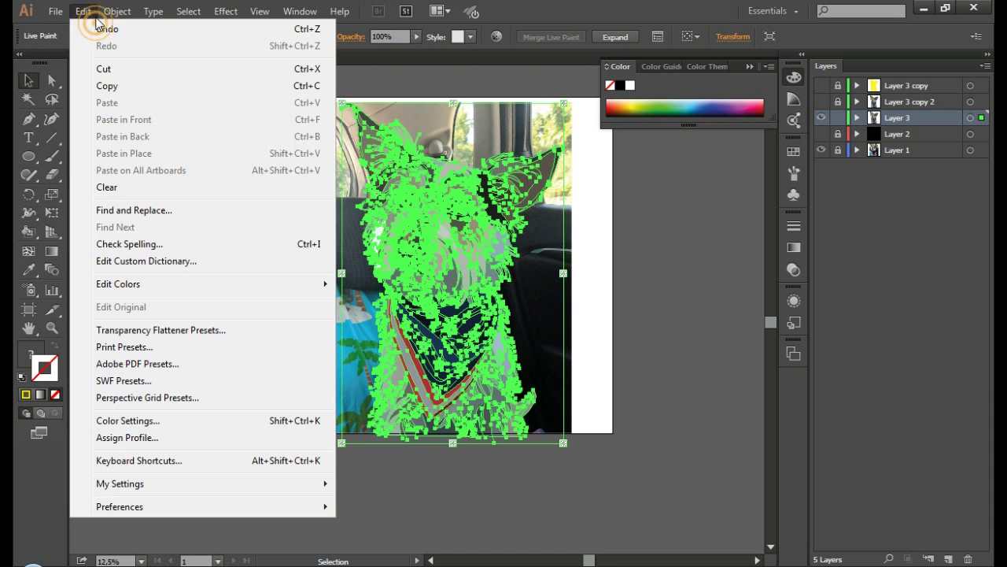
pyautogui.click(116, 11)
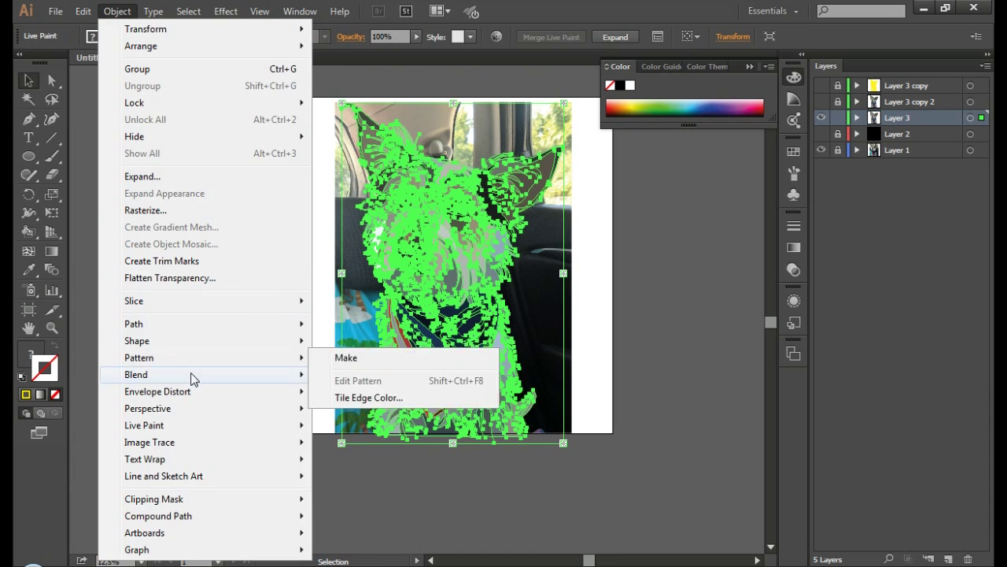
pyautogui.click(230, 184)
pyautogui.click(475, 378)
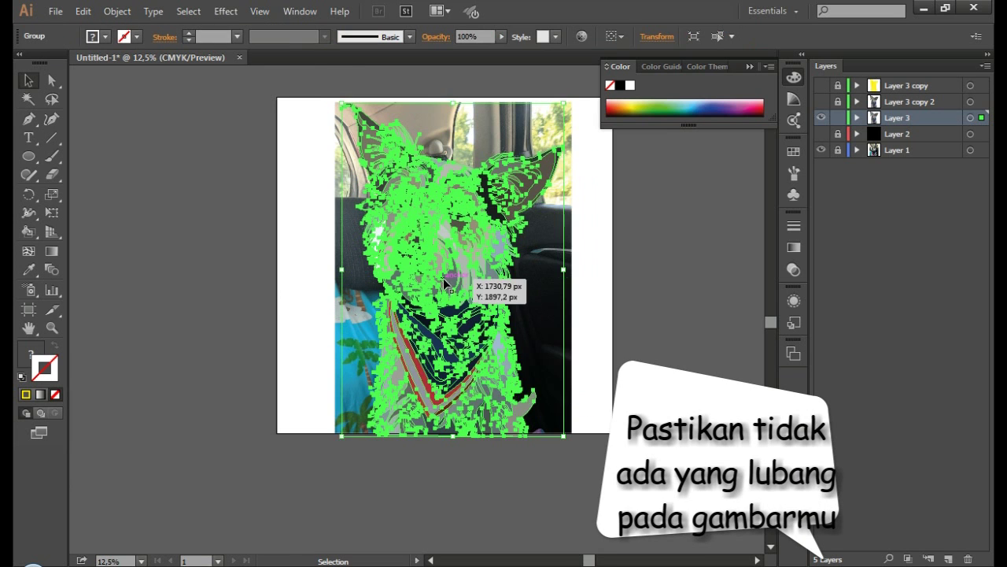
pyautogui.hotkey('ctrl', '+')
# Step: Merge all the expanded dog shapes into one silhouette with Pathfinder Unite
pyautogui.click(300, 11)
pyautogui.click(354, 522)
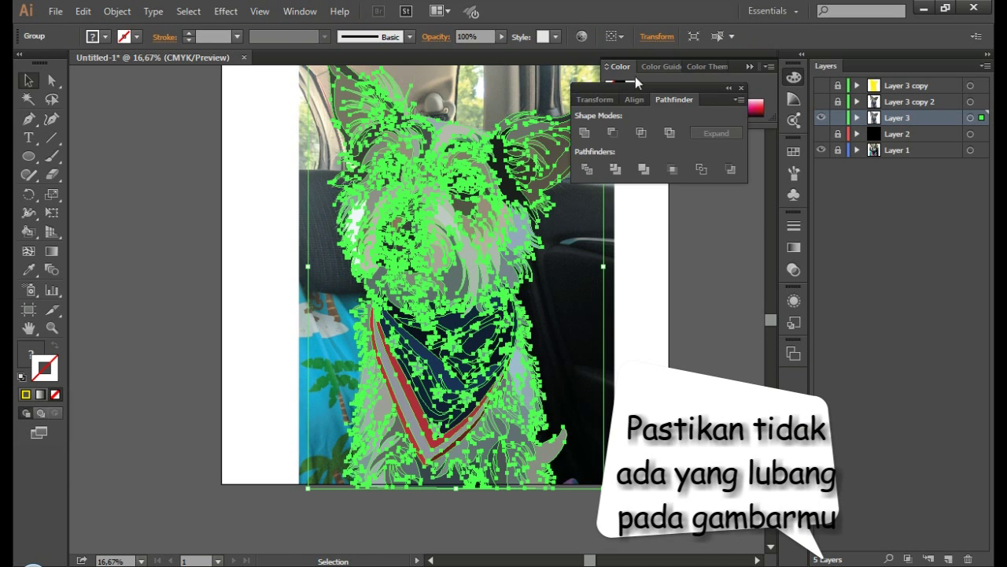
pyautogui.moveTo(635, 76); pyautogui.dragTo(779, 368)
pyautogui.click(617, 407)
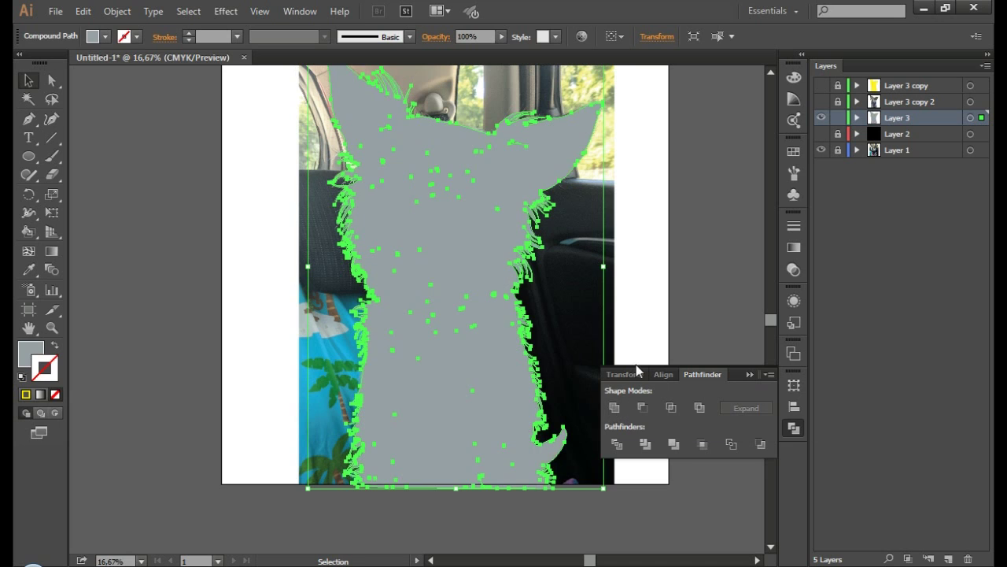
pyautogui.click(747, 375)
# Step: Draw a rectangle around the dog and use Shape Builder to delete the area outside the silhouette
pyautogui.click(30, 156)
pyautogui.moveTo(283, 75); pyautogui.dragTo(542, 439)
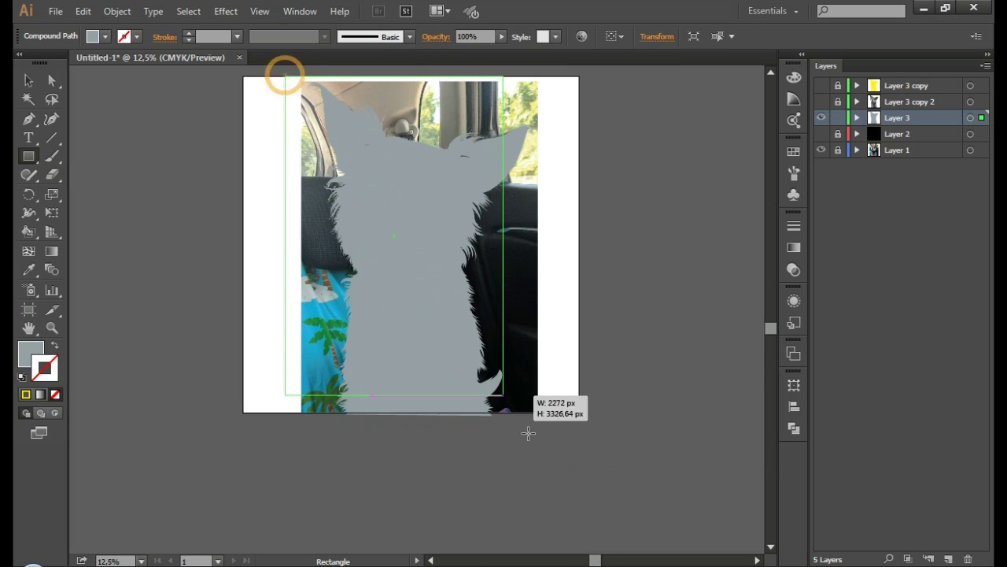
pyautogui.press('v')
pyautogui.scroll(2, 324, 292)
pyautogui.scroll(3, 376, 184)
pyautogui.hotkey('ctrl', 'a')
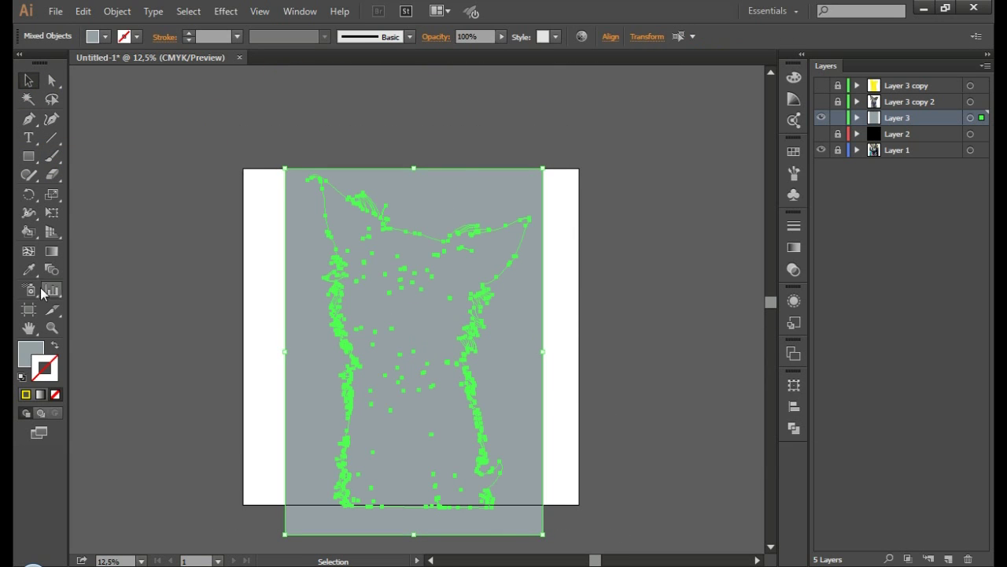
pyautogui.click(30, 233)
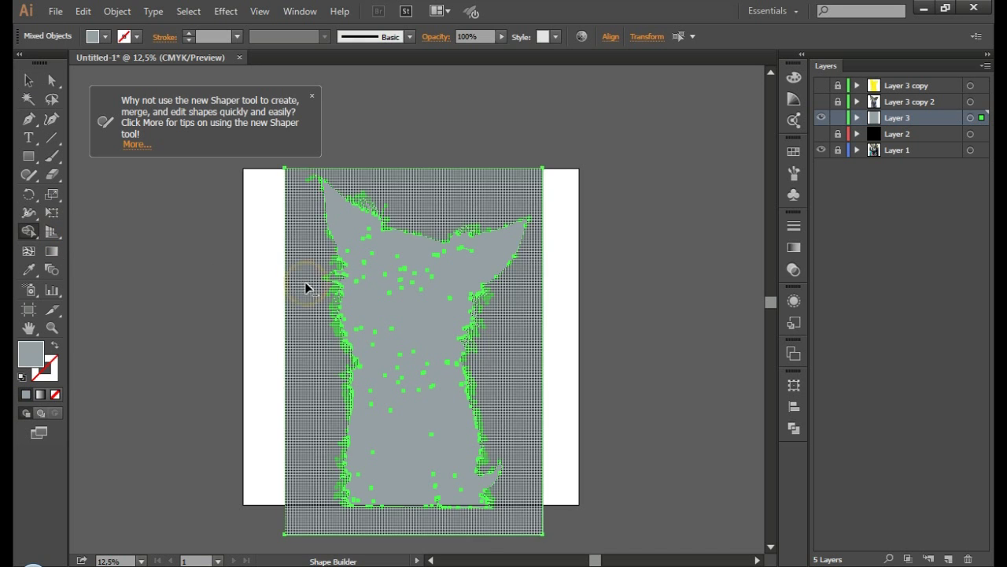
pyautogui.keyDown('alt'); pyautogui.click(307, 286); pyautogui.keyUp('alt')
pyautogui.click(30, 84)
# Step: Deselect the grey silhouette, show the finished dog layer and hide the background photo
pyautogui.click(794, 428)
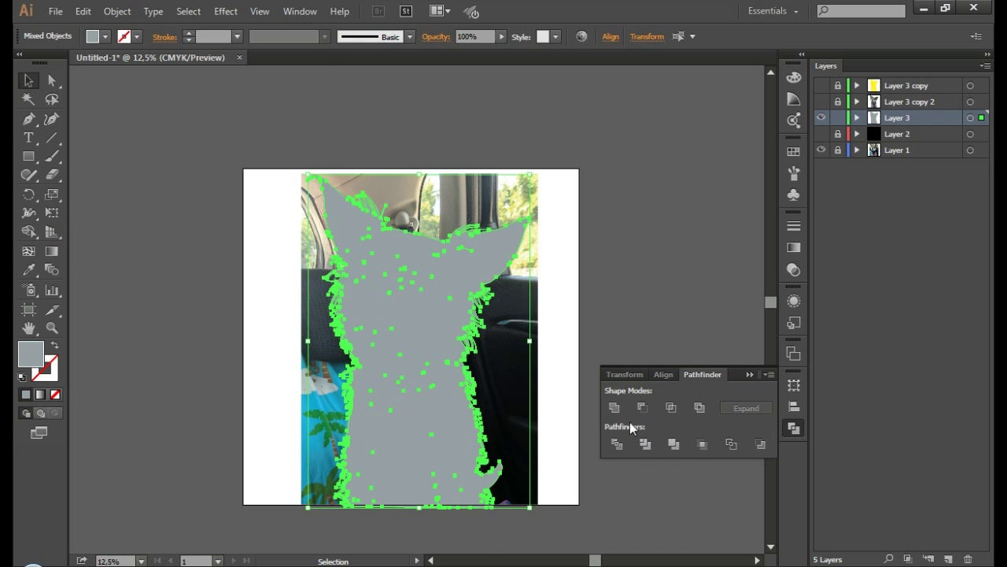
pyautogui.click(604, 305)
pyautogui.click(821, 101)
pyautogui.click(821, 150)
# Step: Expand Layer 3 copy 2 in the Layers panel and lock the grey silhouette layer
pyautogui.click(750, 374)
pyautogui.scroll(1, 346, 382)
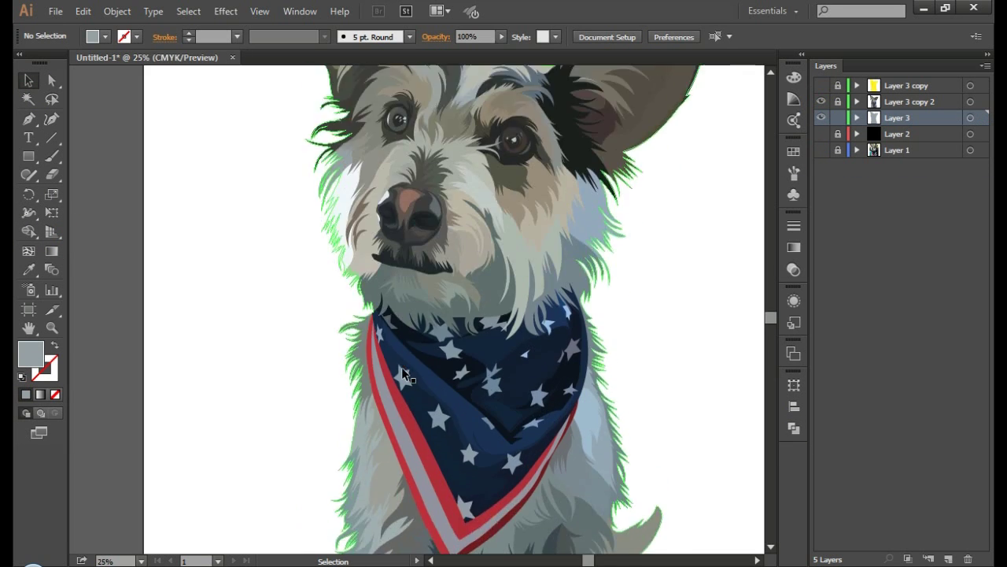
pyautogui.scroll(-1, 401, 367)
pyautogui.scroll(1, 524, 92)
pyautogui.scroll(2, 465, 218)
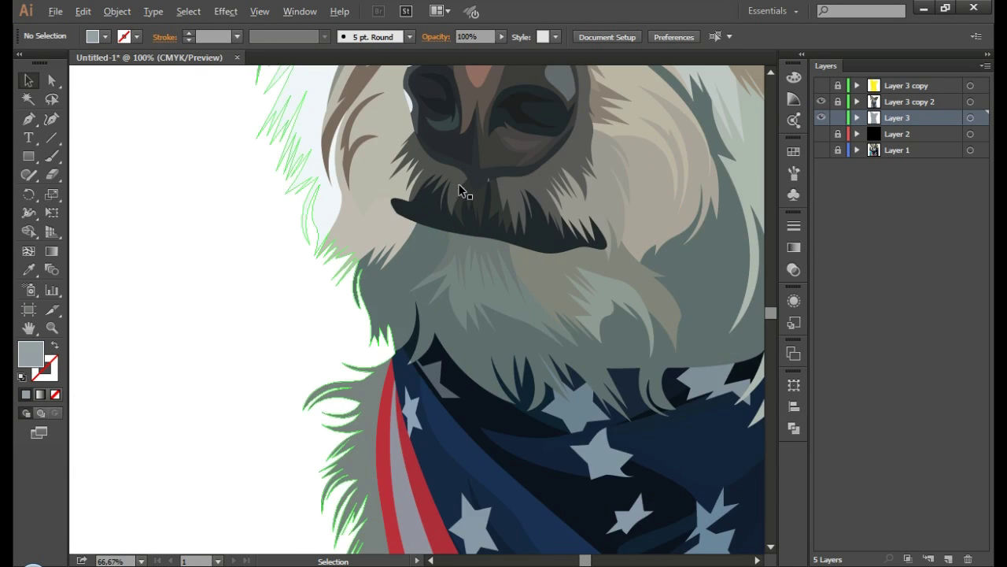
pyautogui.scroll(3, 461, 196)
pyautogui.click(857, 102)
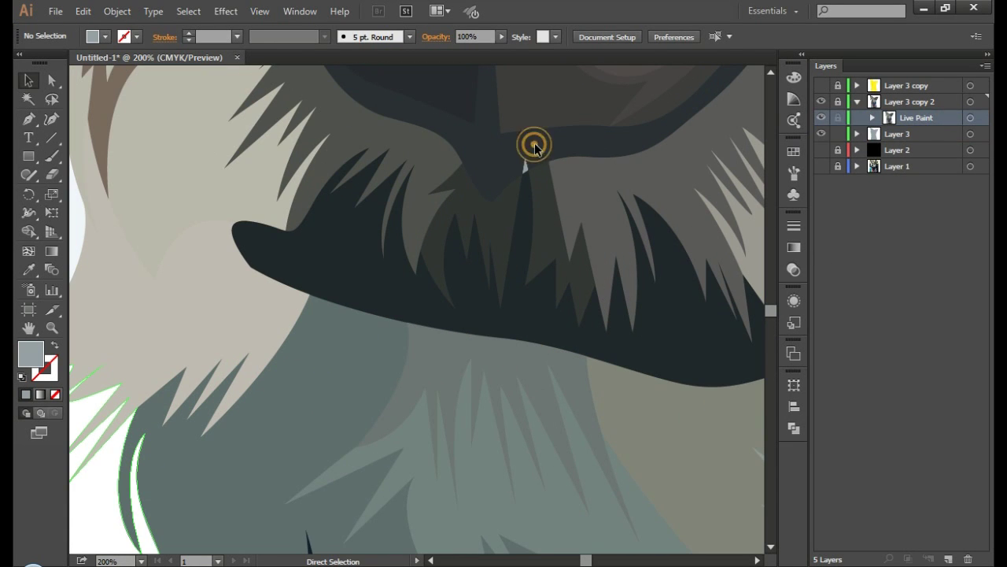
pyautogui.click(534, 146)
pyautogui.click(839, 123)
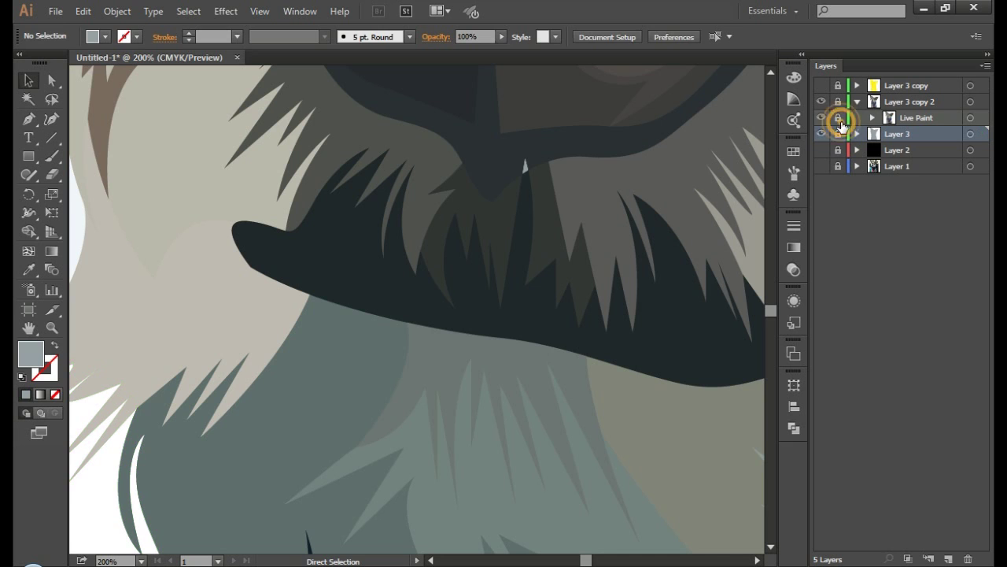
# Step: Select the Live Paint dog and, with Live Paint Bucket (K), sample a dark fur colour
pyautogui.scroll(2, 536, 167)
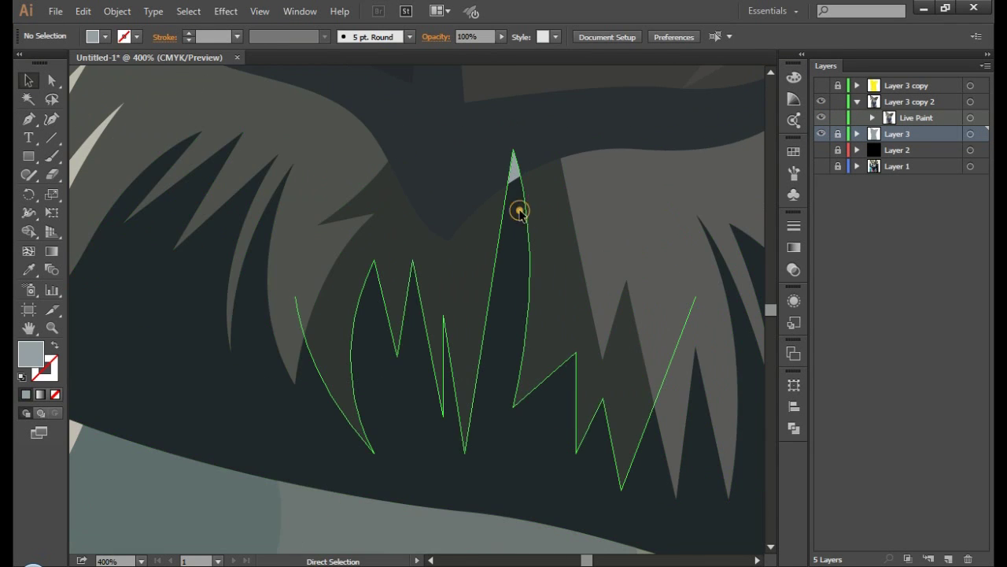
pyautogui.click(517, 209)
pyautogui.press('k')
pyautogui.keyDown('alt'); pyautogui.click(516, 161); pyautogui.keyUp('alt')
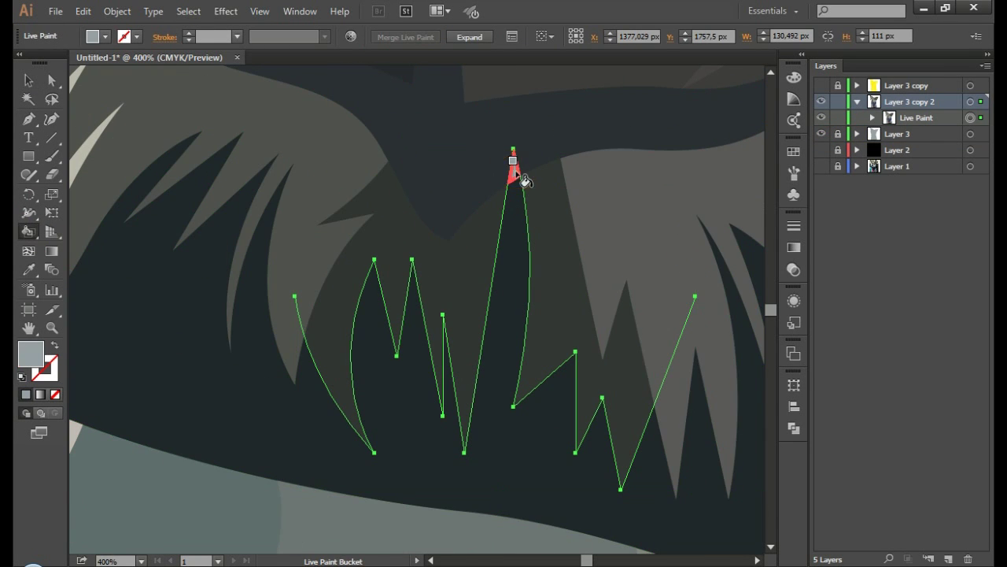
pyautogui.scroll(-5, 533, 354)
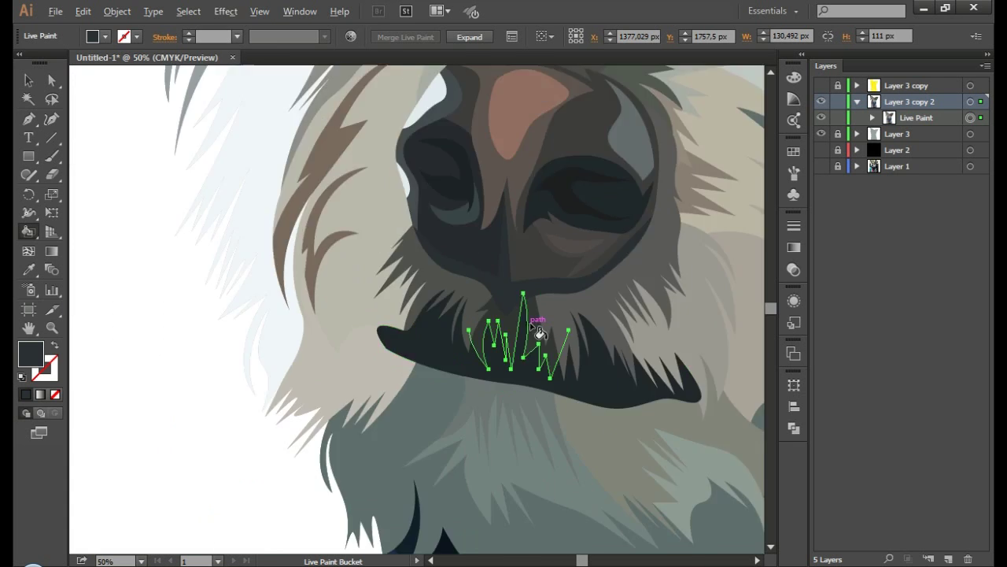
pyautogui.scroll(-3, 400, 329)
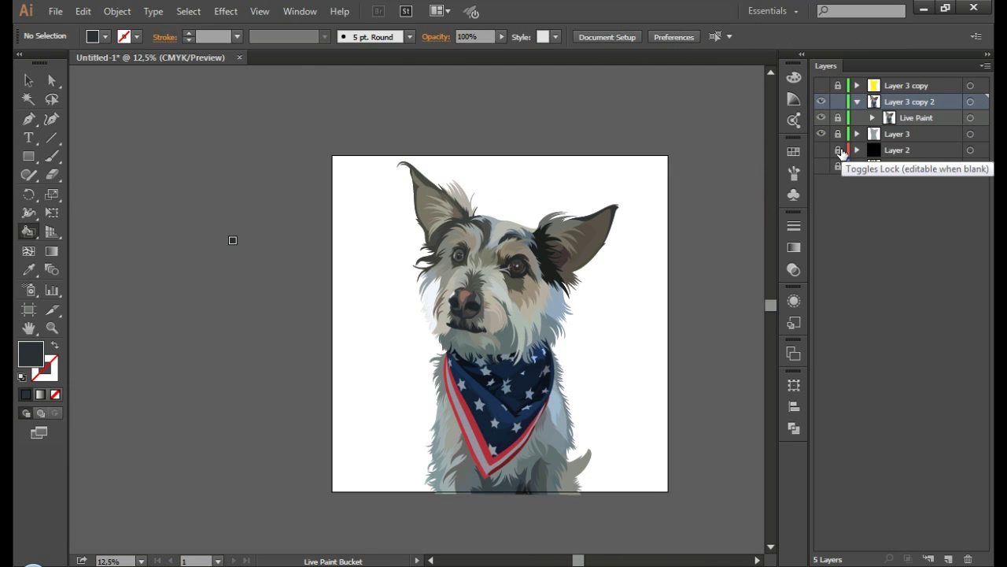
# Step: Collapse Layer 3 copy 2 in the Layers panel
pyautogui.click(856, 102)
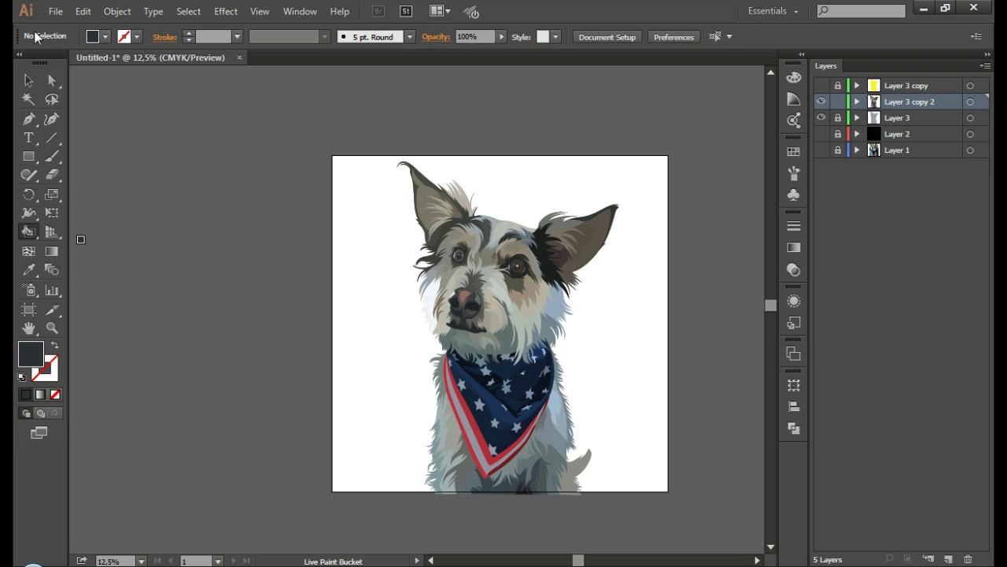